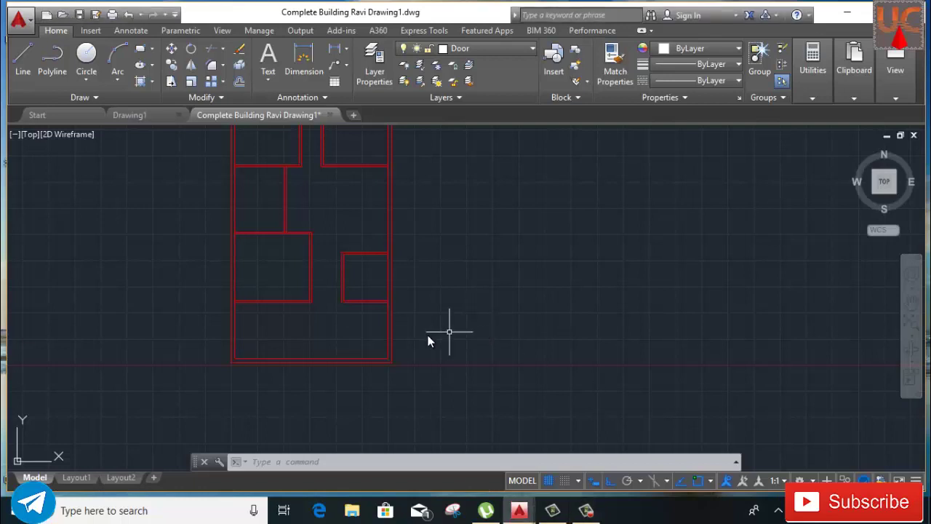
Step: Frame the column grid and floor plan, then minimize AutoCAD and open sa.PNG of standard door sizes
scroll(417, 339, down, 2)
middle_drag(364, 321, 622, 321)
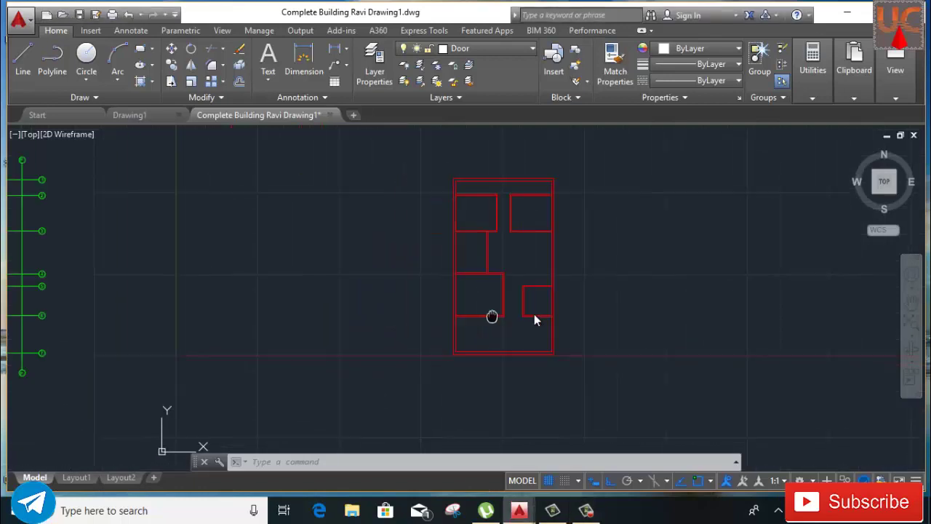
middle_drag(150, 252, 336, 267)
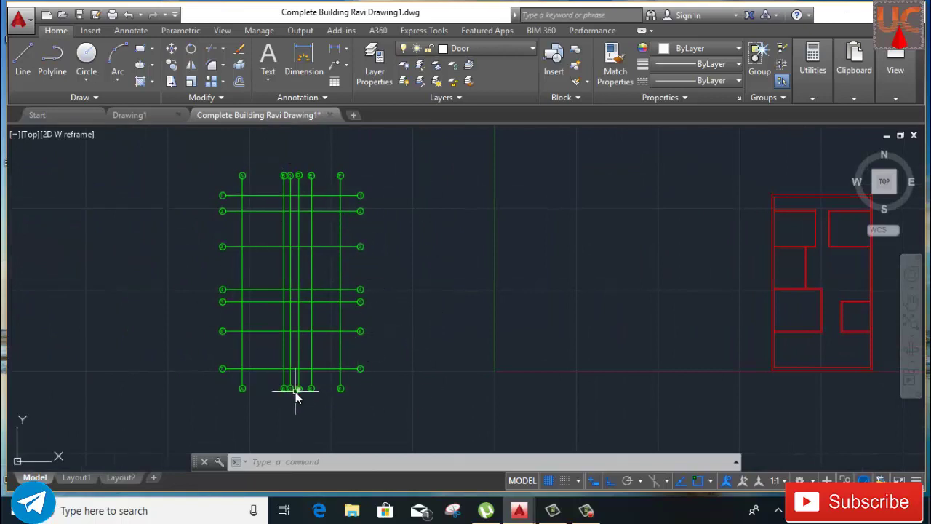
scroll(296, 397, up, 4)
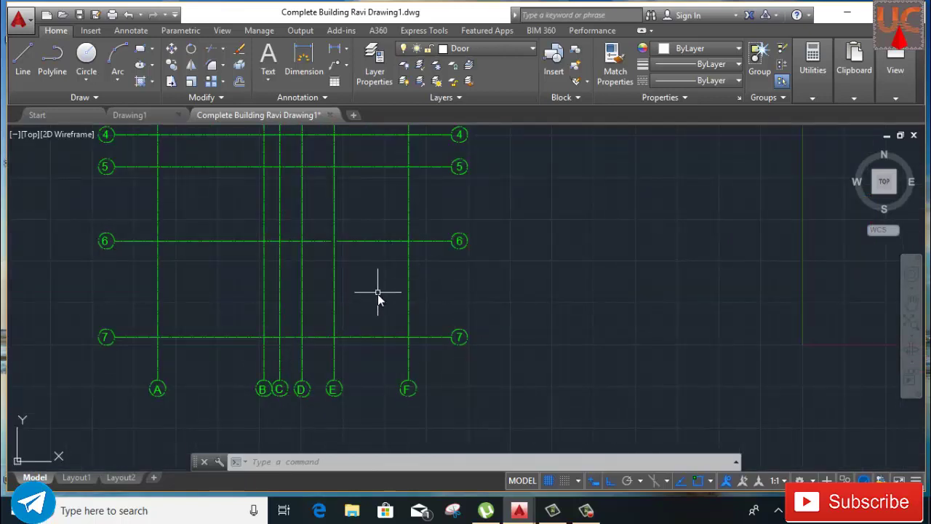
scroll(378, 294, down, 6)
middle_drag(507, 308, 328, 355)
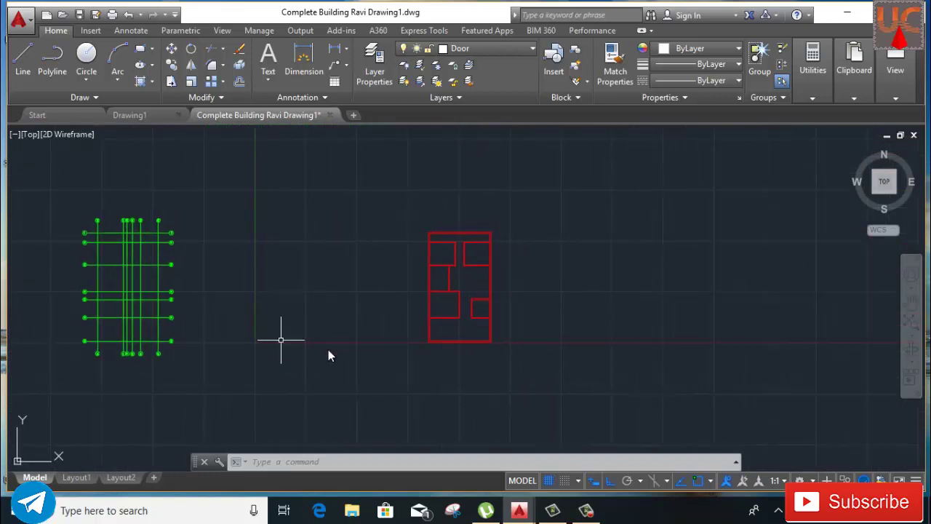
scroll(499, 339, up, 2)
scroll(499, 340, up, 2)
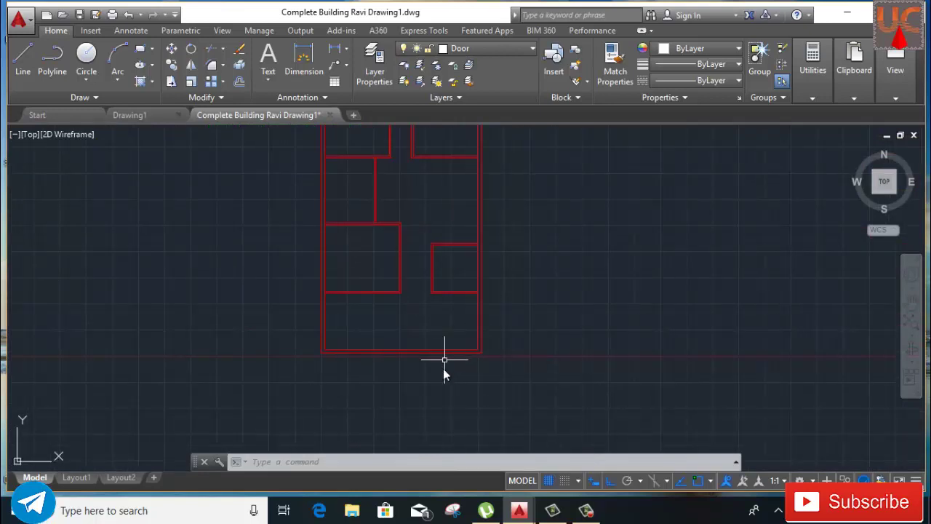
middle_drag(396, 328, 397, 351)
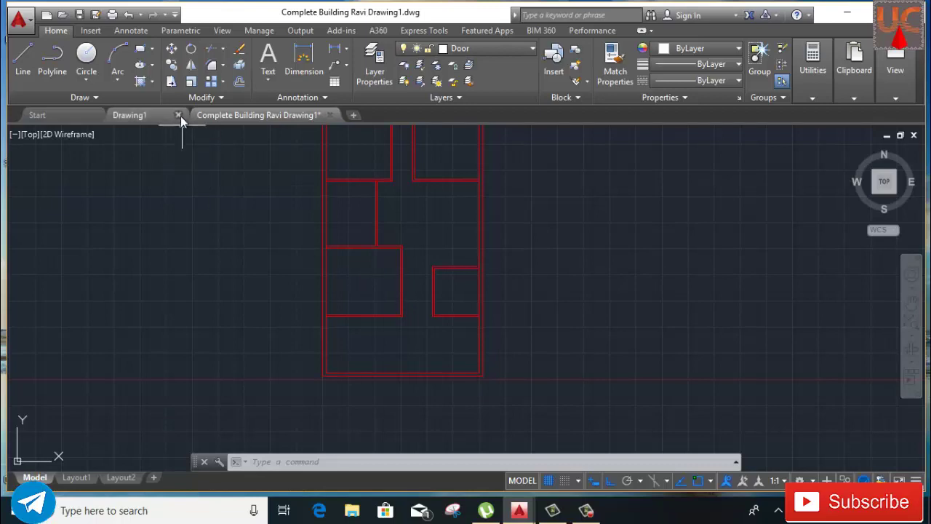
click(849, 17)
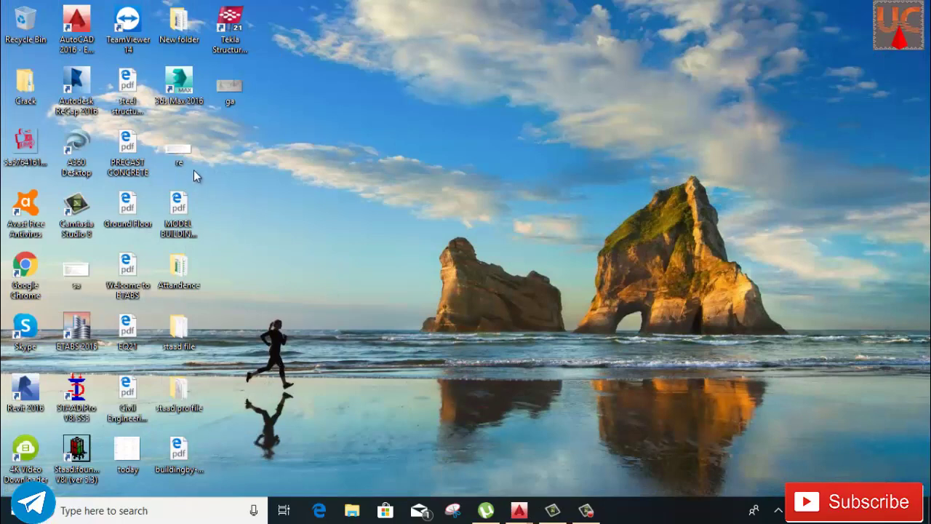
double_click(78, 271)
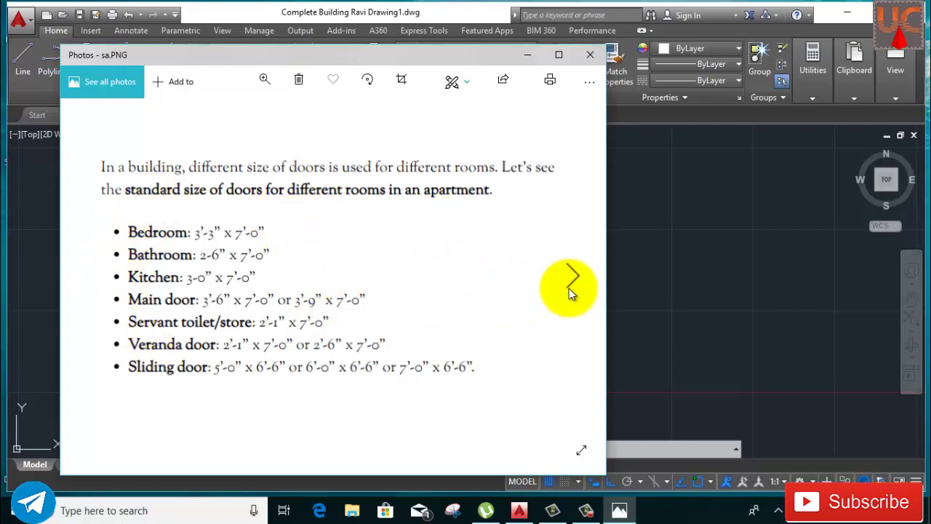
Step: Check re.PNG's standard window sizes, then minimize Photos to get back to the floor plan
click(579, 275)
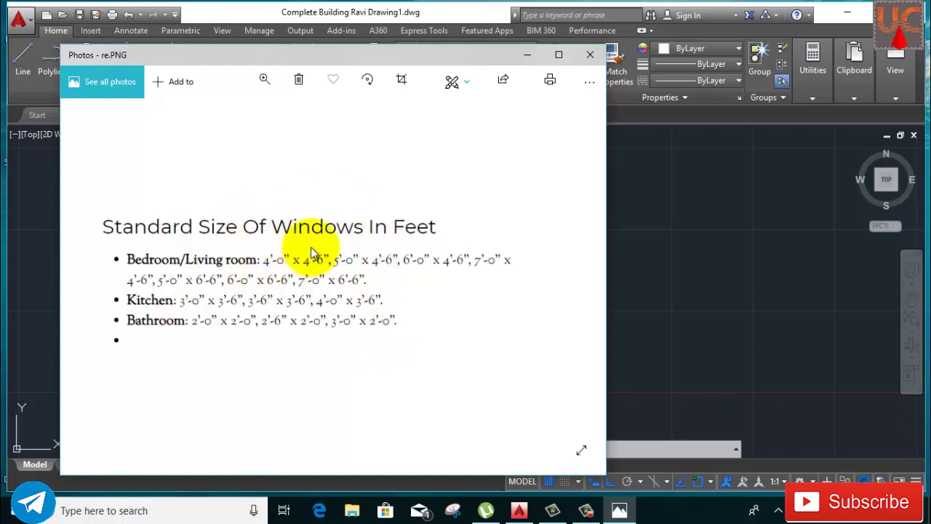
click(530, 56)
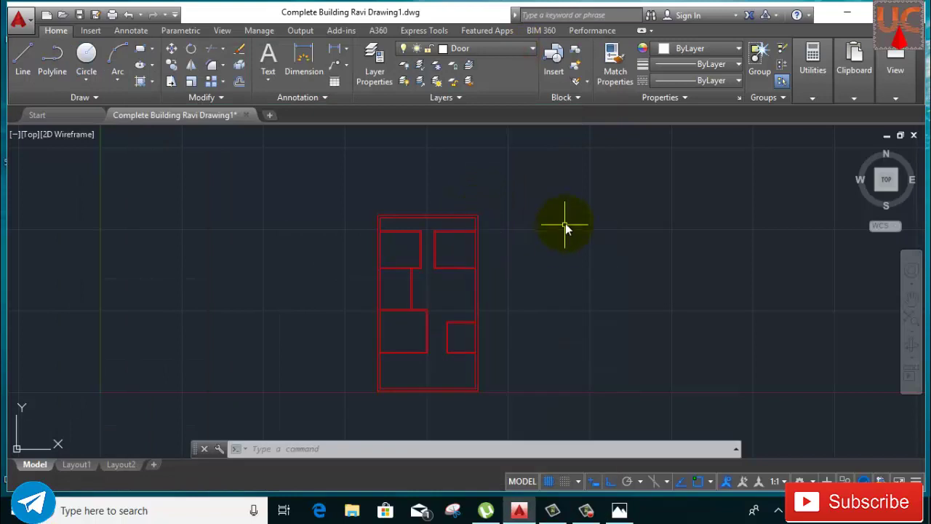
Step: Draw a 3'6" horizontal line to the right of the floor plan
middle_drag(565, 264, 450, 227)
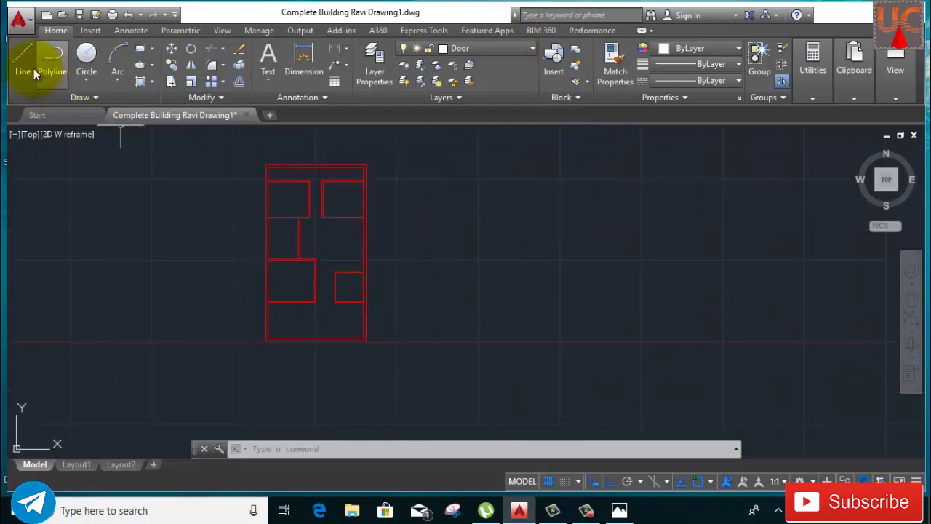
scroll(464, 319, up, 2)
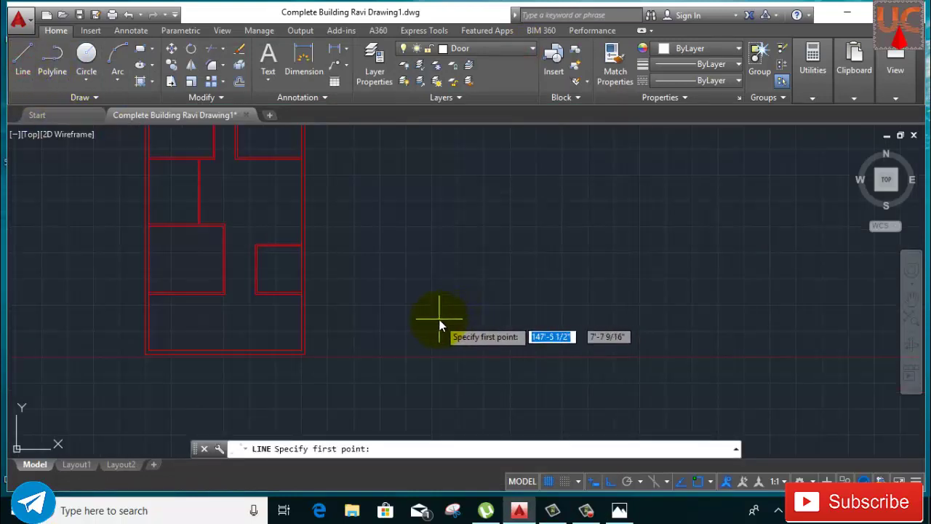
click(439, 319)
text(3)
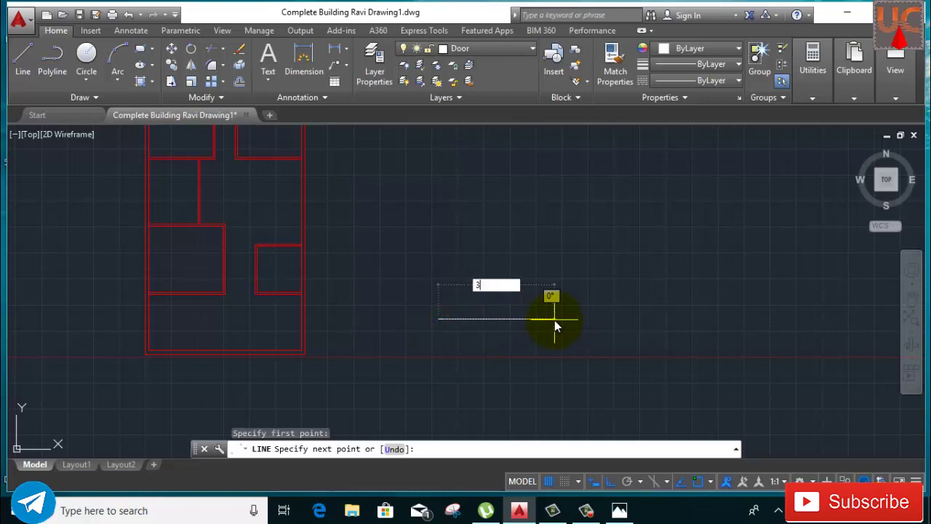
text('6)
key(Return)
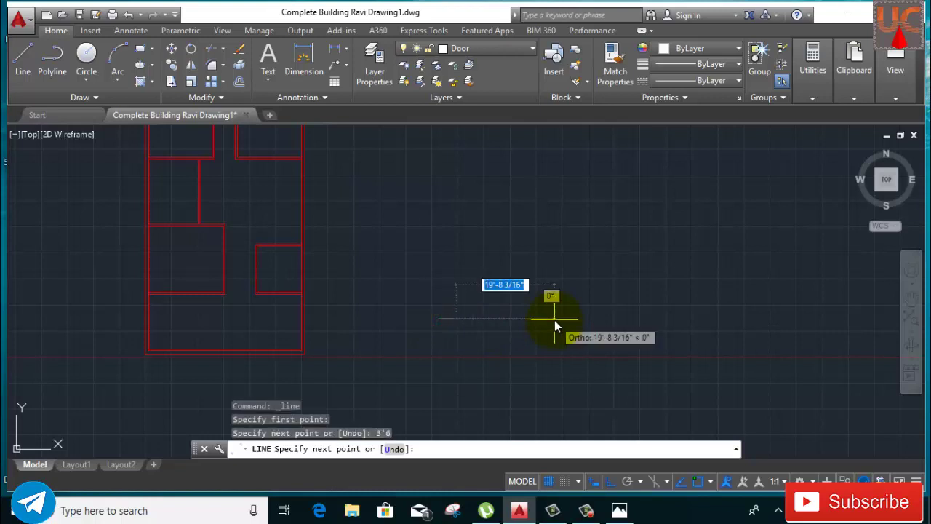
right_click(502, 254)
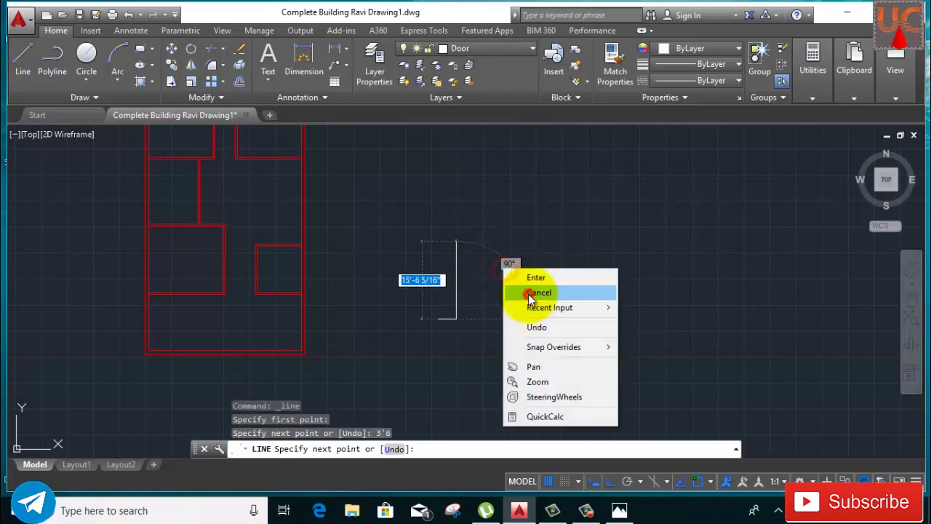
click(518, 292)
Step: Draw a second horizontal line, 3'3" long, above the first
right_click(451, 232)
click(473, 241)
click(429, 249)
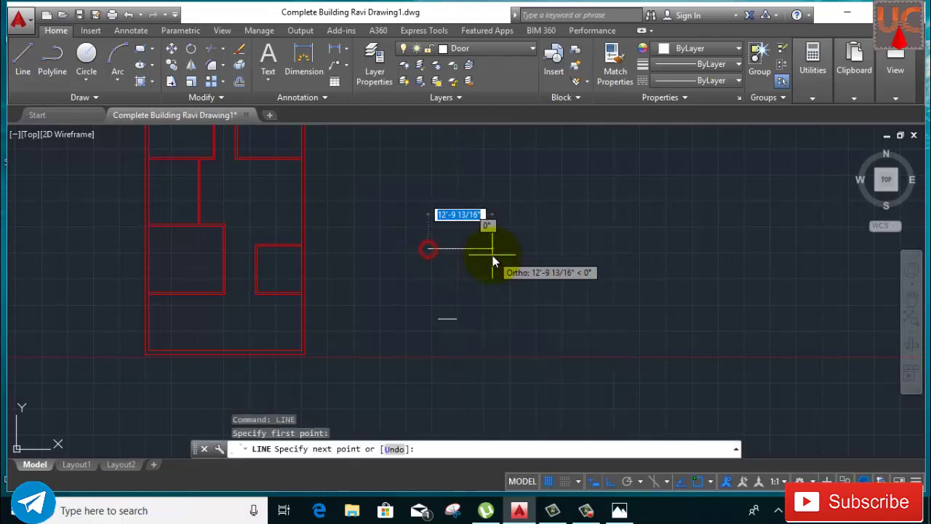
text(3)
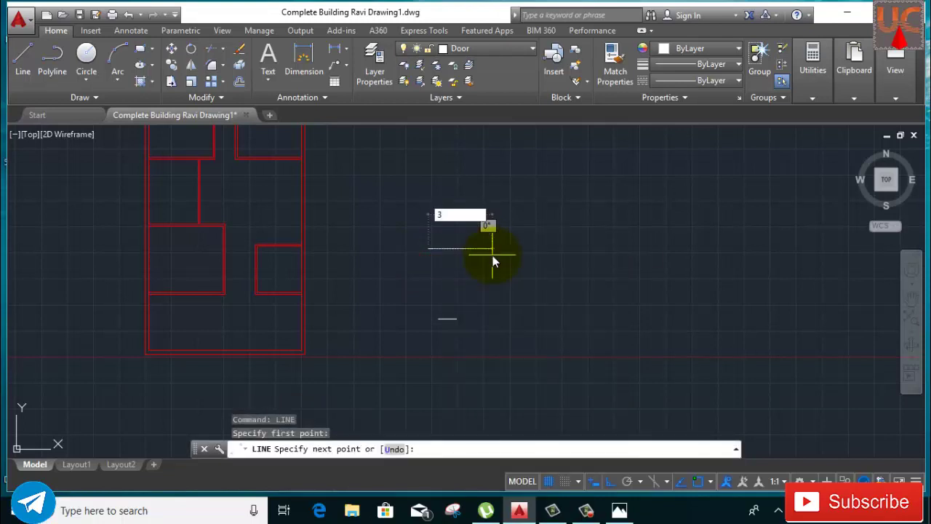
text('3)
key(Return)
right_click(493, 238)
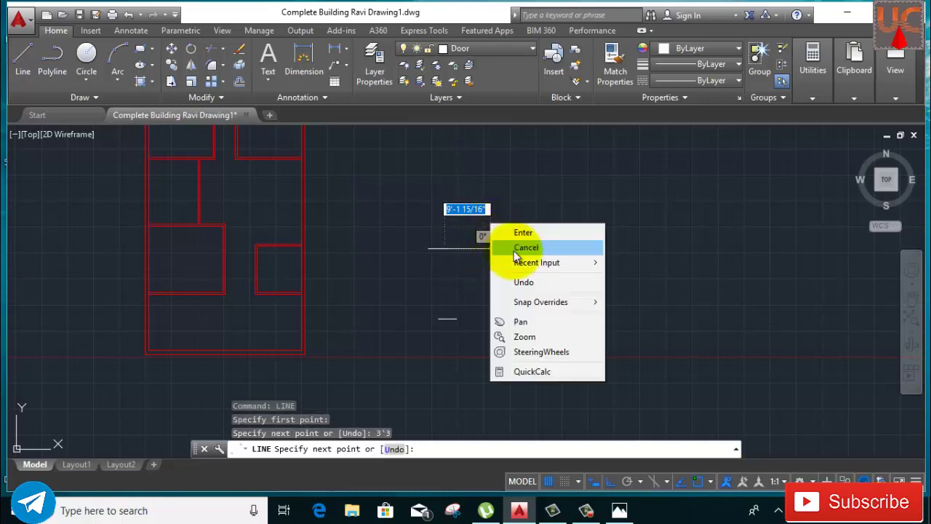
click(518, 247)
middle_drag(489, 254, 404, 256)
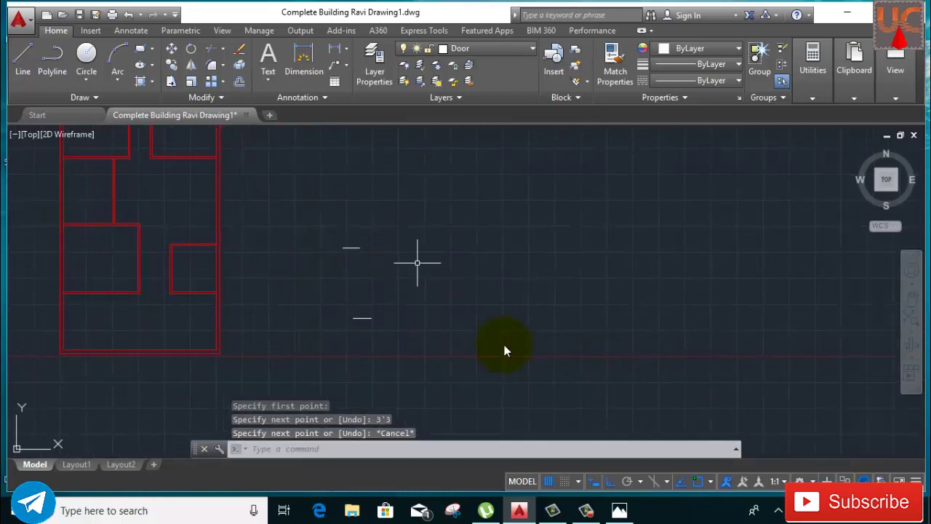
Step: Recheck the door sizes in sa.PNG, then close Photos
click(619, 511)
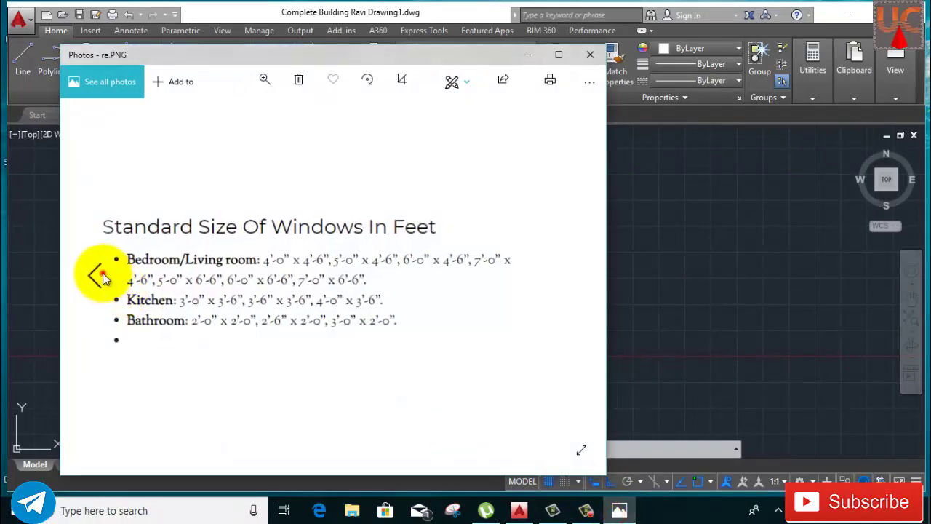
click(99, 275)
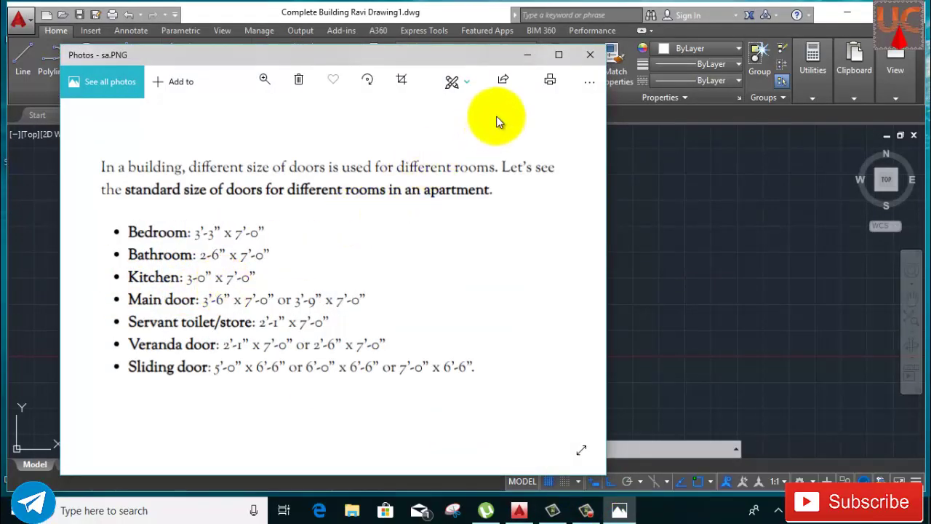
key(alt+F4)
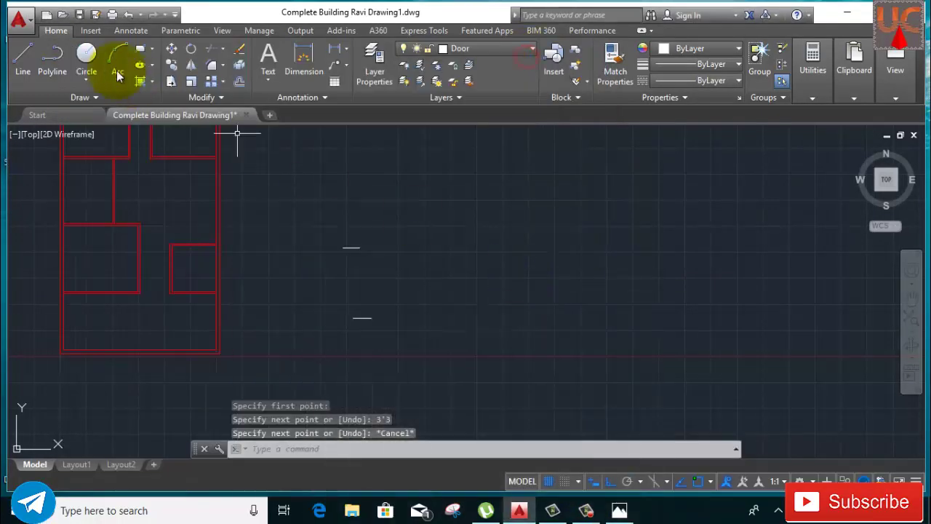
Step: Draw a 3' horizontal line between the existing reference lines
click(23, 58)
click(422, 290)
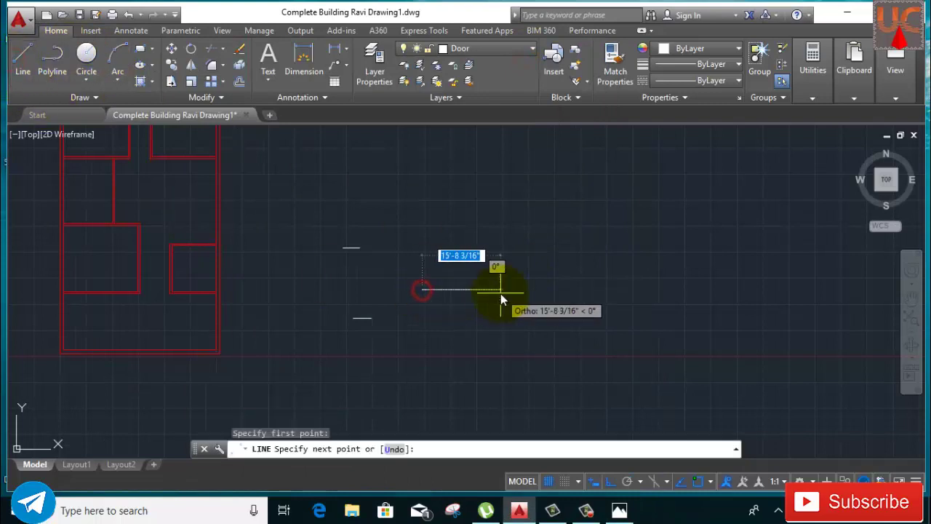
text(3)
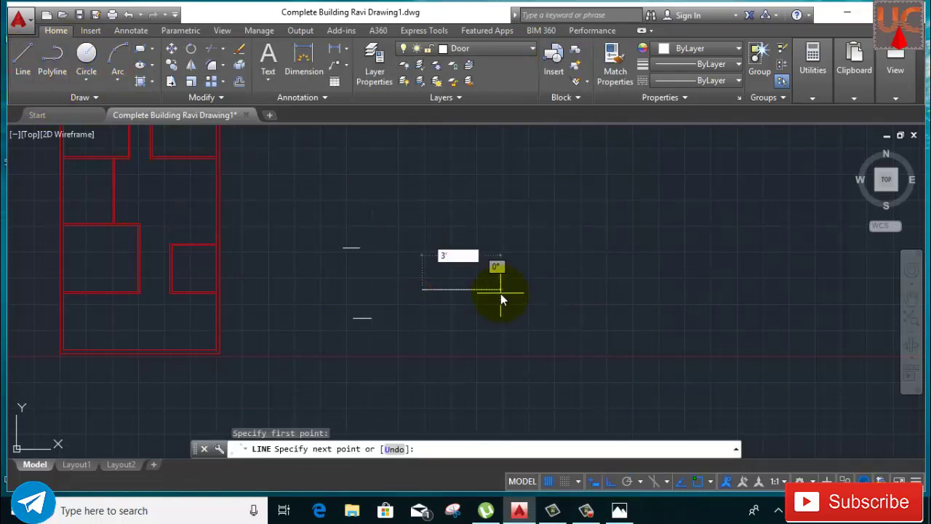
key(Return)
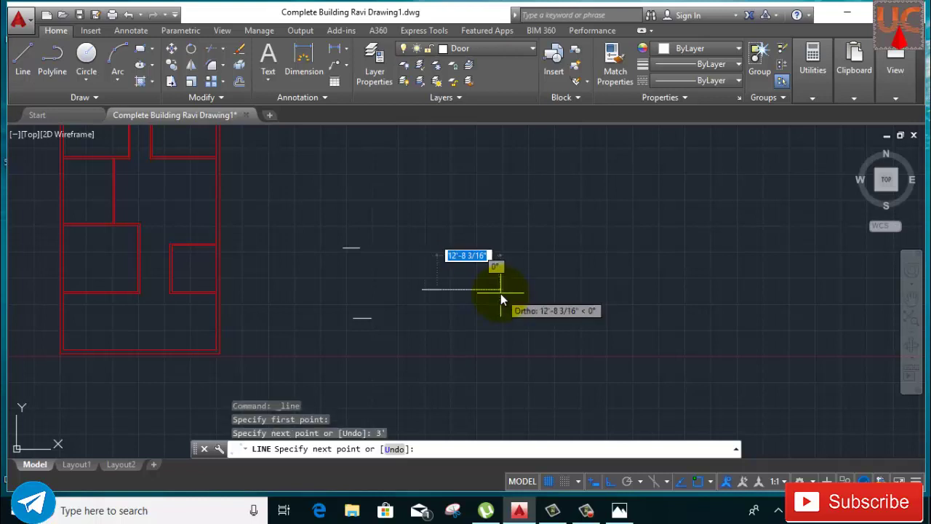
right_click(493, 277)
click(522, 297)
Step: Draw a fourth horizontal line, 2'6" long, with Ortho turned on
right_click(425, 212)
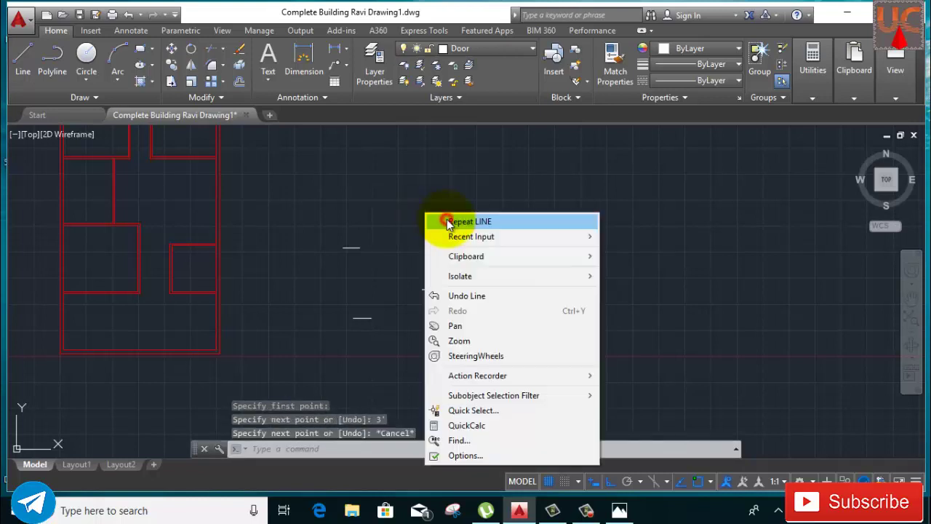
click(445, 219)
click(423, 241)
middle_drag(467, 244, 474, 312)
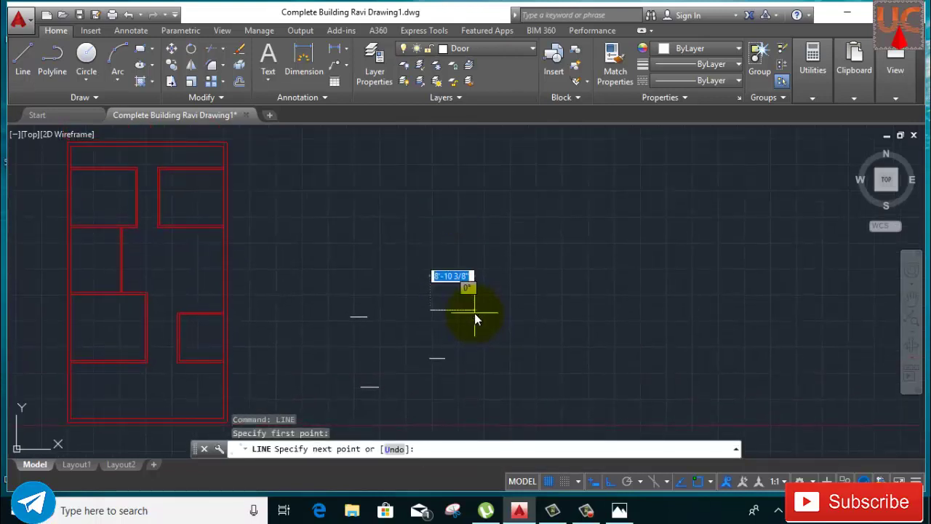
key(F8)
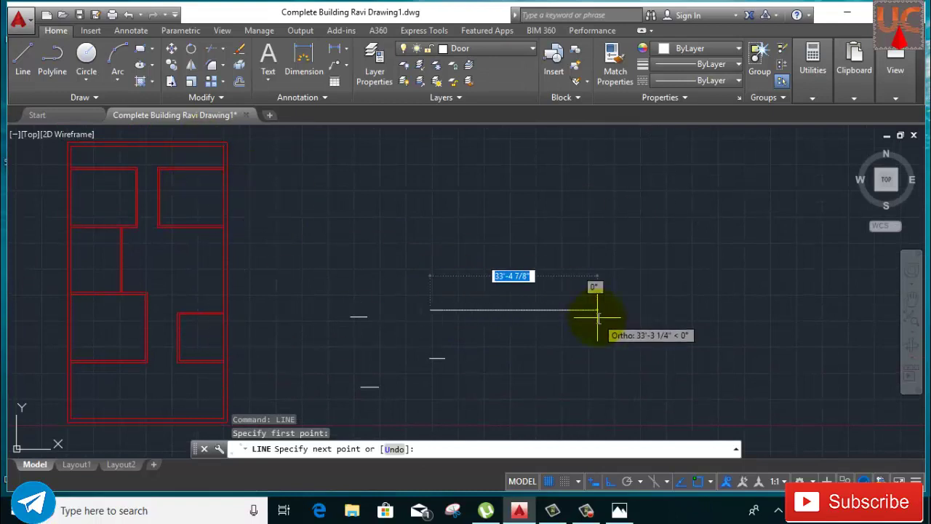
key(BackSpace)
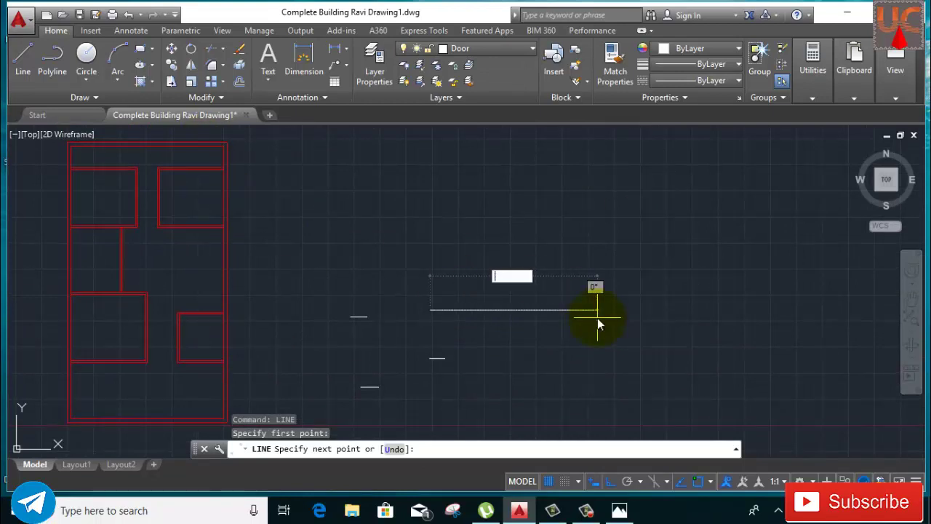
text(2'6)
key(Return)
right_click(557, 257)
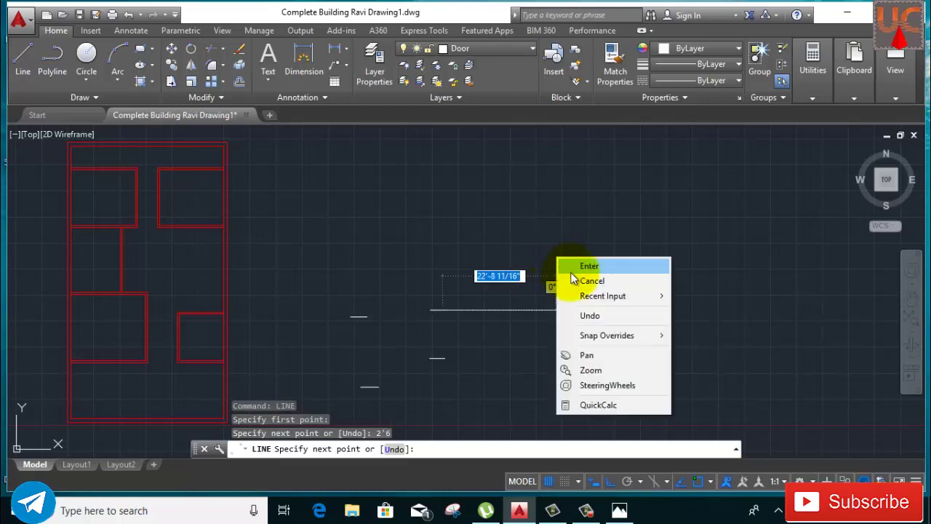
click(575, 281)
middle_drag(488, 307, 453, 245)
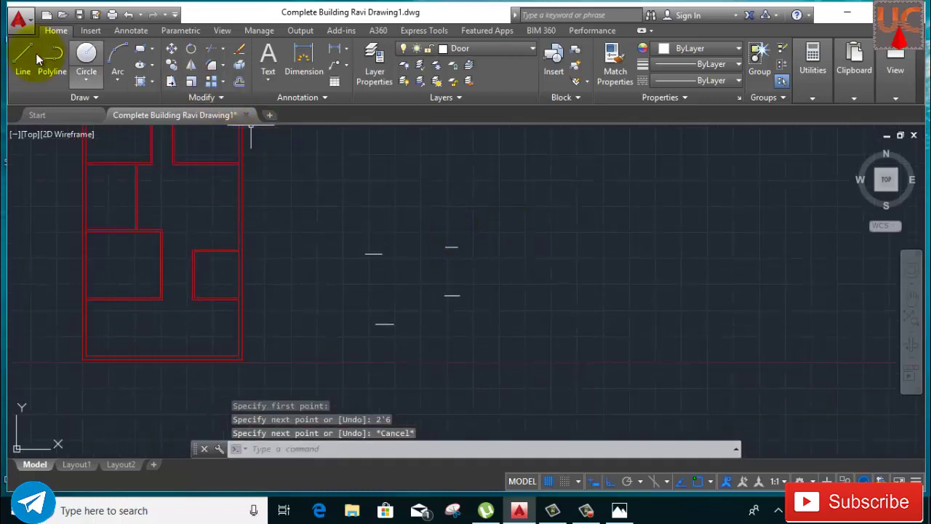
Step: Draw circles on the first two door lines, centred on one end with radius to the other
click(87, 58)
scroll(384, 308, up, 2)
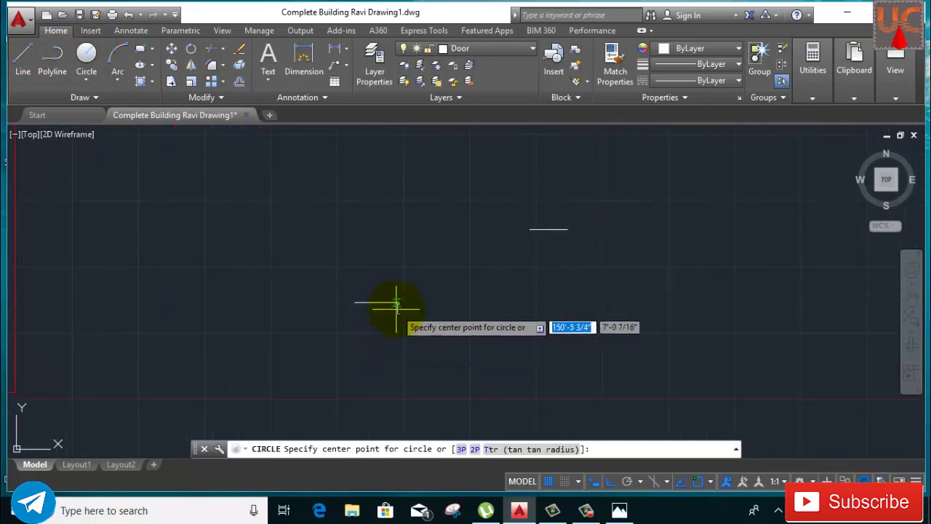
click(399, 302)
click(355, 305)
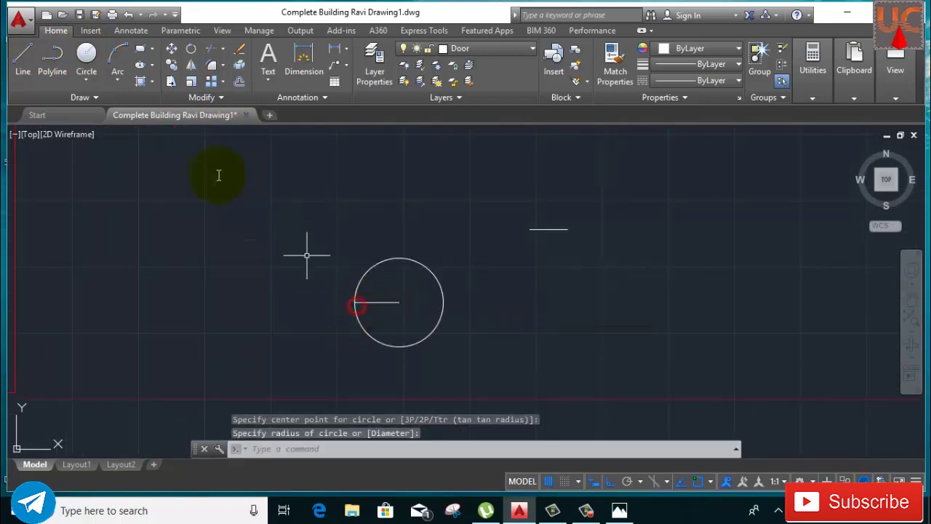
middle_drag(410, 262, 407, 325)
right_click(429, 211)
click(447, 213)
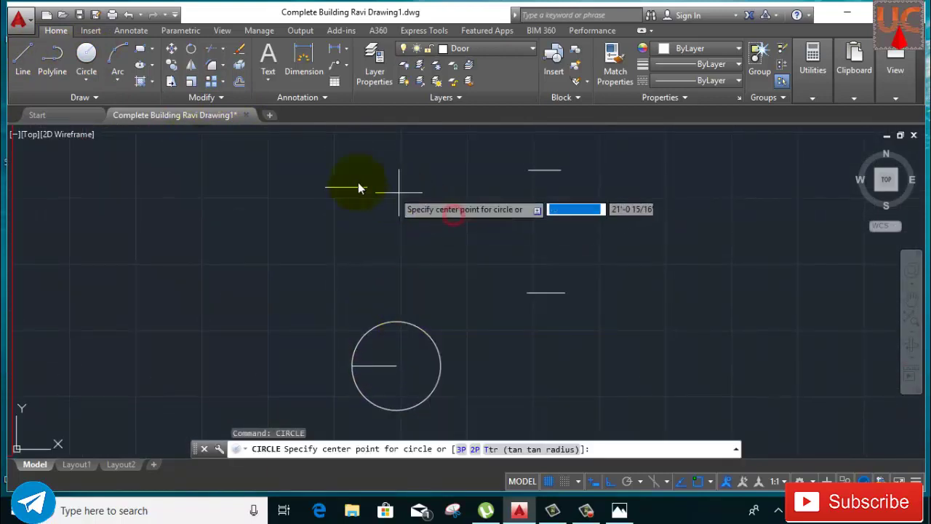
click(366, 188)
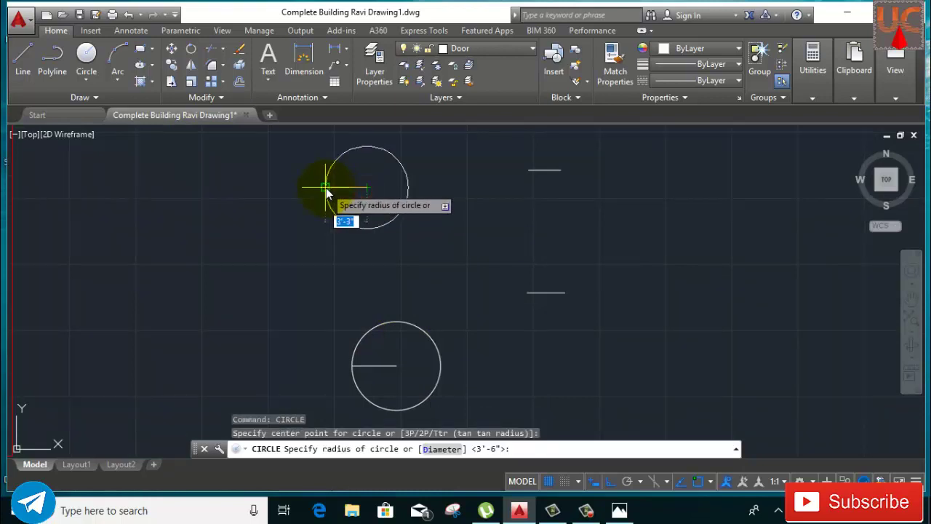
click(326, 187)
Step: Draw circles on the remaining two door lines, each sized to its line length
right_click(463, 184)
click(477, 187)
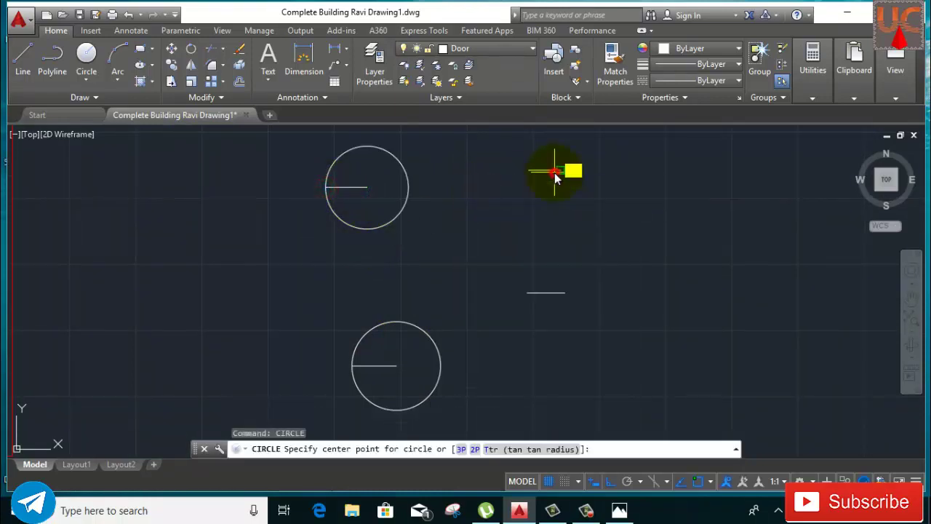
click(560, 169)
click(529, 169)
middle_drag(536, 256, 484, 214)
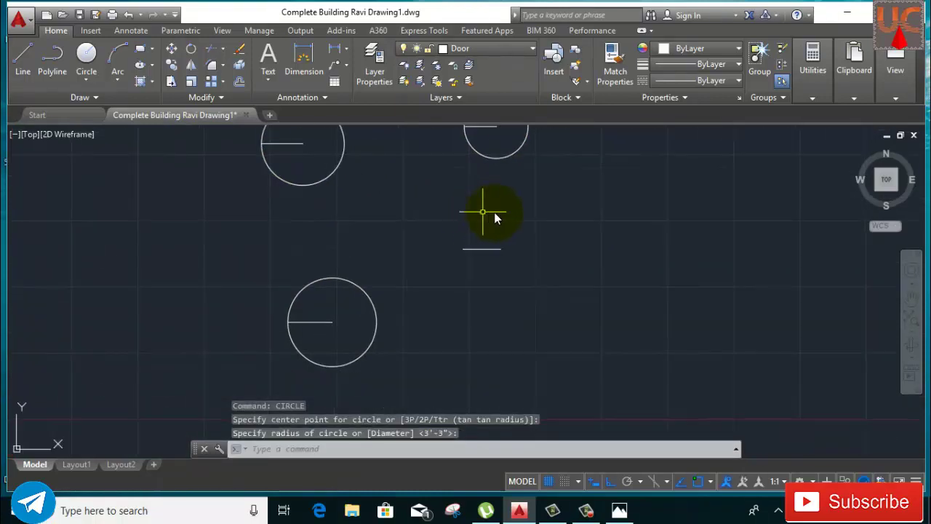
right_click(495, 213)
click(515, 221)
click(499, 249)
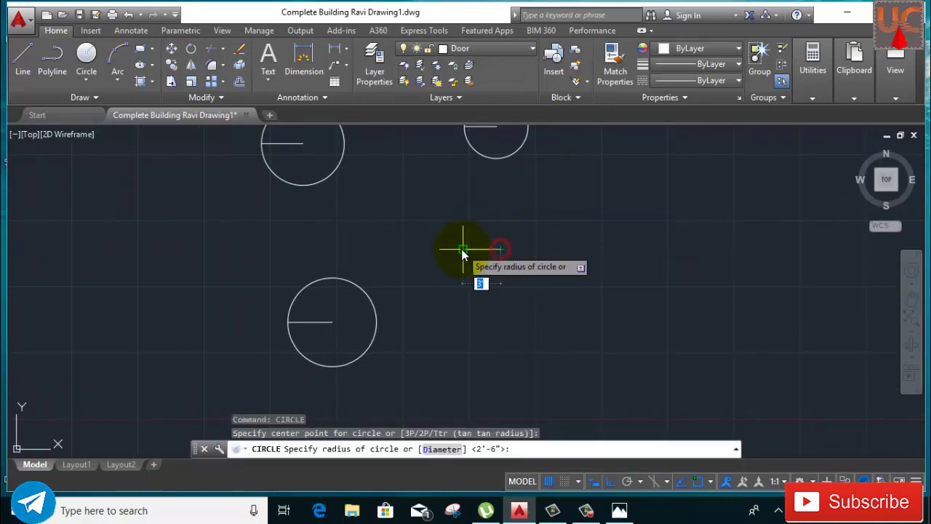
click(463, 251)
scroll(502, 302, down, 2)
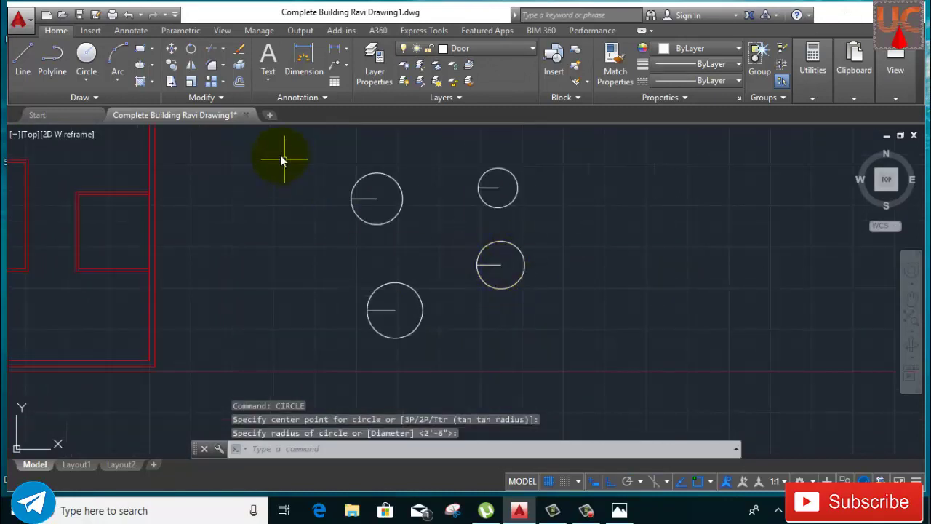
Step: Draw vertical radius lines from the first two circles' centres to their top quadrants
click(23, 59)
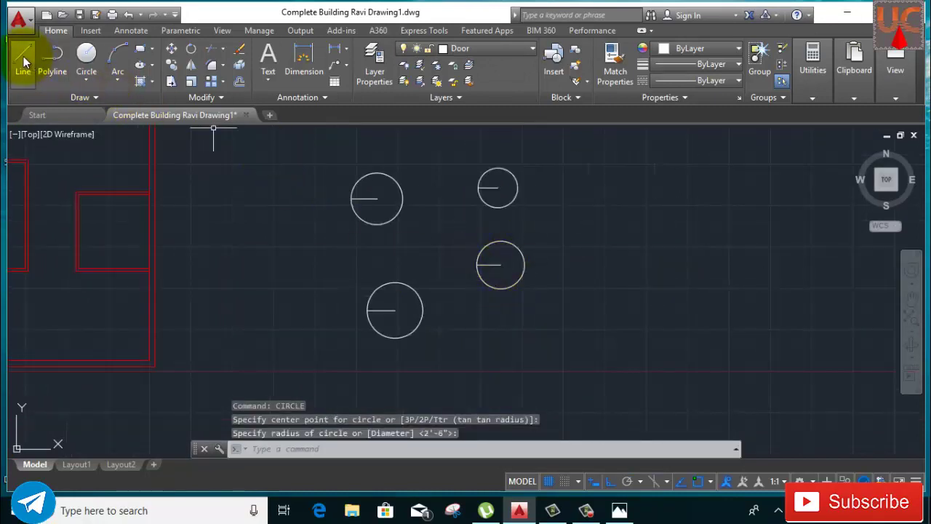
click(376, 198)
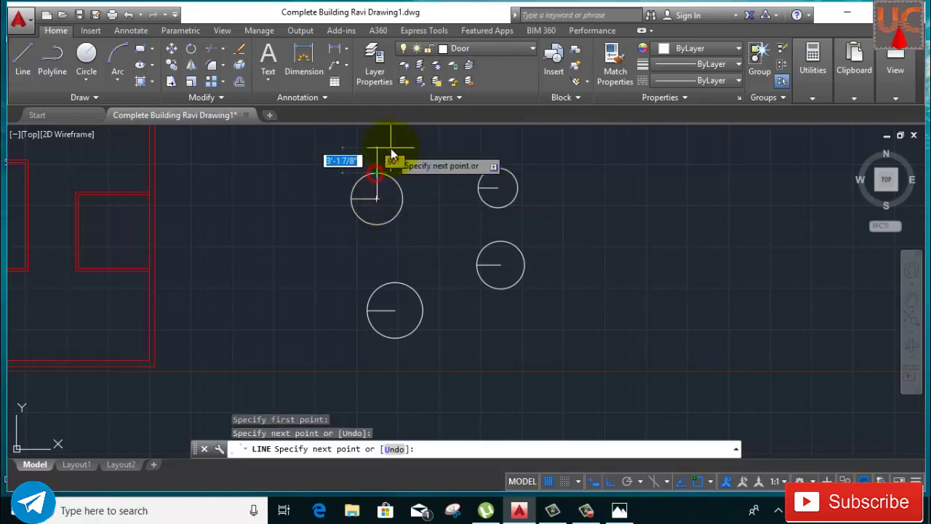
click(391, 153)
key(Escape)
right_click(411, 156)
click(436, 167)
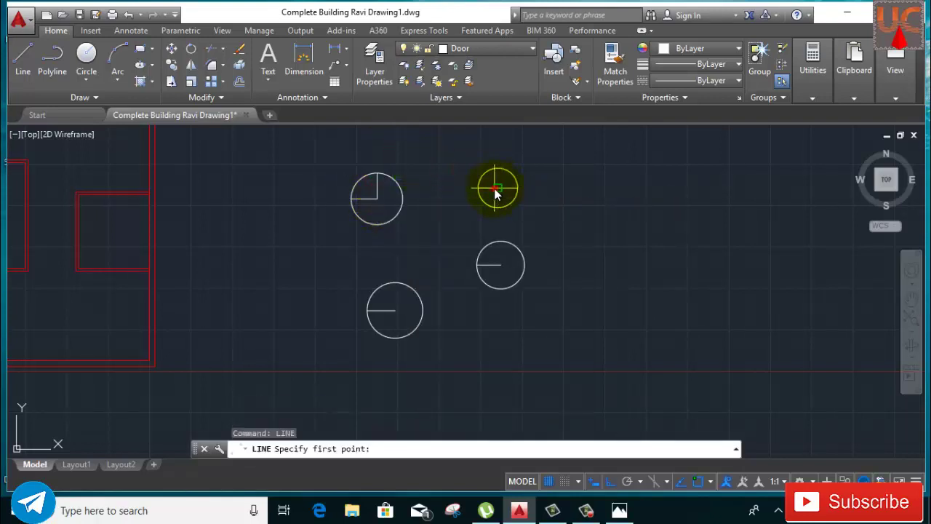
click(497, 189)
click(497, 169)
right_click(523, 164)
click(572, 196)
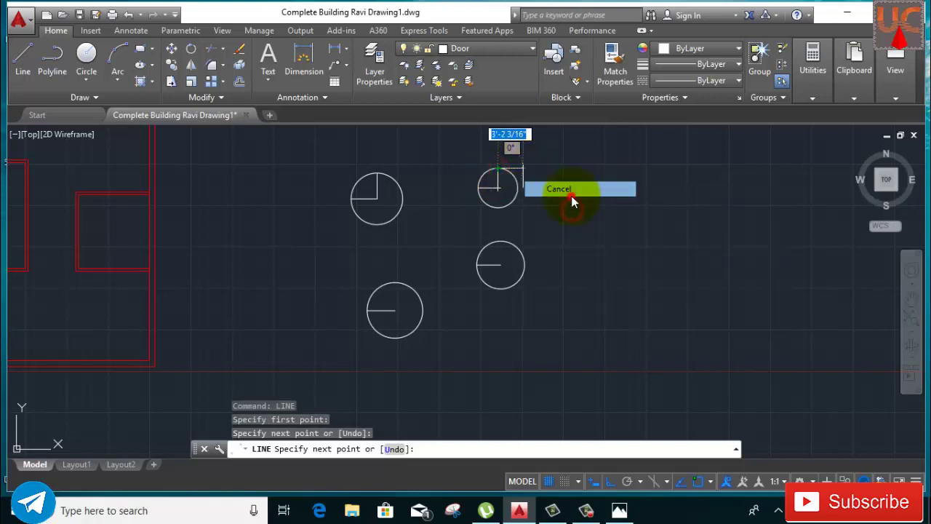
Step: Add vertical radius lines inside the middle and bottom circles
right_click(571, 196)
click(593, 203)
scroll(495, 267, up, 2)
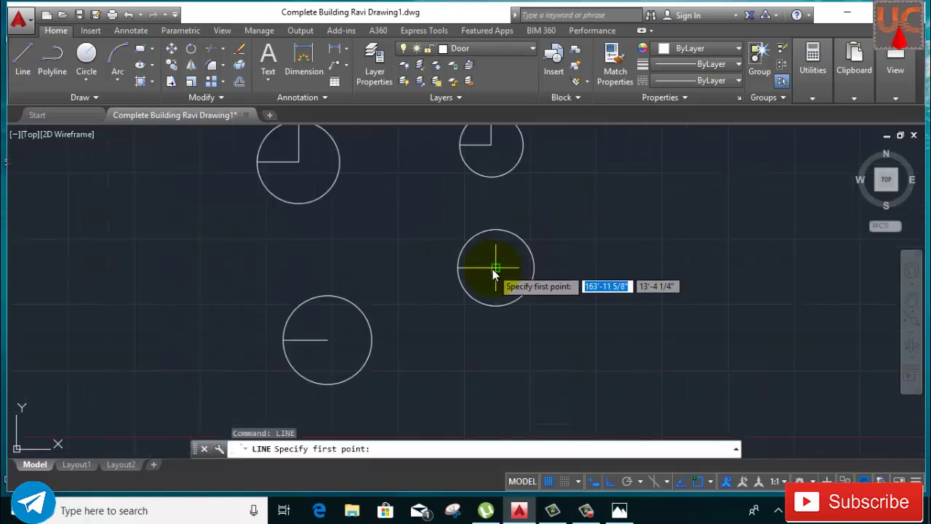
click(494, 269)
click(495, 230)
right_click(498, 212)
click(516, 221)
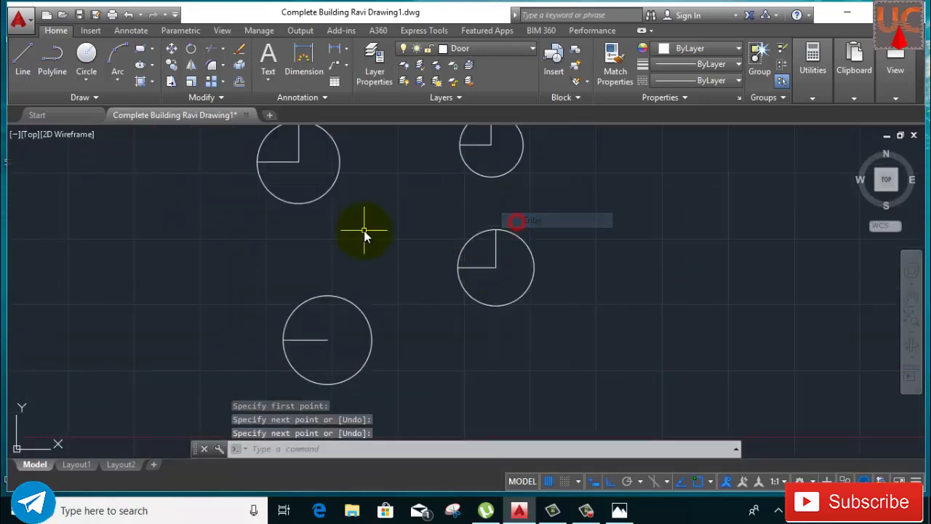
right_click(363, 230)
click(377, 239)
click(326, 340)
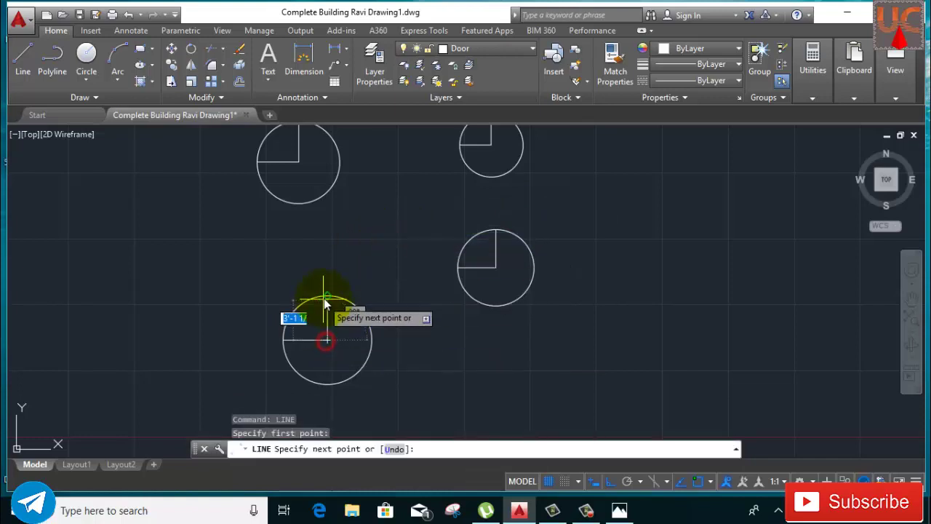
click(326, 297)
key(Return)
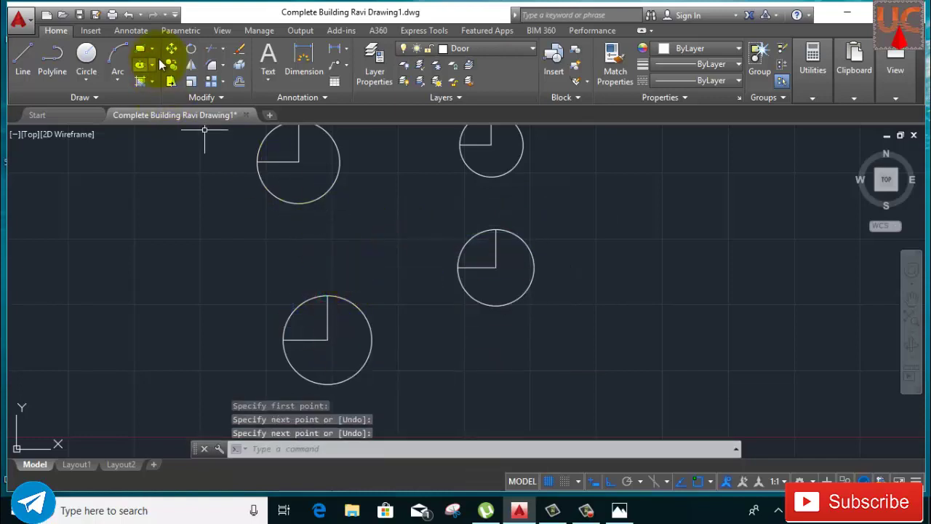
click(206, 47)
Step: Trim all four circles down to quarter-circle arcs using every line as a cutting edge
key(Return)
click(333, 246)
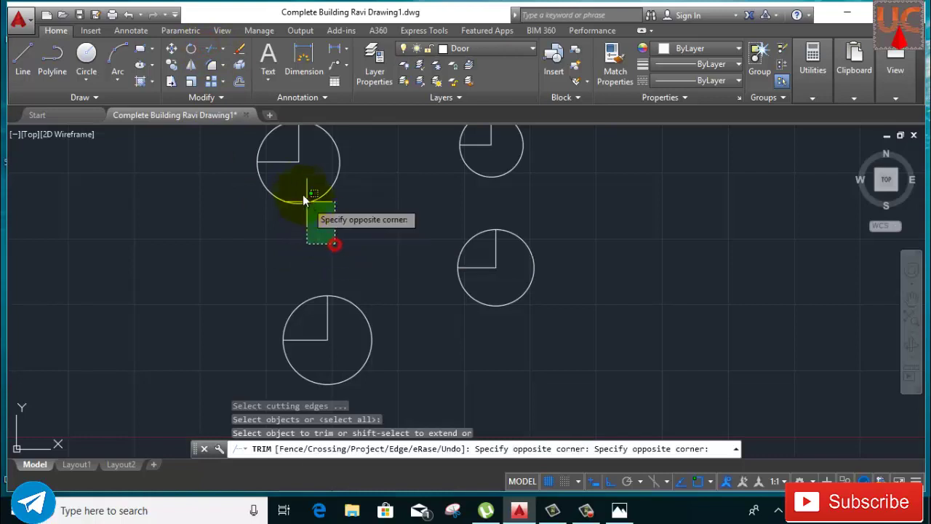
click(301, 190)
click(465, 214)
click(495, 175)
click(536, 271)
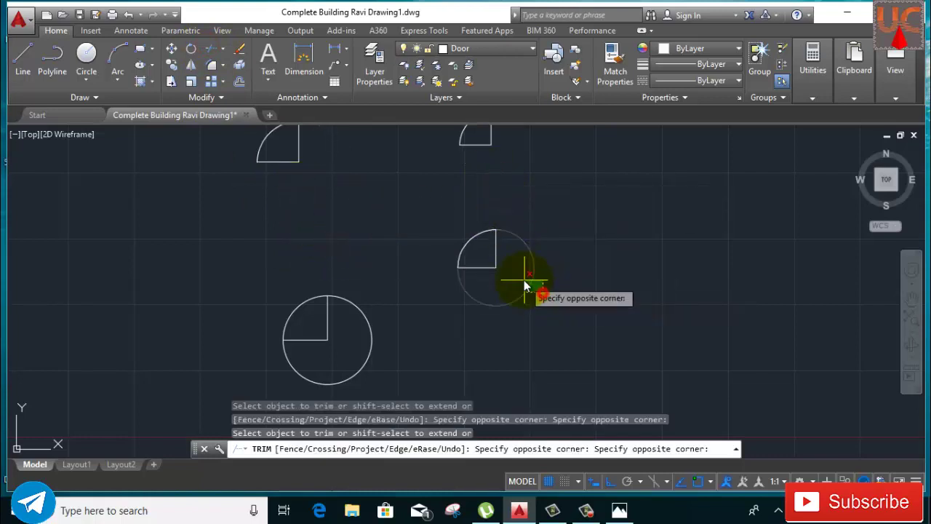
click(524, 280)
click(393, 358)
click(359, 357)
right_click(350, 267)
click(377, 280)
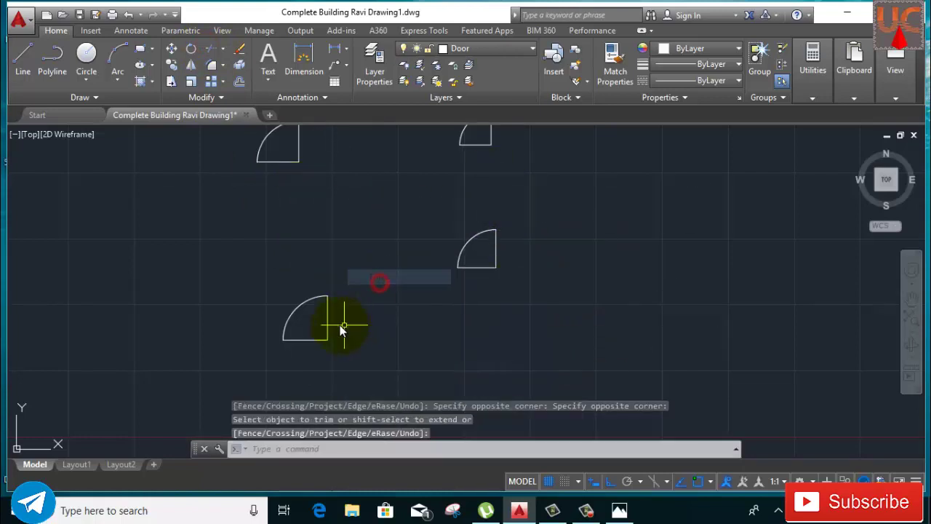
Step: Offset the bottom door's vertical leaf line by 2 toward the inside
click(337, 322)
click(317, 326)
click(239, 83)
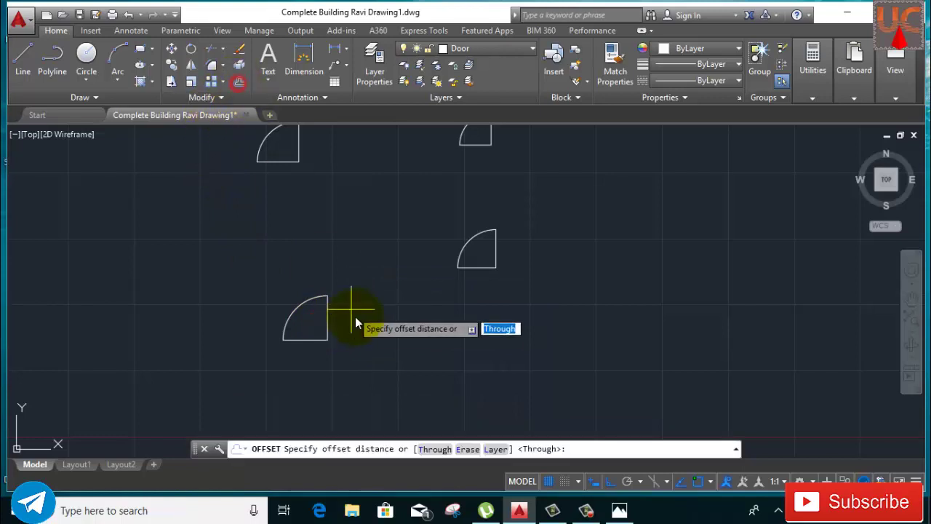
scroll(355, 317, up, 4)
click(353, 316)
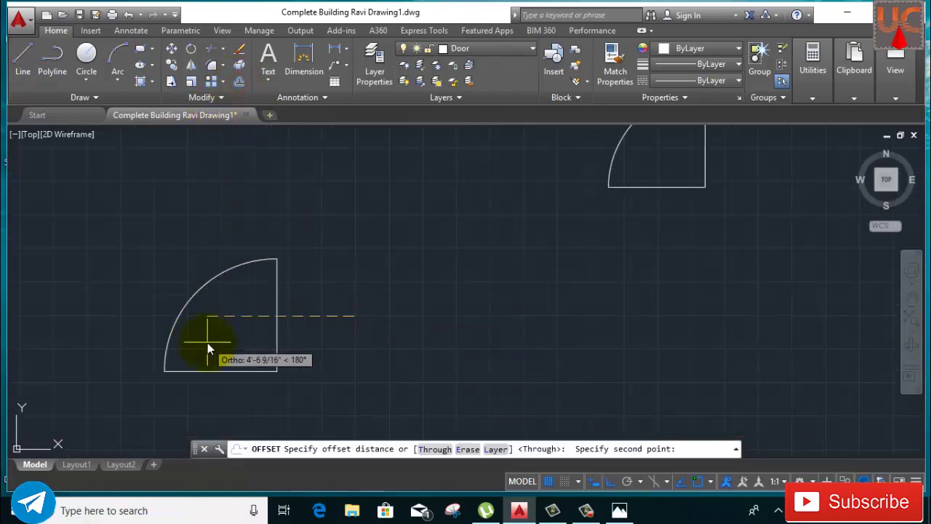
text(2)
key(Return)
click(208, 342)
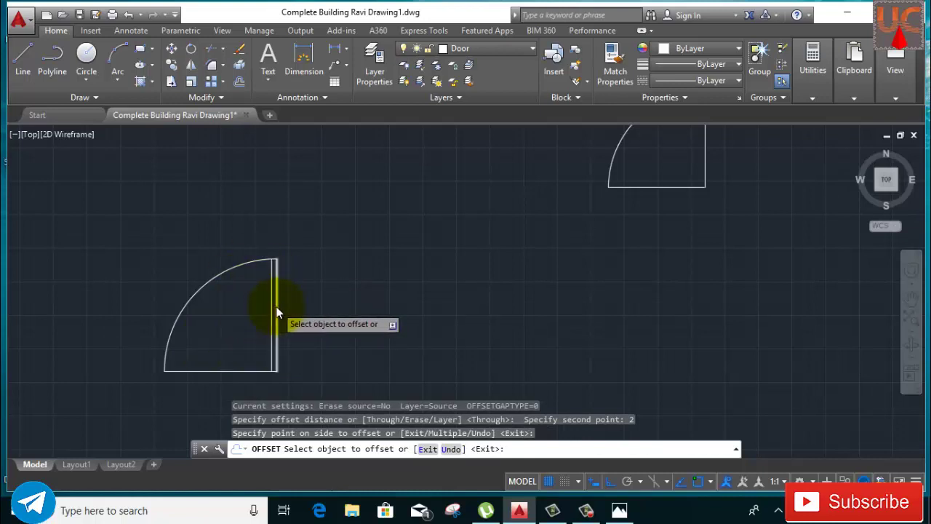
scroll(277, 313, down, 5)
Step: Offset the middle, upper-right and upper-left door leaves inward by 2 as well
click(382, 265)
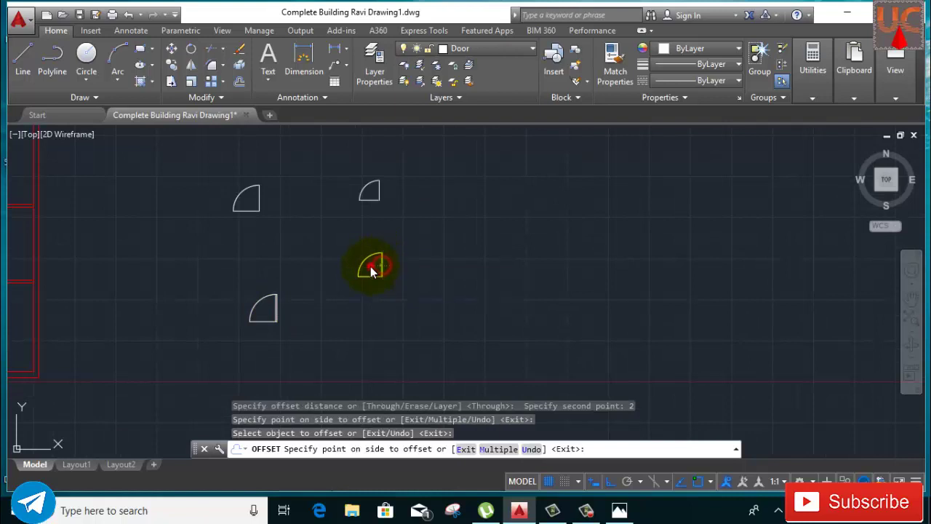
click(370, 267)
click(369, 194)
click(305, 212)
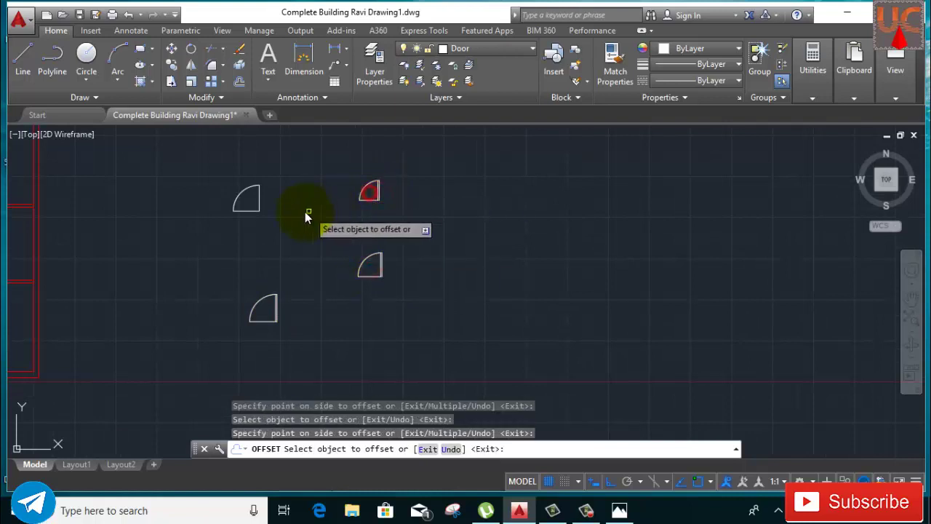
click(260, 200)
click(210, 226)
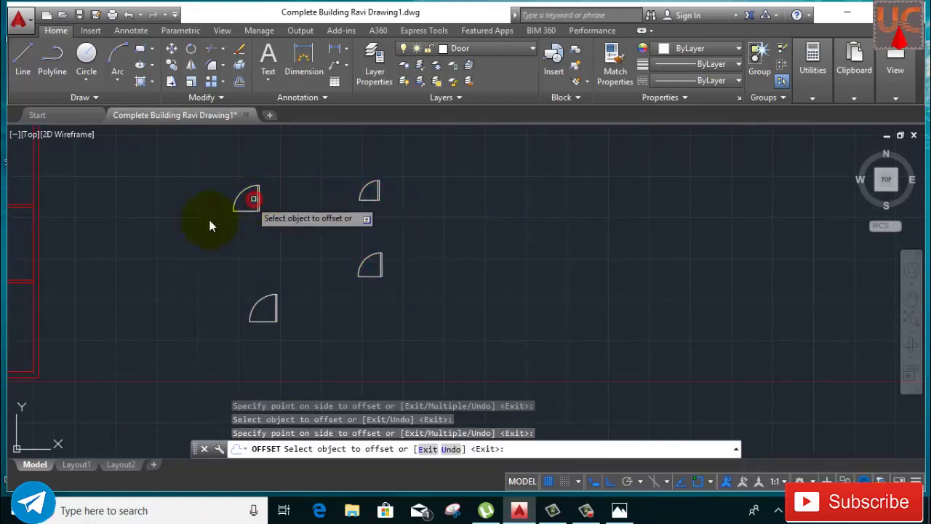
right_click(272, 179)
click(280, 183)
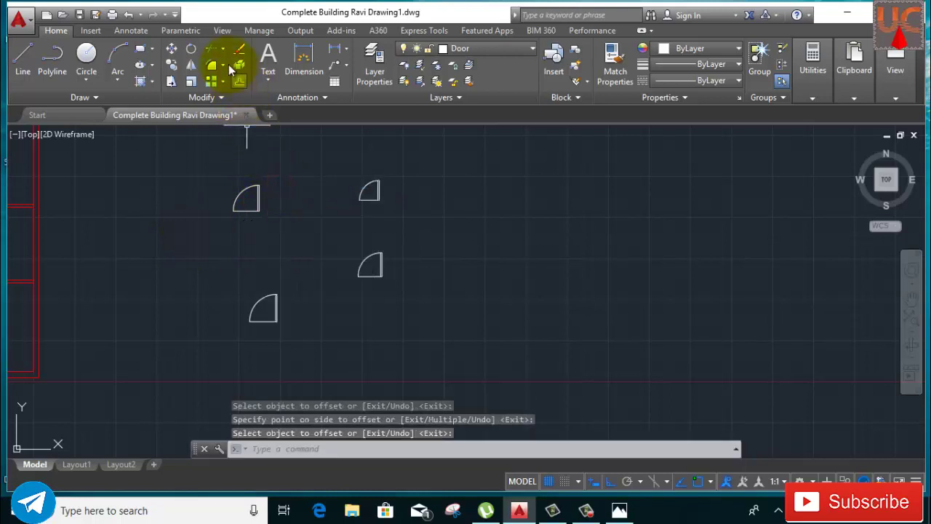
click(211, 48)
Step: Using all edges as cutting edges, trim the overhanging line ends at the first two door corners
key(Return)
scroll(240, 254, up, 3)
scroll(200, 343, up, 2)
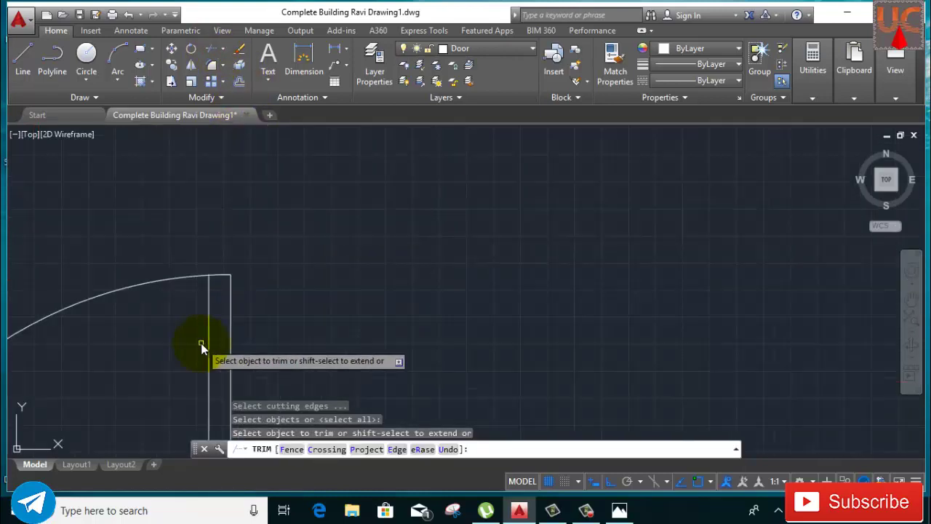
scroll(233, 328, down, 3)
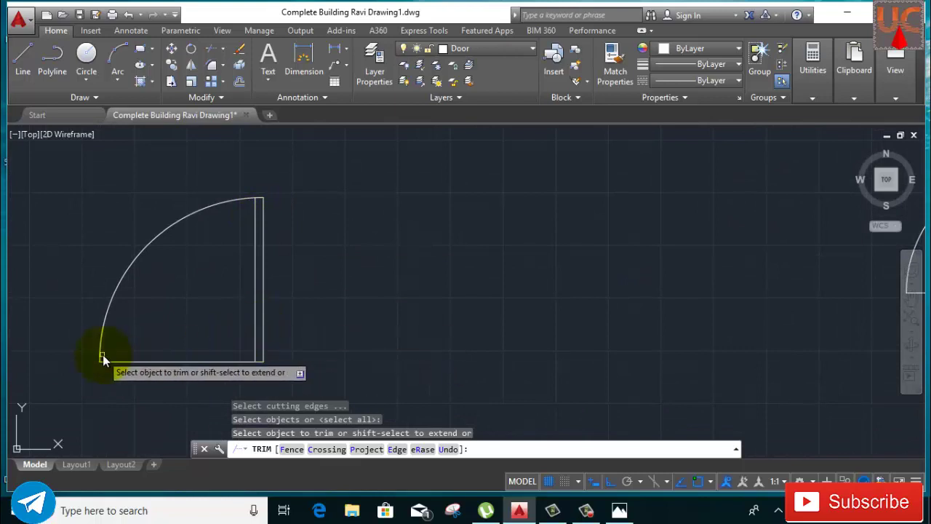
scroll(226, 204, up, 2)
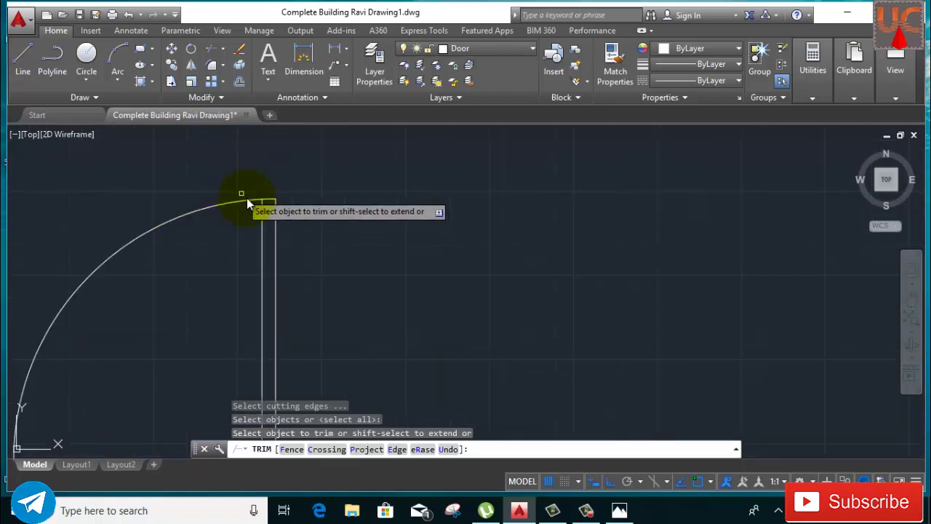
scroll(248, 175, up, 5)
scroll(323, 312, up, 1)
scroll(223, 269, up, 3)
scroll(266, 287, up, 3)
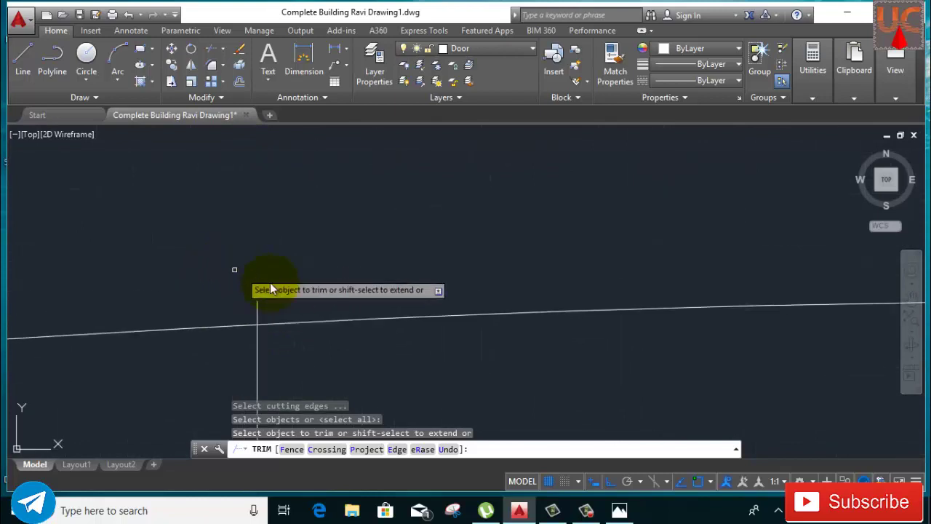
scroll(274, 288, up, 2)
click(274, 284)
click(222, 318)
scroll(255, 291, down, 2)
scroll(264, 272, down, 2)
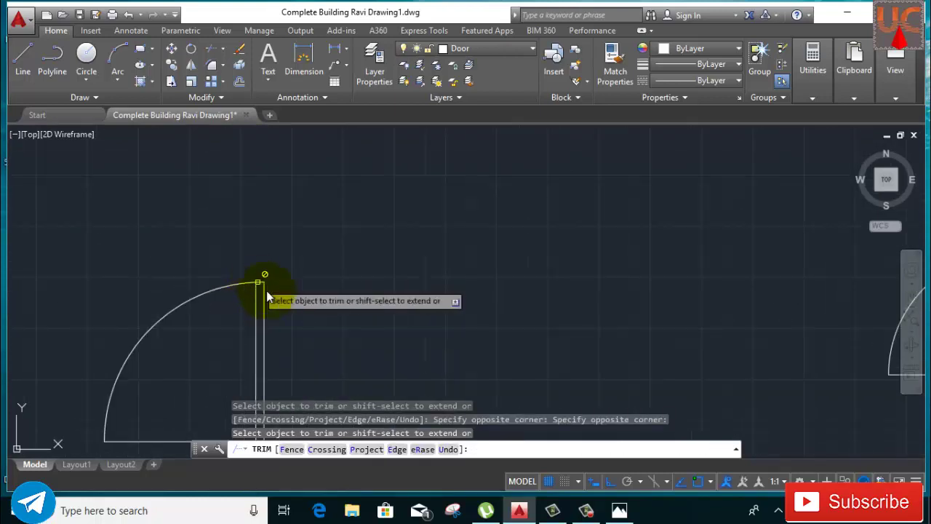
scroll(378, 314, down, 2)
scroll(332, 311, down, 2)
scroll(395, 301, up, 3)
scroll(390, 332, up, 2)
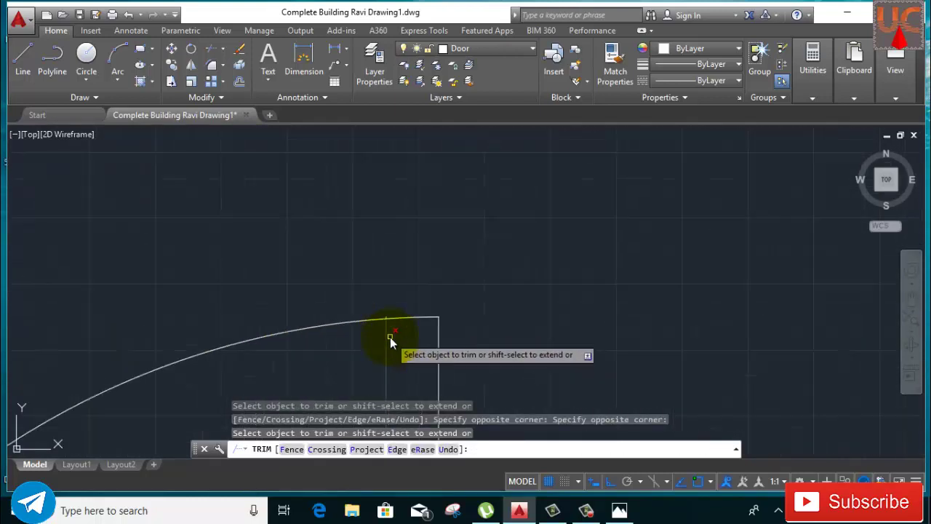
scroll(379, 212, up, 3)
scroll(379, 212, down, 3)
click(323, 160)
click(287, 216)
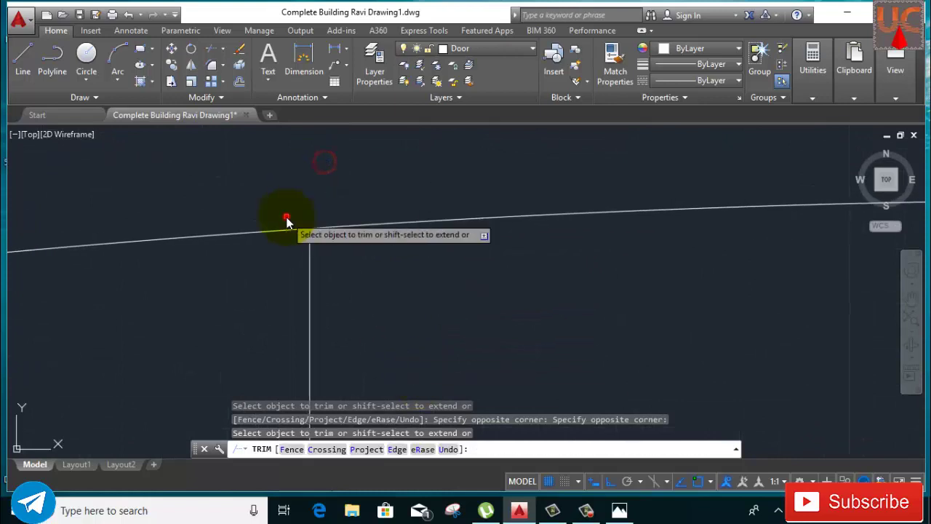
Step: Trim the excess lines at the remaining two door corners and end the TRIM command
scroll(342, 218, up, 2)
scroll(343, 221, down, 2)
scroll(371, 345, down, 2)
scroll(349, 198, down, 1)
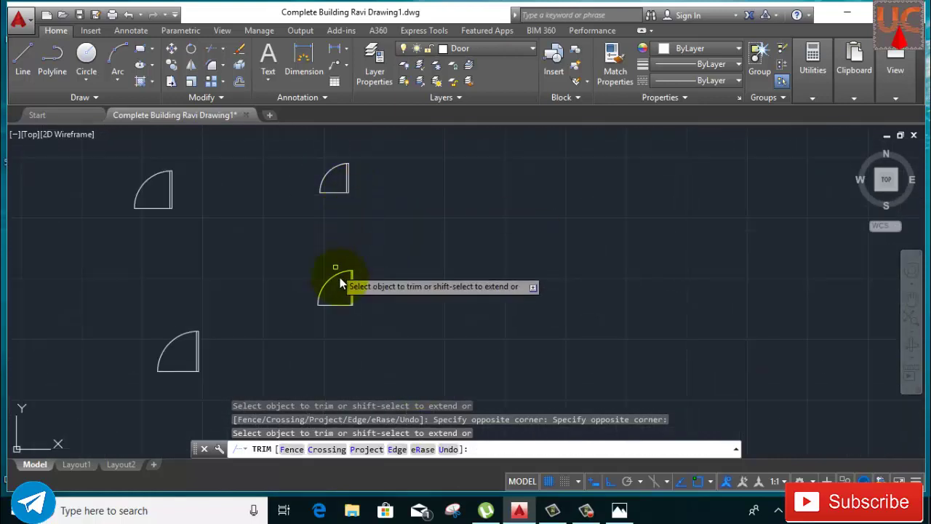
scroll(338, 273, up, 4)
scroll(375, 327, up, 2)
scroll(252, 294, up, 2)
scroll(296, 245, up, 2)
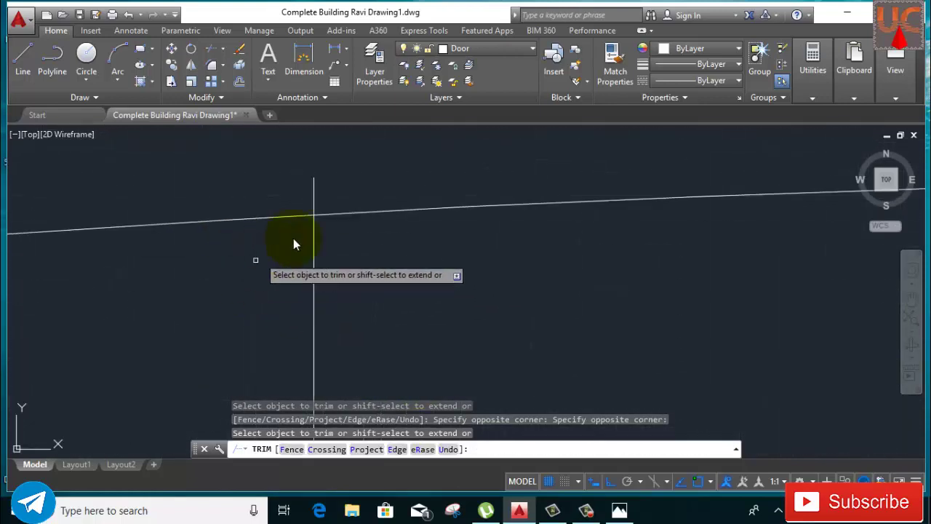
click(348, 160)
click(236, 206)
scroll(325, 184, down, 2)
scroll(324, 186, down, 3)
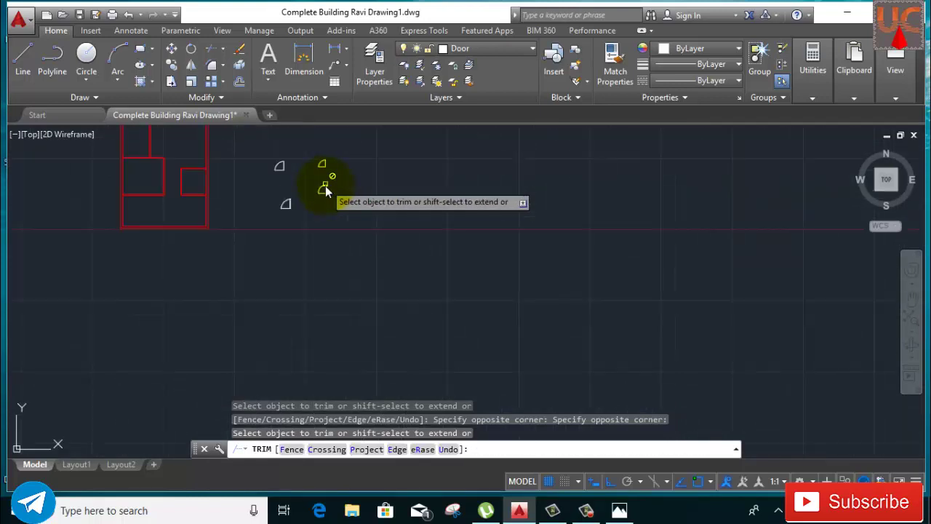
scroll(284, 201, up, 2)
scroll(318, 270, up, 2)
scroll(347, 235, up, 2)
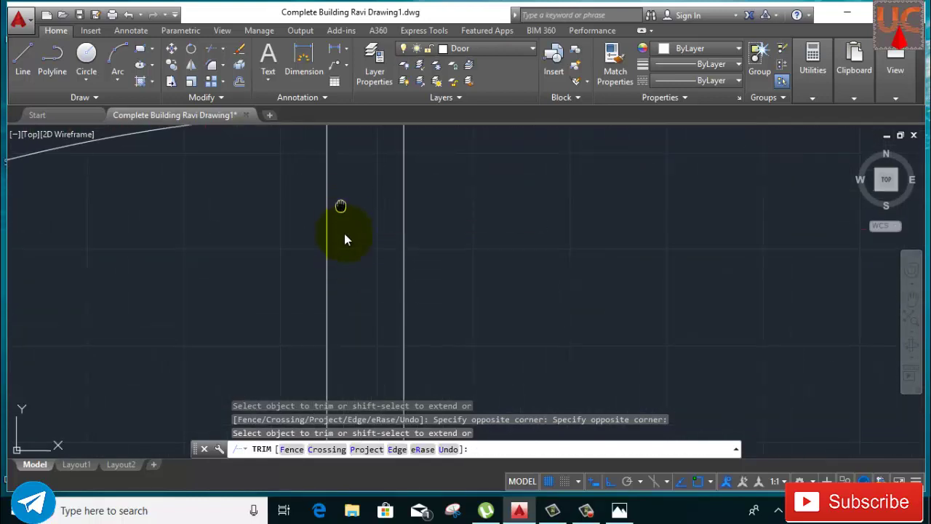
scroll(350, 266, up, 2)
scroll(302, 187, up, 2)
scroll(333, 183, up, 1)
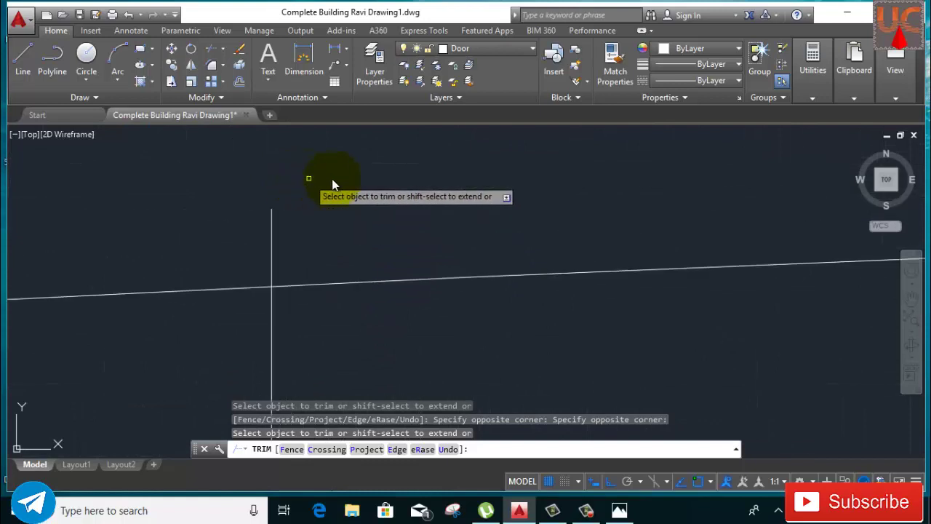
click(342, 182)
click(248, 245)
scroll(248, 245, down, 2)
scroll(248, 245, down, 2)
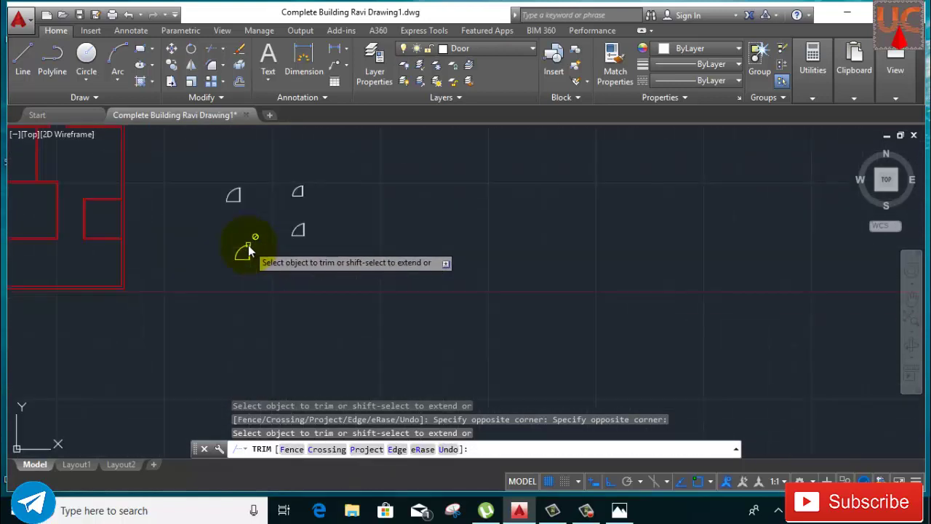
scroll(274, 235, down, 2)
right_click(312, 195)
click(338, 215)
scroll(240, 255, up, 2)
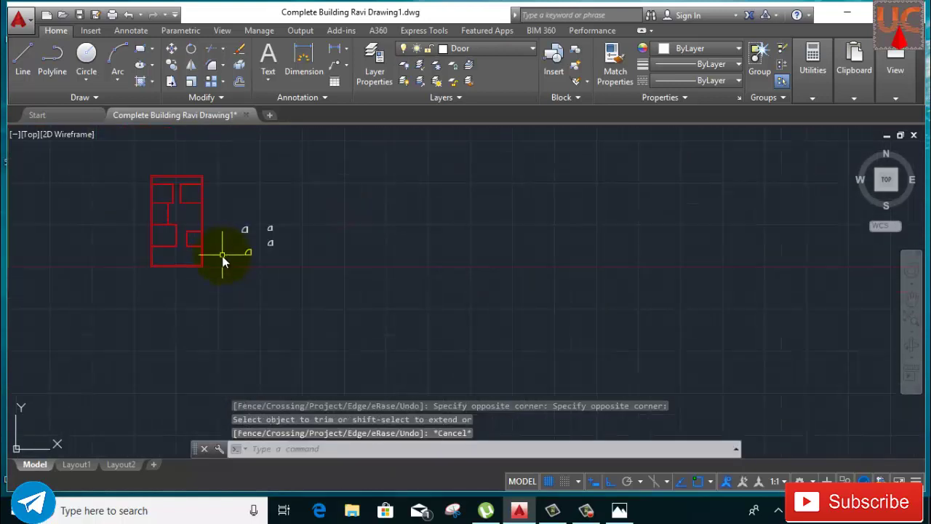
scroll(264, 289, up, 2)
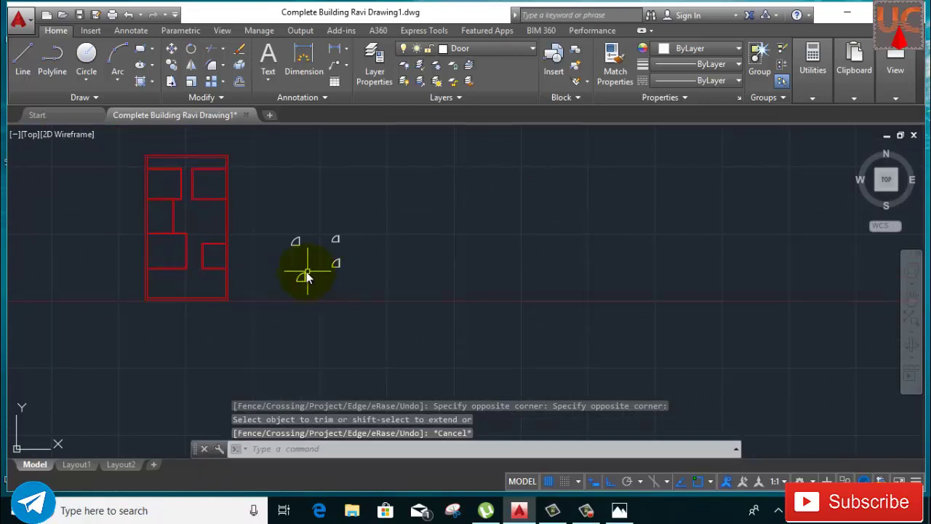
mouse_move(303, 277)
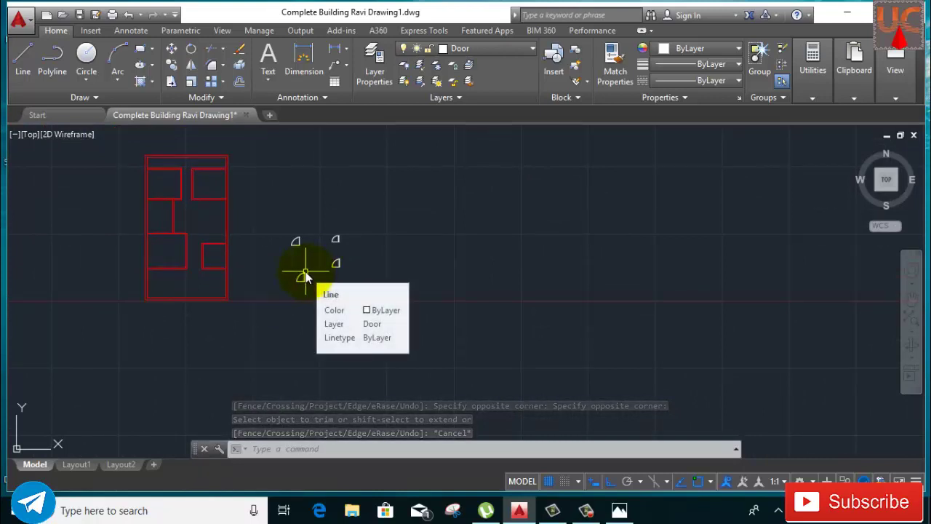
Step: Window-select a door swing symbol and copy it using its corner as base point
scroll(310, 288, up, 2)
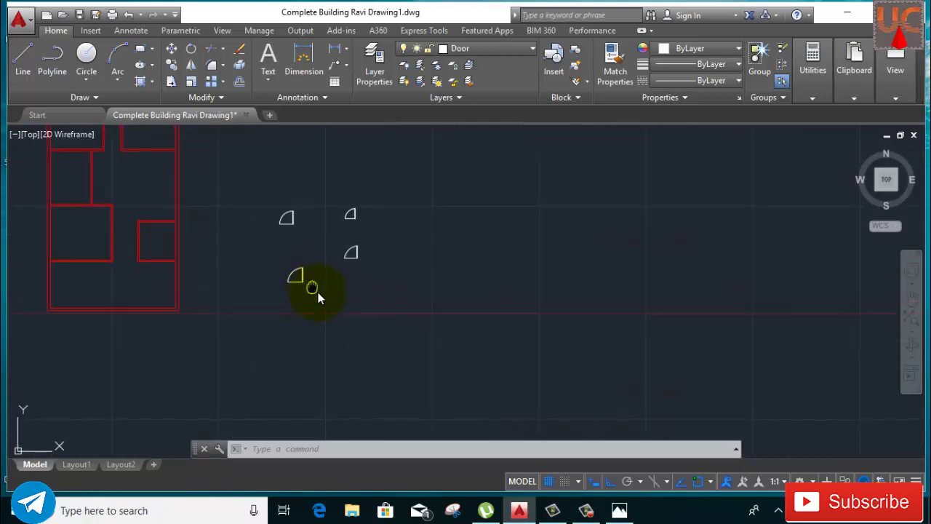
middle_drag(312, 291, 387, 316)
click(390, 291)
click(312, 351)
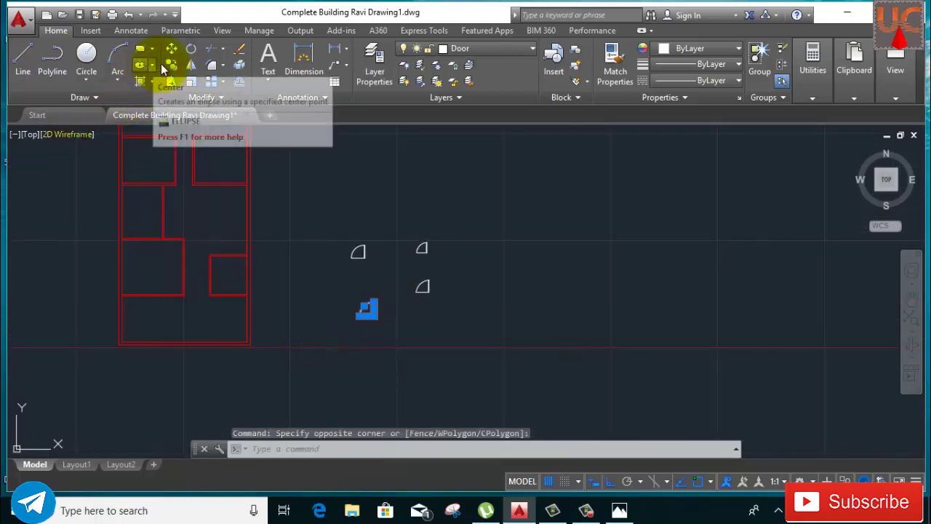
click(171, 65)
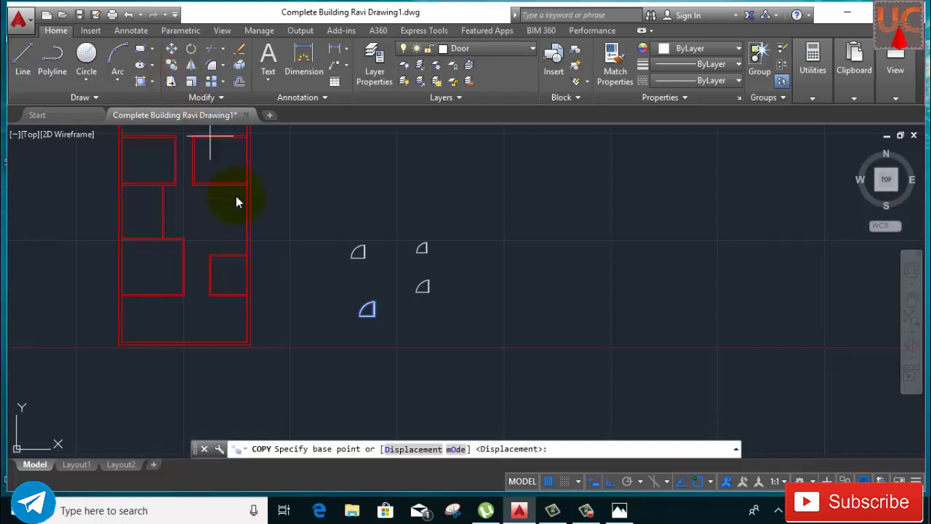
scroll(366, 320, up, 5)
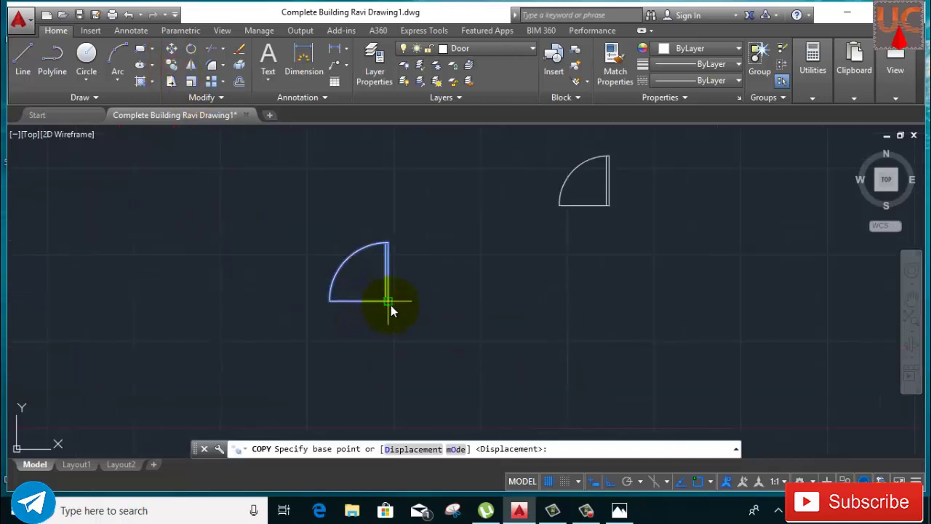
click(390, 309)
Step: With Ortho off, place the door copy at the room's wall corner and end Copy
scroll(277, 303, down, 2)
mouse_move(267, 303)
middle_down()
mouse_move(448, 316)
mouse_move(557, 371)
middle_up()
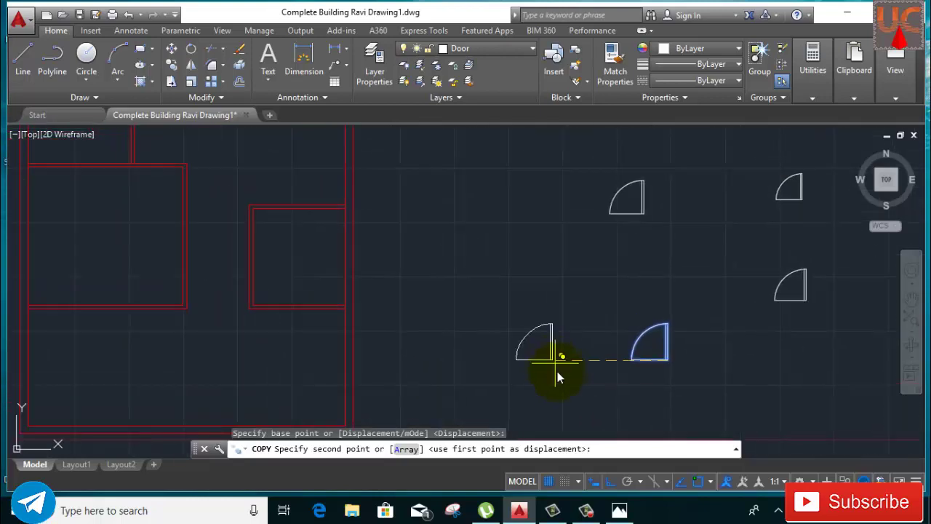
click(610, 482)
scroll(165, 313, up, 4)
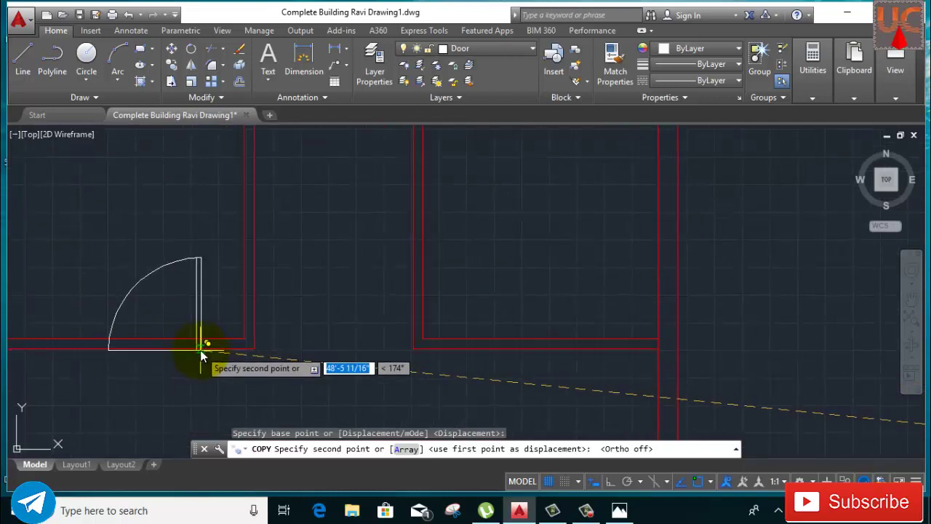
click(201, 353)
scroll(271, 364, down, 2)
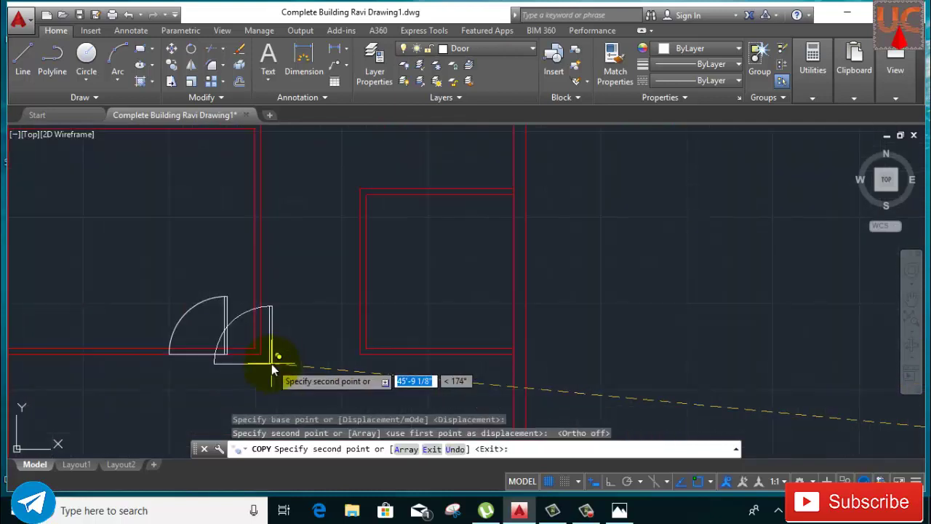
right_click(291, 244)
click(315, 266)
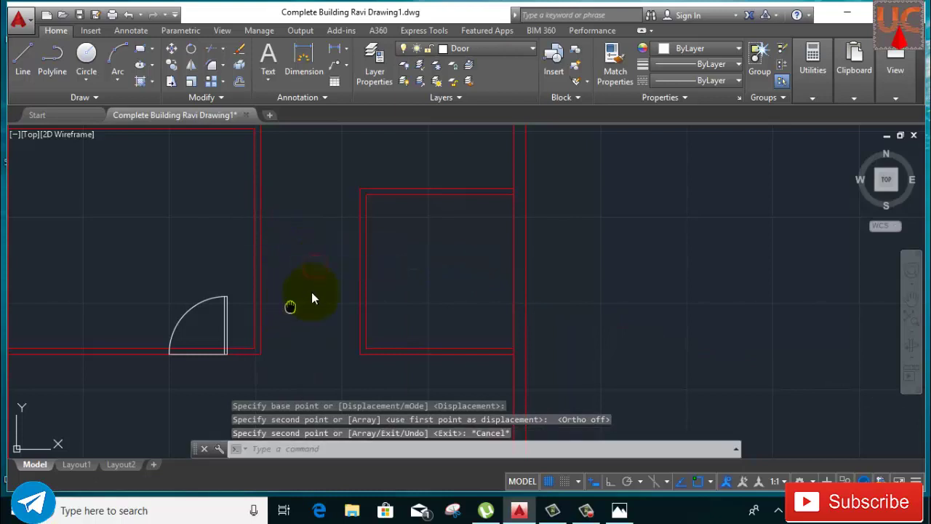
middle_drag(311, 291, 369, 268)
scroll(357, 296, up, 2)
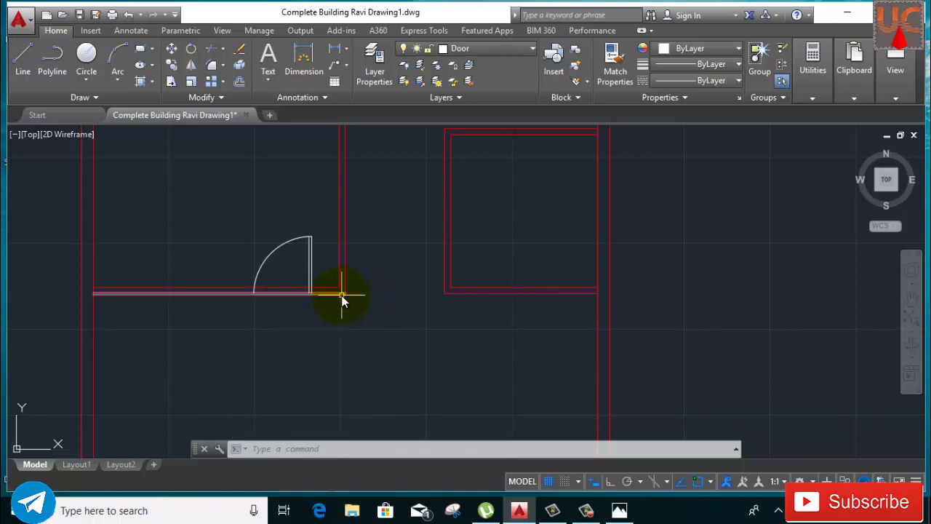
Step: Trim the two wall line segments under the newly placed door
click(207, 51)
key(Return)
click(281, 288)
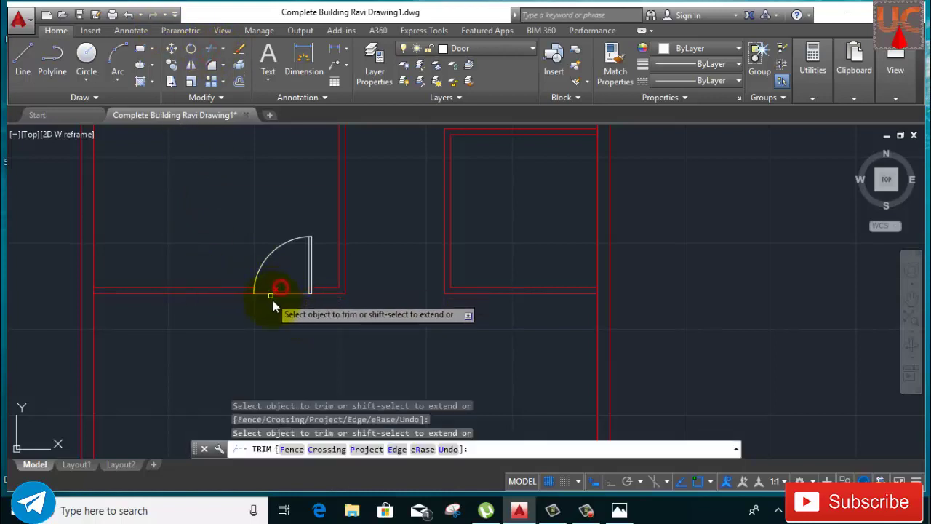
scroll(317, 296, up, 8)
click(211, 235)
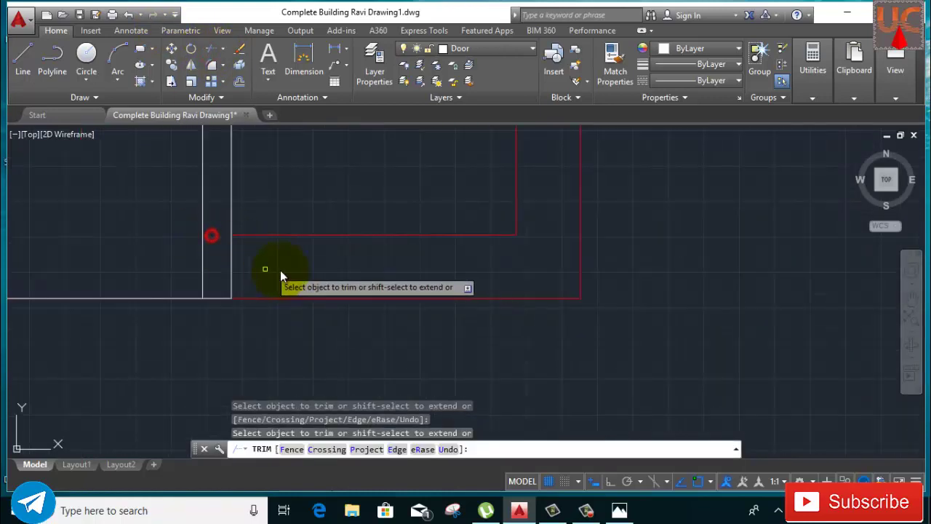
scroll(280, 272, down, 3)
scroll(262, 287, down, 3)
right_click(352, 229)
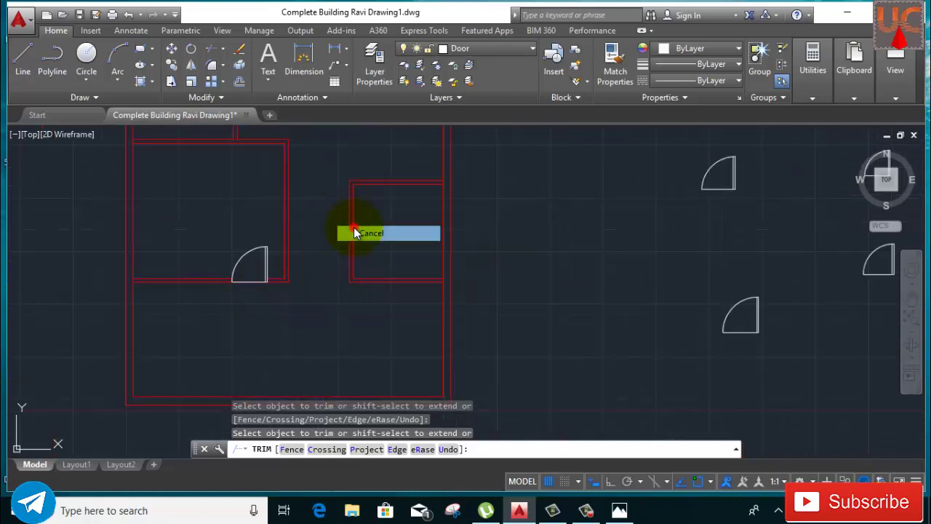
click(353, 231)
Step: Start and cancel a stray line, then pan the plan toward another door symbol
click(23, 63)
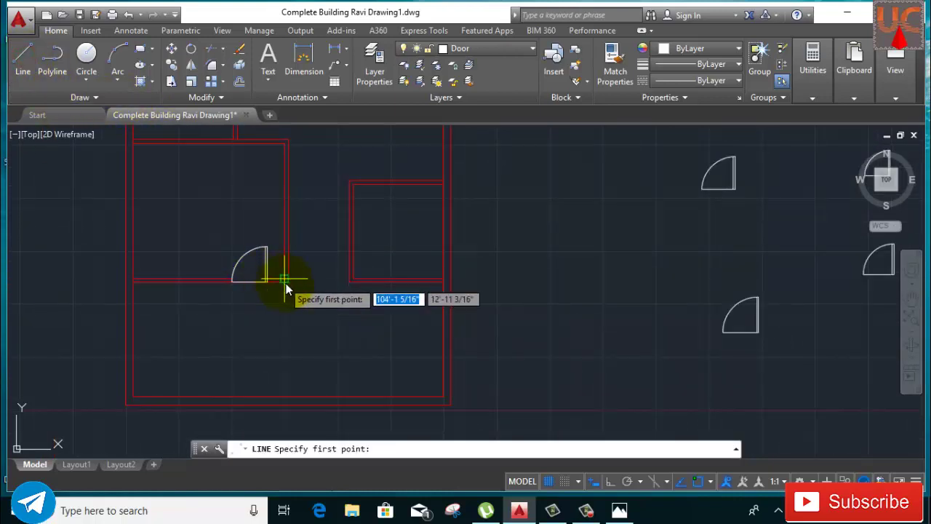
click(271, 282)
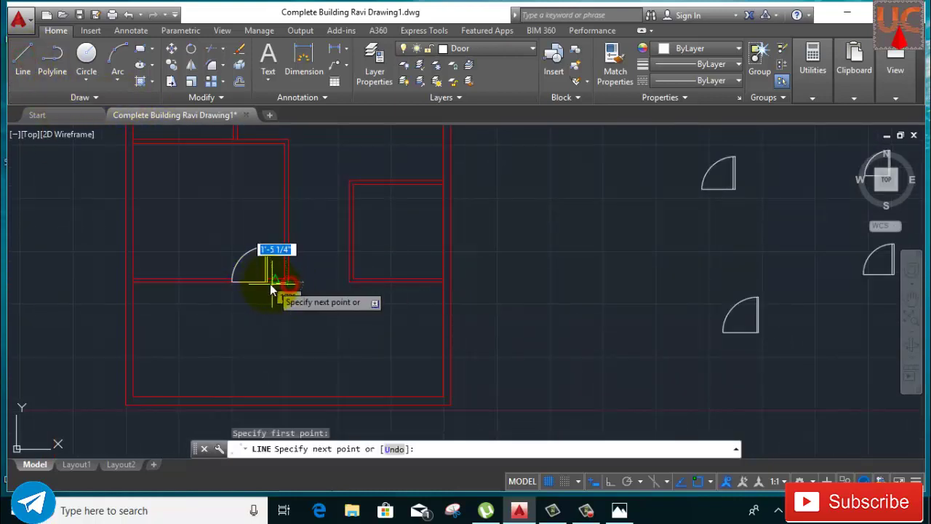
right_click(331, 232)
click(348, 255)
right_click(314, 225)
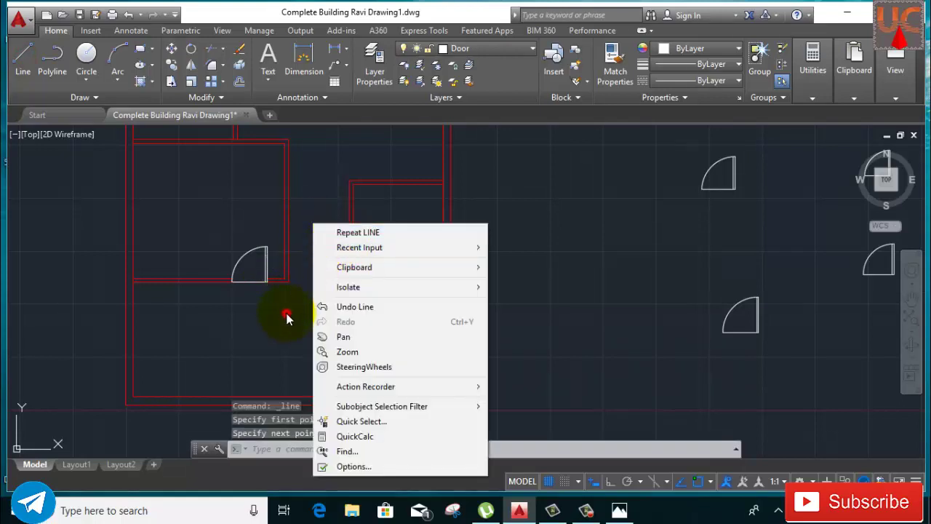
click(268, 332)
middle_drag(254, 289, 319, 302)
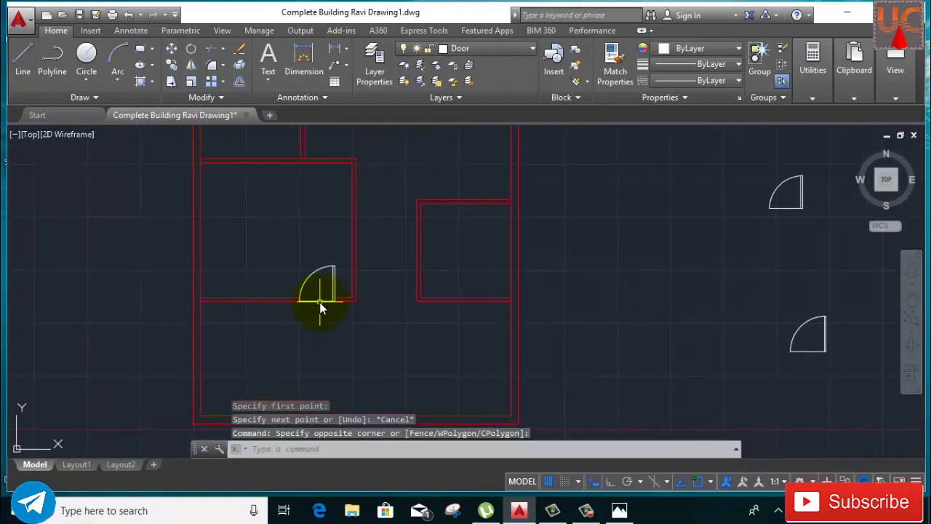
scroll(310, 327, down, 2)
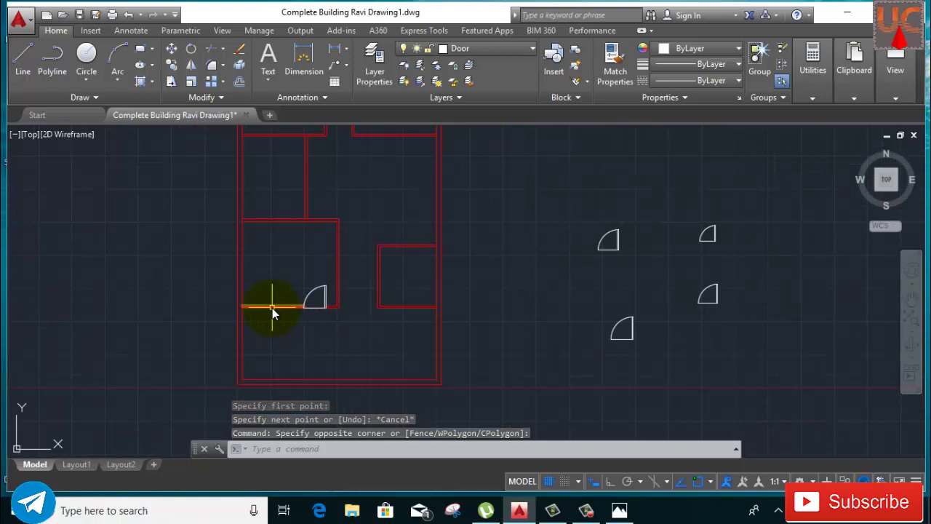
middle_drag(456, 311, 456, 344)
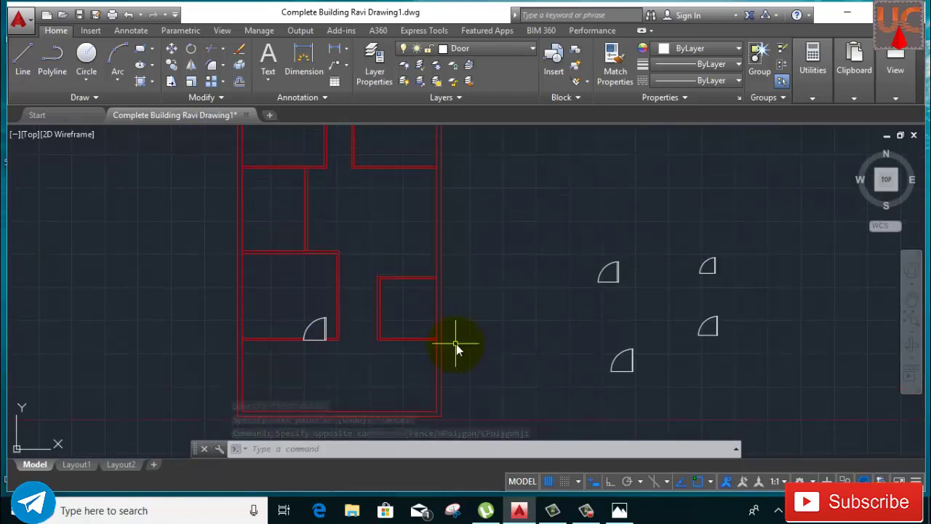
scroll(427, 342, up, 2)
mouse_move(391, 300)
middle_down()
mouse_move(395, 321)
mouse_move(290, 319)
middle_up()
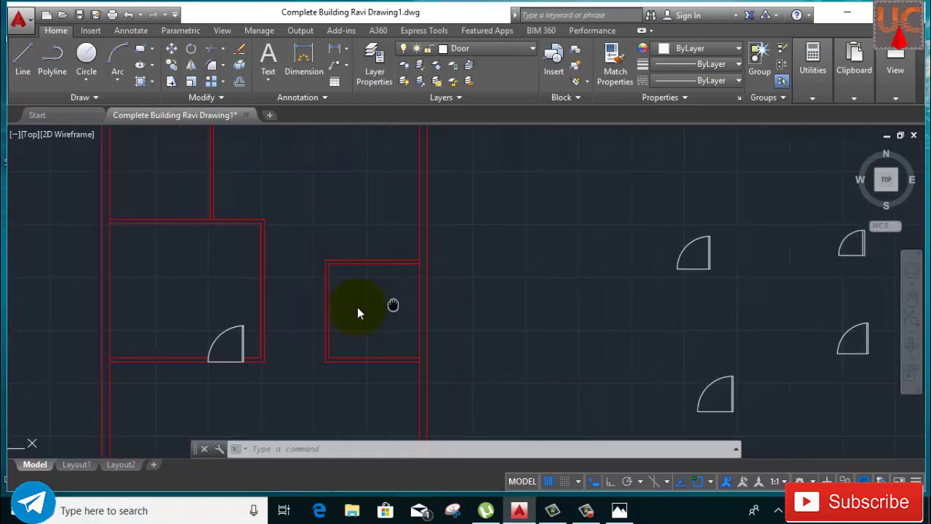
Step: Copy another door symbol from its corner base point onto the top room's wall
click(779, 316)
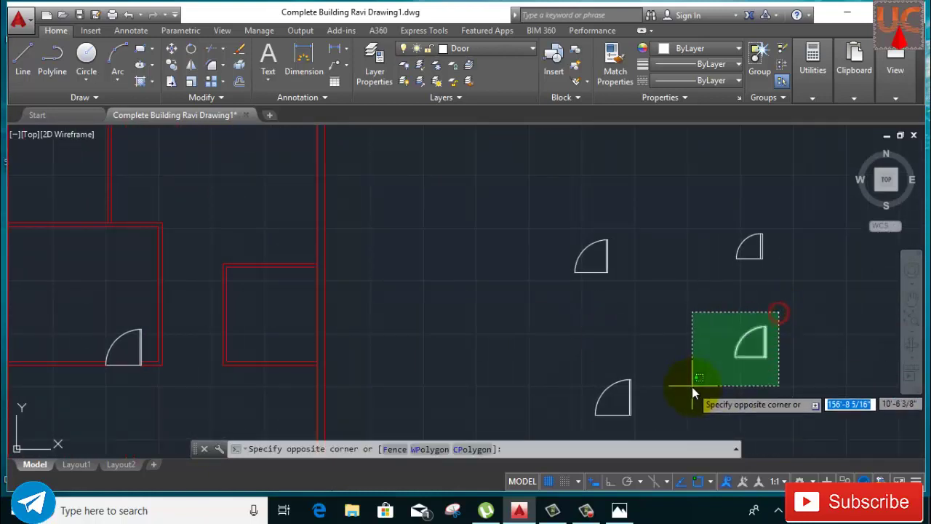
click(691, 386)
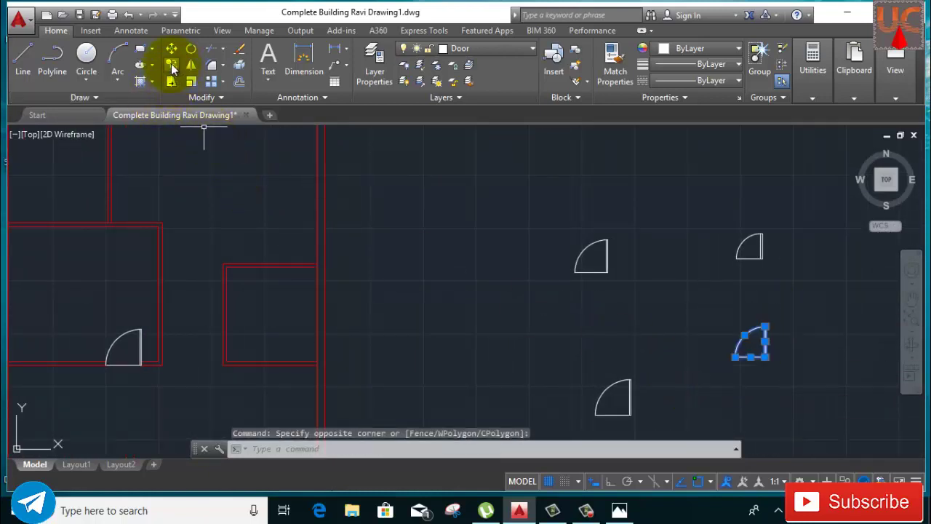
click(172, 65)
click(765, 357)
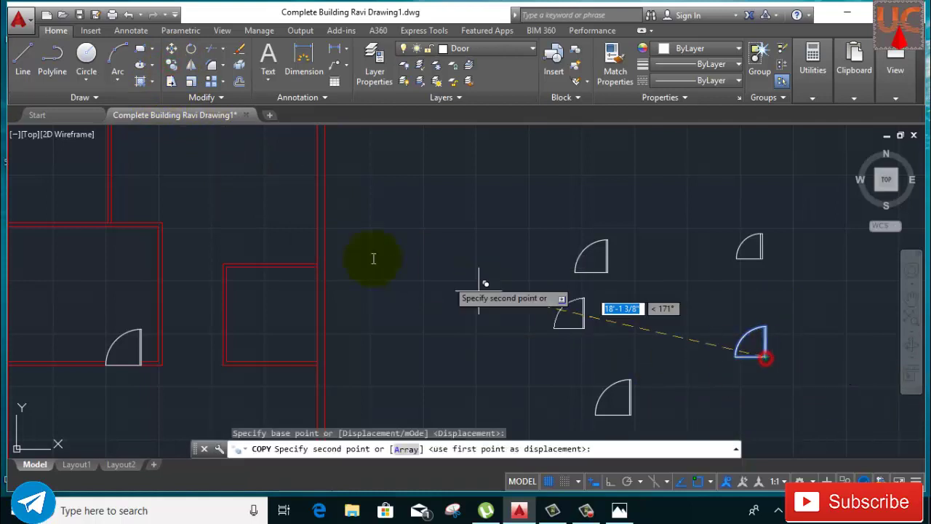
scroll(260, 240, up, 3)
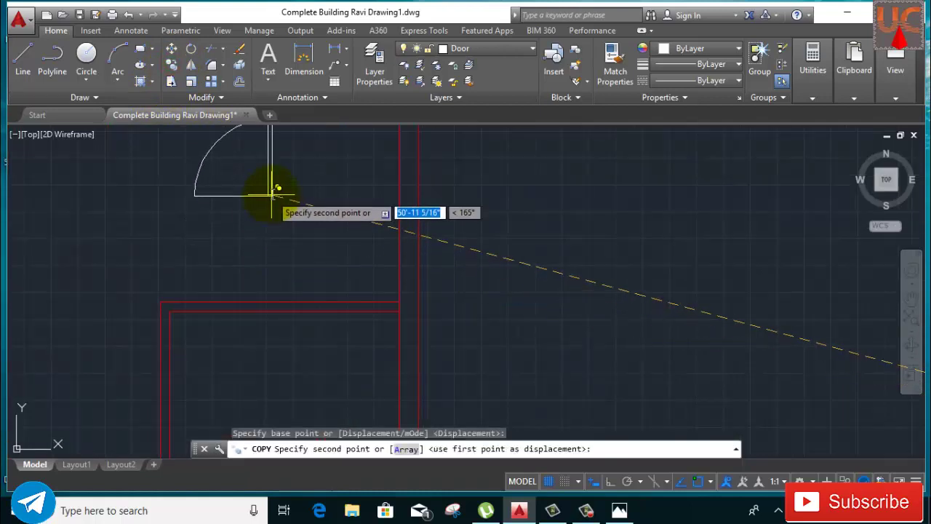
click(272, 195)
right_click(306, 201)
click(327, 217)
Step: Rotate the copied door swing 90° about a base point below it
middle_drag(335, 251, 358, 319)
click(328, 163)
click(168, 302)
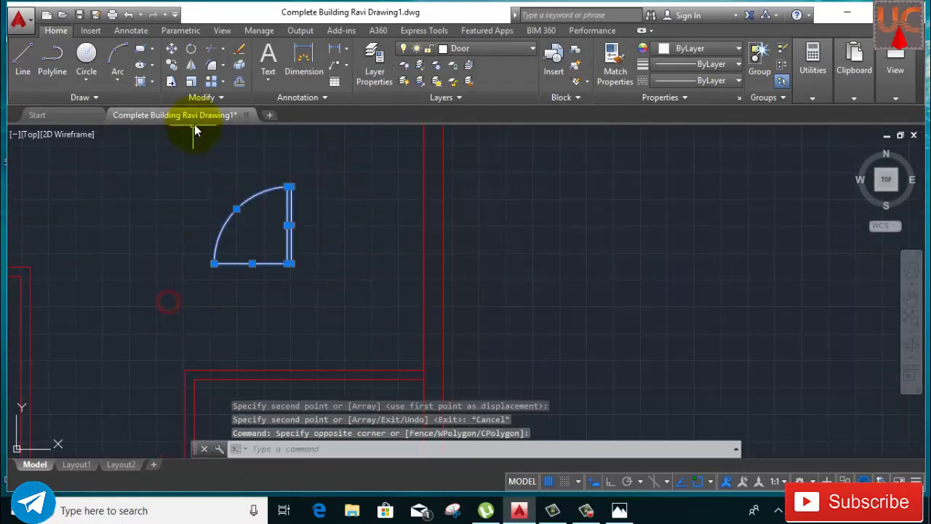
click(189, 49)
click(300, 271)
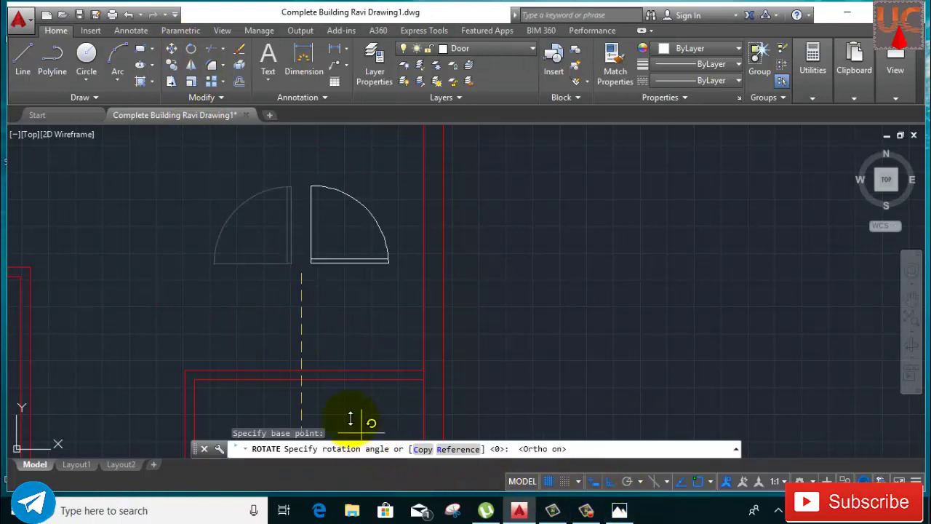
middle_drag(321, 400, 318, 354)
click(319, 386)
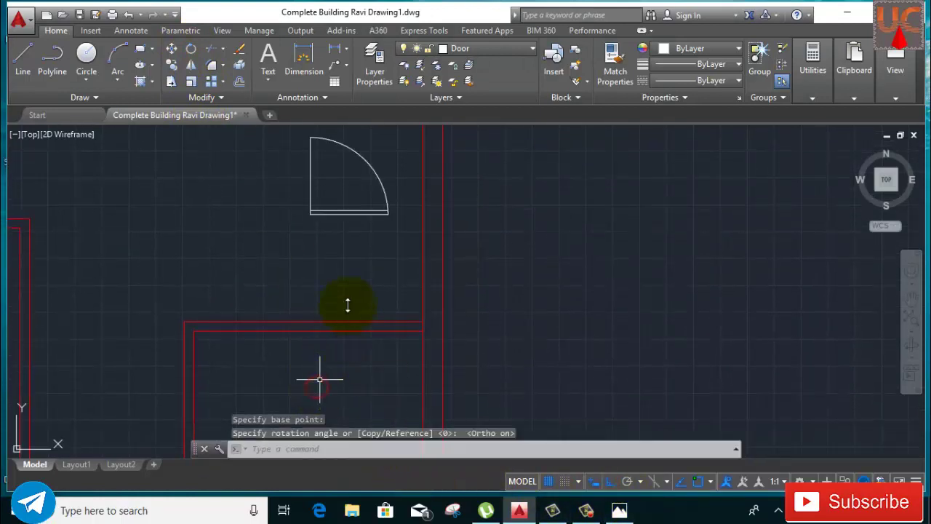
scroll(350, 299, down, 2)
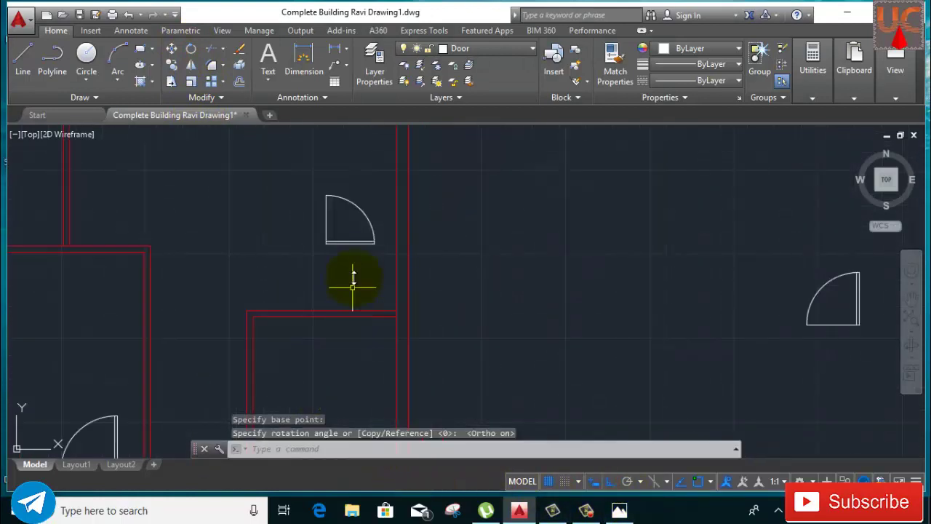
Step: Mirror the rotated door so it swings downward, erasing the source, and reselect it
click(383, 172)
click(267, 274)
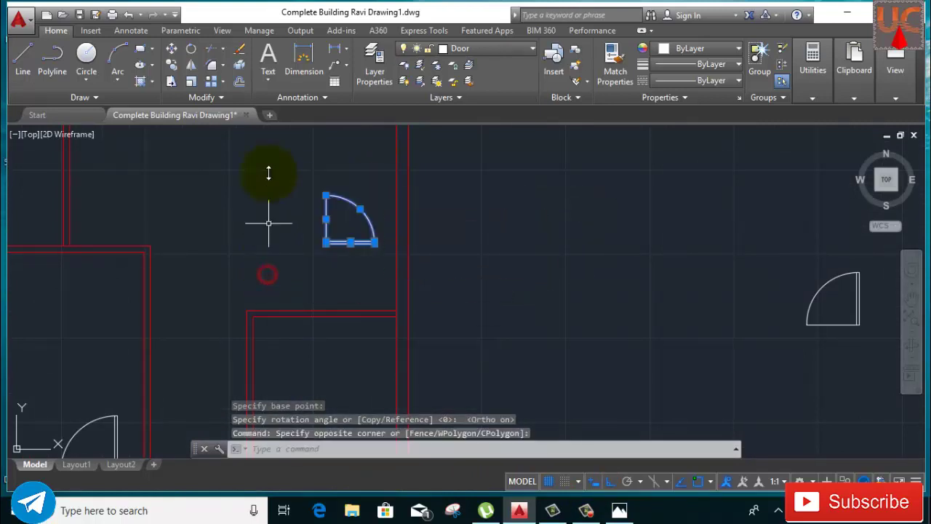
click(191, 65)
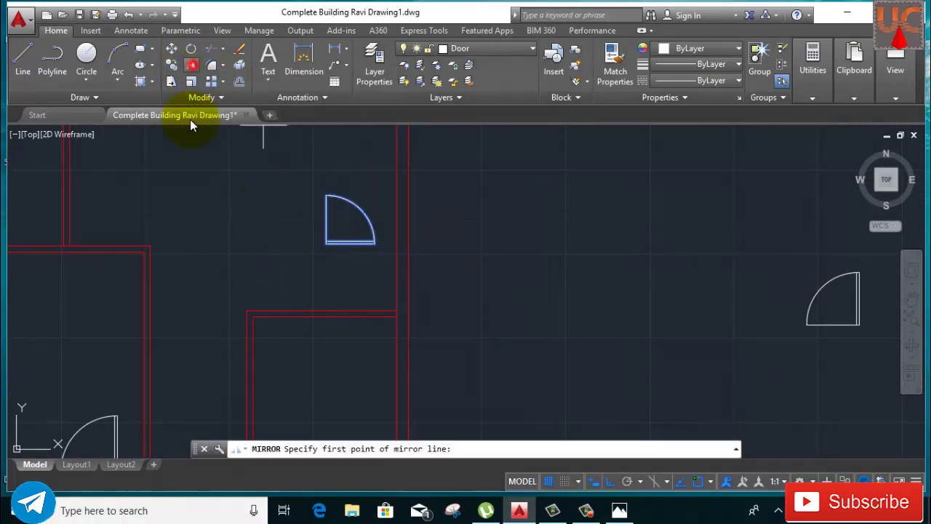
click(377, 248)
click(235, 252)
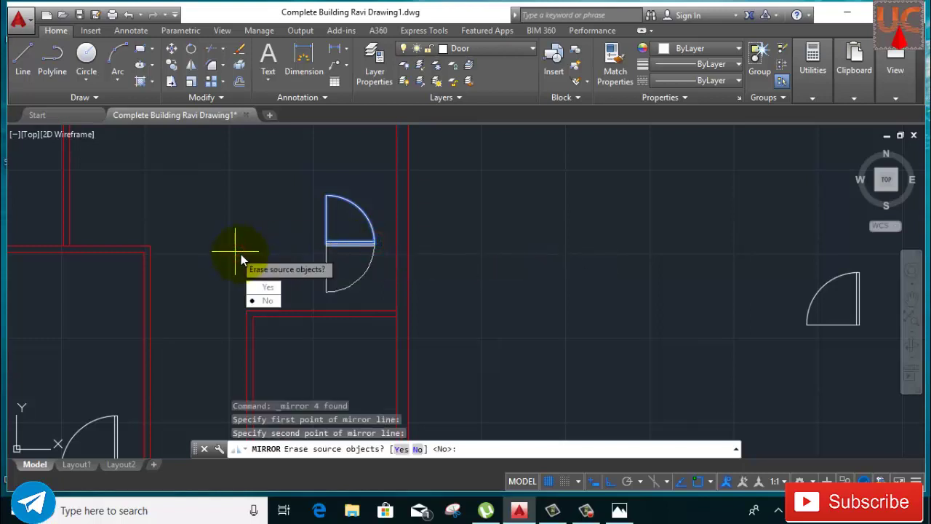
text(Y)
key(Return)
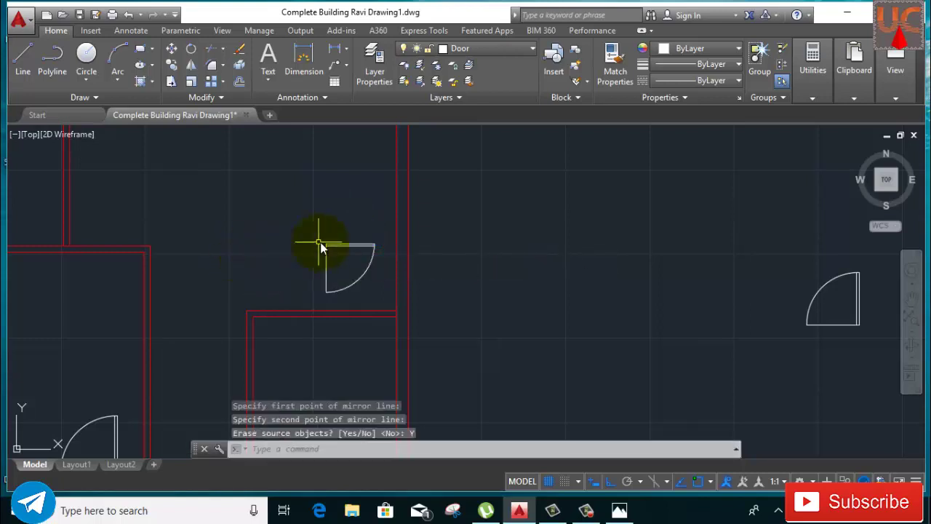
click(381, 230)
click(284, 298)
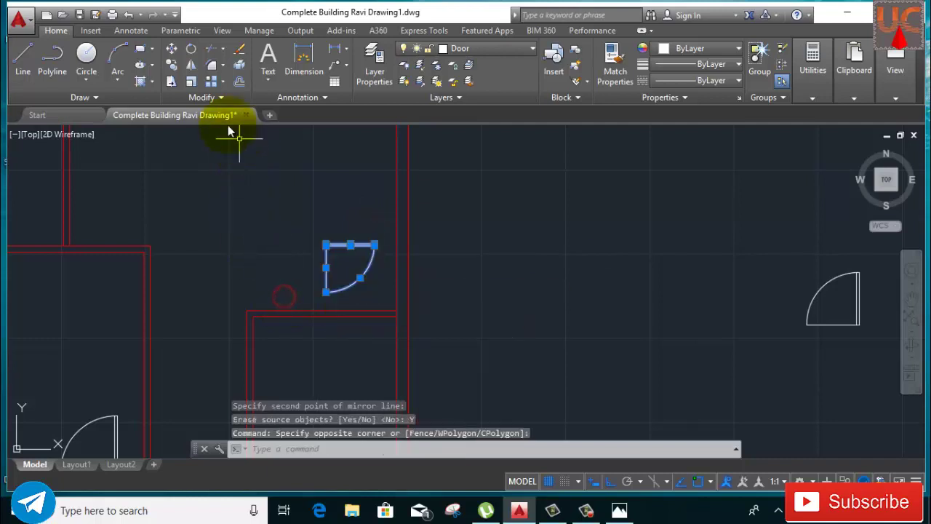
Step: Copy the door with Ortho off into the lower room's corner opening
click(171, 64)
scroll(322, 245, up, 2)
scroll(329, 251, up, 1)
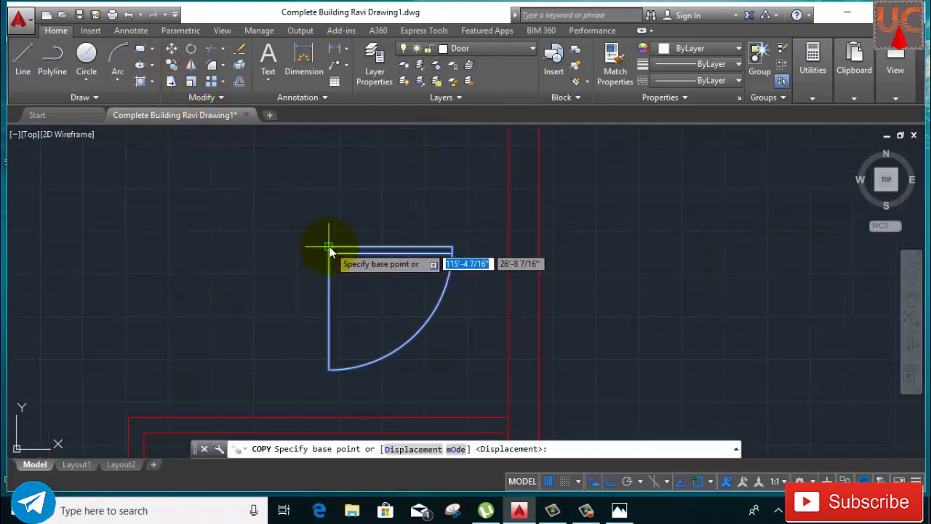
click(329, 251)
middle_drag(241, 314, 225, 178)
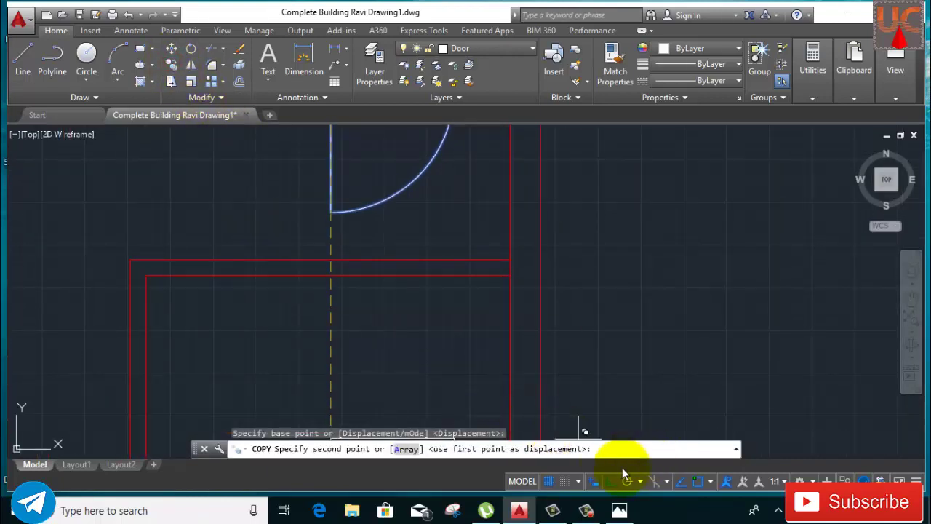
click(610, 481)
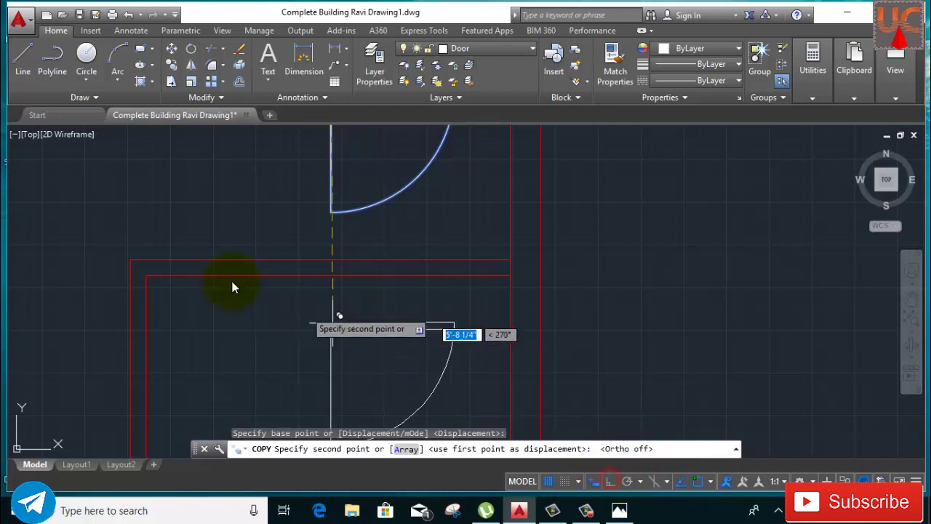
click(172, 261)
scroll(260, 317, down, 4)
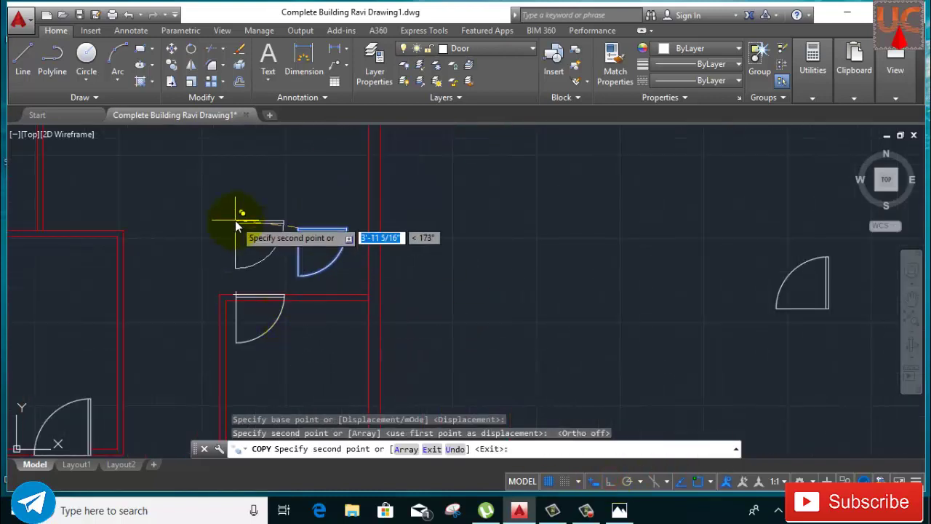
key(Return)
Step: Trim a line at the copied door, then cancel TRIM
click(211, 49)
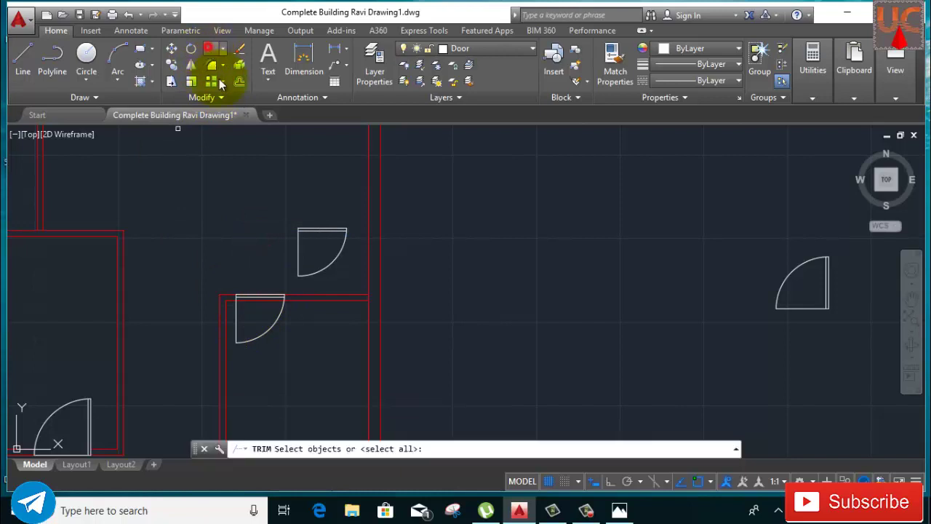
key(Return)
scroll(251, 302, up, 4)
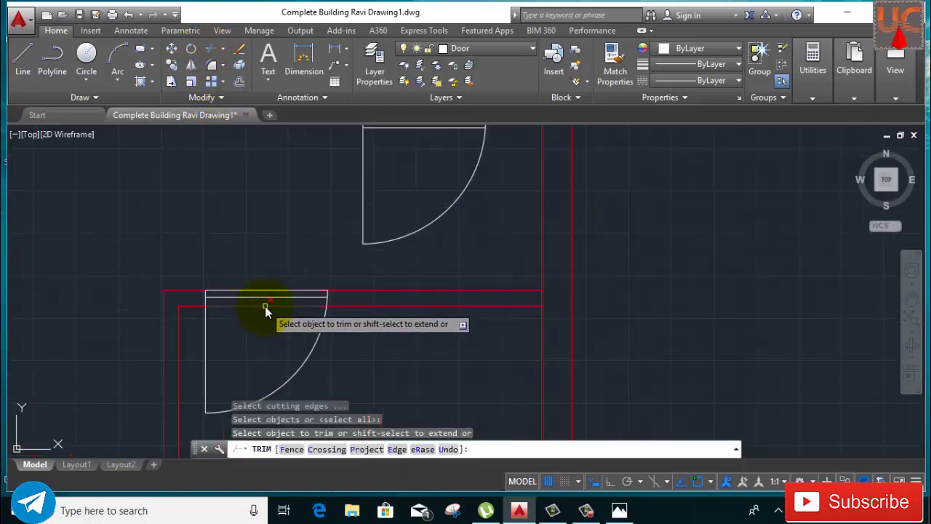
click(264, 311)
scroll(284, 323, down, 2)
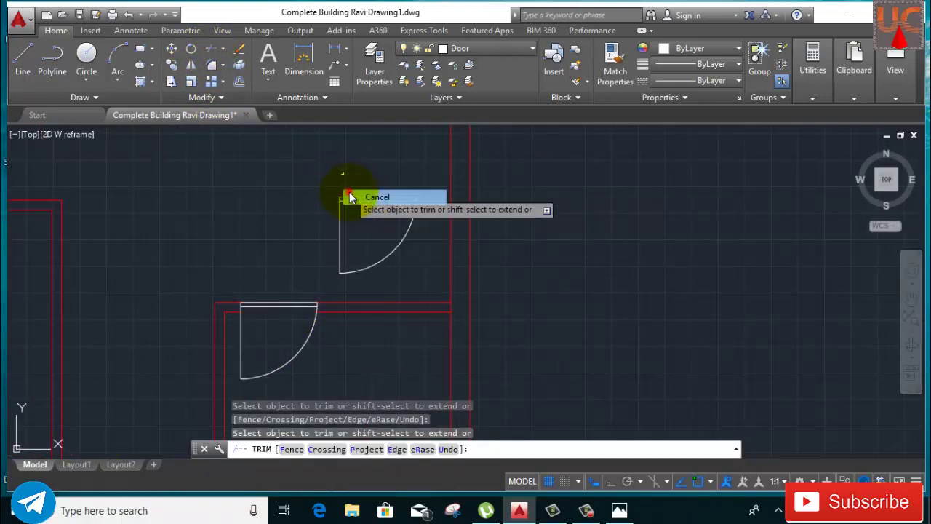
key(Escape)
Step: Erase the leftover upper door and one extra leaf line of the copied door
click(412, 175)
click(280, 275)
right_click(281, 275)
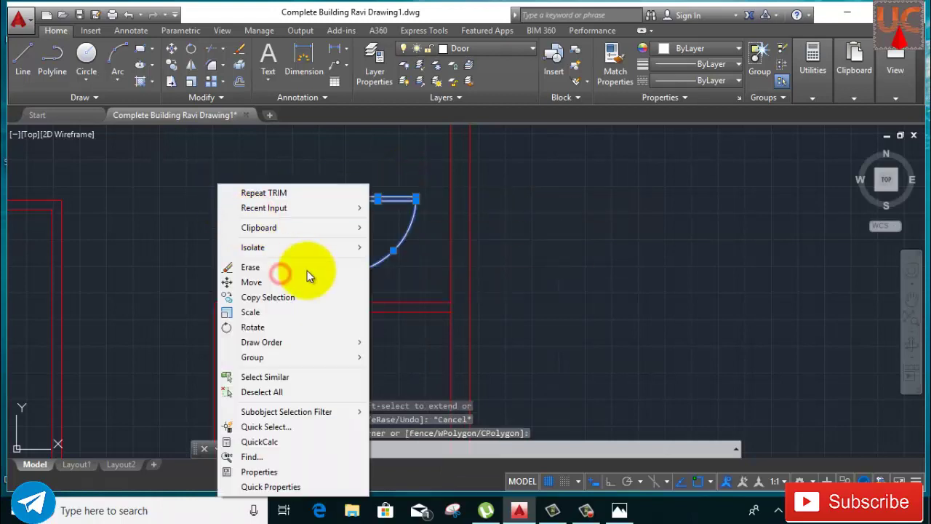
click(287, 267)
middle_drag(319, 287, 286, 259)
click(288, 258)
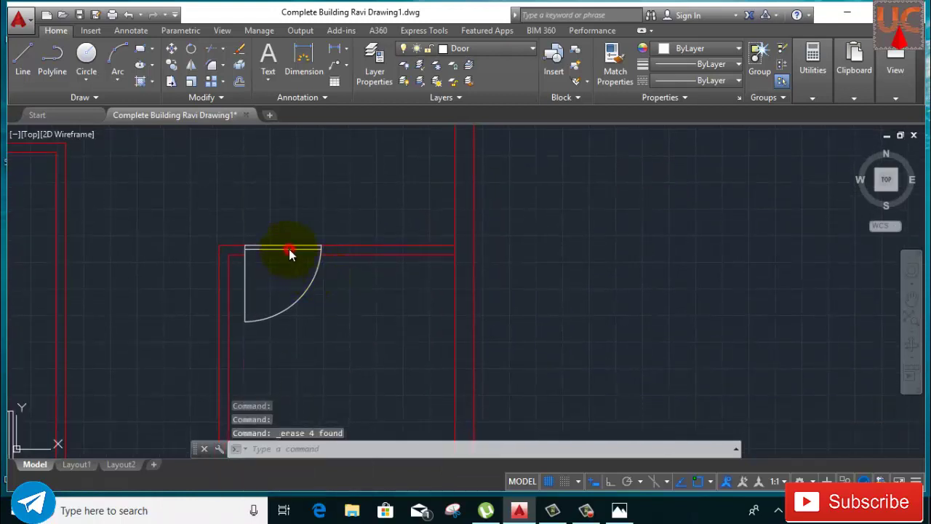
right_click(287, 254)
click(301, 249)
Step: Offset the copied door's vertical line by 2 to double its leaf
click(239, 81)
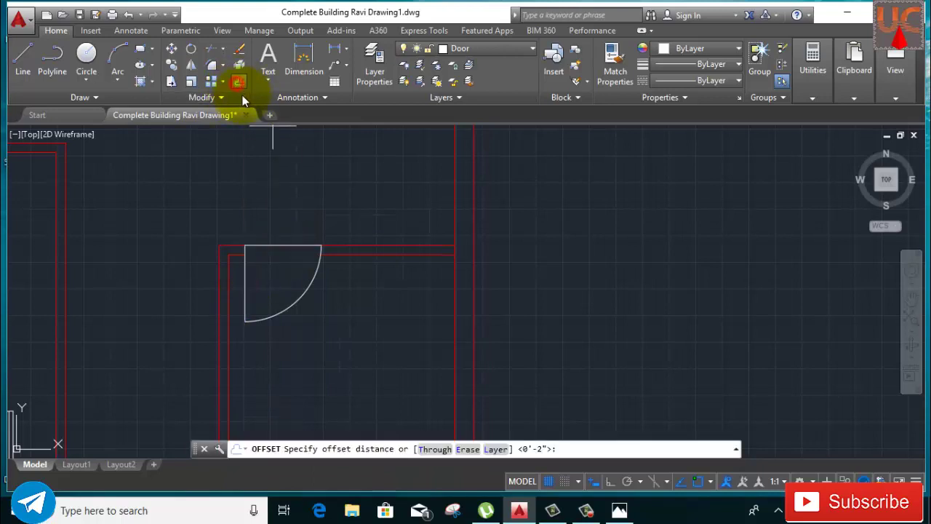
click(178, 290)
text(2)
key(Return)
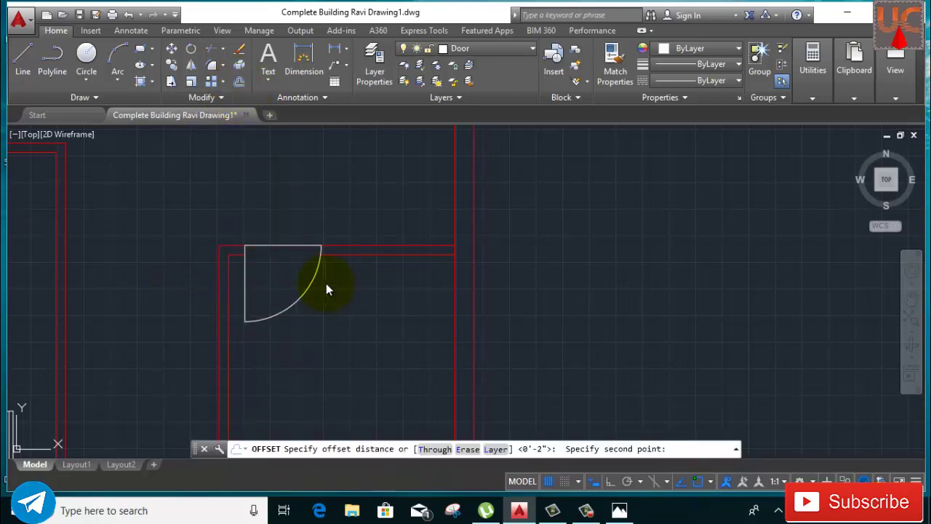
click(246, 282)
click(322, 270)
right_click(318, 256)
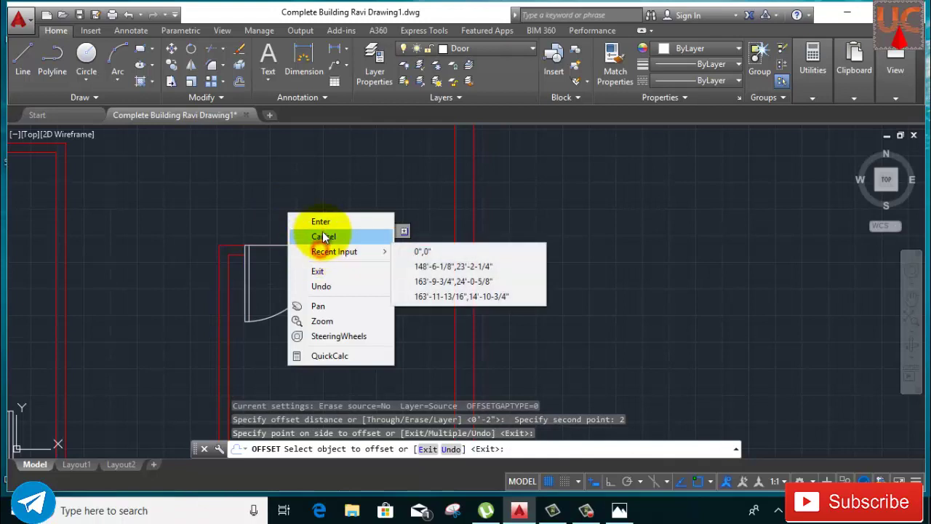
click(322, 236)
Step: Trim the overlapping line ends at the lower room's door corner, then zoom out
click(210, 53)
key(Return)
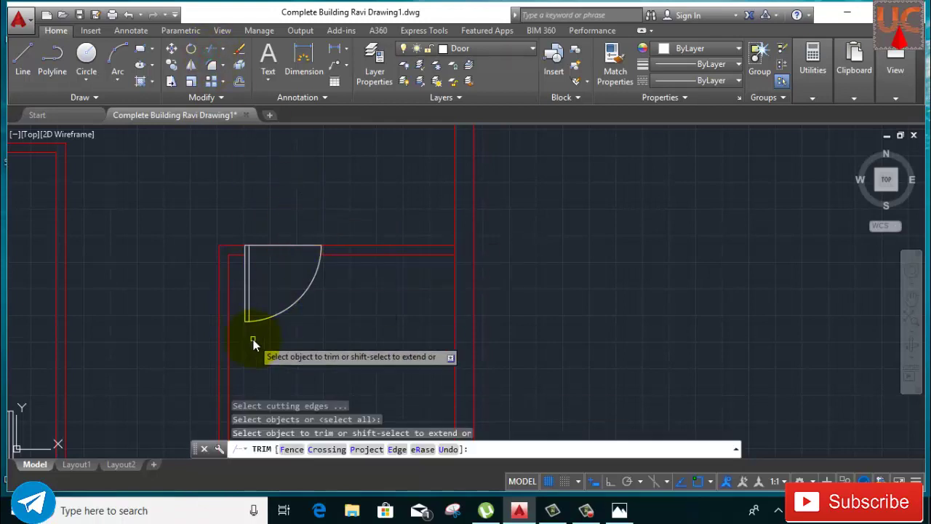
scroll(254, 342, up, 2)
scroll(218, 276, up, 2)
scroll(201, 299, up, 2)
scroll(235, 275, up, 1)
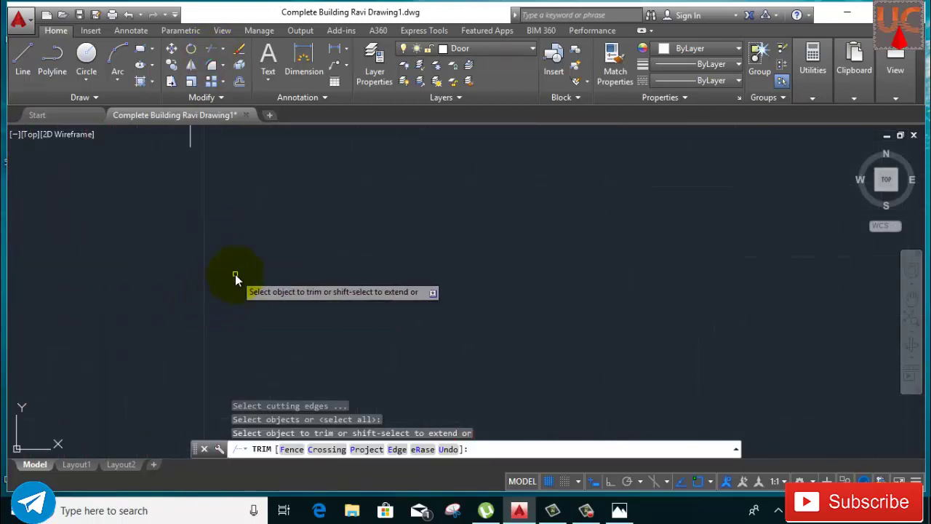
scroll(268, 332, down, 1)
scroll(316, 355, down, 1)
click(316, 355)
click(228, 265)
scroll(307, 339, down, 2)
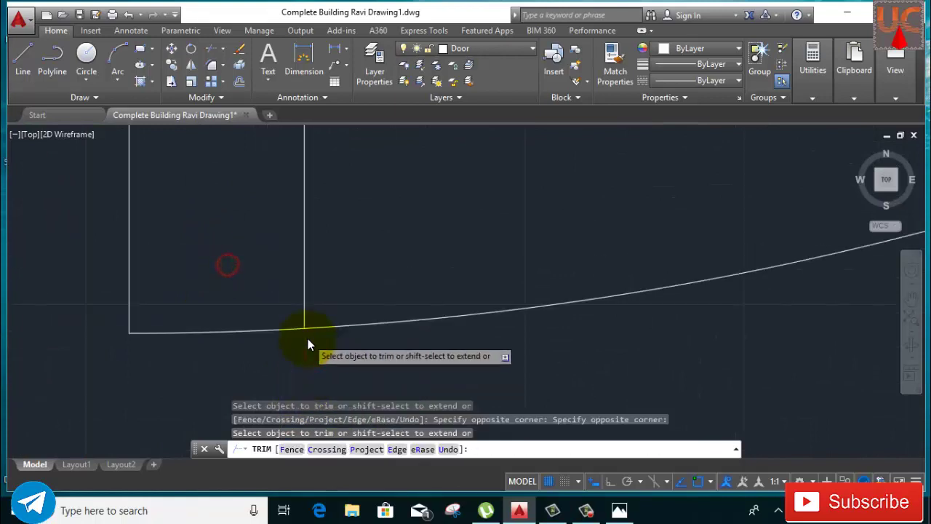
scroll(308, 341, down, 2)
scroll(334, 251, down, 1)
key(Return)
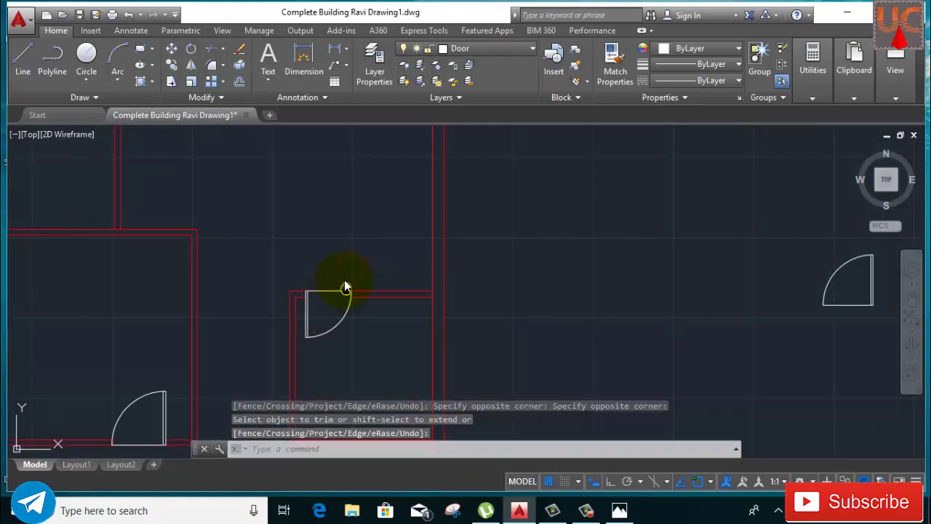
middle_drag(344, 279, 336, 253)
scroll(332, 278, up, 2)
scroll(333, 276, up, 3)
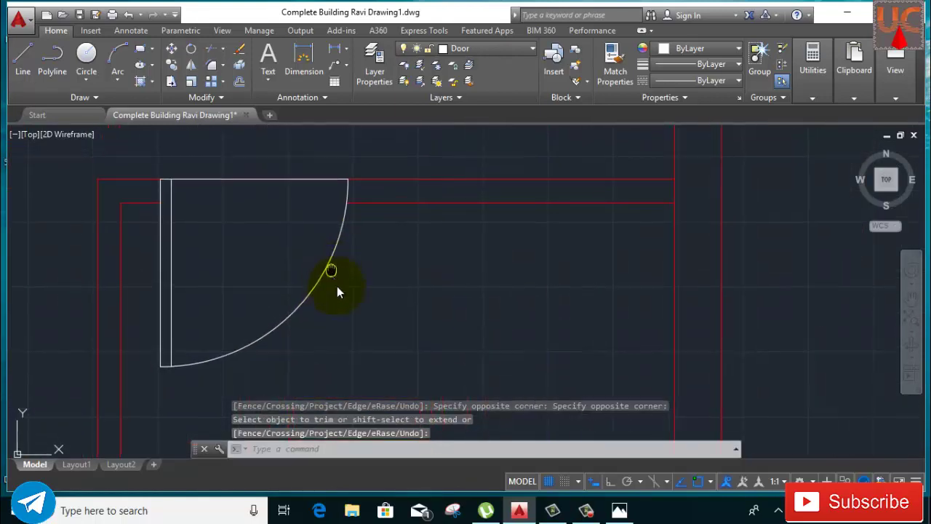
scroll(350, 269, up, 1)
scroll(357, 246, up, 1)
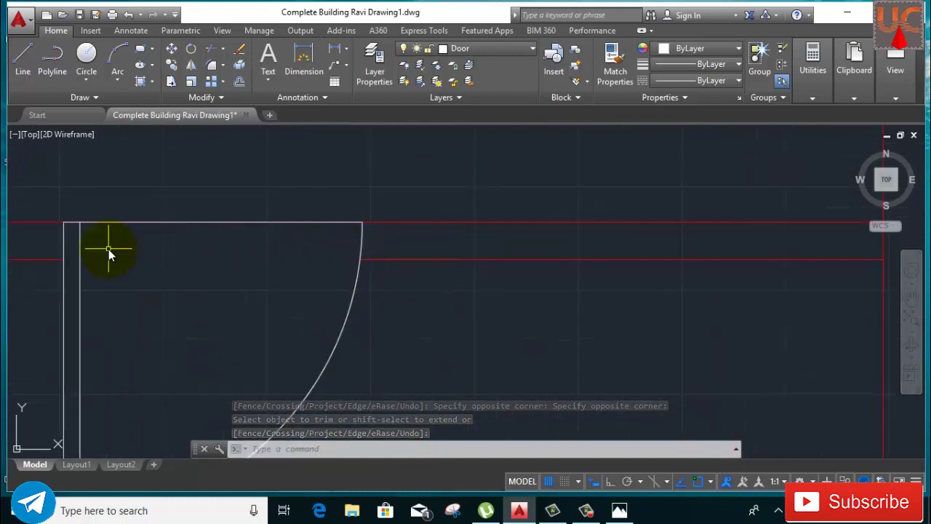
scroll(395, 251, down, 4)
scroll(378, 252, down, 2)
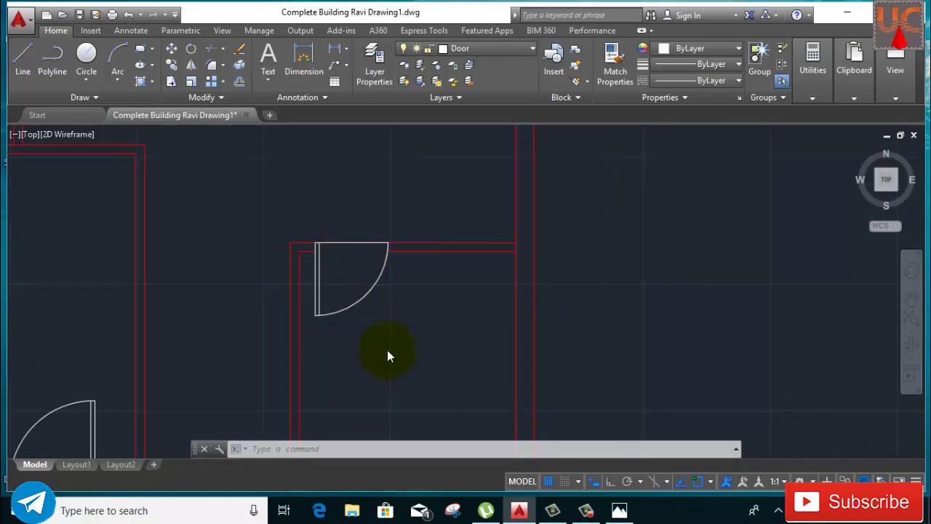
scroll(387, 350, down, 3)
scroll(393, 372, down, 2)
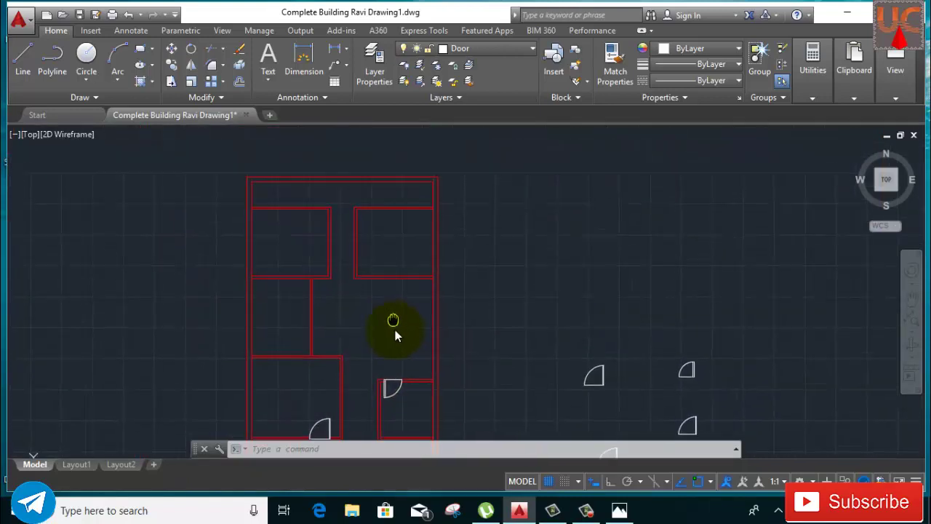
Step: Pan and zoom the floor plan to bring the finished door symbol into view
middle_drag(381, 271, 394, 334)
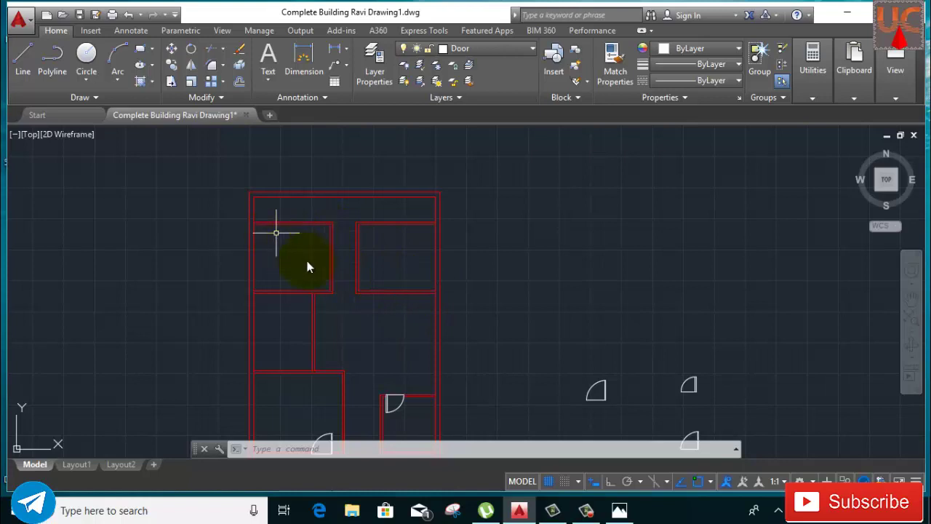
middle_drag(603, 368, 515, 325)
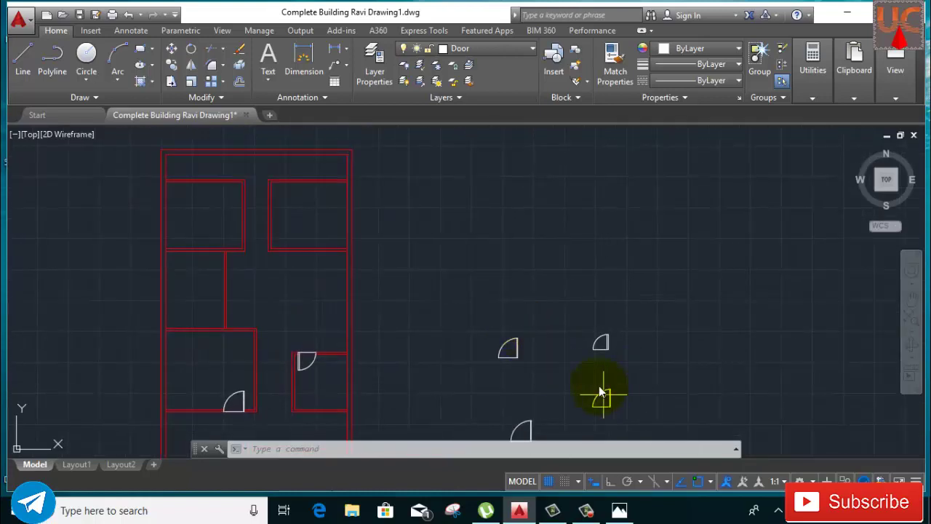
scroll(536, 349, up, 2)
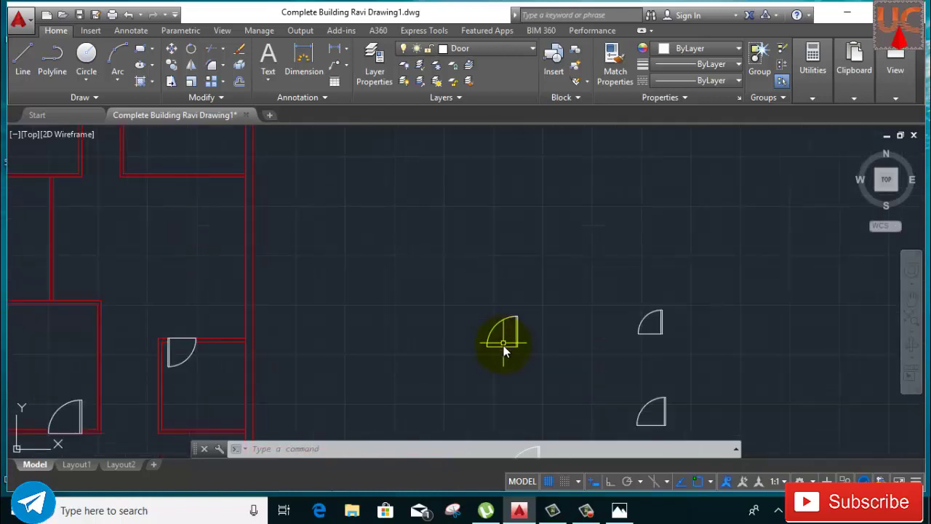
scroll(516, 348, up, 4)
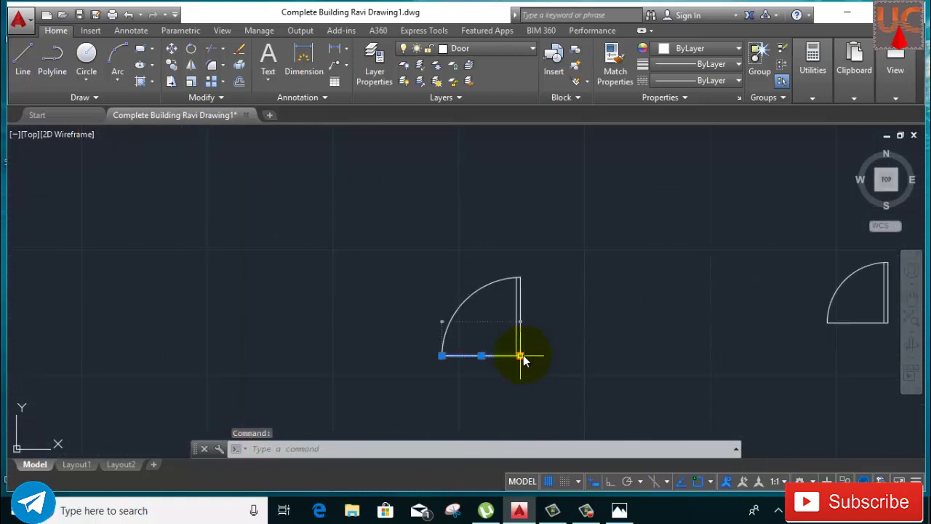
Step: Copy the door from its corner into the top-left room and the neighbouring room's openings
click(592, 251)
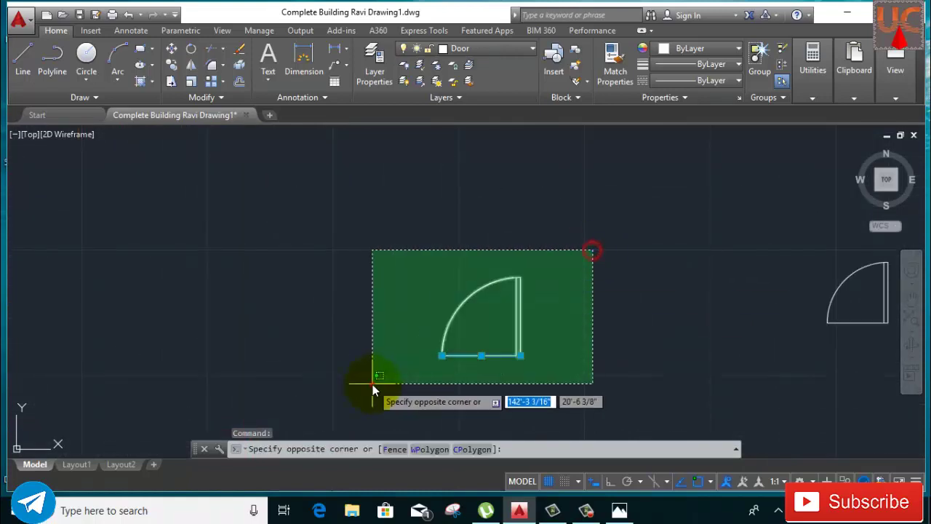
click(372, 384)
scroll(399, 328, down, 4)
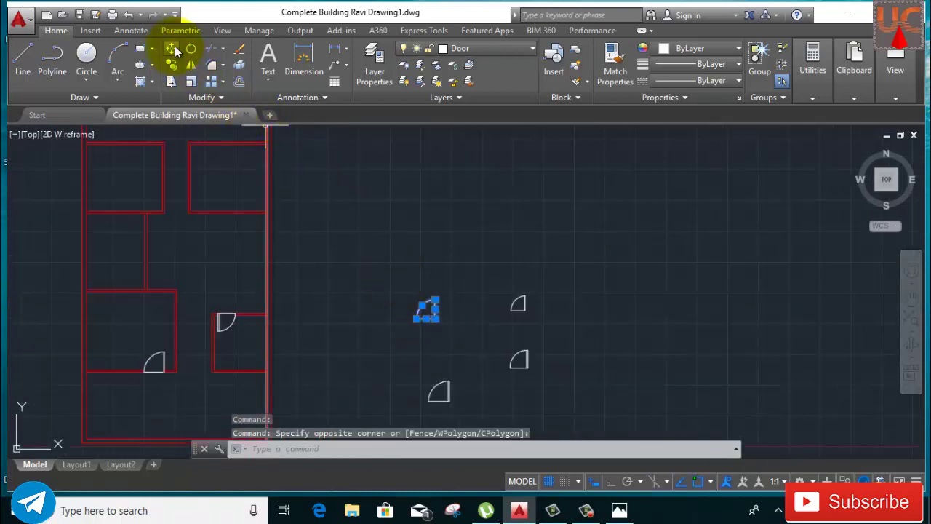
click(170, 68)
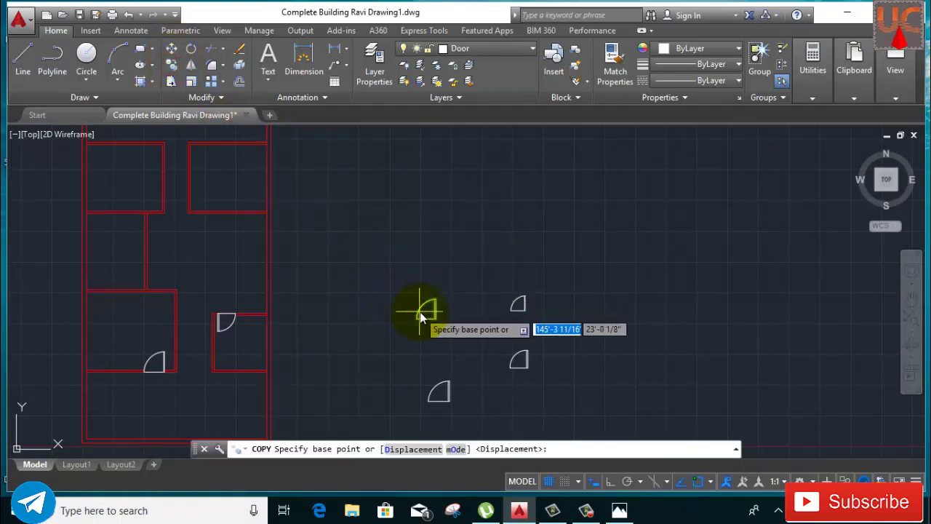
scroll(436, 320, up, 3)
click(456, 335)
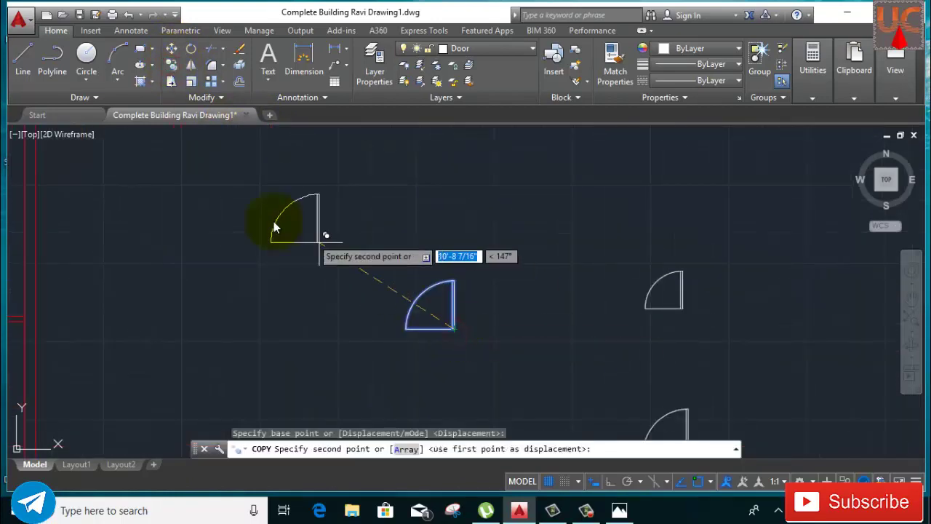
scroll(461, 364, down, 3)
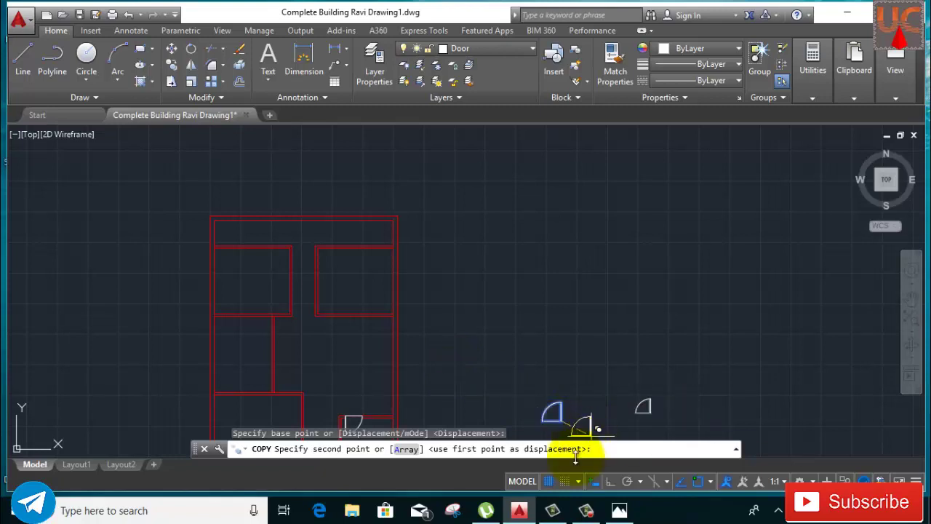
scroll(271, 258, up, 3)
scroll(273, 251, up, 2)
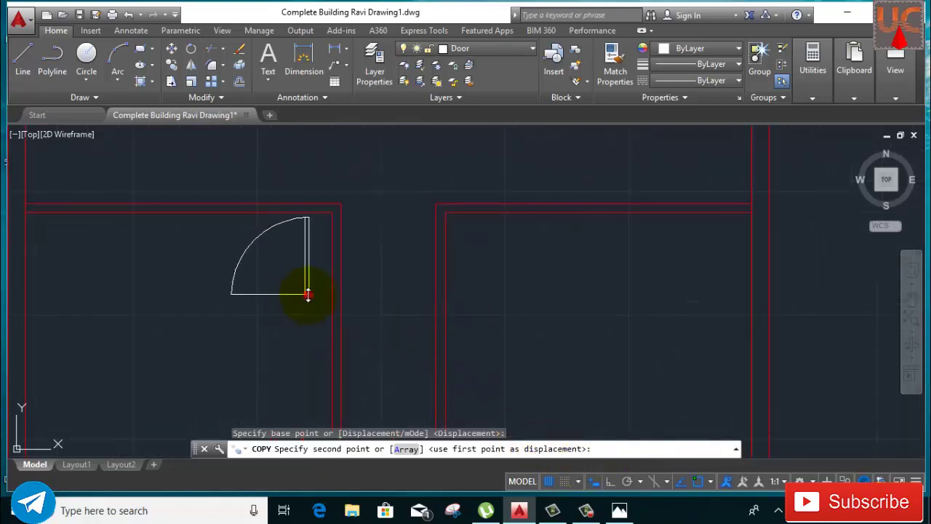
click(308, 294)
scroll(537, 291, down, 3)
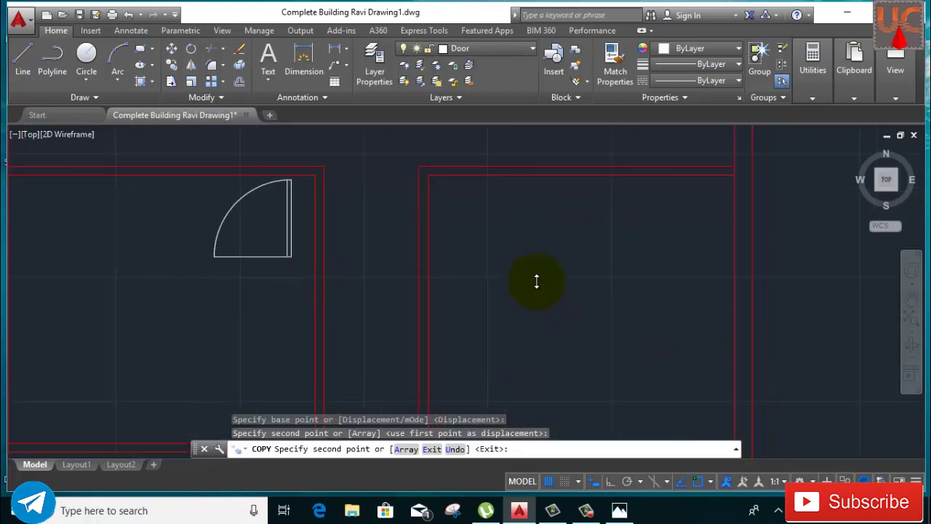
click(529, 296)
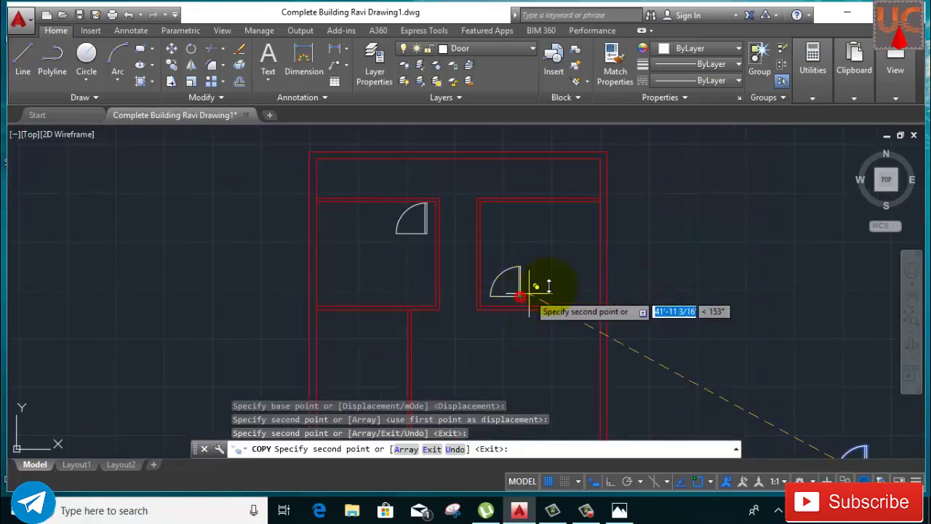
right_click(550, 250)
click(573, 275)
Step: Select the top-room door copy's arc and frame, clearing an accidental wall pick
scroll(437, 226, up, 5)
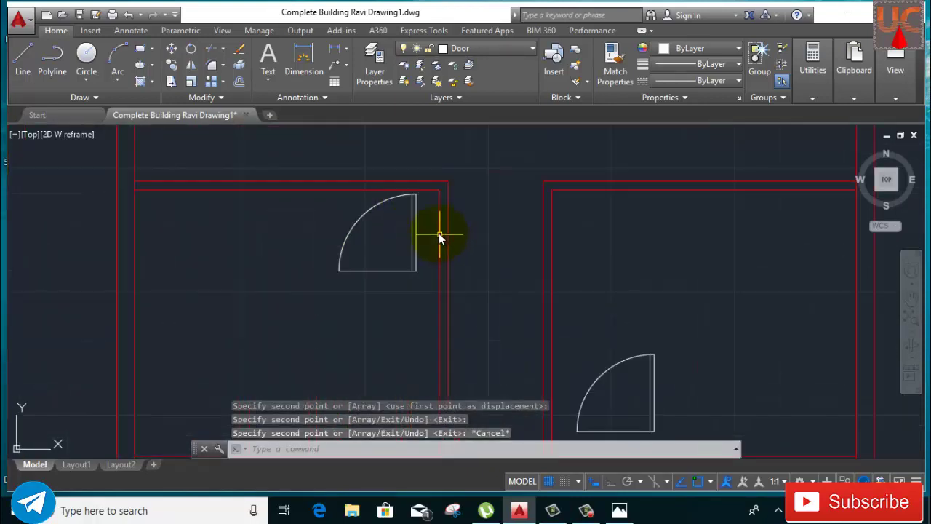
scroll(430, 204, up, 1)
click(416, 165)
key(Escape)
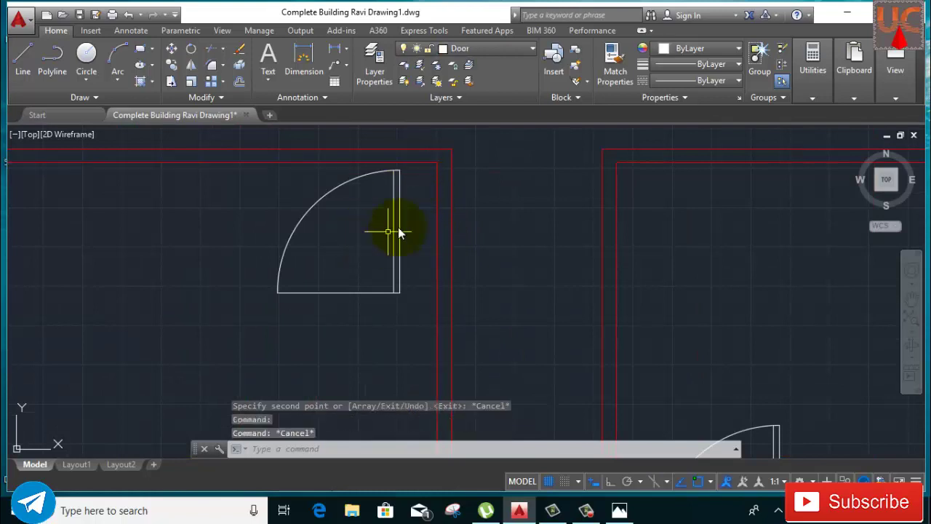
click(405, 169)
click(234, 313)
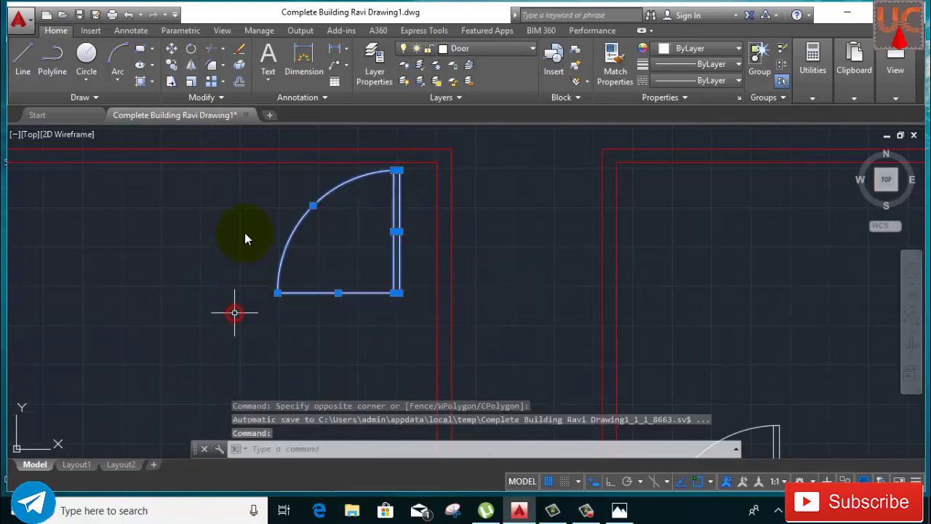
Step: Mirror the top-room door about a vertical line with Ortho on, erasing the original
click(191, 66)
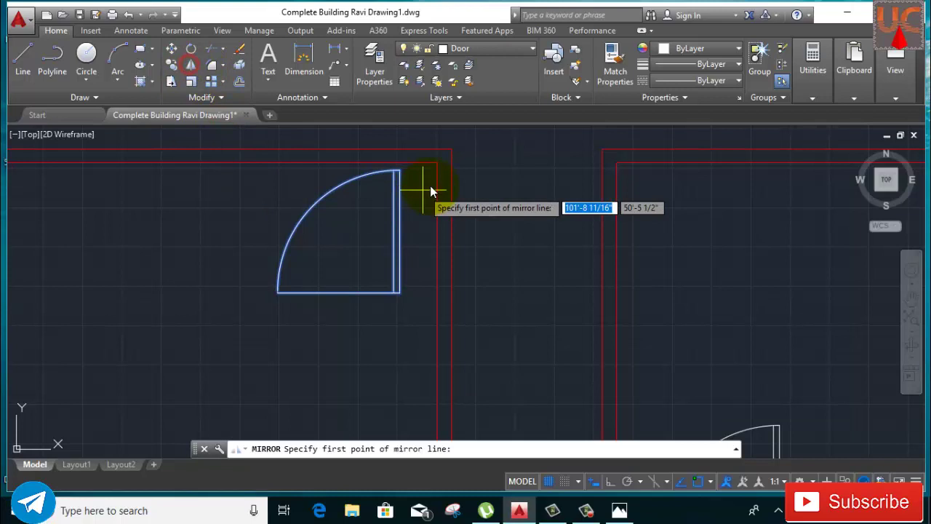
click(412, 136)
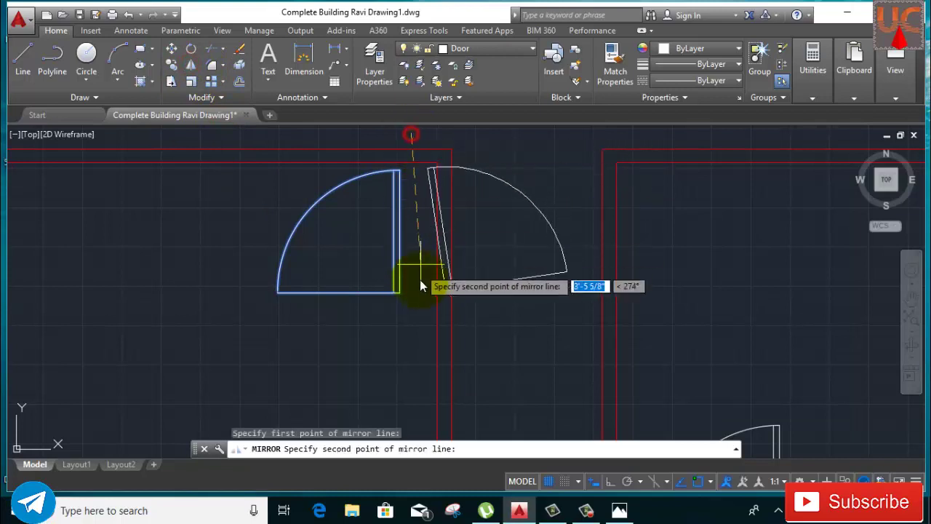
click(611, 483)
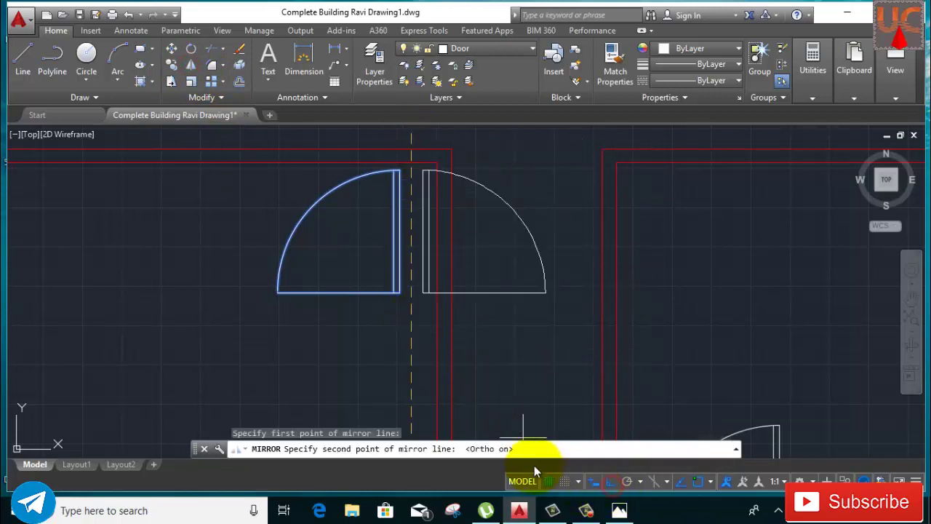
click(394, 379)
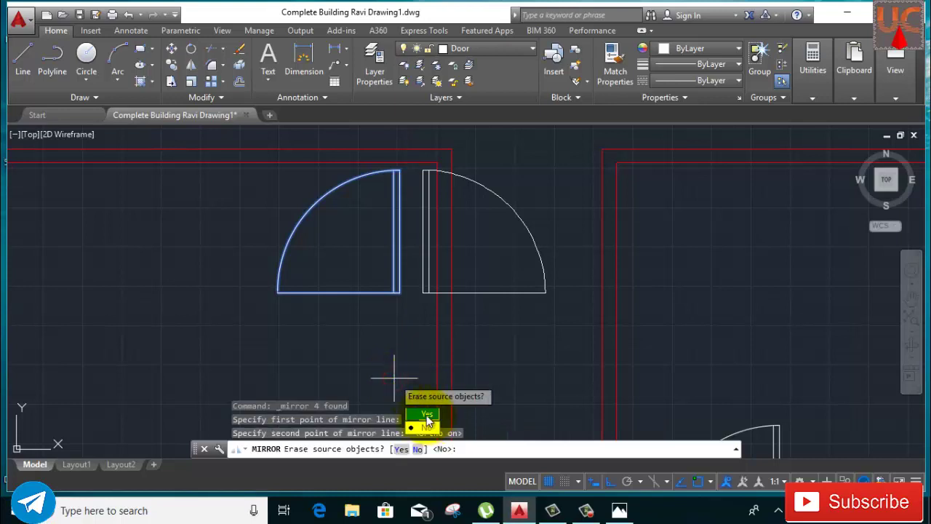
click(426, 416)
Step: Window-select the flipped door
click(557, 182)
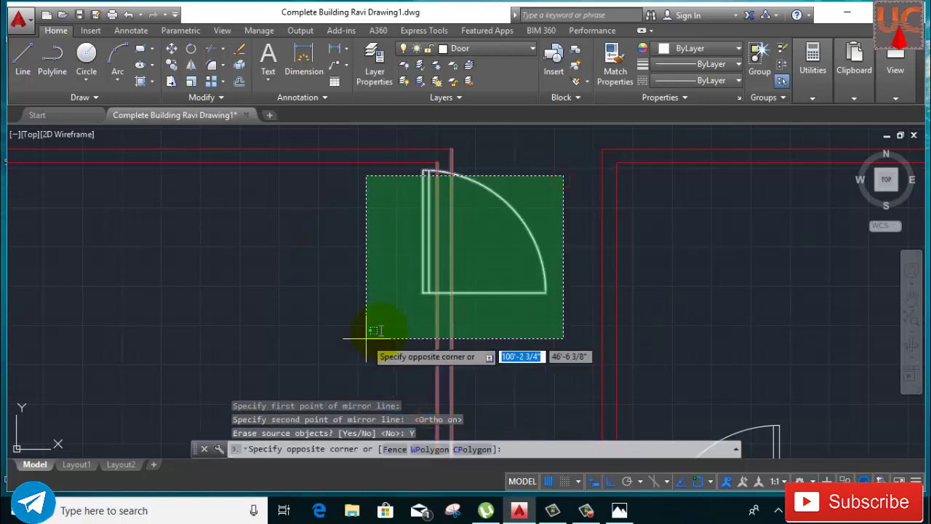
click(365, 131)
click(566, 335)
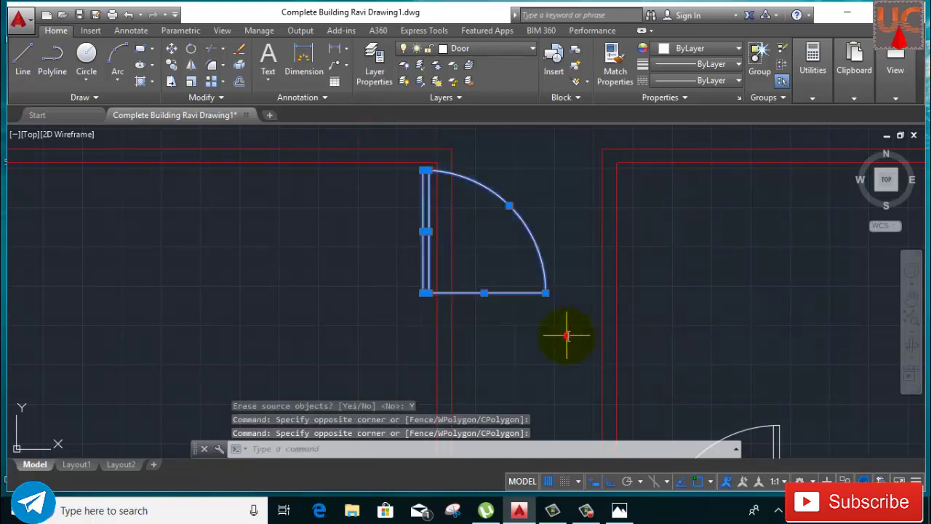
Step: Rotate the door about its corner so it swings downward
click(192, 50)
click(421, 294)
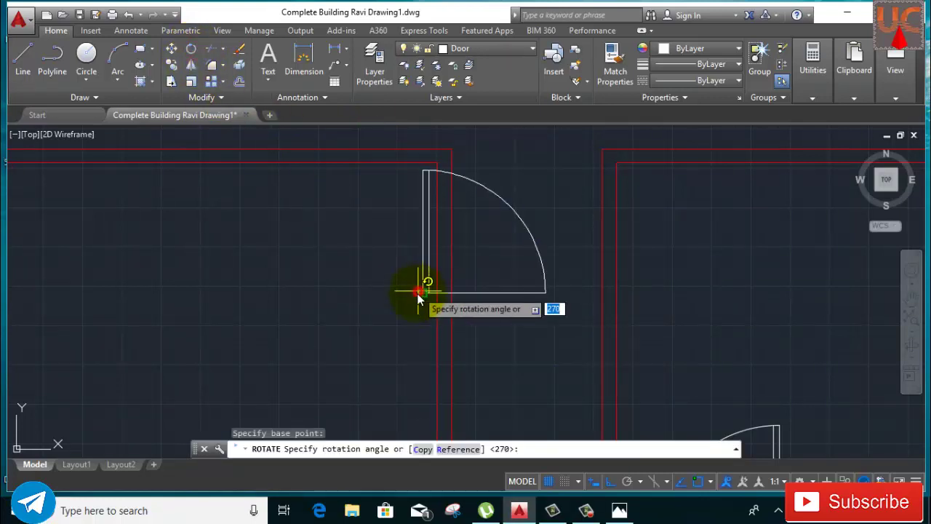
click(385, 279)
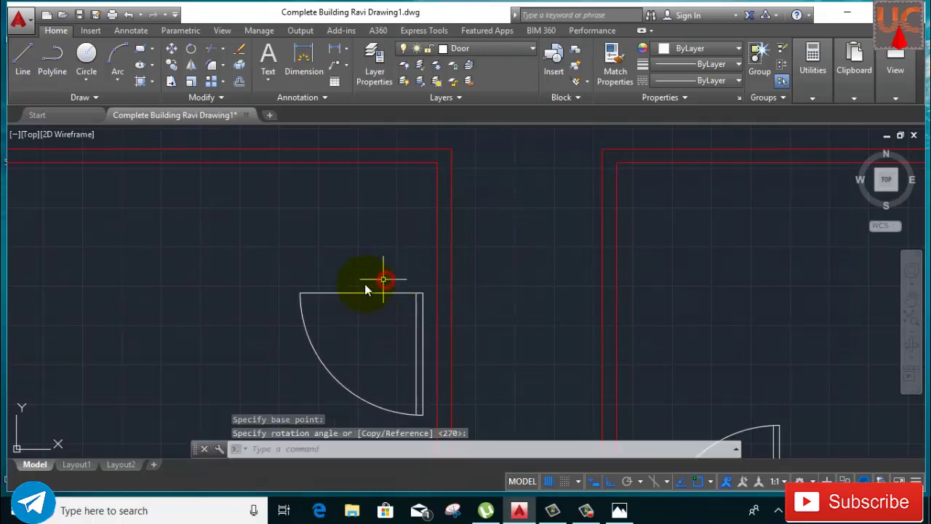
Step: Copy the rotated door from its corner to a spot higher up the wall
click(426, 263)
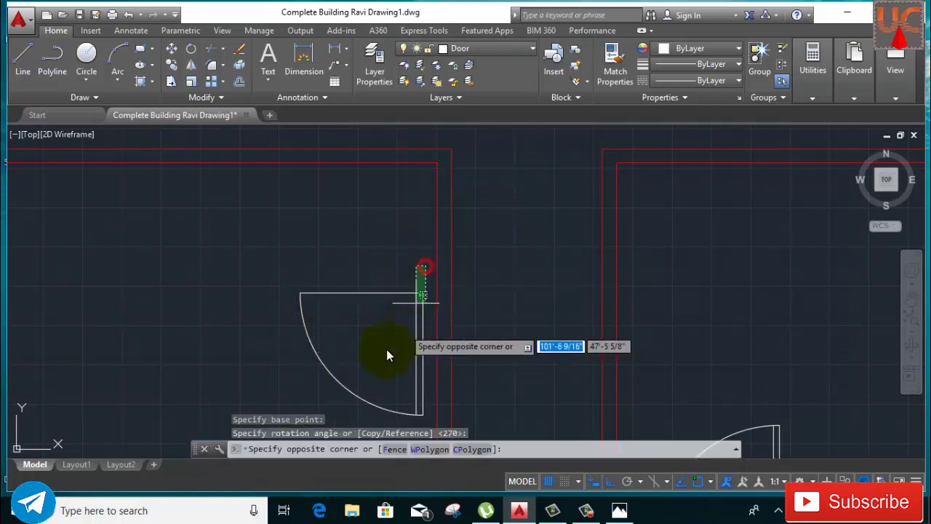
click(257, 385)
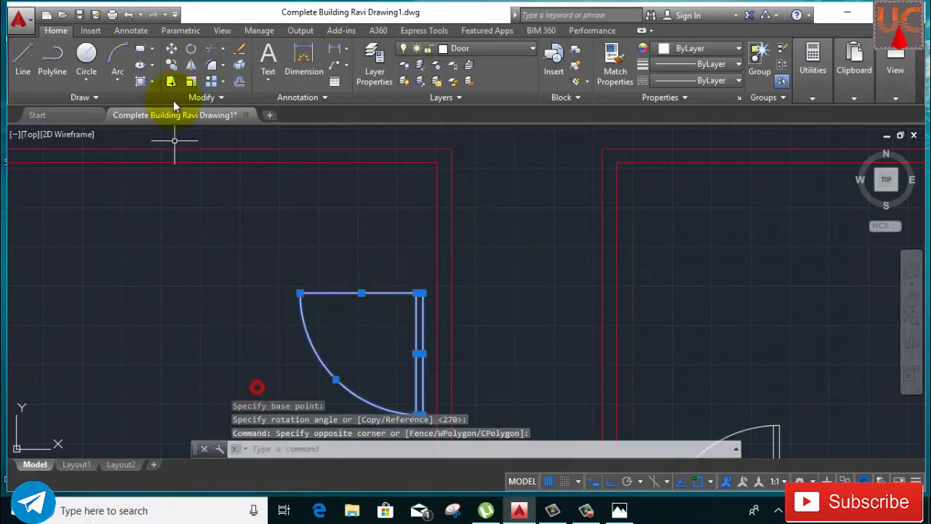
click(171, 64)
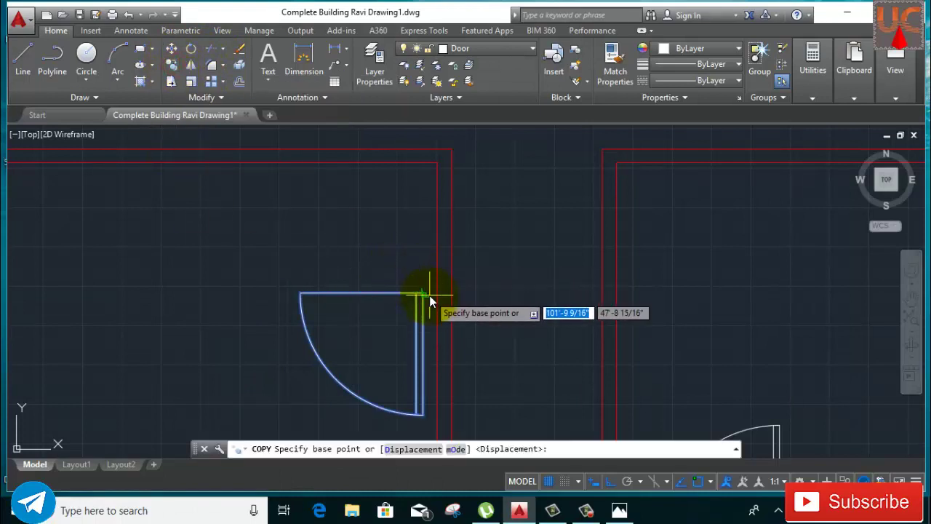
click(423, 295)
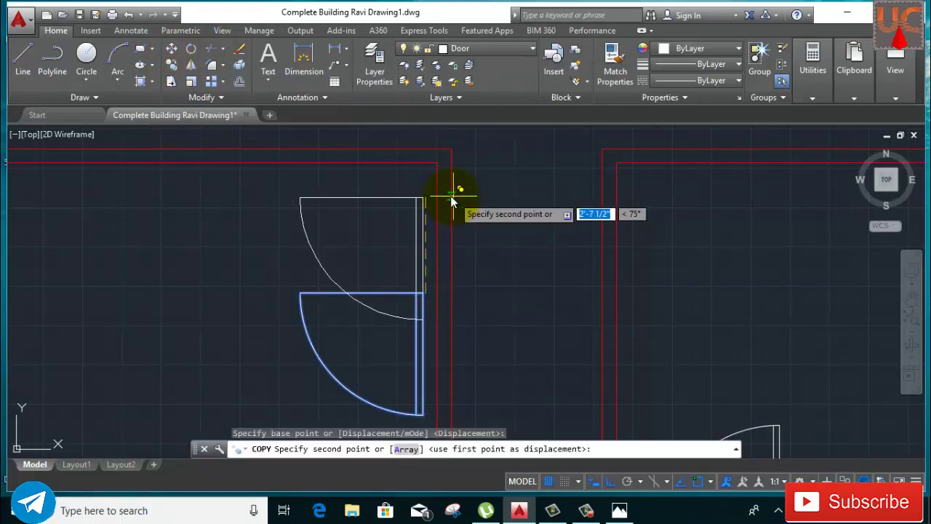
click(452, 198)
key(Escape)
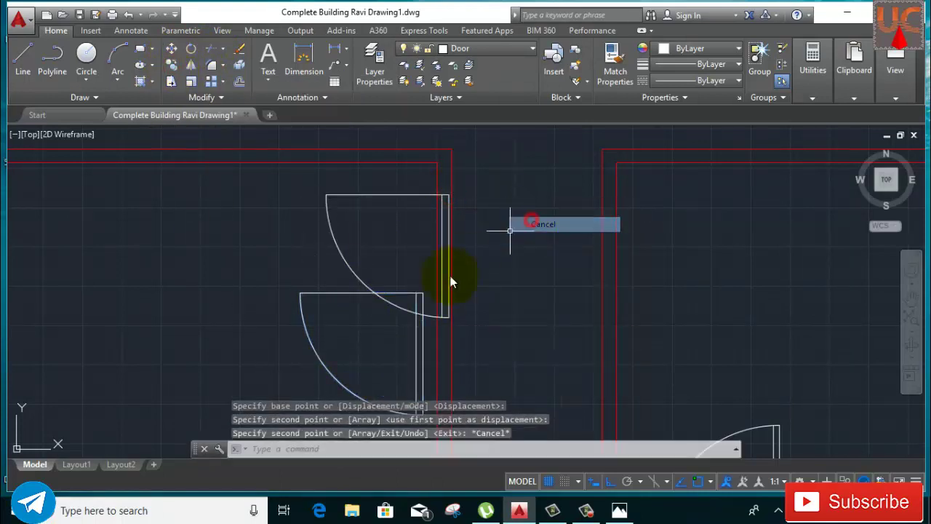
Step: Erase the lower door and the extra vertical leaf line
click(343, 284)
click(249, 354)
click(428, 364)
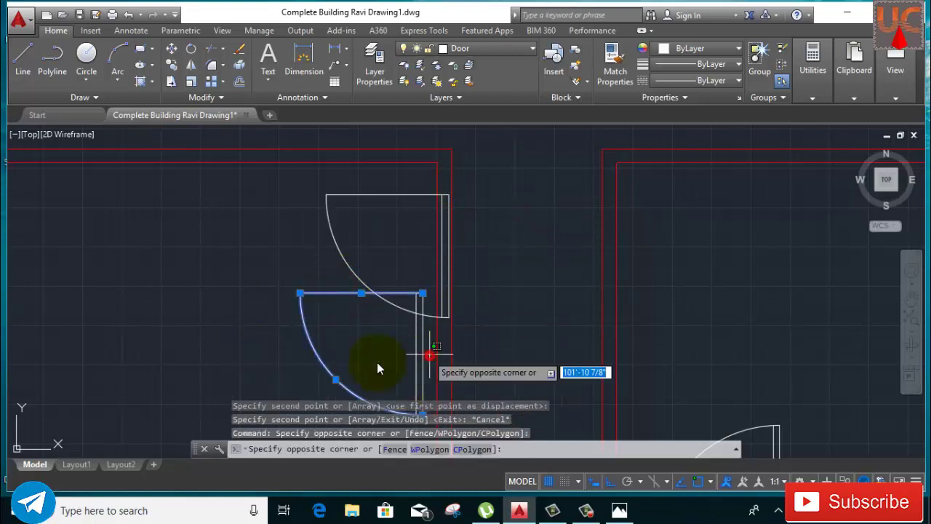
click(376, 360)
right_click(496, 188)
click(518, 267)
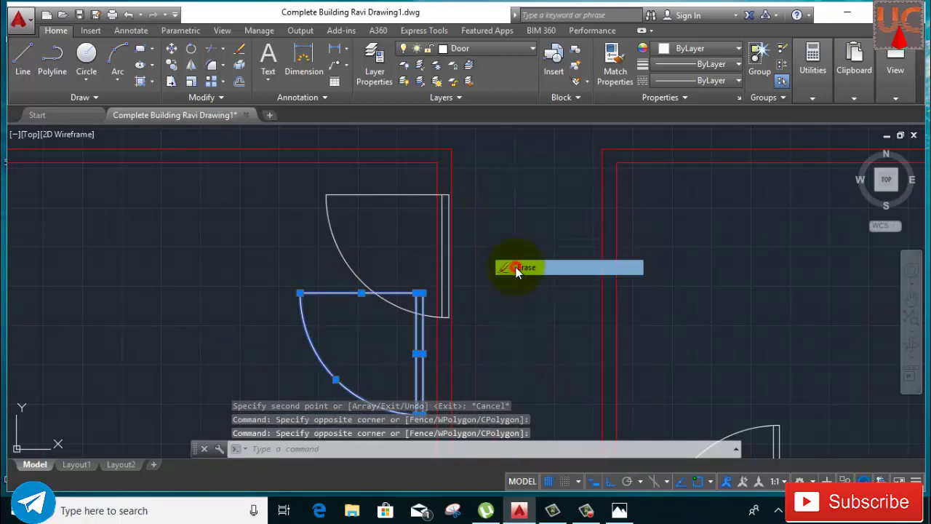
right_click(500, 199)
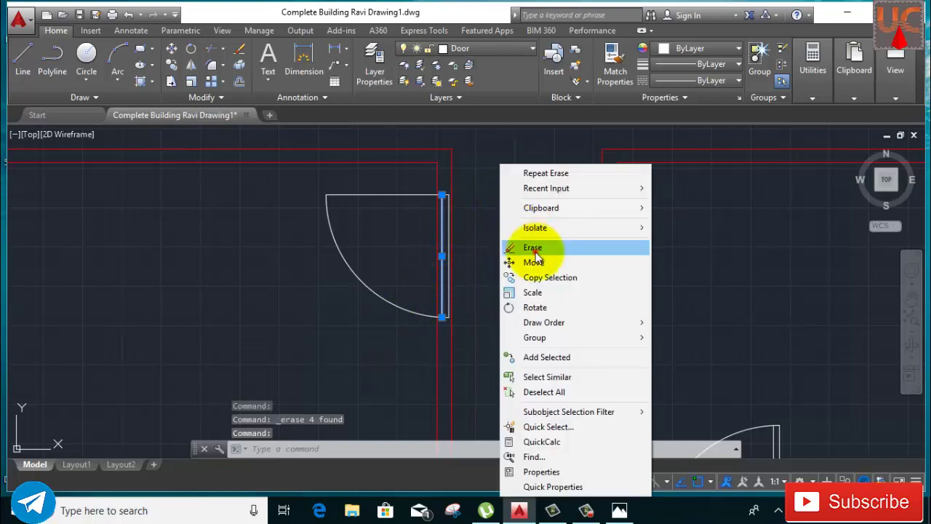
click(535, 249)
click(391, 216)
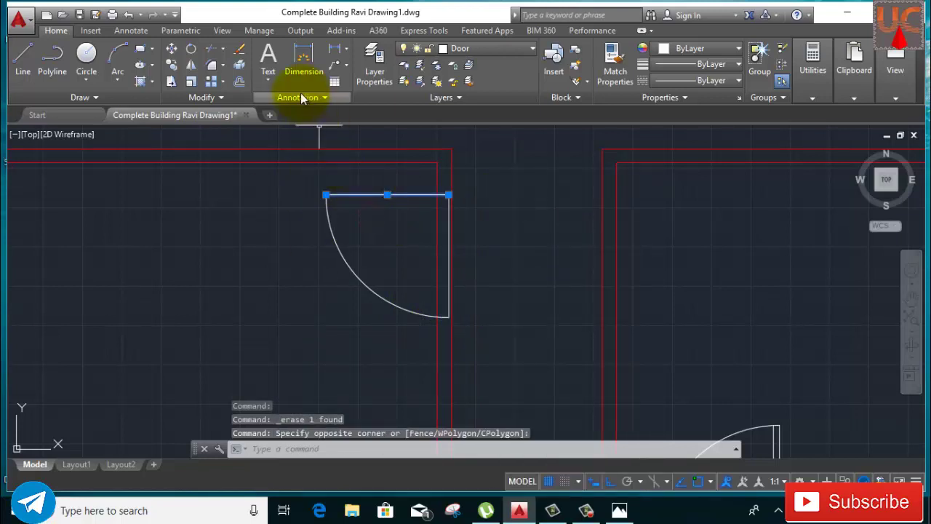
Step: Offset the door's top line by 2 to double its leaf
click(242, 81)
click(398, 191)
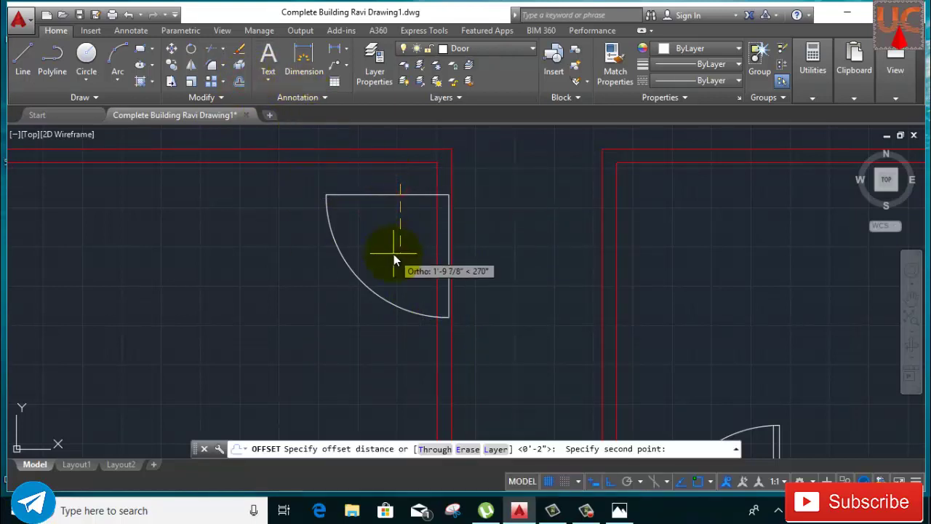
text(2)
key(Return)
click(396, 256)
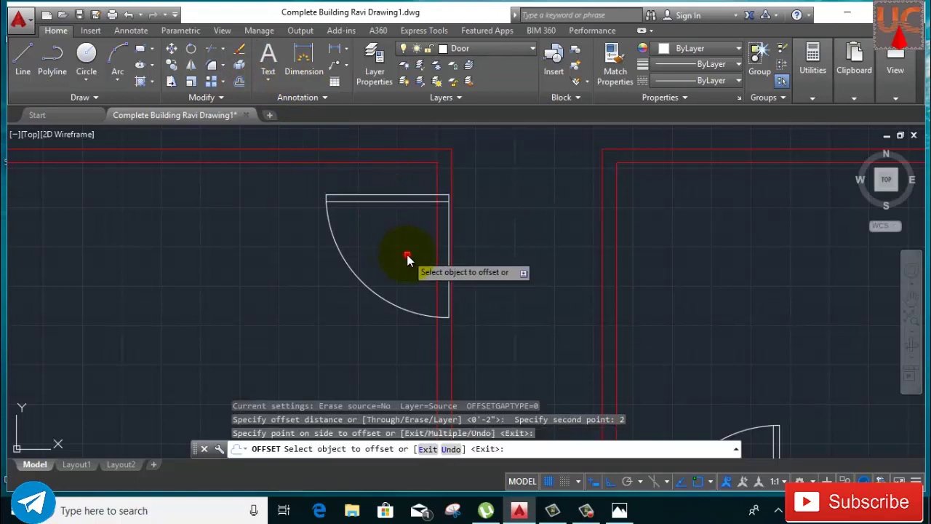
right_click(525, 188)
click(553, 212)
Step: Move the door's lines and arc so its corner sits on the upper-left room's wall line
scroll(429, 193, up, 3)
click(477, 197)
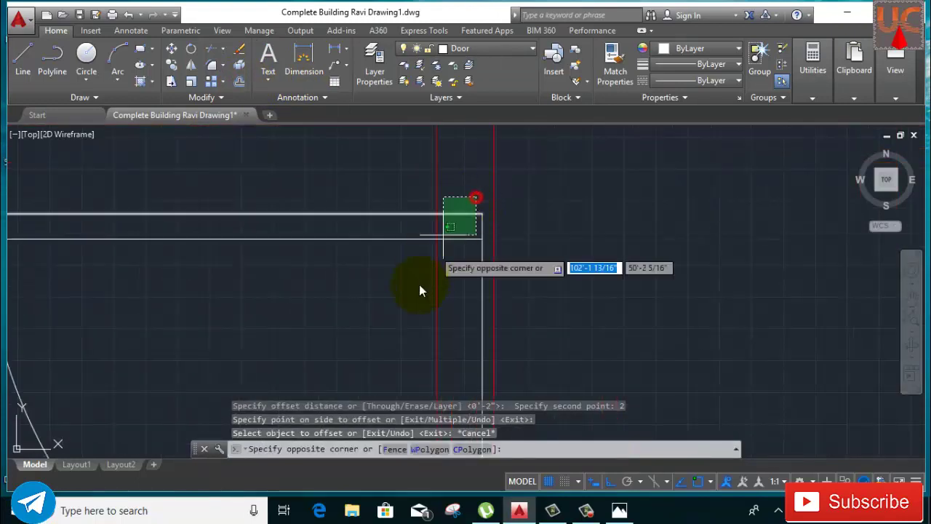
click(447, 267)
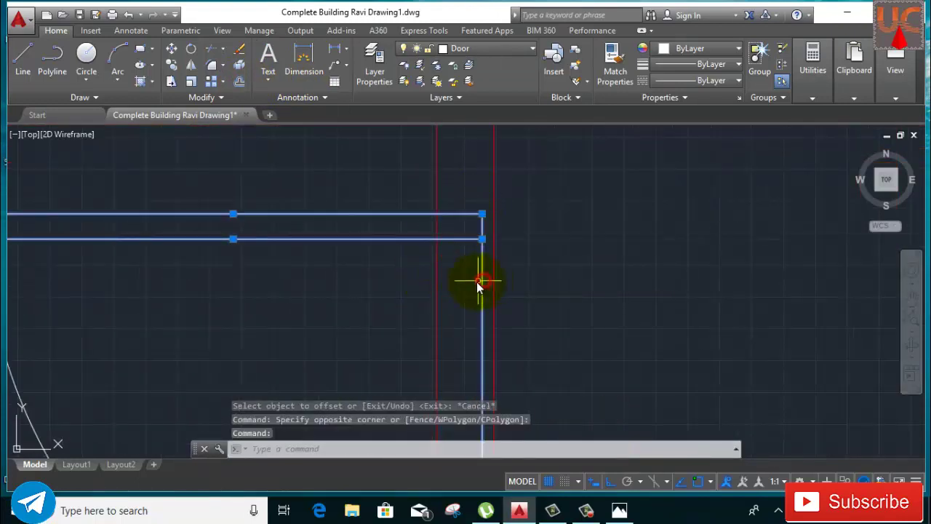
scroll(476, 282, down, 3)
click(375, 307)
click(246, 355)
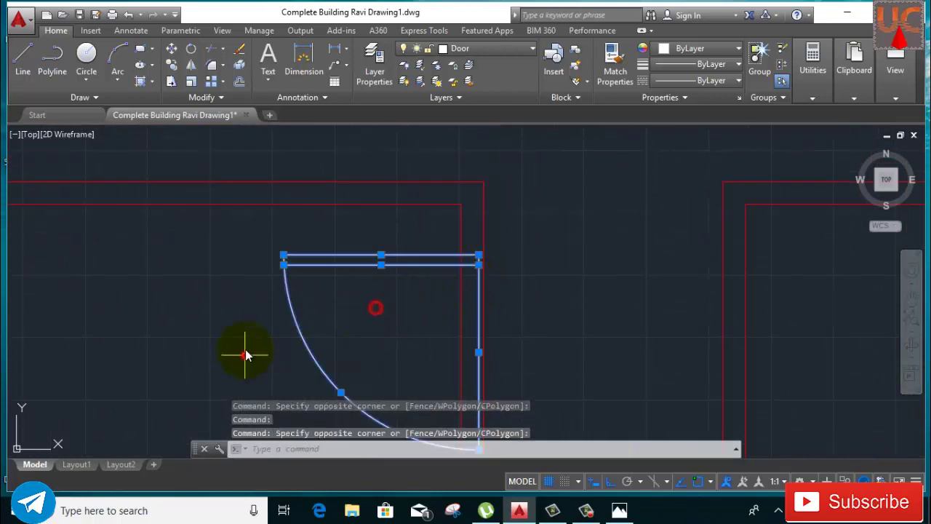
click(171, 51)
scroll(499, 271, up, 2)
scroll(490, 257, up, 2)
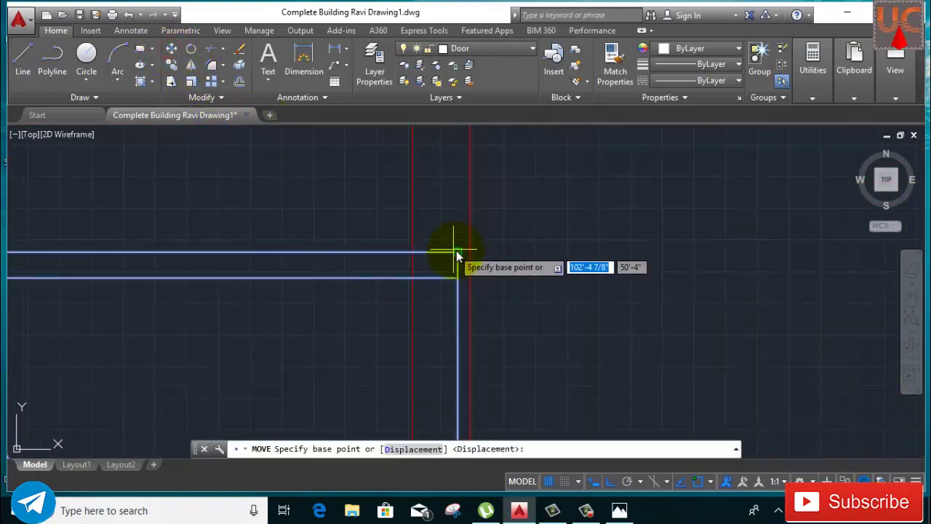
click(457, 252)
click(469, 253)
scroll(522, 248, down, 3)
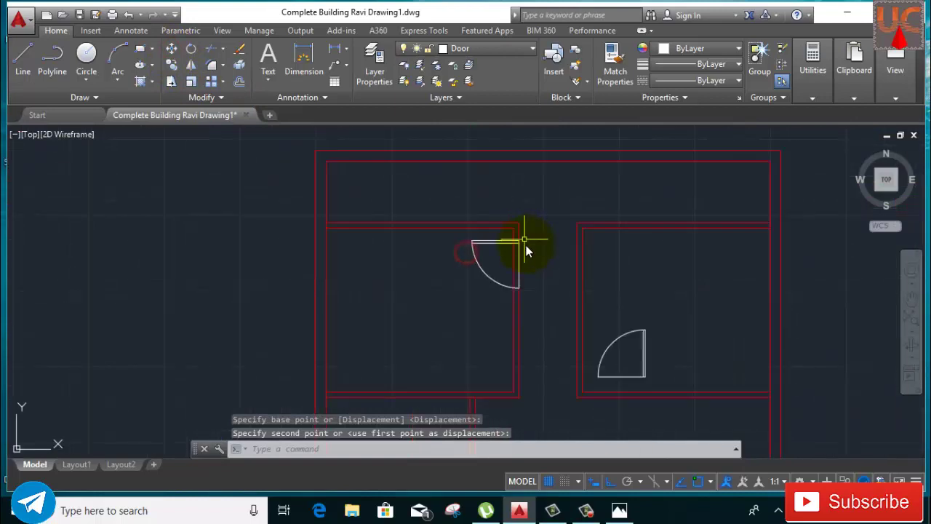
Step: Trim the wall line inside the upper-left room's door opening, using all objects as edges
key(Return)
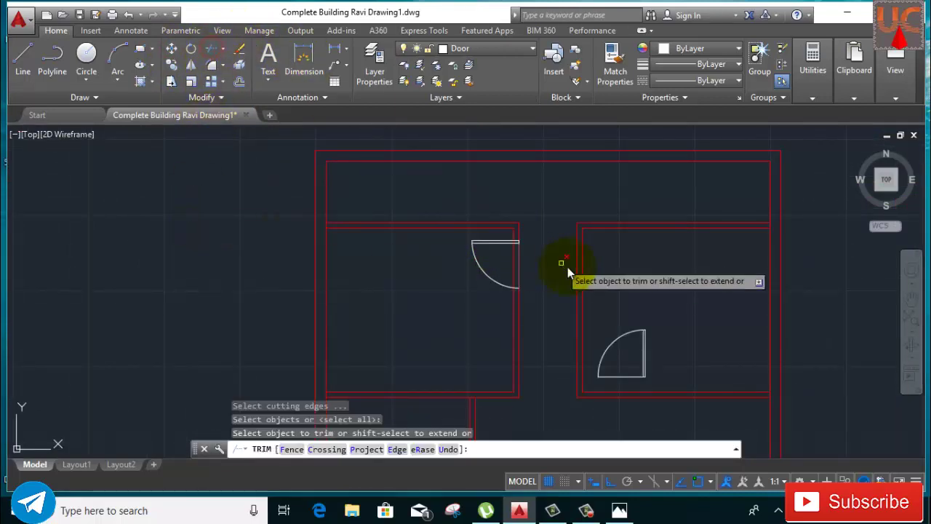
scroll(450, 224, up, 2)
scroll(484, 245, up, 2)
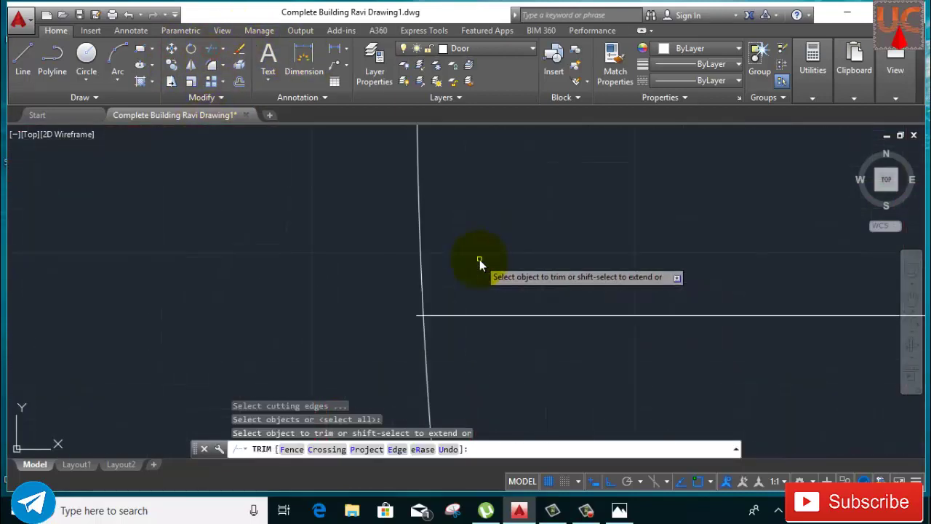
click(412, 332)
click(407, 305)
scroll(396, 334, down, 3)
scroll(396, 334, down, 3)
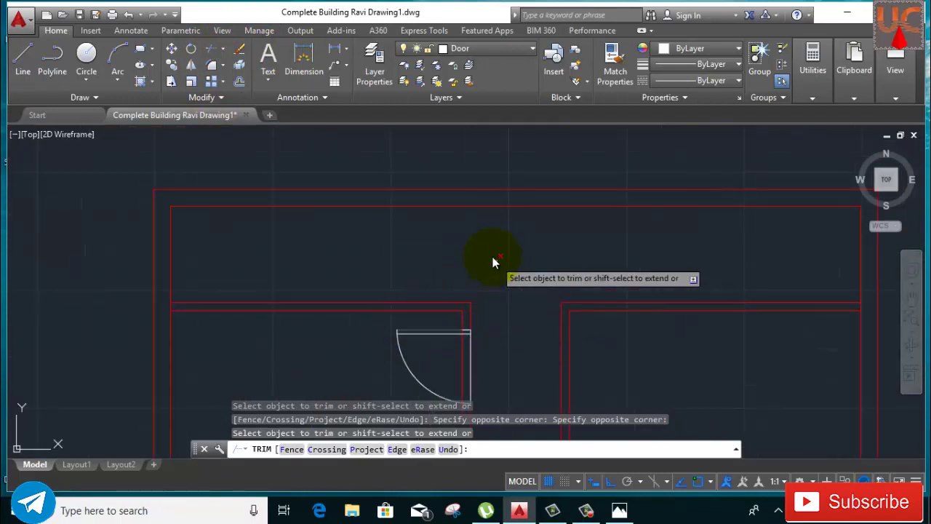
right_click(491, 258)
click(514, 259)
Step: With both doors in view, trim a second wall segment across the door opening
middle_drag(501, 327, 409, 234)
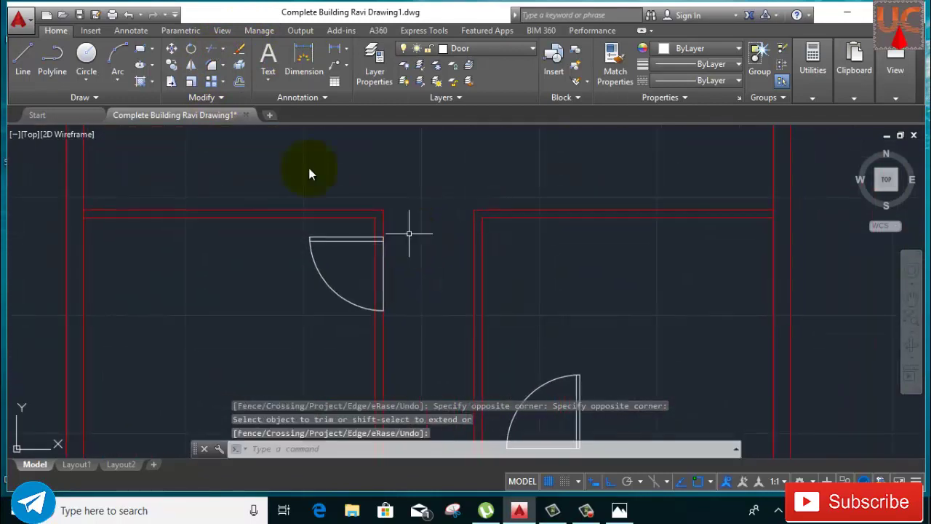
click(213, 64)
key(Return)
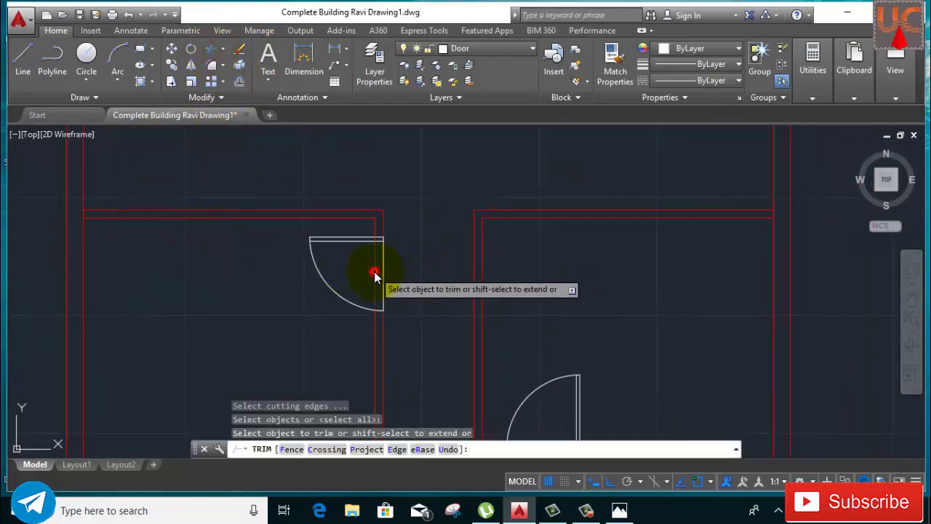
right_click(399, 228)
click(418, 236)
scroll(420, 270, down, 3)
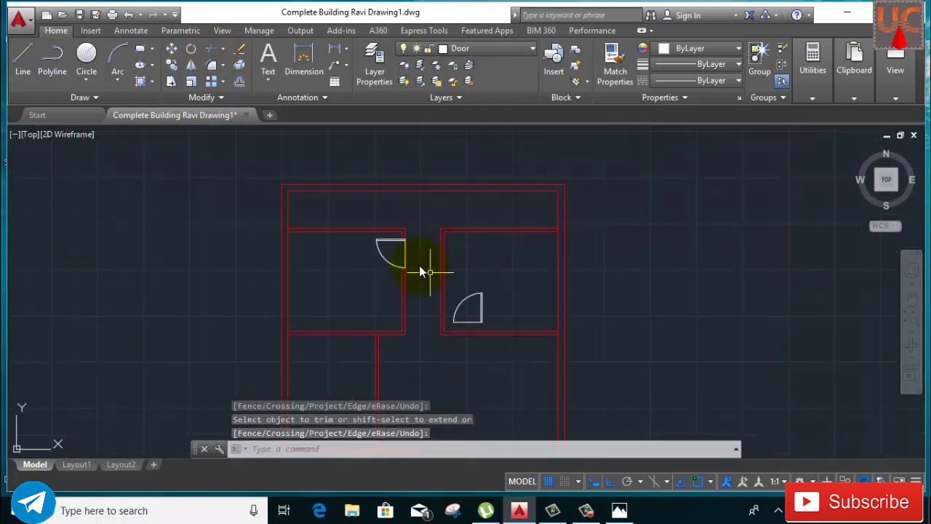
scroll(420, 271, up, 4)
scroll(420, 248, down, 3)
scroll(422, 247, down, 2)
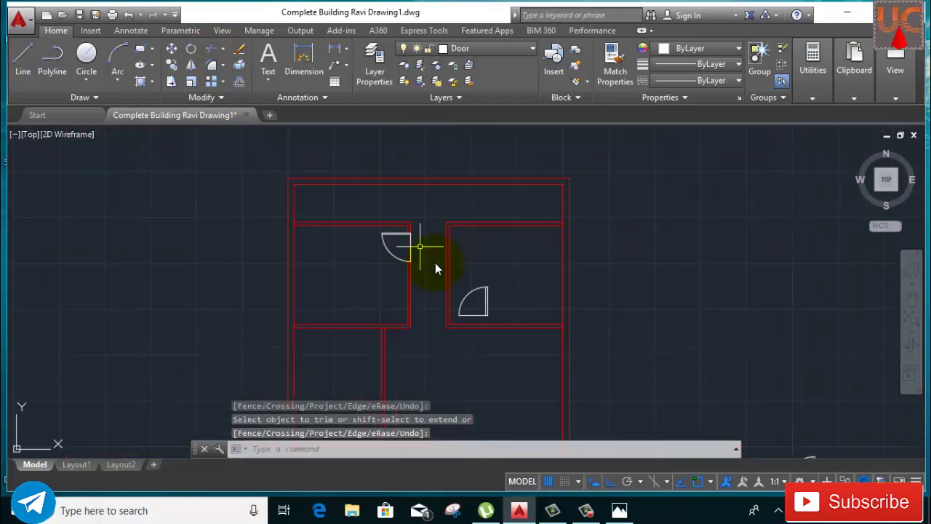
Step: Erase the small door in the right room
click(502, 273)
click(463, 316)
right_click(463, 315)
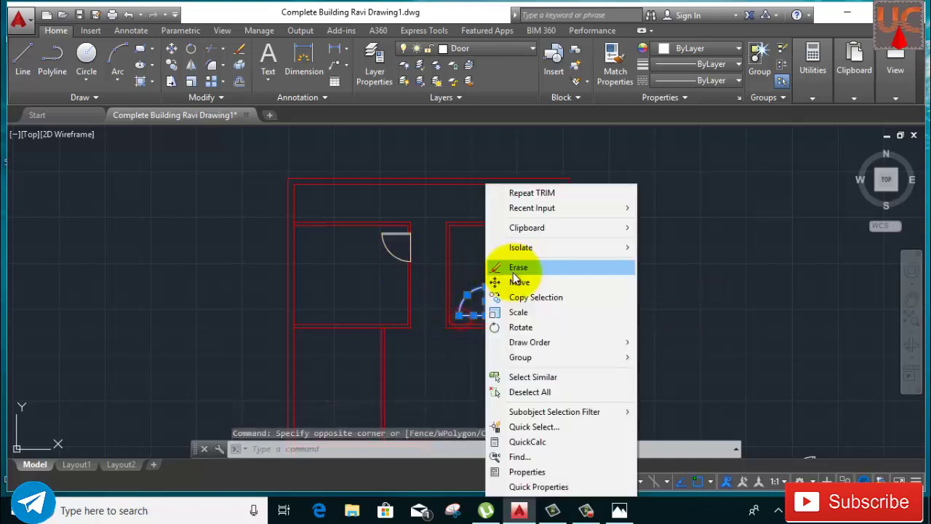
click(514, 268)
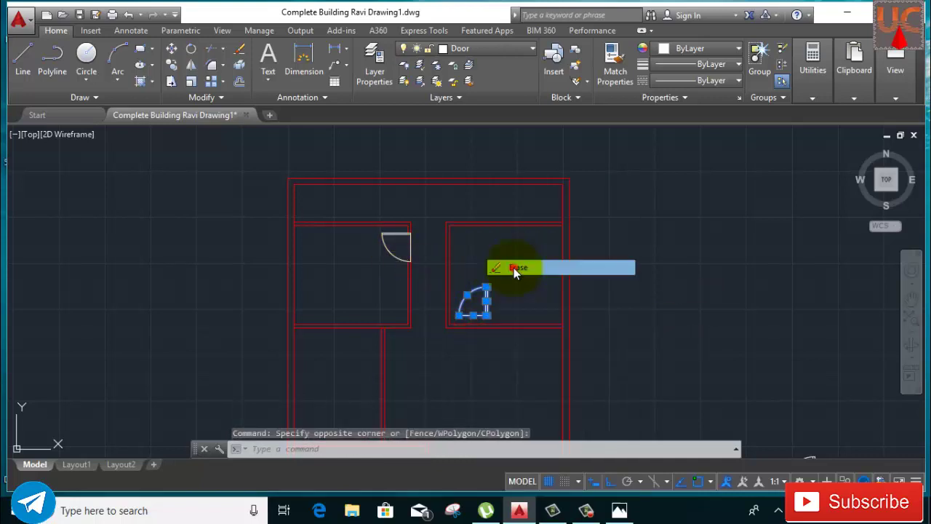
Step: Mirror the upper-left room's door about a vertical line, keeping the source
click(430, 287)
click(191, 64)
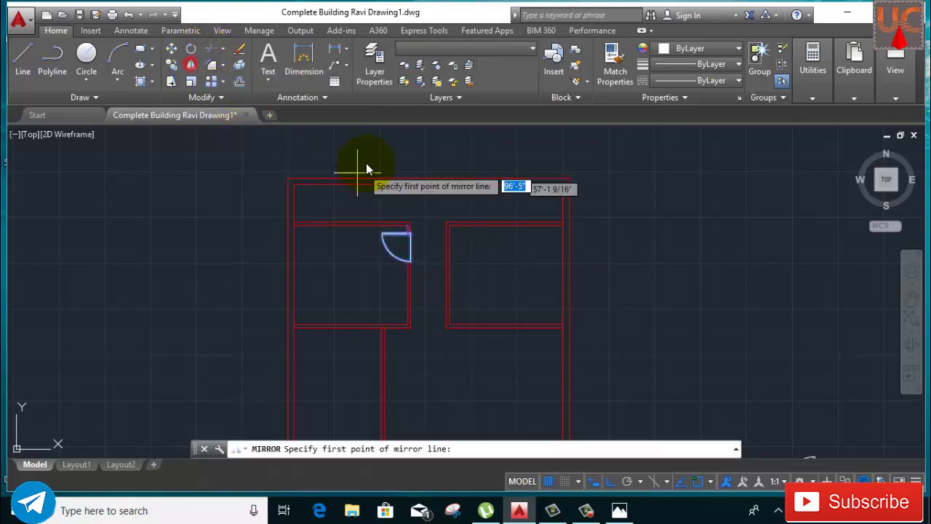
click(425, 178)
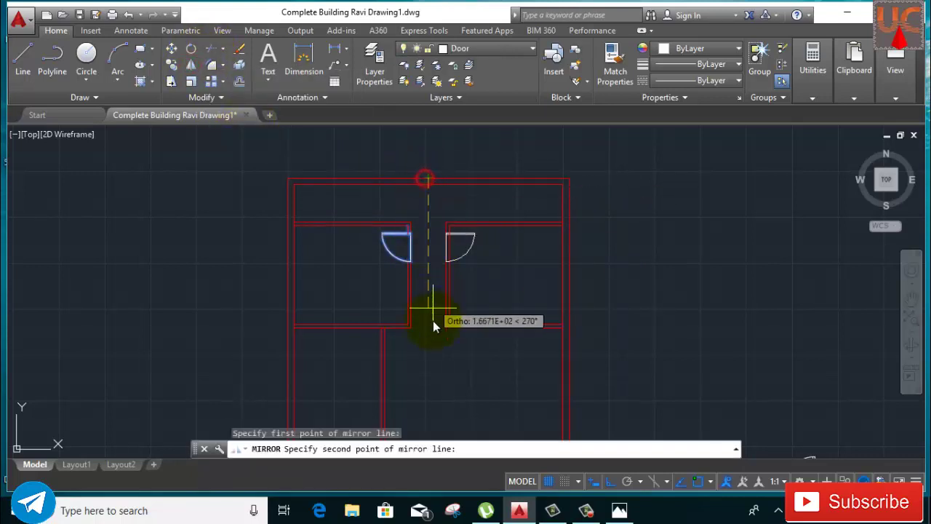
click(434, 346)
key(Return)
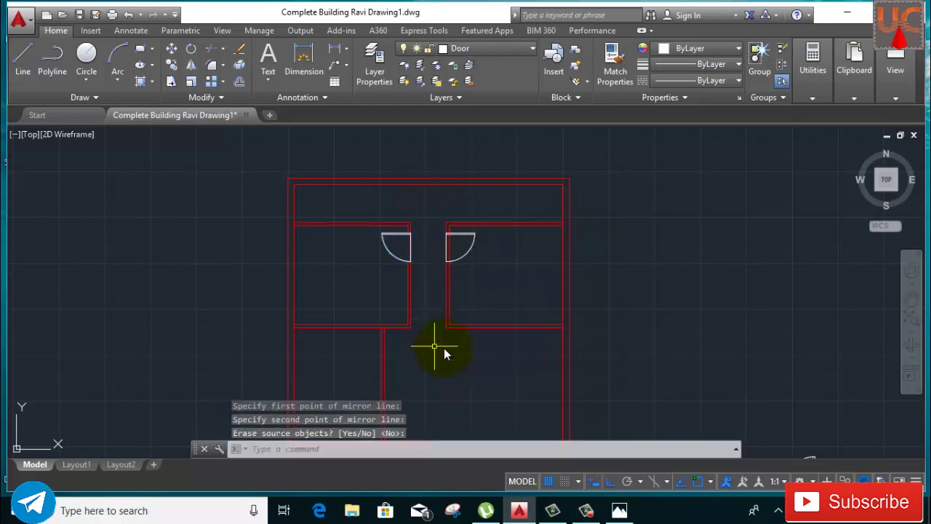
Step: Select the mirrored door and start moving it from its top-left corner, then cancel
click(441, 215)
click(479, 292)
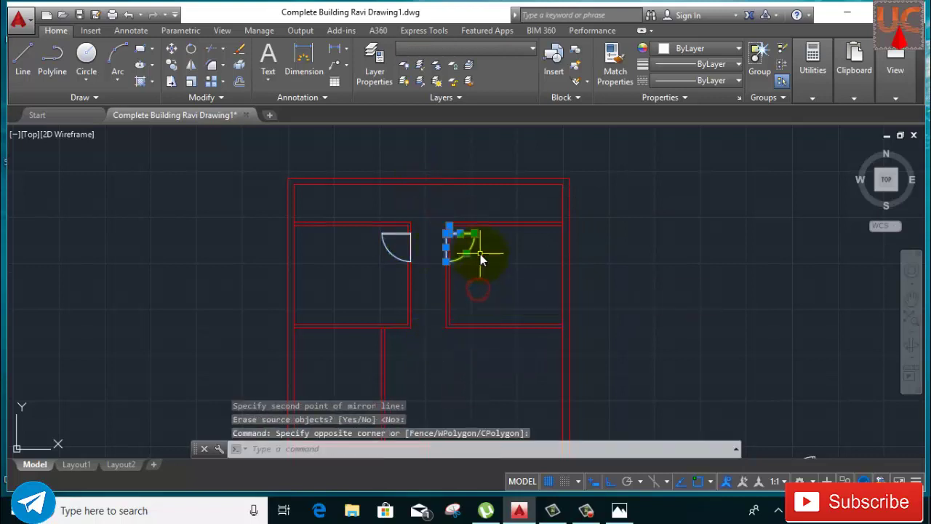
key(Escape)
scroll(477, 248, up, 4)
click(375, 197)
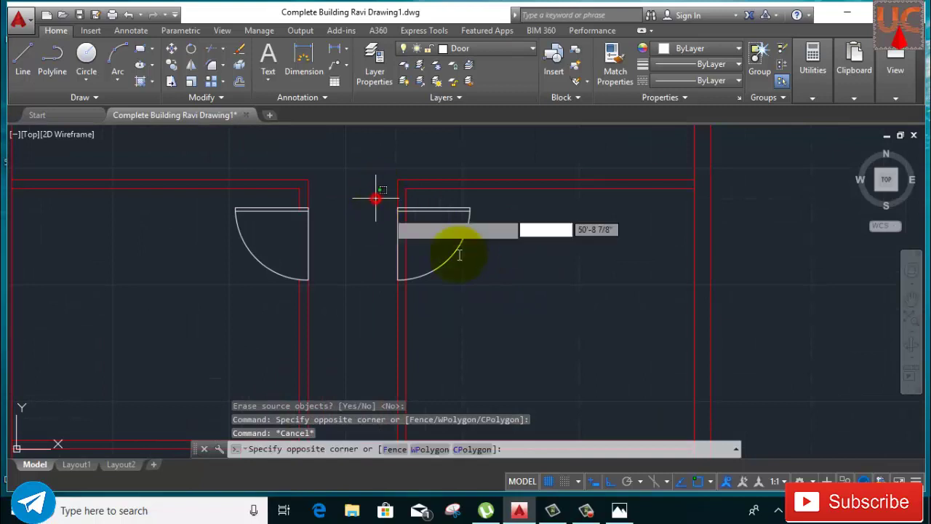
click(506, 324)
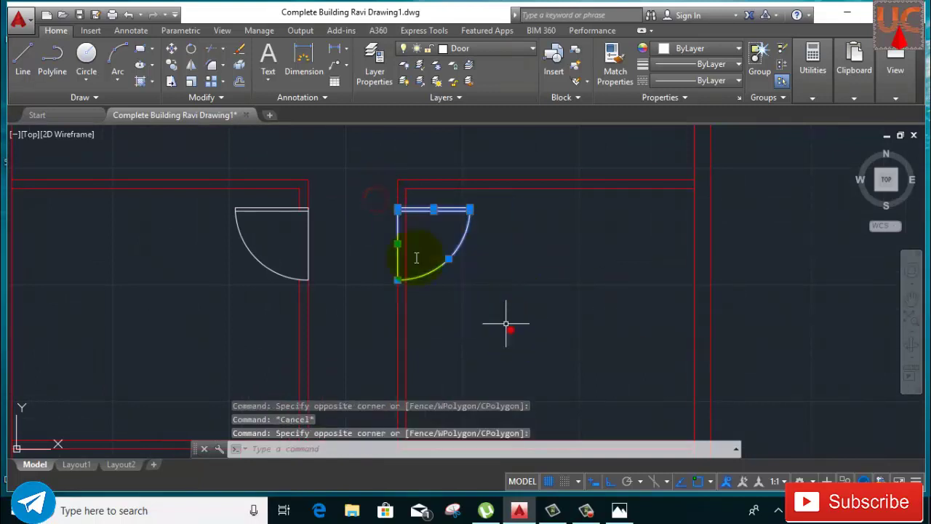
click(172, 53)
click(397, 209)
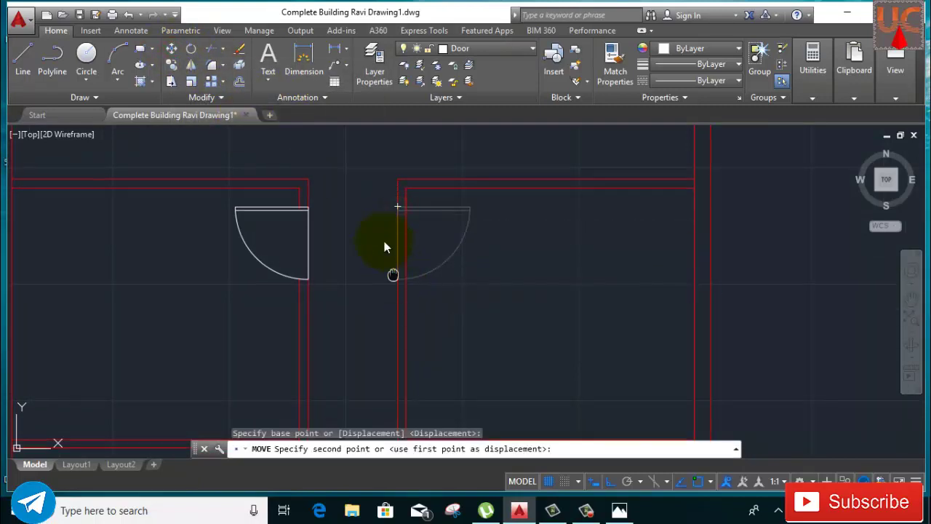
middle_drag(385, 248, 362, 122)
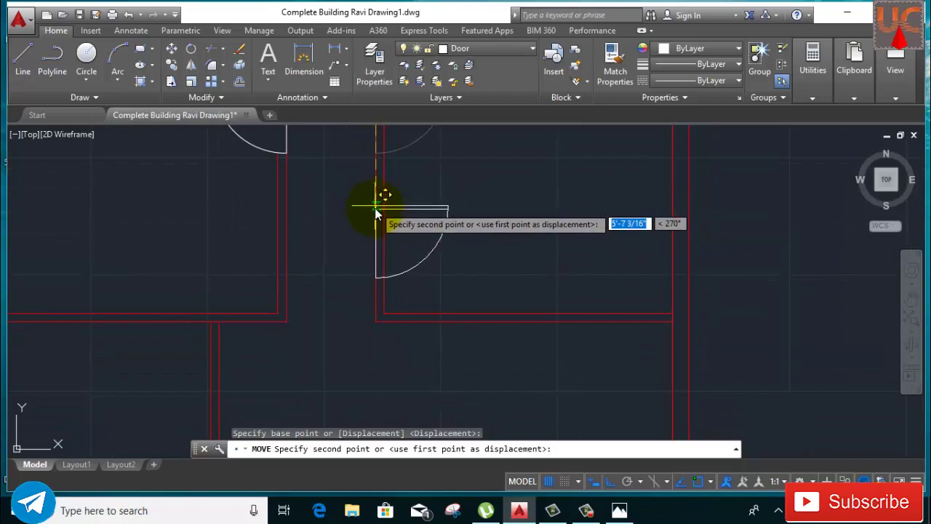
key(Escape)
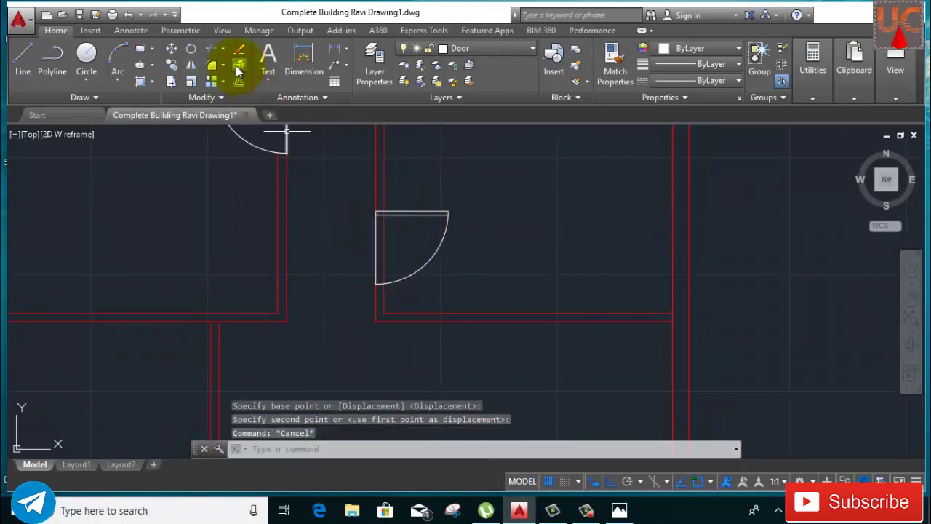
Step: Trim the wall line at the door corner using all objects as edges, then cancel
click(208, 50)
key(Return)
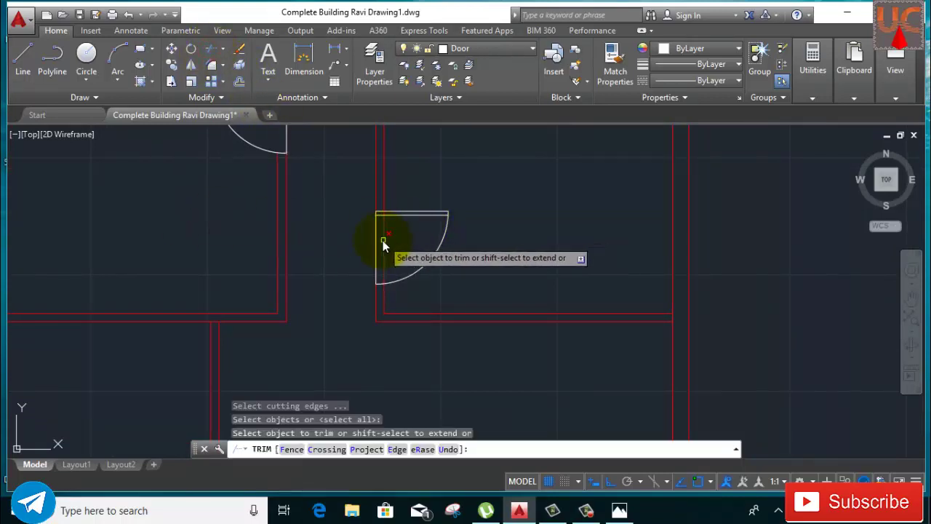
scroll(387, 210, up, 6)
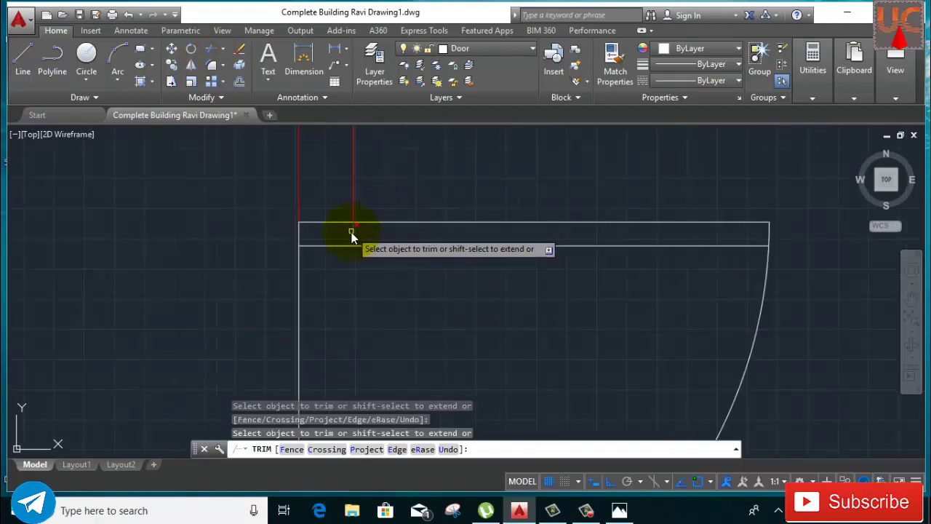
scroll(542, 333, down, 5)
scroll(518, 262, up, 3)
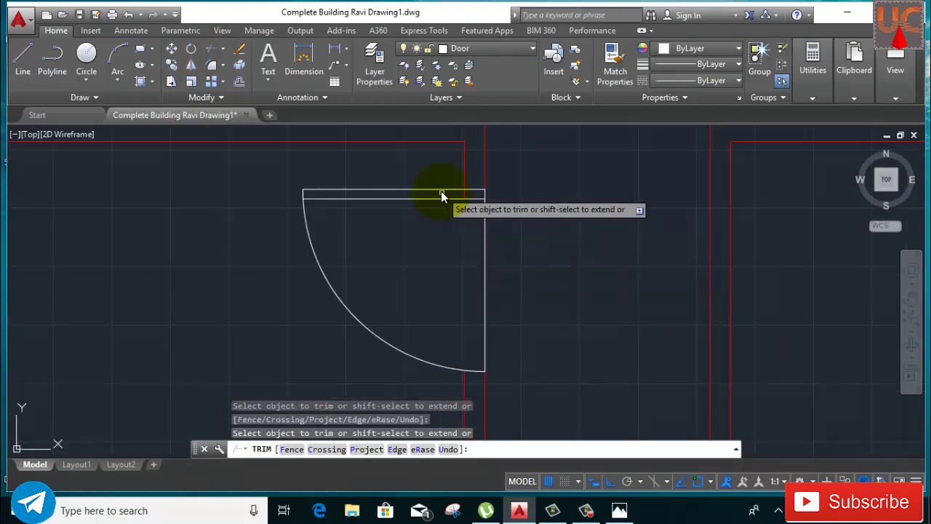
scroll(441, 191, up, 3)
click(495, 205)
key(Escape)
Step: Recentre the rooms and undo the recent trim and move with Ctrl+Z
scroll(401, 249, down, 3)
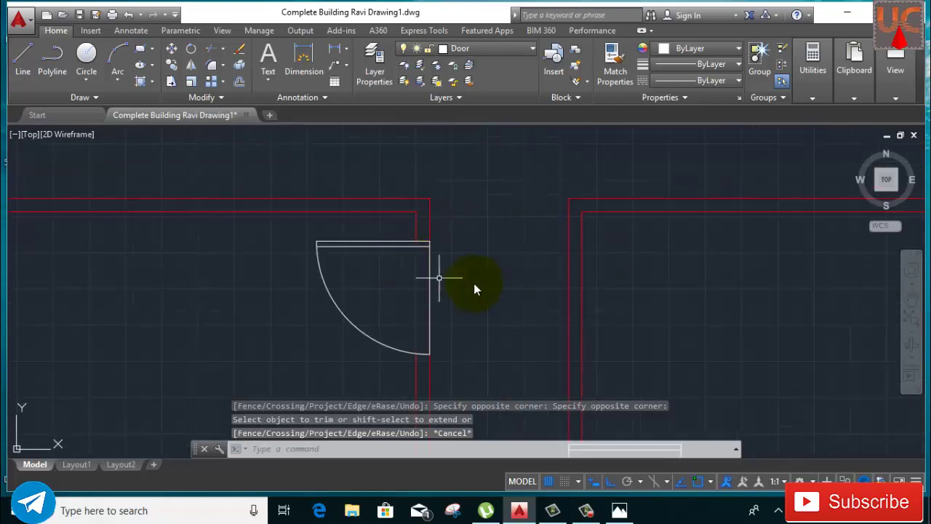
scroll(451, 255, down, 3)
scroll(422, 227, down, 1)
scroll(436, 243, down, 1)
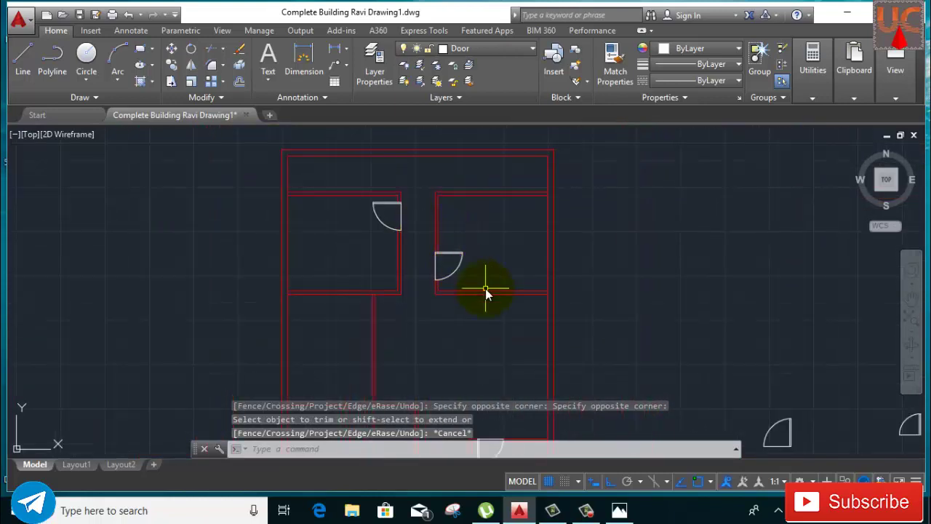
middle_drag(485, 288, 475, 261)
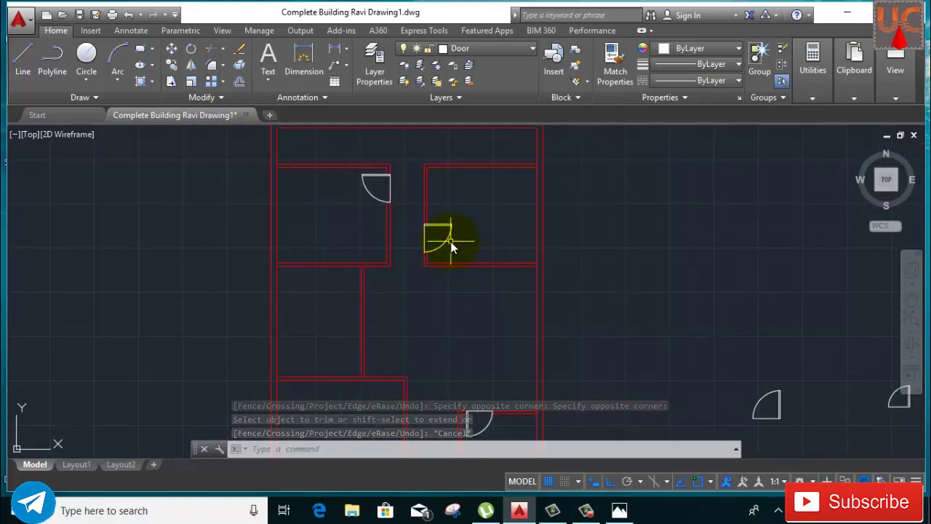
scroll(451, 243, up, 4)
scroll(422, 226, up, 2)
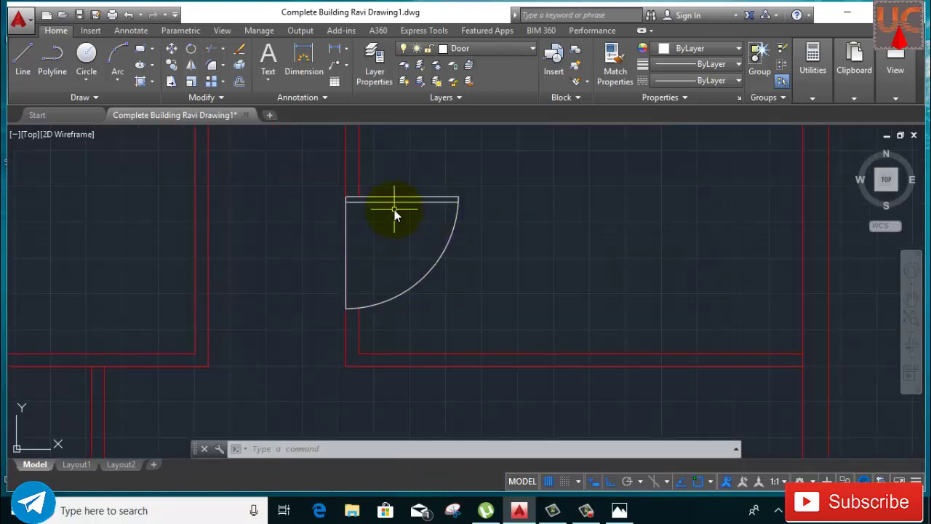
scroll(416, 263, down, 2)
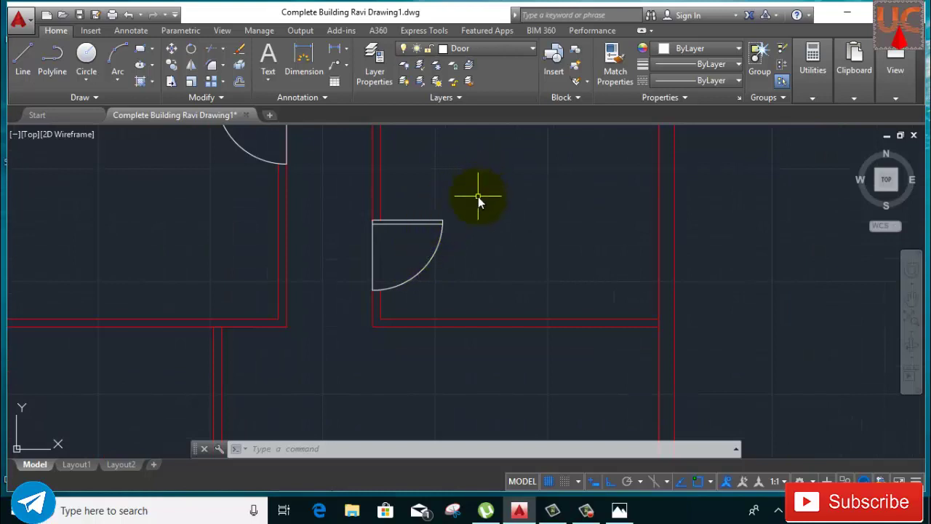
key(ctrl+z)
key(ctrl+z)
key(ctrl+z)
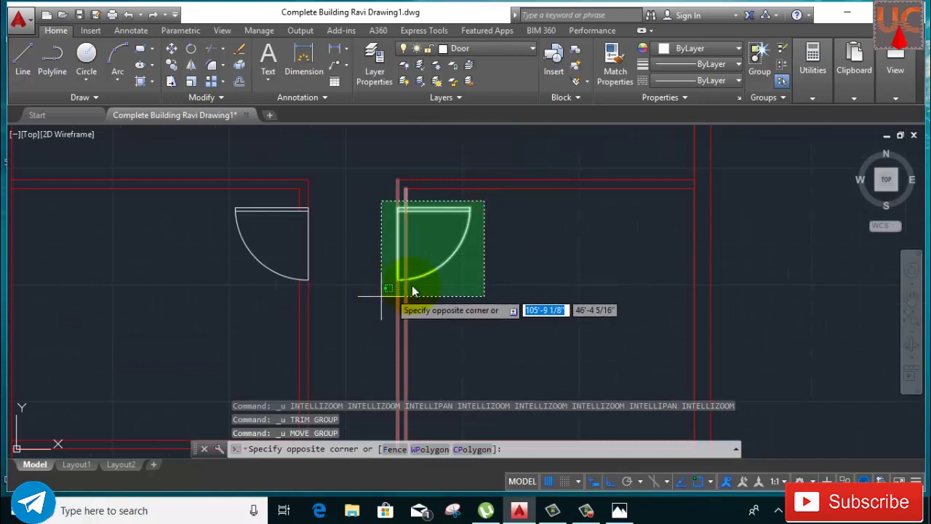
Step: Window-select the mirrored door in the right room
click(381, 339)
click(372, 204)
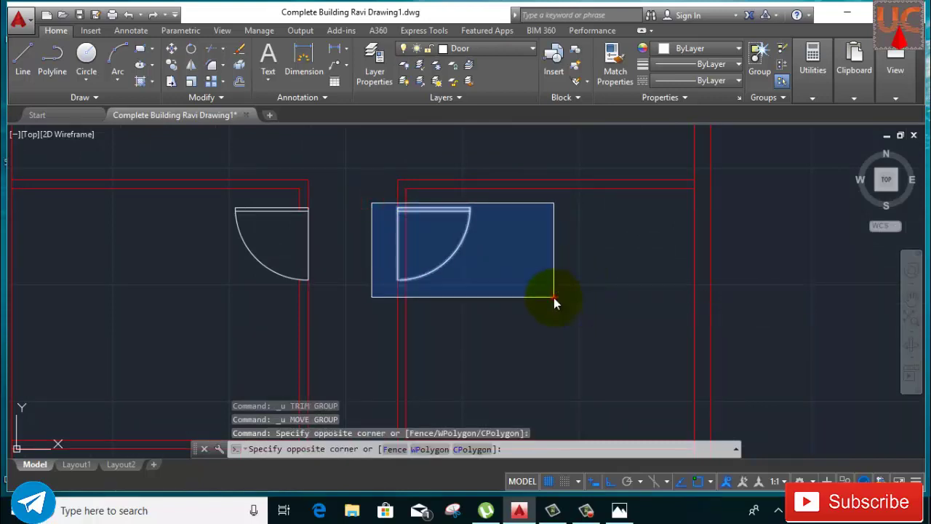
click(554, 297)
Step: Mirror the right-room door about a horizontal line, erasing the source door
click(190, 65)
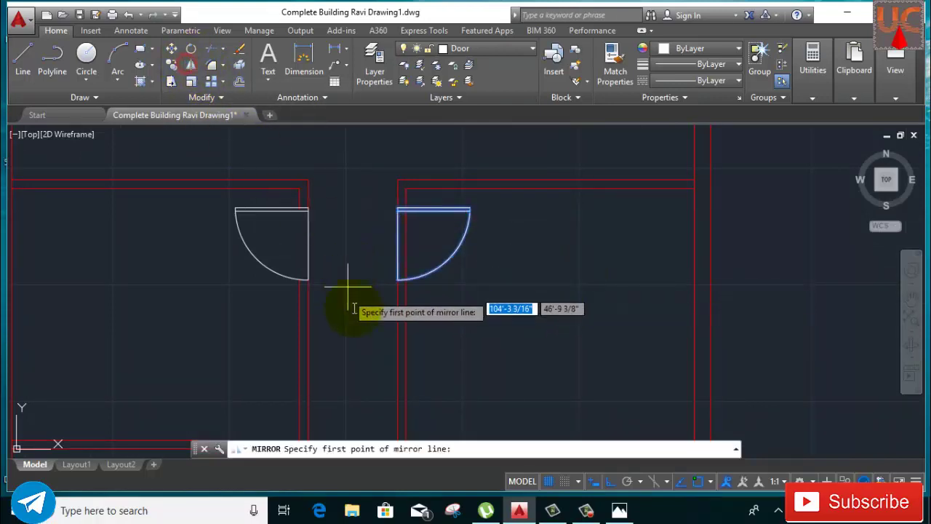
middle_drag(384, 326, 343, 224)
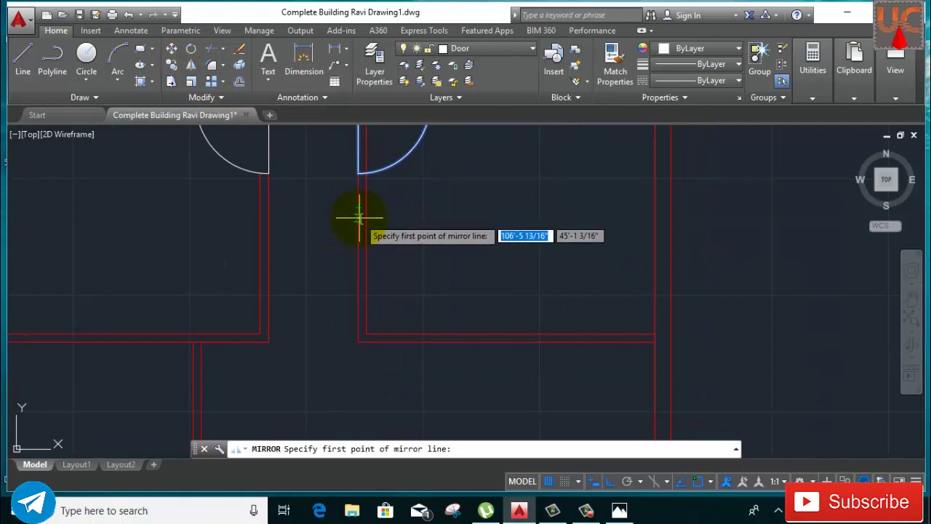
click(358, 222)
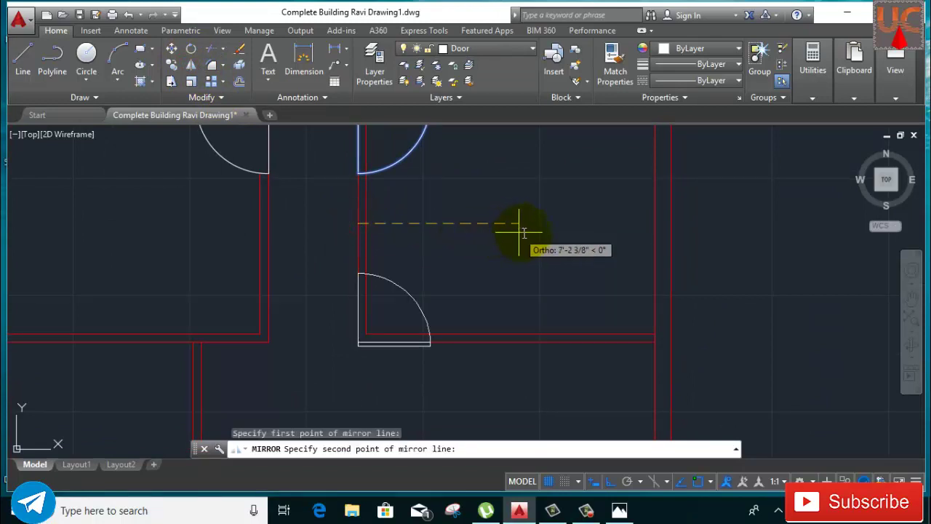
click(527, 234)
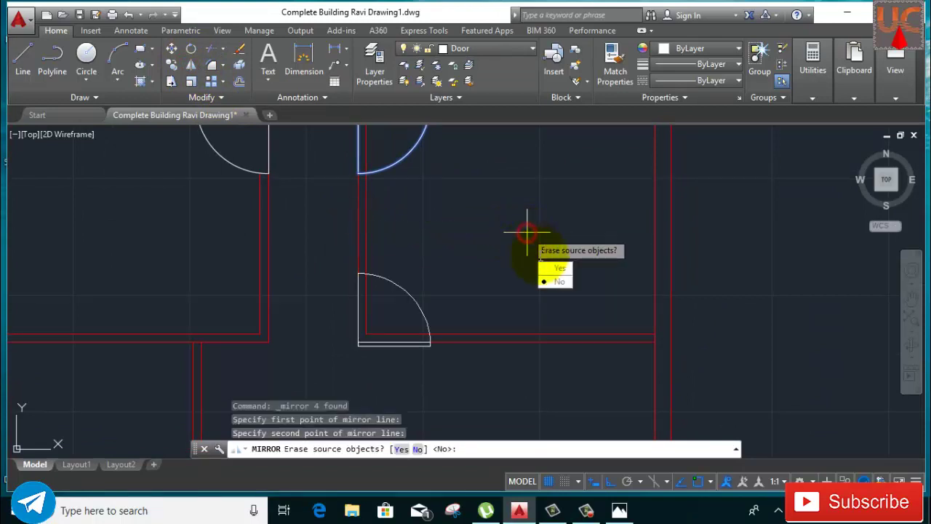
click(558, 269)
Step: Select the mirrored door and move it straight up into its wall opening
click(450, 271)
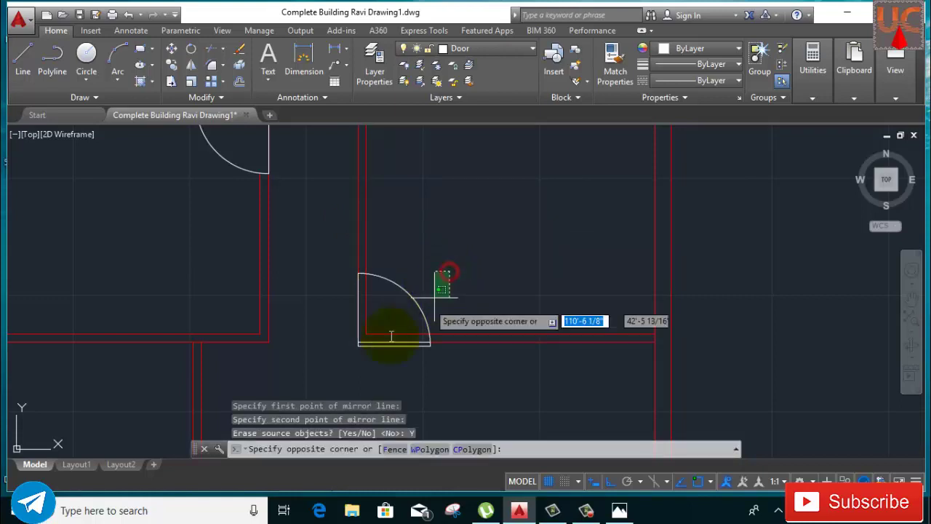
click(499, 272)
click(335, 263)
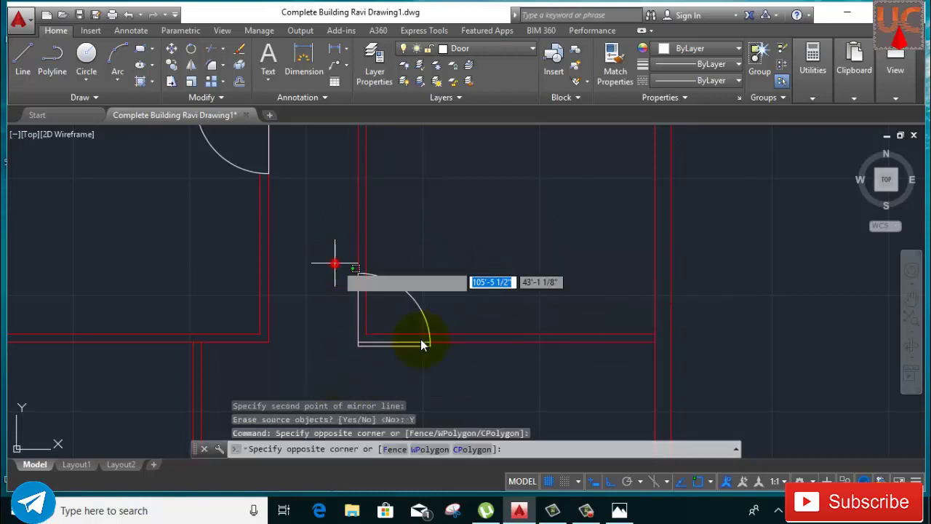
click(446, 369)
click(172, 48)
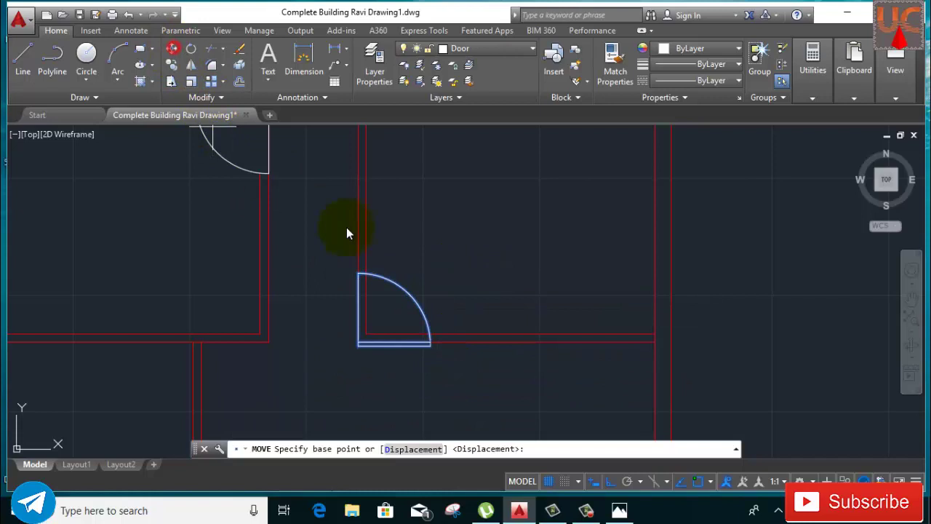
click(358, 274)
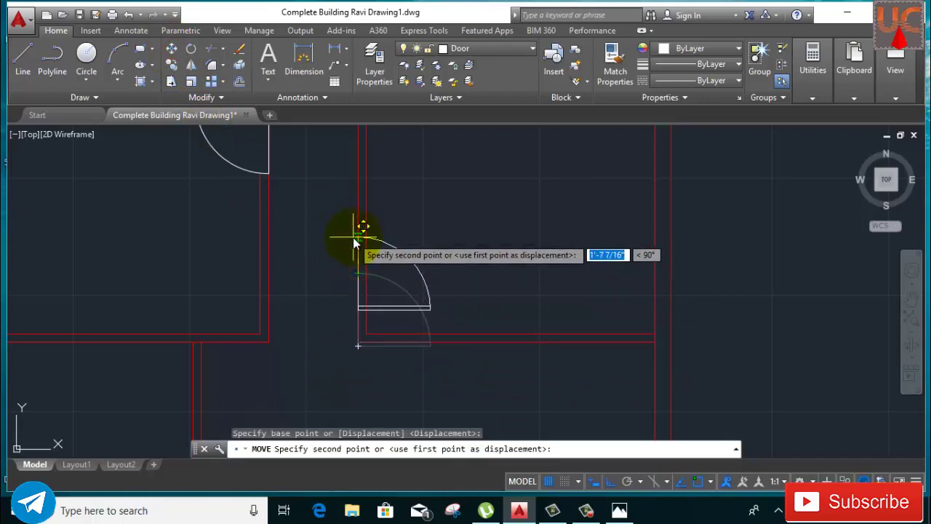
click(357, 237)
Step: Start TRIM, undo the last trim, and cut the wall line inside the door opening
key(Return)
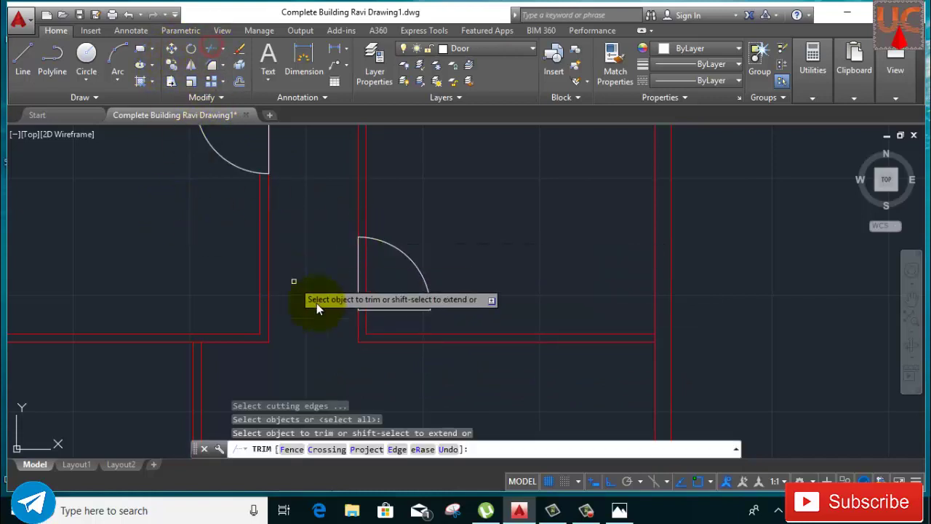
scroll(366, 310, up, 8)
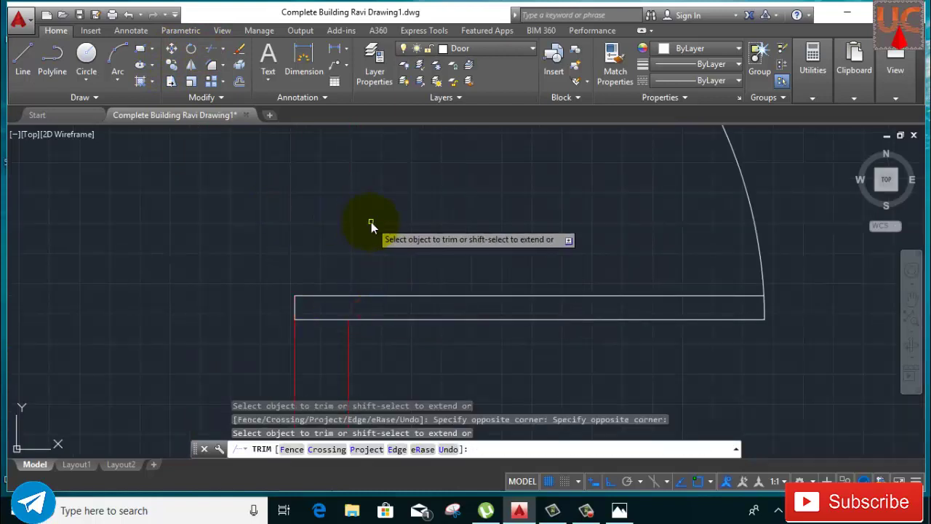
key(ctrl+z)
middle_drag(376, 233, 395, 297)
scroll(415, 275, down, 4)
click(416, 276)
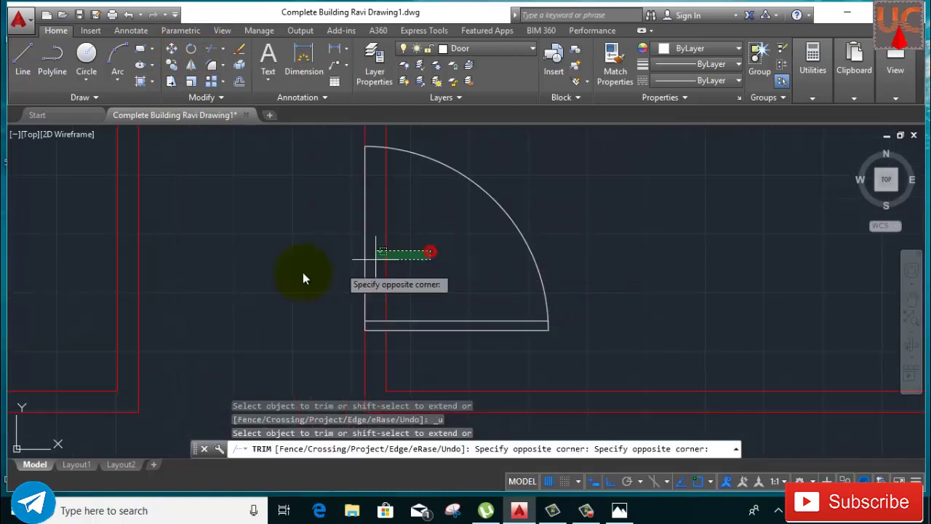
click(303, 275)
Step: Trim the wall across the upper door opening and a nearby wall segment
scroll(363, 287, down, 2)
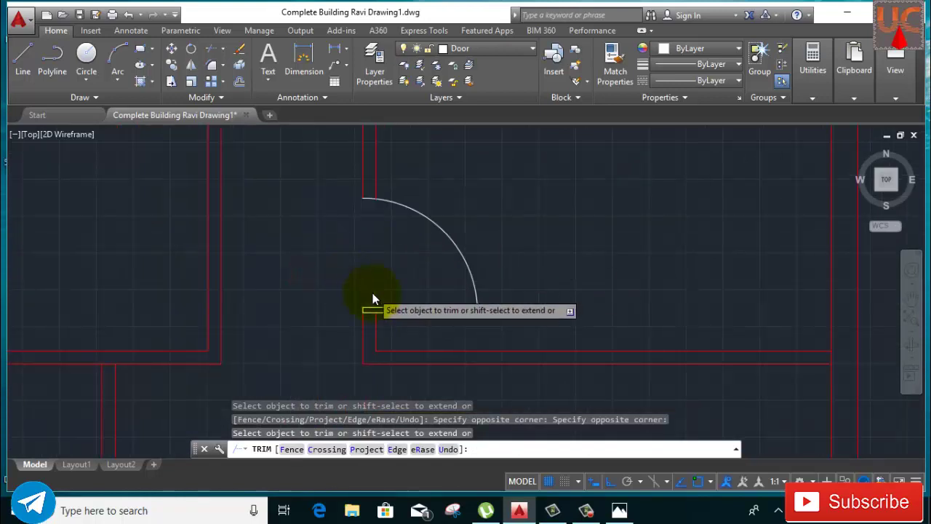
scroll(372, 299, down, 3)
middle_drag(311, 208, 348, 247)
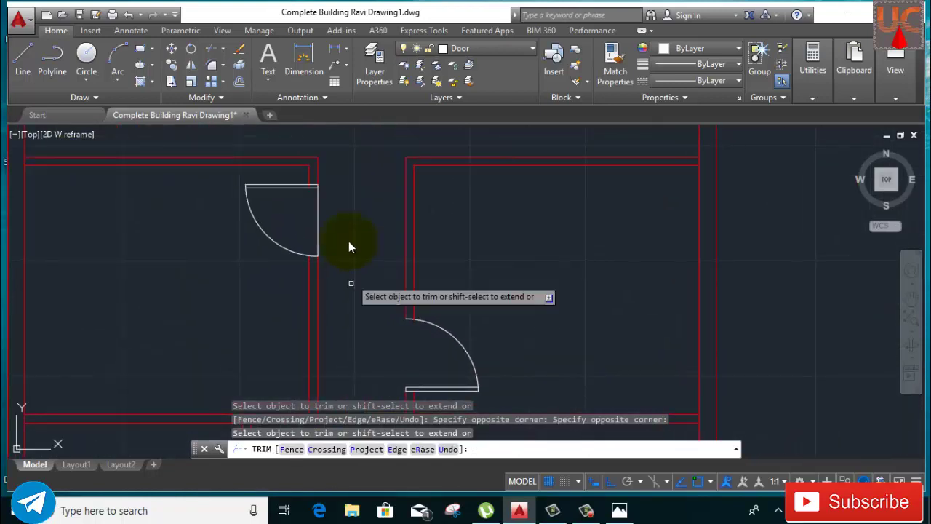
click(333, 201)
click(294, 221)
scroll(357, 312, down, 3)
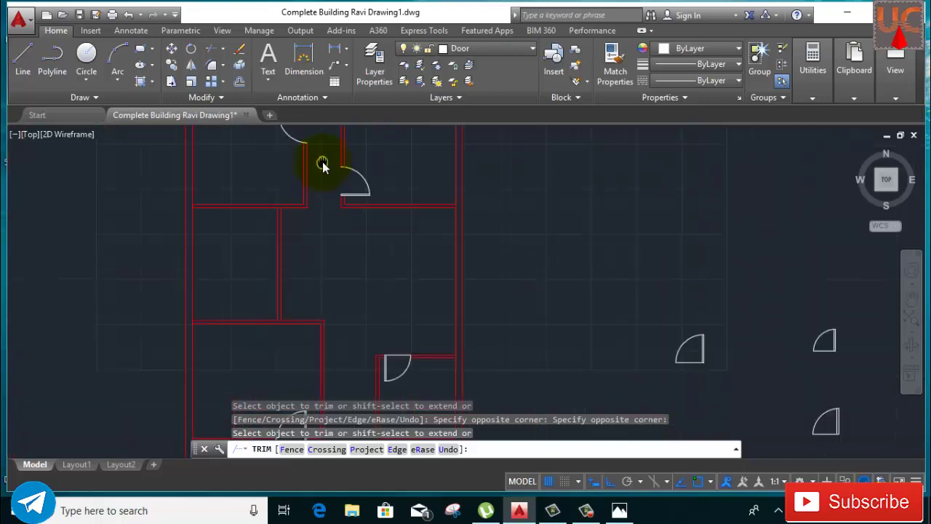
scroll(417, 362, up, 2)
click(394, 277)
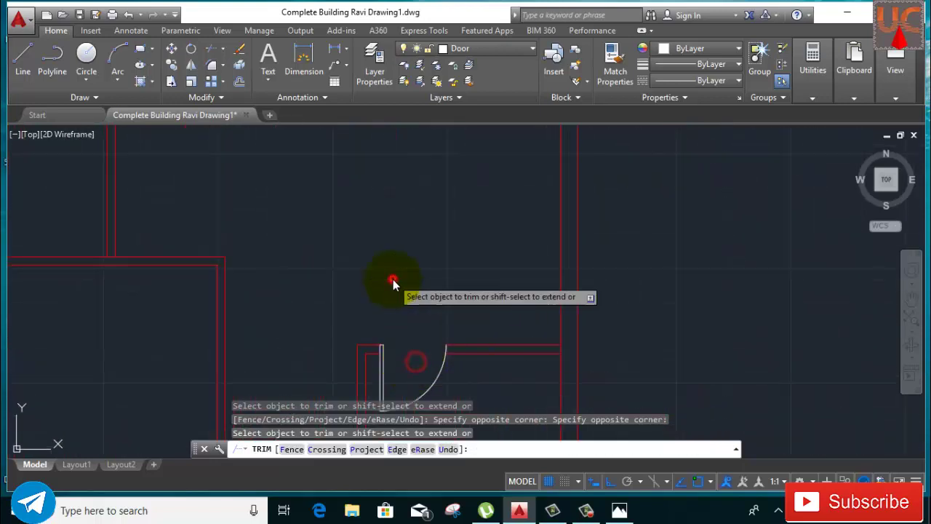
Step: Trim the wall line at the lower door, then cancel the trim
scroll(407, 305, down, 4)
scroll(333, 393, up, 3)
click(387, 349)
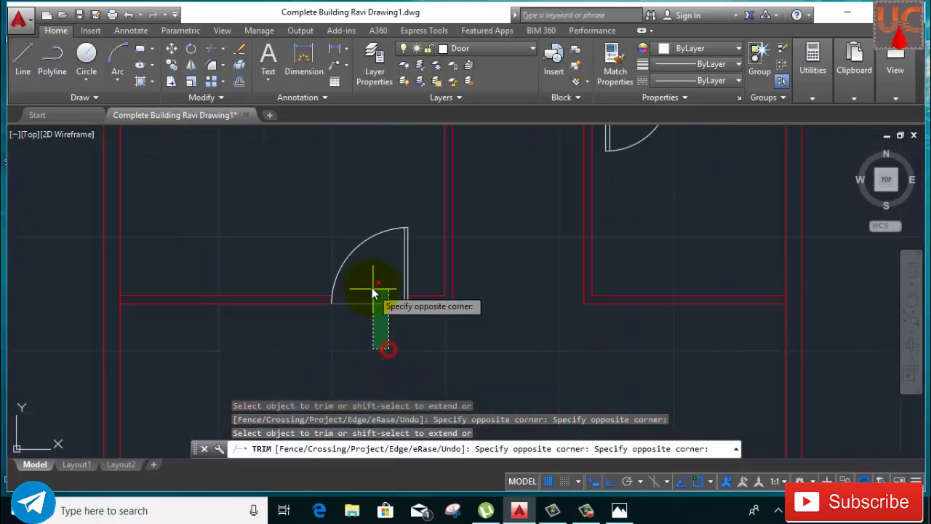
click(371, 288)
scroll(365, 352, down, 4)
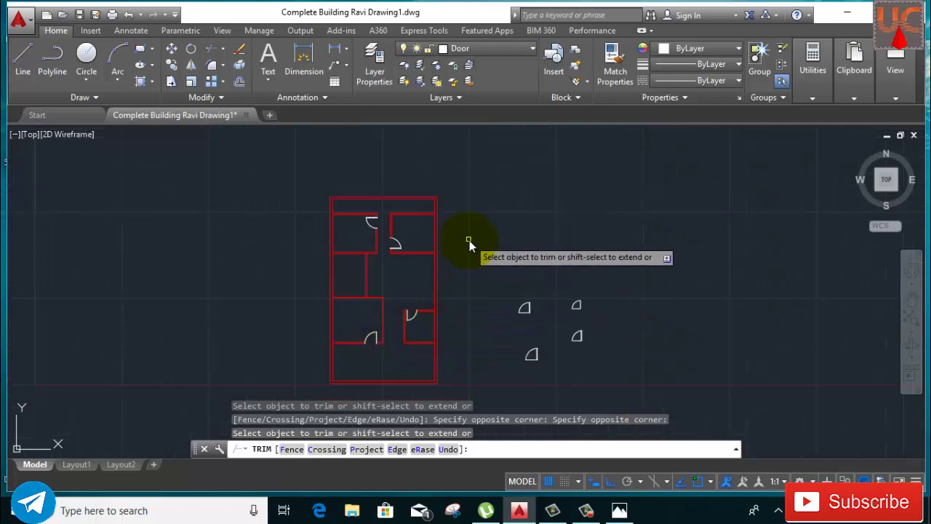
right_click(500, 211)
click(532, 234)
scroll(356, 226, up, 2)
scroll(356, 226, up, 2)
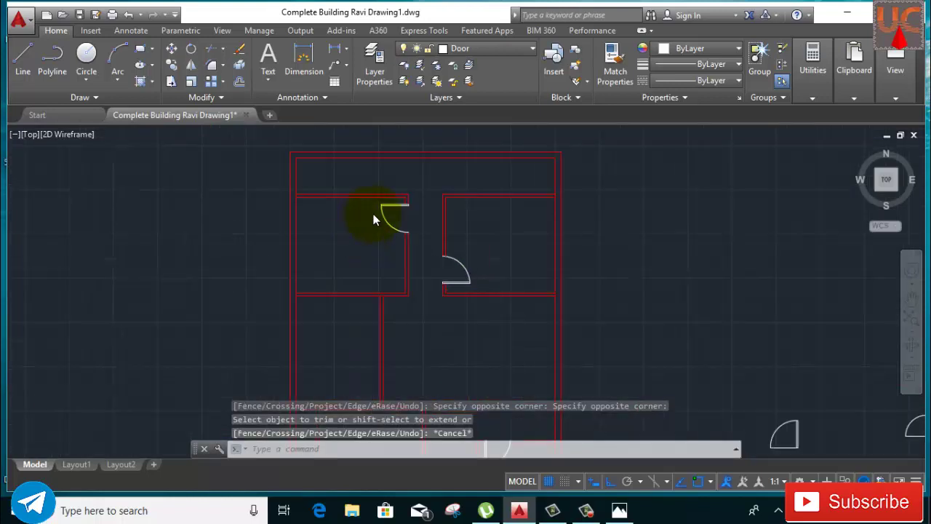
scroll(373, 224, down, 2)
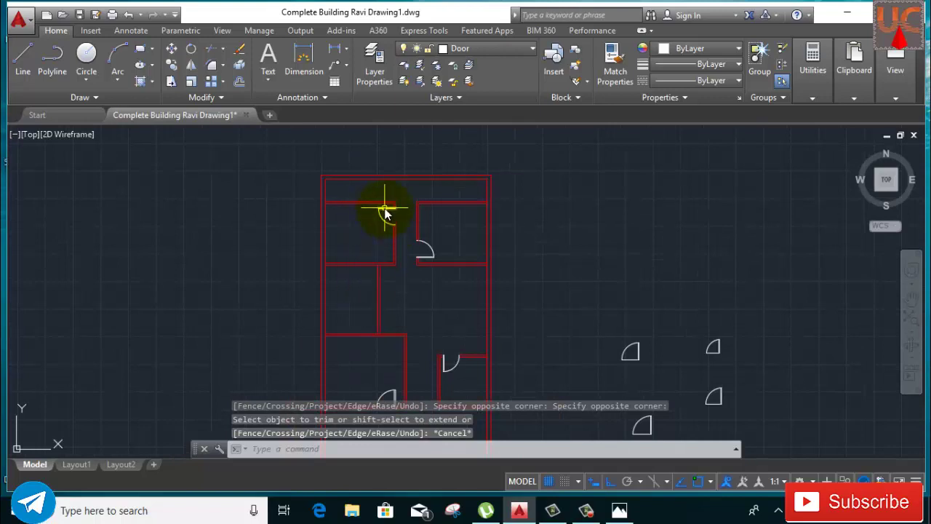
scroll(384, 214, up, 4)
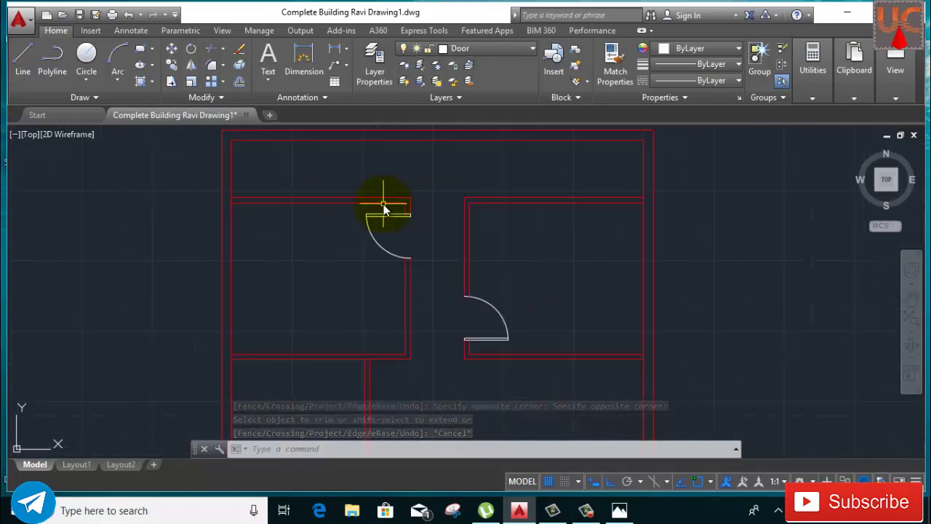
scroll(384, 205, up, 2)
Step: Copy the upper-left door from its top-right corner into the neighbouring wall opening
click(346, 214)
click(453, 304)
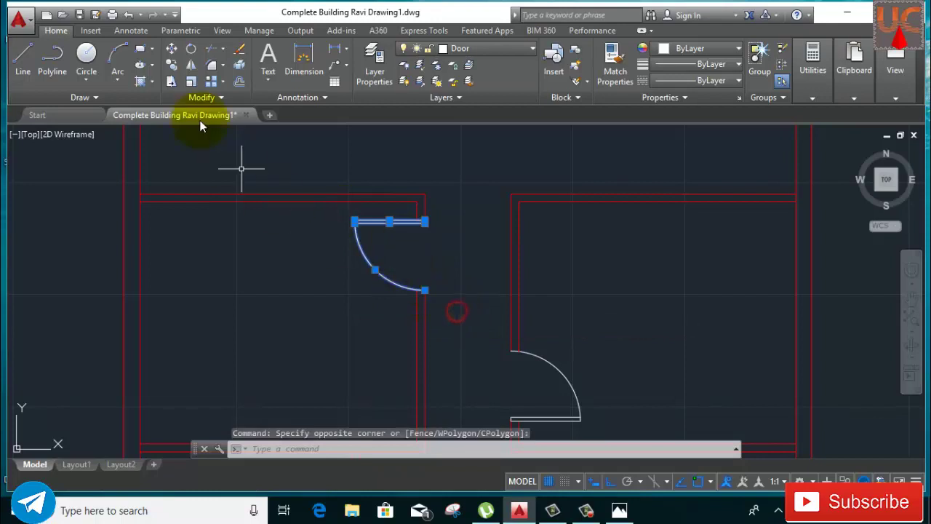
click(174, 68)
scroll(426, 223, up, 2)
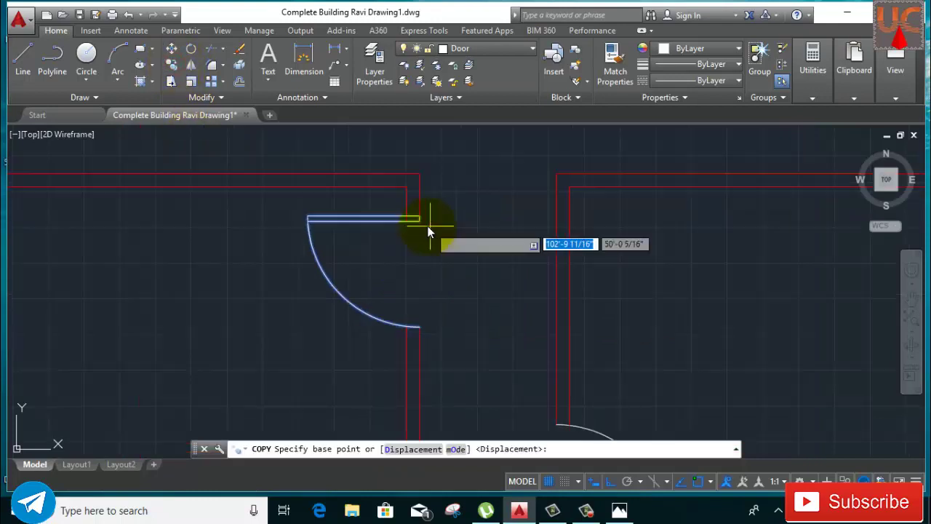
scroll(416, 210, up, 2)
click(413, 210)
scroll(418, 246, down, 5)
middle_drag(388, 350, 366, 240)
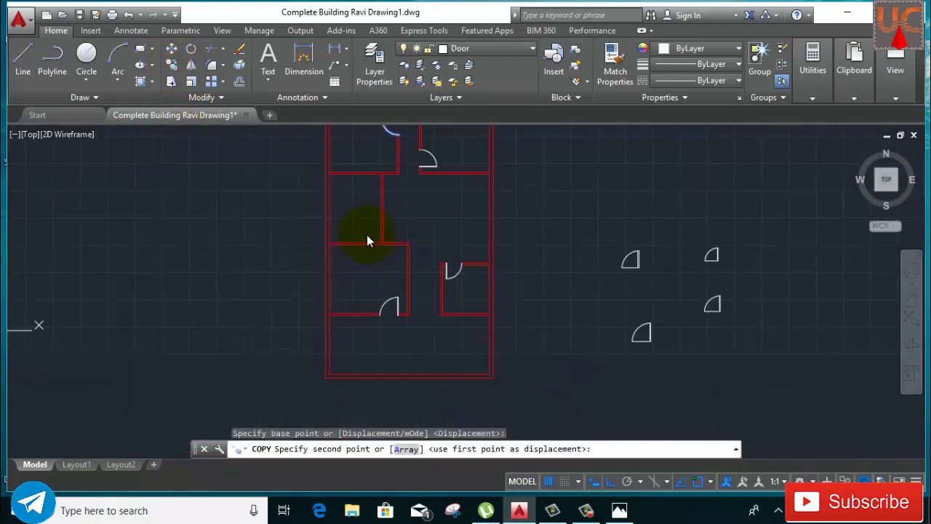
scroll(372, 191, up, 4)
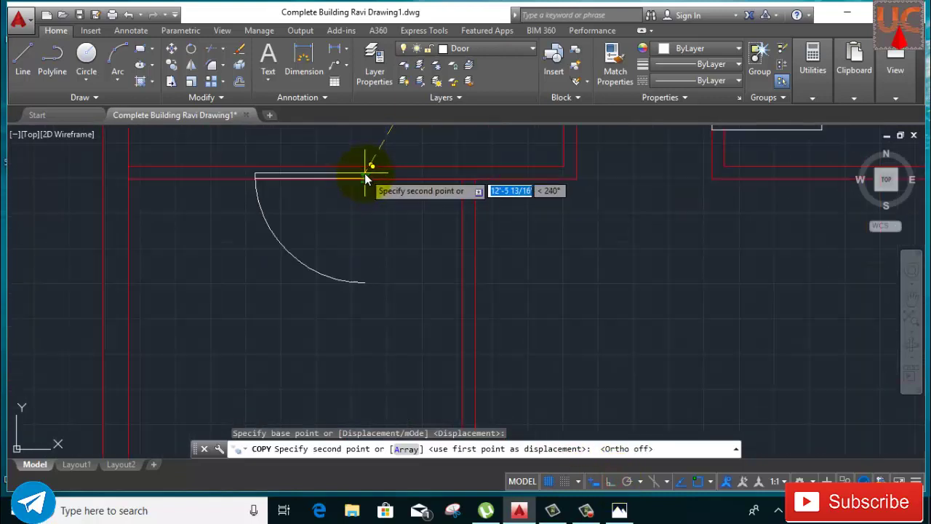
mouse_move(370, 183)
middle_down()
mouse_move(484, 240)
mouse_move(474, 232)
middle_up()
click(474, 233)
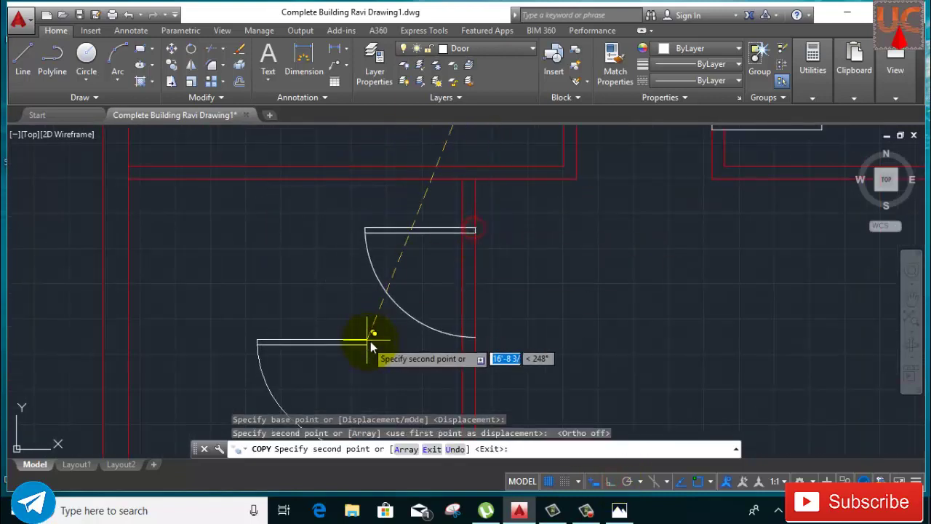
scroll(393, 291, down, 5)
right_click(535, 190)
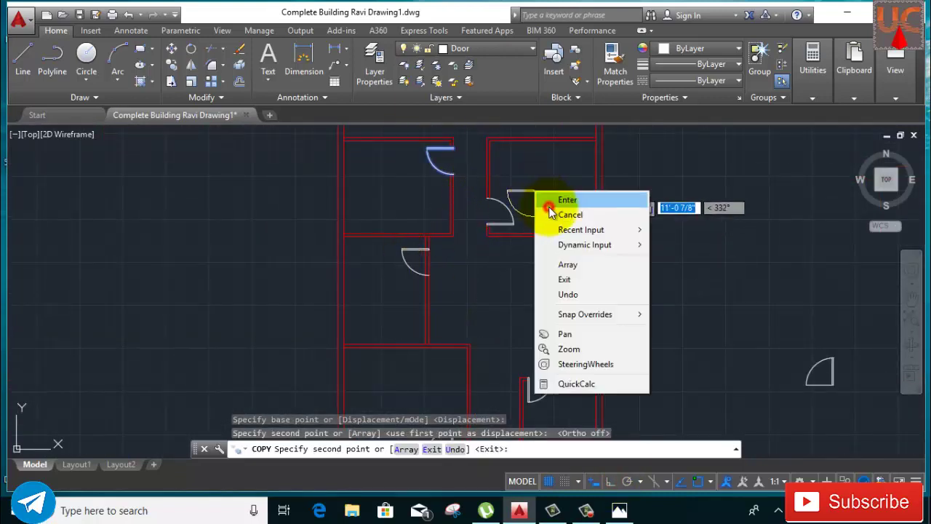
click(547, 197)
Step: Trim the two wall lines crossing the new door's opening, then end the trim
click(210, 48)
key(Return)
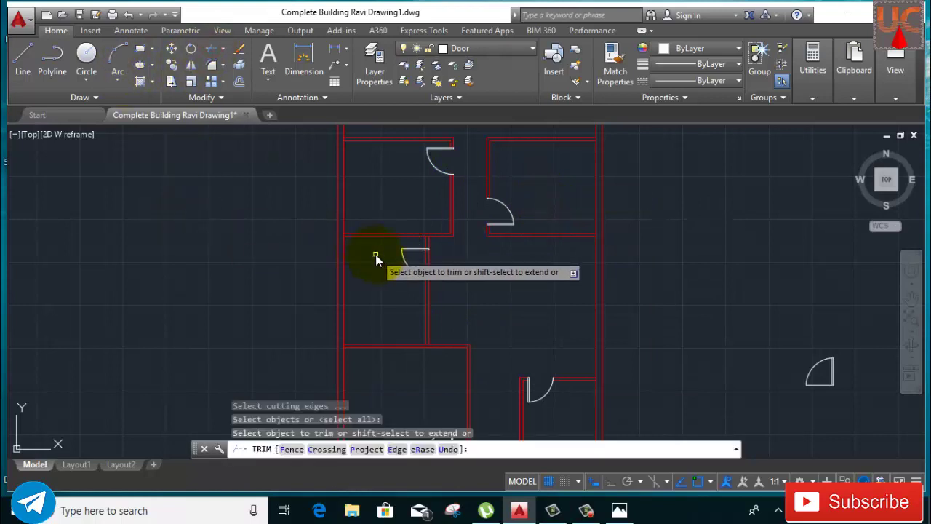
scroll(415, 254, up, 5)
click(546, 280)
click(412, 323)
scroll(477, 295, down, 3)
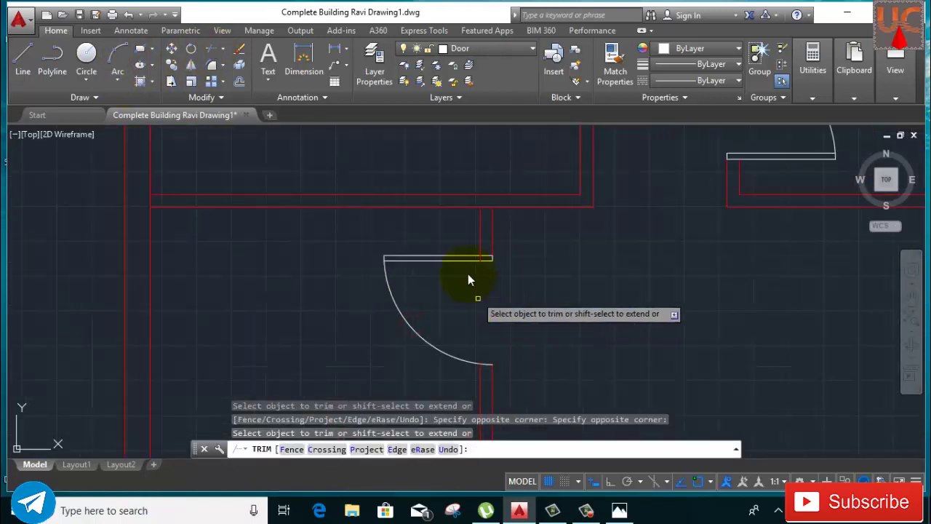
scroll(532, 270, up, 5)
click(519, 275)
click(411, 286)
scroll(552, 277, down, 3)
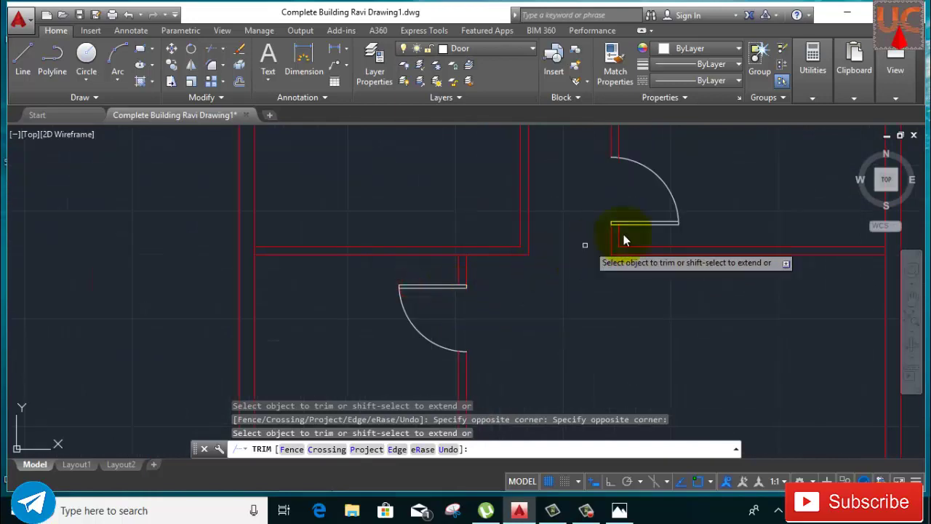
scroll(618, 233, up, 3)
scroll(601, 274, down, 2)
scroll(601, 274, down, 4)
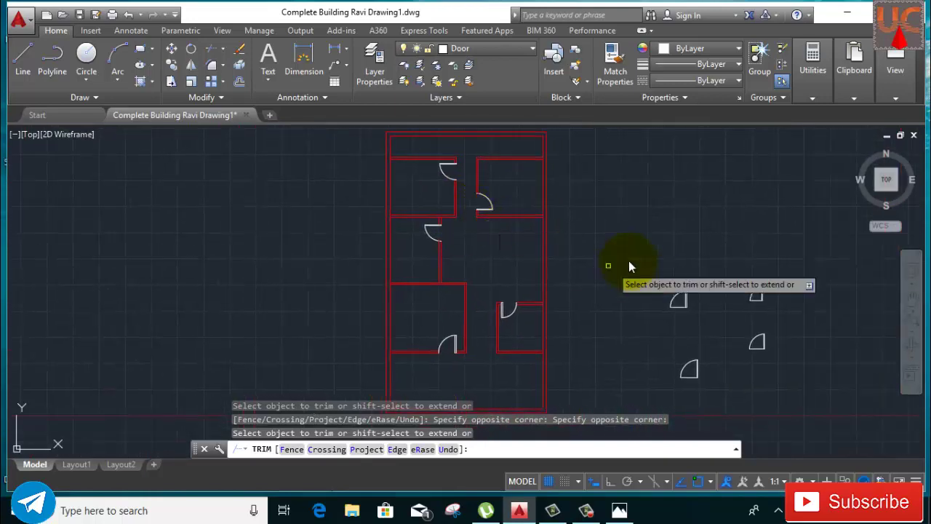
middle_drag(574, 202, 568, 191)
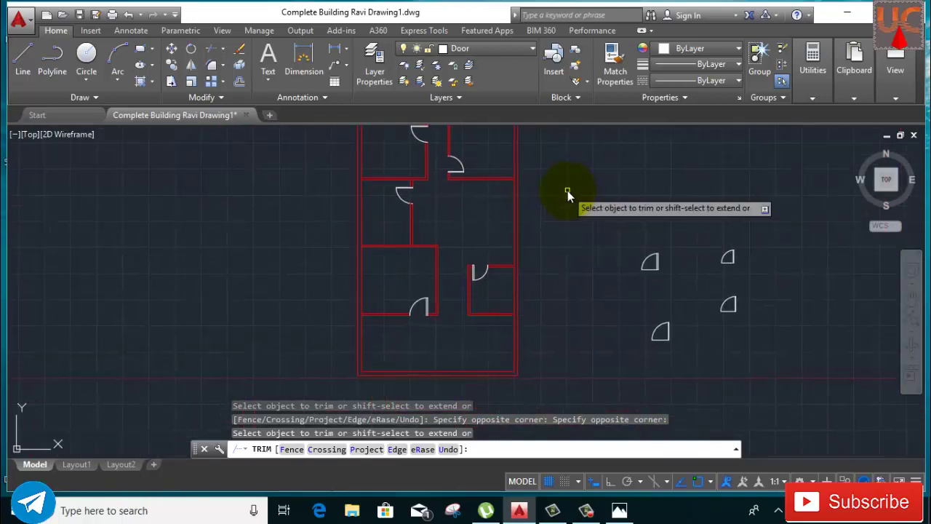
right_click(571, 199)
click(595, 217)
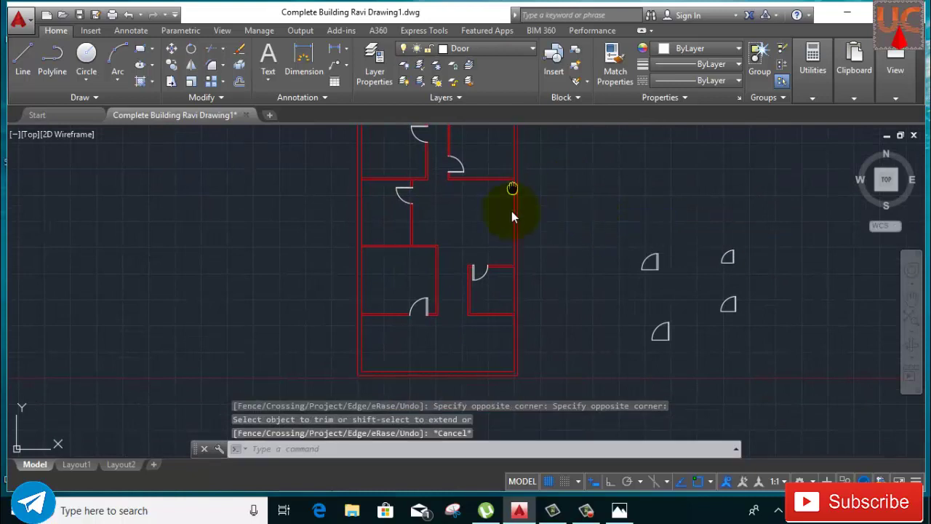
middle_drag(511, 211, 504, 324)
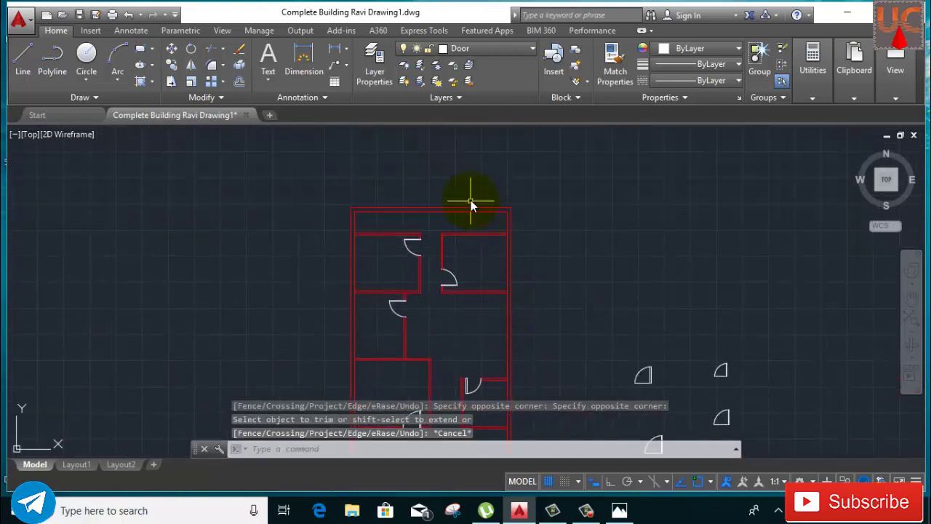
Step: With Ortho on, draw a 7' line from the top room's inner corner
click(32, 73)
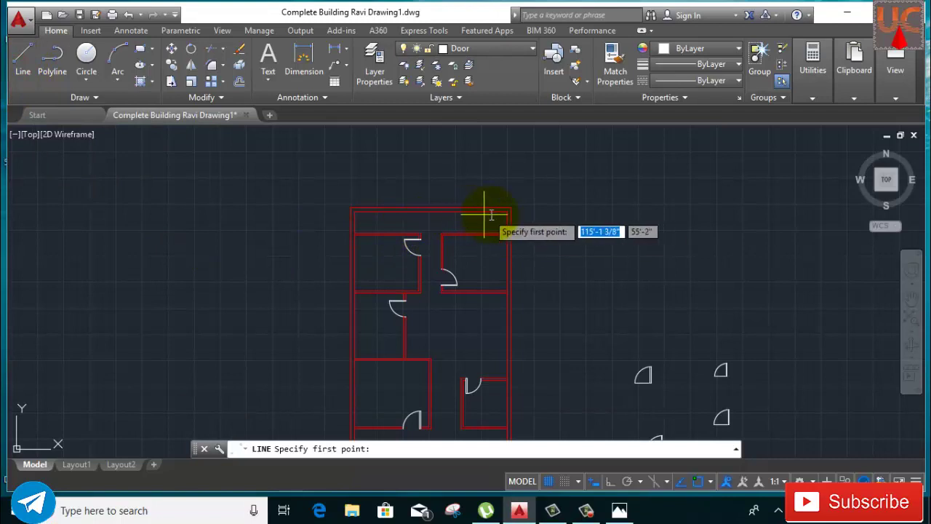
scroll(484, 209, up, 3)
click(466, 193)
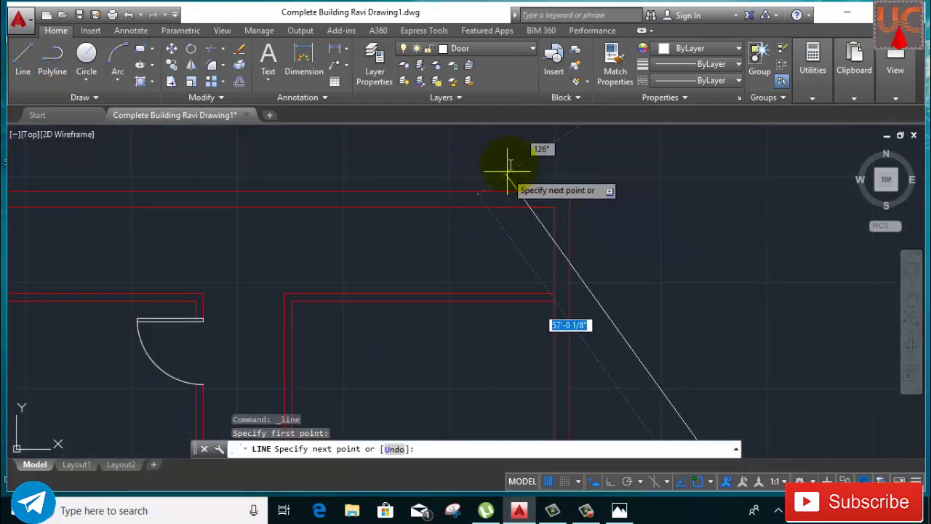
right_click(512, 166)
click(527, 187)
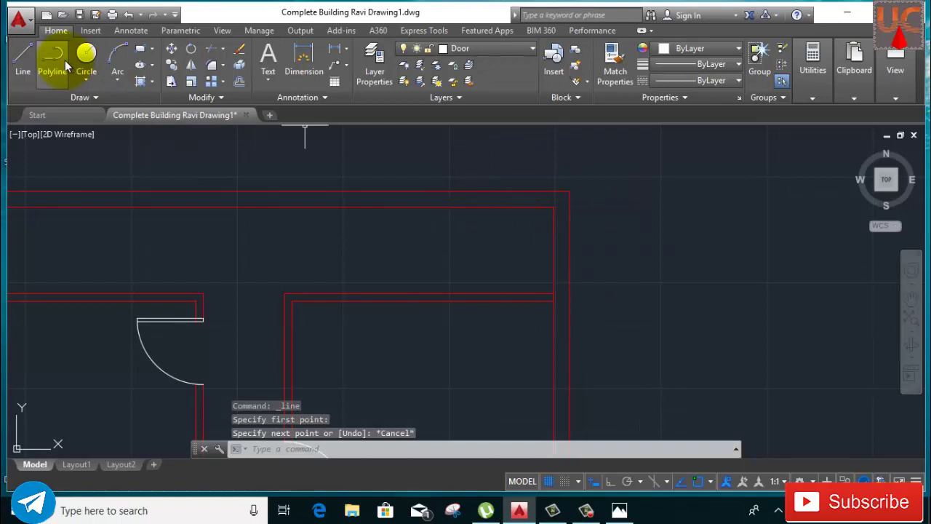
click(23, 54)
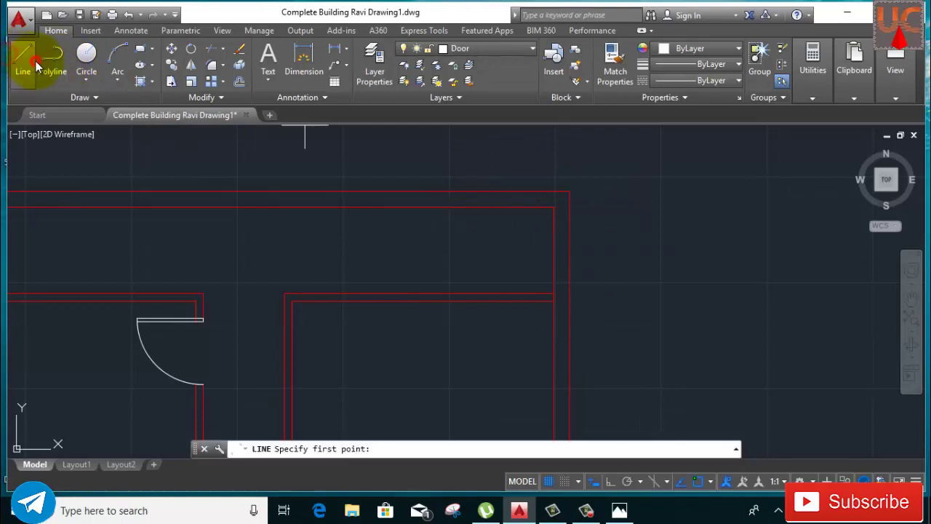
click(551, 207)
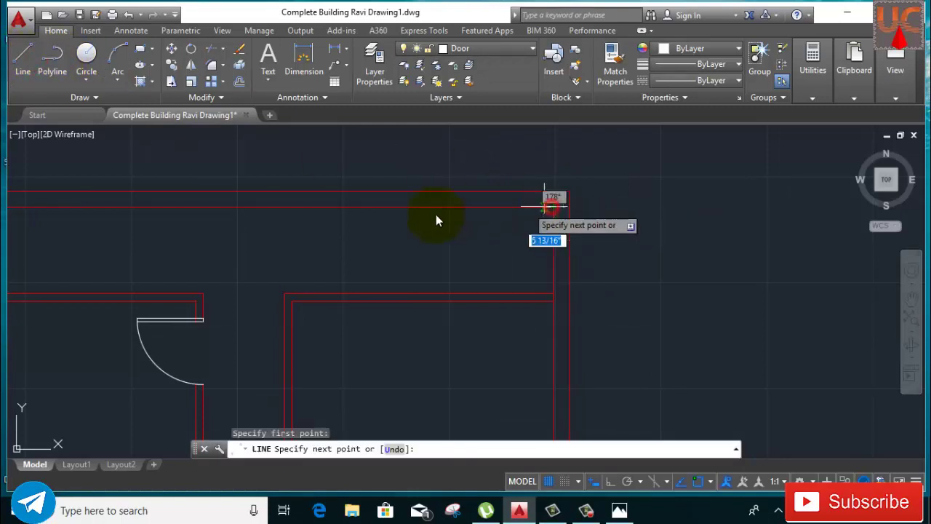
click(609, 482)
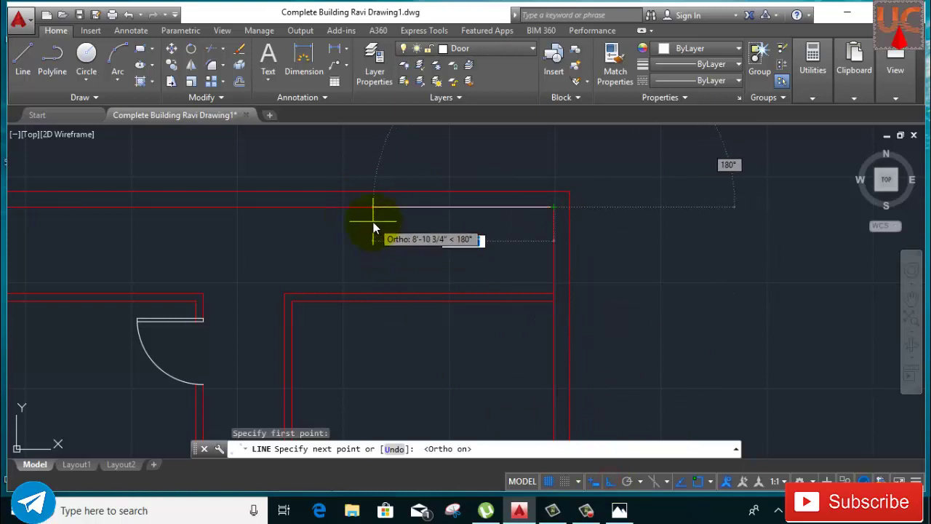
text(7')
key(Return)
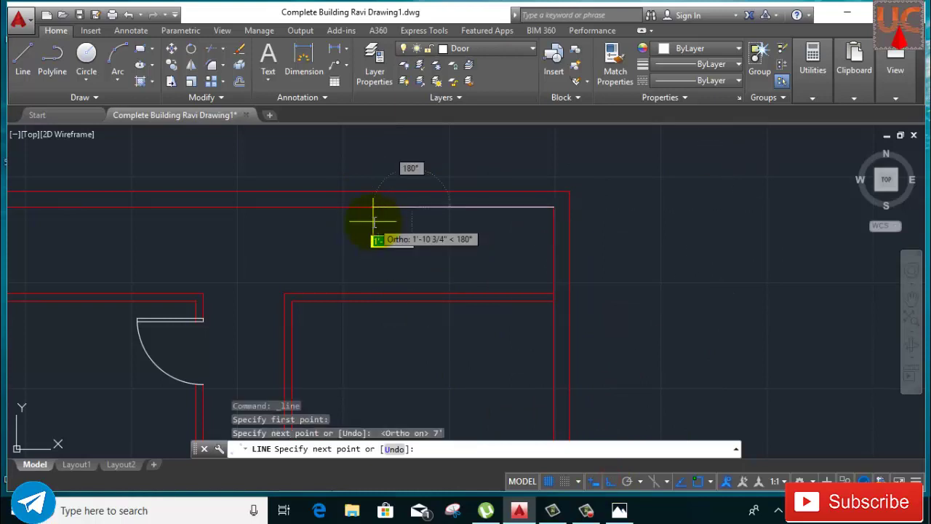
Step: Continue the line down across the wall to its inner face, then select that jamb line
click(373, 222)
click(414, 291)
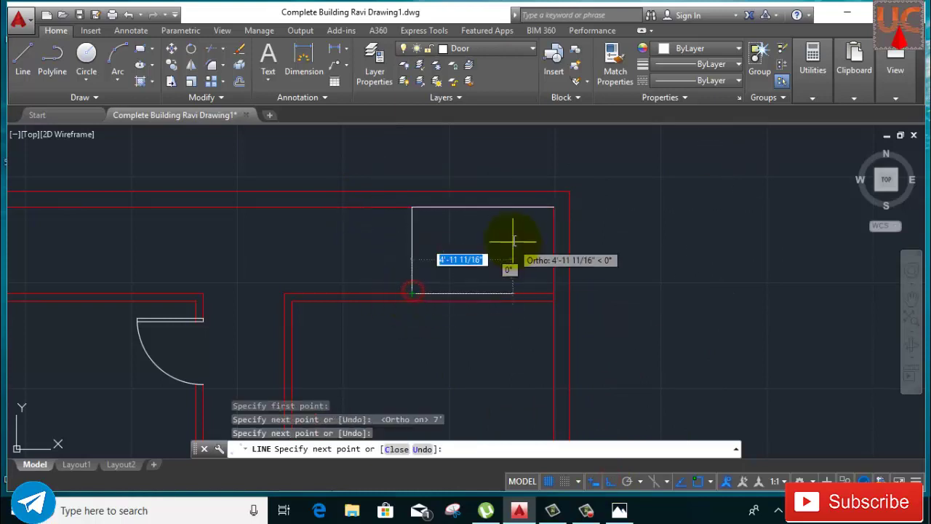
right_click(511, 242)
click(536, 260)
click(507, 228)
click(380, 254)
scroll(391, 259, down, 5)
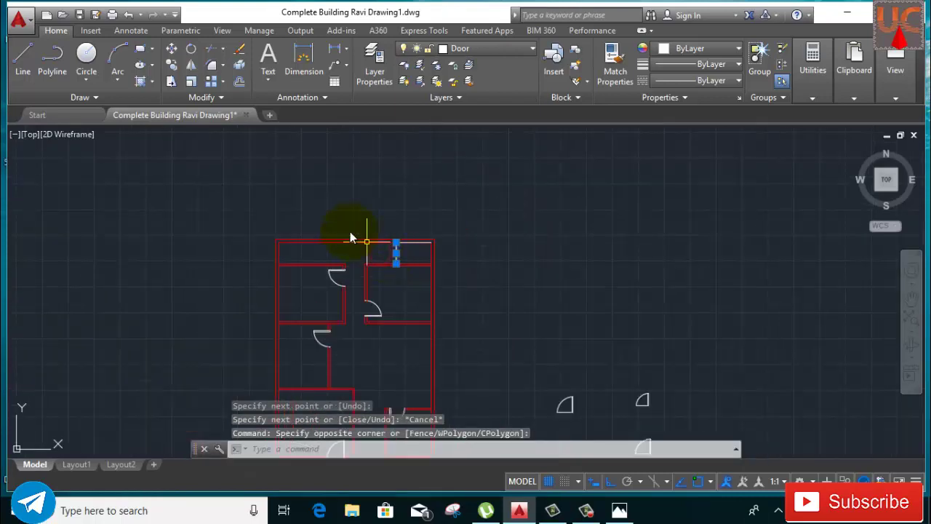
Step: Mirror the jamb line across the top wall, keeping the original
click(195, 64)
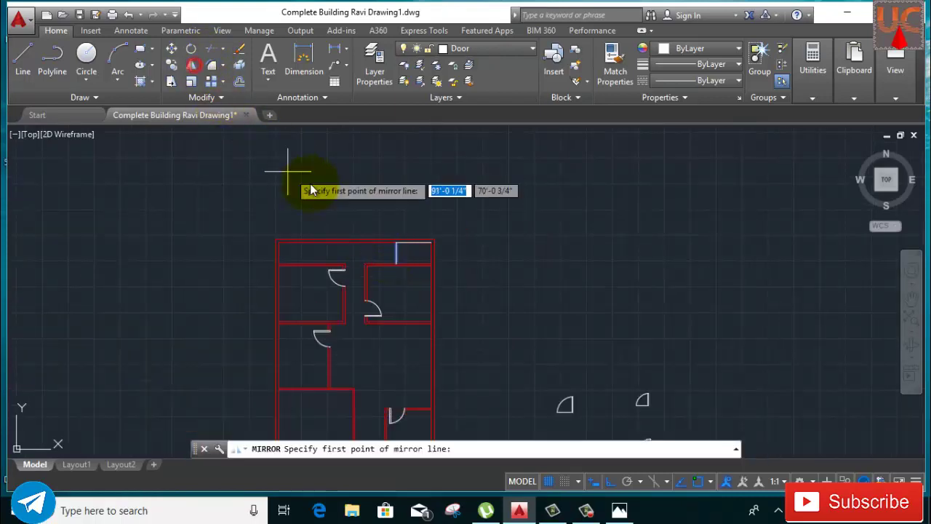
click(354, 245)
click(362, 168)
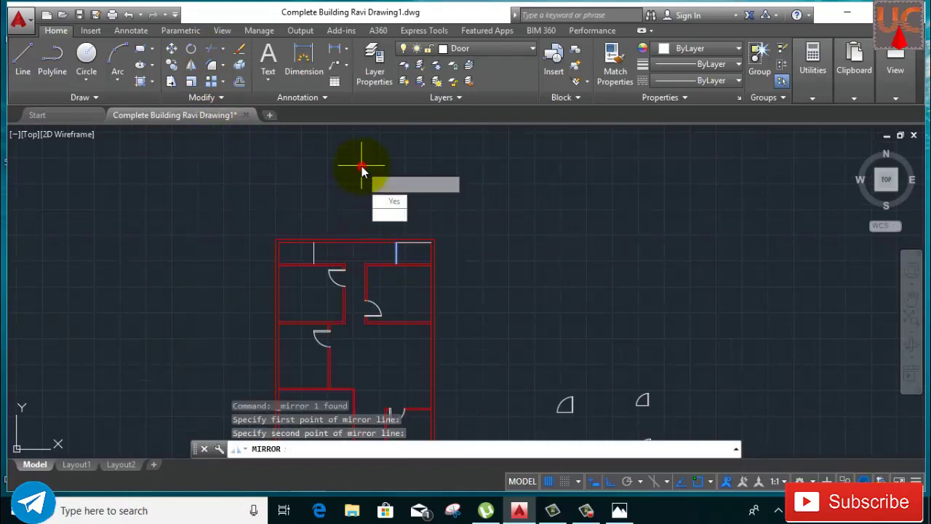
key(Return)
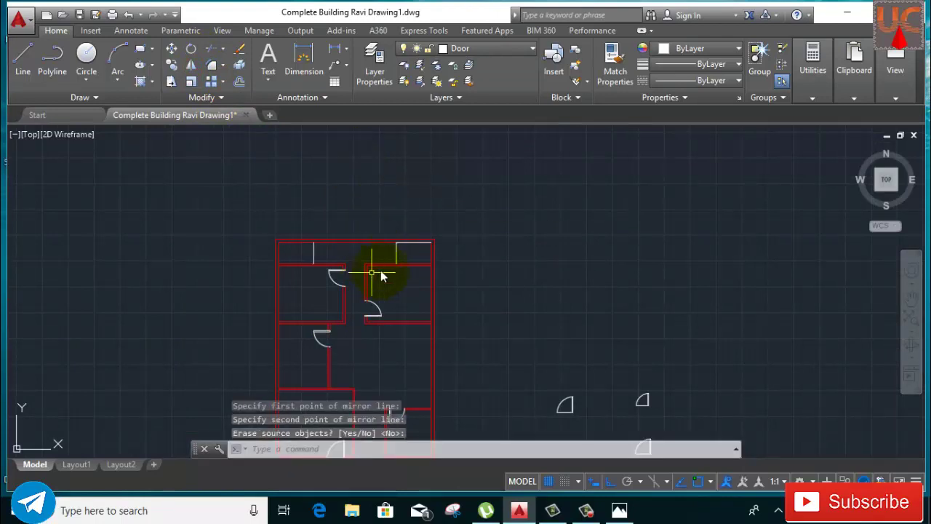
scroll(406, 254, up, 2)
scroll(406, 256, up, 2)
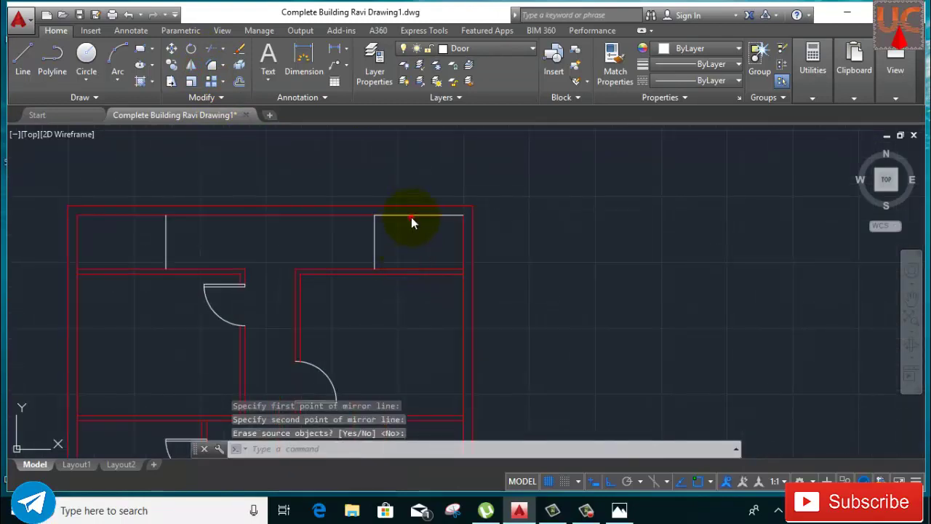
Step: Delete the leftover 7' horizontal line
click(411, 217)
right_click(603, 194)
click(626, 248)
Step: Offset both the right and left jamb lines by 4 to double them
click(409, 238)
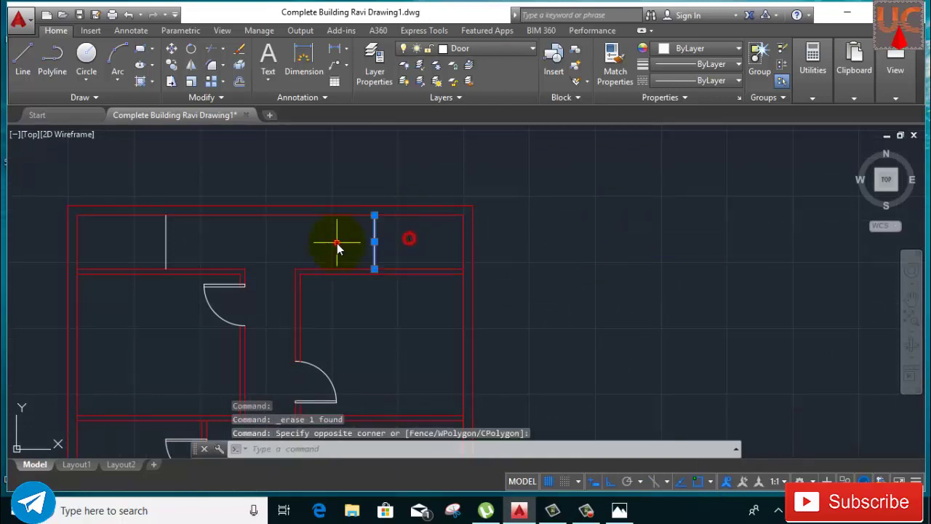
click(240, 82)
click(345, 256)
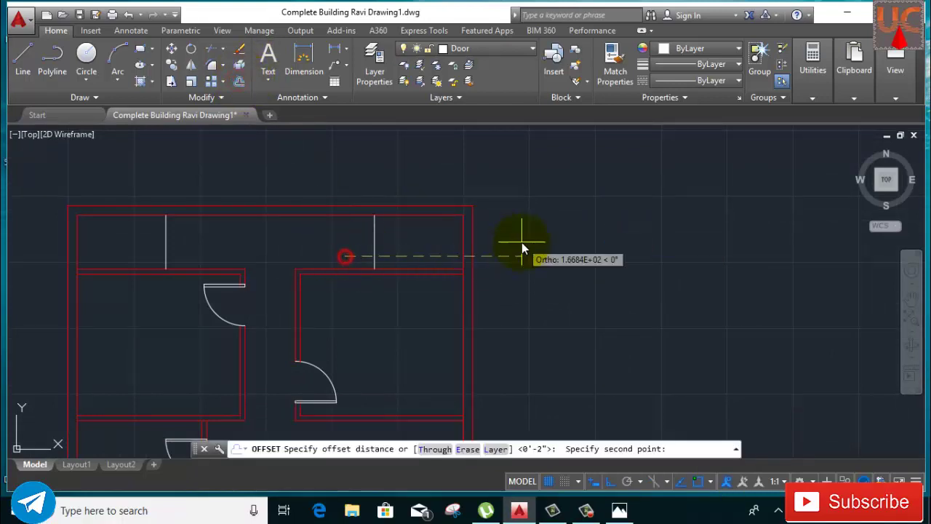
text(4)
key(Return)
click(522, 243)
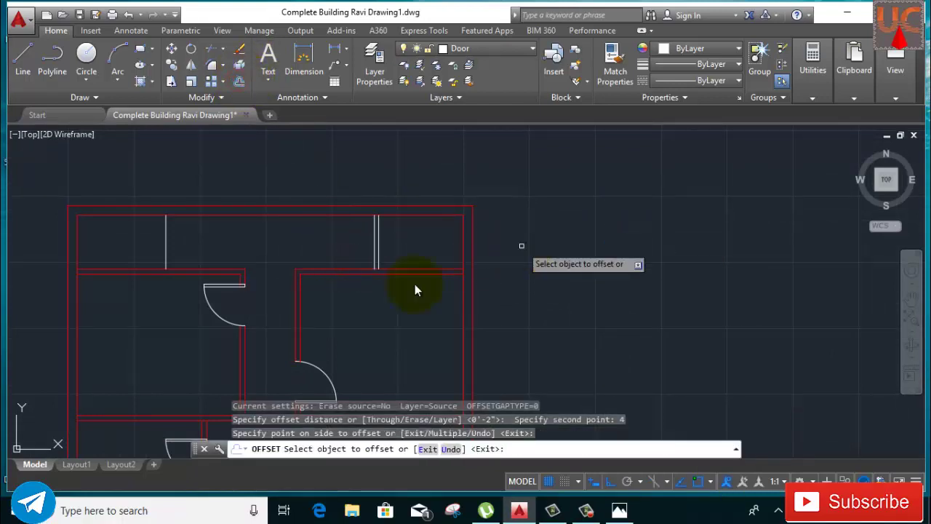
click(161, 238)
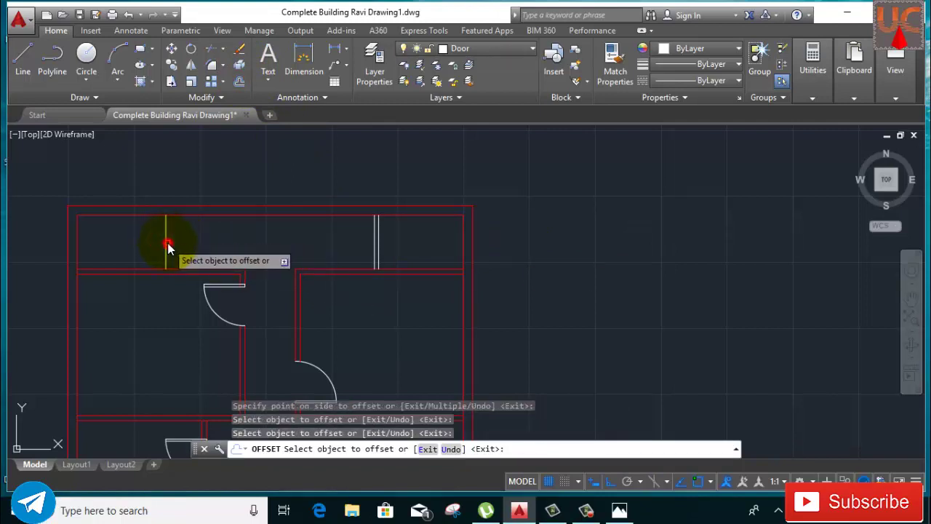
click(167, 250)
click(135, 253)
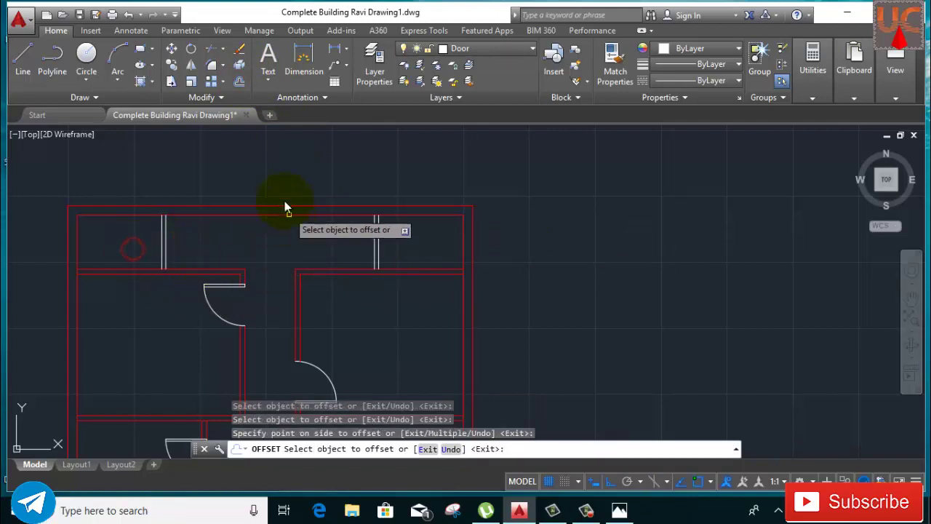
right_click(259, 160)
click(287, 183)
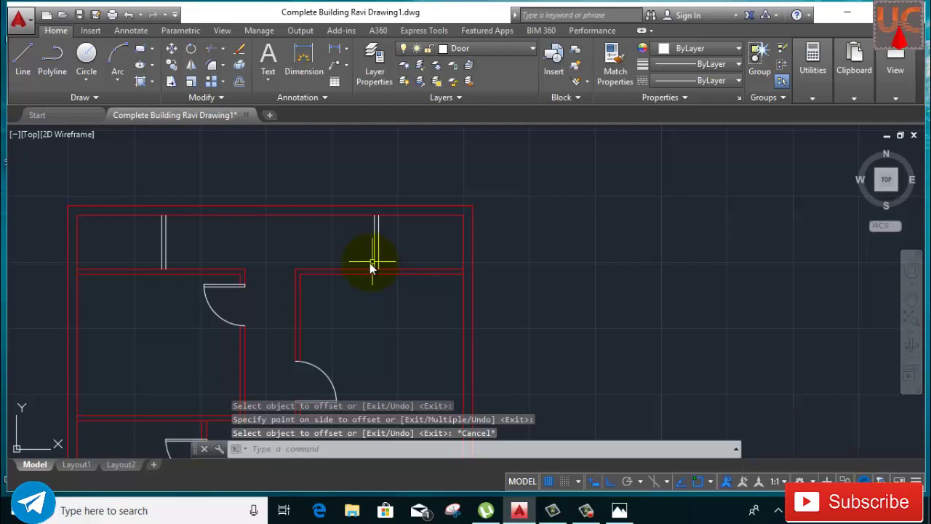
Step: Bring the spare door swings into view and window-select one of them
scroll(359, 257, down, 2)
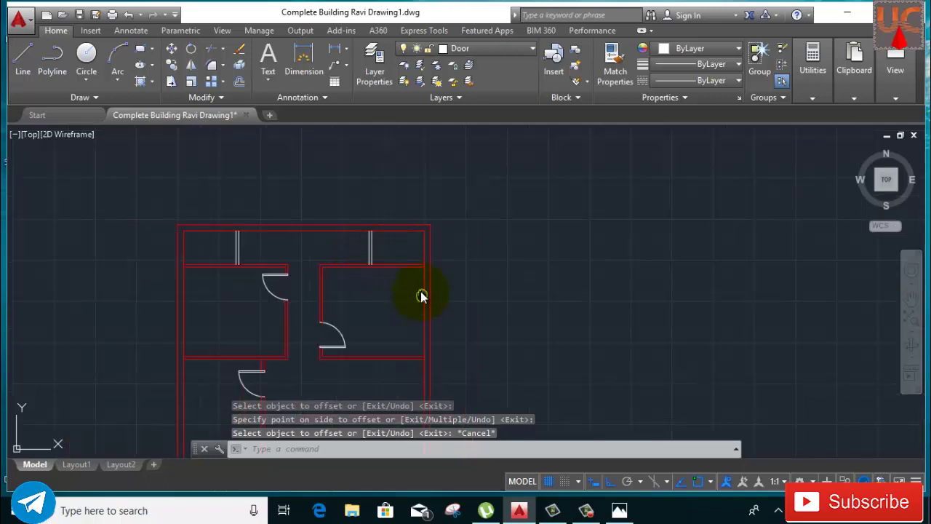
middle_drag(422, 296, 333, 235)
scroll(339, 247, down, 2)
middle_drag(546, 350, 521, 314)
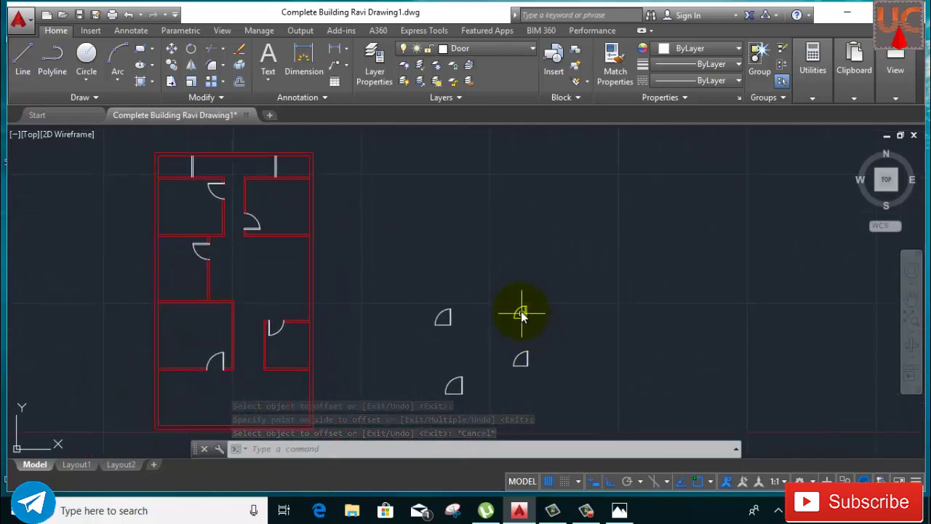
scroll(521, 314, up, 2)
click(553, 293)
click(493, 333)
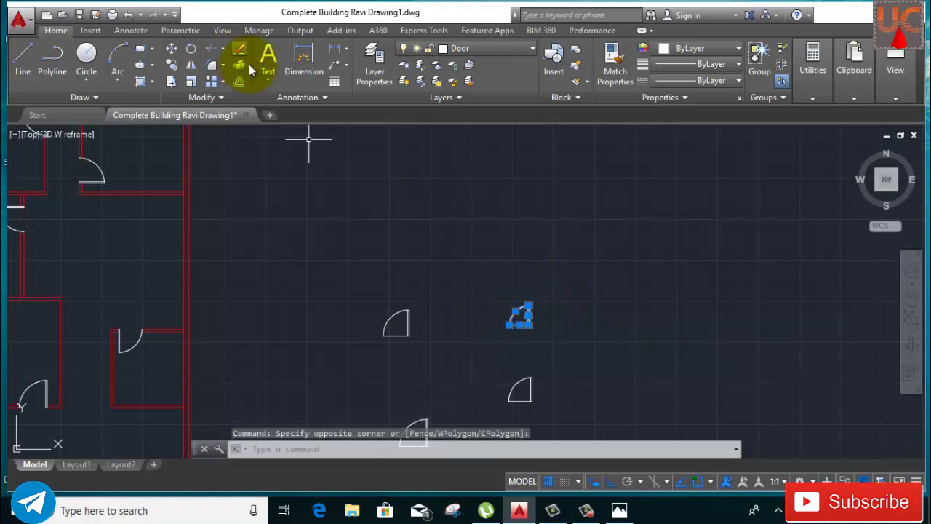
Step: Copy a spare door swing from its corner to just above the top room's right opening
click(190, 66)
click(173, 65)
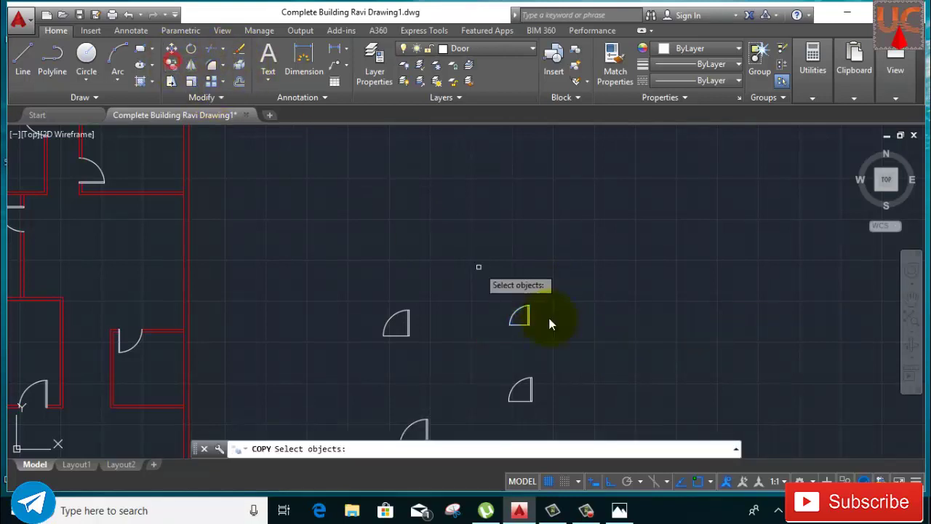
click(560, 276)
click(488, 327)
key(Return)
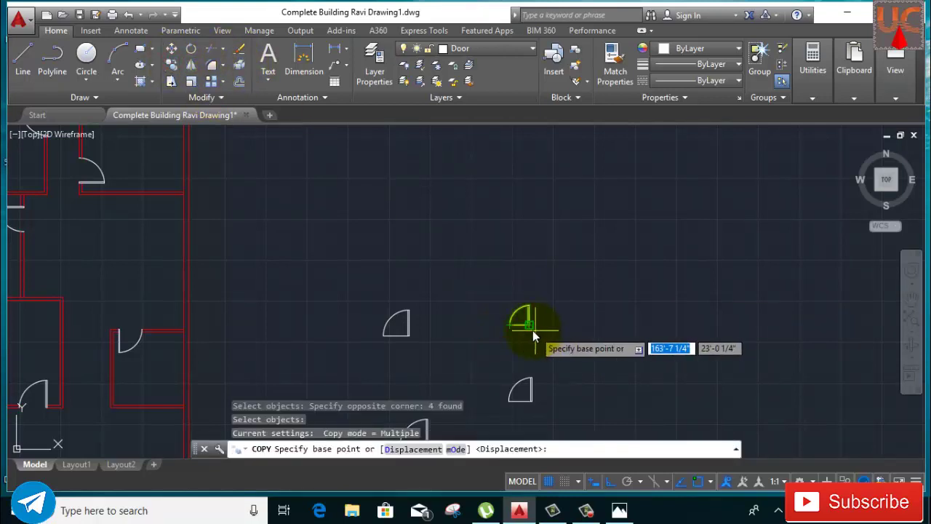
click(530, 331)
mouse_move(333, 170)
middle_down()
mouse_move(430, 316)
mouse_move(654, 509)
middle_up()
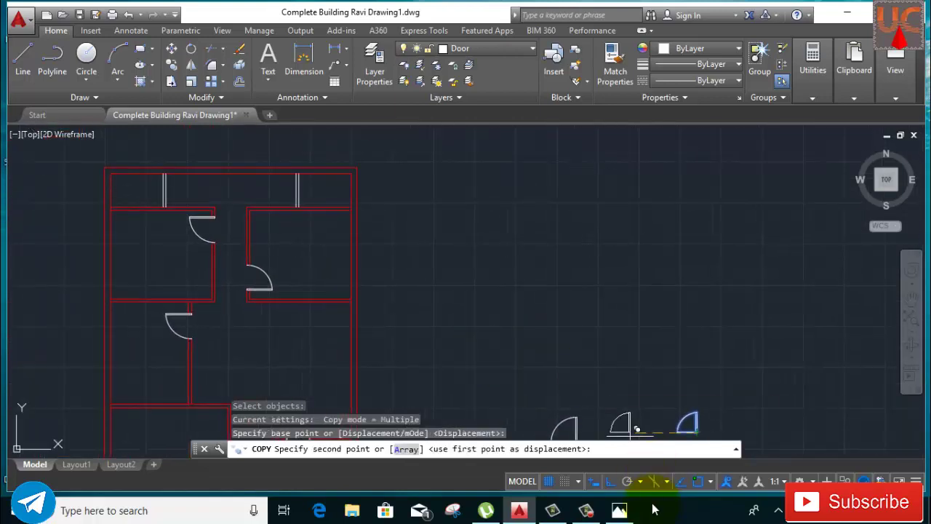
click(609, 483)
scroll(342, 218, up, 3)
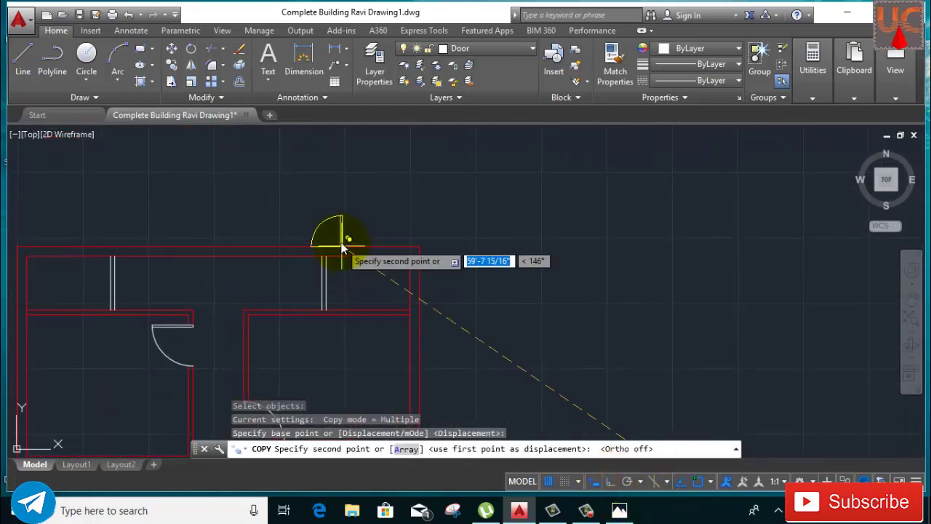
scroll(302, 217, up, 1)
click(302, 213)
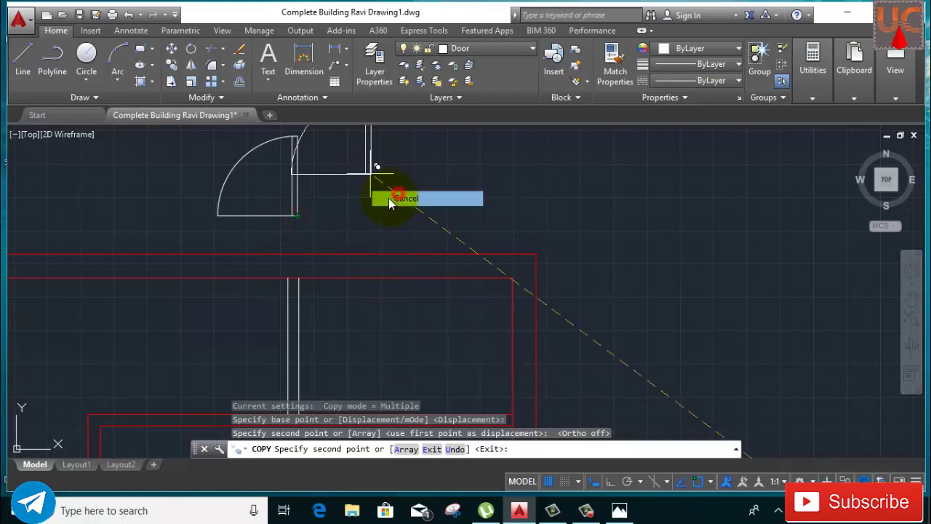
key(Escape)
Step: Window-select the copied door sitting above the top wall
middle_drag(389, 198, 395, 246)
click(348, 138)
click(209, 251)
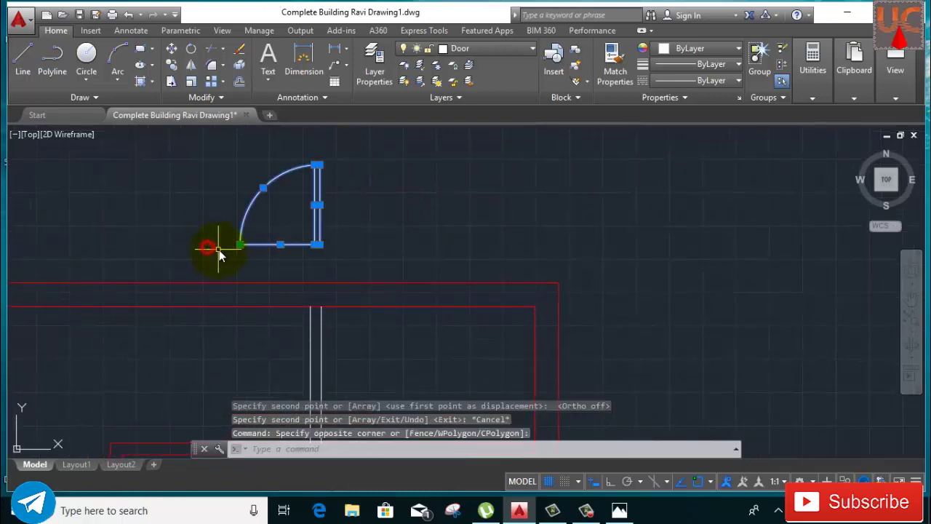
Step: Rotate the copied door 90° about its corner, then mirror it and erase the original
click(192, 51)
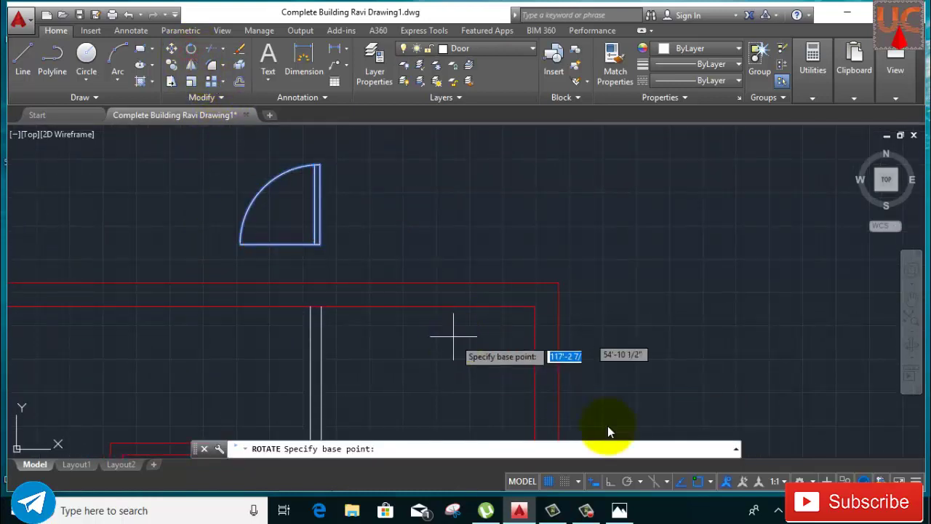
click(322, 247)
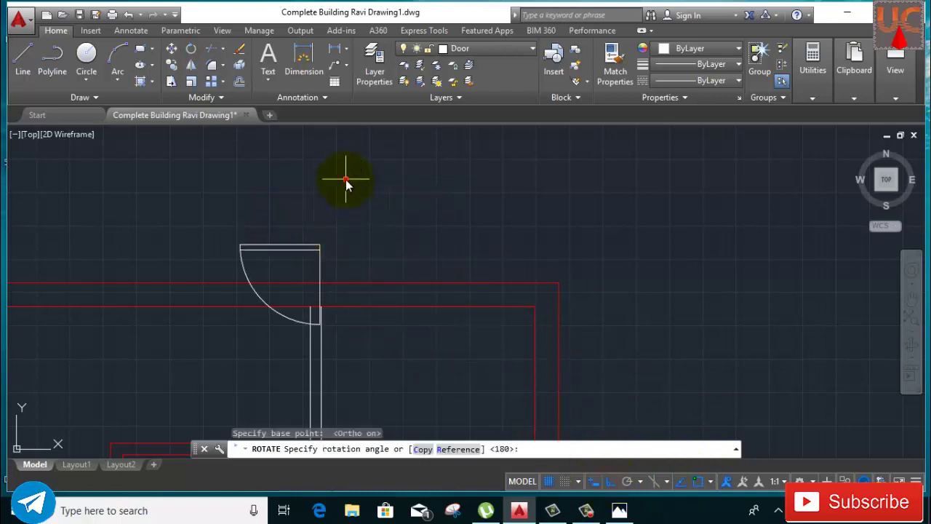
click(346, 180)
click(191, 218)
click(345, 327)
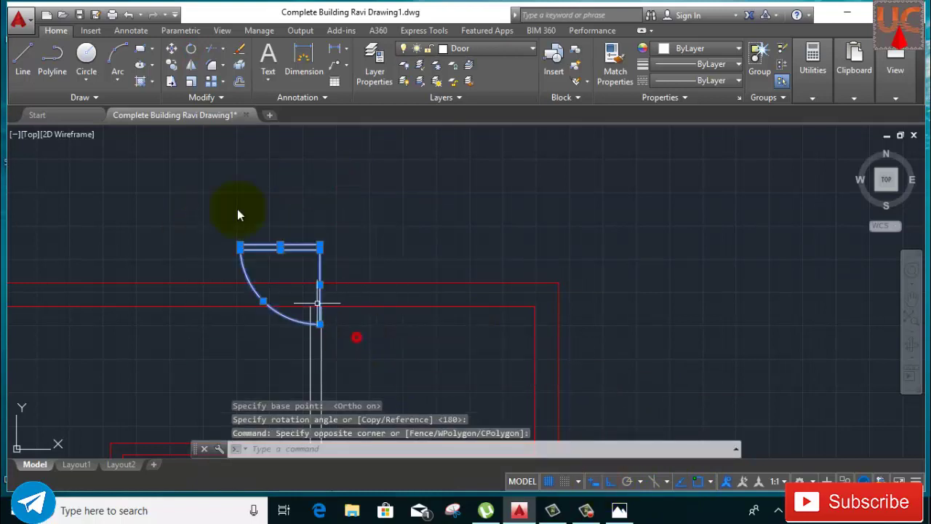
click(190, 67)
click(322, 247)
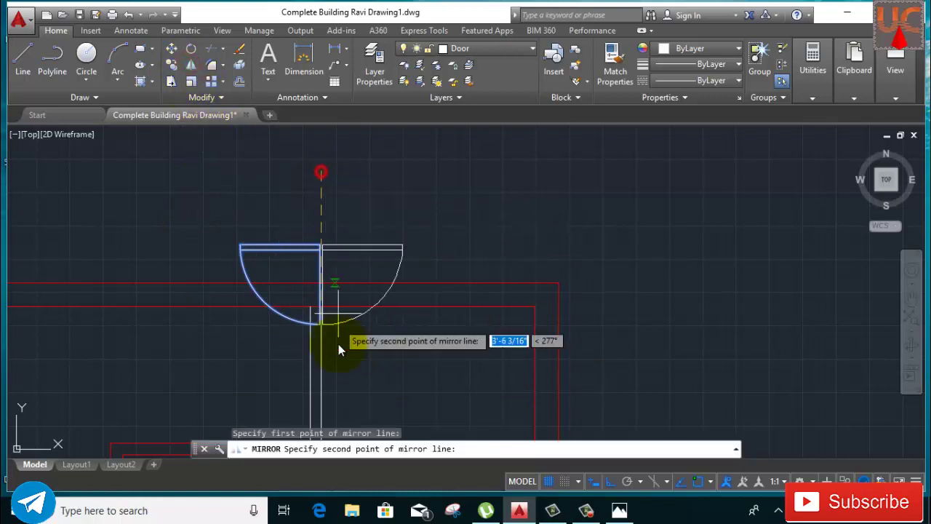
click(337, 387)
click(370, 422)
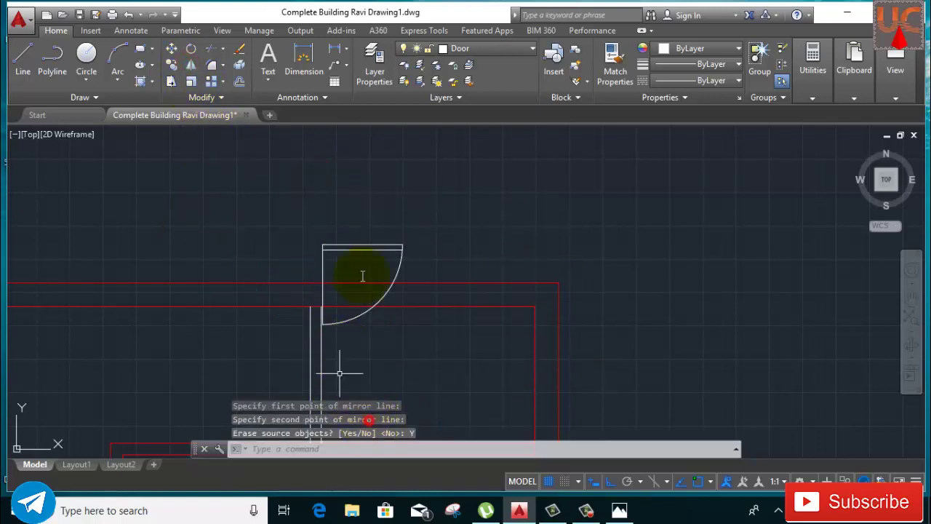
Step: Move the mirrored door by its top-left corner into the top wall's opening, Ortho off
click(307, 206)
click(430, 338)
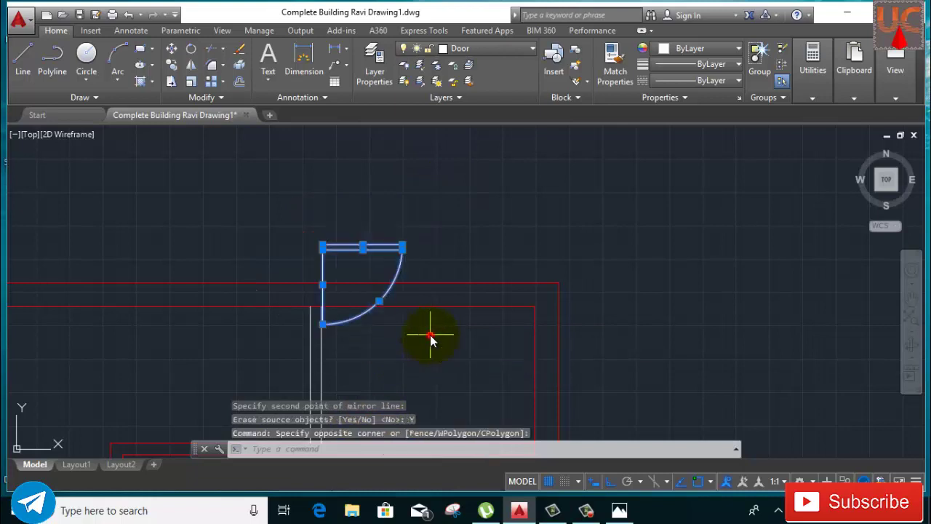
click(173, 48)
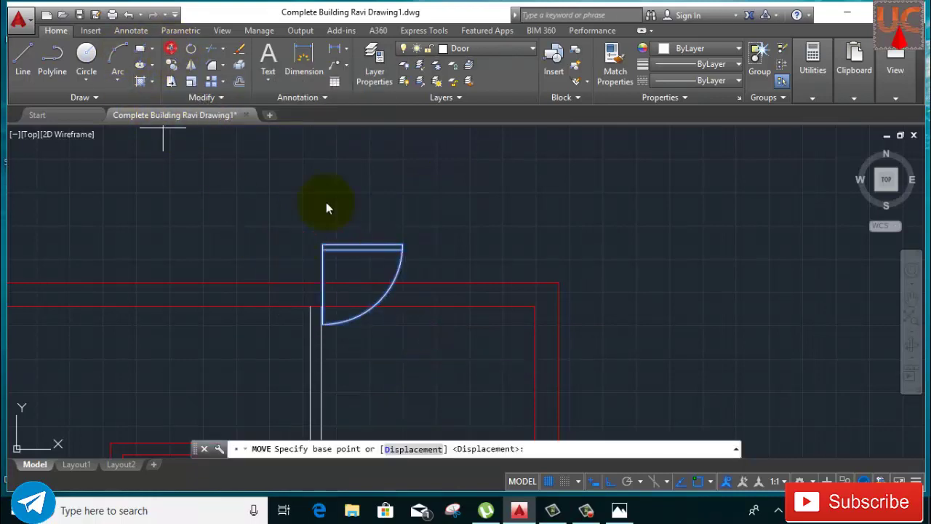
scroll(335, 250, up, 4)
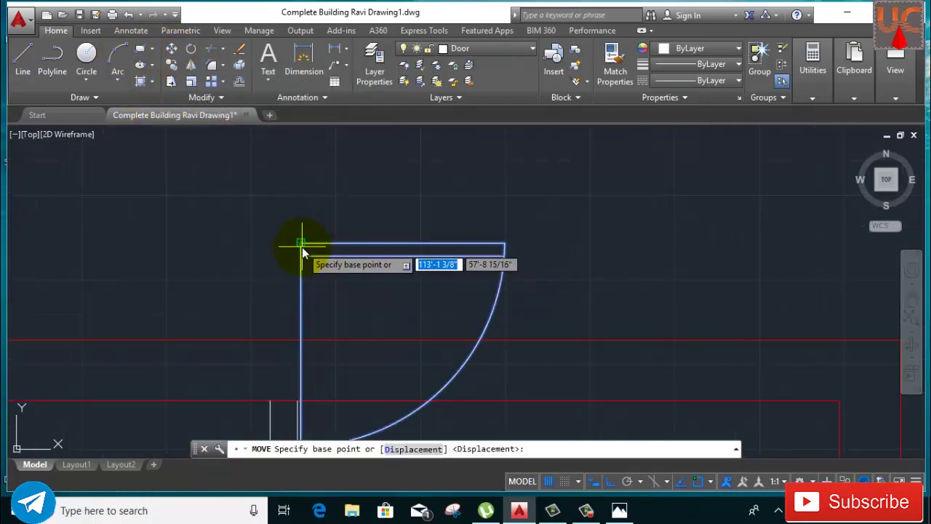
click(301, 247)
middle_drag(311, 371, 348, 224)
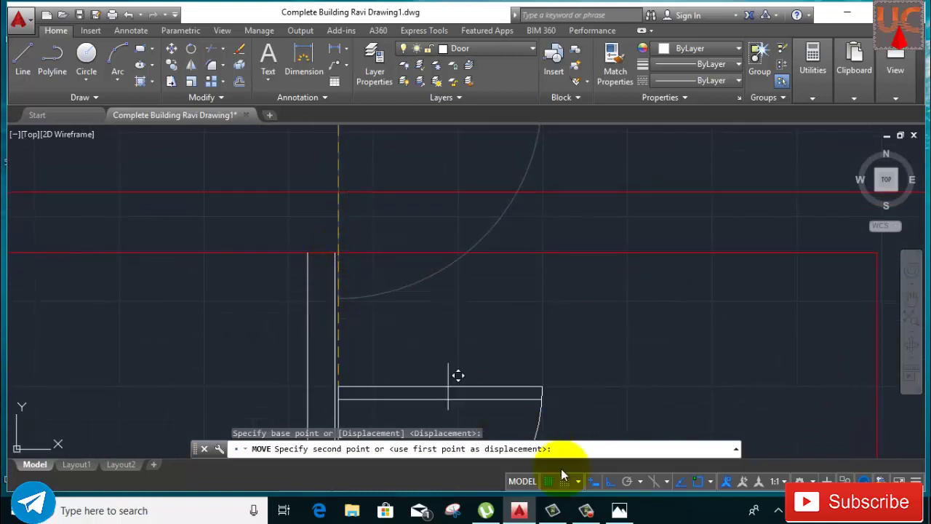
click(610, 481)
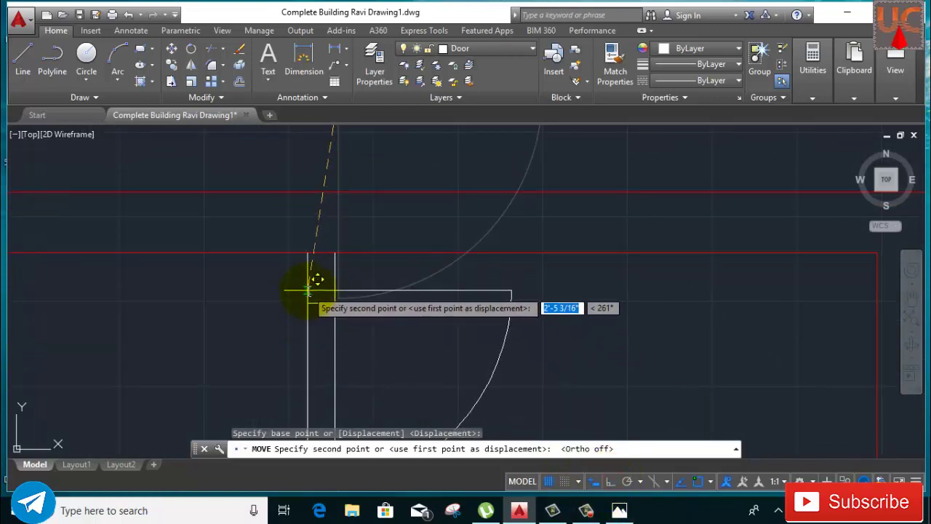
click(307, 291)
scroll(429, 248, down, 4)
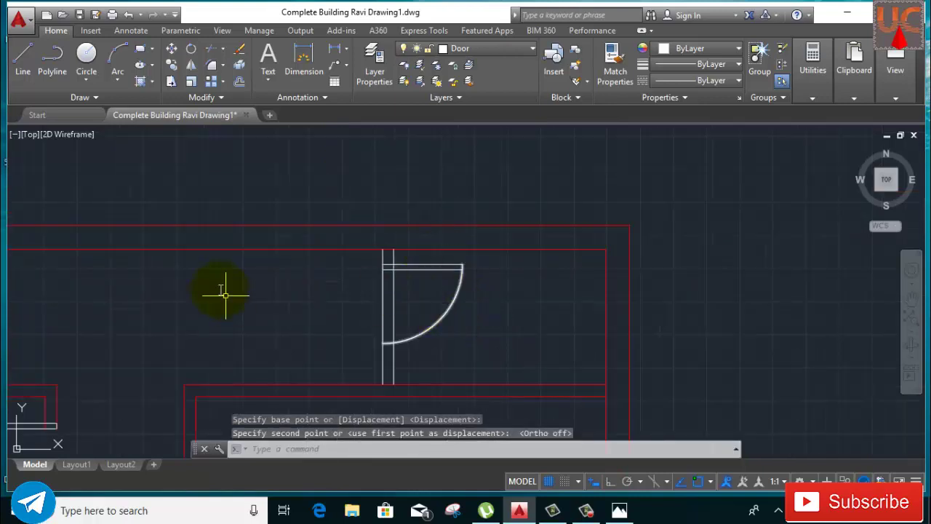
click(208, 51)
Step: Trim away the wall lines crossing the first new door opening
key(Return)
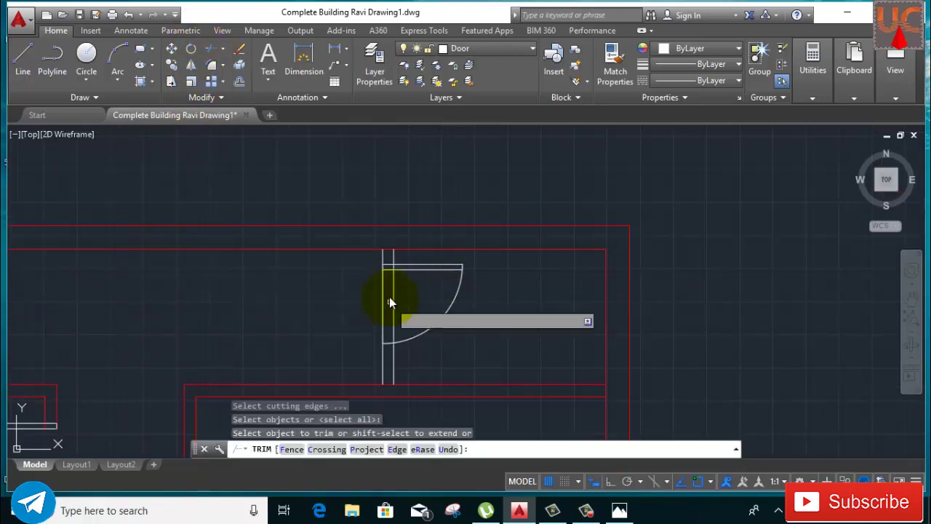
drag(397, 297, 378, 297)
scroll(381, 267, up, 3)
click(395, 282)
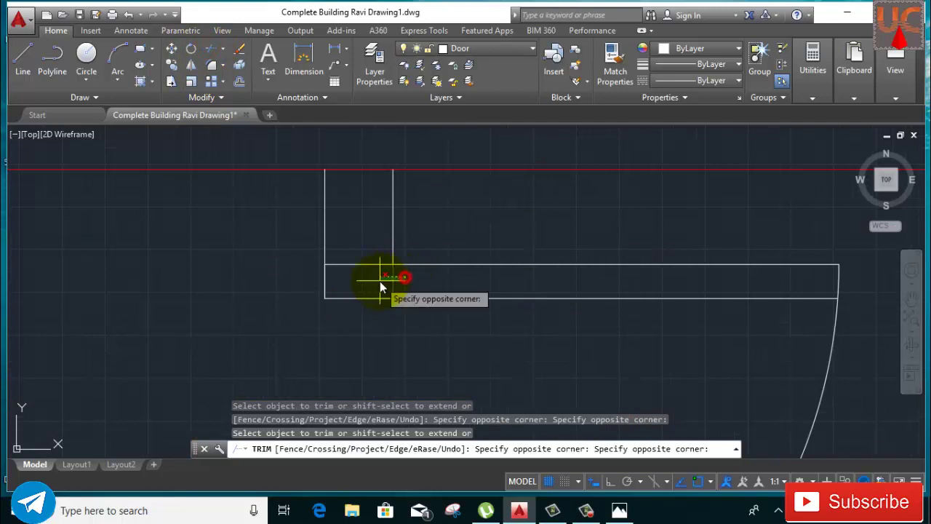
scroll(401, 303, down, 3)
mouse_move(401, 302)
middle_down()
mouse_move(399, 318)
mouse_move(360, 248)
middle_up()
right_click(428, 247)
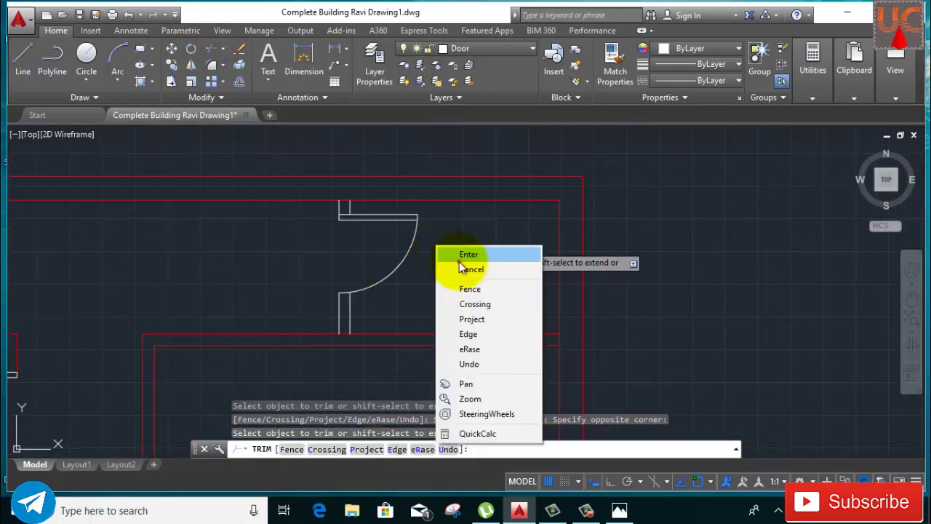
click(457, 256)
Step: Mirror the door across the room's vertical centreline, keeping the original
click(321, 190)
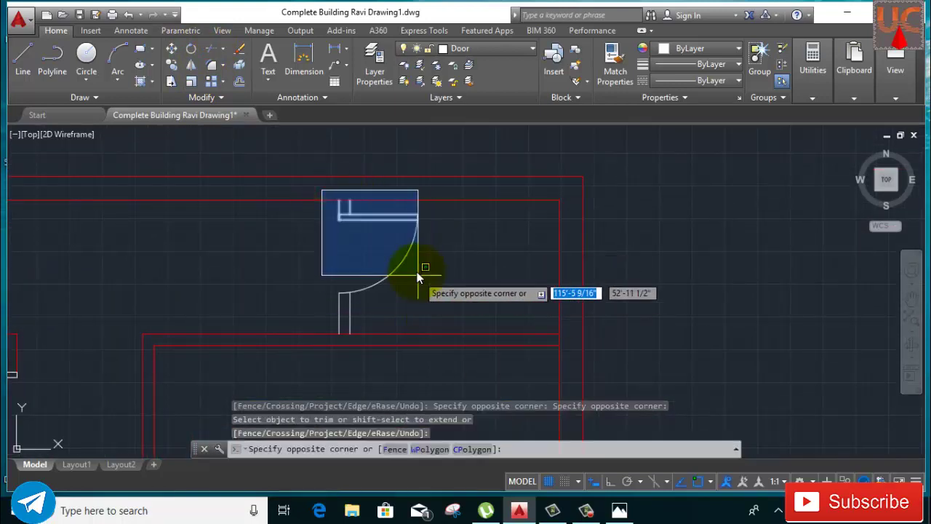
click(431, 194)
scroll(291, 226, up, 2)
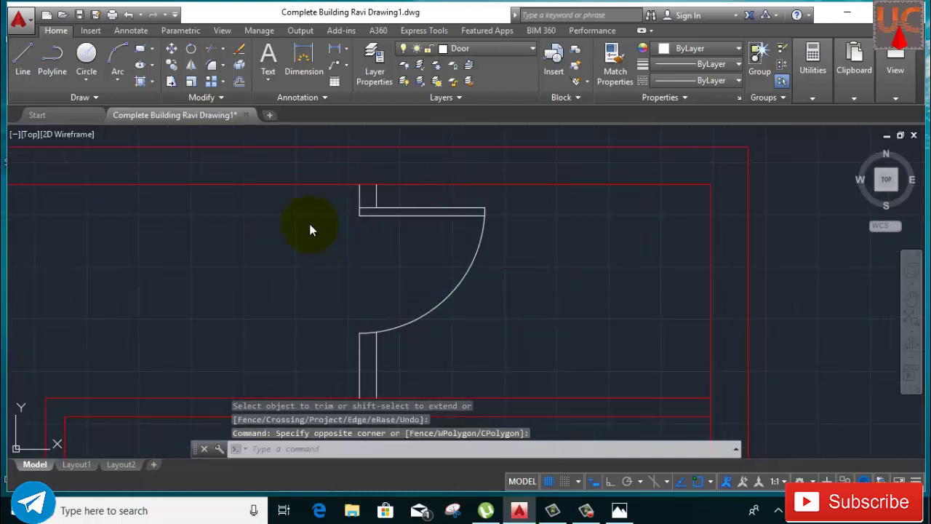
click(461, 328)
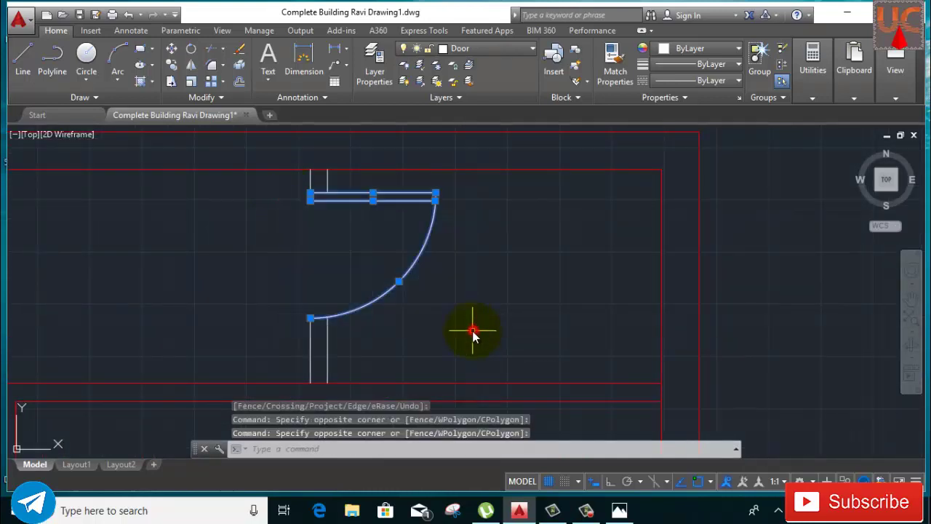
scroll(472, 329, down, 3)
click(188, 66)
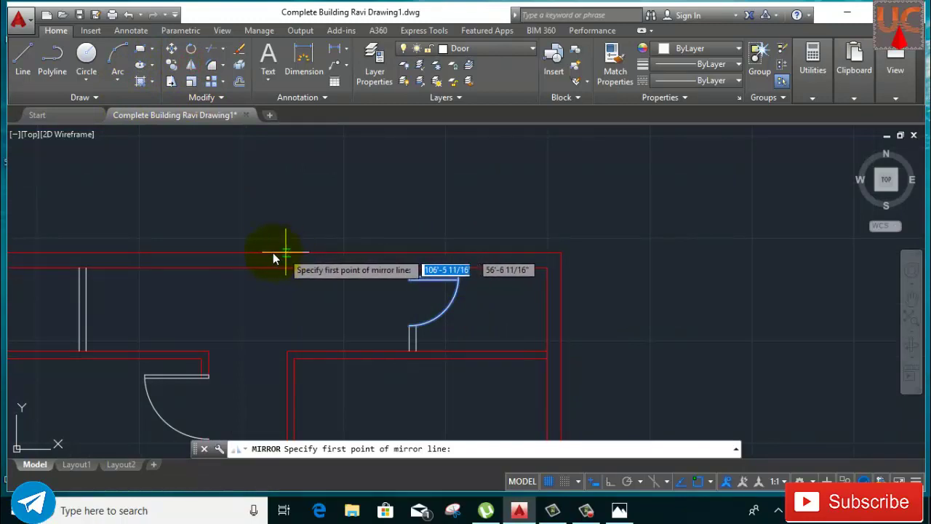
click(244, 252)
click(245, 155)
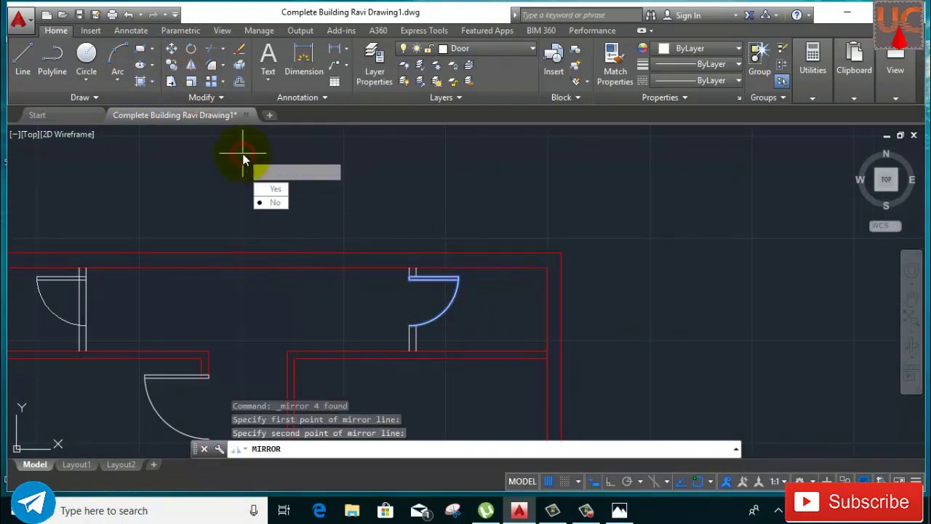
key(Return)
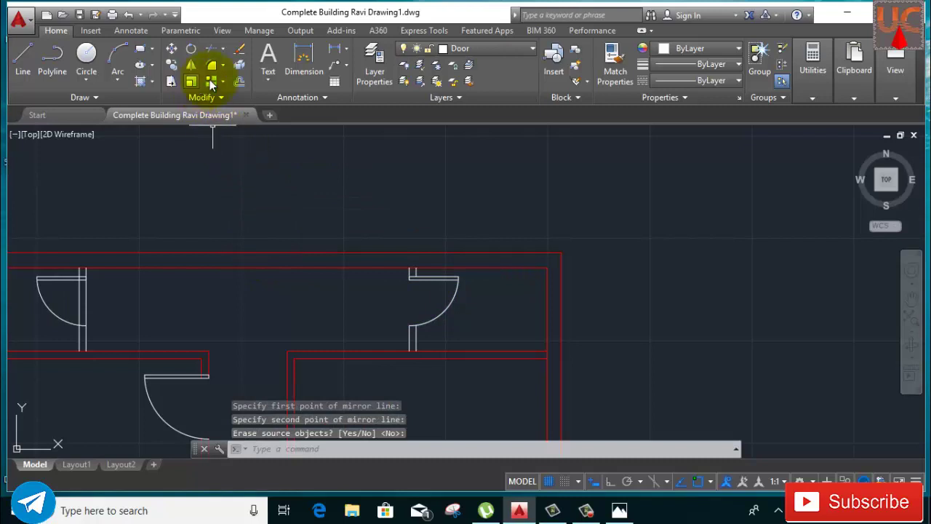
Step: Trim the wall lines crossing the mirrored door's new opening
click(209, 50)
key(Return)
scroll(102, 292, up, 3)
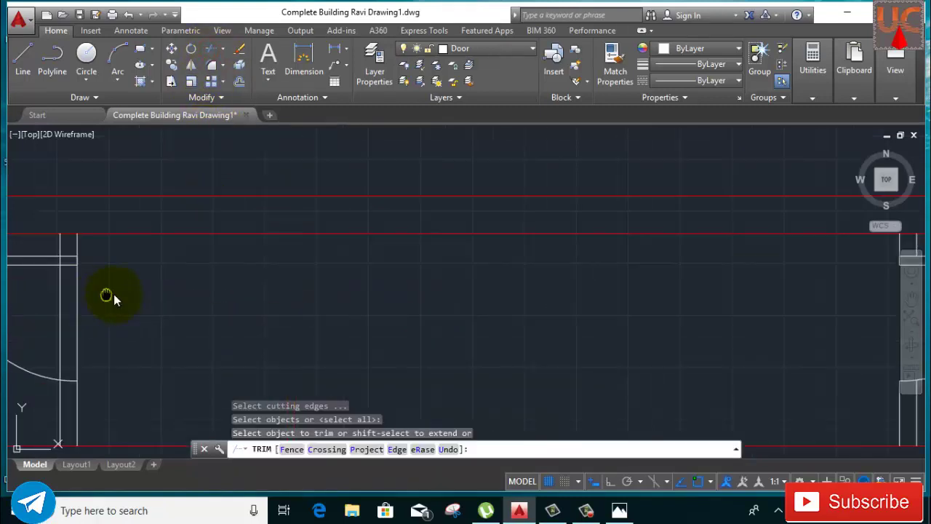
middle_drag(109, 296, 343, 275)
drag(343, 275, 249, 301)
scroll(303, 240, up, 4)
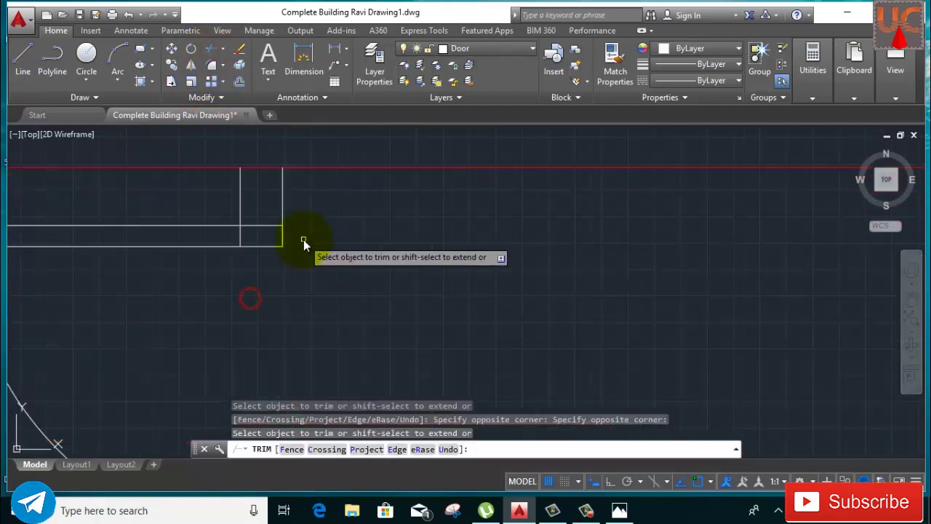
click(264, 233)
scroll(219, 241, down, 4)
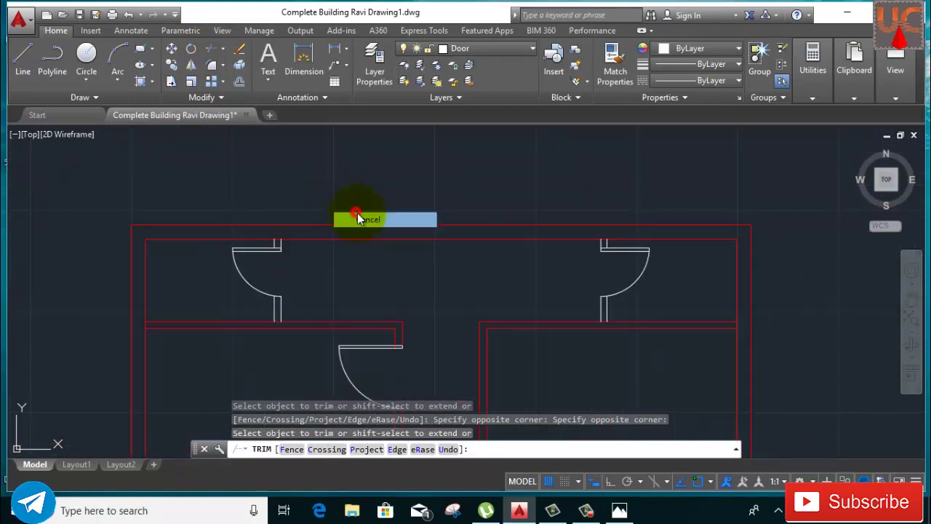
key(Escape)
scroll(442, 234, up, 3)
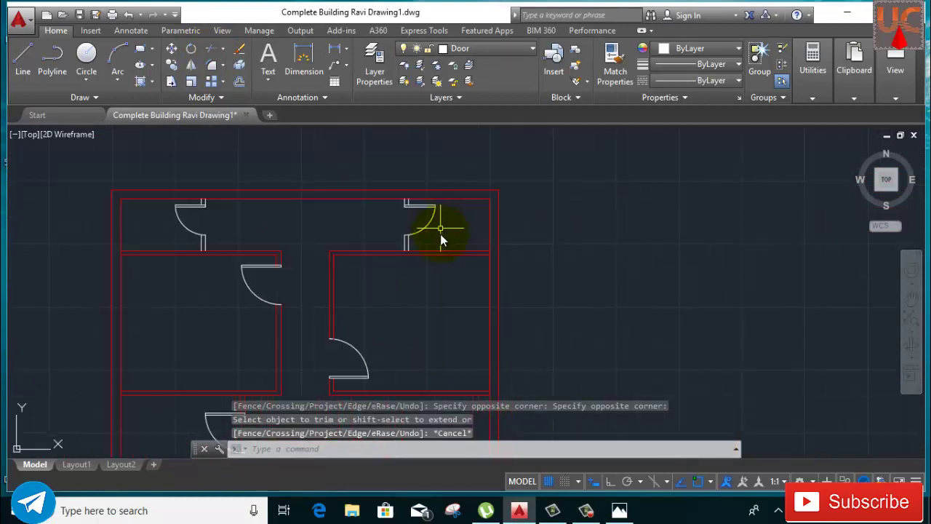
scroll(421, 219, up, 2)
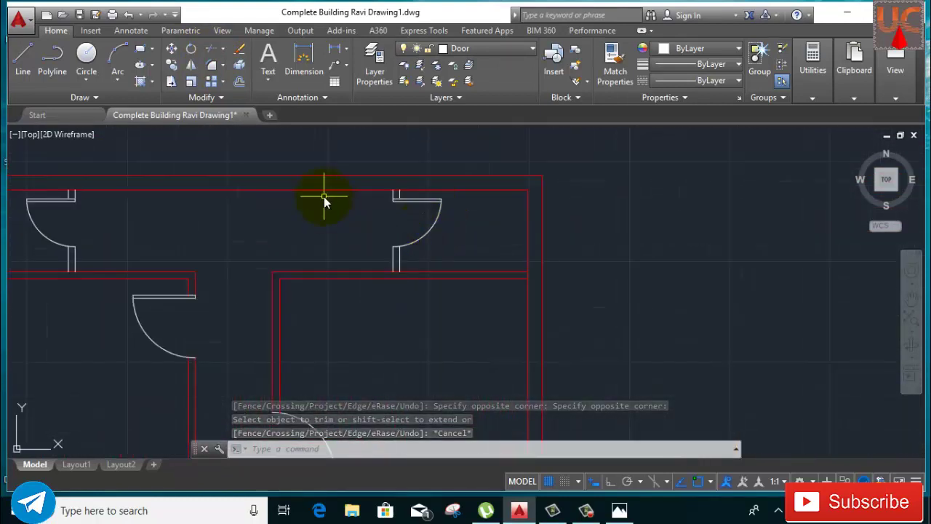
Step: Match the top door's white jamb lines to the red outer wall line's properties
click(609, 78)
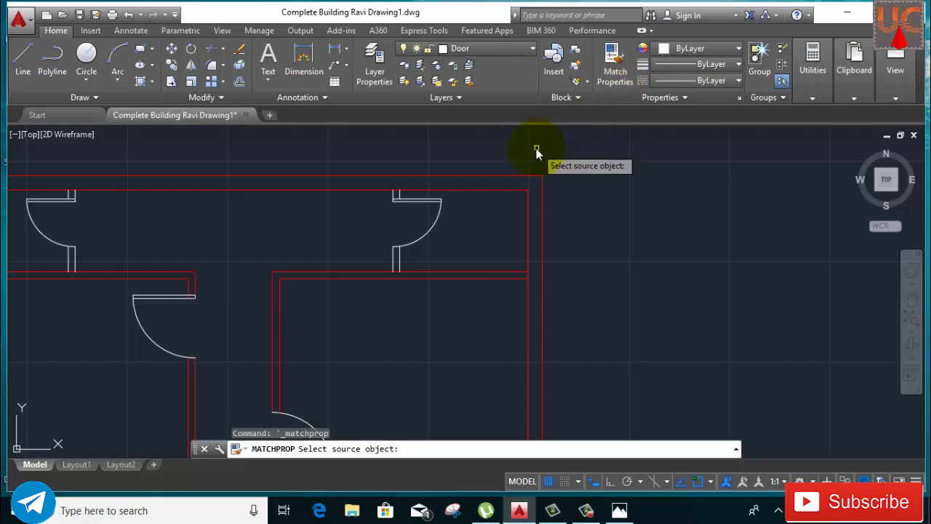
click(498, 177)
click(421, 260)
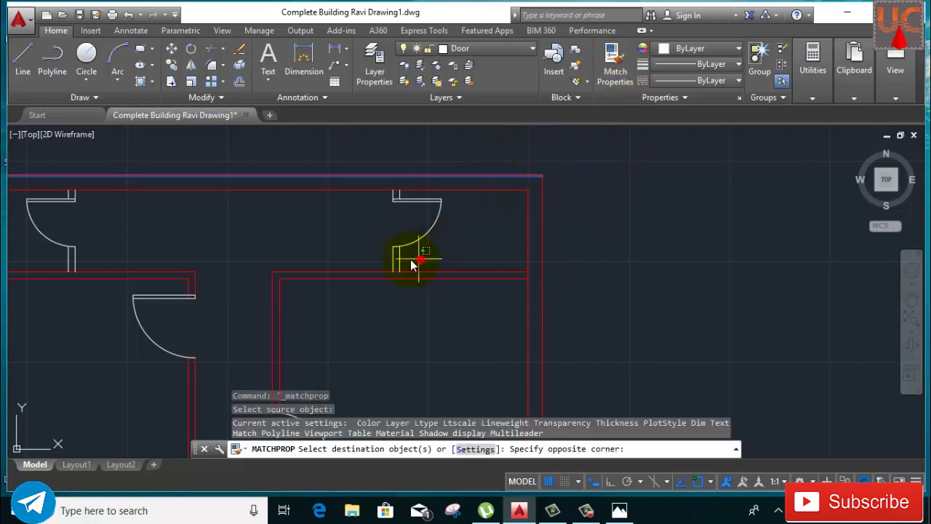
click(383, 262)
scroll(397, 204, up, 5)
click(421, 177)
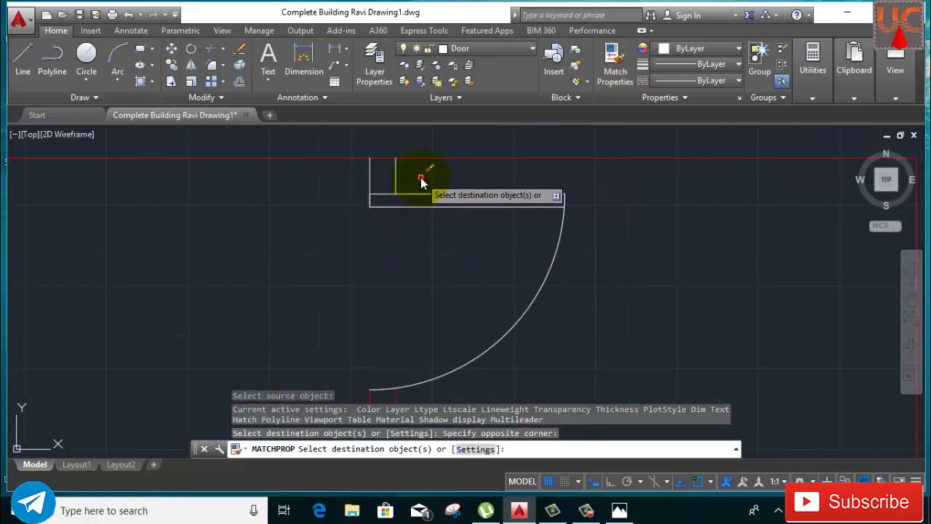
click(392, 220)
scroll(392, 214, down, 3)
Step: Give the left door's jamb lines the same red wall properties and finish matching
middle_drag(125, 230, 287, 245)
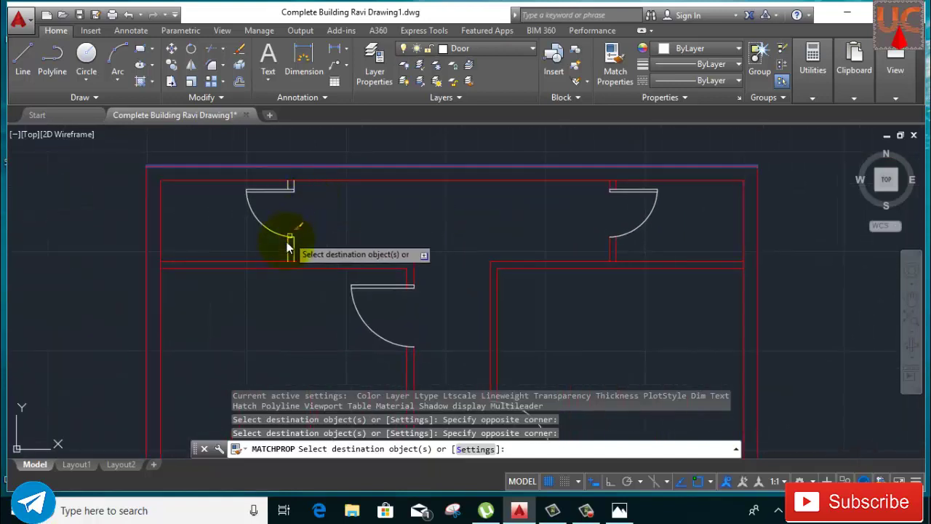
scroll(286, 245, up, 2)
click(336, 254)
click(250, 245)
mouse_move(598, 387)
middle_down()
mouse_move(339, 249)
mouse_move(306, 206)
middle_up()
scroll(300, 191, up, 2)
scroll(312, 225, down, 5)
right_click(329, 172)
click(361, 179)
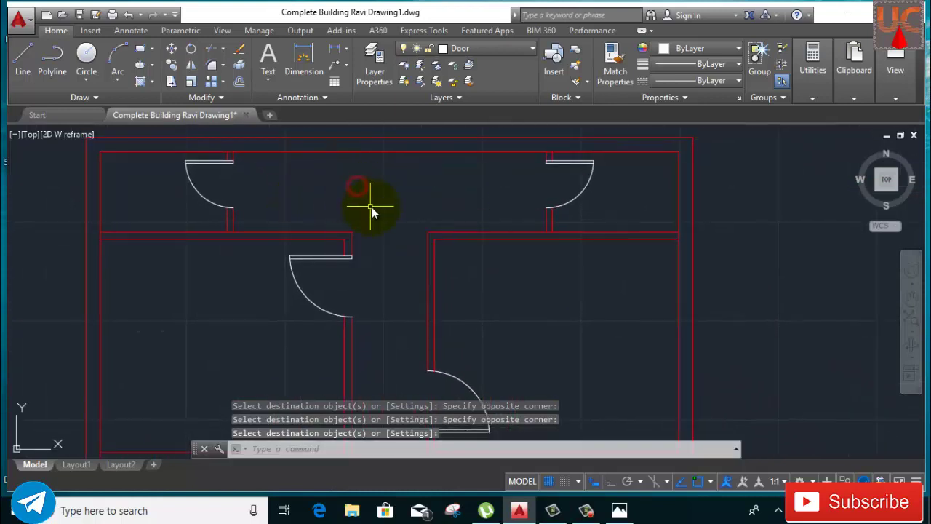
scroll(374, 209, down, 2)
middle_drag(442, 257, 419, 232)
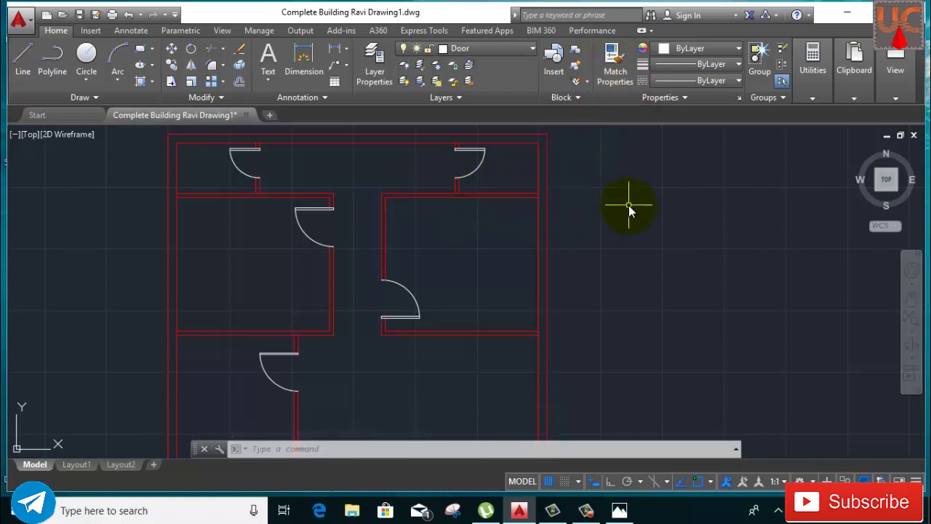
Step: Zoom out the plan, open sa.PNG in Photos, and advance to re.PNG's window-size chart
scroll(630, 211, down, 2)
middle_drag(643, 211, 524, 205)
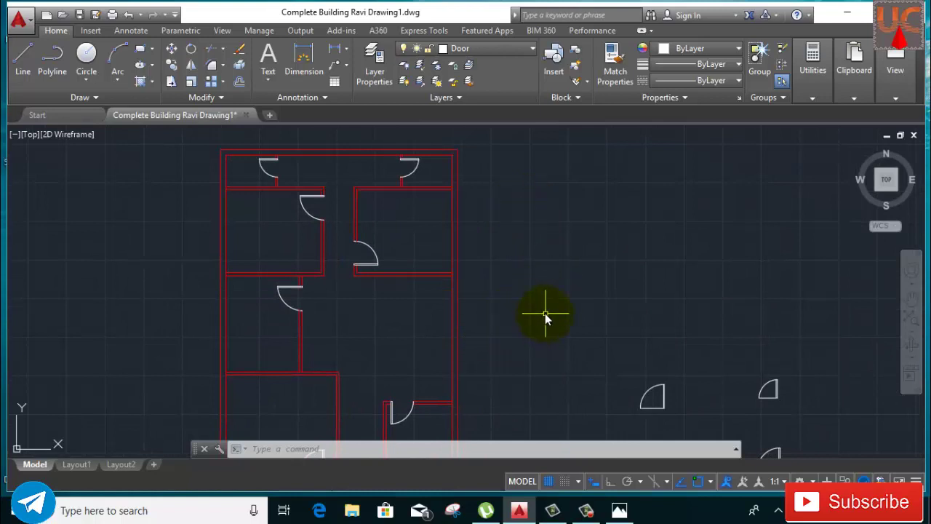
middle_drag(545, 314, 428, 195)
scroll(433, 196, down, 2)
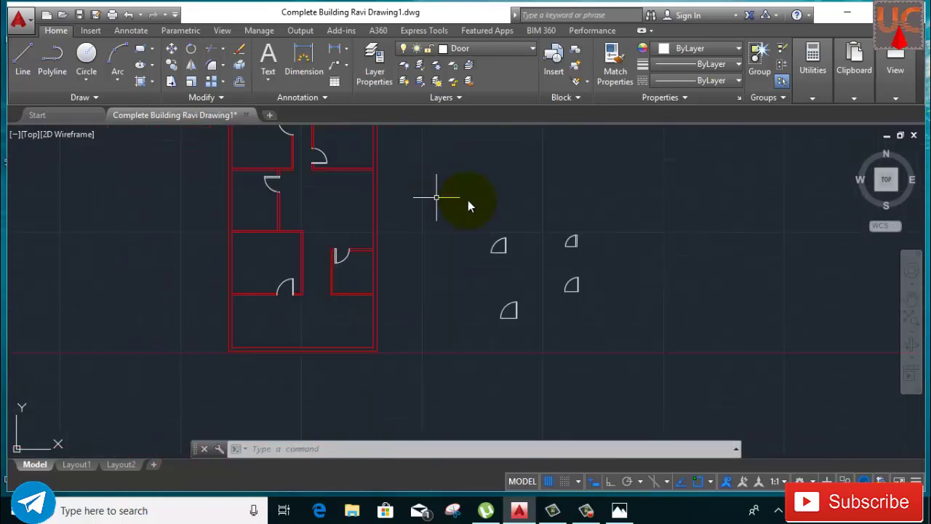
click(619, 510)
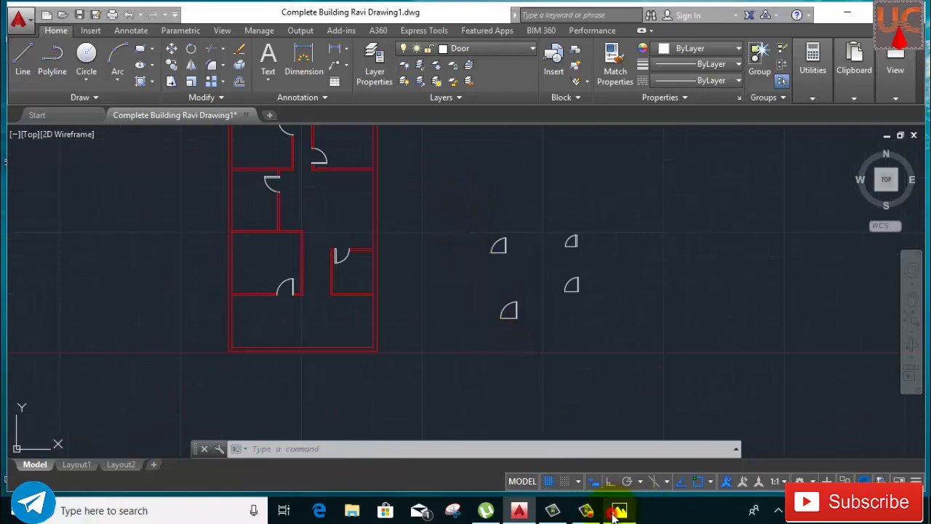
click(572, 280)
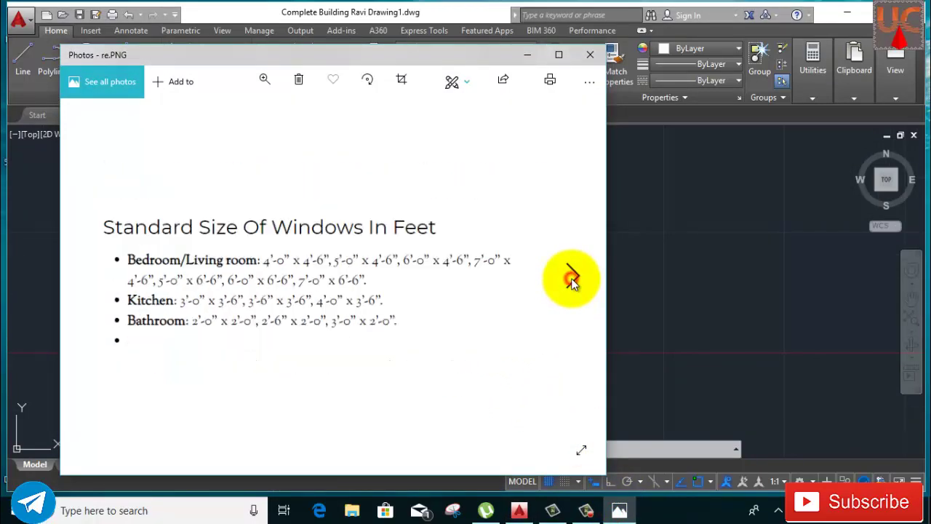
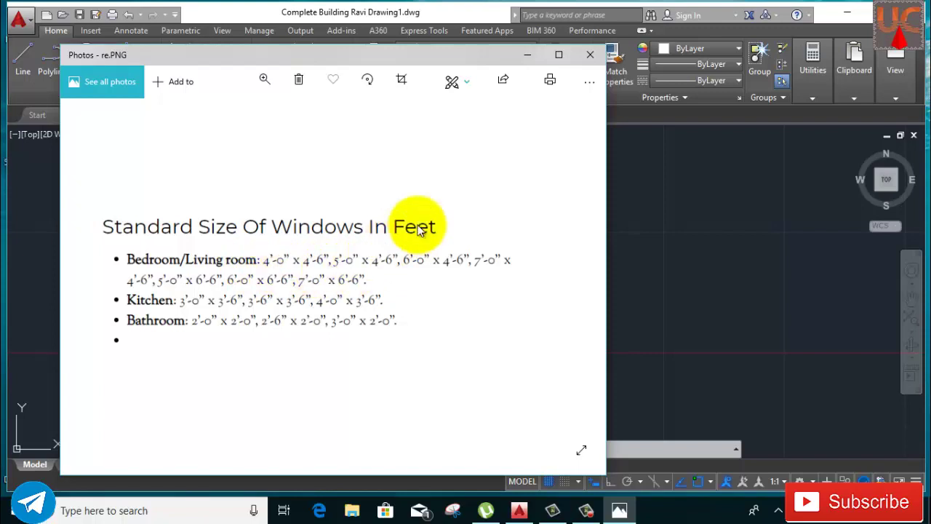
Step: Minimize the Photos window showing the standard window sizes reference re.PNG
click(526, 57)
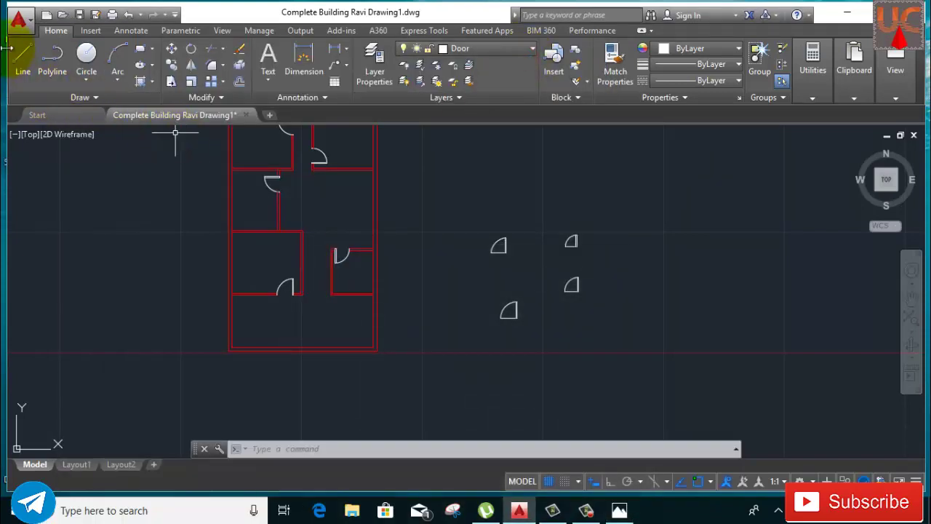
Step: Cancel the unwanted line and erase the stray short vertical line on the wall
scroll(299, 288, up, 5)
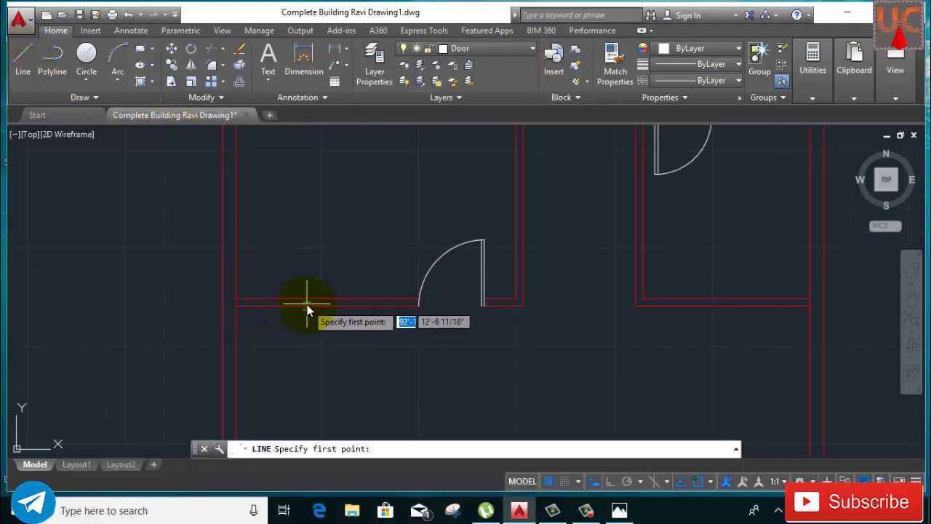
click(327, 301)
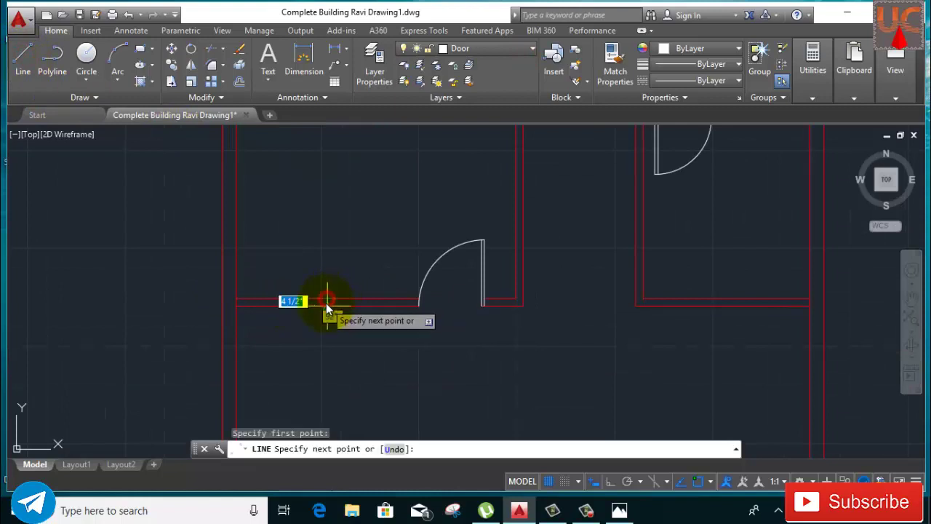
key(Escape)
scroll(360, 309, up, 6)
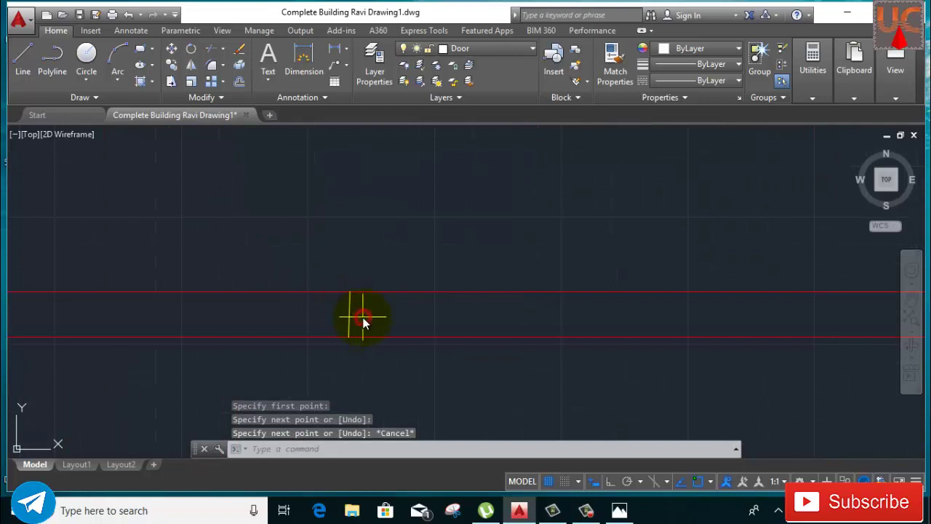
click(364, 323)
click(311, 312)
right_click(343, 240)
click(371, 245)
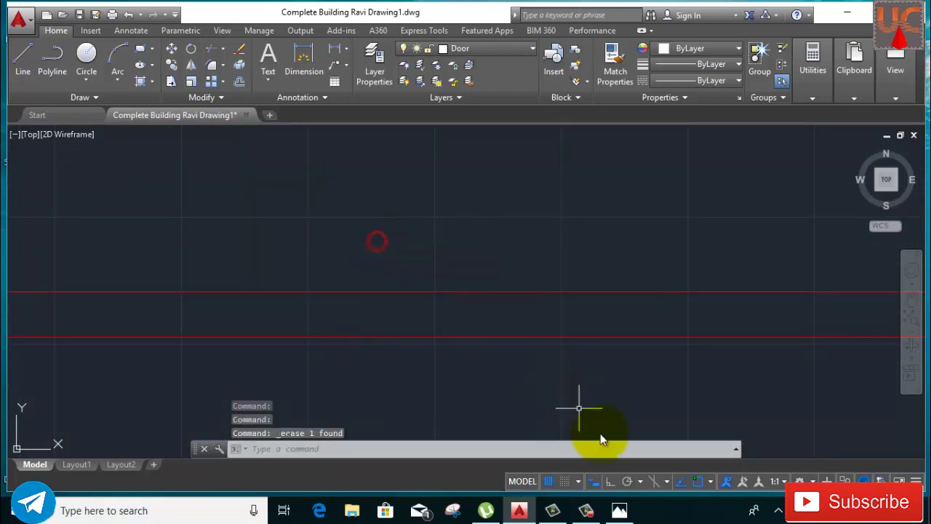
Step: With Ortho on, draw a short tick across the wall left of the door
click(610, 481)
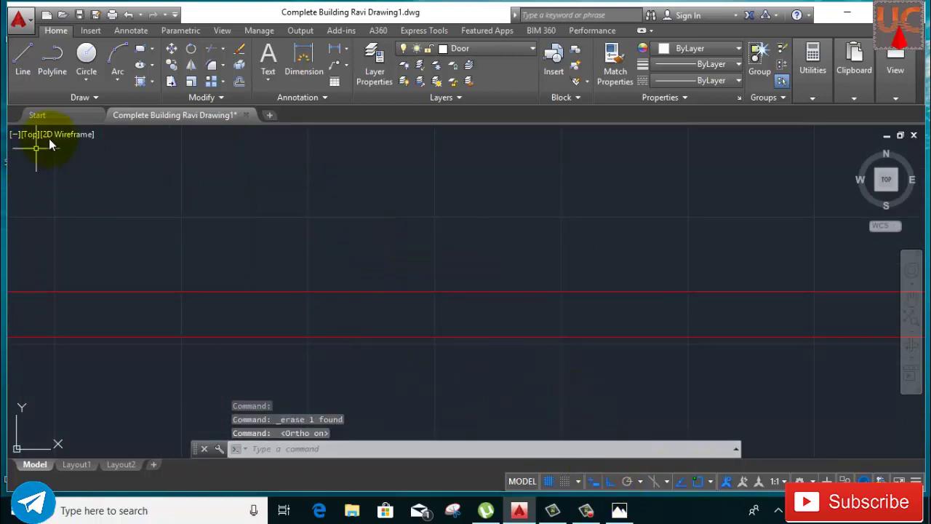
click(32, 76)
scroll(417, 298, down, 3)
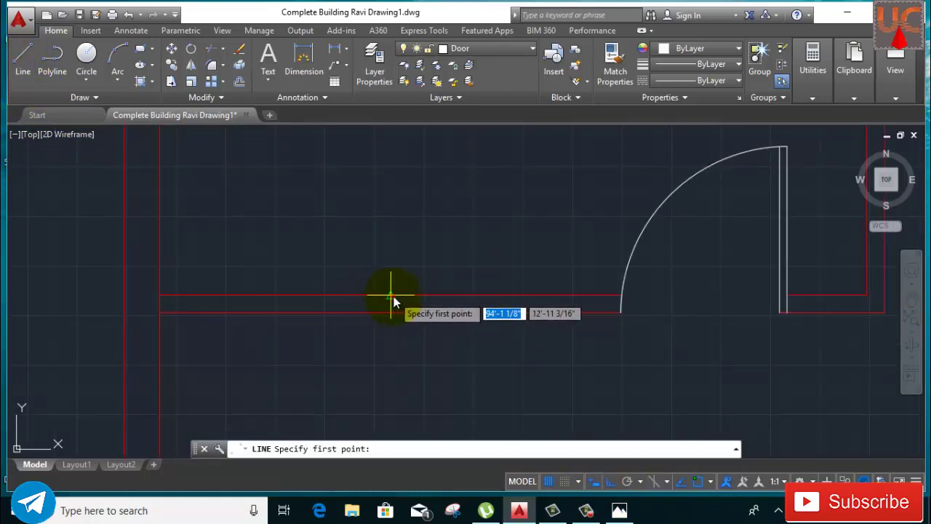
click(393, 296)
click(394, 314)
key(Escape)
scroll(435, 270, up, 3)
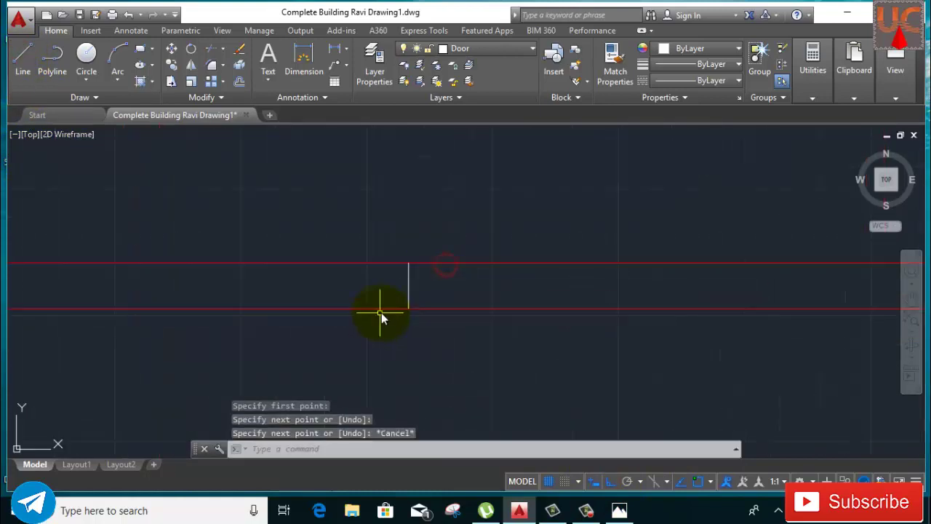
Step: Offset the tick 2.5' to the left twice to mark the window opening
click(452, 289)
click(354, 295)
scroll(327, 295, down, 3)
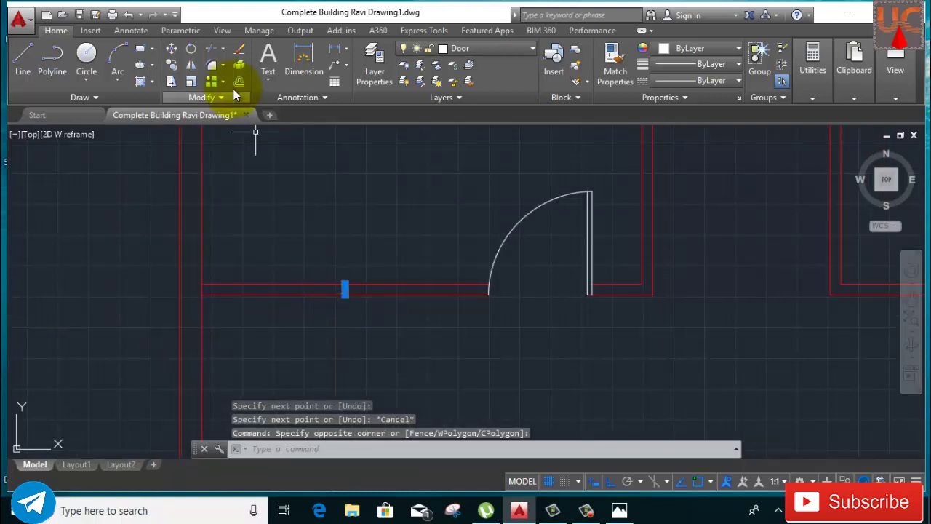
click(411, 214)
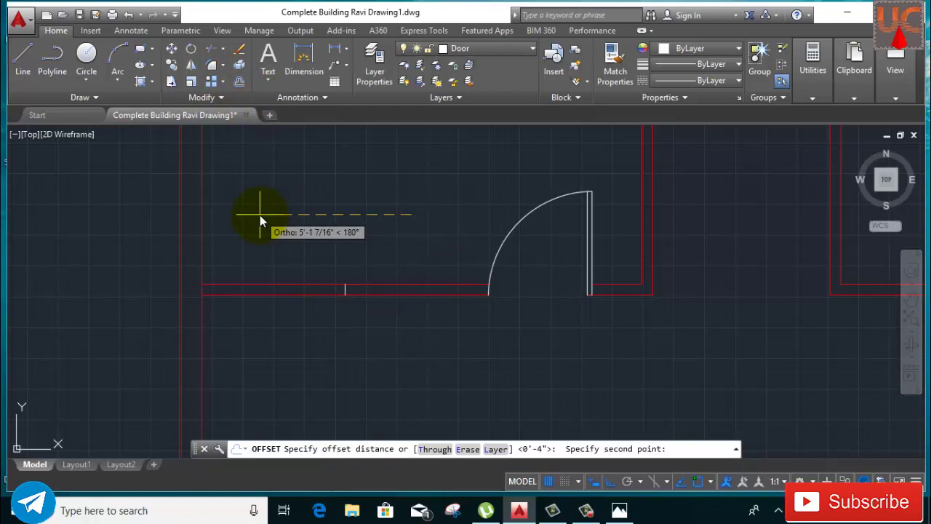
text(2.5')
key(Return)
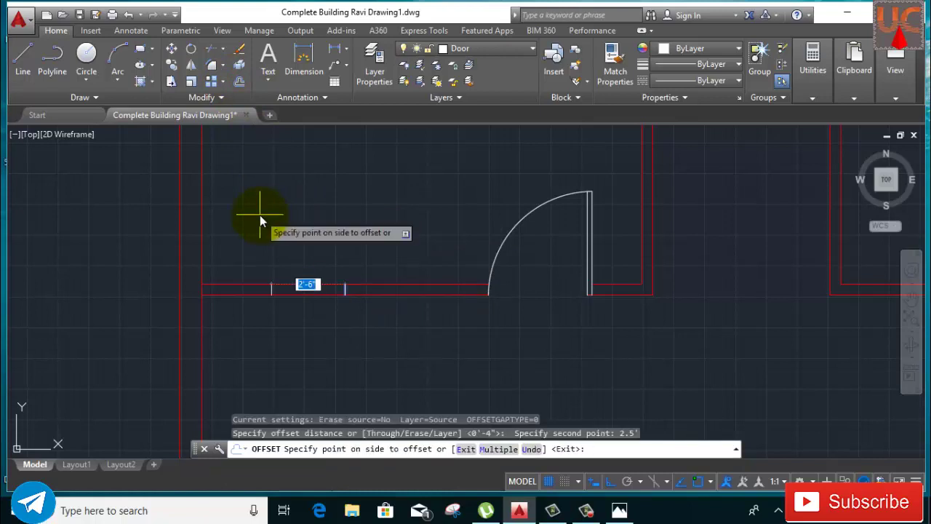
click(260, 214)
scroll(352, 284, up, 5)
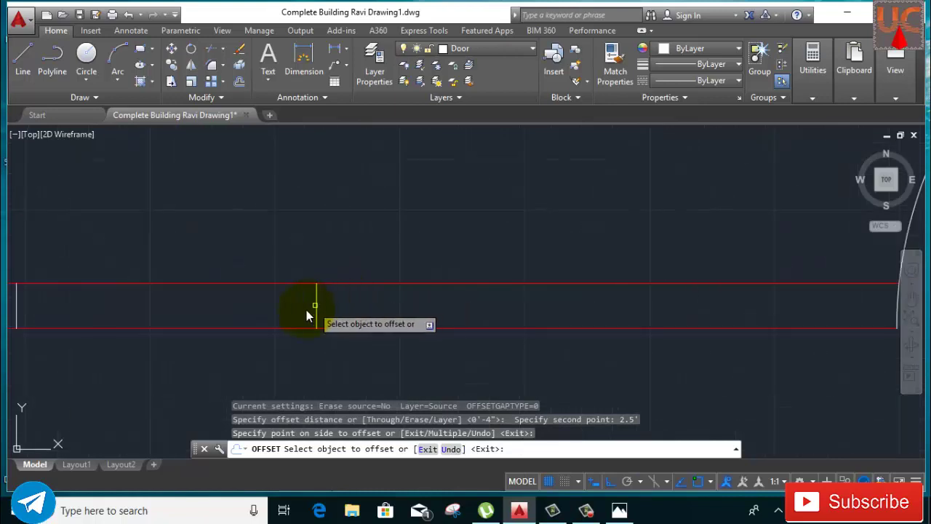
click(317, 309)
scroll(317, 309, down, 5)
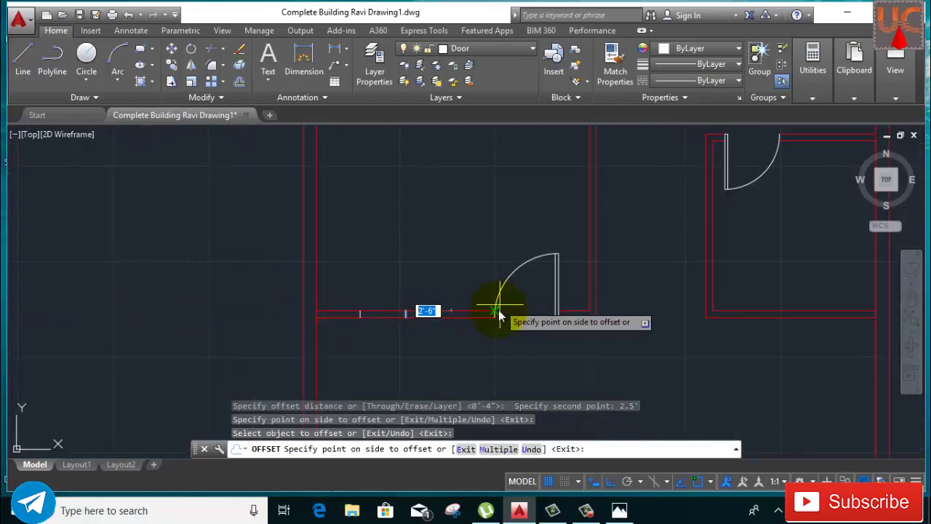
click(499, 309)
right_click(443, 265)
click(470, 287)
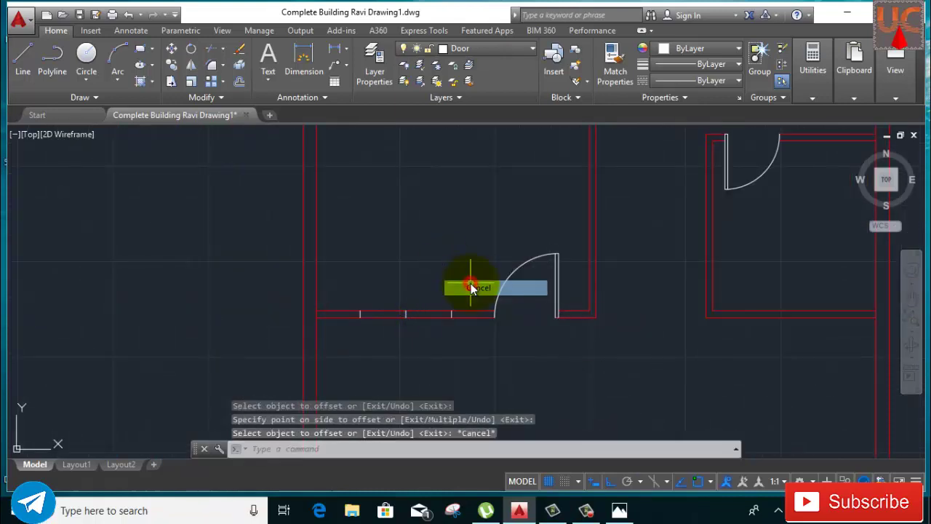
Step: Draw a line joining the rightmost and leftmost ticks across the opening
click(22, 58)
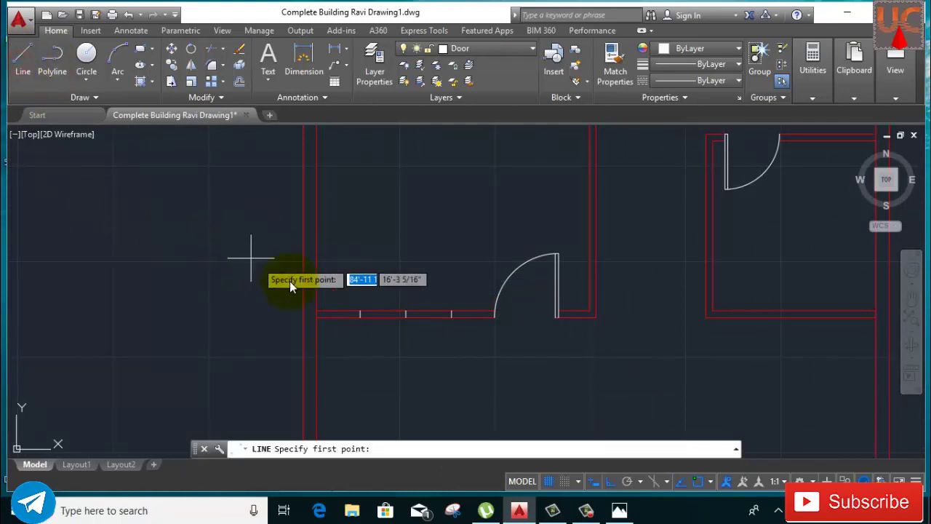
scroll(368, 309, up, 3)
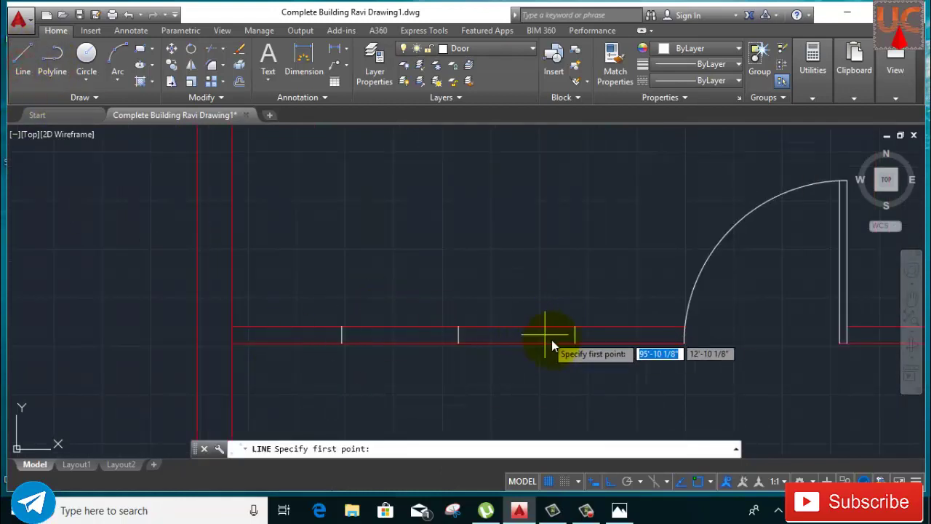
click(571, 336)
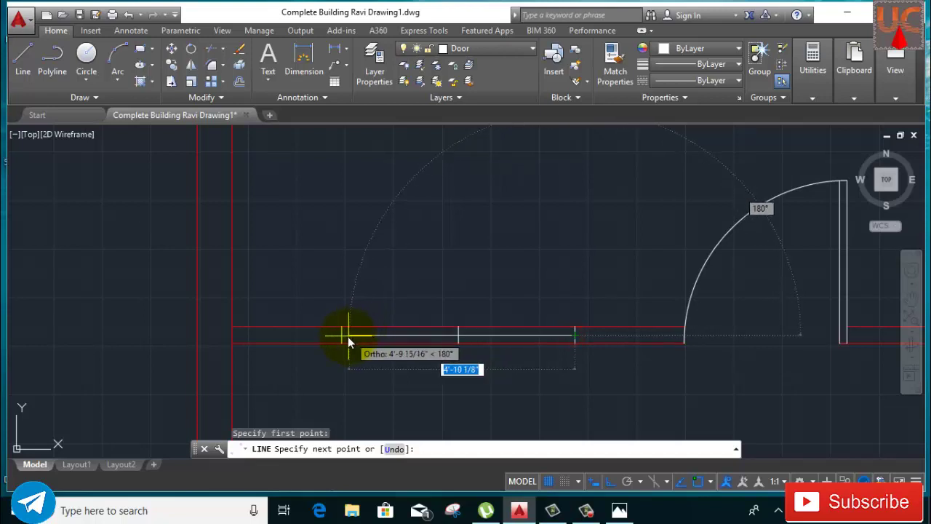
click(341, 335)
key(Escape)
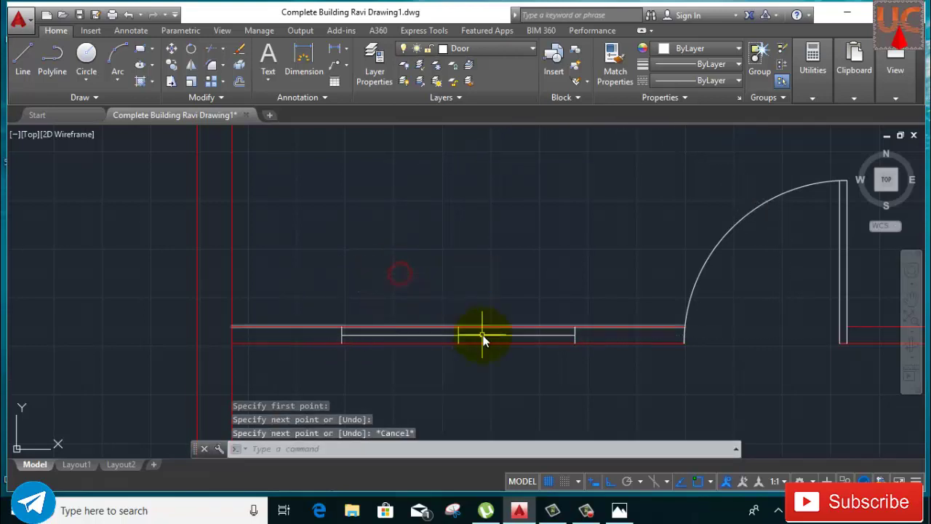
scroll(449, 340, up, 1)
Step: Offset two parallel copies of the window line at a distance of 1
click(437, 335)
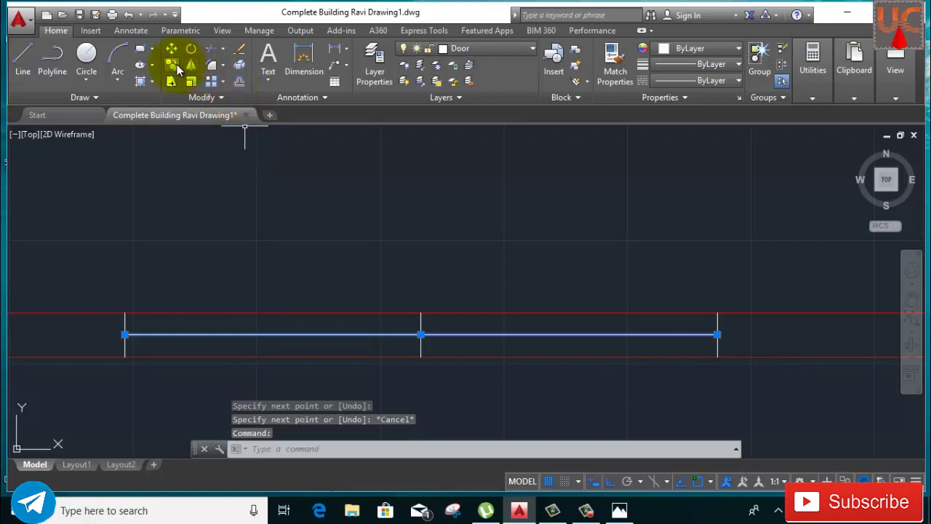
click(240, 83)
click(257, 387)
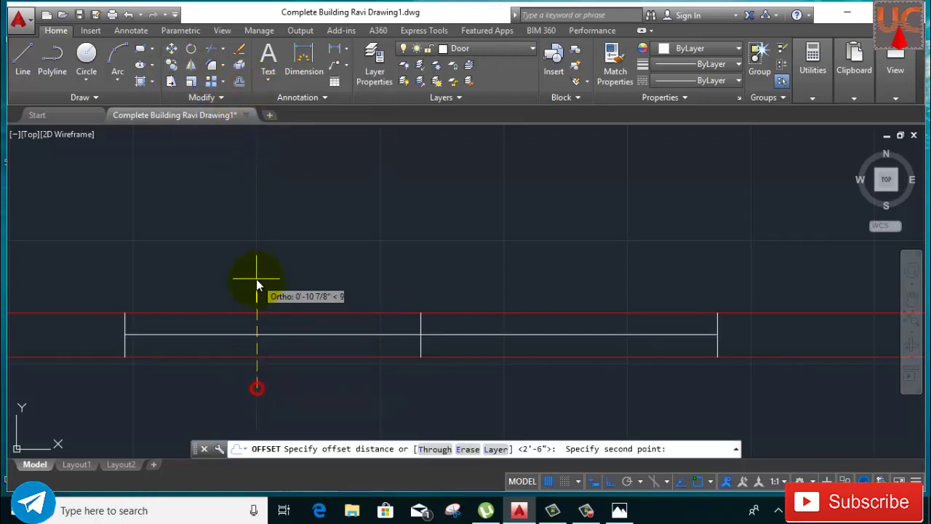
text(1)
key(Return)
click(256, 278)
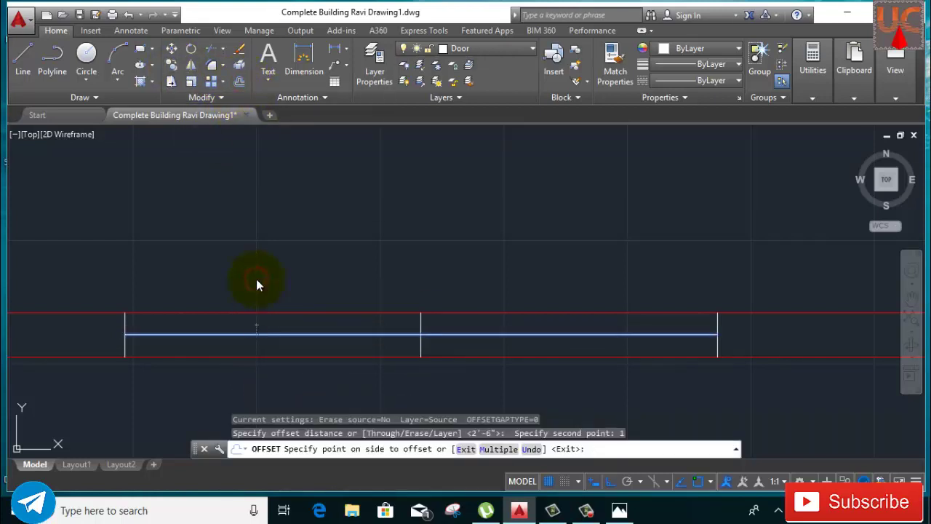
click(259, 334)
scroll(261, 386, down, 4)
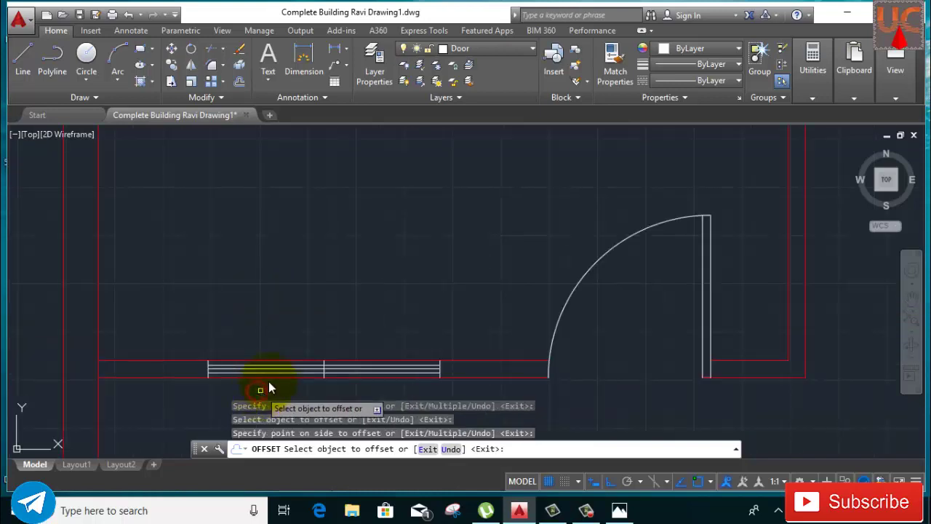
click(342, 309)
scroll(302, 387, up, 4)
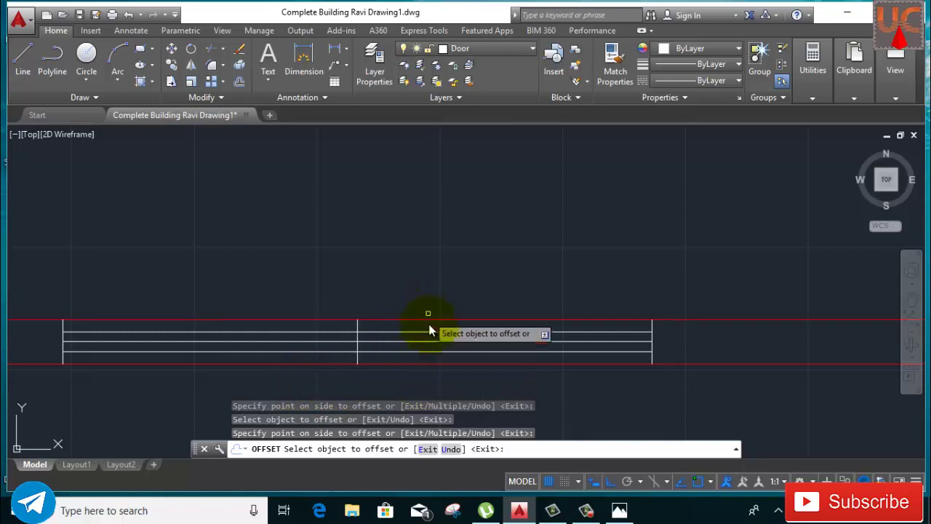
right_click(457, 261)
click(469, 255)
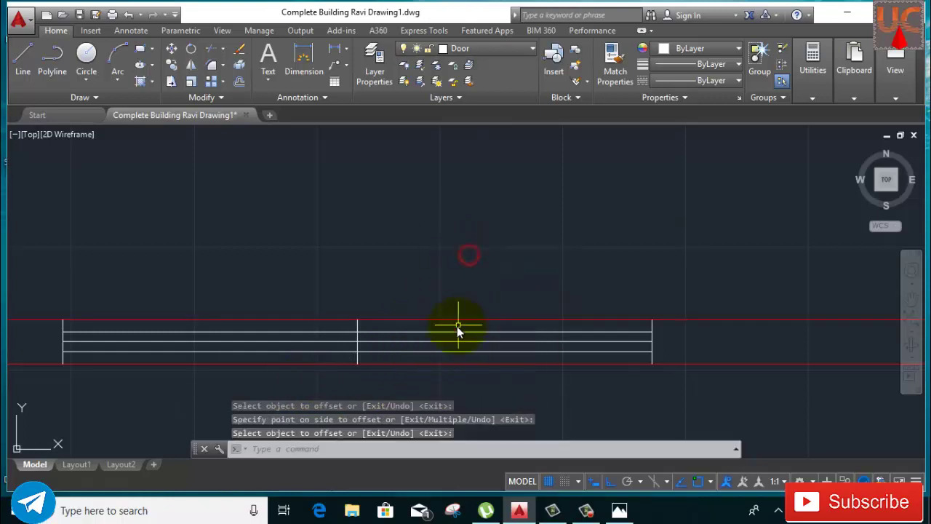
Step: Erase the two parallel copies made at distance 1
click(458, 331)
click(443, 352)
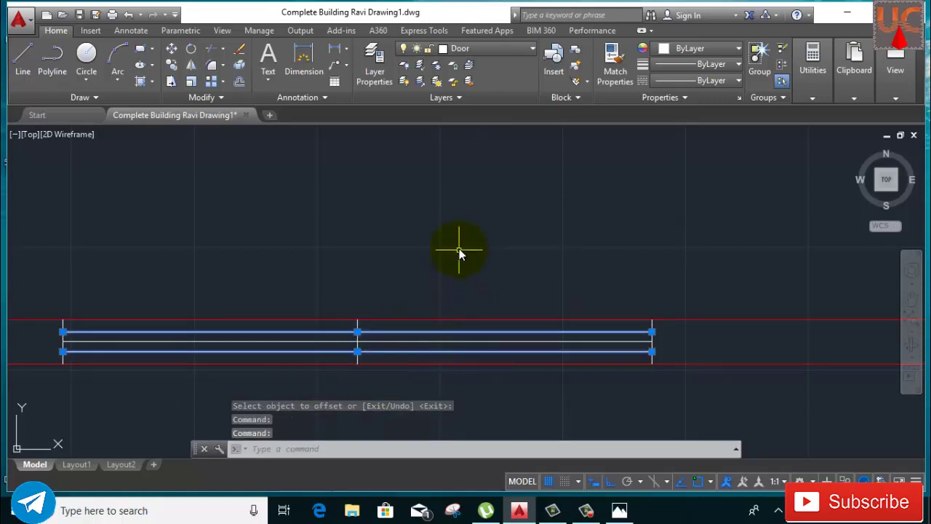
right_click(459, 252)
click(466, 266)
Step: Offset the middle window line 0.5 to create parallel lines in the opening
click(423, 340)
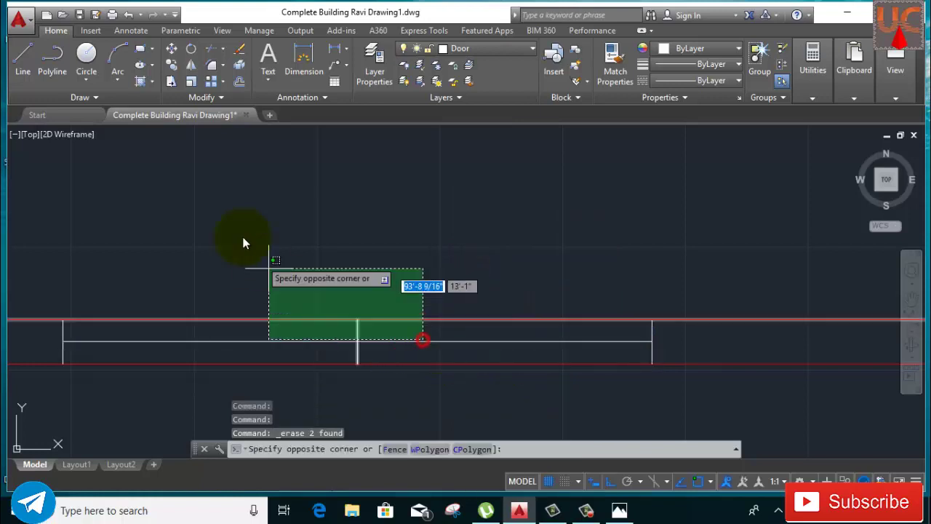
click(383, 331)
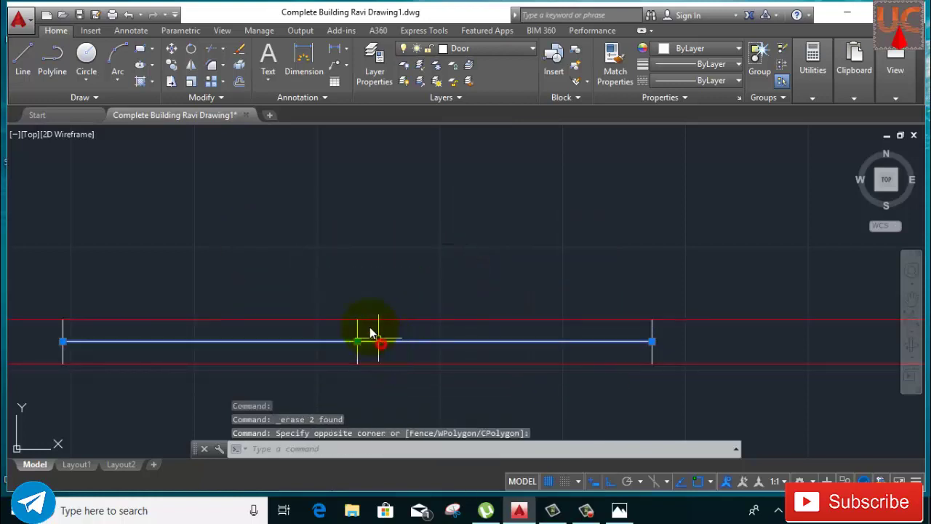
click(241, 82)
click(234, 371)
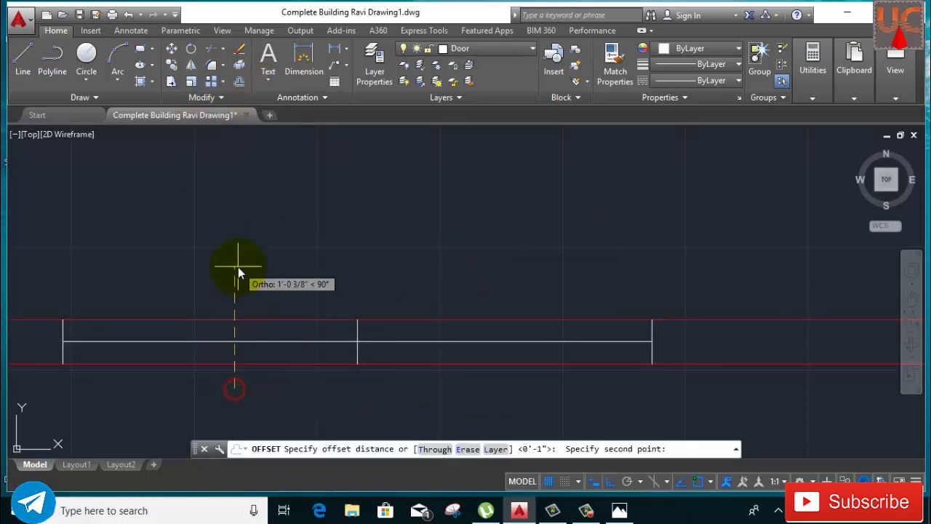
text(0.5)
key(Return)
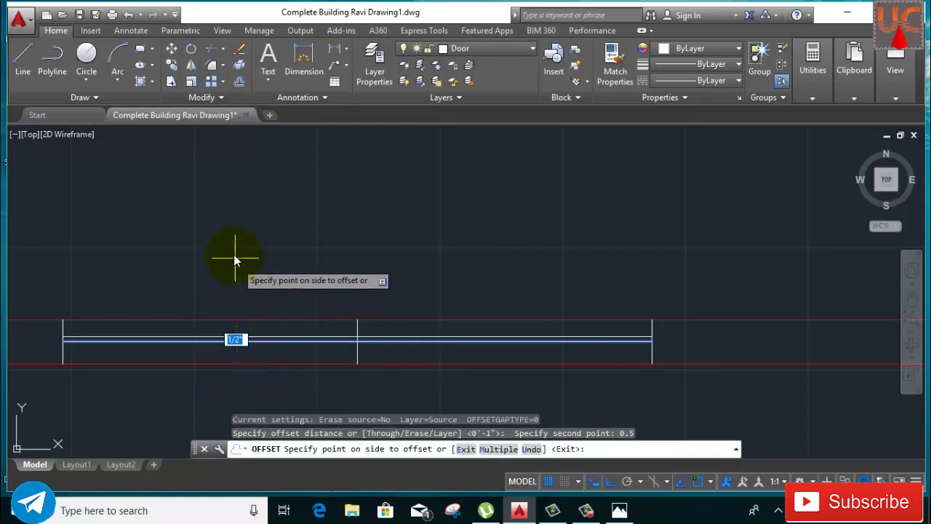
click(234, 255)
click(234, 340)
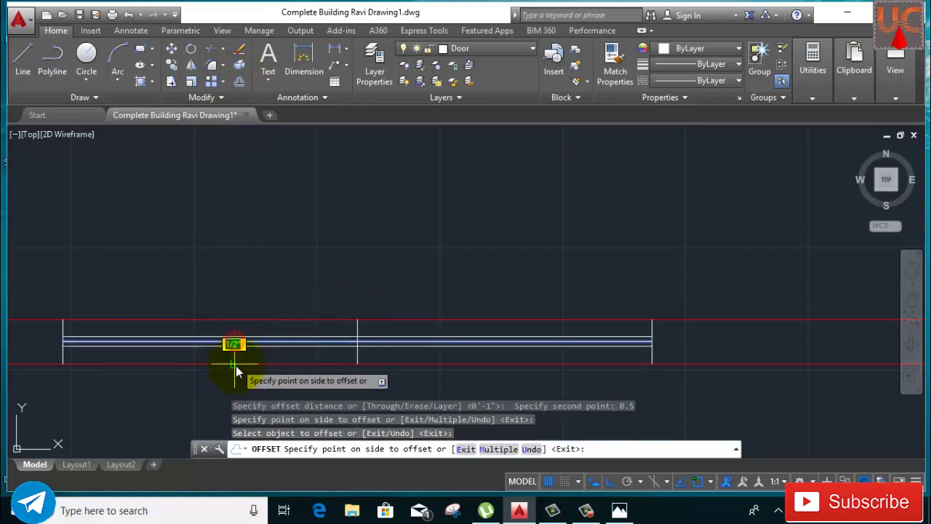
click(236, 387)
right_click(283, 260)
click(310, 283)
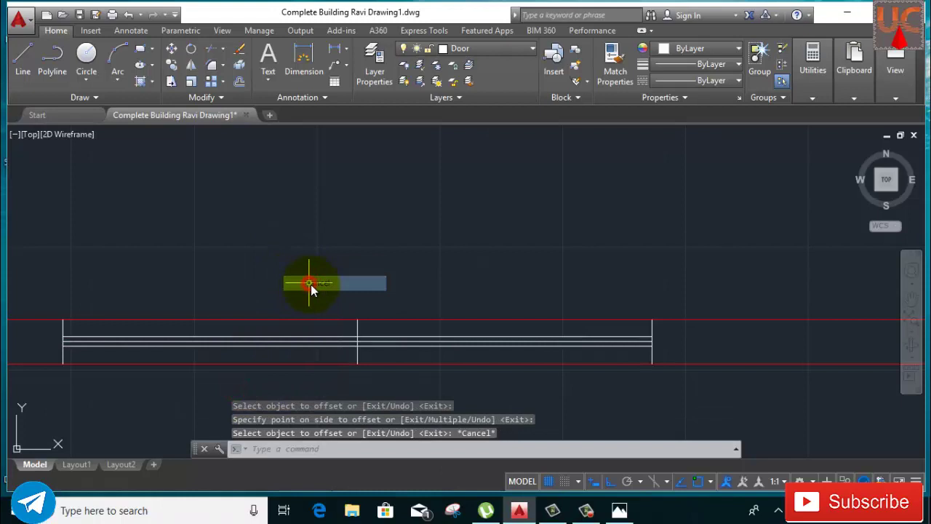
Step: Erase the extra offset line from the window opening
click(358, 335)
right_click(354, 243)
click(358, 247)
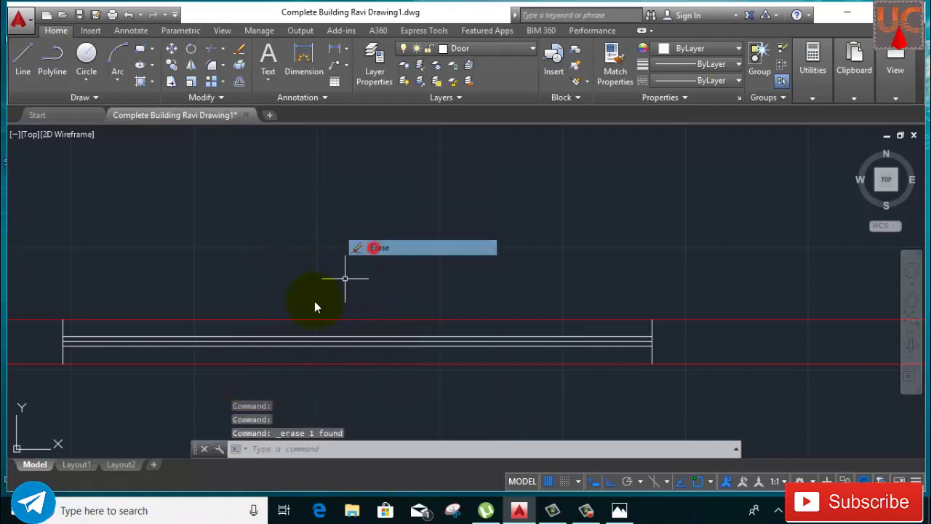
scroll(316, 301, down, 4)
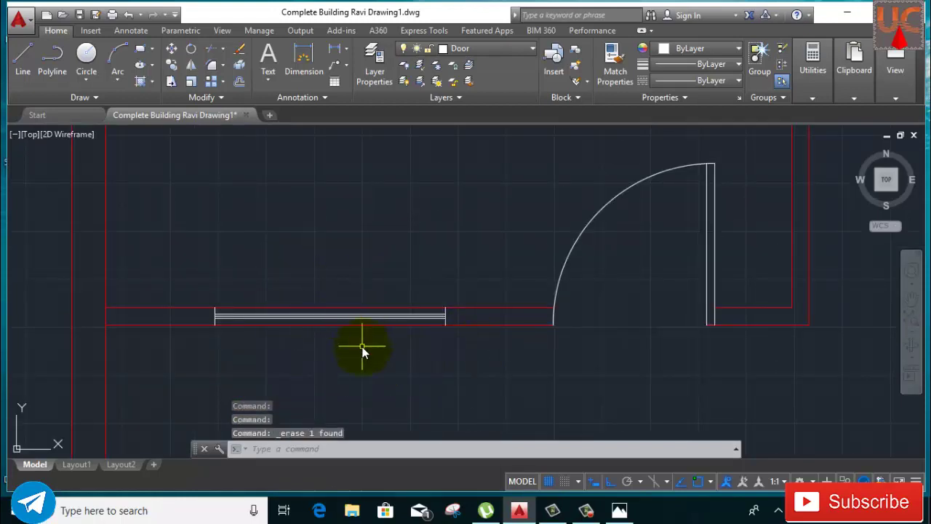
scroll(362, 352, down, 2)
scroll(405, 260, down, 3)
Step: Draw a short centre mark across the lower wall of the right room
scroll(437, 276, up, 1)
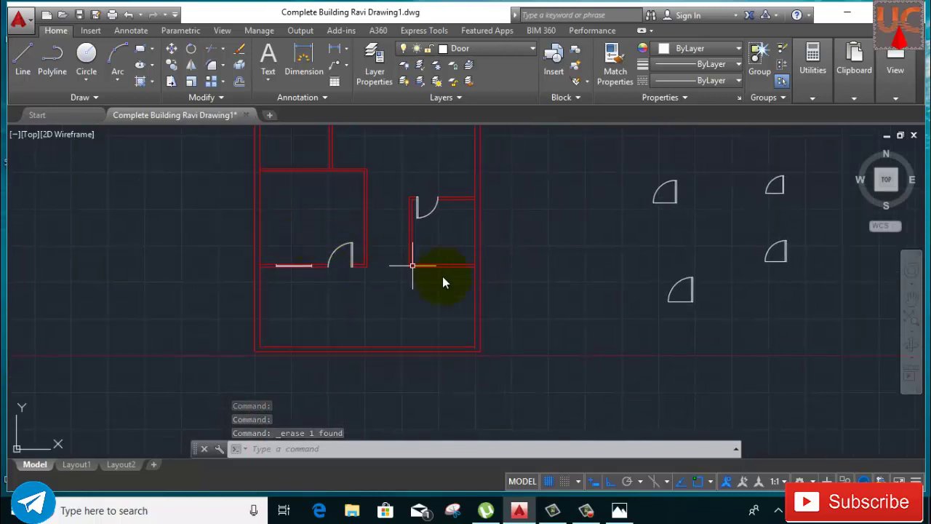
scroll(452, 263, up, 3)
click(29, 67)
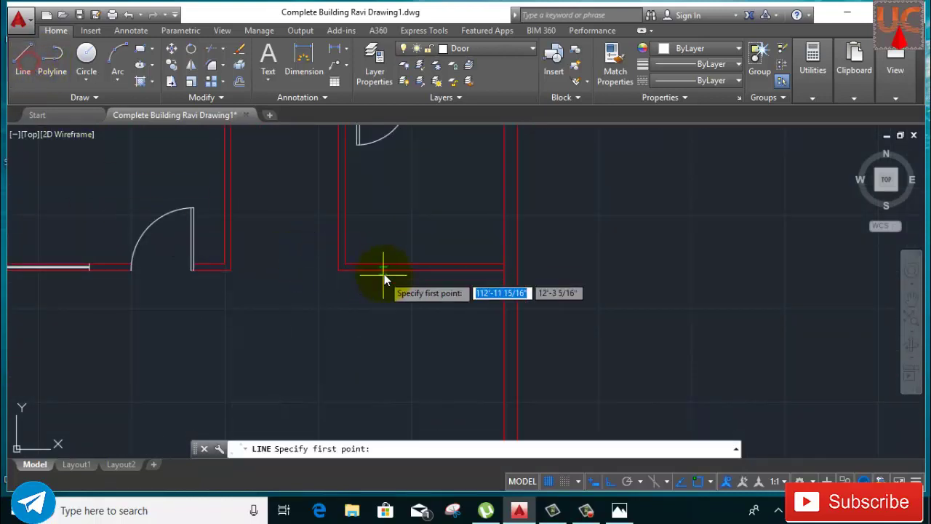
scroll(405, 266, up, 4)
click(459, 269)
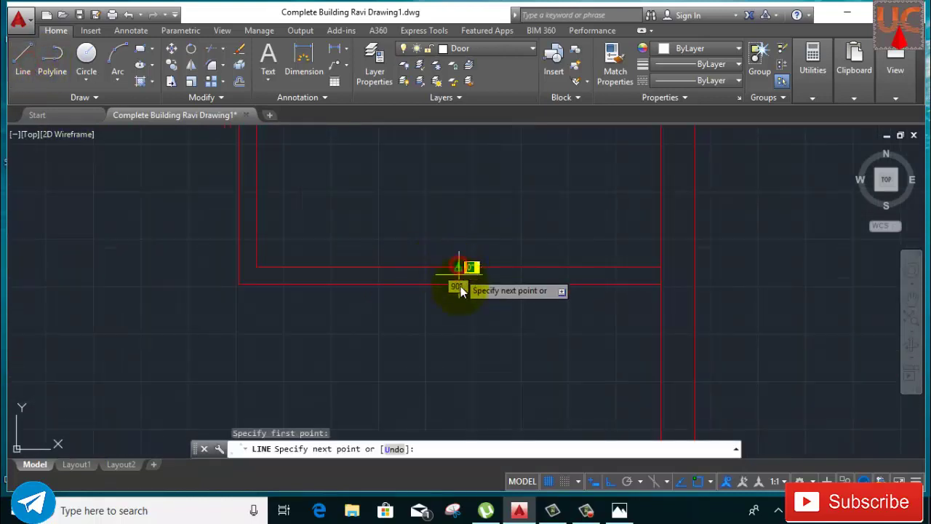
right_click(501, 217)
click(515, 235)
Step: Offset the centre mark 2' to the left and 2' to the right
click(464, 274)
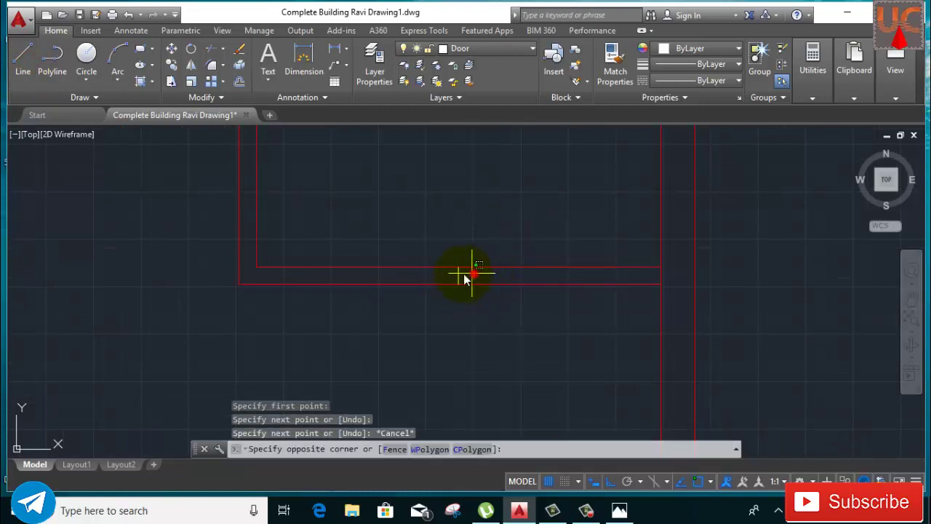
click(451, 275)
click(240, 82)
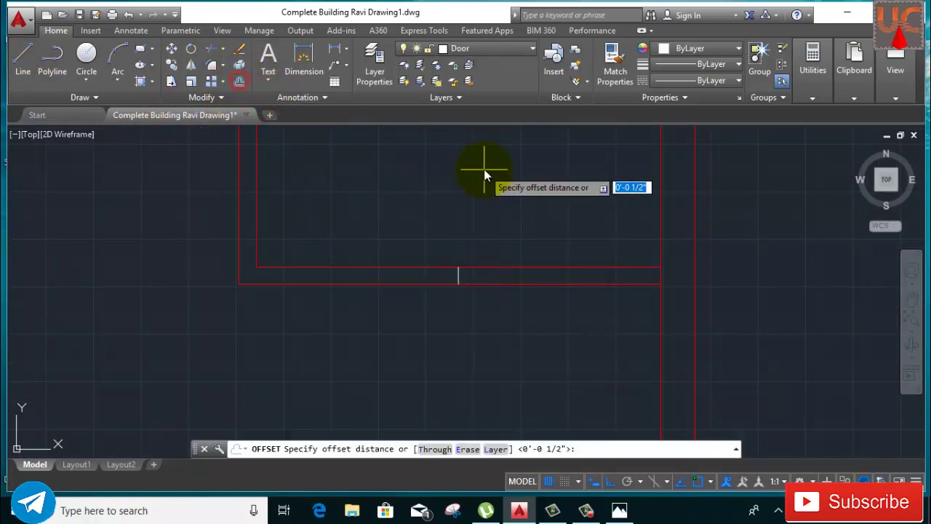
click(484, 169)
text(2)
key(Return)
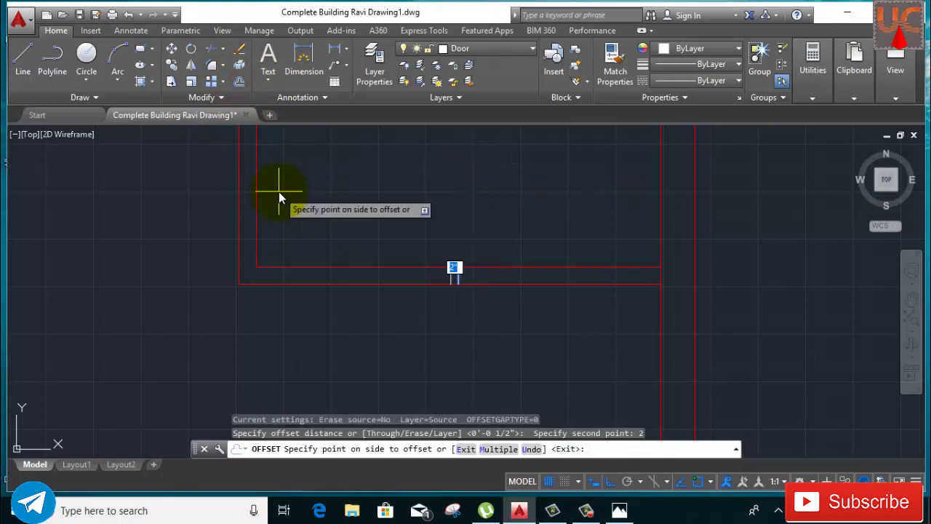
click(279, 191)
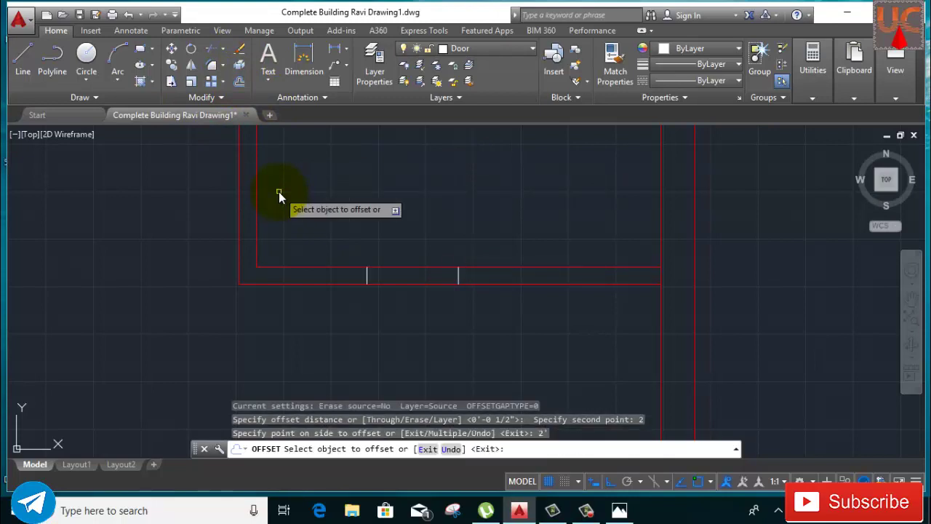
click(458, 276)
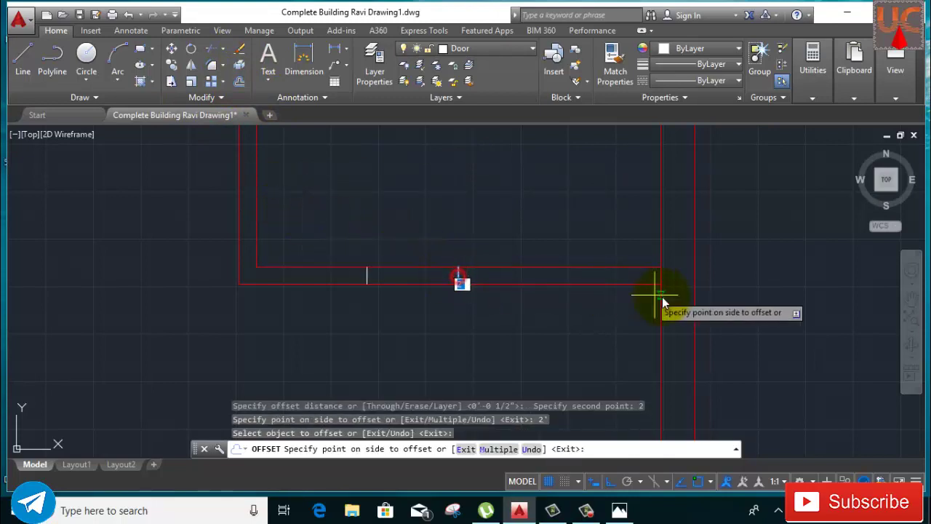
click(649, 305)
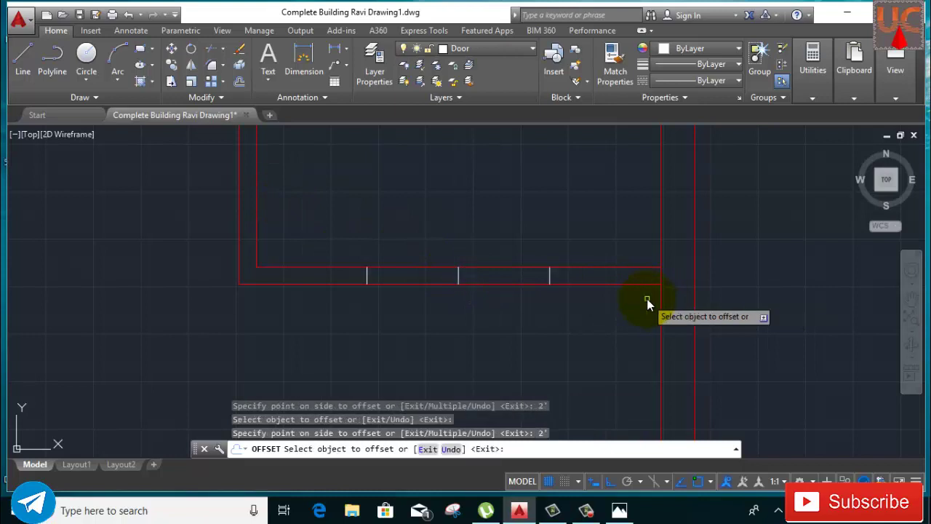
right_click(489, 167)
click(512, 192)
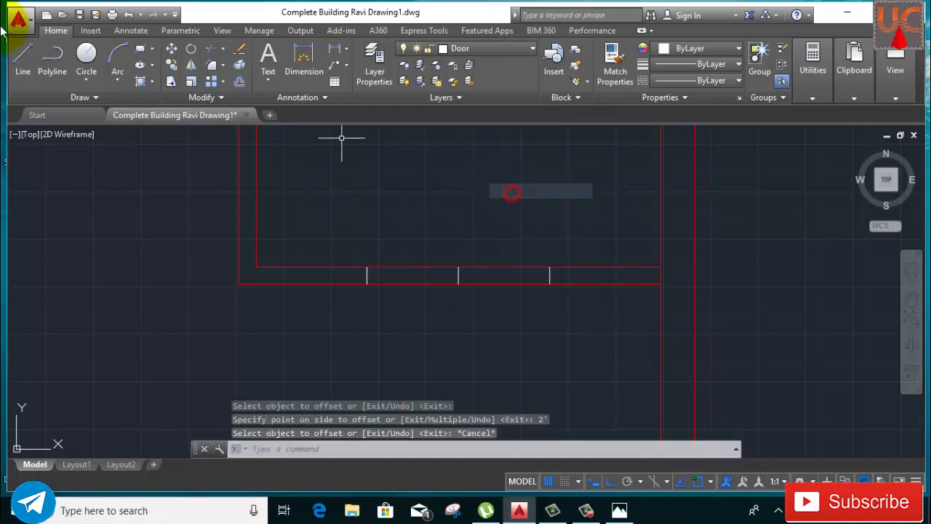
Step: Draw a line between the left and right marks across the opening
click(23, 58)
click(548, 277)
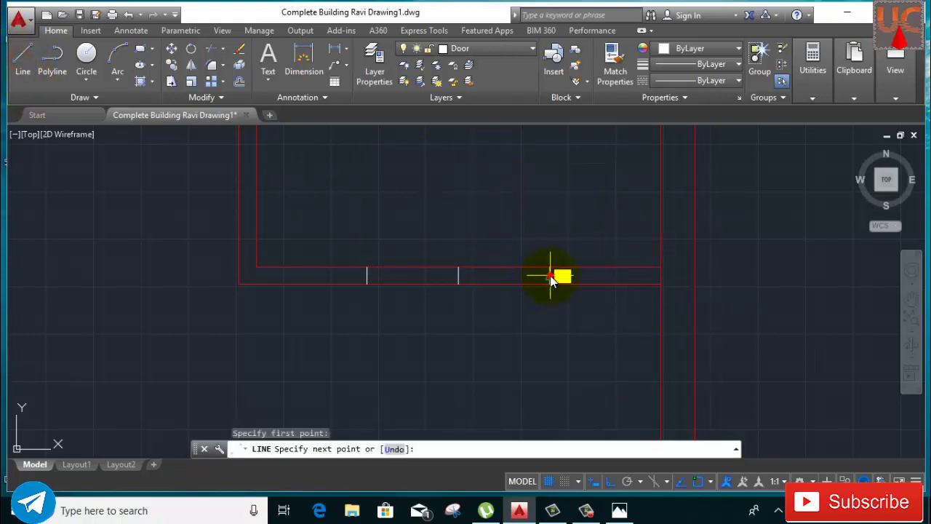
click(367, 276)
right_click(413, 213)
click(449, 238)
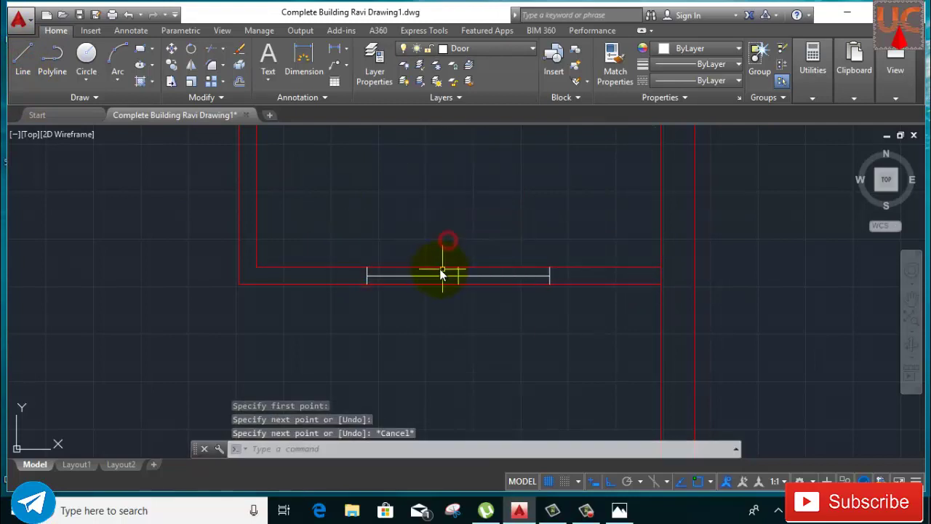
Step: Offset the opening line 0.5 above and below to form the window lines
click(436, 276)
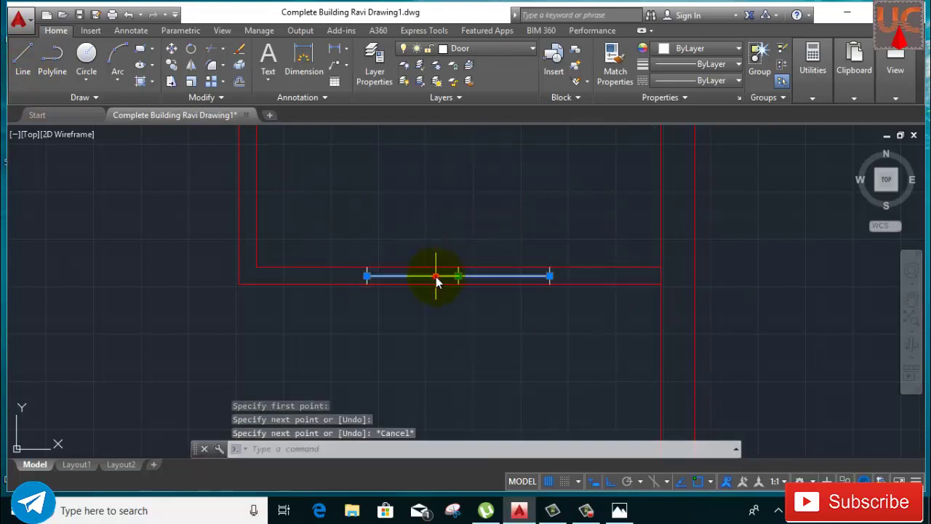
click(241, 83)
click(440, 344)
text(0.5)
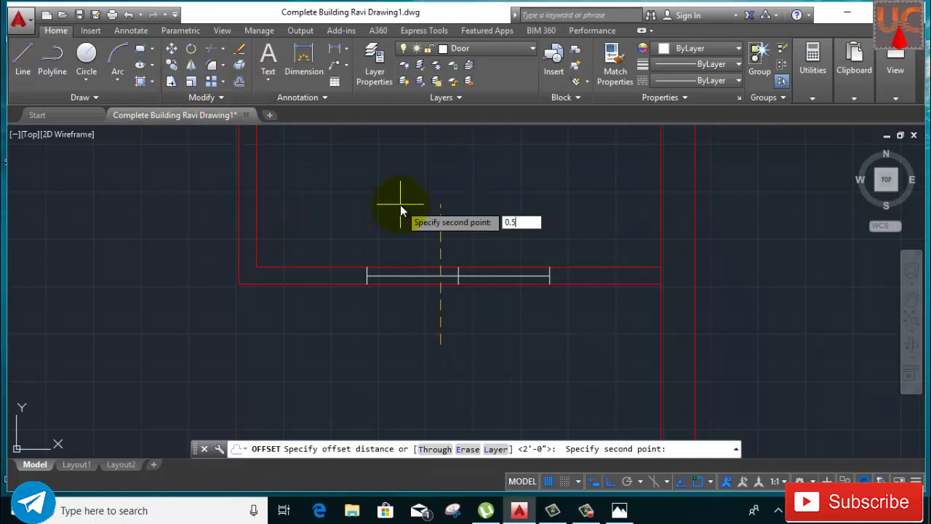
key(Return)
click(401, 206)
scroll(407, 231, up, 3)
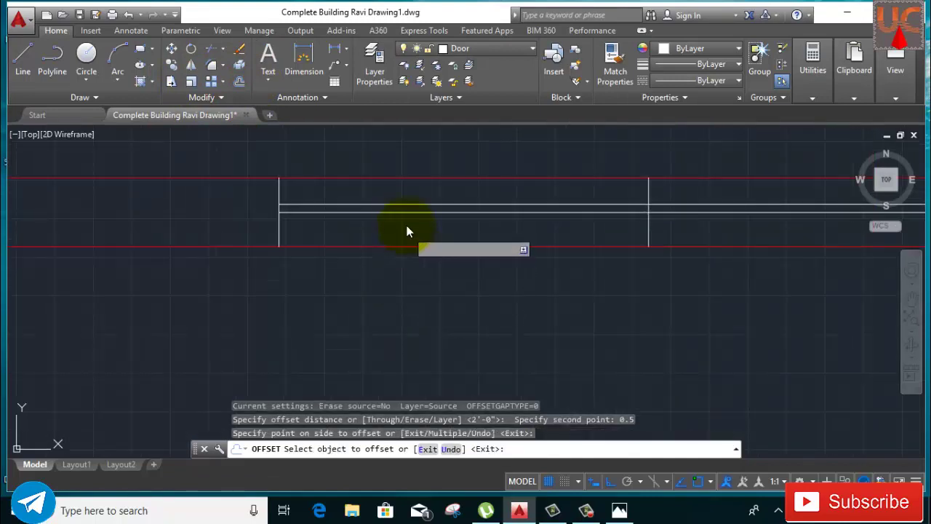
click(409, 211)
click(415, 296)
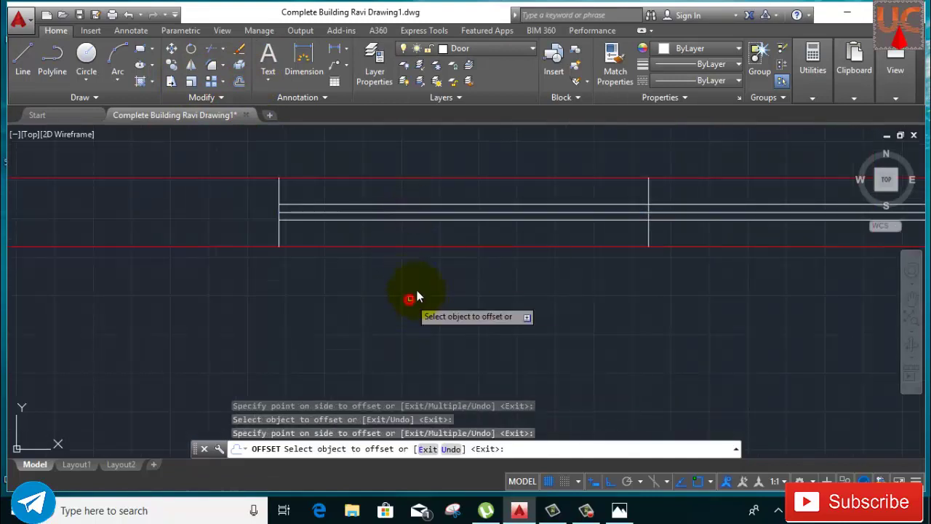
key(Return)
Step: Erase the middle vertical mark from the window
click(676, 230)
click(586, 233)
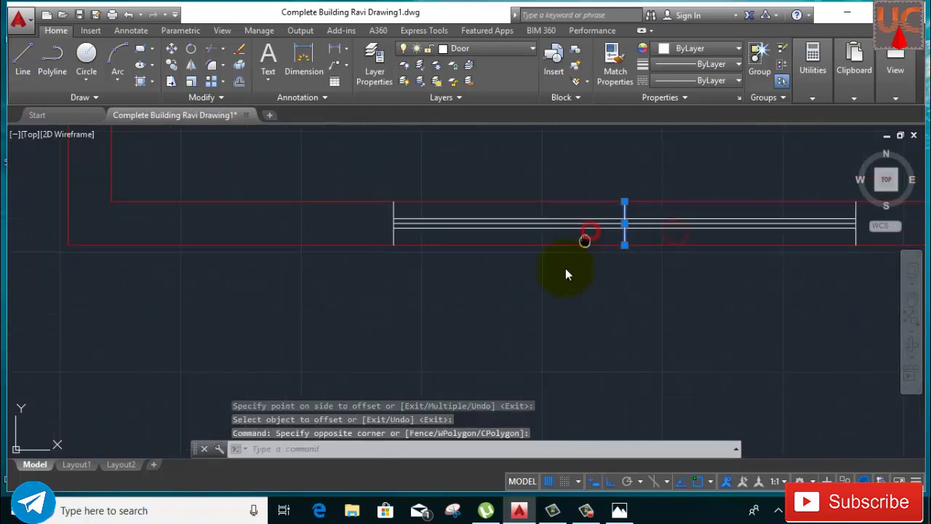
right_click(541, 164)
click(575, 244)
Step: Pan to the next wall and erase the stray short line there
scroll(459, 310, down, 5)
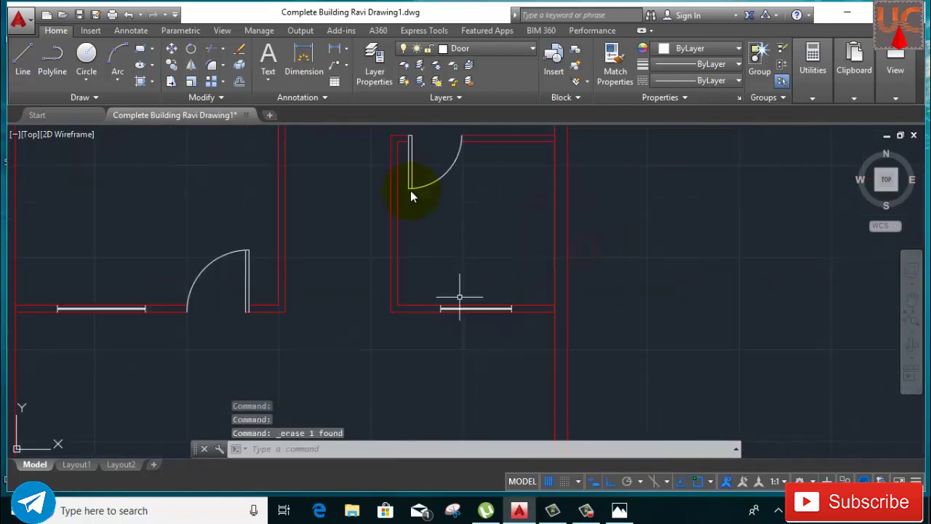
middle_drag(410, 195, 430, 270)
scroll(433, 321, down, 3)
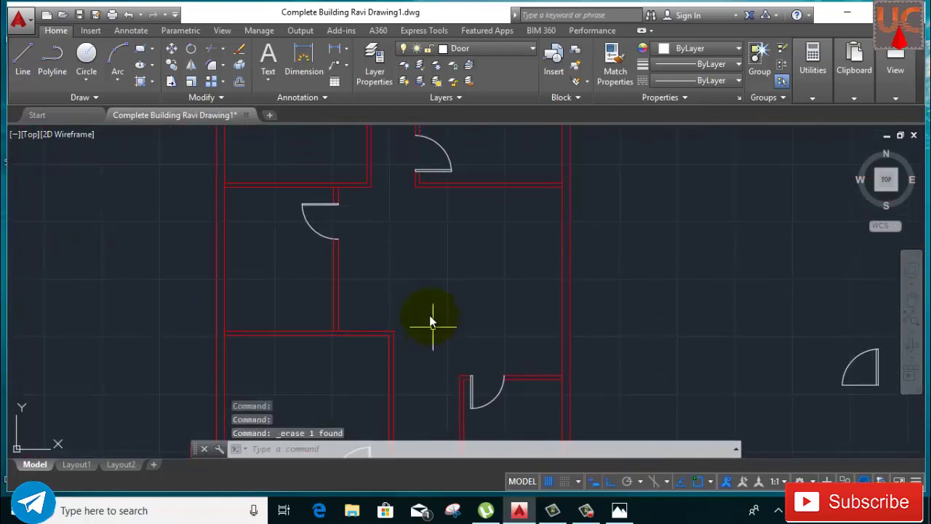
middle_drag(391, 209, 398, 242)
click(23, 59)
scroll(311, 322, up, 2)
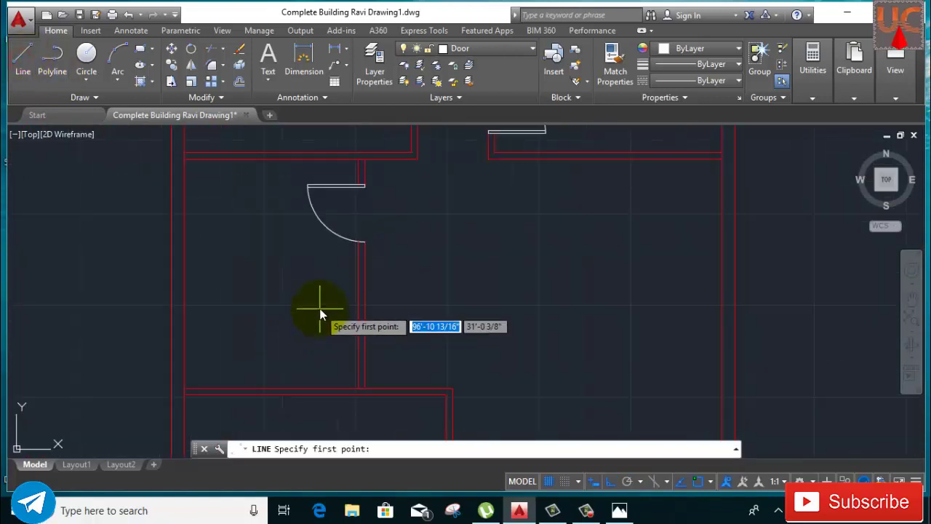
click(358, 313)
right_click(387, 259)
click(400, 276)
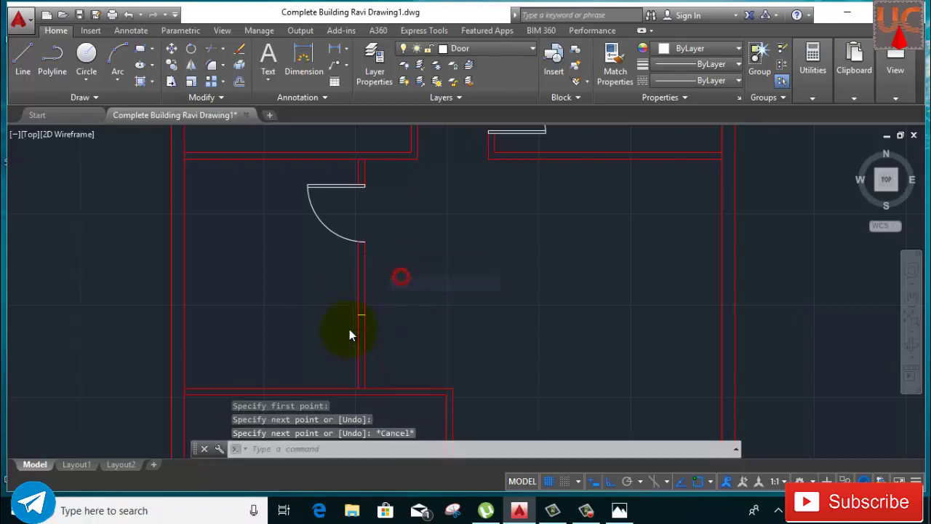
scroll(349, 329, up, 3)
click(401, 267)
click(414, 238)
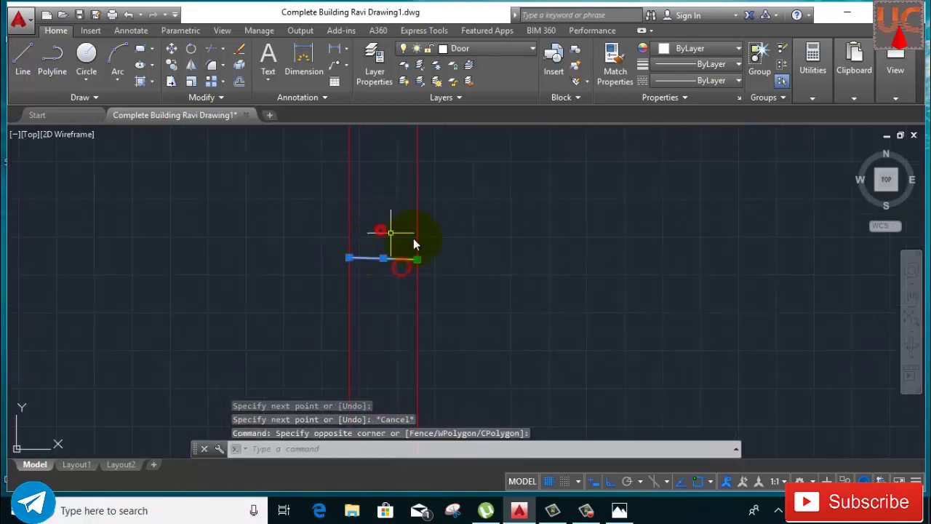
right_click(435, 240)
click(468, 246)
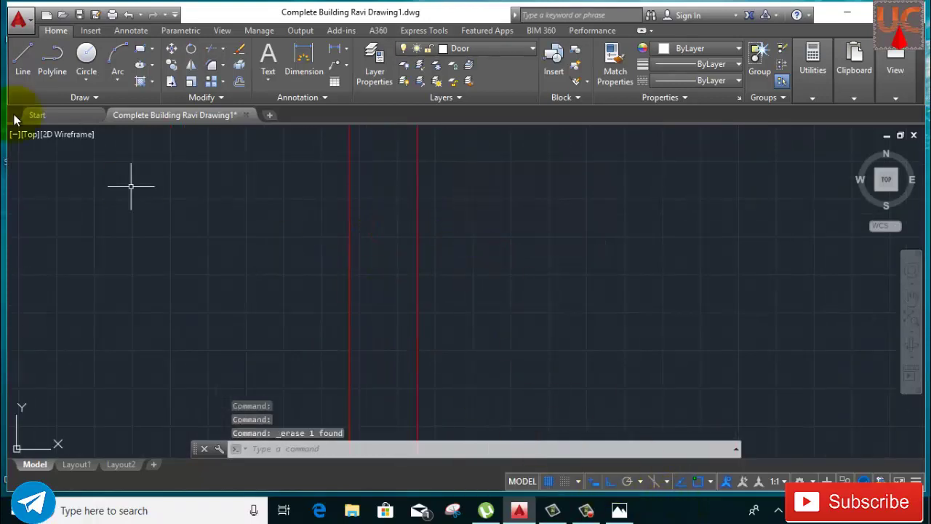
Step: Draw a short horizontal line across the red wall line
click(23, 57)
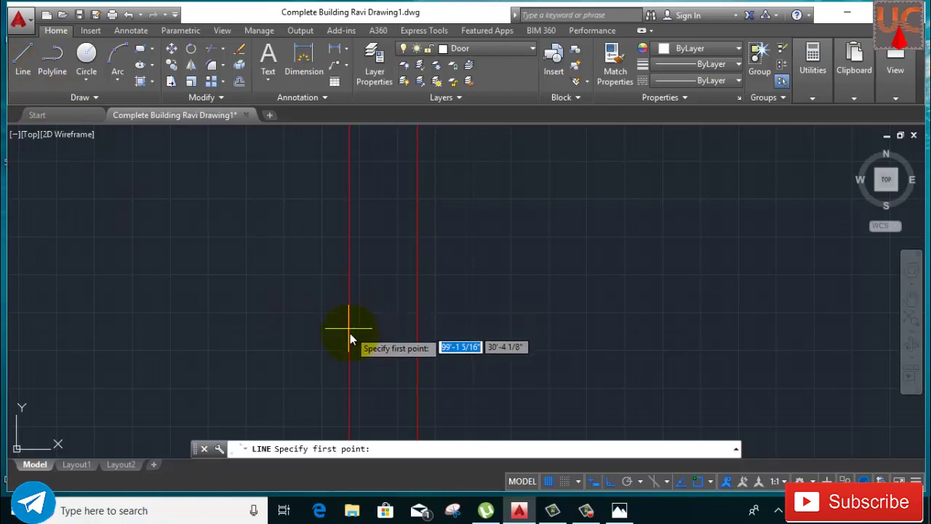
scroll(350, 264, down, 5)
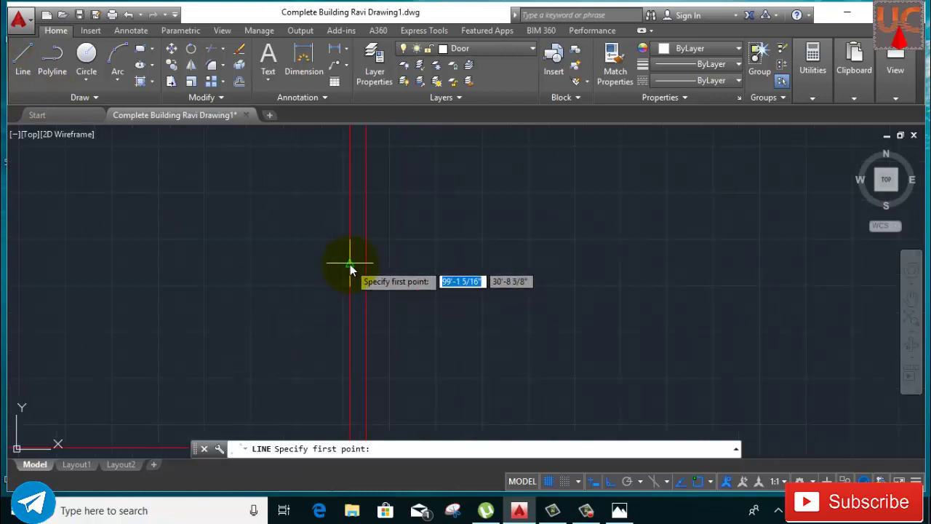
click(350, 264)
scroll(374, 266, up, 5)
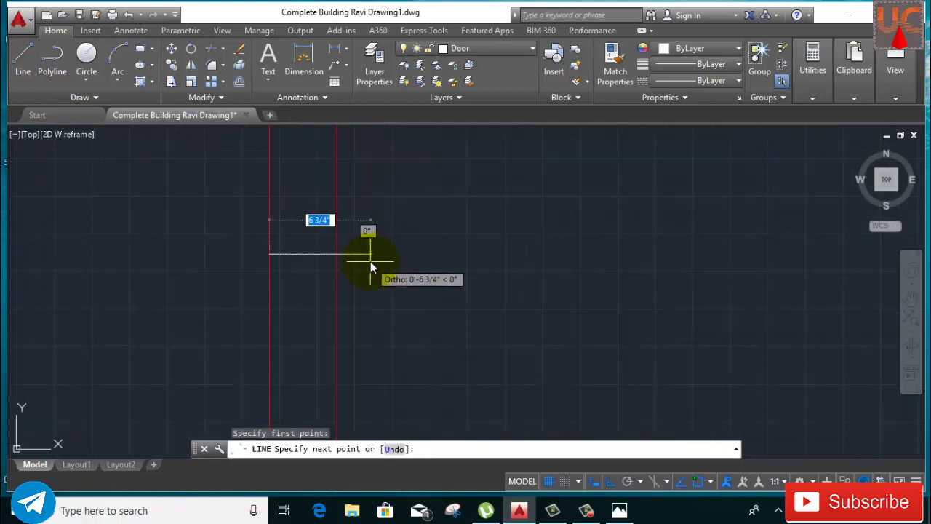
scroll(370, 261, up, 2)
click(389, 249)
right_click(396, 179)
click(417, 197)
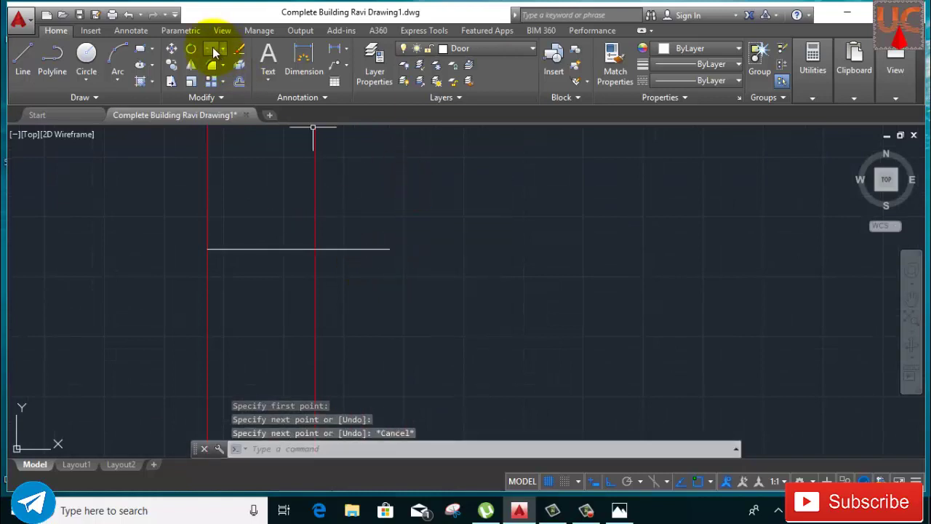
Step: Trim the short line's overhang past the red wall line
click(215, 53)
key(Return)
click(426, 332)
click(347, 183)
right_click(349, 178)
click(371, 191)
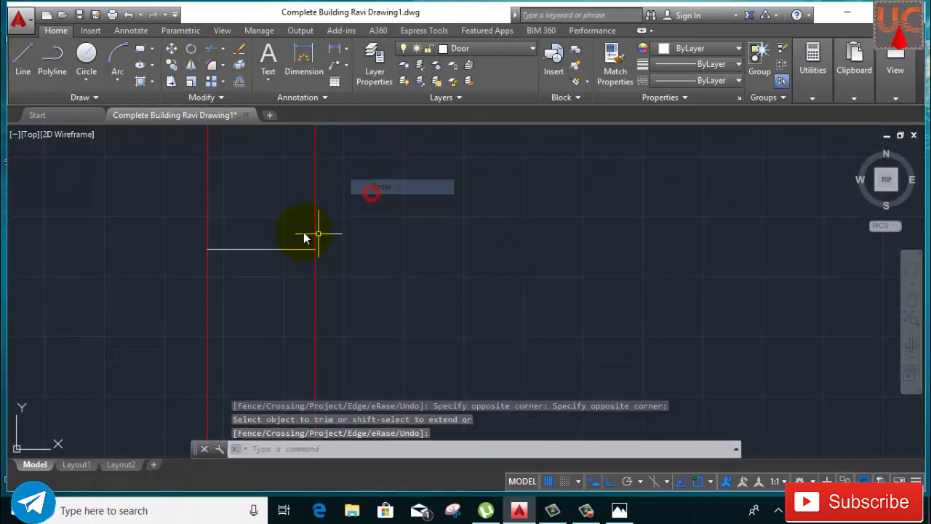
Step: Select the trimmed short line and begin offsetting it by 2'
click(284, 224)
click(267, 298)
scroll(266, 295, down, 5)
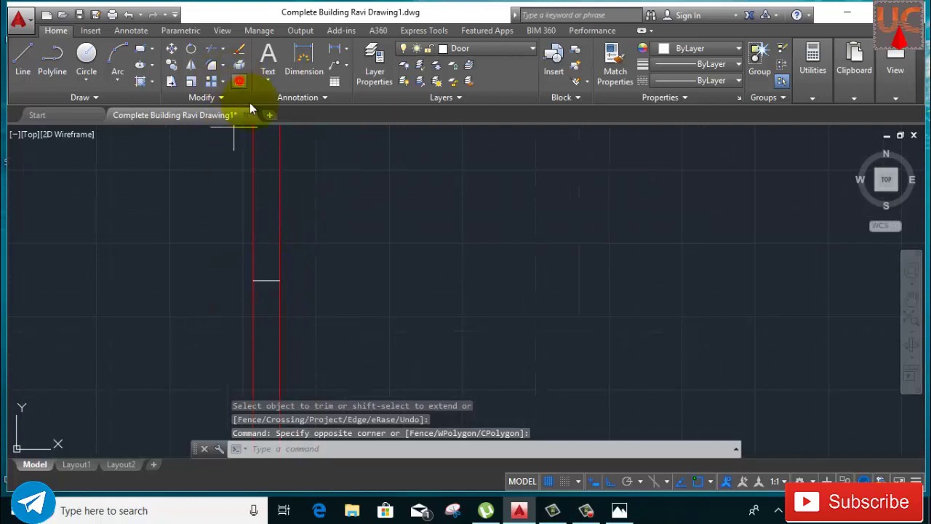
click(375, 219)
Step: Offset the short wall mark 2' upward twice to mark the window's ends
text(2)
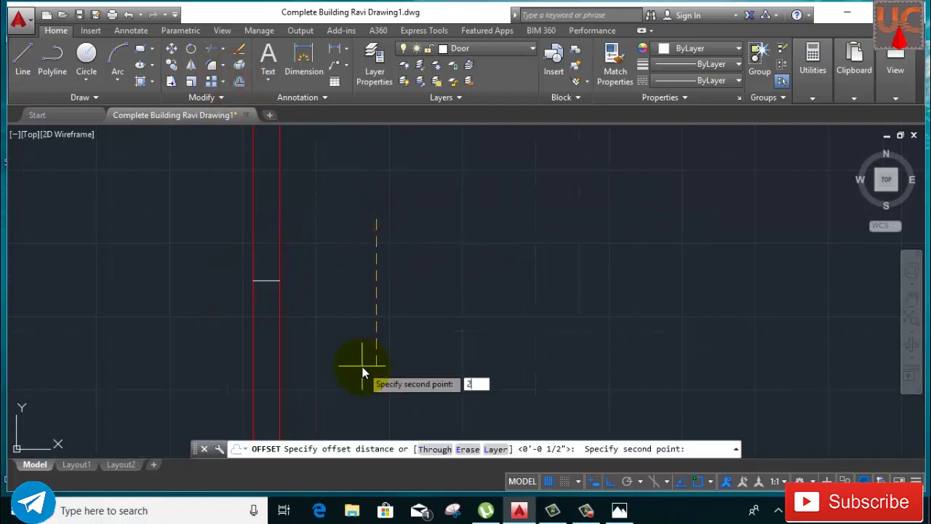
key(Return)
scroll(362, 366, down, 3)
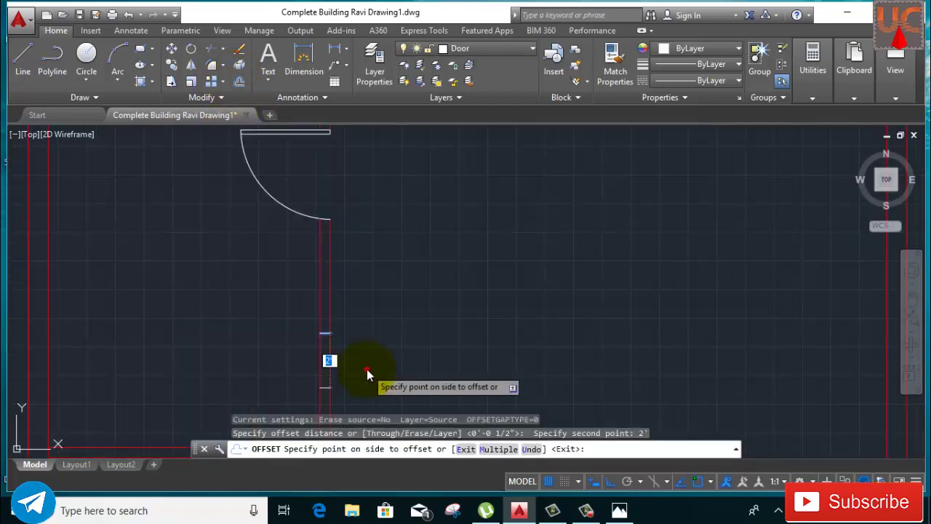
click(367, 369)
click(324, 333)
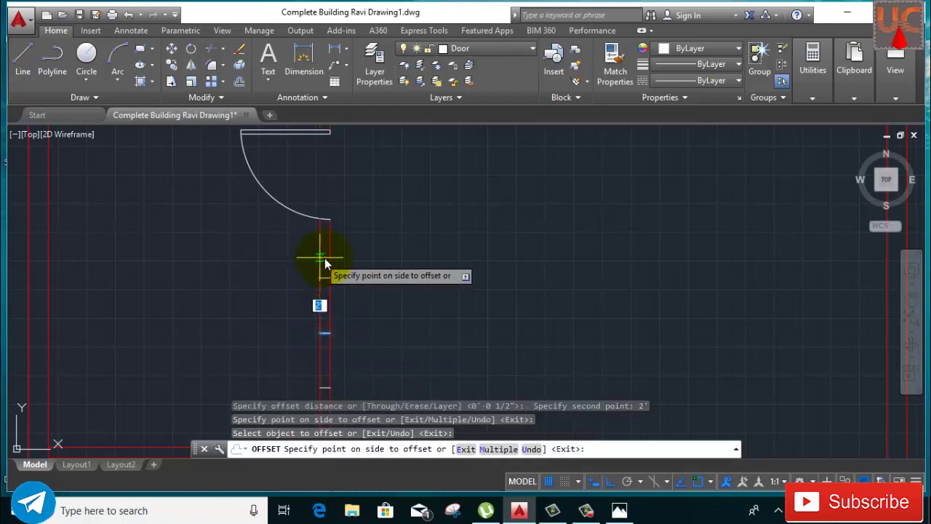
click(364, 225)
key(Escape)
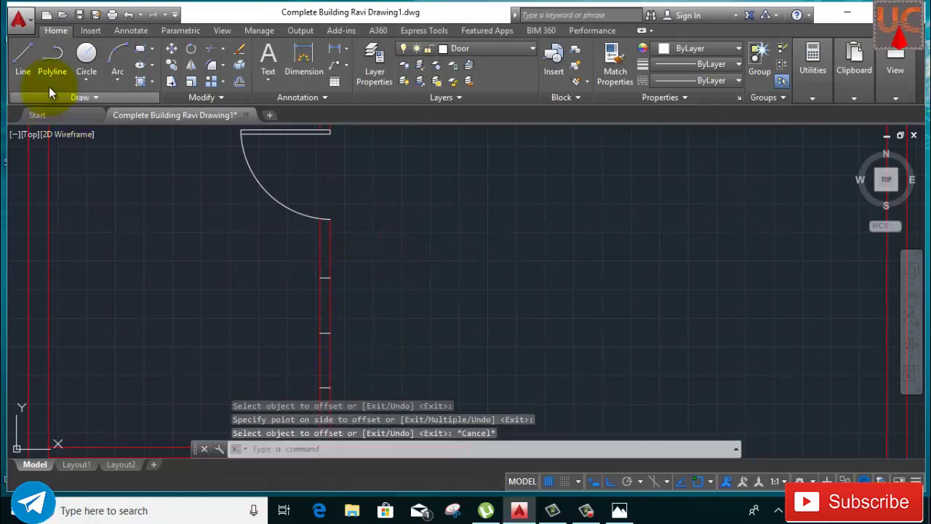
Step: Draw a vertical line from the top mark down to the lowest mark
click(22, 57)
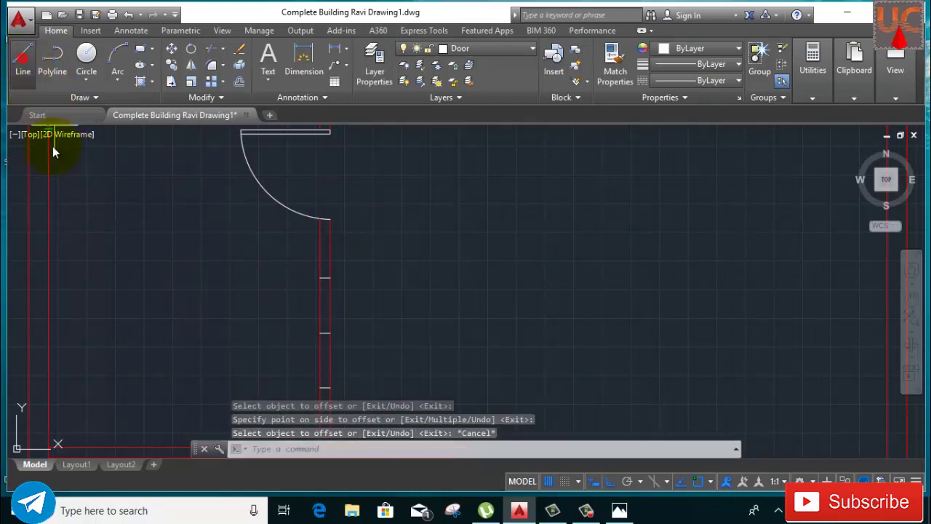
click(325, 278)
click(324, 385)
right_click(389, 336)
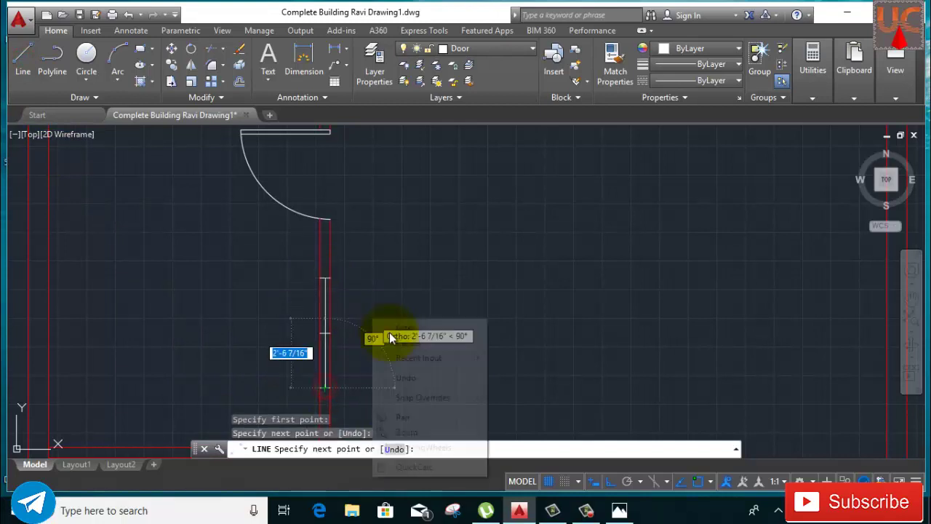
click(389, 338)
Step: Offset the new vertical line 1/2" to both the left and right sides
scroll(338, 297, up, 3)
click(326, 295)
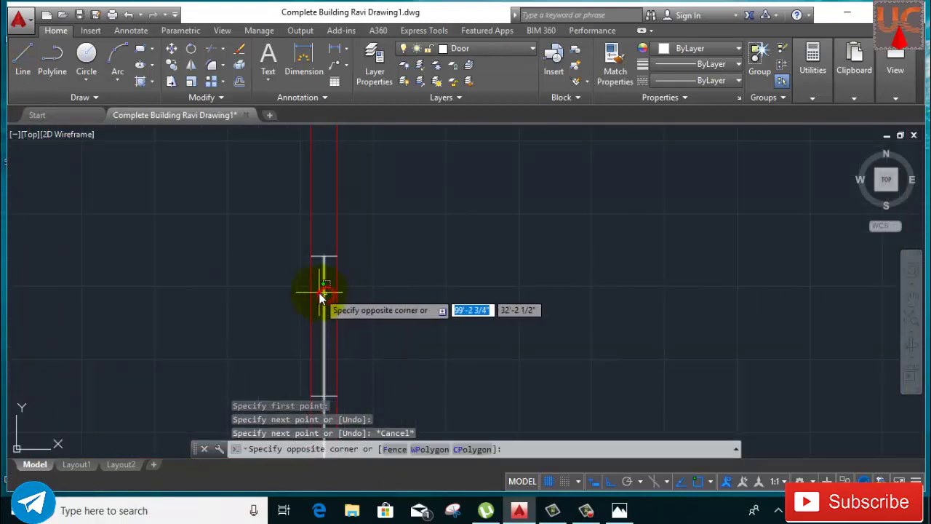
click(318, 293)
click(243, 82)
click(393, 276)
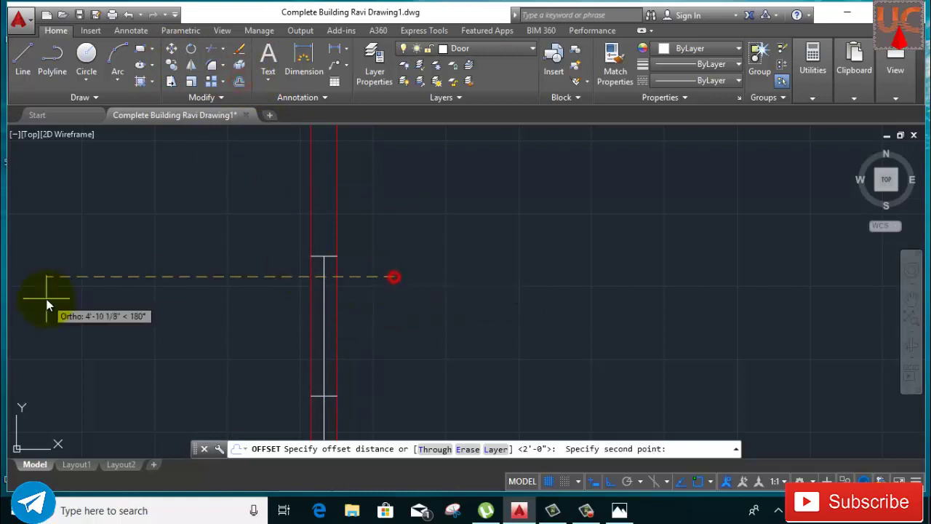
text(0.5)
key(Return)
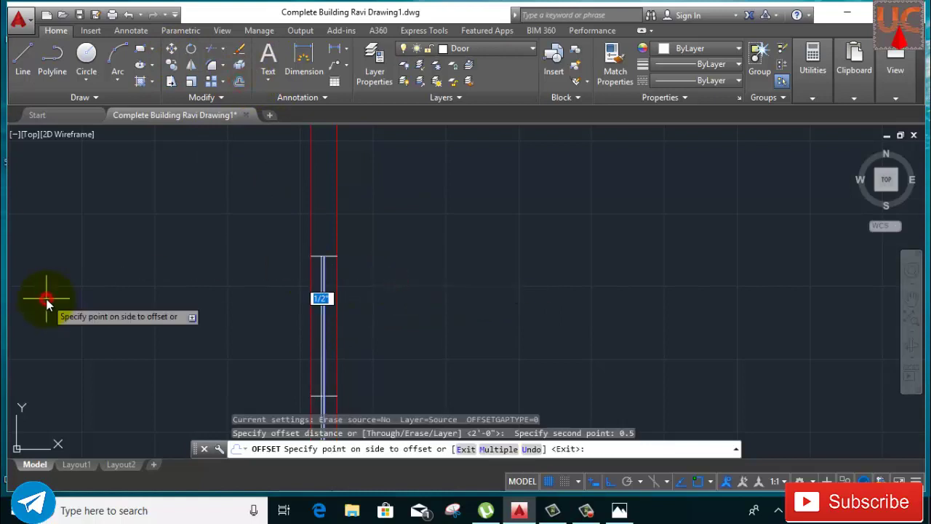
click(48, 300)
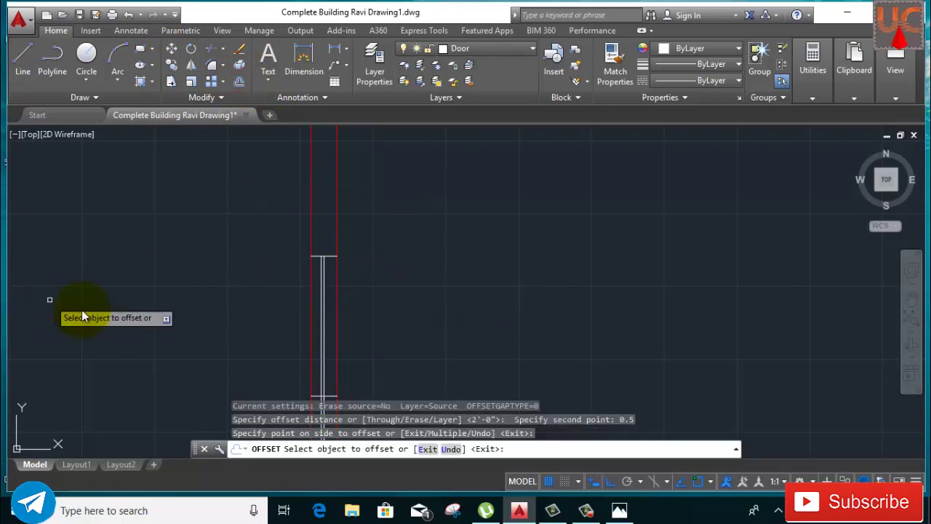
click(325, 350)
click(447, 380)
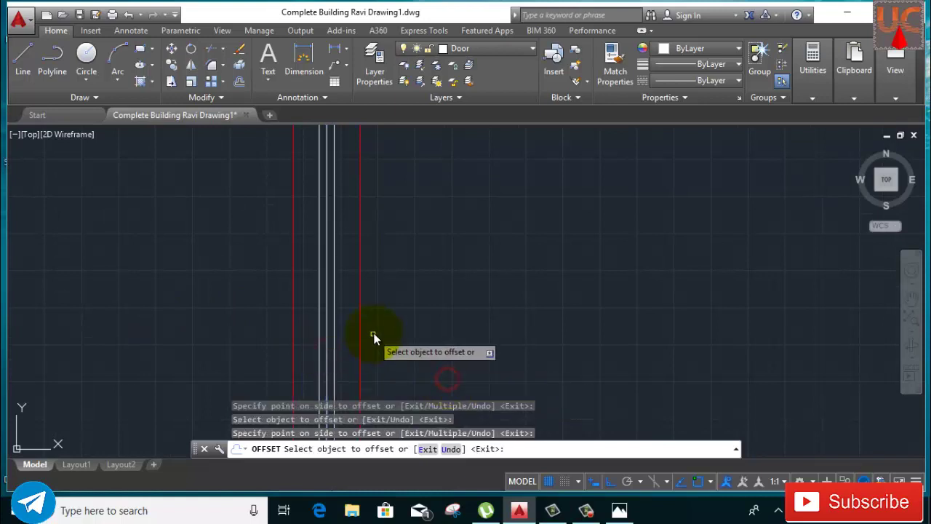
scroll(350, 291, down, 4)
right_click(411, 228)
click(445, 239)
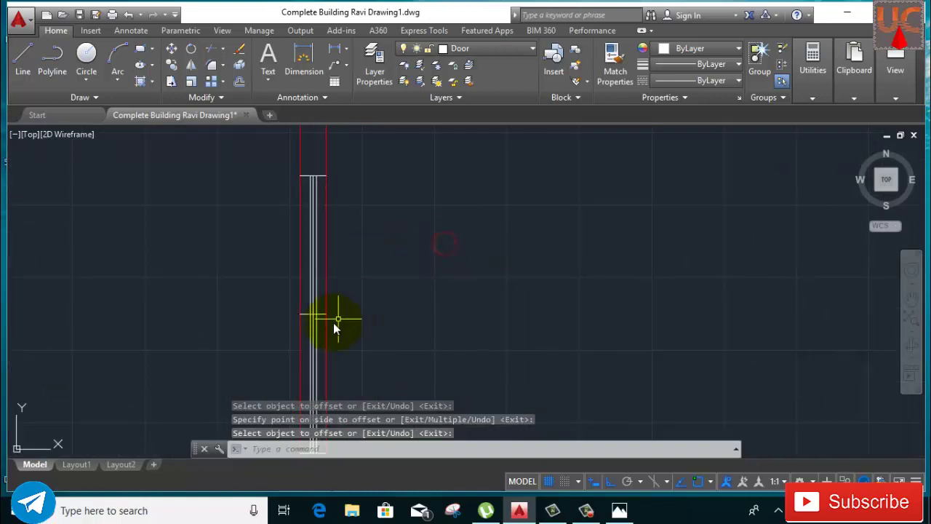
Step: Erase the leftover short horizontal mark and the window's middle line
scroll(312, 314, up, 3)
click(302, 305)
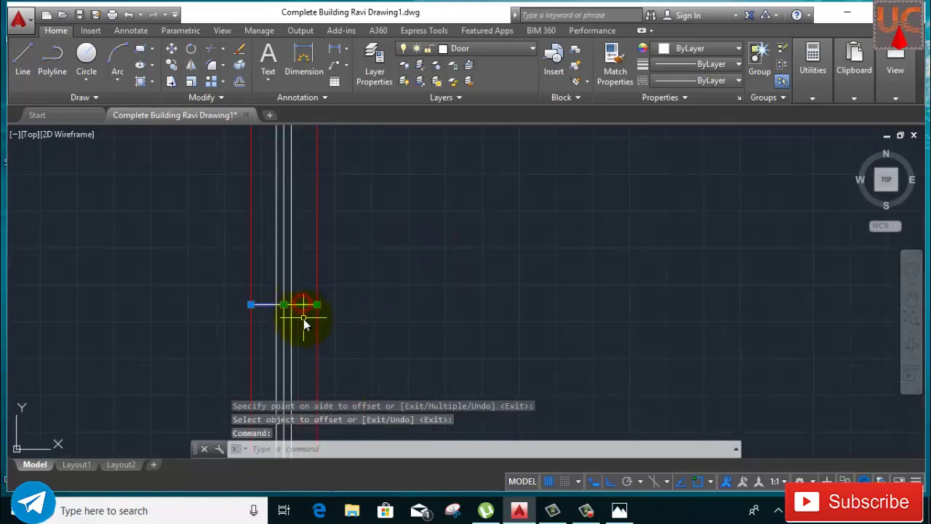
right_click(402, 225)
click(413, 245)
click(286, 287)
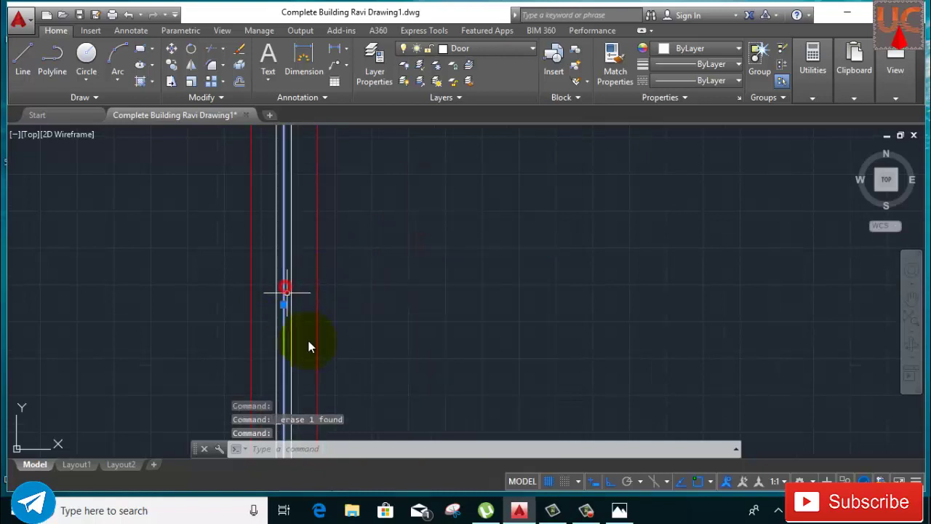
scroll(309, 340, down, 3)
right_click(390, 240)
click(411, 250)
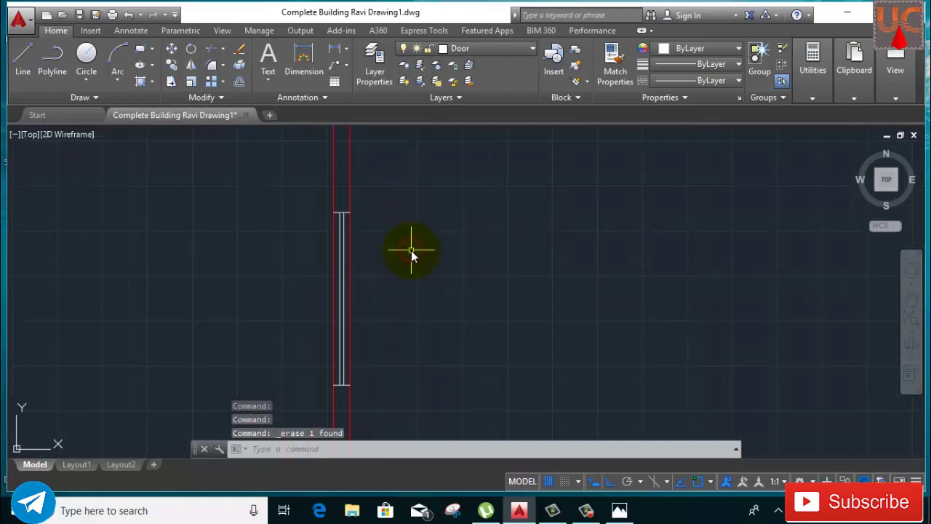
scroll(449, 308, down, 3)
scroll(411, 201, down, 3)
Step: Erase the first window's centre line
scroll(488, 313, up, 3)
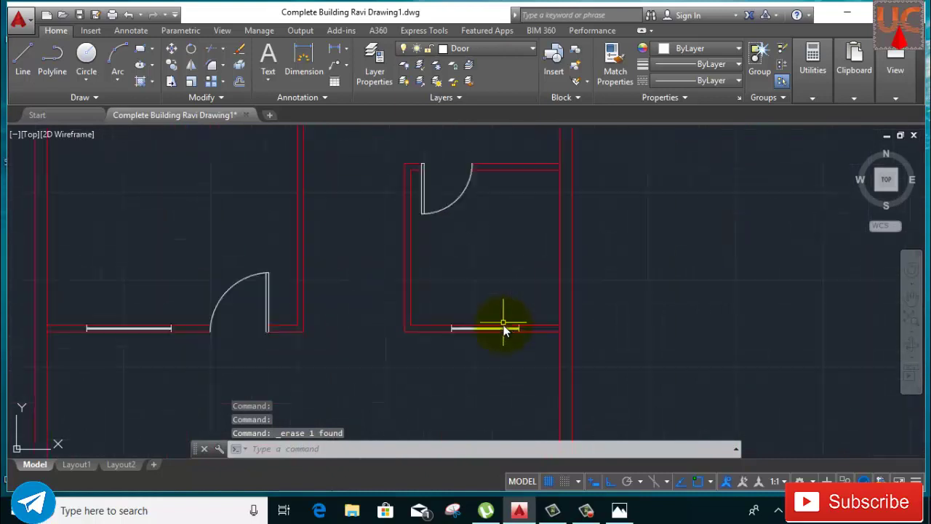
scroll(502, 333, up, 3)
scroll(497, 335, up, 3)
click(490, 354)
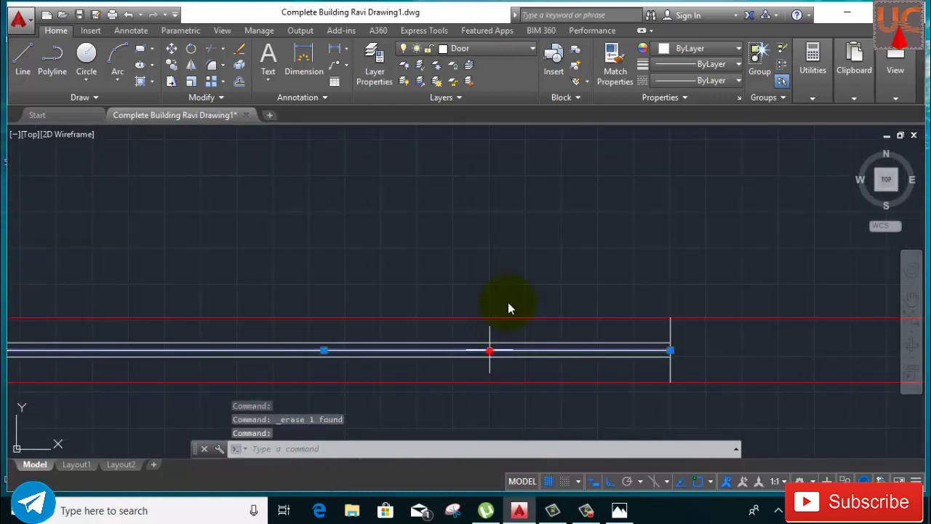
right_click(490, 165)
click(526, 245)
scroll(531, 245, down, 5)
scroll(530, 245, down, 2)
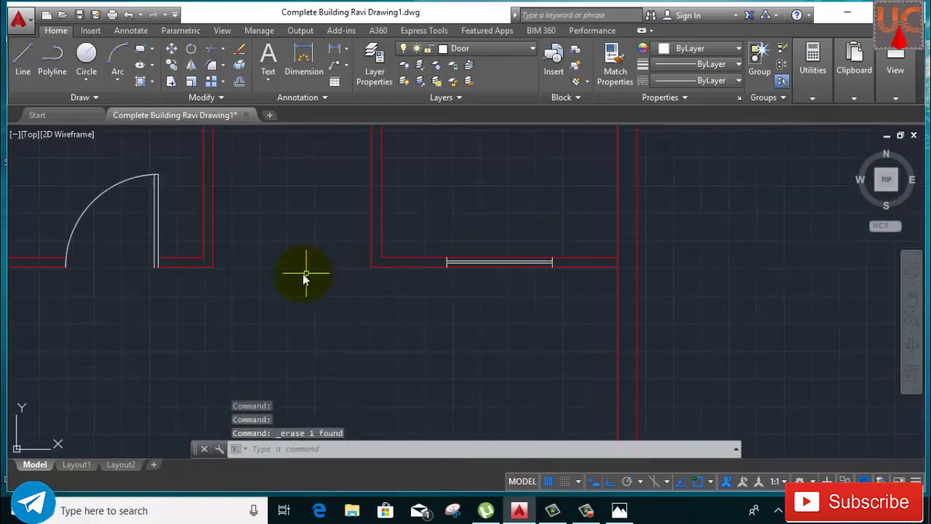
Step: Erase the second window's centre line near the door, then view the whole floor plan
middle_drag(304, 272, 617, 295)
scroll(245, 288, up, 3)
click(251, 271)
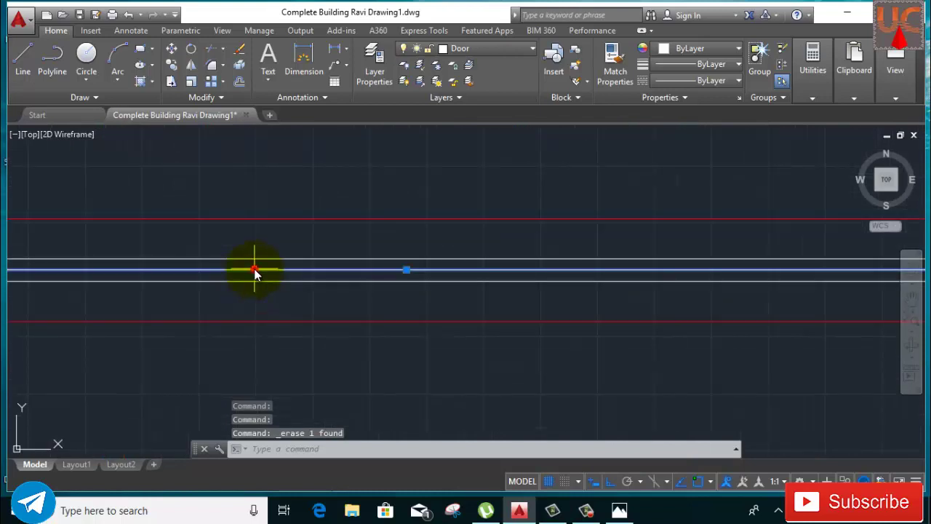
scroll(225, 305, down, 2)
scroll(222, 306, down, 2)
right_click(267, 198)
click(304, 243)
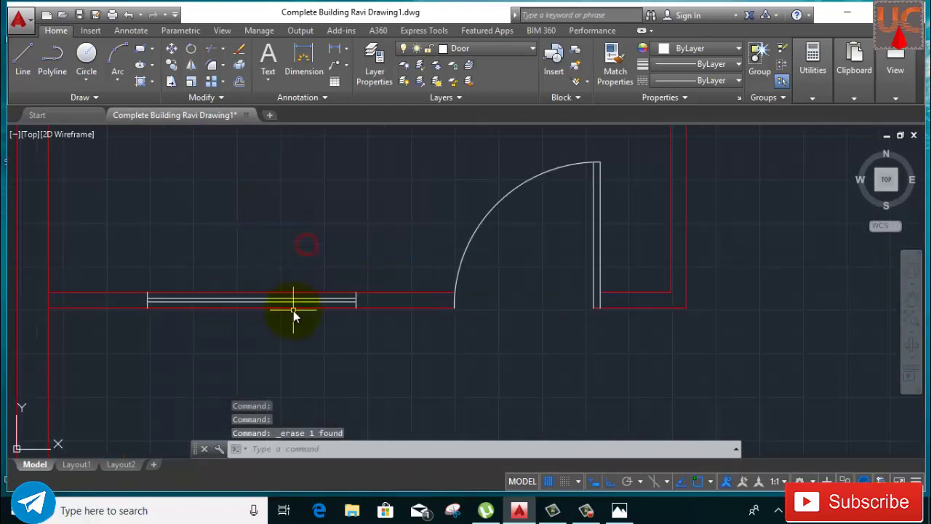
scroll(294, 311, down, 3)
middle_drag(638, 280, 551, 368)
scroll(542, 342, down, 3)
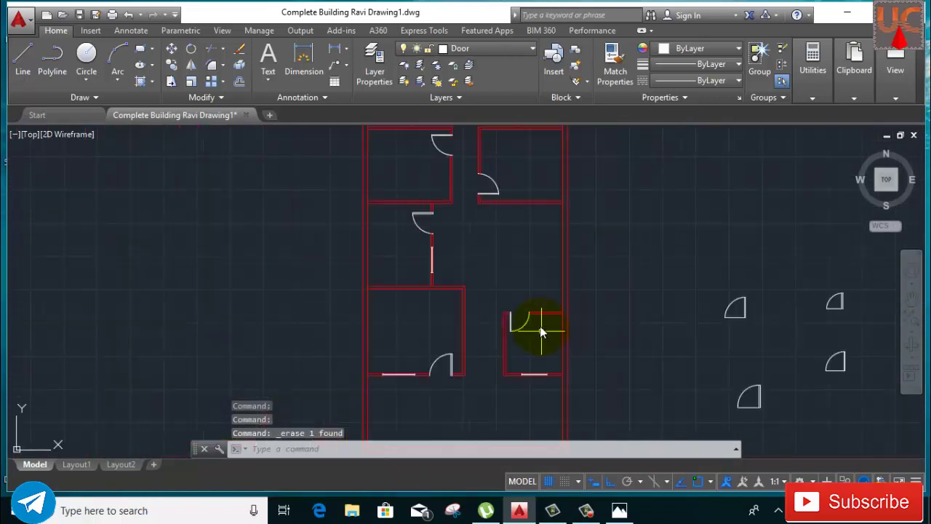
scroll(528, 262, up, 4)
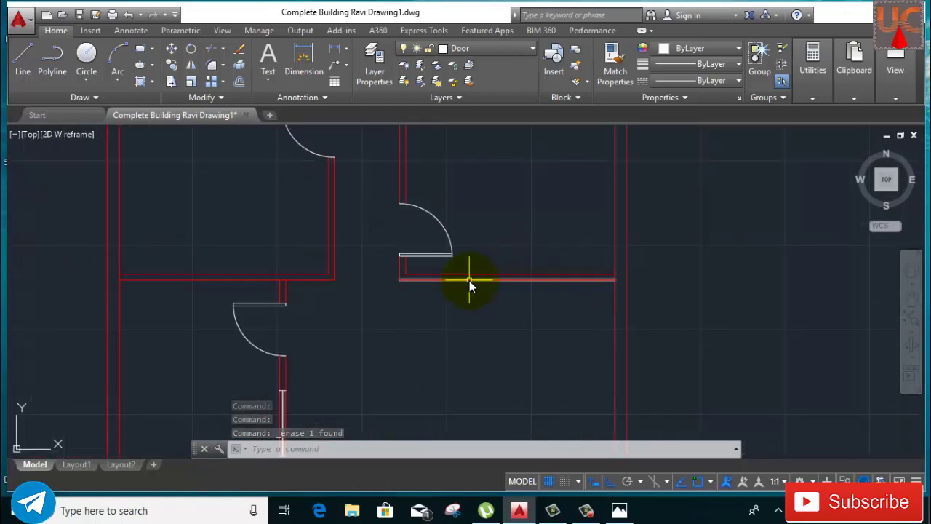
Step: Draw a short tick line across the right room's left wall
middle_drag(539, 291, 540, 333)
middle_drag(511, 240, 521, 291)
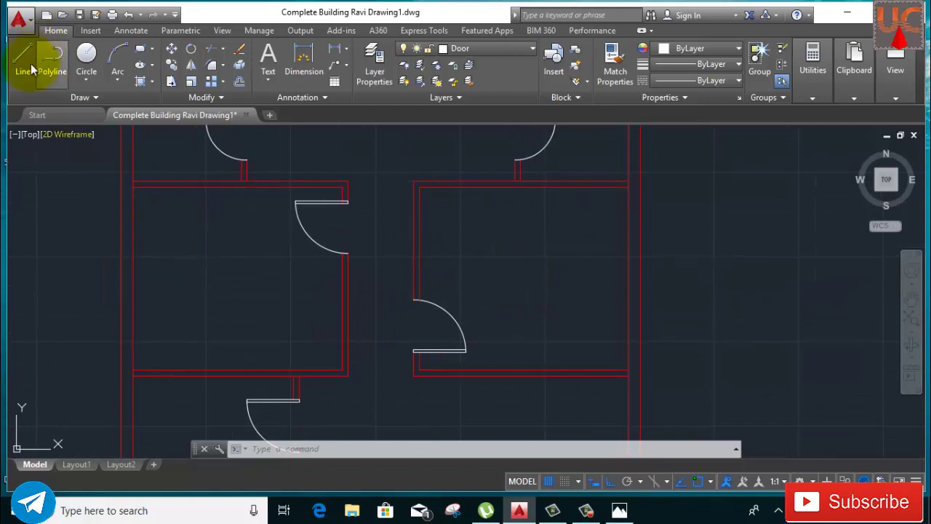
scroll(403, 208, up, 4)
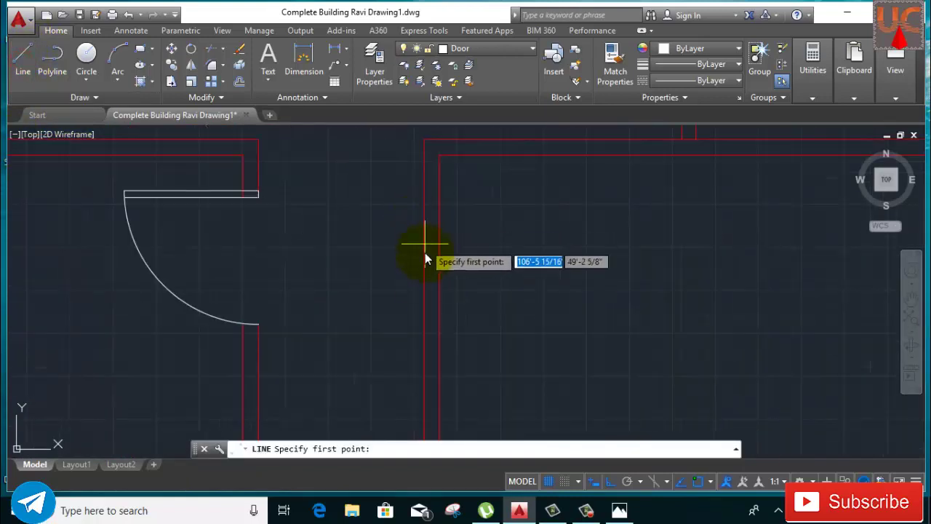
scroll(422, 294, down, 2)
click(425, 294)
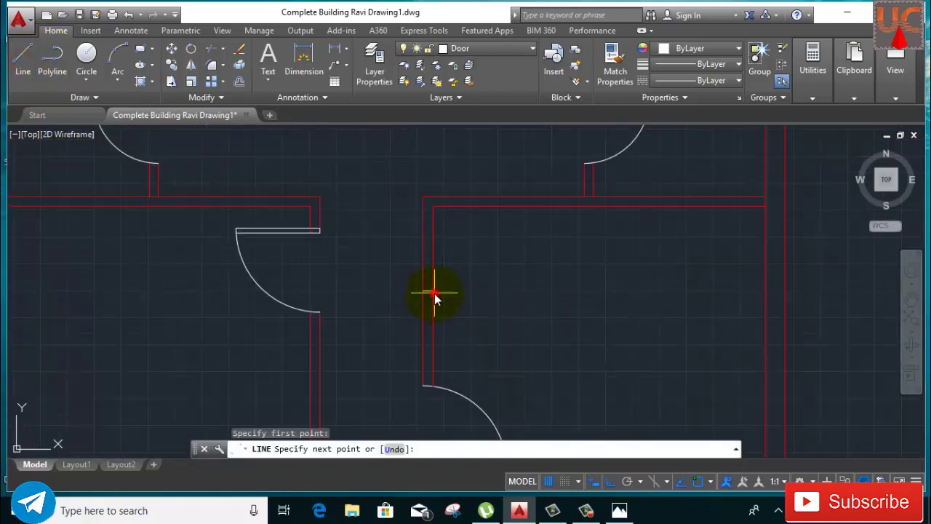
click(434, 297)
right_click(449, 264)
click(471, 275)
scroll(429, 291, up, 6)
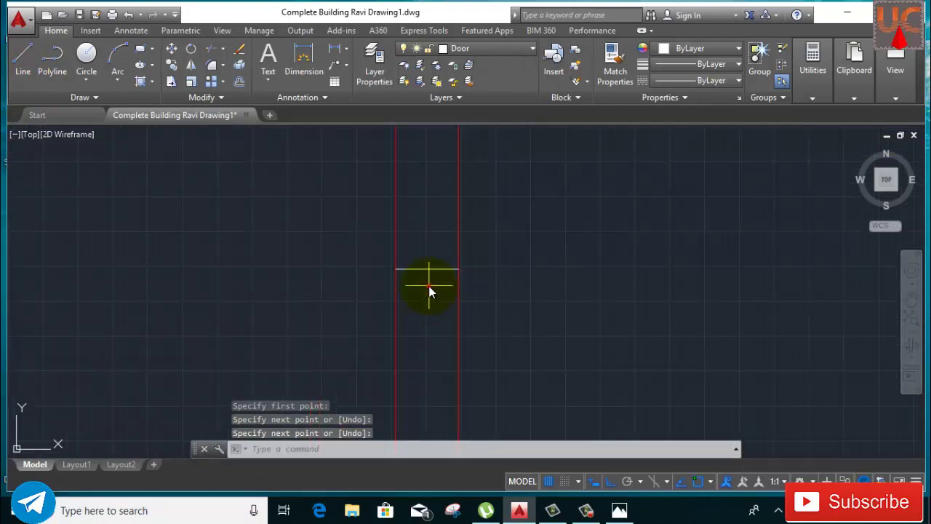
click(429, 238)
scroll(429, 247, down, 4)
Step: Offset the wall tick 2' along the wall to mark the opening
text(o)
key(Return)
click(488, 296)
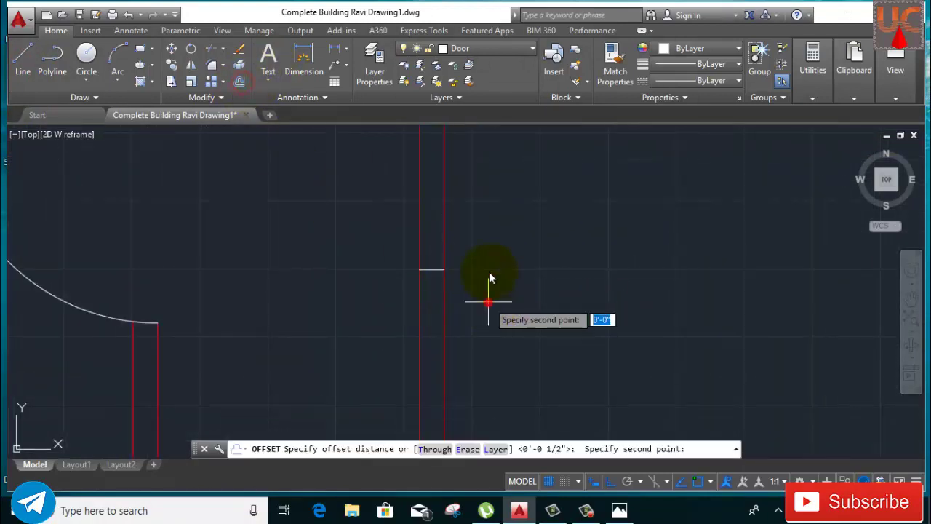
text(2')
key(Return)
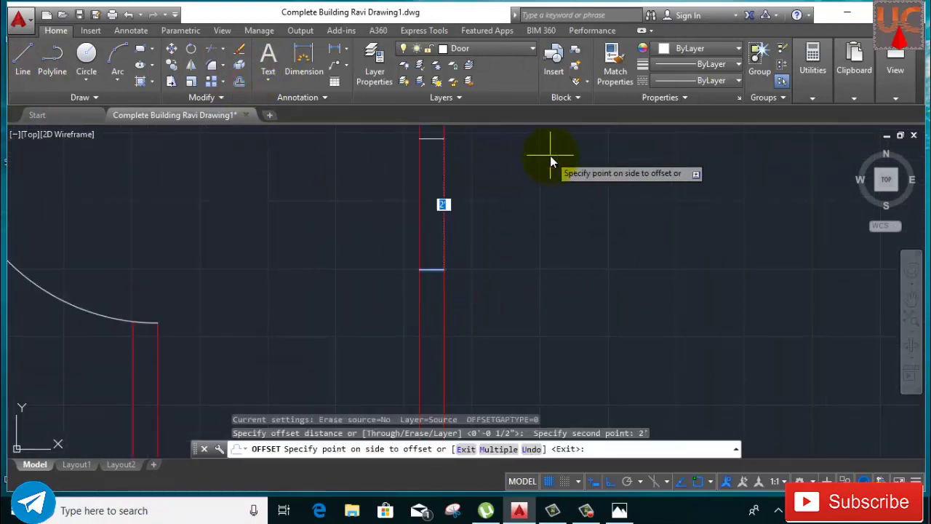
click(550, 156)
click(432, 269)
middle_drag(434, 271, 439, 326)
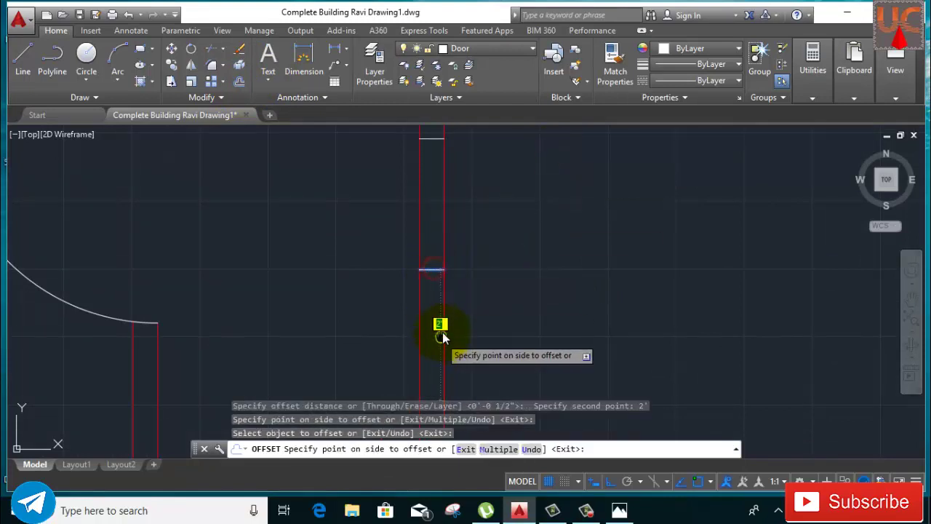
scroll(438, 305, down, 2)
click(503, 338)
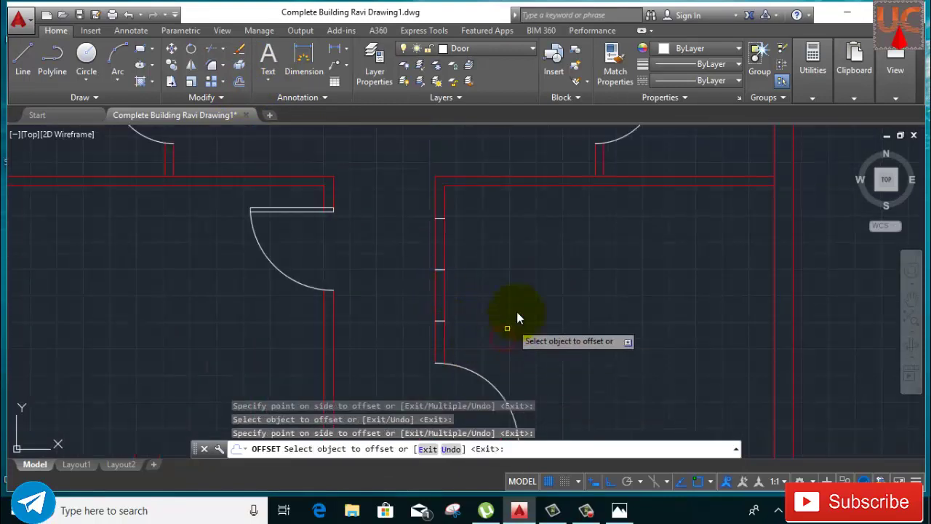
right_click(533, 261)
click(557, 277)
Step: Move the extra middle tick off the wall and erase it
click(440, 271)
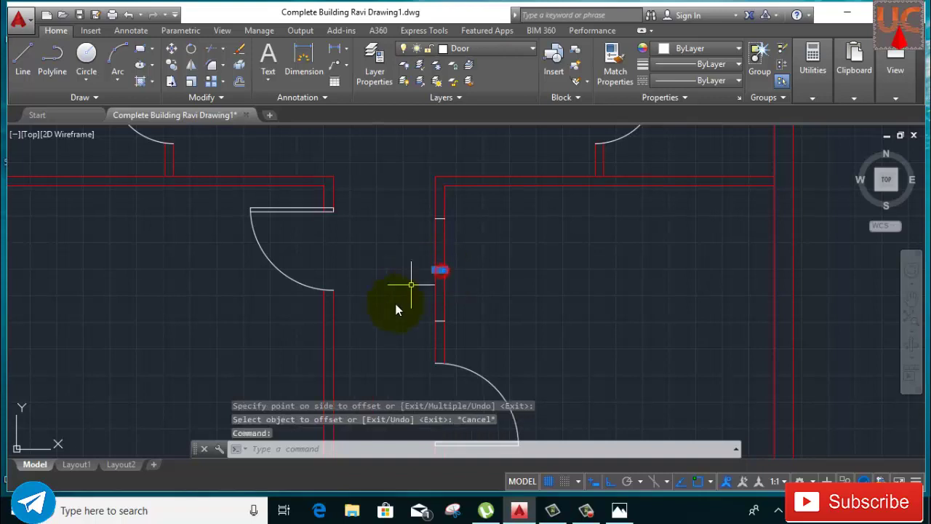
right_click(513, 246)
click(539, 251)
click(550, 251)
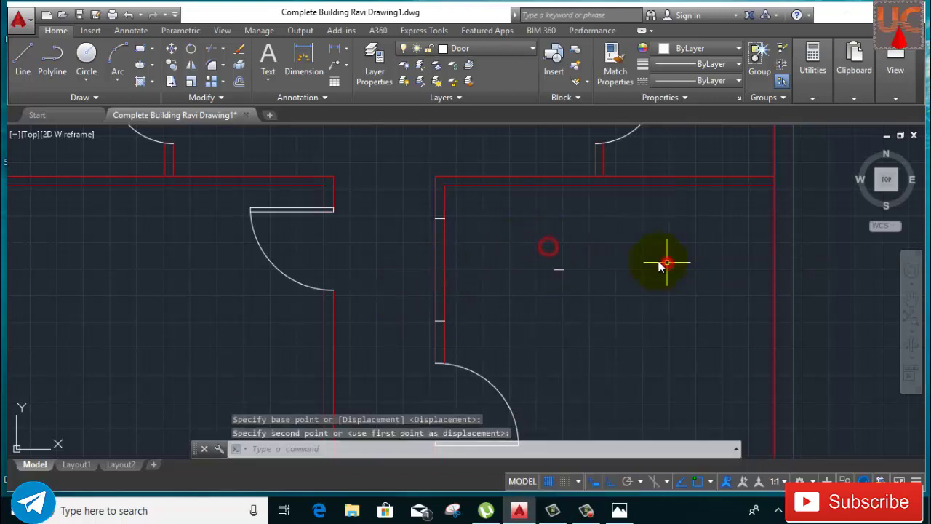
click(661, 264)
click(650, 257)
click(527, 291)
right_click(542, 284)
click(574, 248)
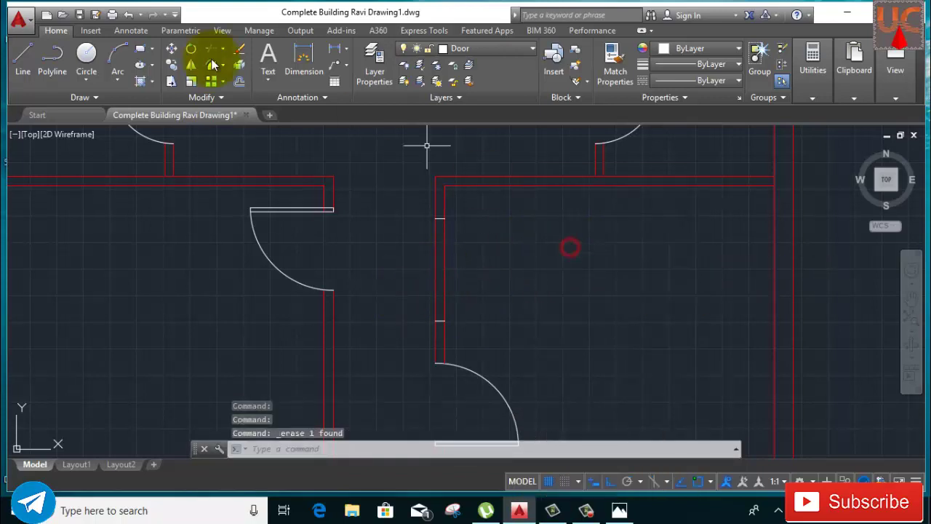
Step: Draw a vertical line across the opening from its top tick to the bottom
click(21, 54)
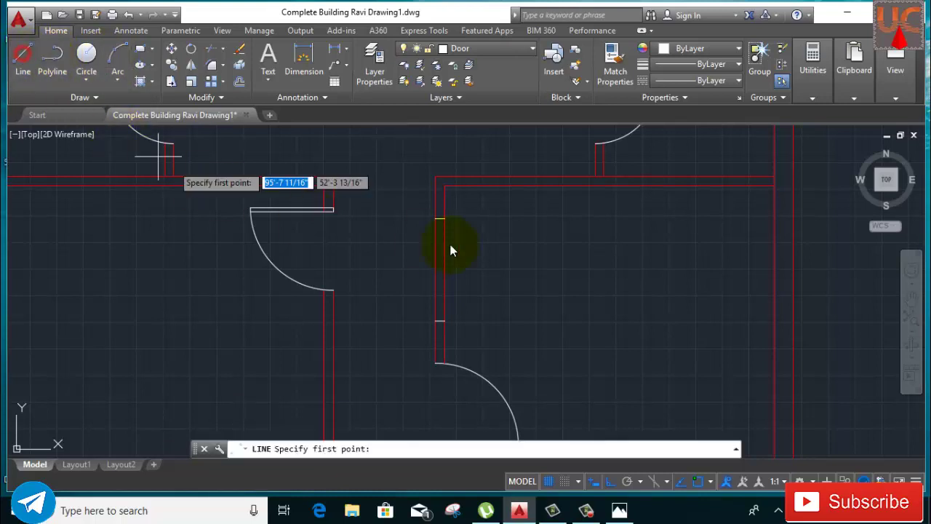
scroll(444, 240, up, 3)
scroll(432, 222, up, 2)
click(429, 211)
scroll(429, 208, down, 5)
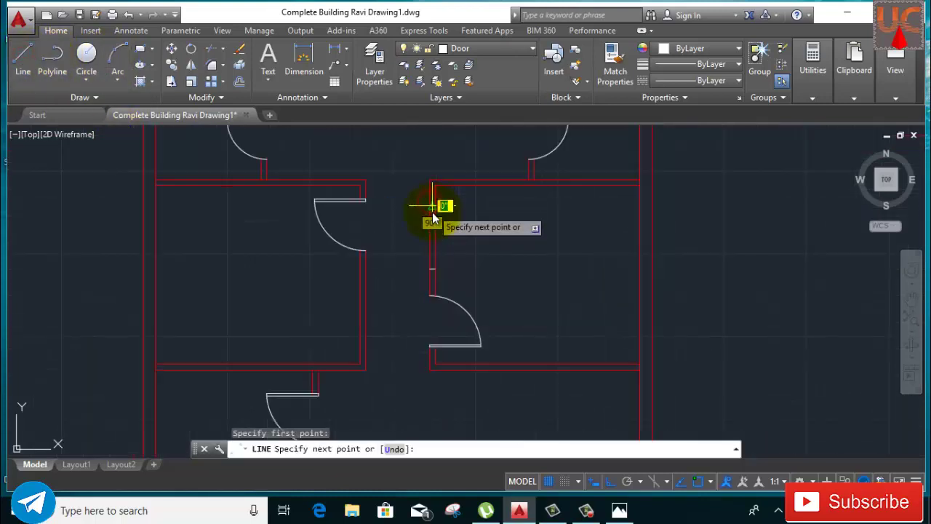
scroll(430, 269, up, 5)
click(415, 278)
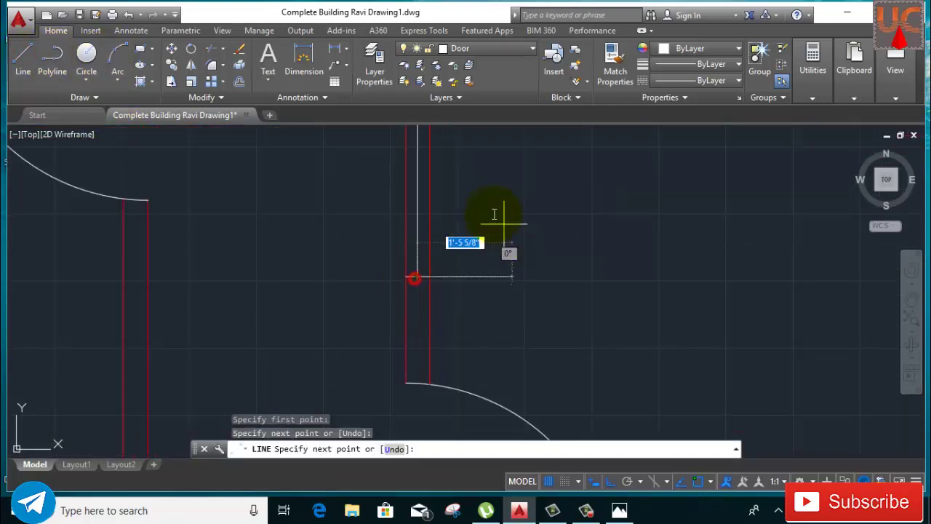
right_click(494, 208)
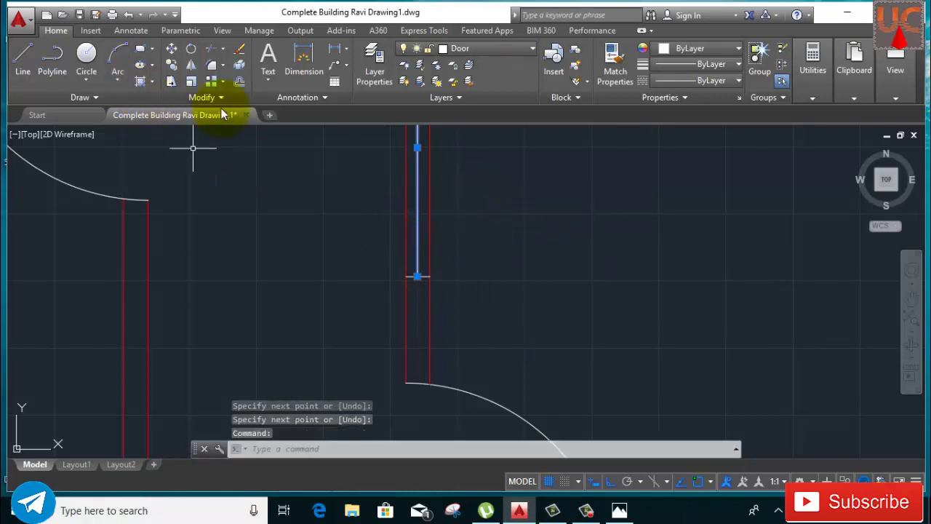
Step: Offset the opening line 0.5 to each side, undoing a mistaken offset of 2
click(240, 86)
click(466, 190)
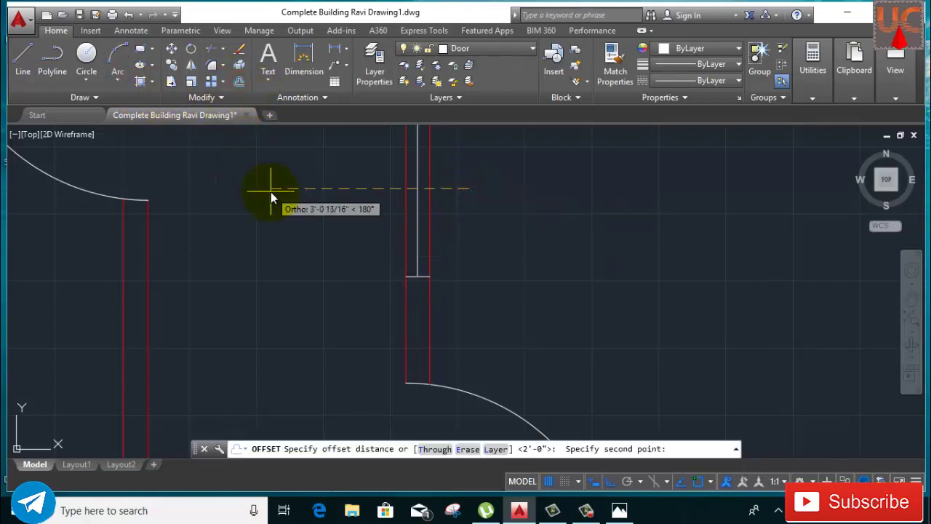
text(2)
key(Return)
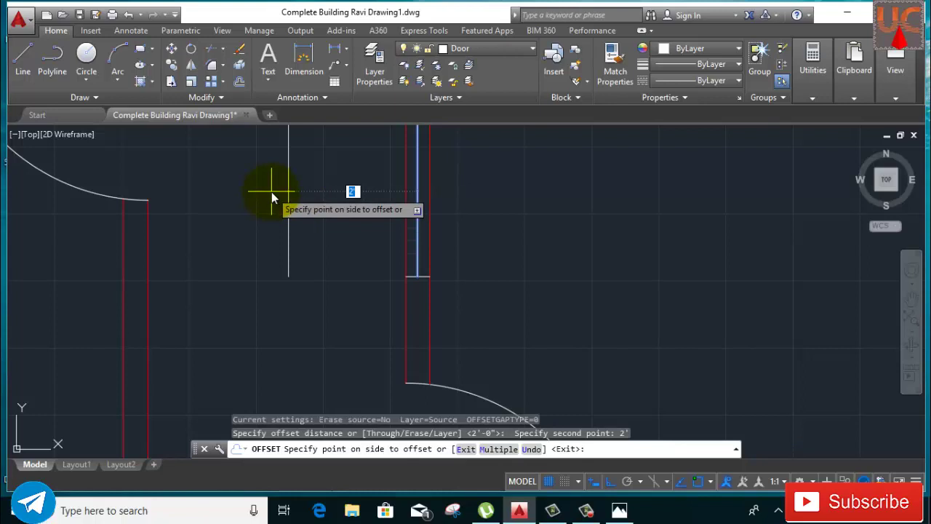
click(272, 192)
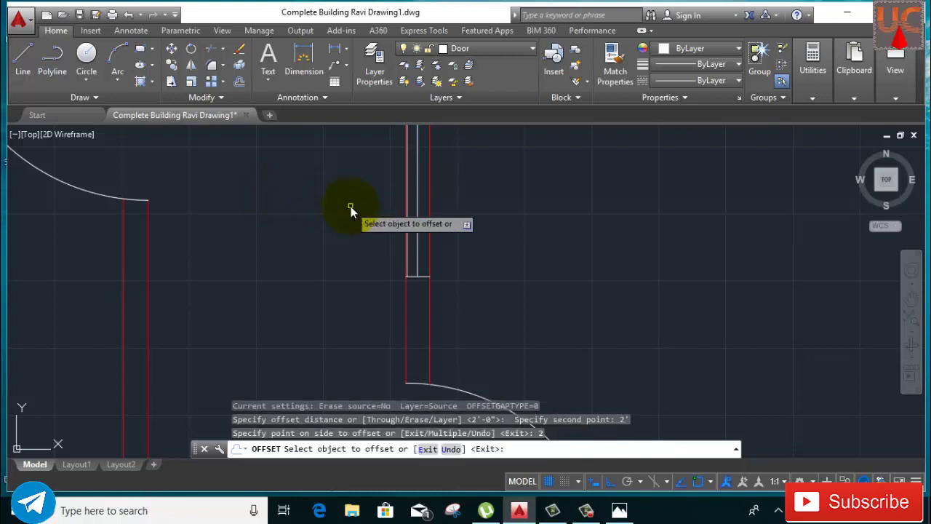
key(ctrl+z)
click(415, 229)
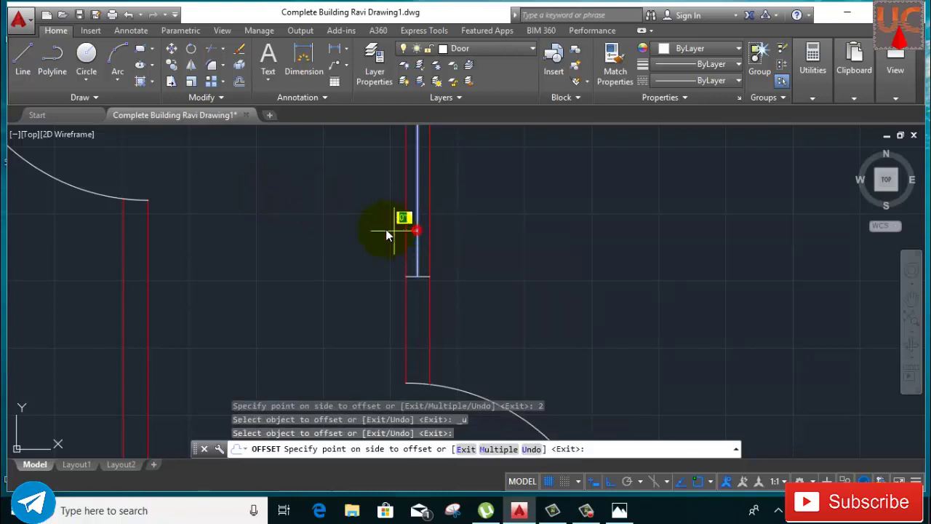
text(5)
key(Return)
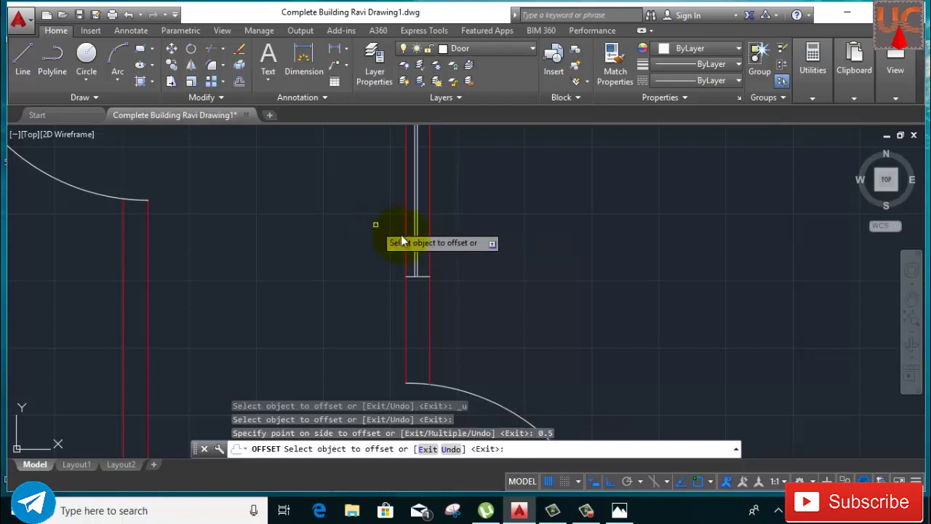
scroll(437, 238, up, 5)
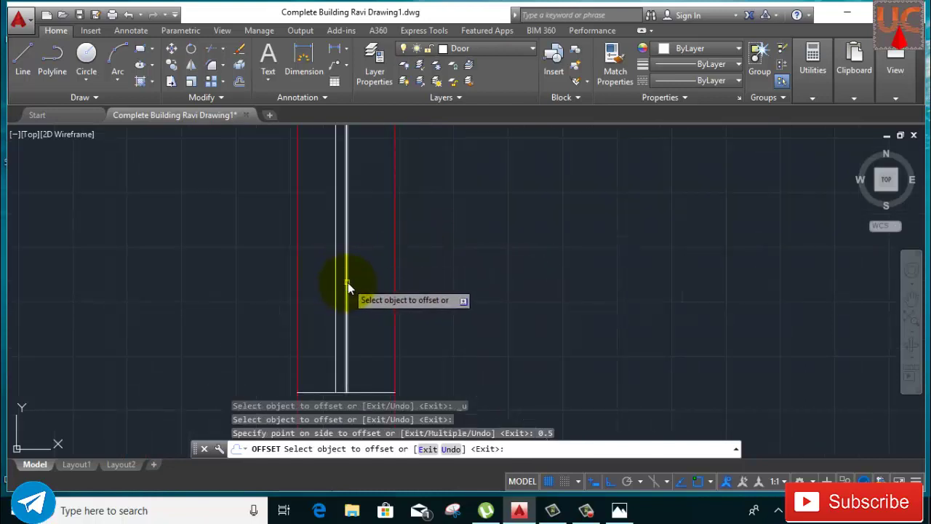
click(346, 282)
text(0.5)
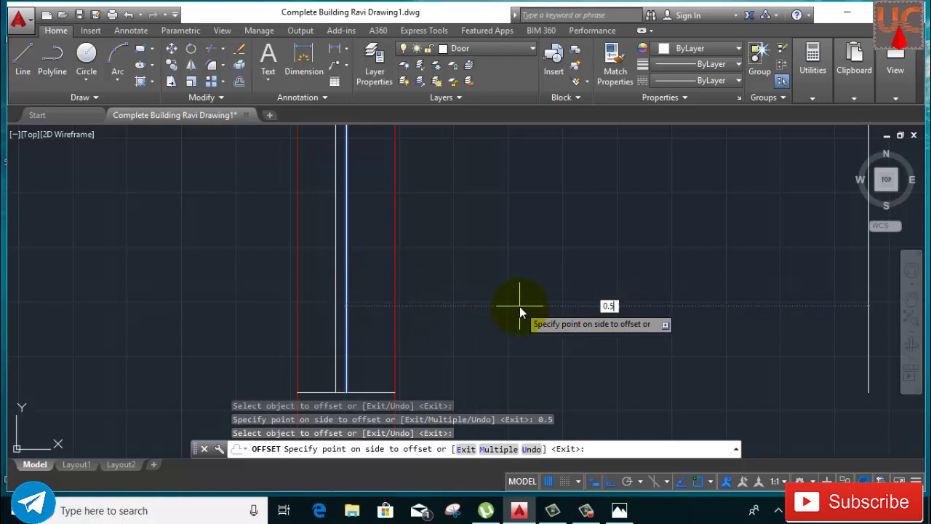
click(519, 313)
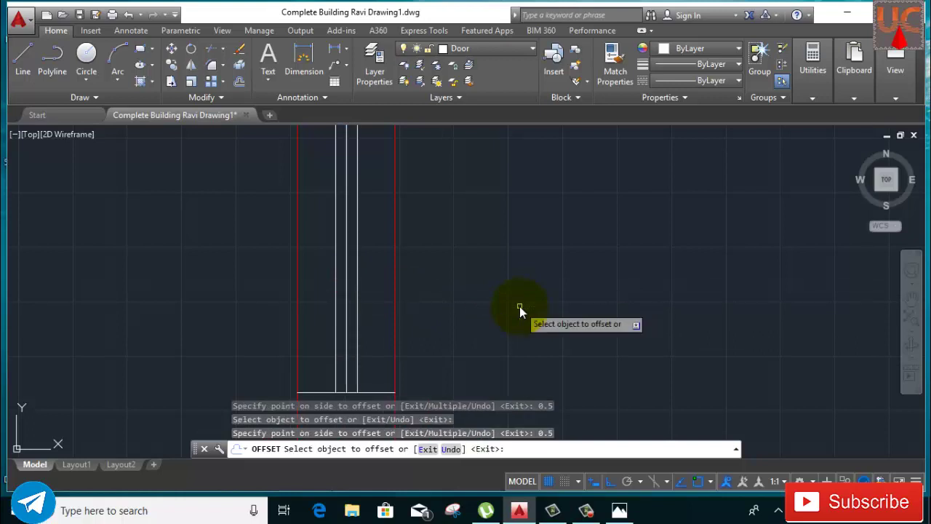
right_click(496, 222)
click(512, 240)
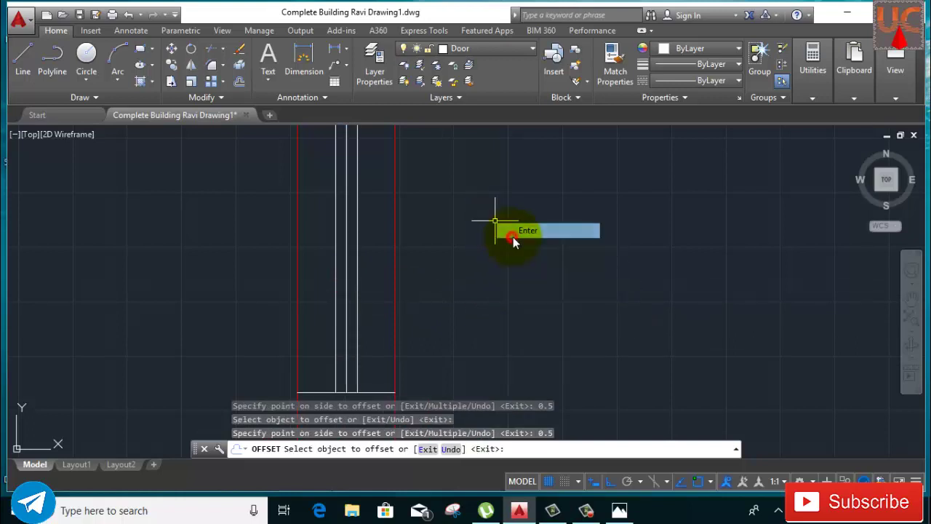
Step: Erase the window's middle line, leaving the two parallel lines
click(345, 307)
click(355, 324)
click(349, 315)
click(342, 312)
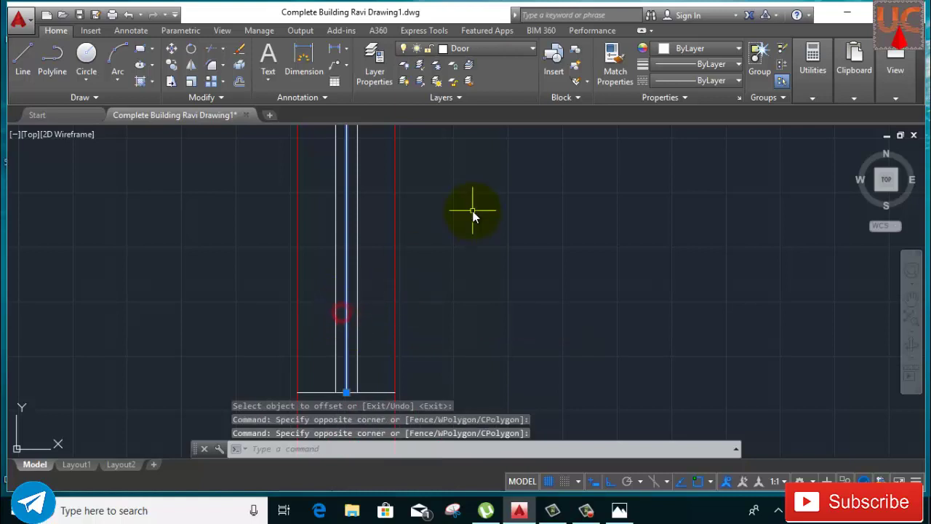
right_click(473, 213)
click(499, 245)
scroll(495, 243, down, 3)
scroll(496, 243, down, 2)
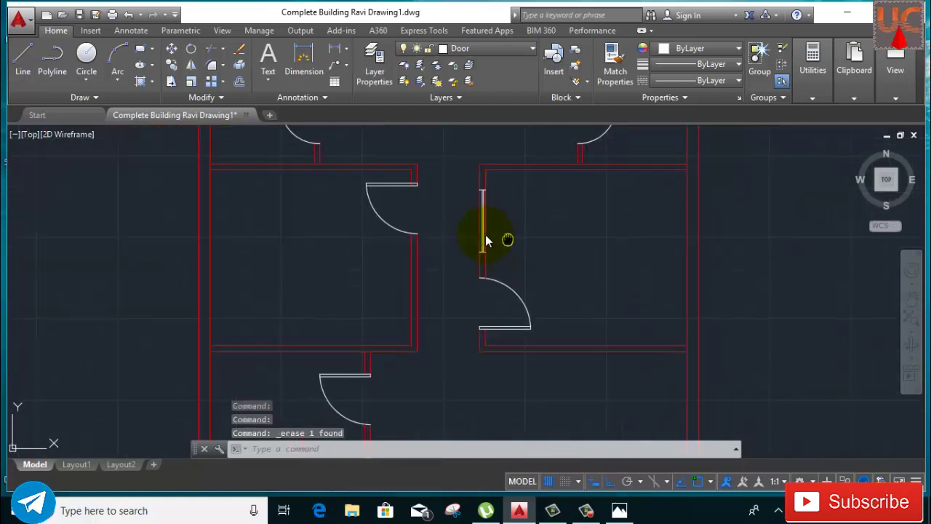
middle_drag(487, 241, 445, 232)
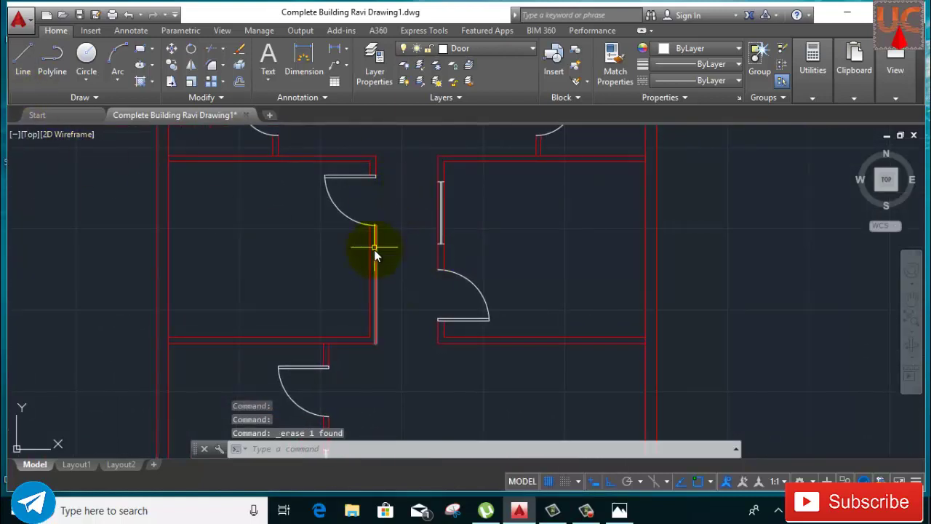
scroll(442, 188, up, 3)
click(417, 161)
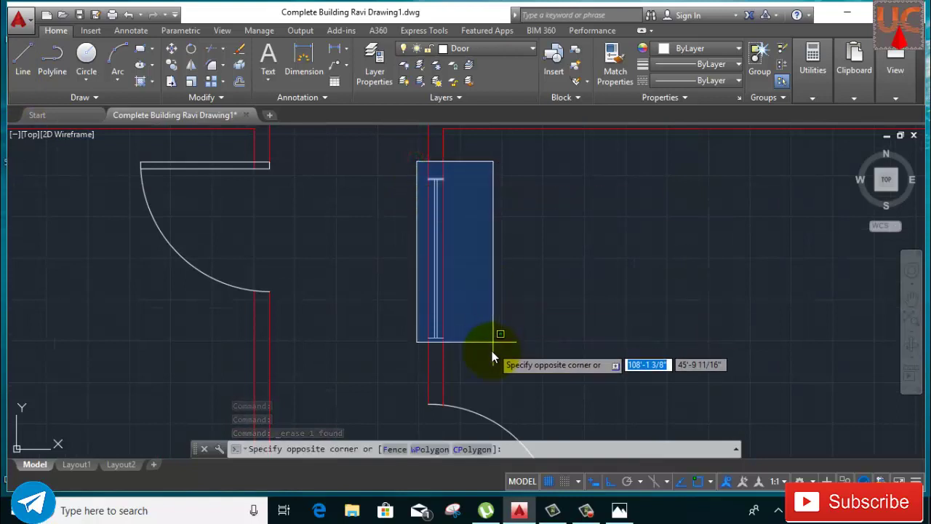
click(520, 342)
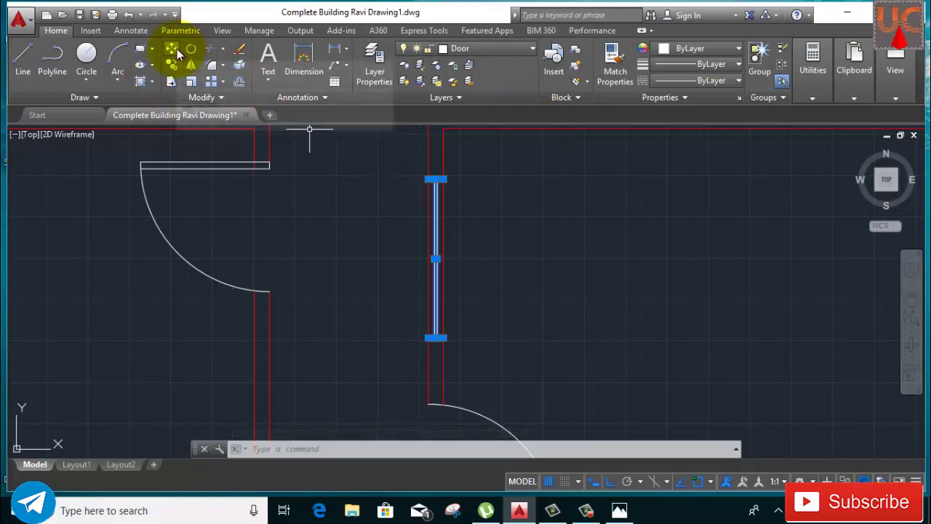
click(23, 62)
scroll(280, 340, down, 2)
scroll(262, 234, down, 2)
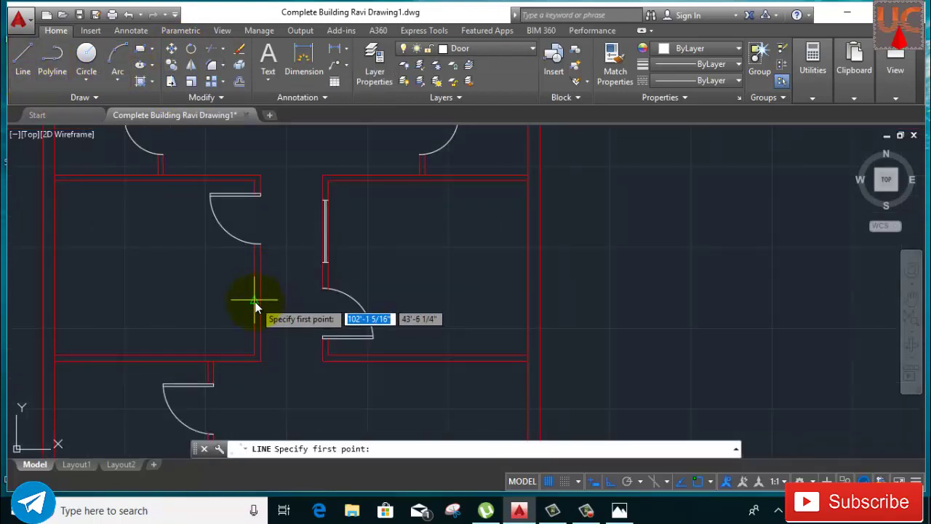
Step: Draw a short line across the left room's right wall and trim off its protruding end
click(255, 301)
scroll(260, 304, up, 3)
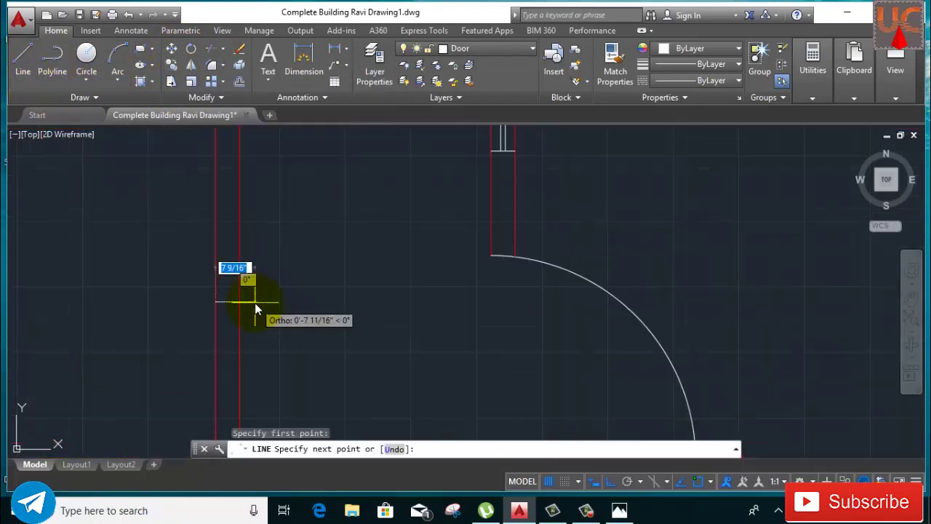
click(273, 301)
right_click(278, 237)
click(300, 260)
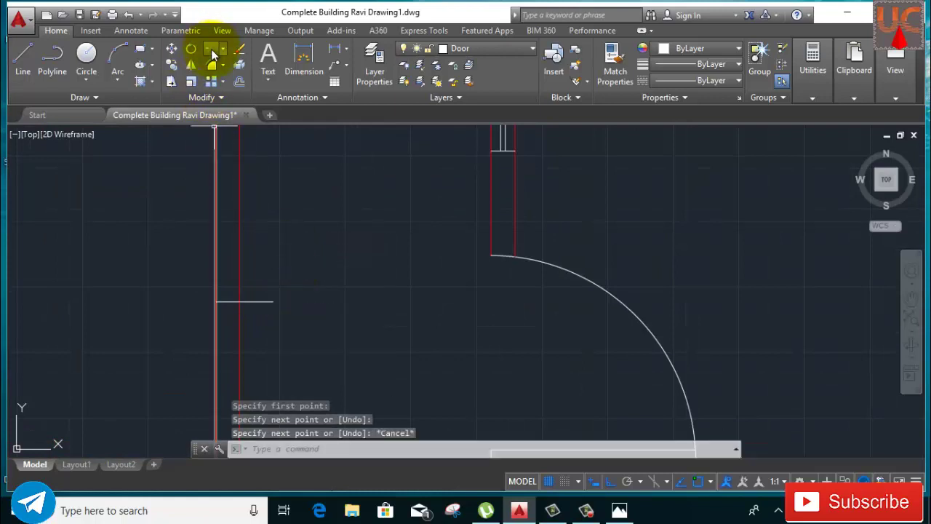
click(211, 53)
key(Return)
click(277, 316)
click(260, 268)
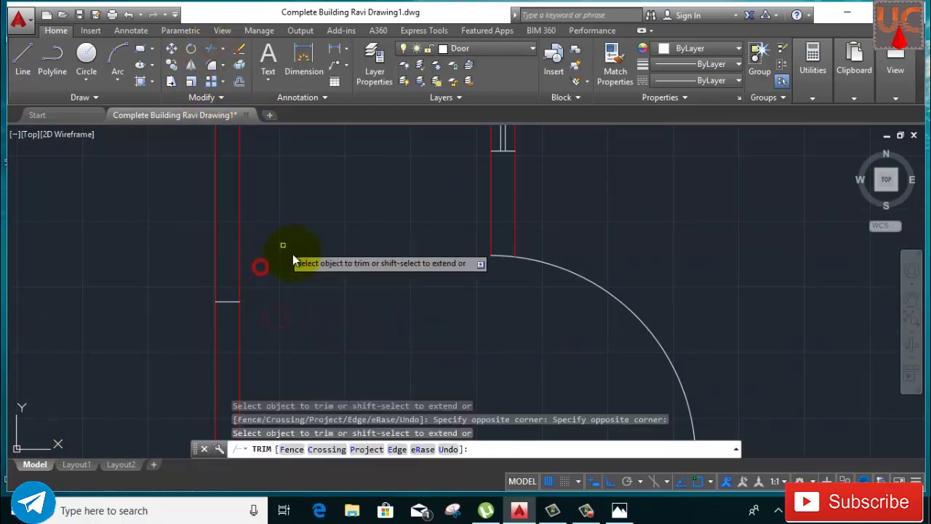
key(Escape)
scroll(266, 304, down, 2)
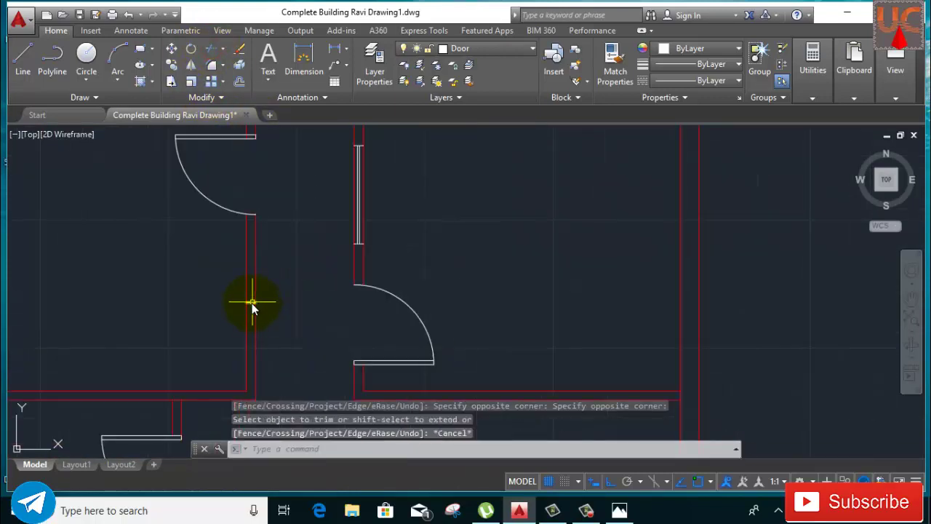
Step: Offset the short wall segment 2' to both sides, then erase the original segment
click(238, 81)
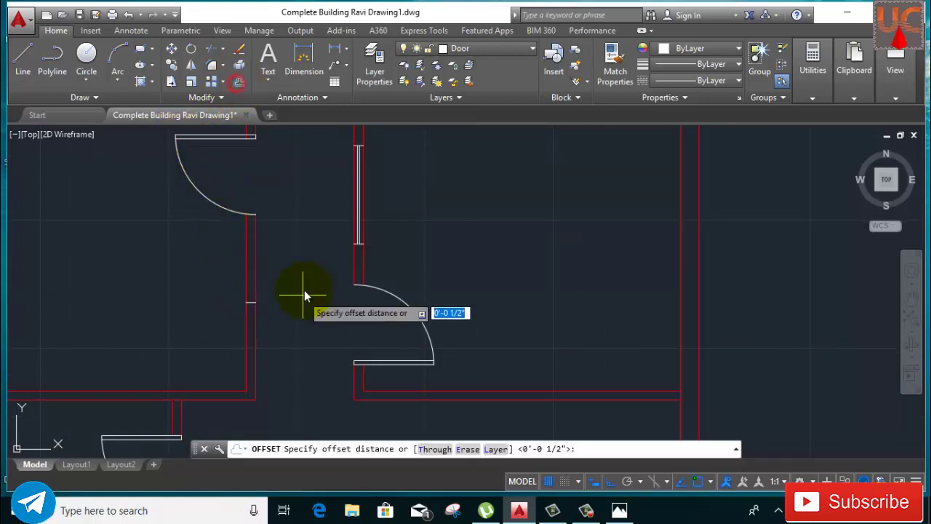
click(303, 273)
text(2')
key(Return)
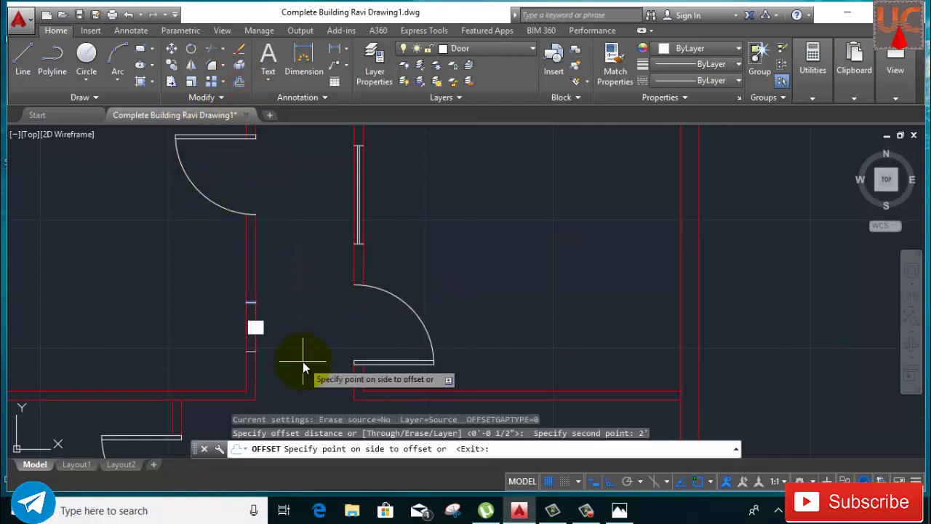
click(307, 362)
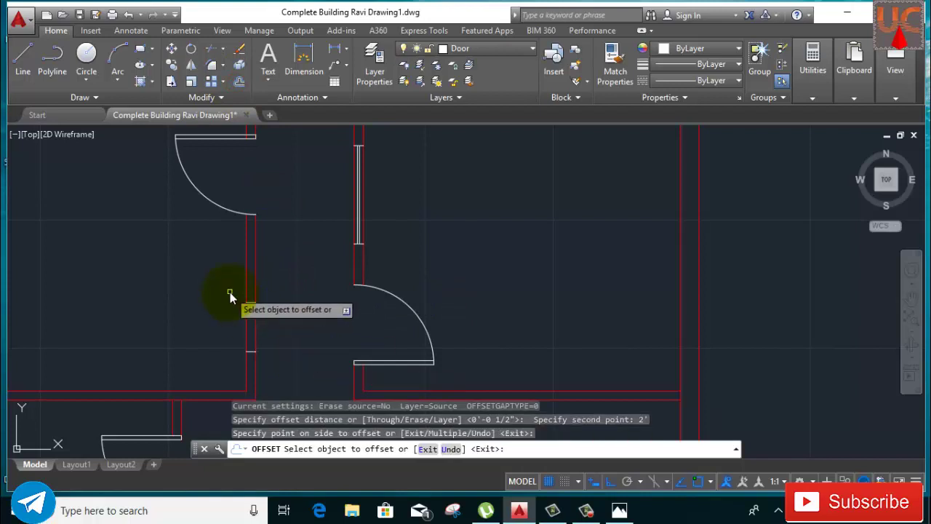
click(250, 303)
click(283, 211)
right_click(285, 207)
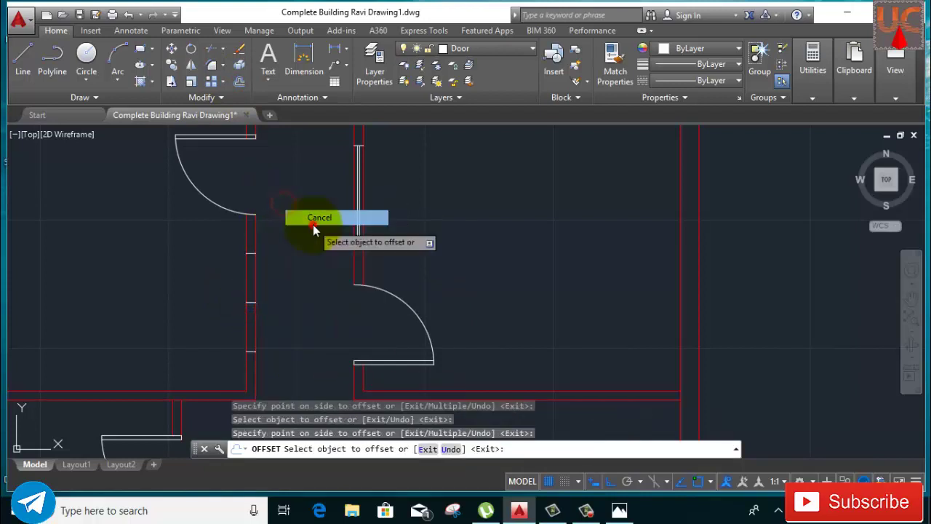
click(312, 218)
click(251, 309)
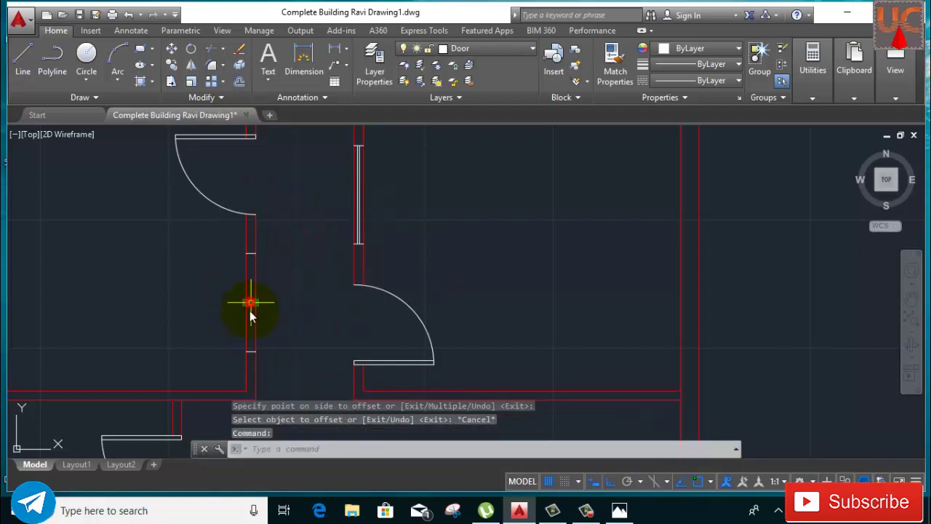
right_click(312, 204)
click(358, 250)
Step: Draw a vertical line across the wall opening beside the door and select it
click(23, 57)
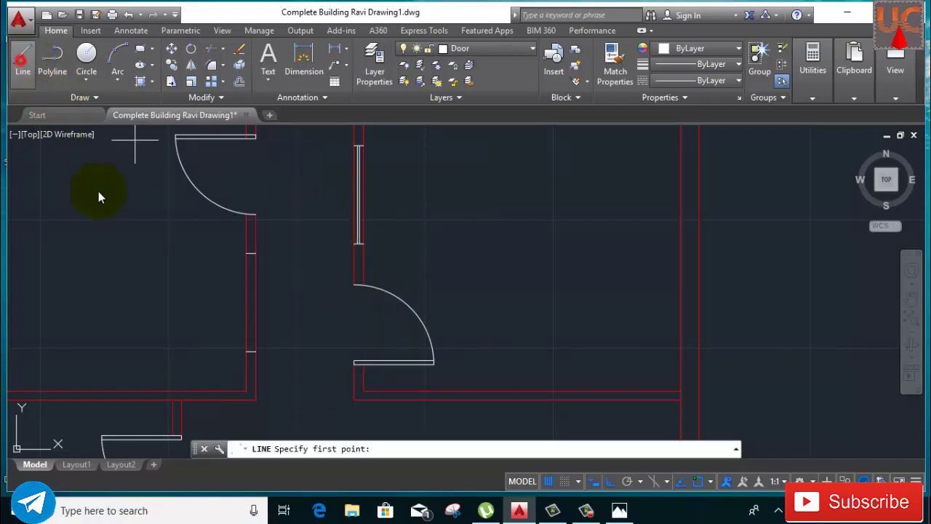
click(251, 255)
middle_drag(273, 367, 268, 332)
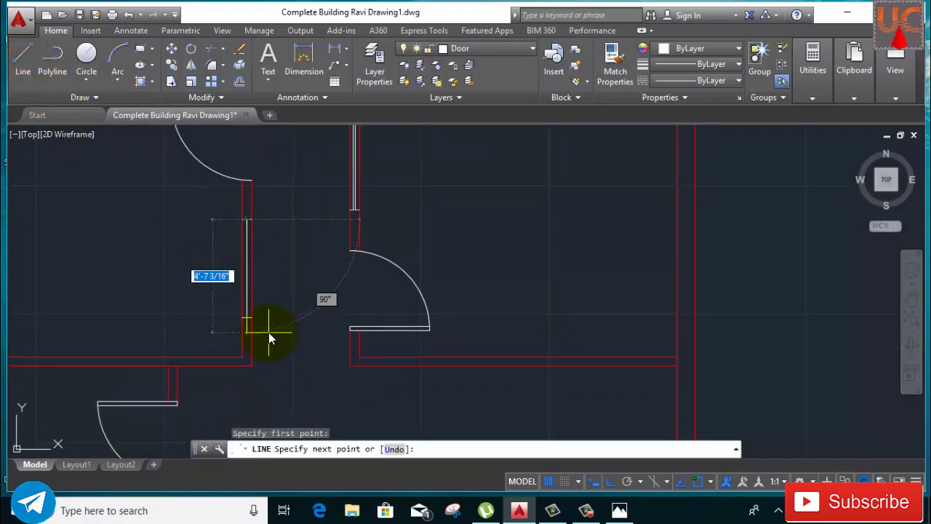
click(246, 319)
key(Escape)
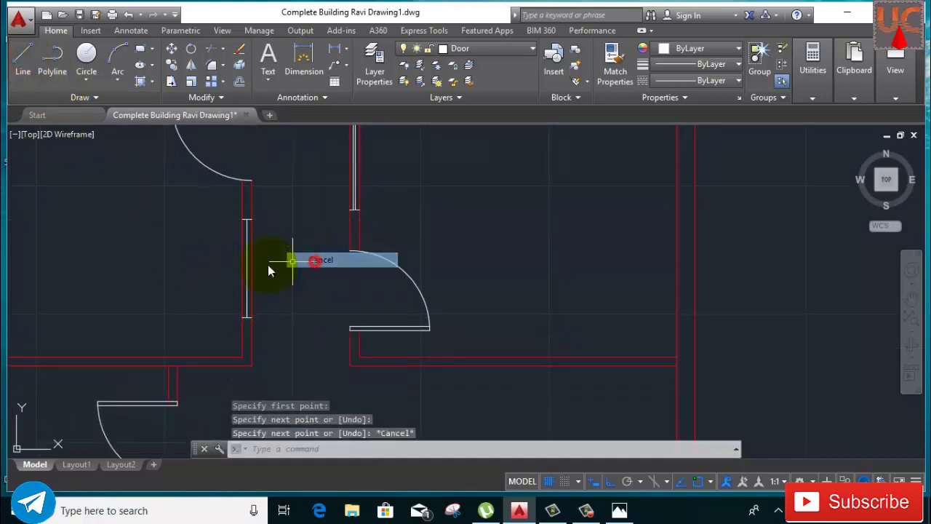
scroll(247, 271, up, 4)
click(247, 271)
click(206, 135)
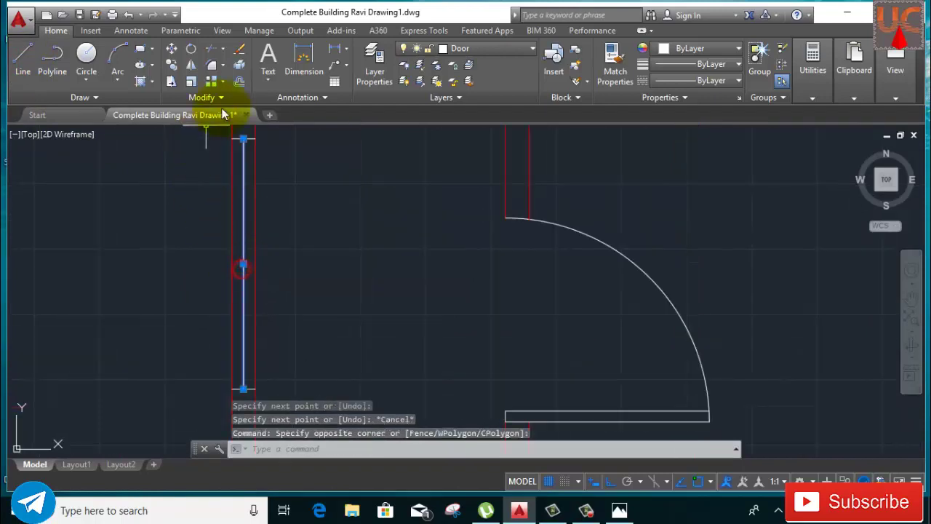
Step: Offset that line 0.5 to each side, then erase the extra middle line
click(239, 83)
click(313, 288)
text(0)
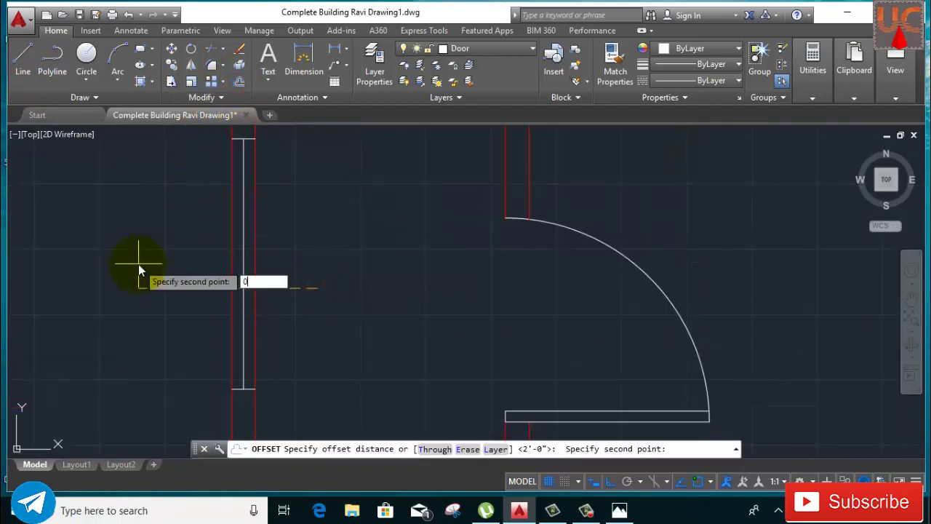
text(.5)
key(Return)
click(138, 264)
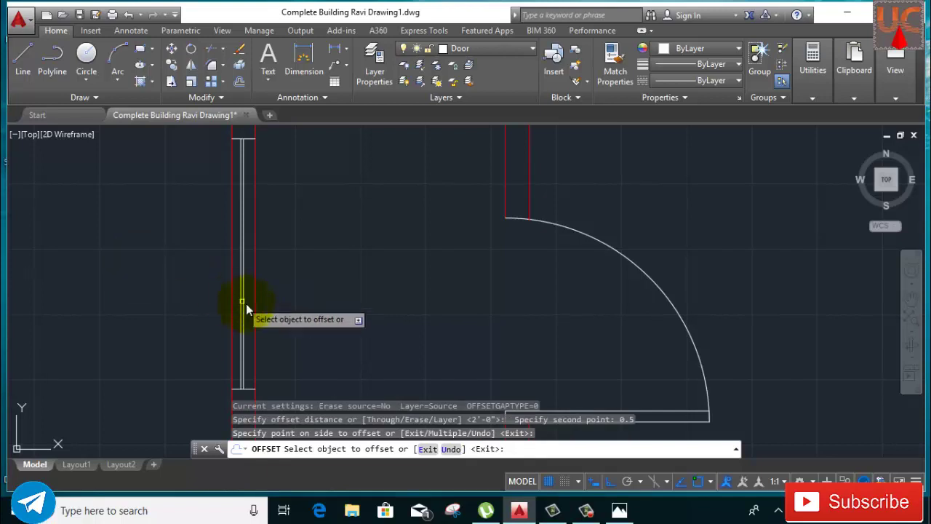
scroll(244, 304, up, 5)
click(209, 298)
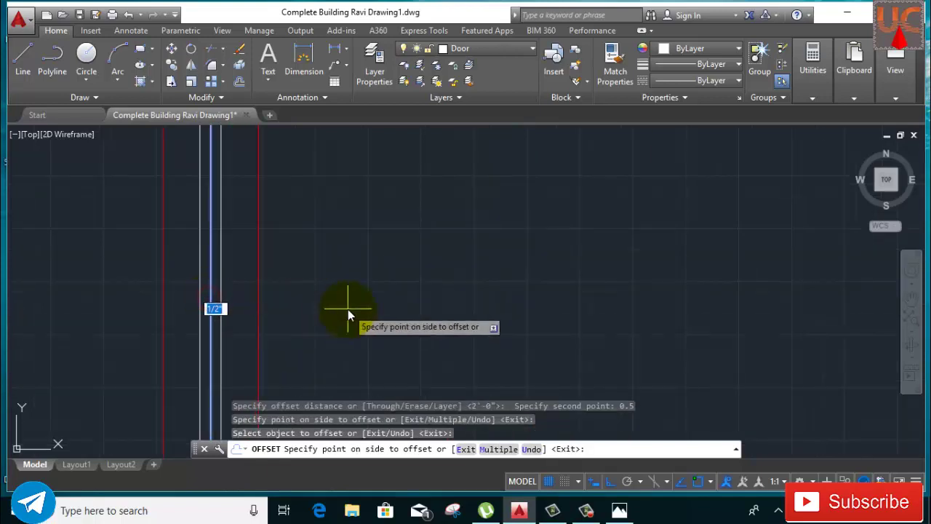
text(0.5)
key(Return)
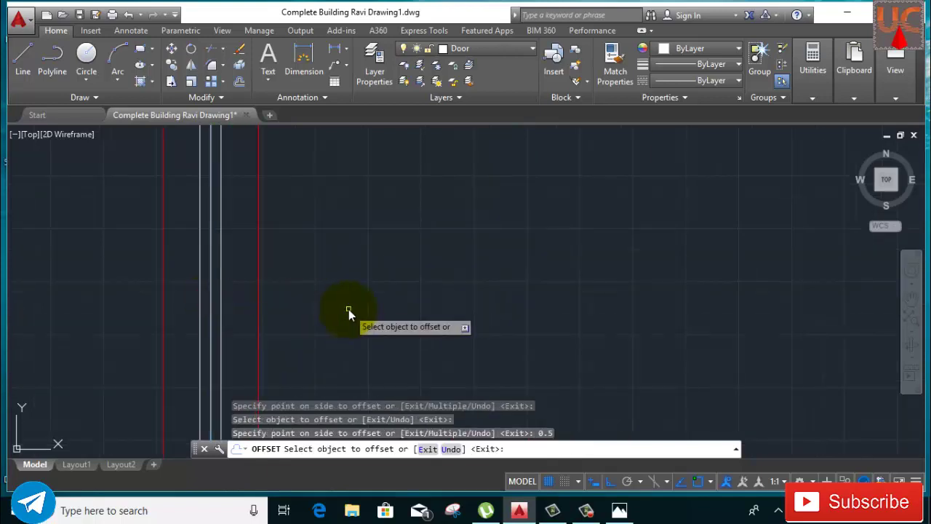
right_click(349, 309)
click(369, 332)
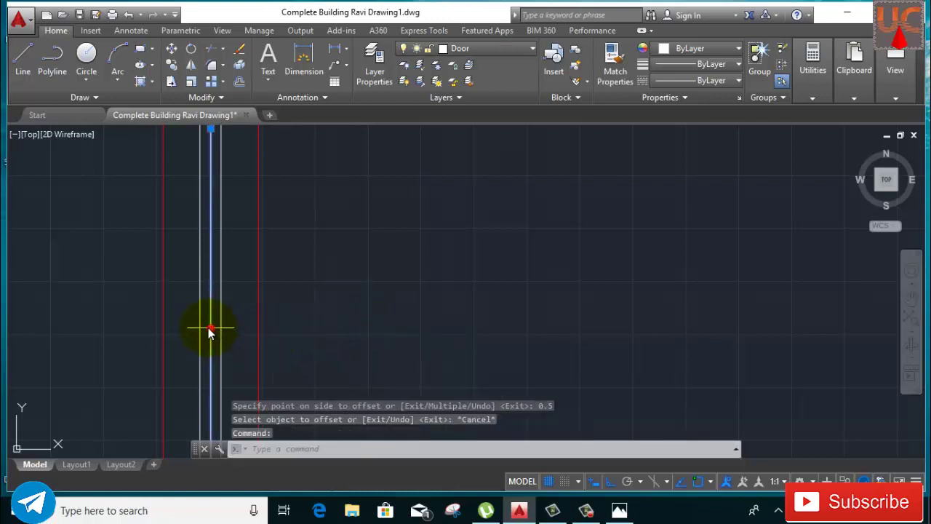
click(211, 327)
right_click(380, 232)
click(386, 245)
Step: Zoom out to the whole floor plan and reorient the lower-left room's door
scroll(387, 325, down, 3)
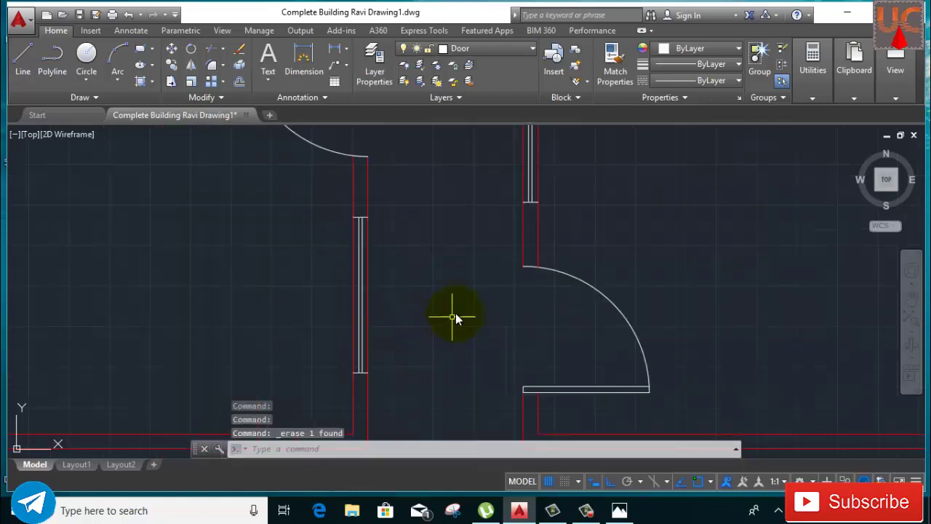
middle_drag(453, 312, 392, 357)
scroll(392, 357, down, 3)
scroll(396, 352, down, 3)
middle_drag(386, 316, 379, 237)
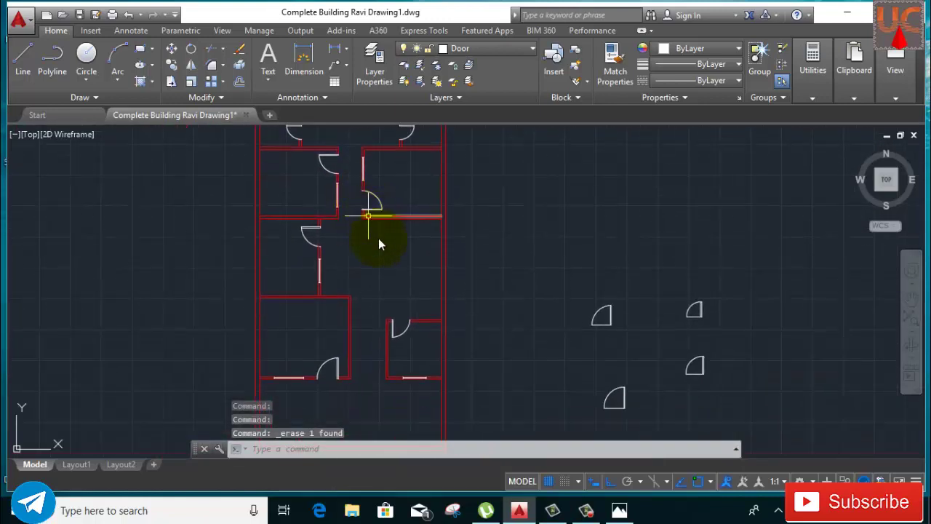
middle_drag(409, 358, 395, 307)
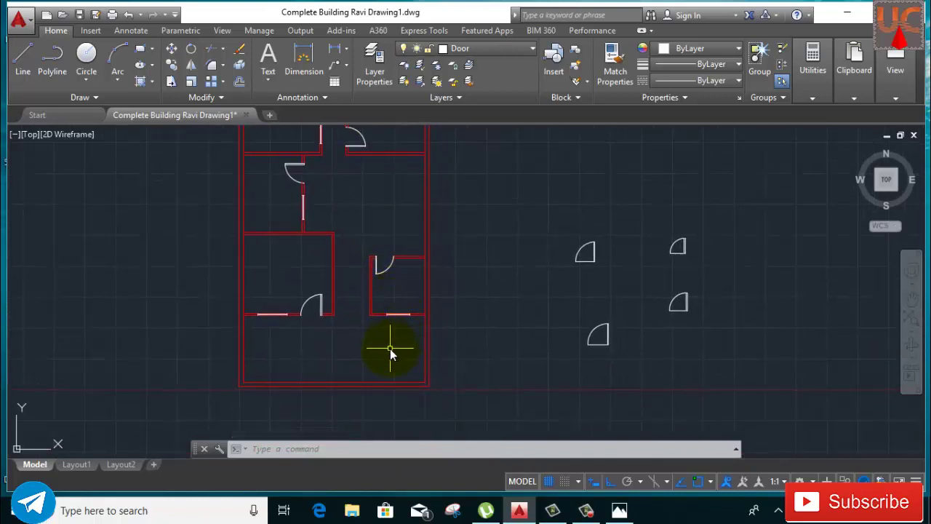
scroll(357, 342, down, 2)
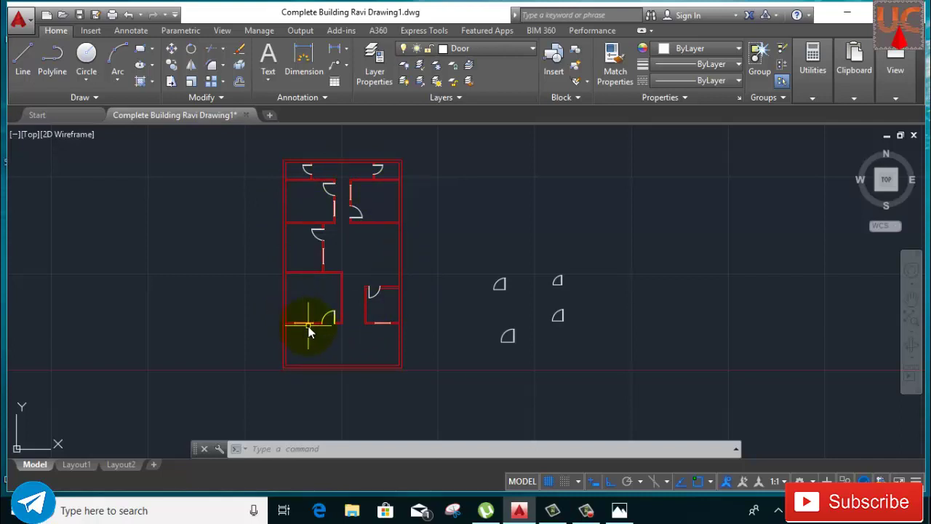
click(347, 324)
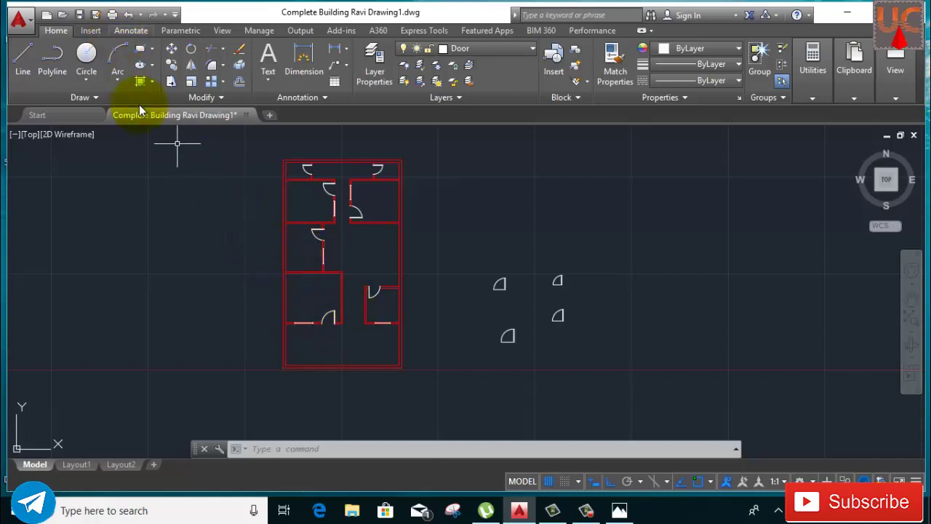
click(53, 99)
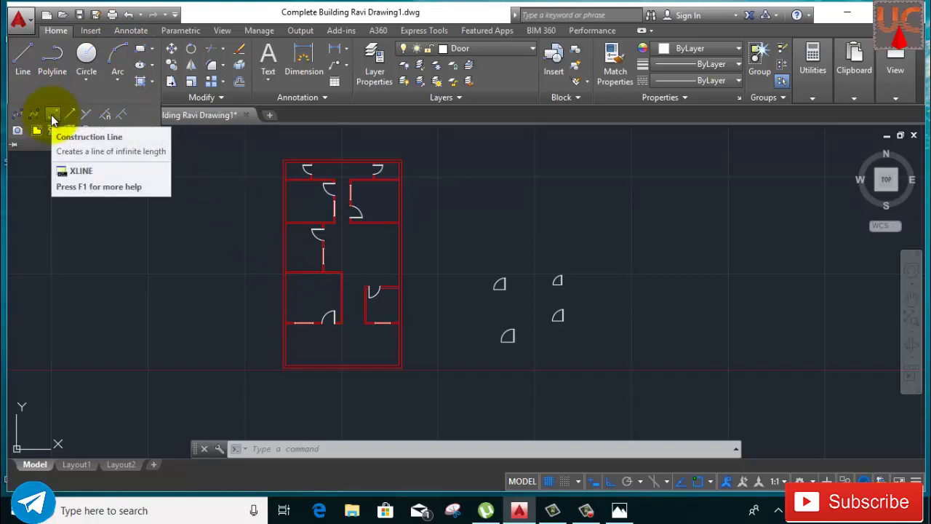
mouse_move(51, 115)
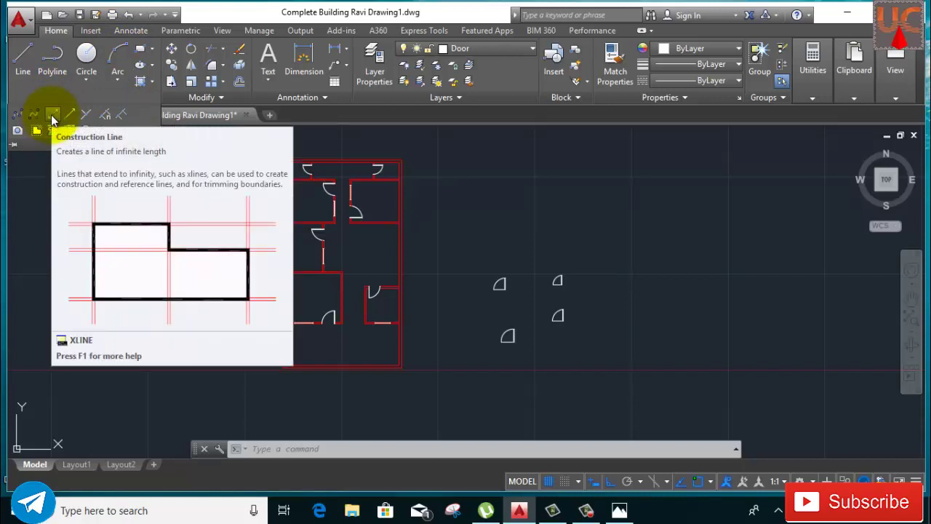
Step: Start a vertical construction line and place the first guide at the building's outer wall
click(53, 117)
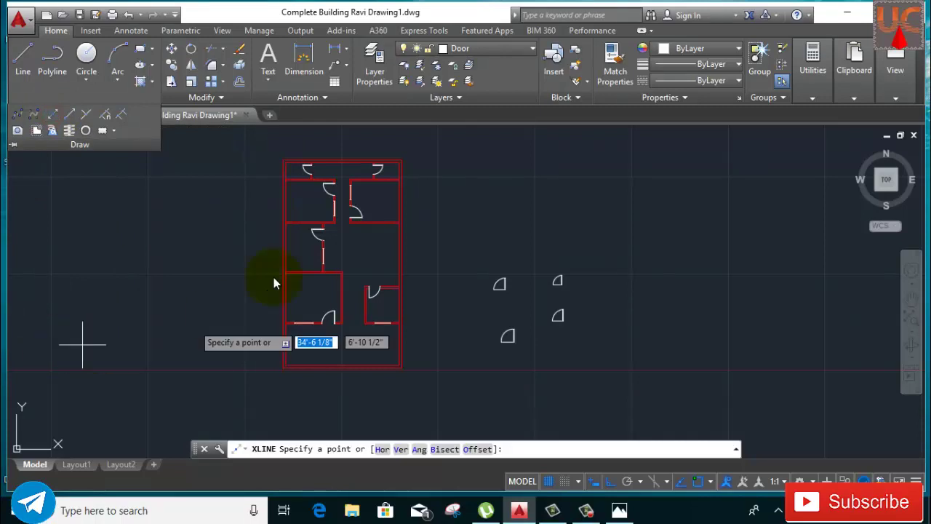
right_click(181, 211)
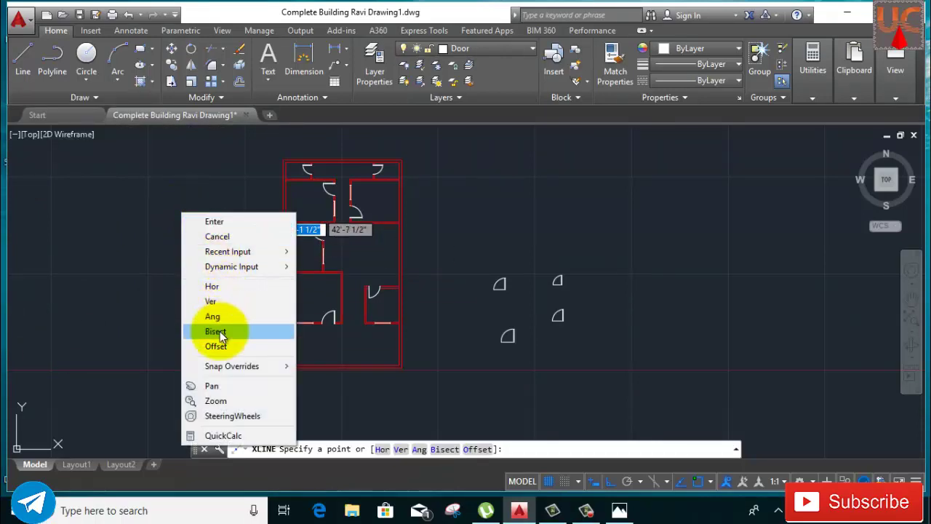
click(211, 301)
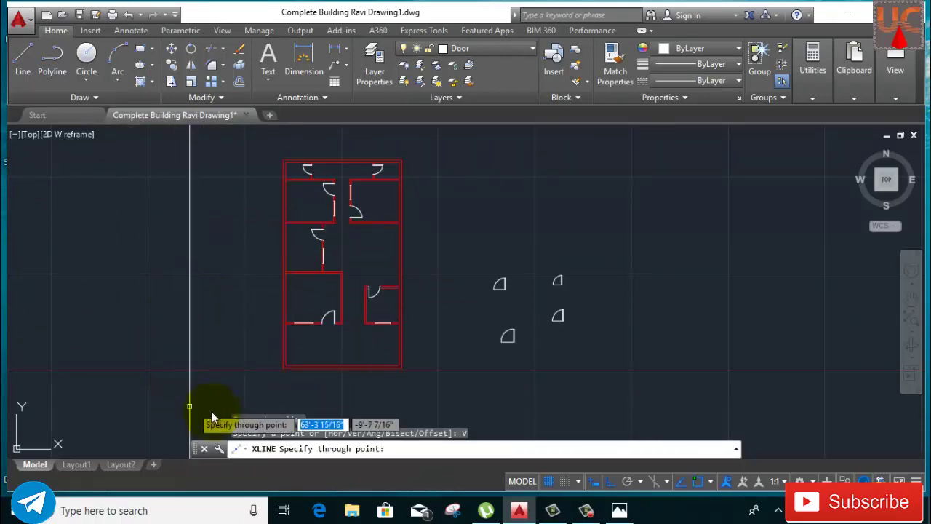
scroll(240, 397, up, 6)
scroll(259, 365, down, 2)
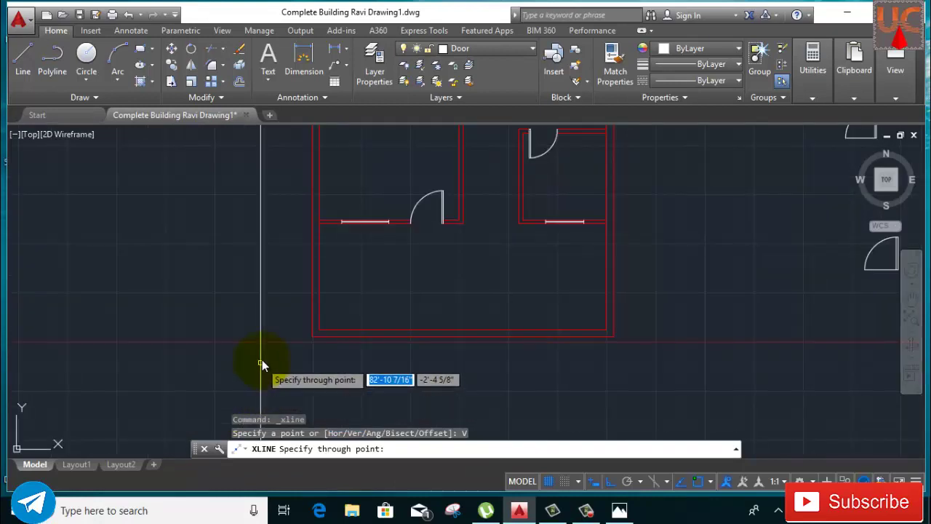
scroll(338, 262, up, 3)
scroll(335, 234, up, 2)
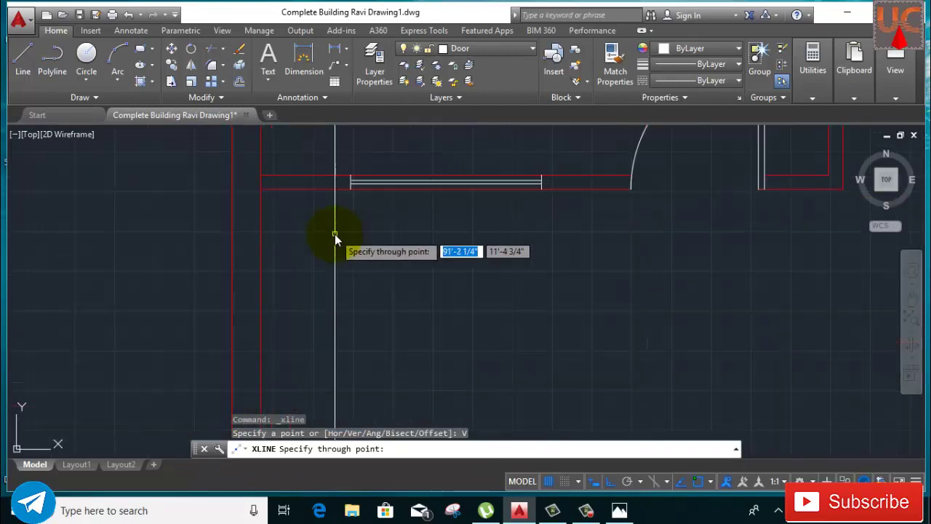
scroll(334, 234, down, 3)
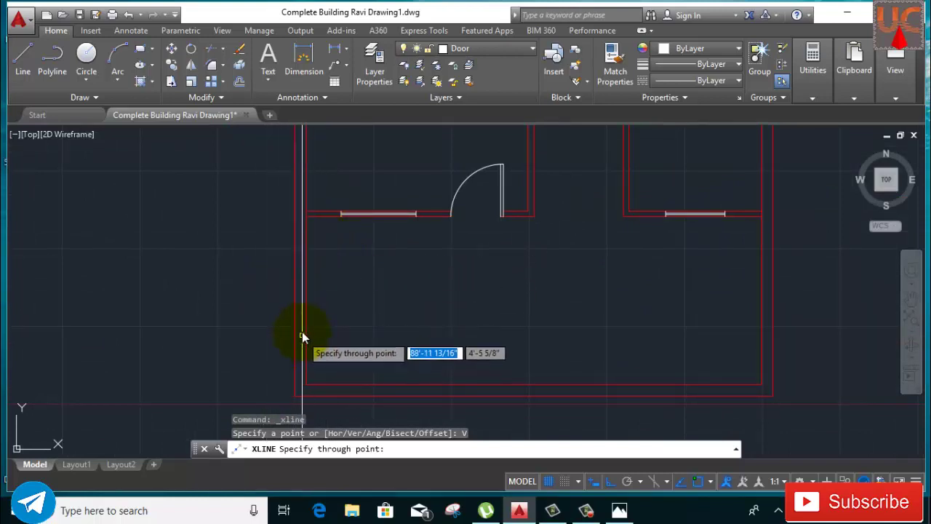
middle_drag(302, 332, 297, 281)
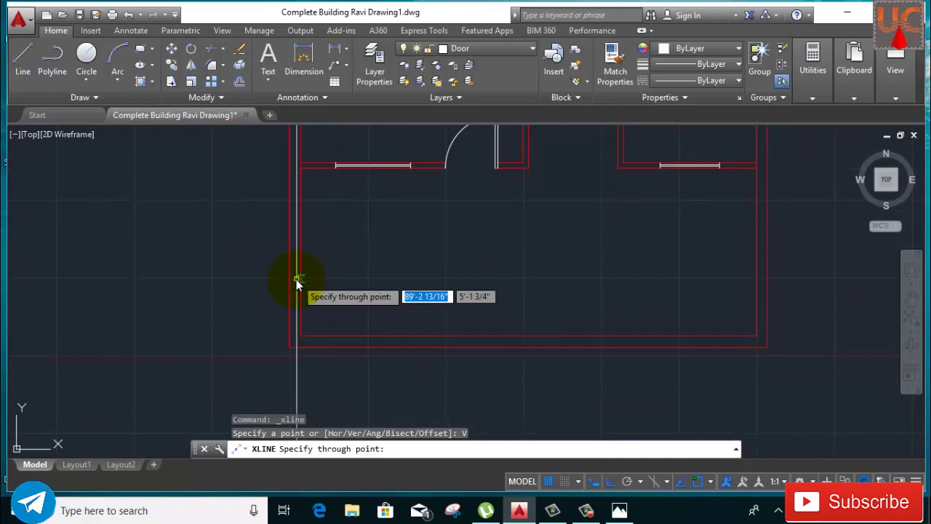
click(289, 349)
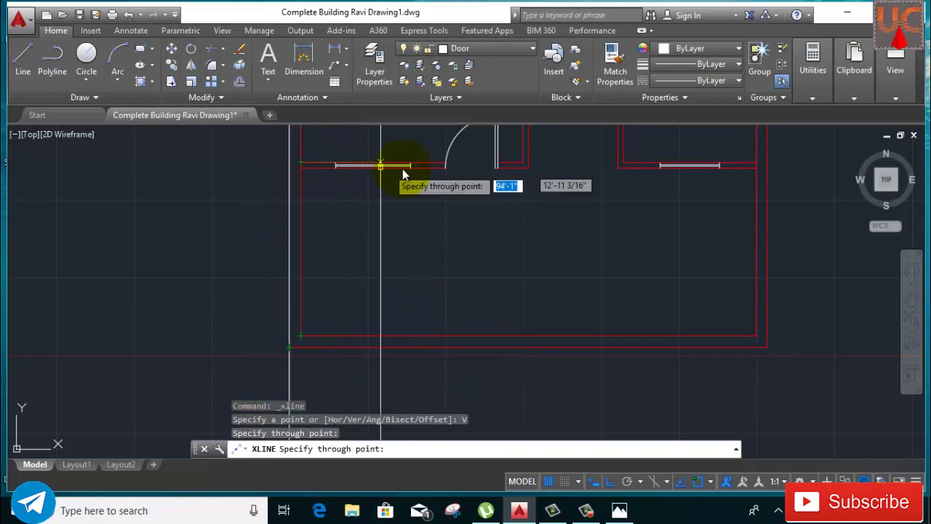
Step: Add vertical guides at both window ends, the door arc end and the adjacent wall edges
scroll(415, 208, up, 1)
scroll(336, 219, up, 2)
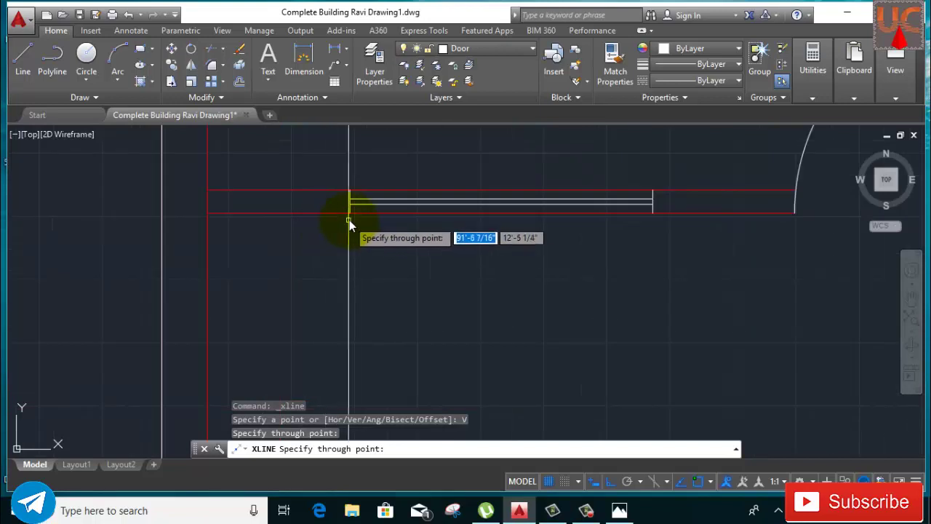
click(350, 218)
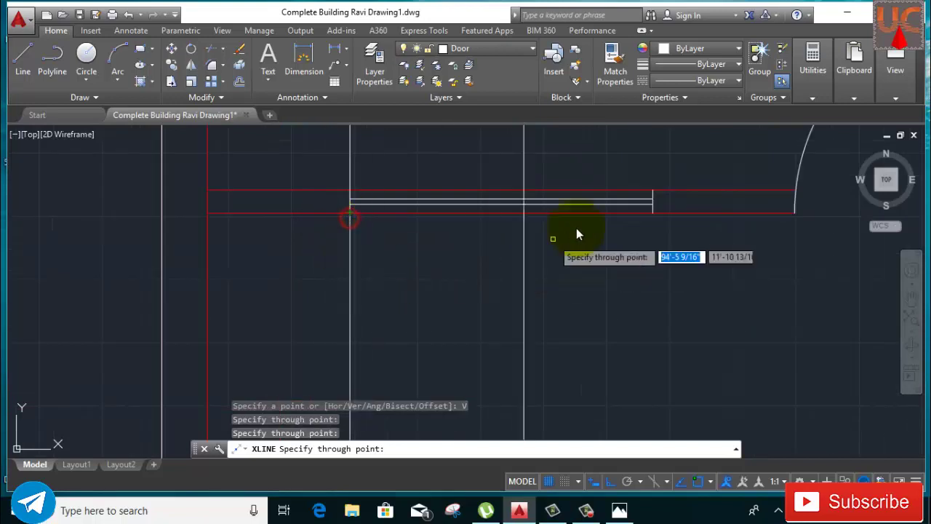
click(652, 215)
middle_drag(707, 274, 395, 313)
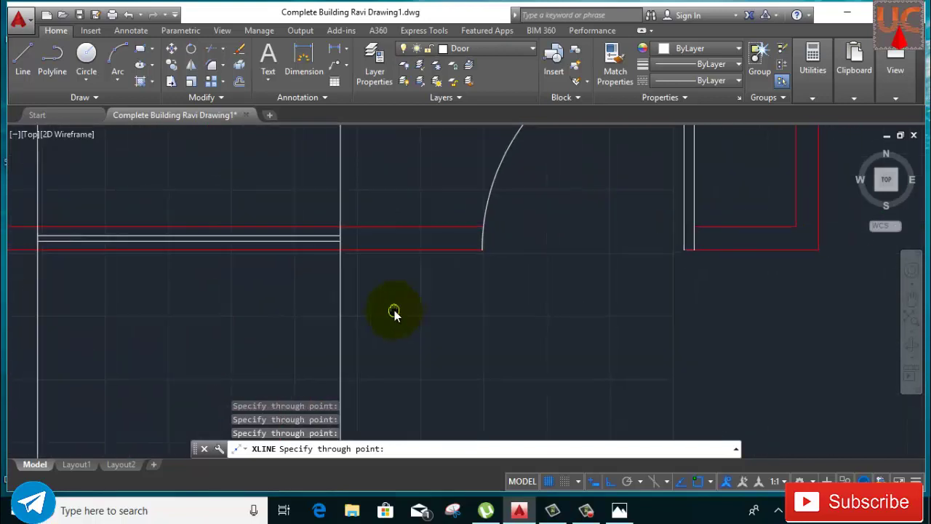
click(483, 249)
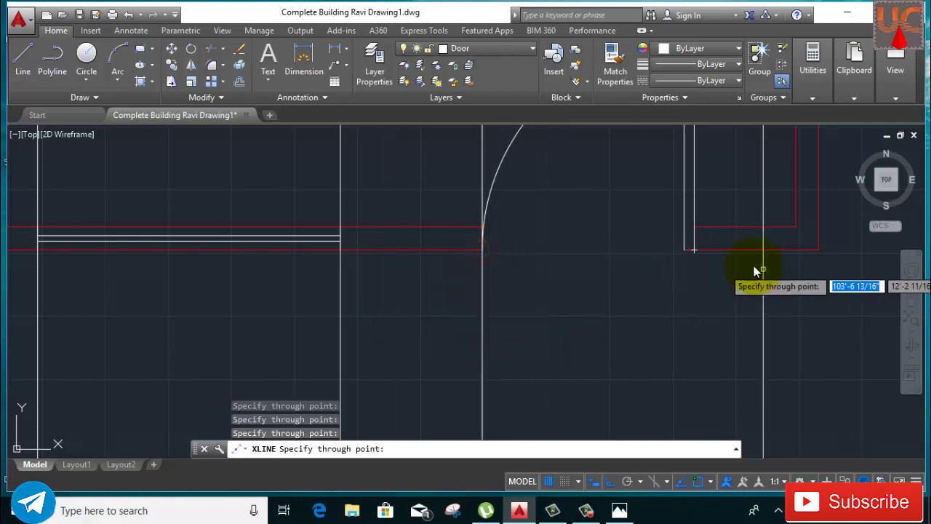
click(693, 251)
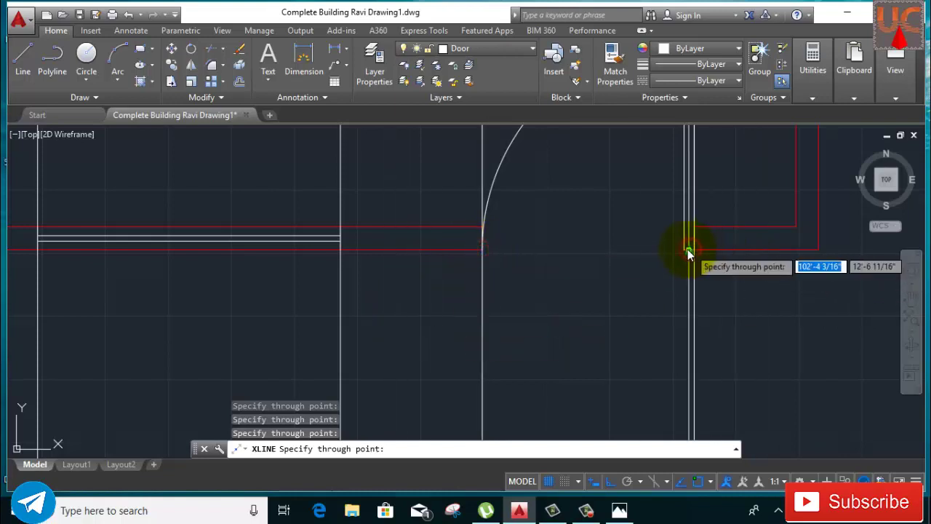
click(684, 250)
scroll(603, 322, down, 4)
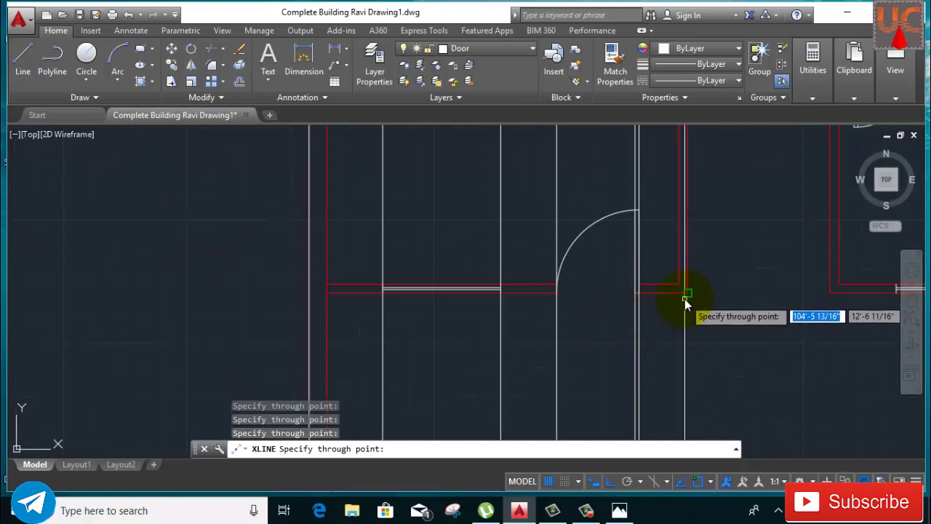
key(ctrl+z)
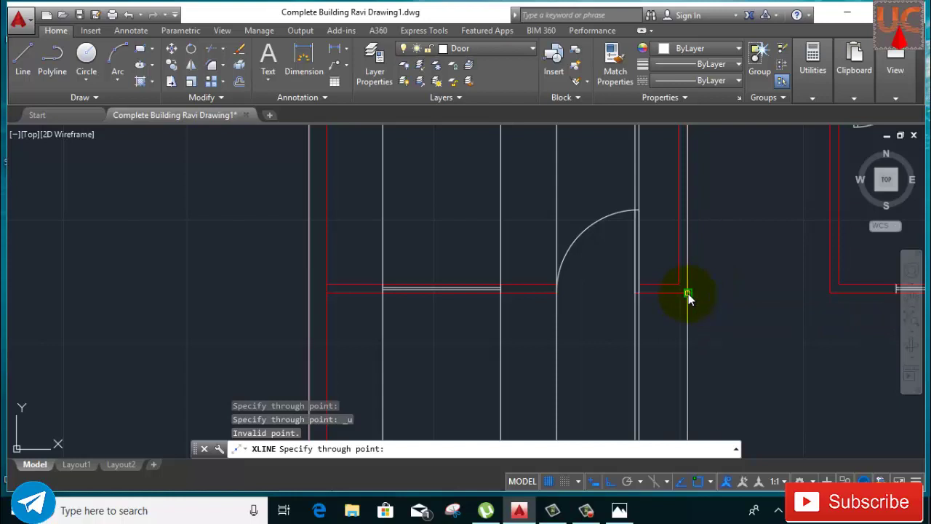
click(688, 296)
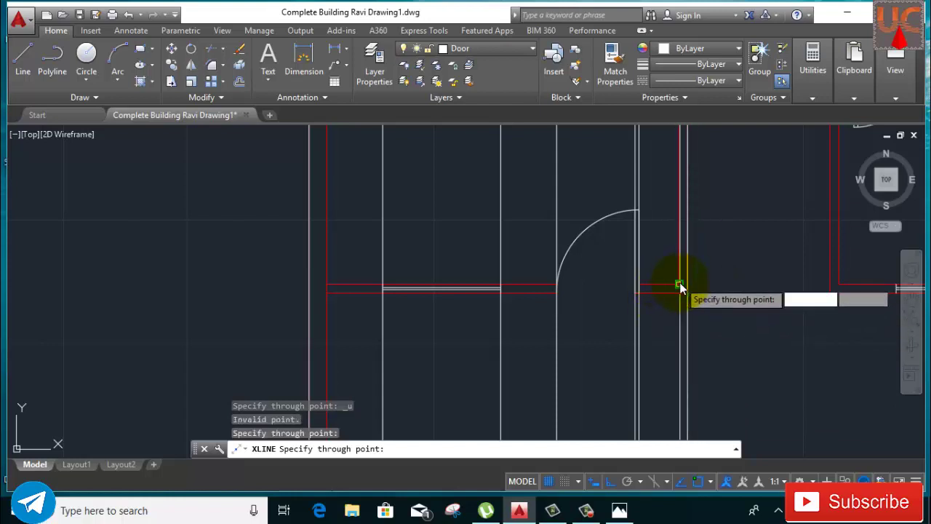
Step: Add vertical guides at the next room's wall corners, window edges and outer wall corner
middle_drag(752, 308, 536, 323)
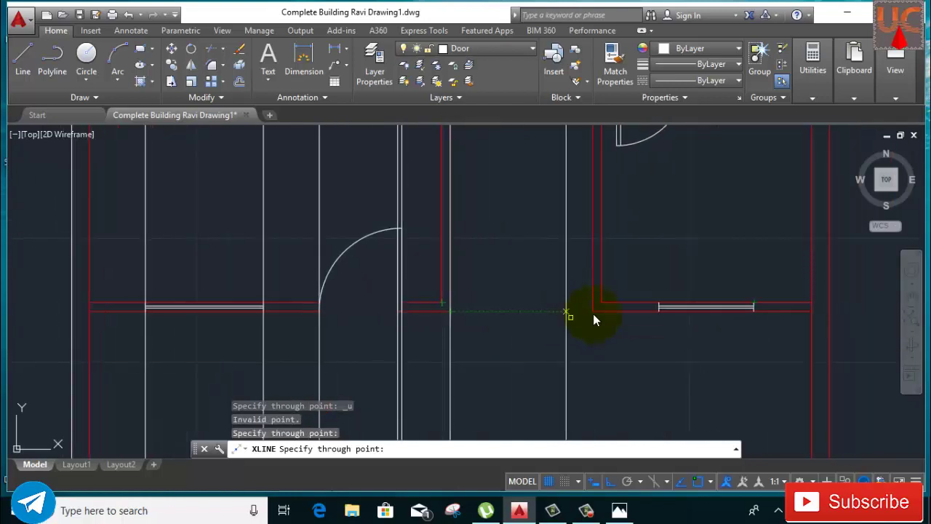
click(593, 312)
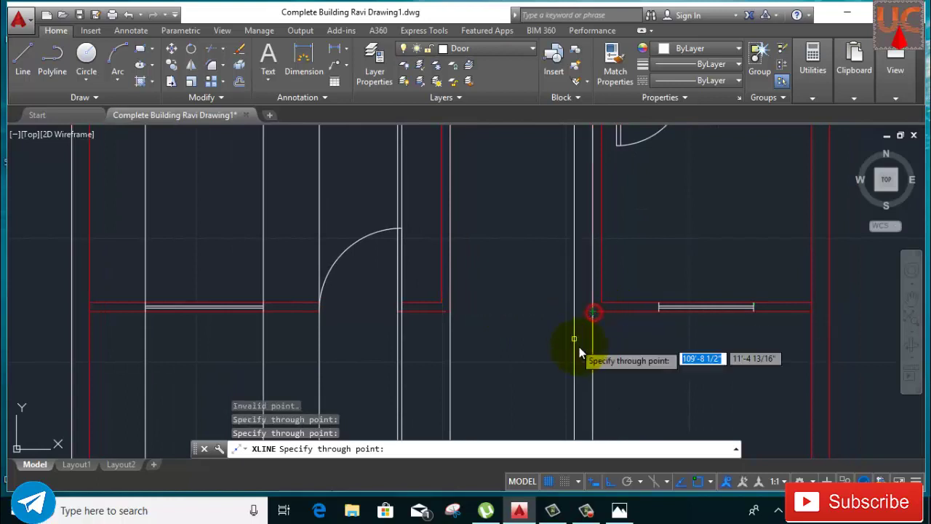
click(659, 312)
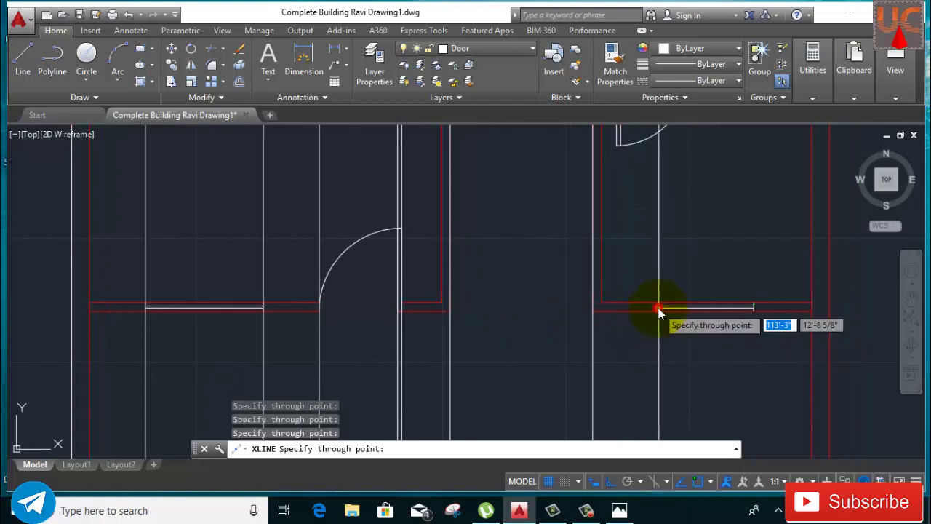
scroll(754, 314, up, 5)
click(744, 309)
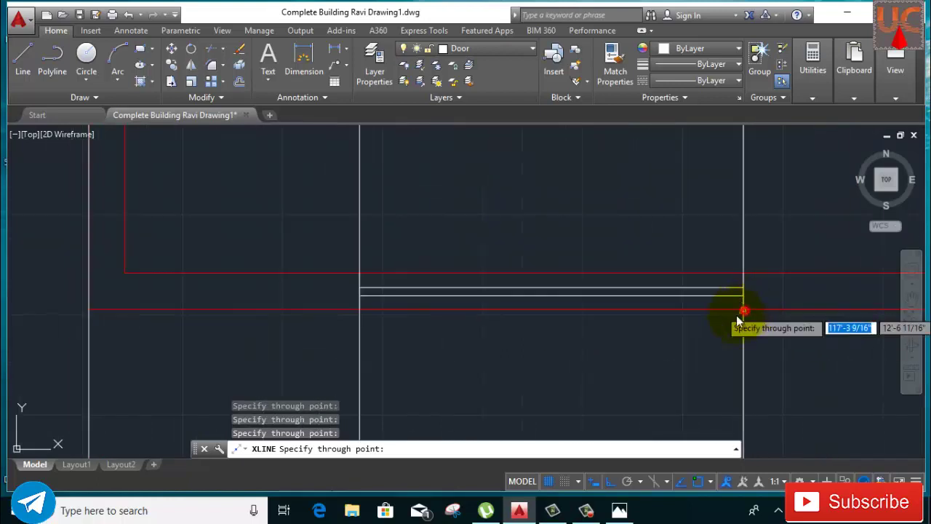
scroll(522, 336, down, 4)
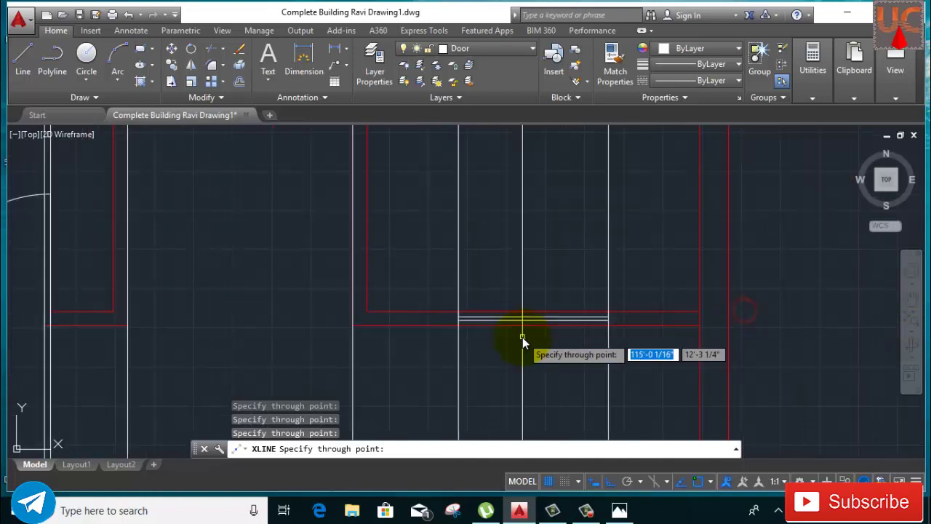
click(701, 328)
scroll(654, 296, down, 4)
middle_drag(686, 333, 632, 260)
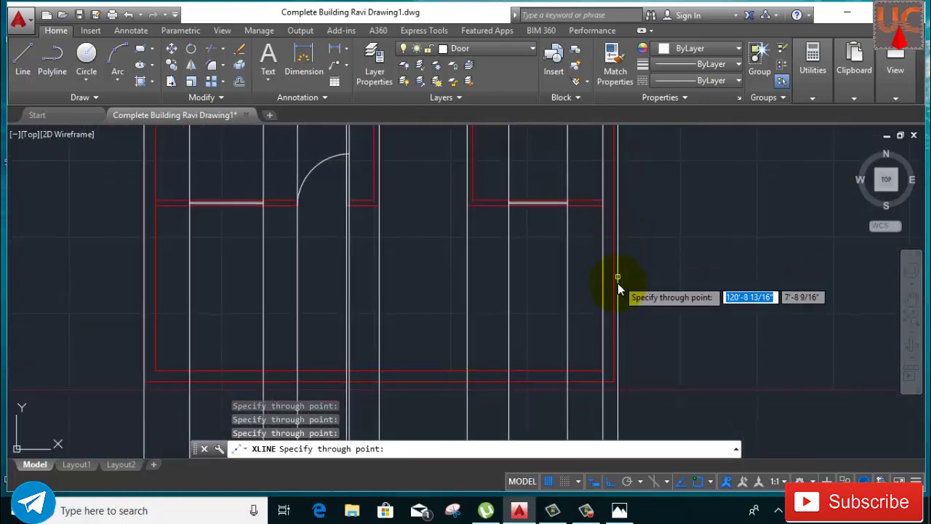
click(615, 382)
Step: Erase the extra vertical construction line on the right side of the plan
key(Escape)
click(681, 274)
key(Escape)
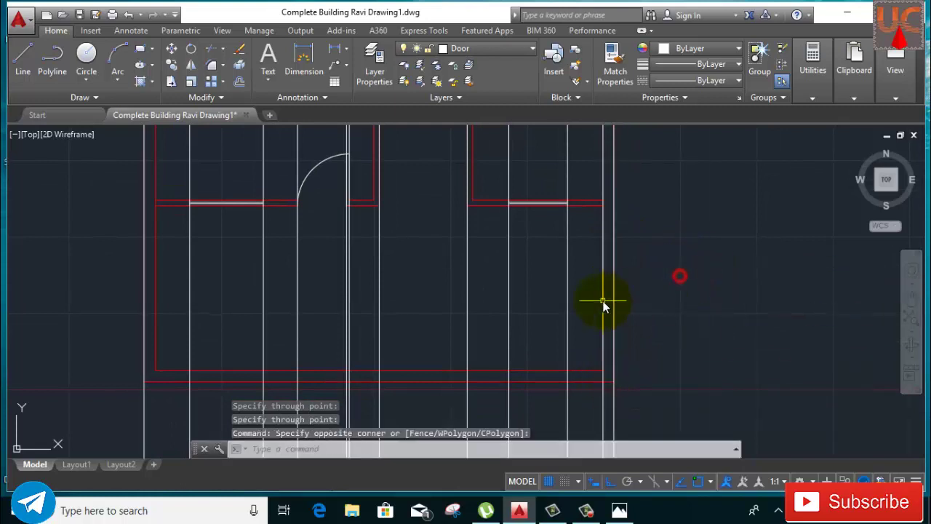
click(602, 299)
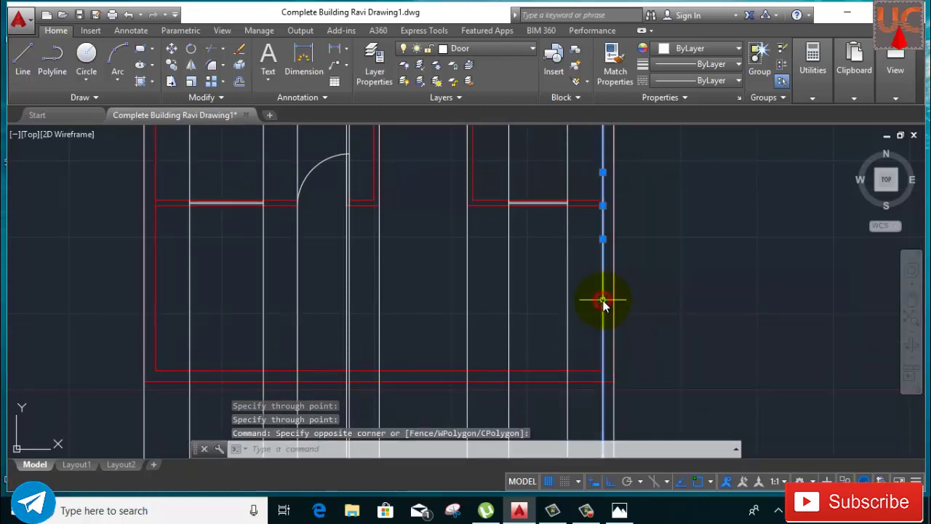
right_click(663, 215)
click(687, 249)
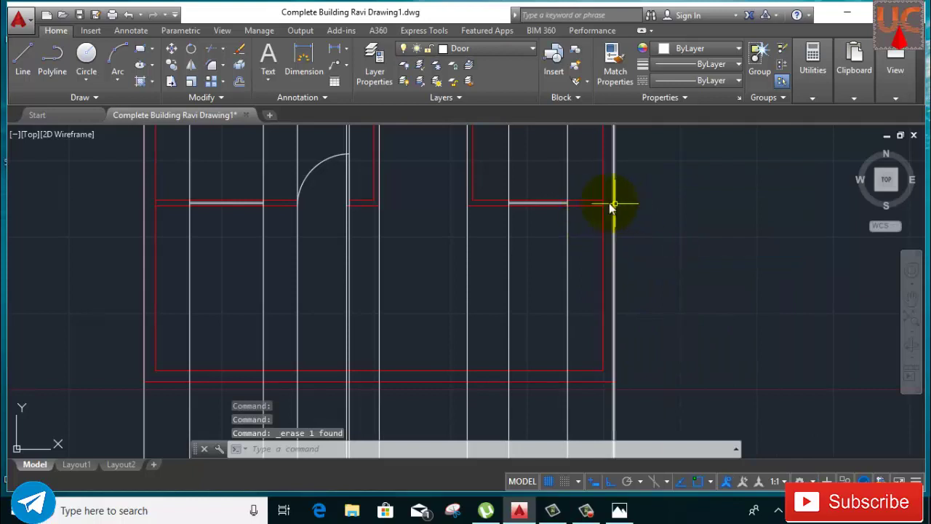
Step: Erase the duplicate construction line beside the door and zoom out below the plan
scroll(372, 211, up, 3)
middle_drag(339, 224, 398, 282)
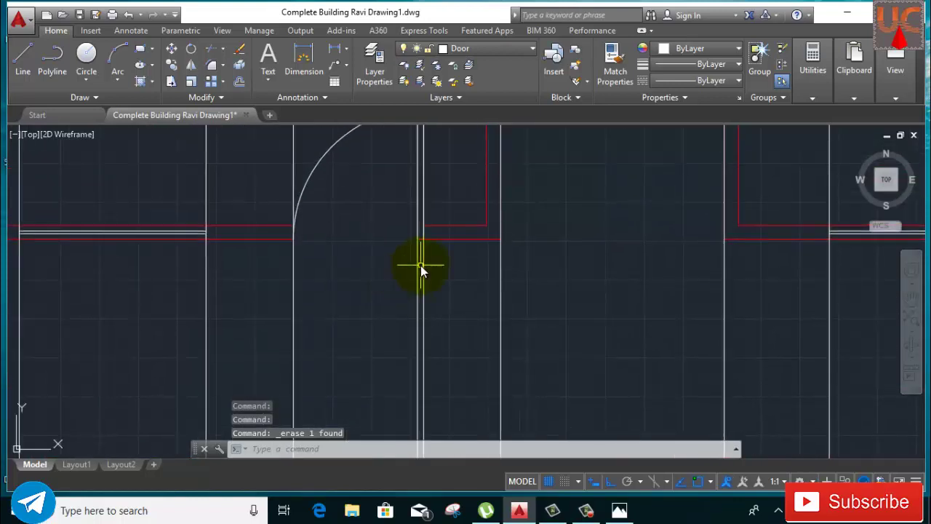
click(417, 274)
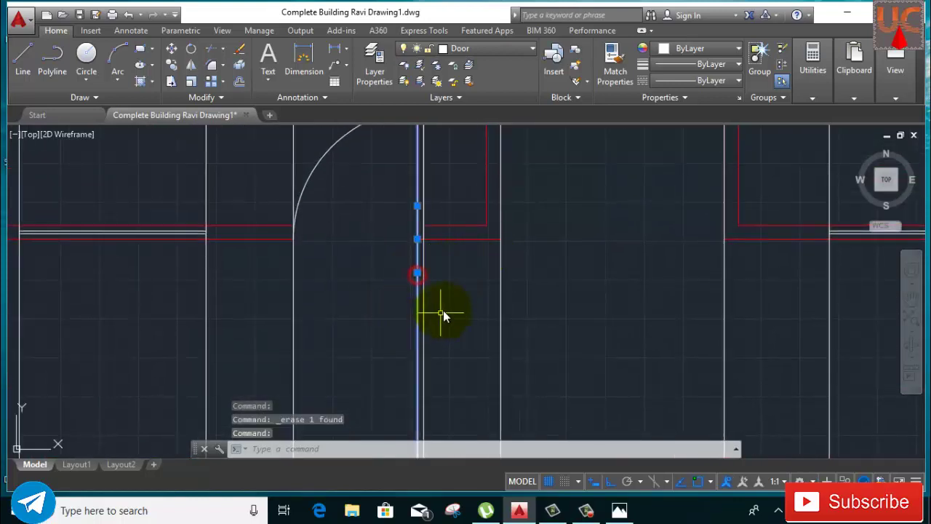
right_click(463, 248)
click(484, 248)
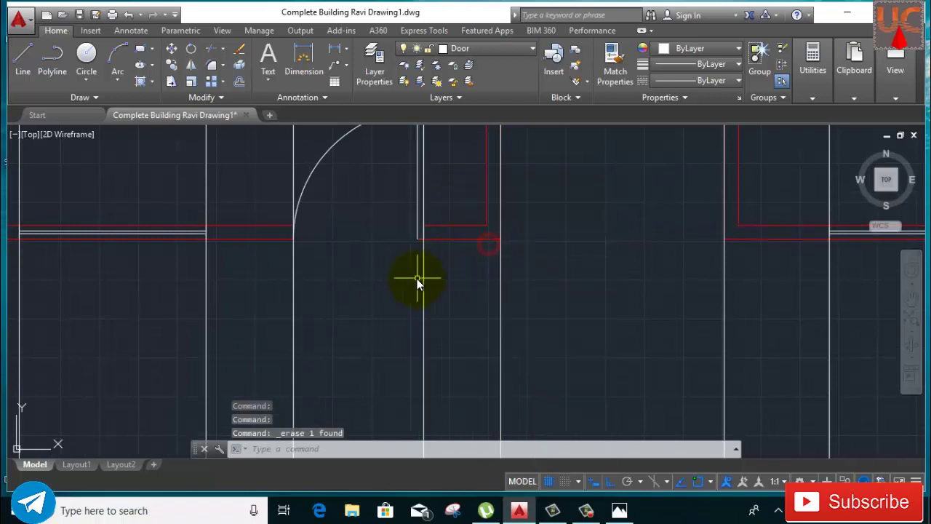
scroll(416, 272, down, 2)
scroll(398, 275, down, 2)
scroll(378, 271, down, 2)
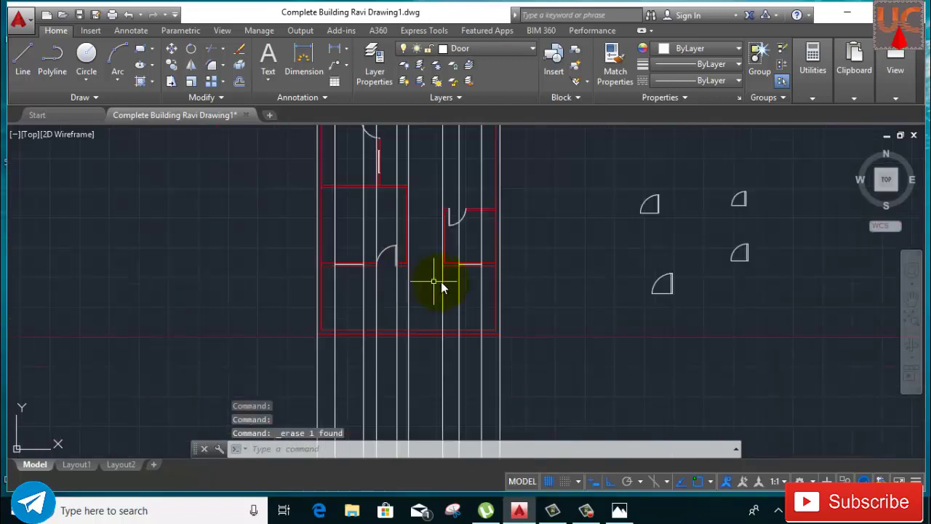
scroll(436, 284, down, 2)
middle_drag(452, 266, 431, 211)
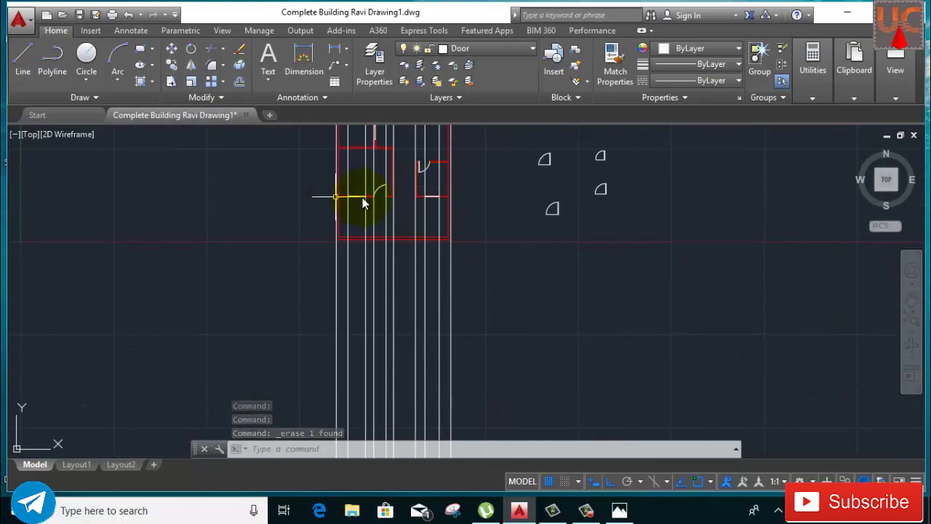
Step: Draw a horizontal ground line below the plan spanning all vertical projection lines
click(24, 60)
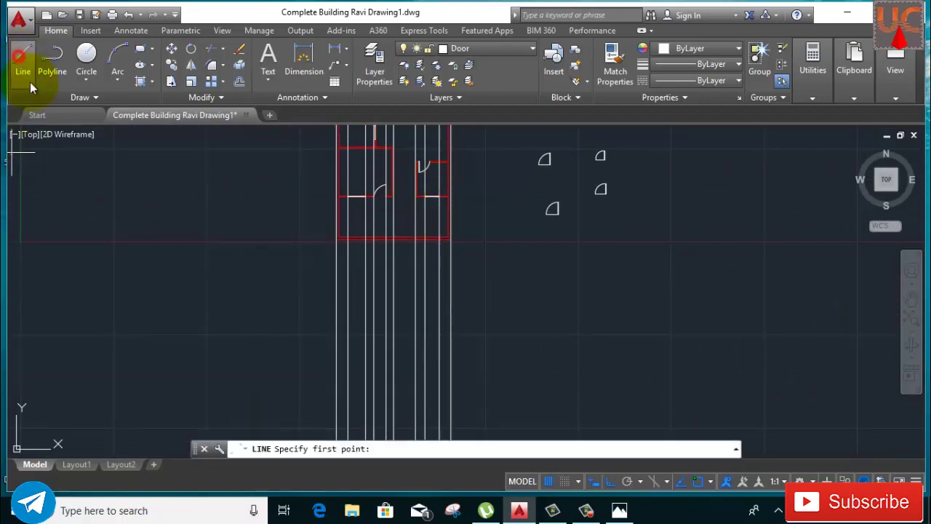
click(304, 365)
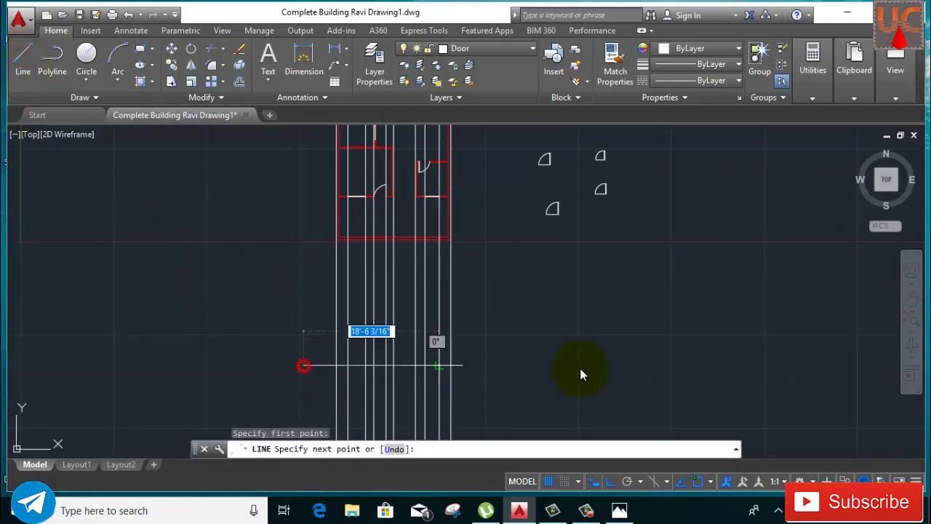
click(514, 364)
right_click(527, 310)
click(556, 319)
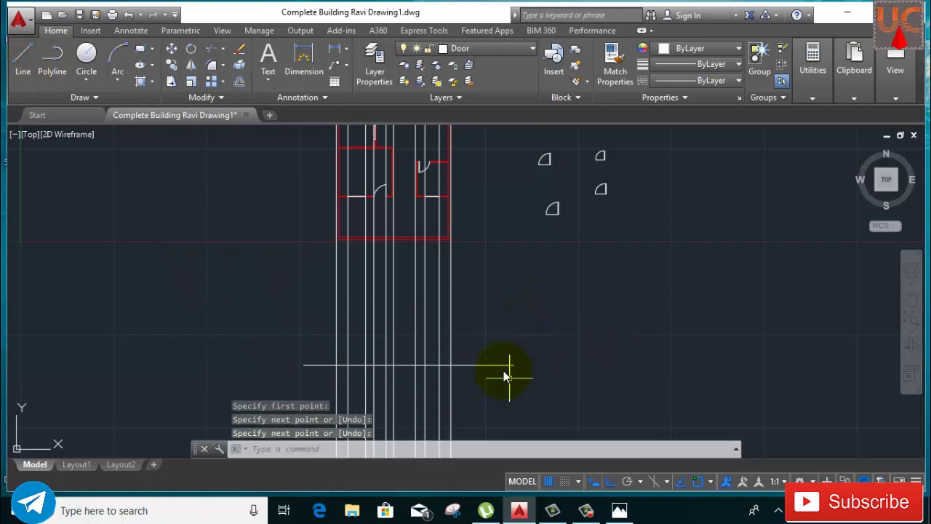
middle_drag(504, 376, 453, 240)
Step: Trim the vertical construction lines below the ground line, then select the ground line
click(210, 48)
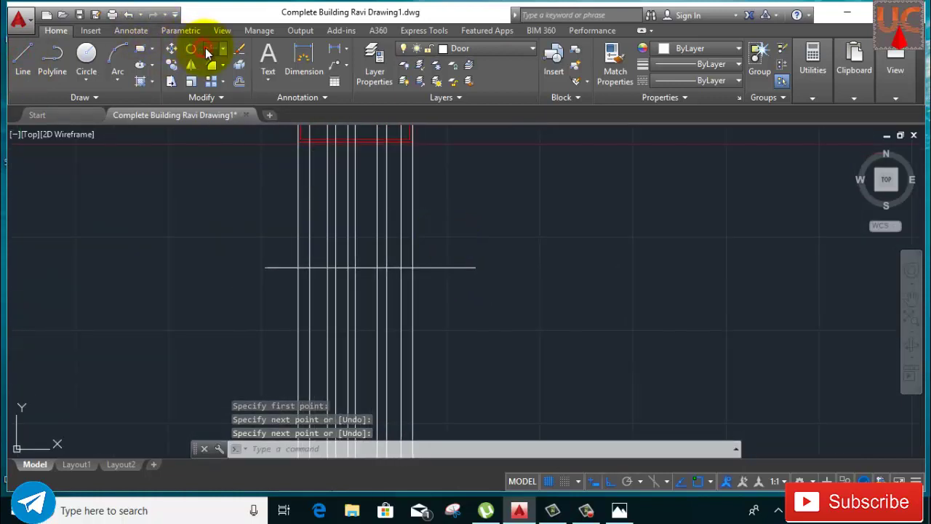
key(Return)
click(493, 308)
click(247, 353)
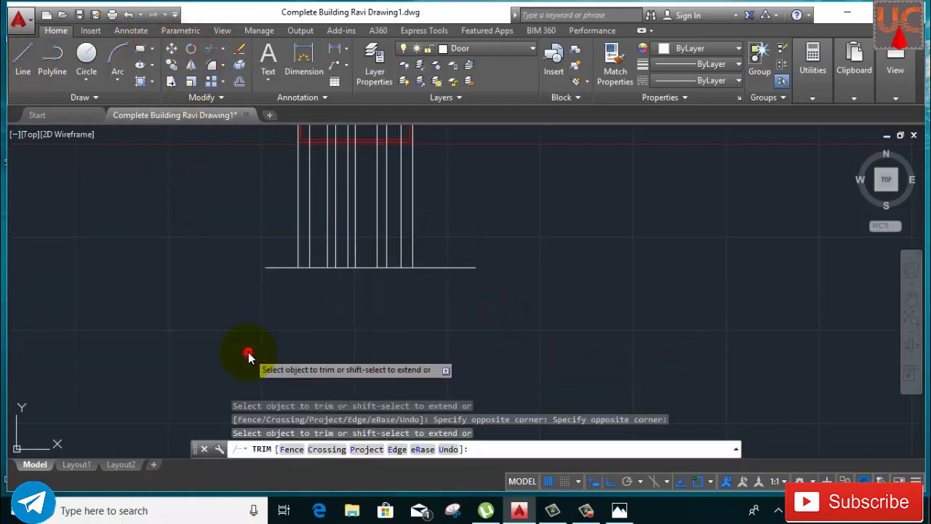
right_click(513, 220)
click(533, 241)
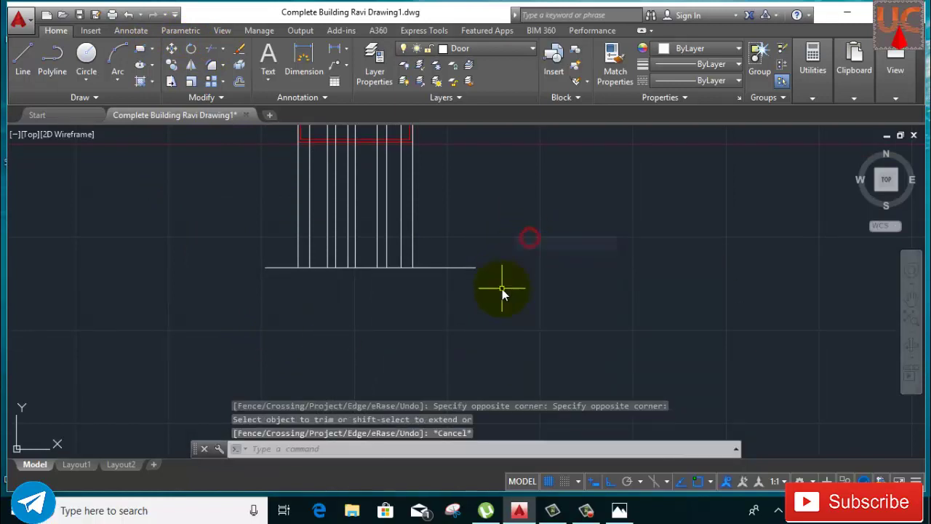
middle_drag(499, 284, 509, 337)
click(499, 350)
click(479, 313)
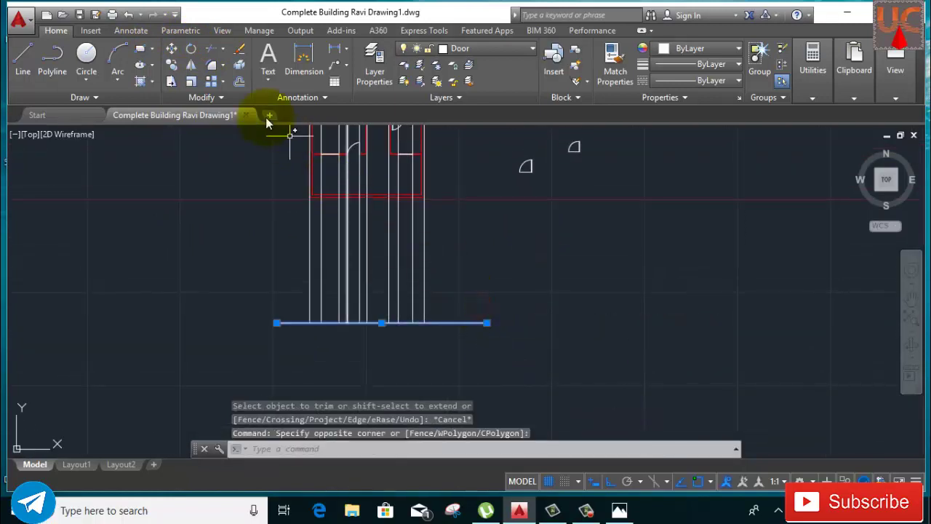
Step: Offset the ground line 1'6" upward to create the plinth line
click(240, 82)
click(482, 374)
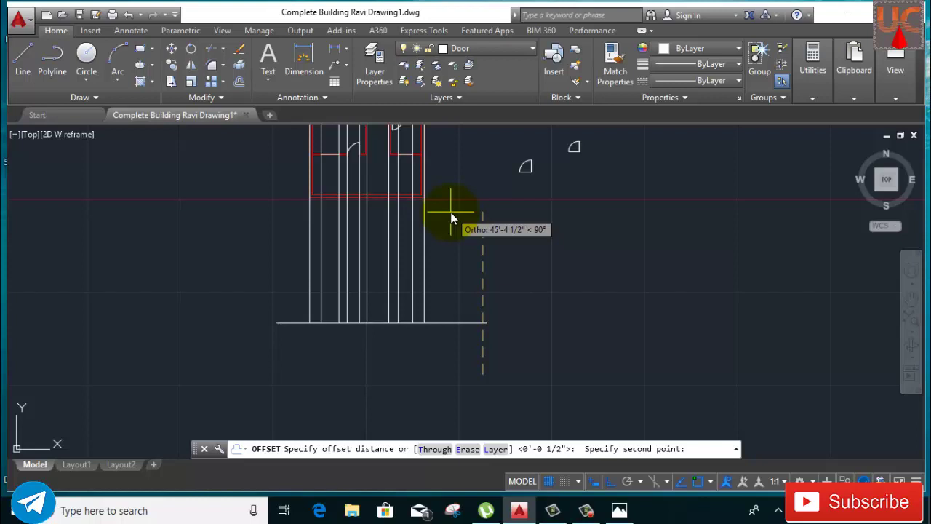
text(1'6)
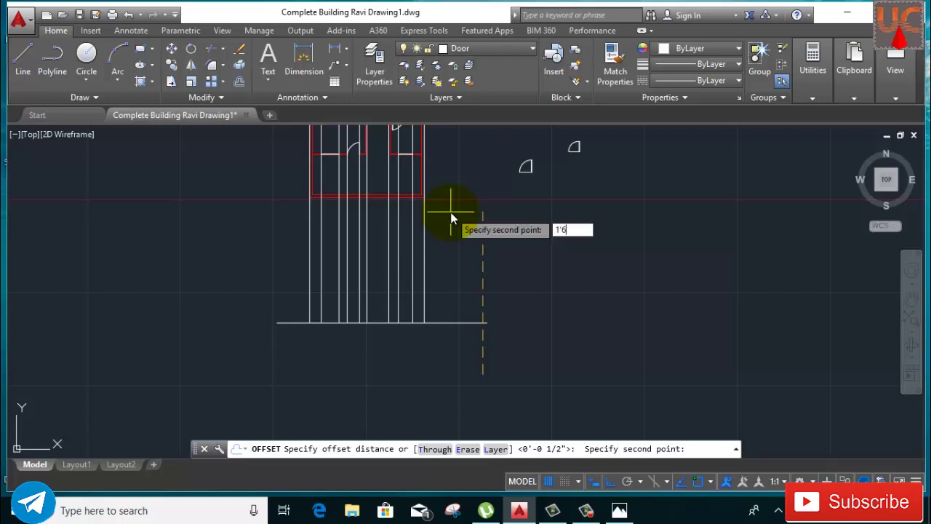
key(Return)
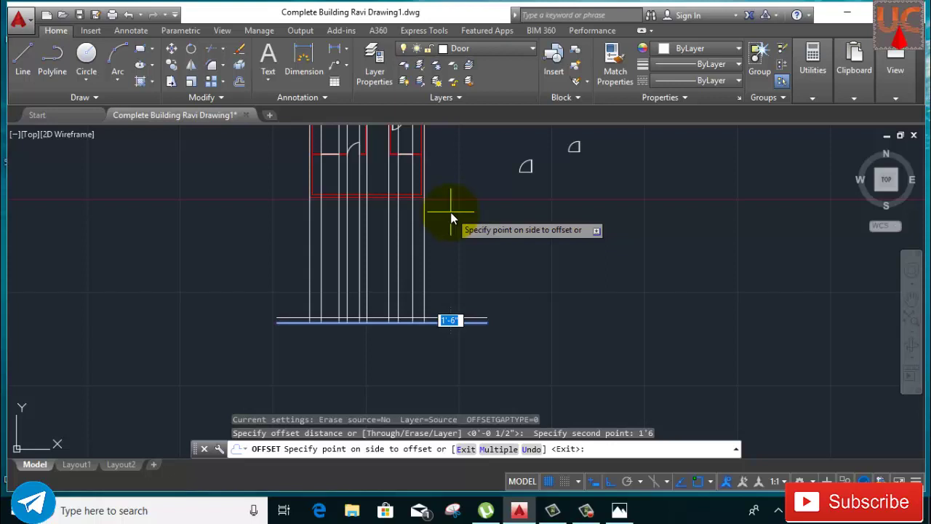
click(451, 216)
right_click(474, 223)
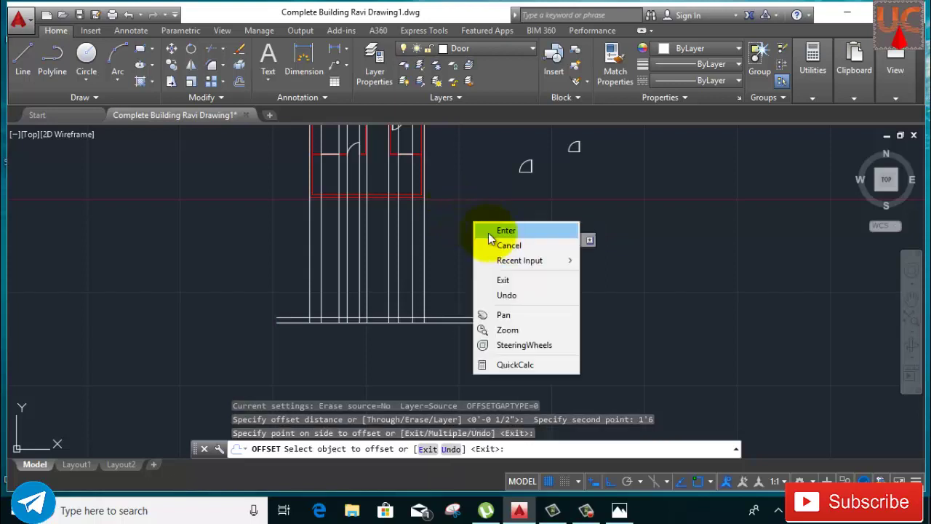
click(500, 230)
scroll(466, 321, up, 2)
scroll(466, 321, up, 2)
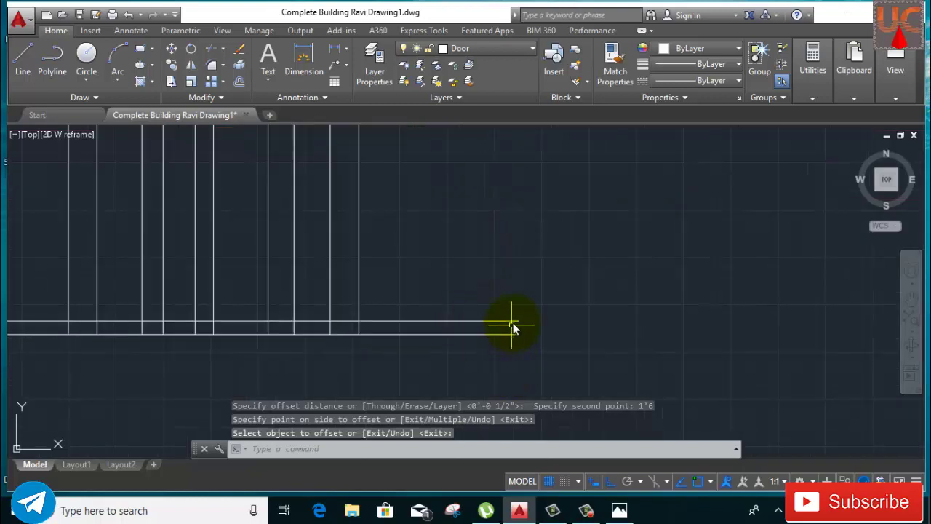
middle_drag(515, 323, 609, 342)
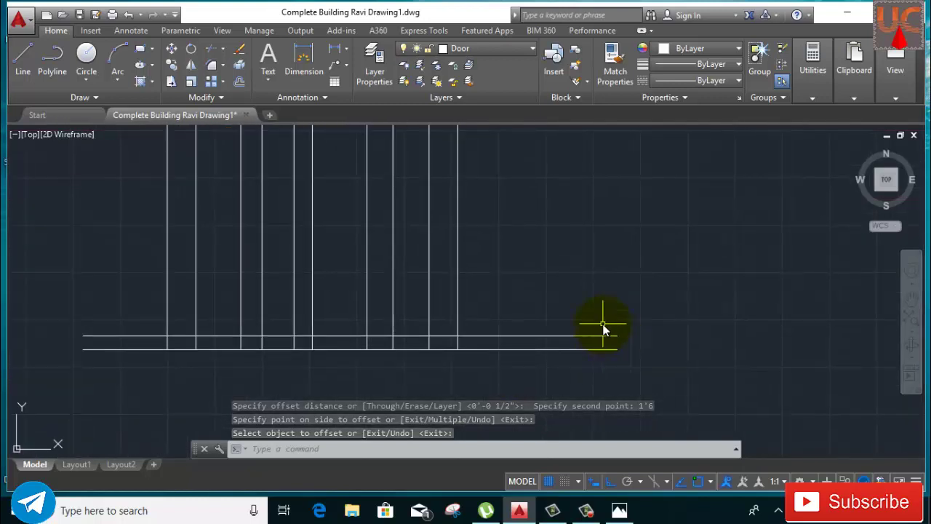
key(Return)
click(534, 338)
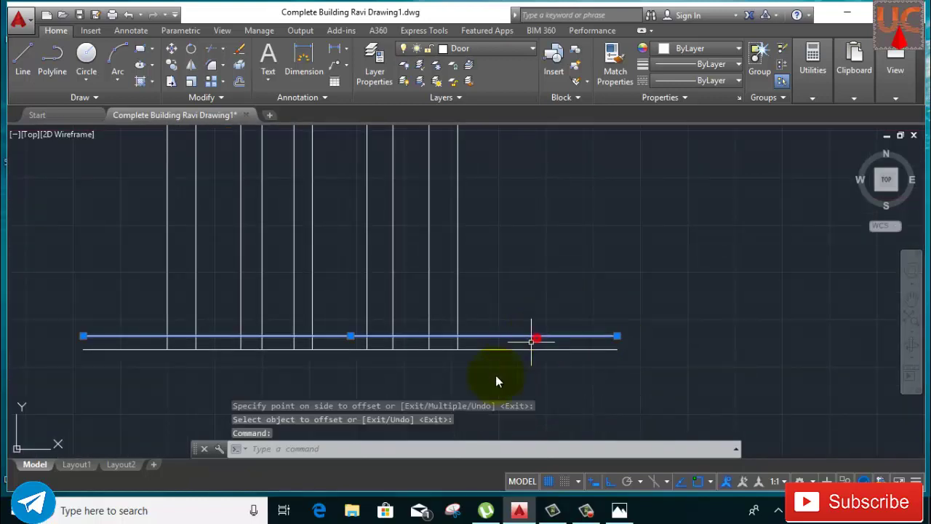
Step: Offset the base line 10' upward twice to create two level lines
click(238, 81)
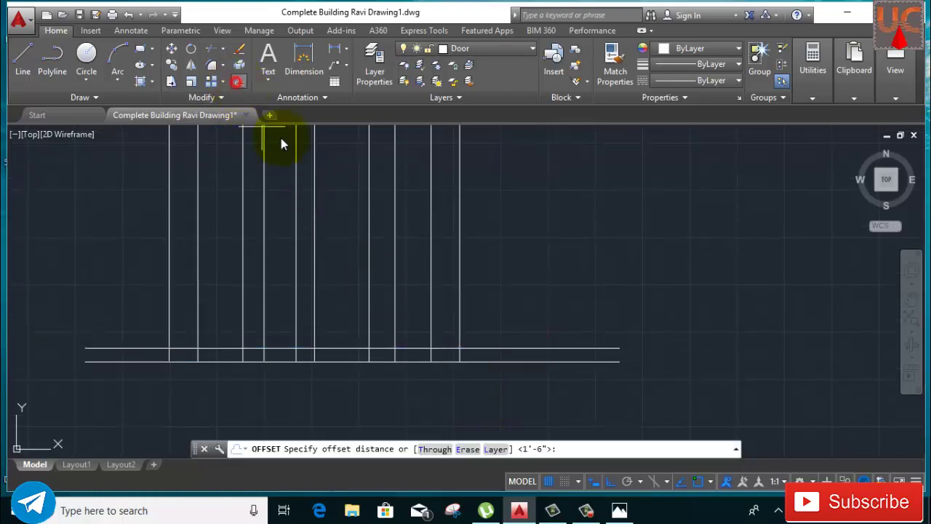
click(520, 392)
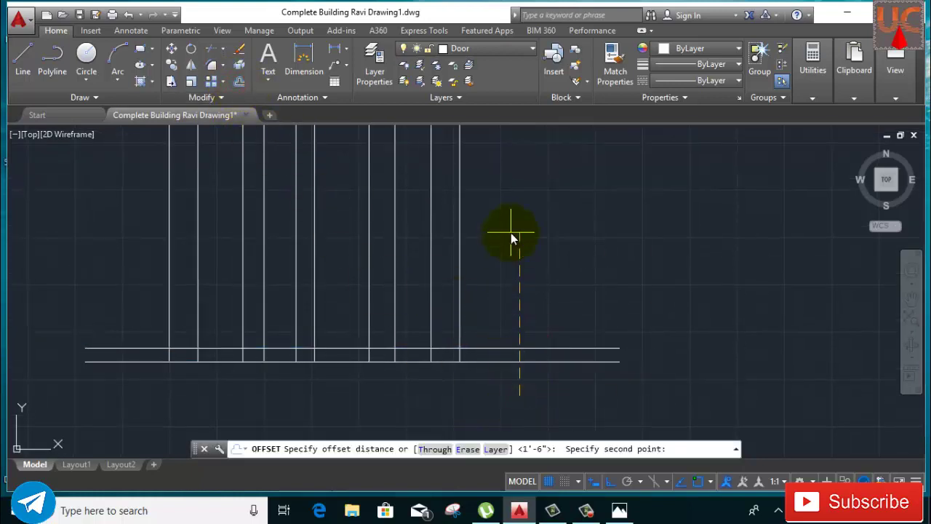
text(10)
key(Return)
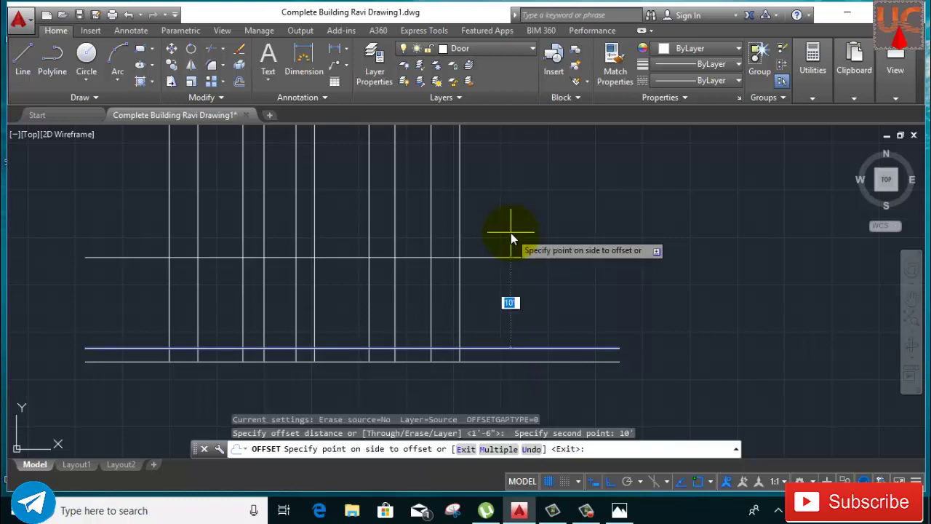
click(510, 233)
click(502, 257)
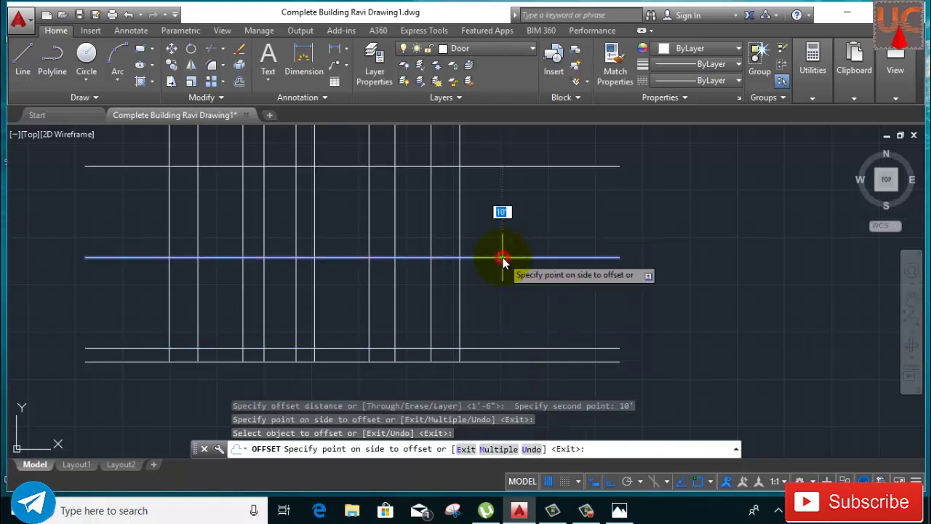
middle_drag(505, 236, 510, 273)
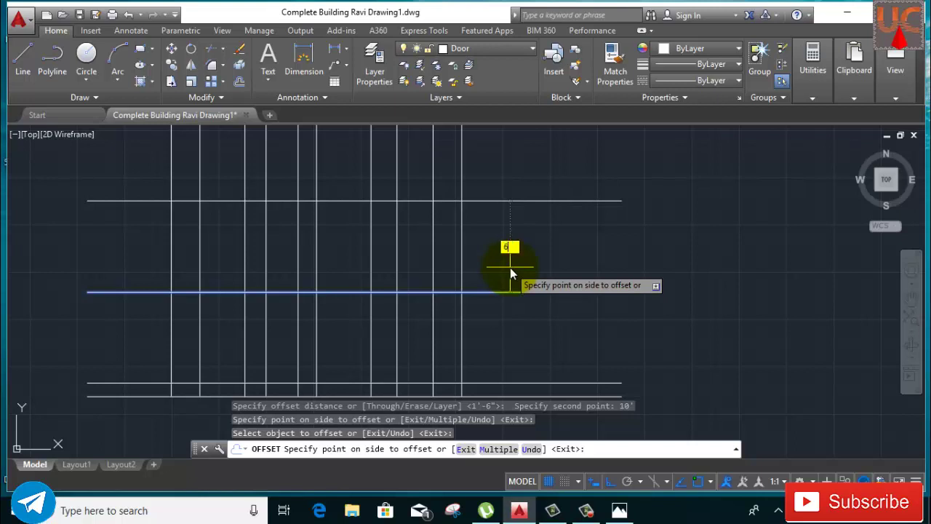
click(510, 268)
Step: Offset the middle level line by 6" and 3" for the roof band, then select the extra line
click(520, 289)
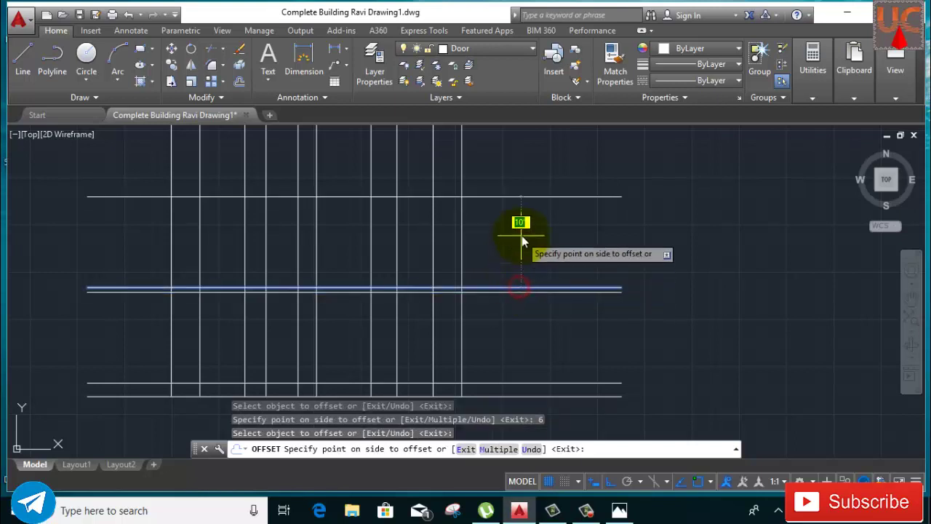
key(Return)
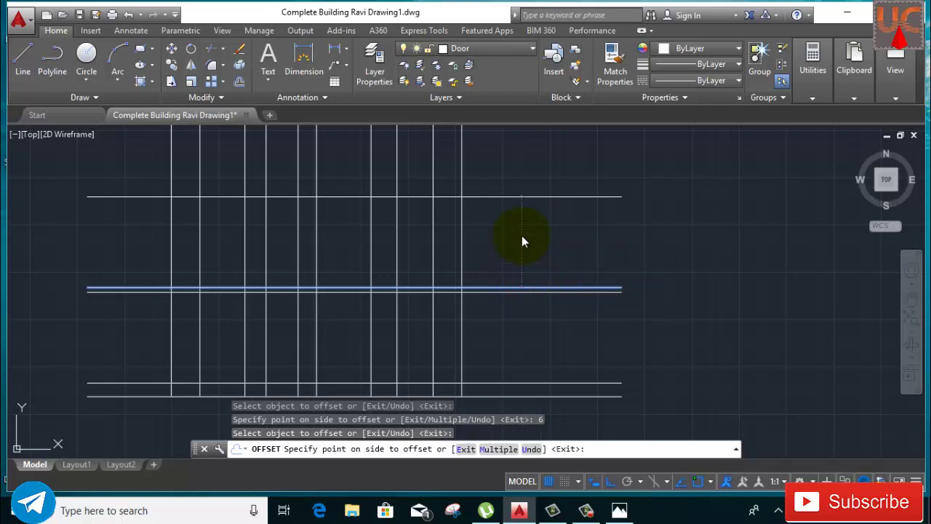
scroll(521, 306, up, 3)
text(3)
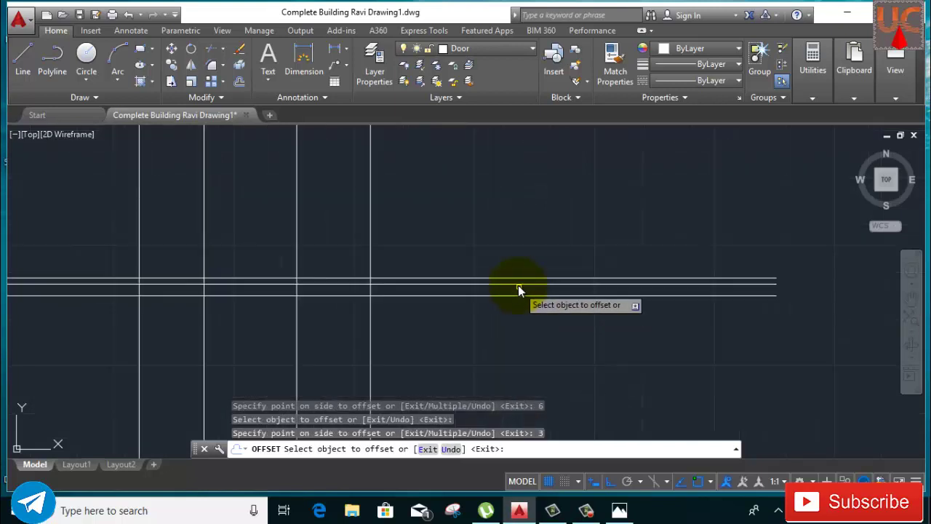
click(518, 285)
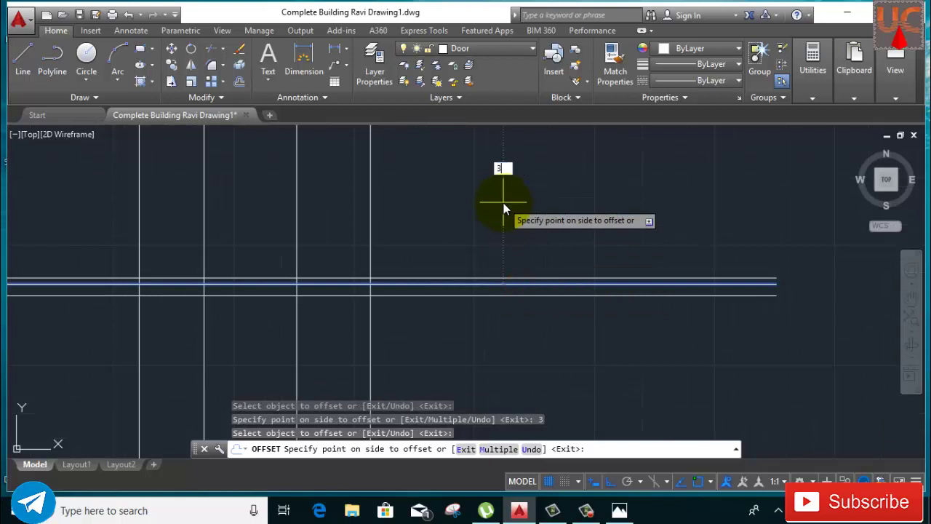
click(503, 206)
right_click(508, 212)
click(523, 224)
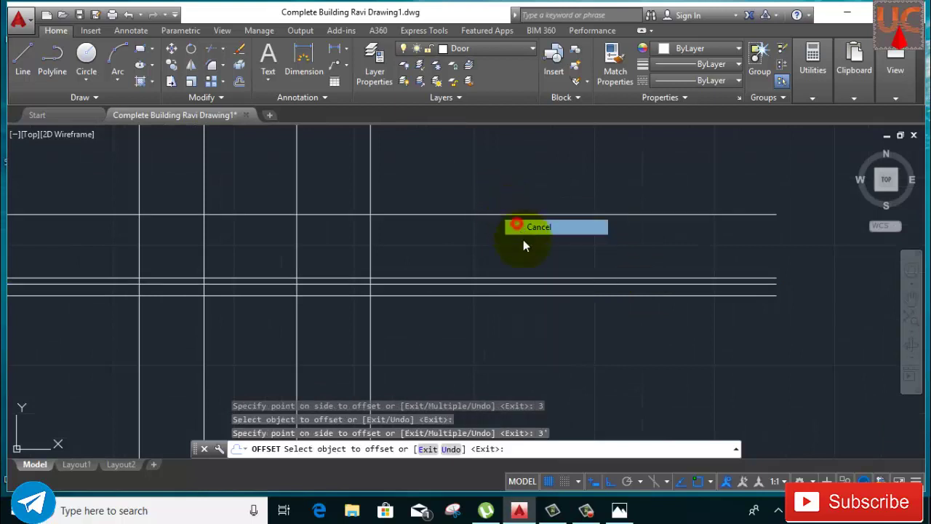
click(529, 279)
right_click(526, 167)
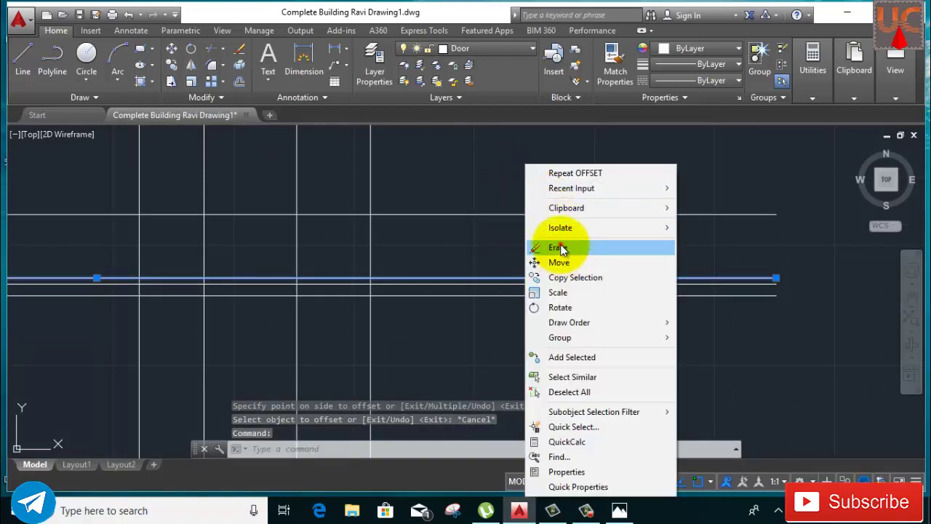
Step: Erase the extra horizontal line and trim the line ends overhanging the left and right outer walls
click(561, 248)
scroll(564, 284, down, 3)
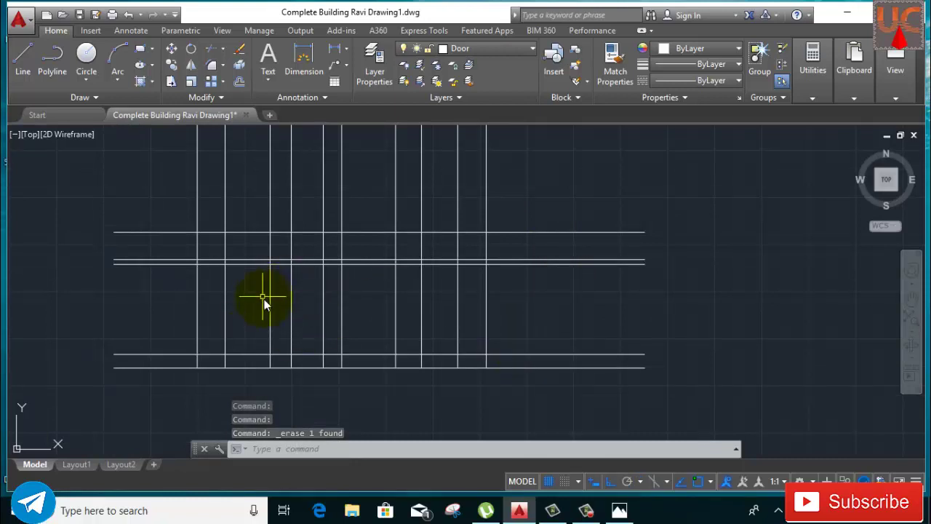
click(211, 52)
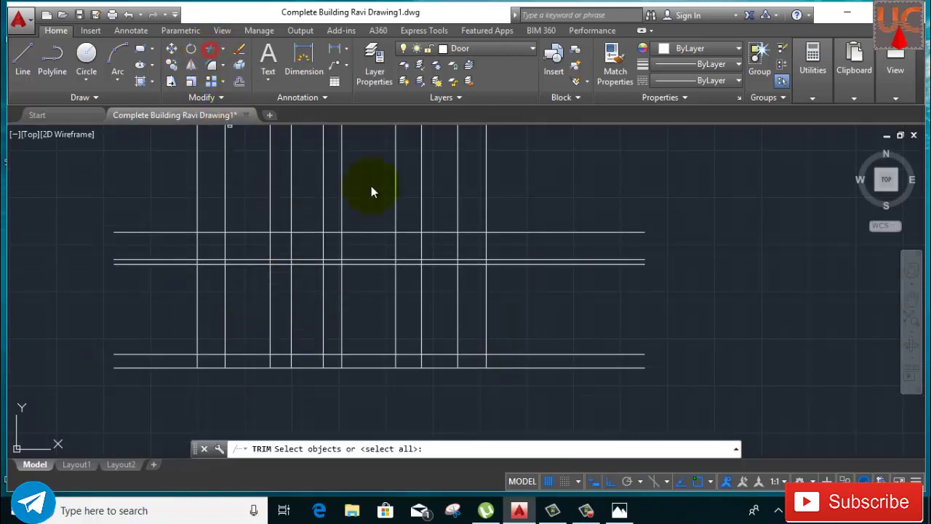
key(Return)
click(613, 179)
click(560, 393)
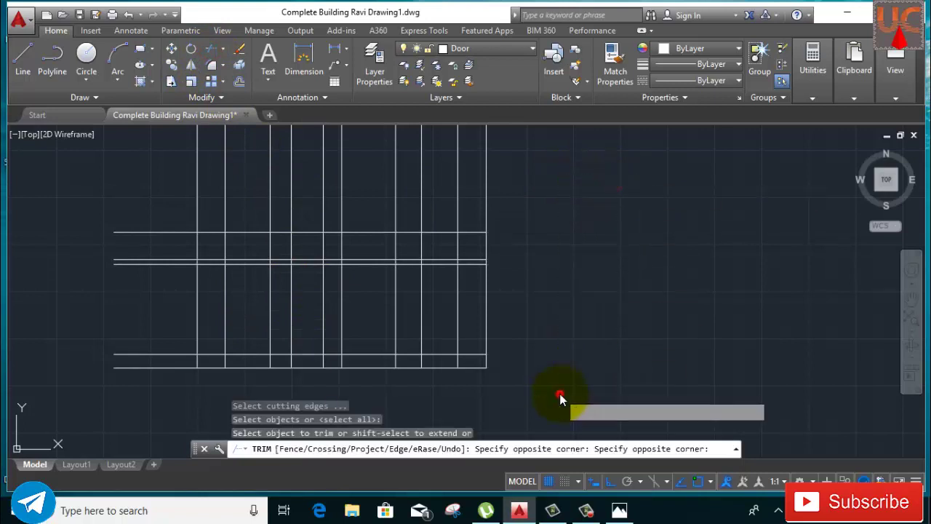
click(141, 201)
click(99, 416)
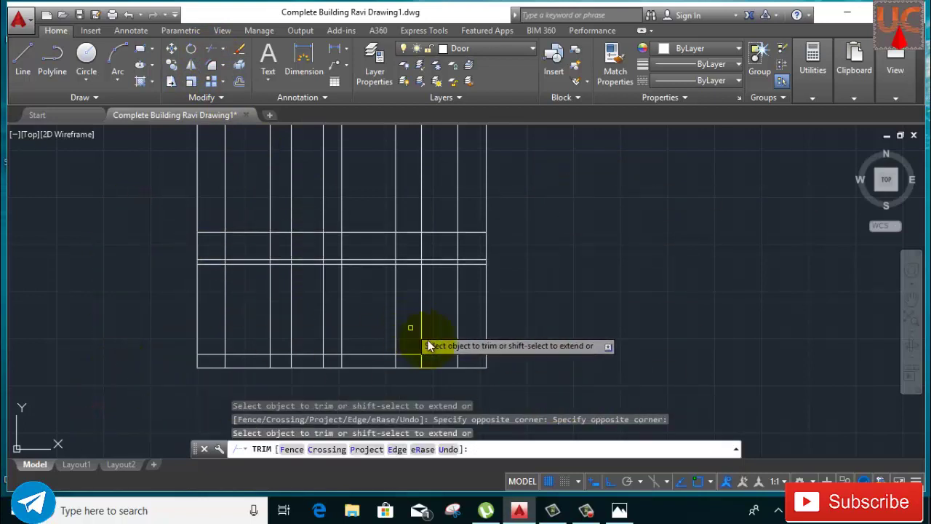
right_click(515, 270)
click(544, 268)
middle_drag(538, 286, 558, 319)
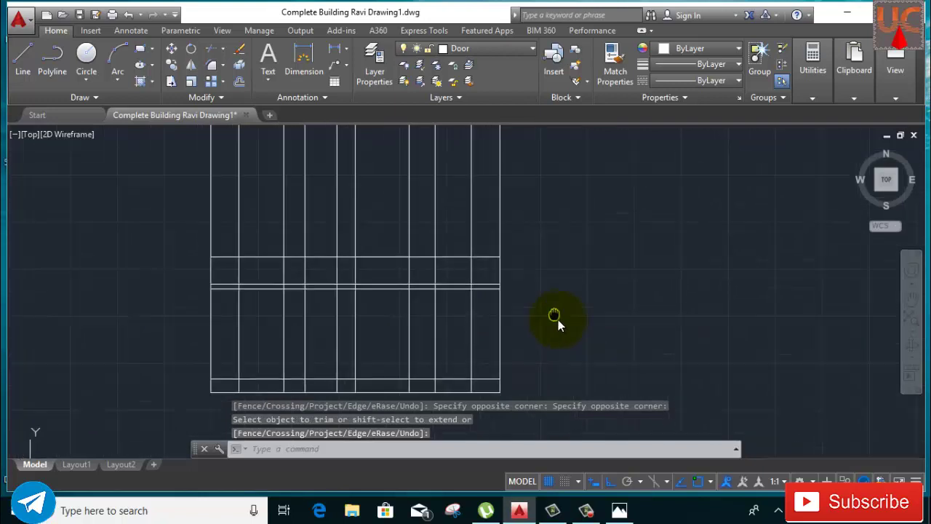
scroll(284, 333, down, 4)
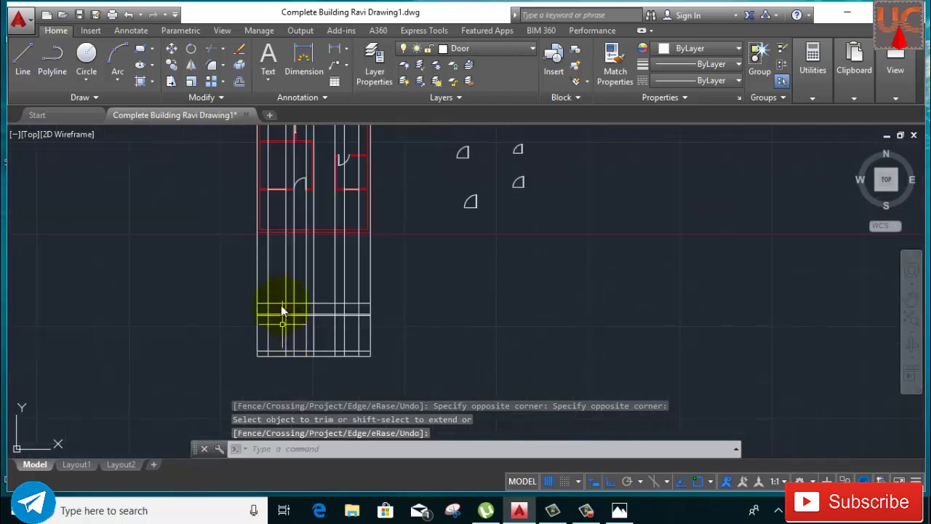
scroll(270, 182, up, 3)
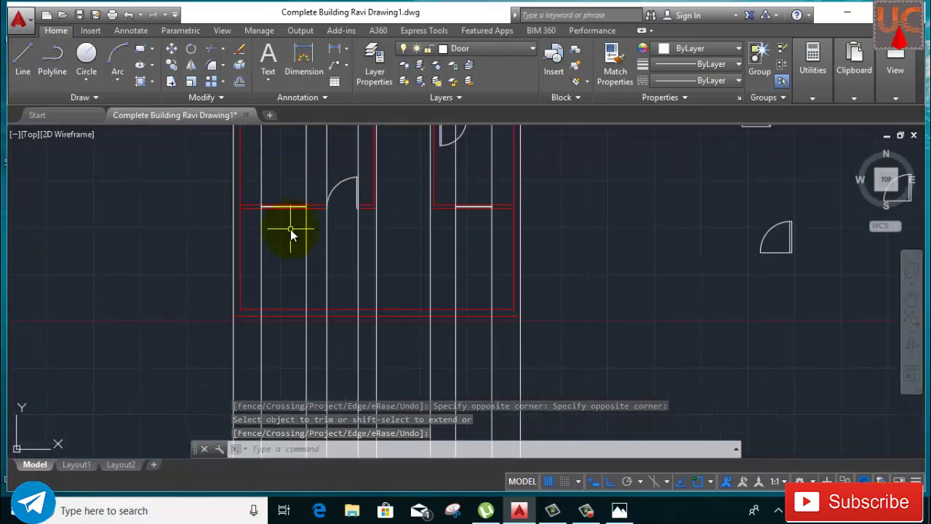
Step: Draw a short horizontal line between the two wall lines at the base of the bay
click(23, 64)
mouse_move(181, 353)
middle_down()
mouse_move(193, 276)
mouse_move(243, 287)
mouse_move(227, 268)
middle_up()
scroll(227, 271, up, 3)
click(202, 344)
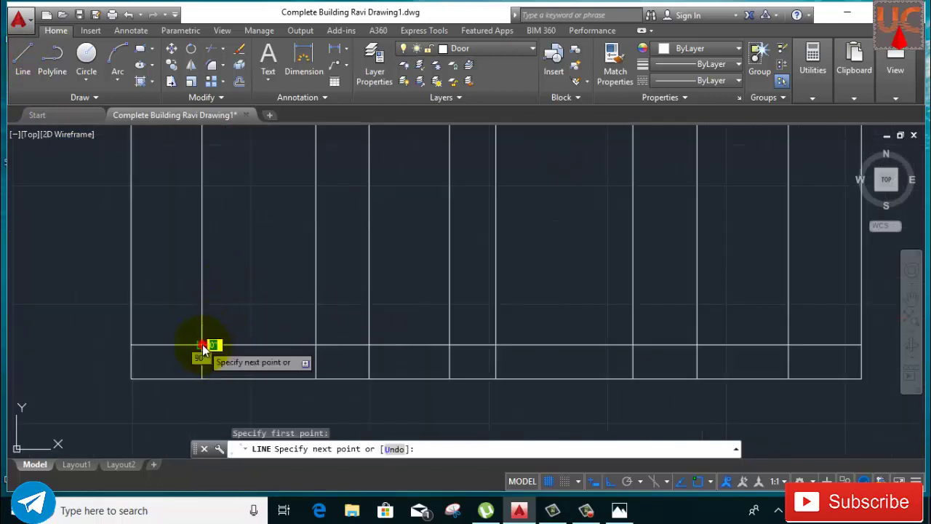
click(315, 346)
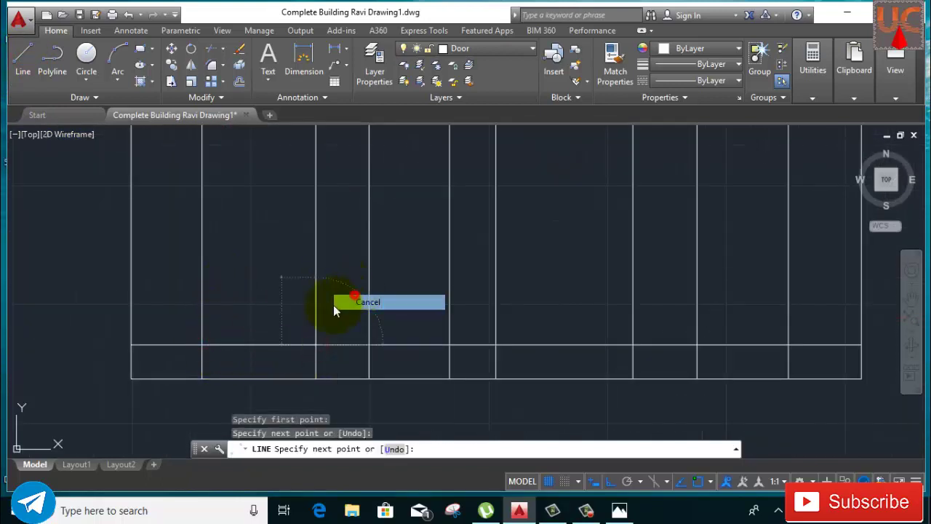
key(Escape)
click(280, 347)
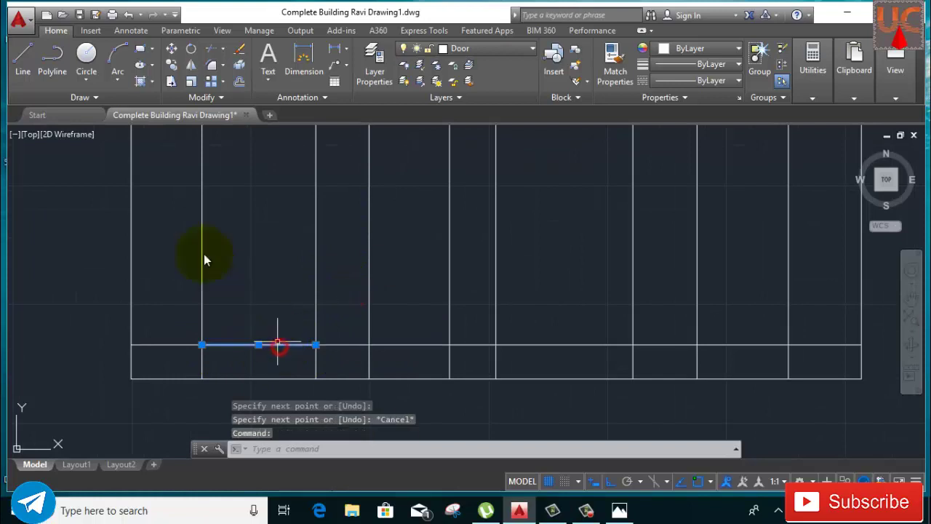
Step: Offset that line 3' up for the window sill and 4' further for the head
click(240, 78)
click(254, 364)
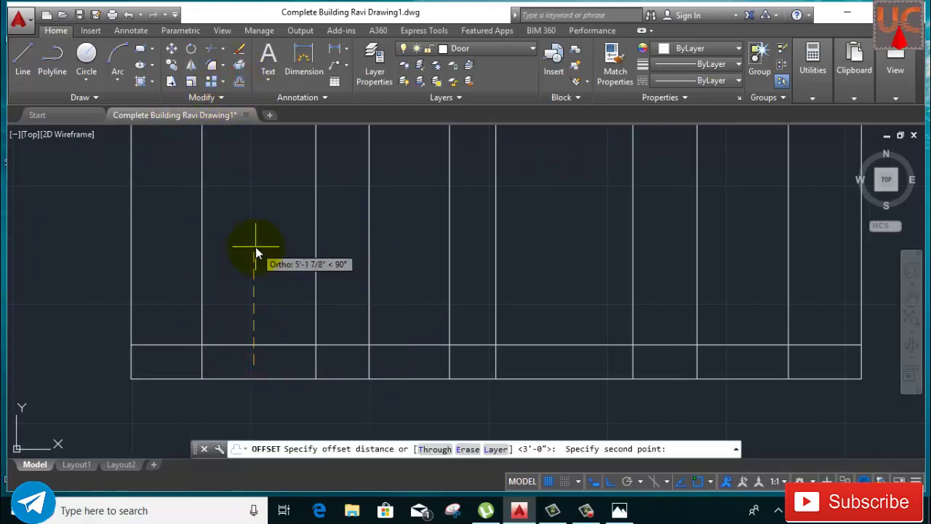
text(3')
key(Return)
click(256, 249)
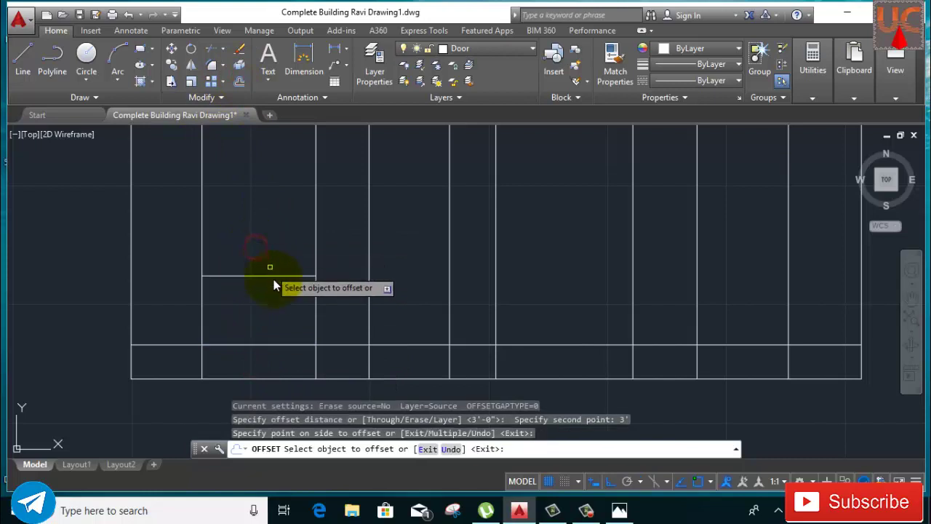
click(279, 275)
middle_drag(278, 276, 287, 341)
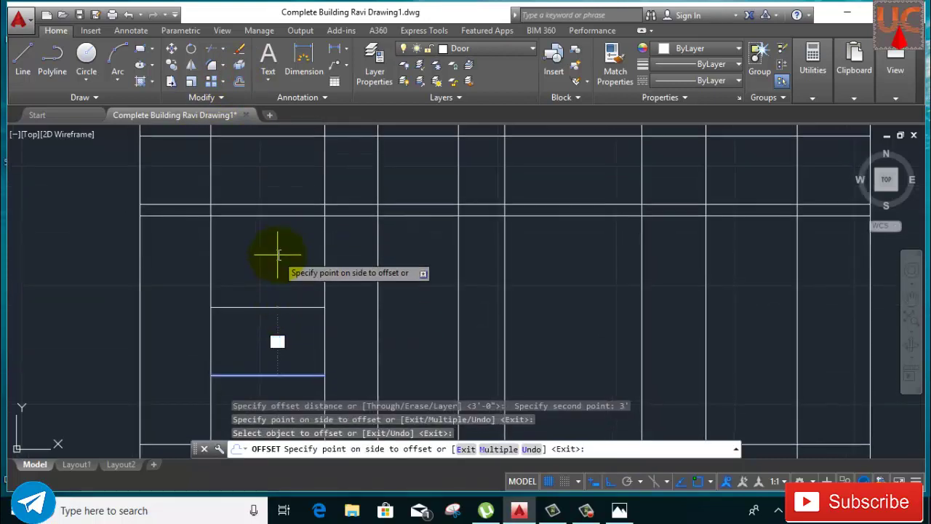
text(4')
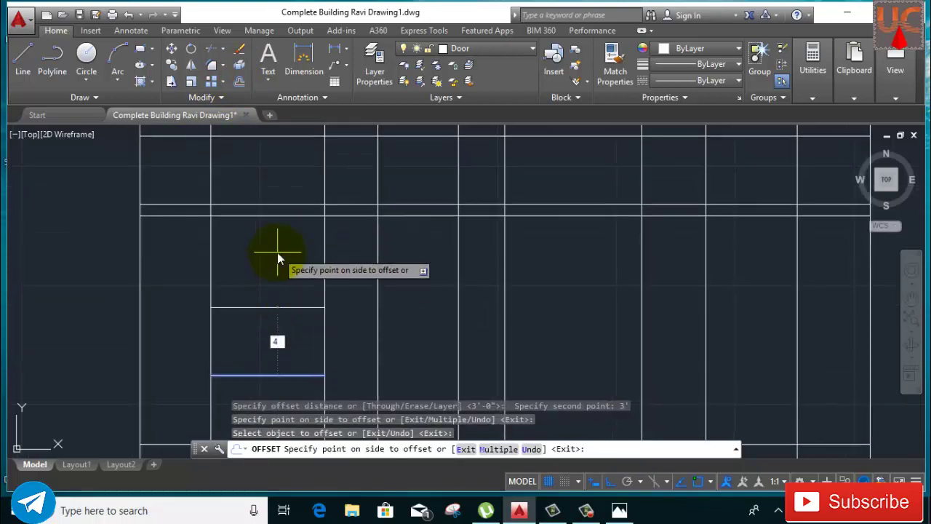
key(Return)
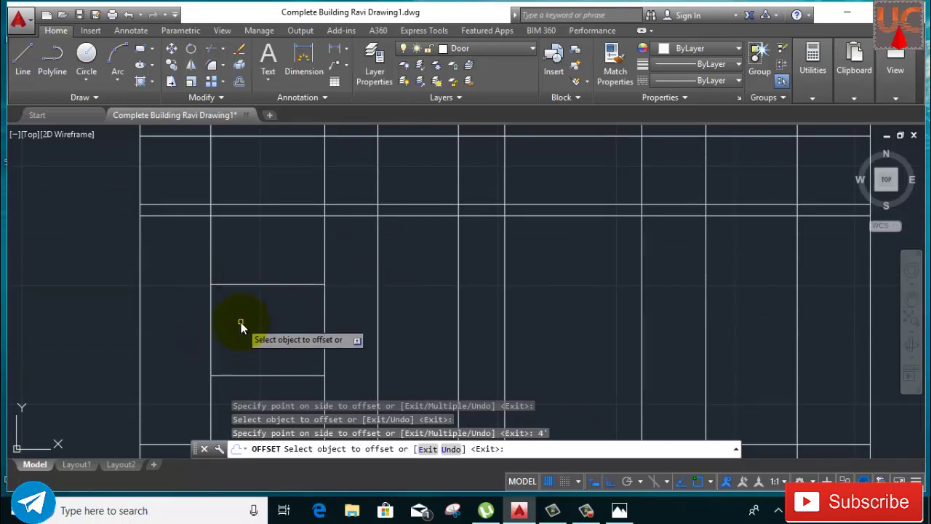
right_click(269, 253)
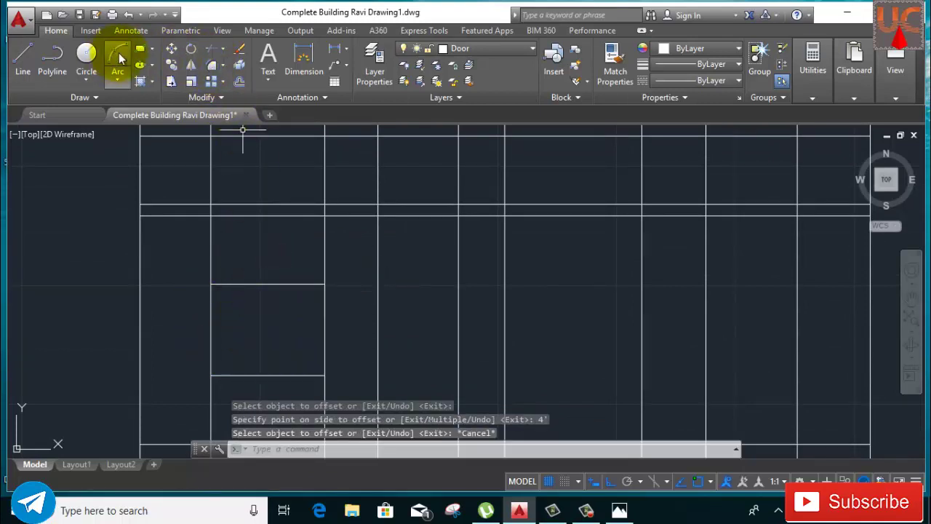
Step: Finish the left window rectangle and erase its two construction lines
click(211, 283)
click(322, 376)
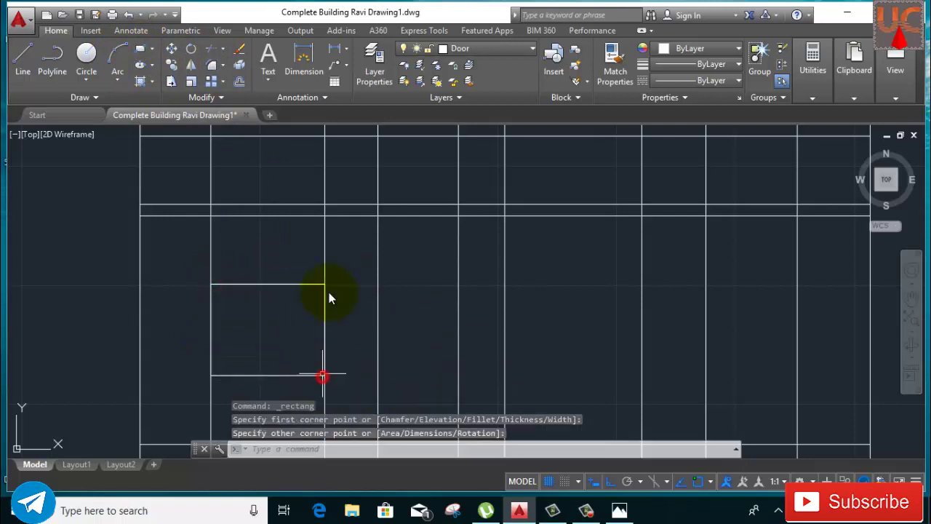
click(340, 257)
click(170, 263)
right_click(172, 262)
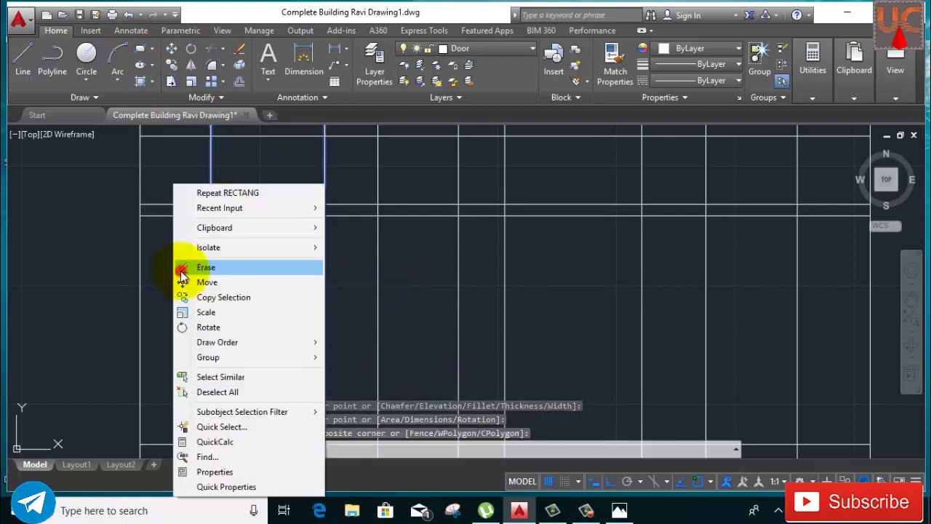
click(179, 266)
scroll(182, 272, down, 2)
middle_drag(332, 287, 277, 271)
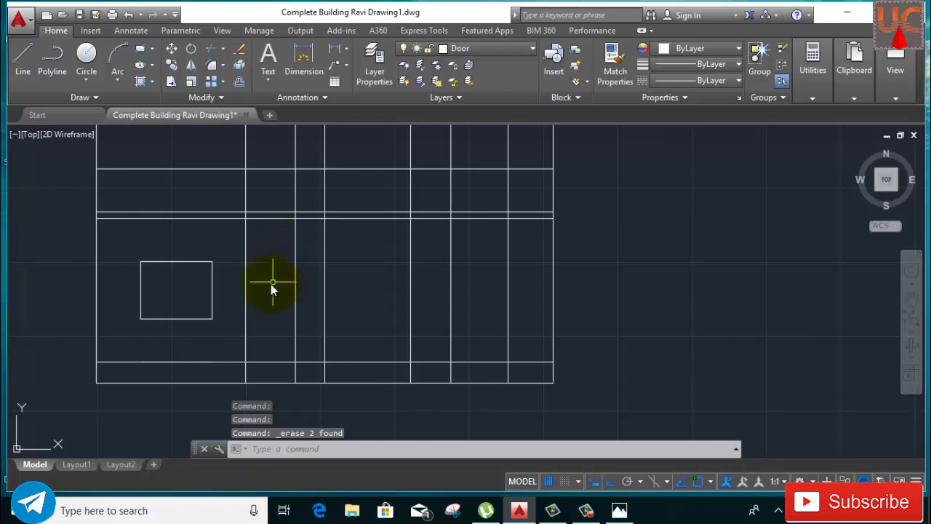
Step: Draw a base line across the door bay between the wall lines
click(20, 66)
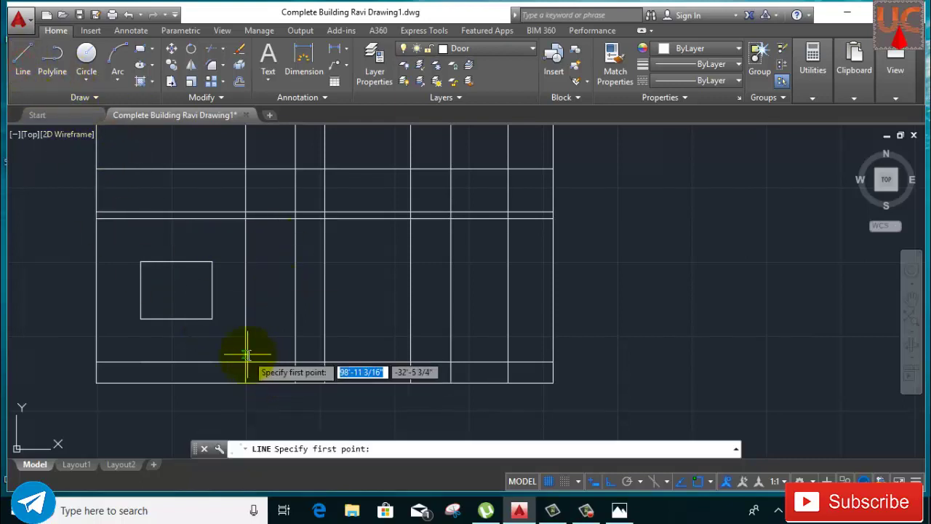
click(246, 361)
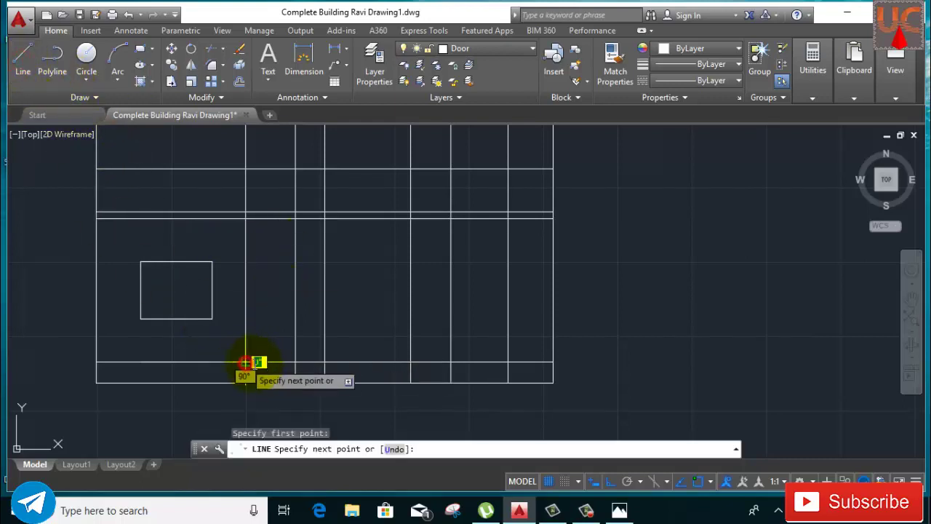
click(295, 364)
right_click(275, 300)
click(302, 313)
click(278, 361)
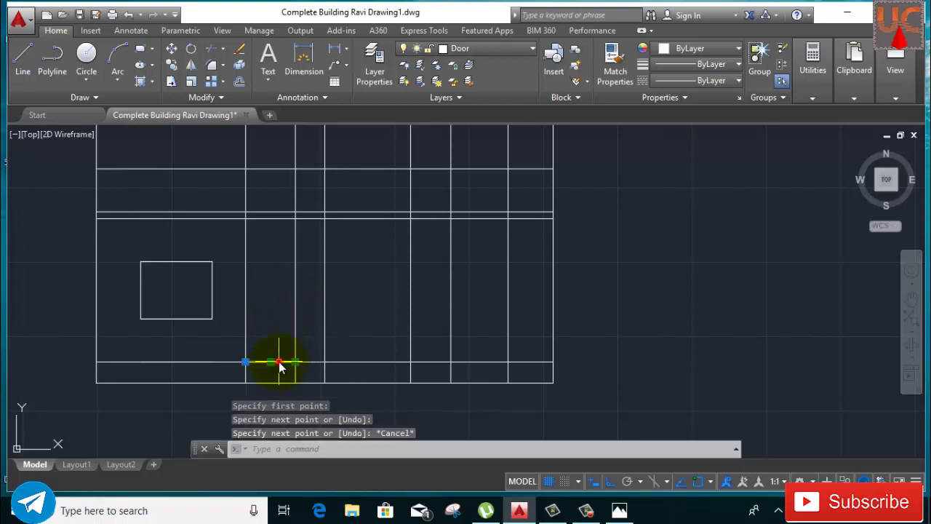
Step: Offset the door bay's base line 7' upward for the door head
click(240, 84)
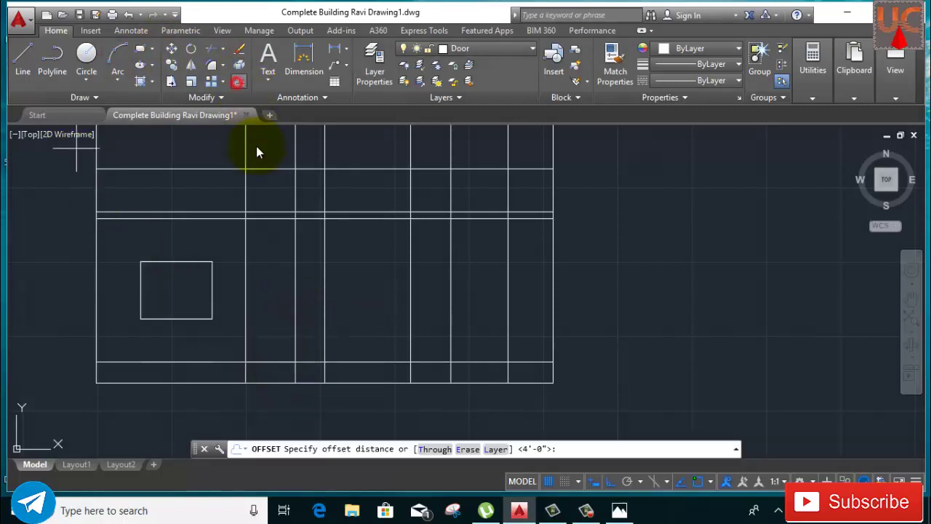
click(313, 368)
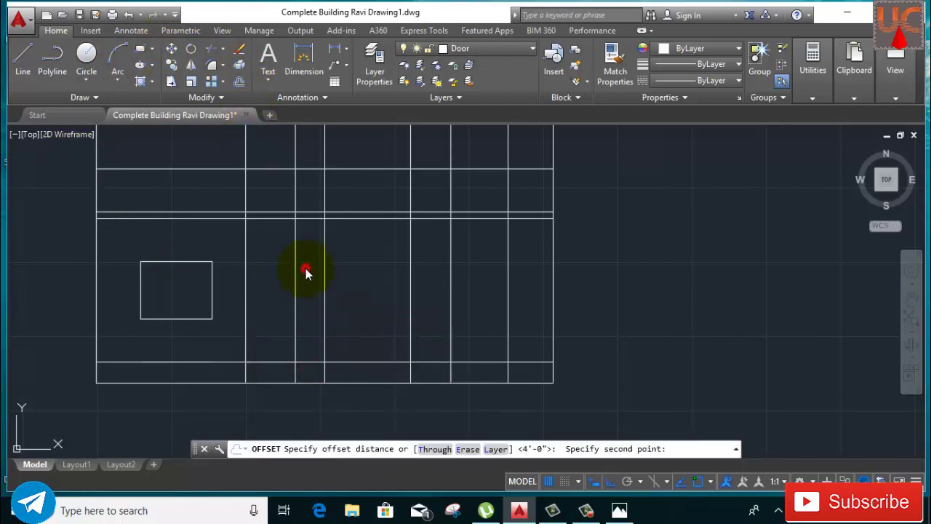
click(305, 268)
click(306, 269)
right_click(354, 260)
click(363, 281)
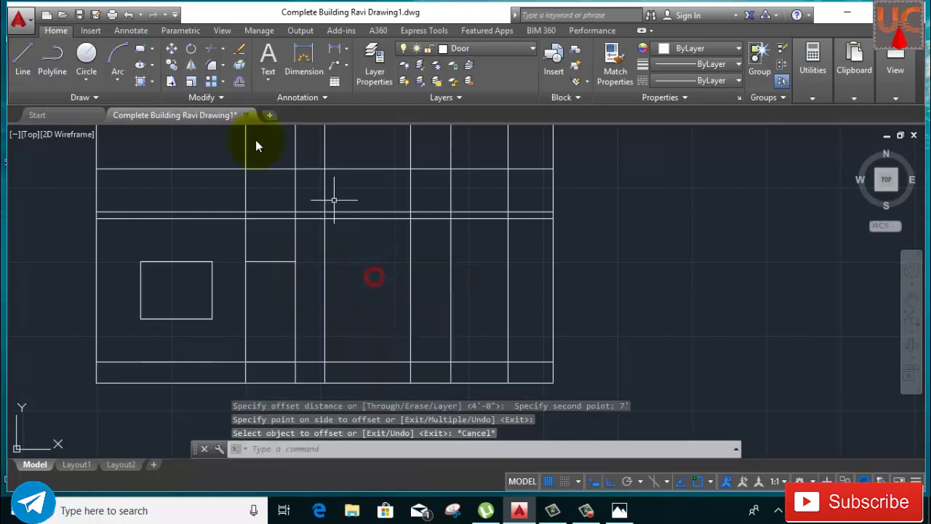
Step: Draw the door rectangle from the 7' line down to the base, then select its vertical guides
click(138, 49)
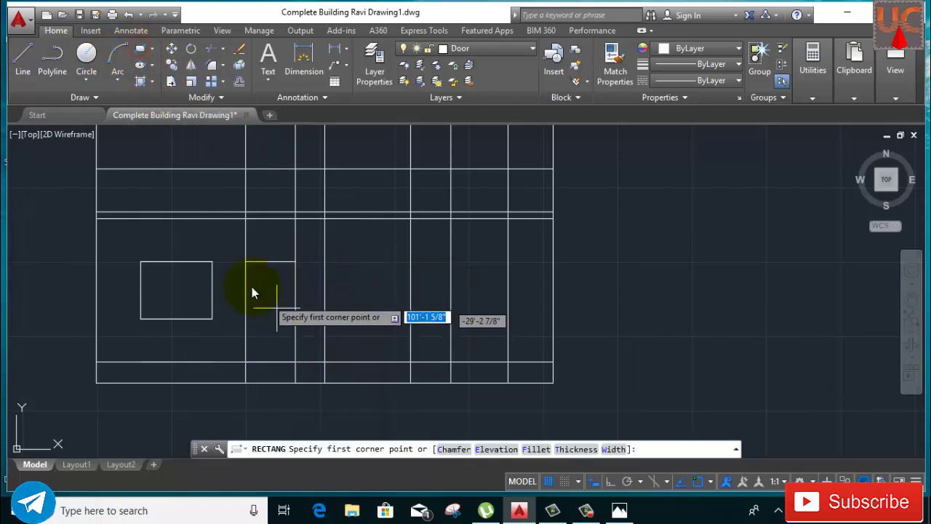
click(249, 263)
click(297, 368)
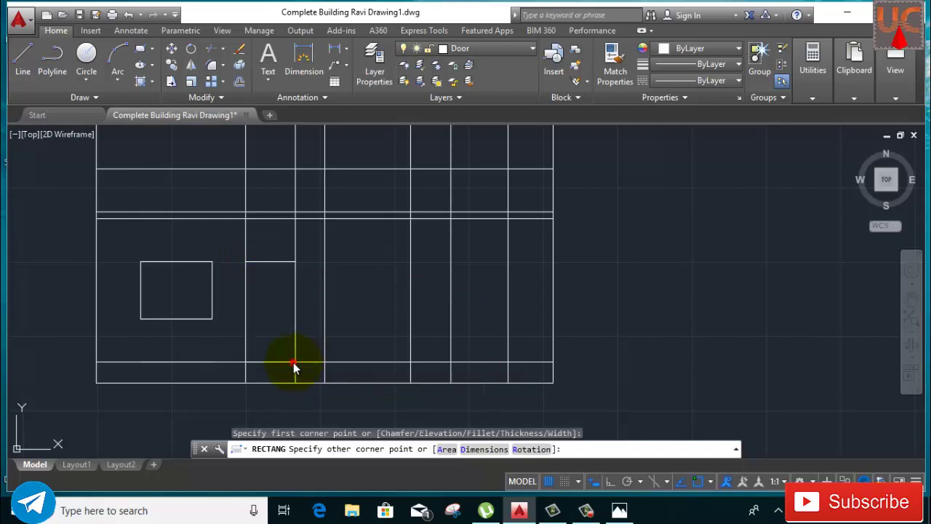
click(298, 244)
click(228, 236)
right_click(228, 237)
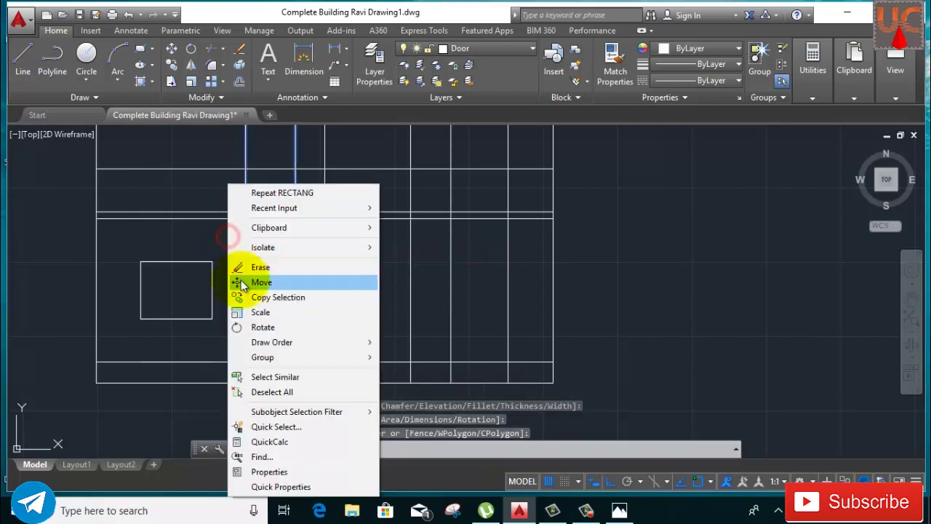
Step: Erase the door's two vertical guide lines
click(238, 266)
scroll(321, 315, down, 4)
mouse_move(336, 305)
middle_down()
mouse_move(325, 389)
mouse_move(284, 347)
mouse_move(307, 354)
mouse_move(298, 406)
middle_up()
scroll(308, 405, up, 2)
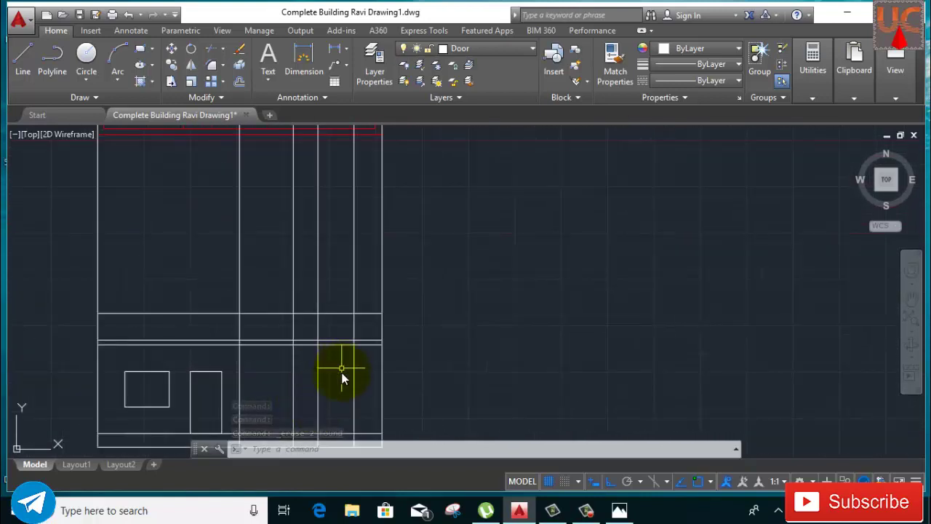
middle_drag(343, 379, 307, 347)
Step: Draw a base line across the right-hand bay
click(31, 72)
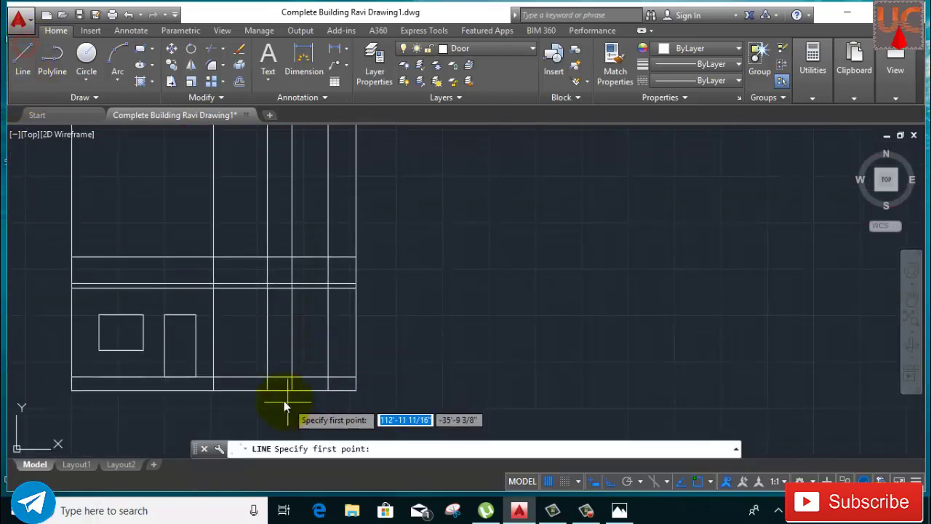
scroll(284, 397, up, 3)
click(321, 368)
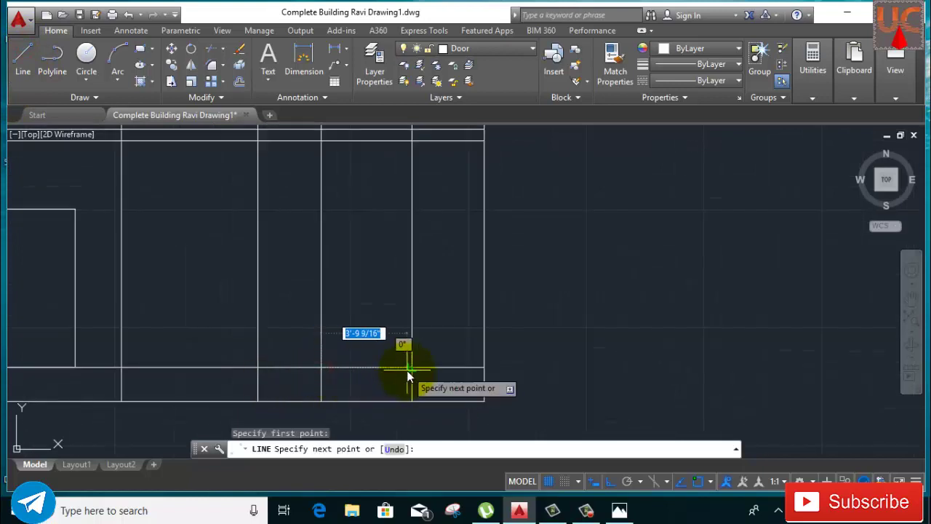
right_click(450, 287)
click(466, 298)
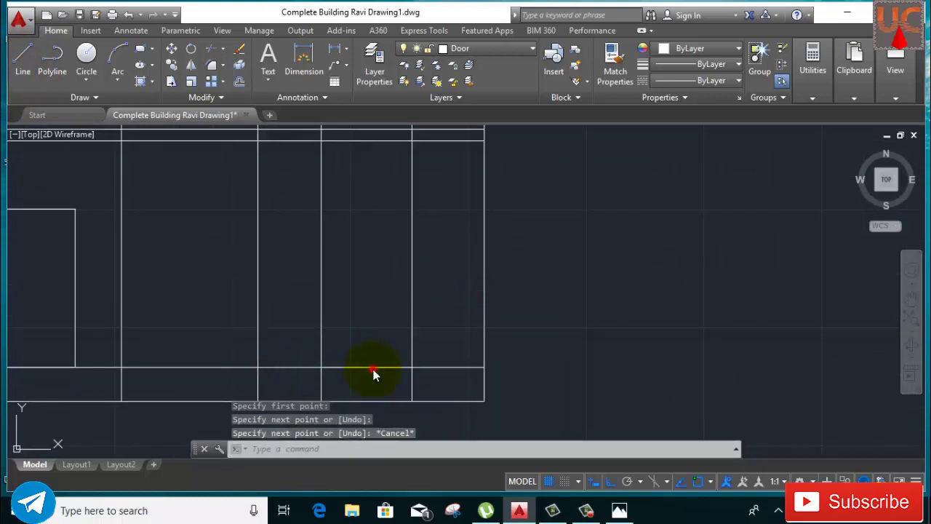
click(373, 369)
Step: Offset the right bay's base line 3' up for the sill and 4' further for the head
click(240, 82)
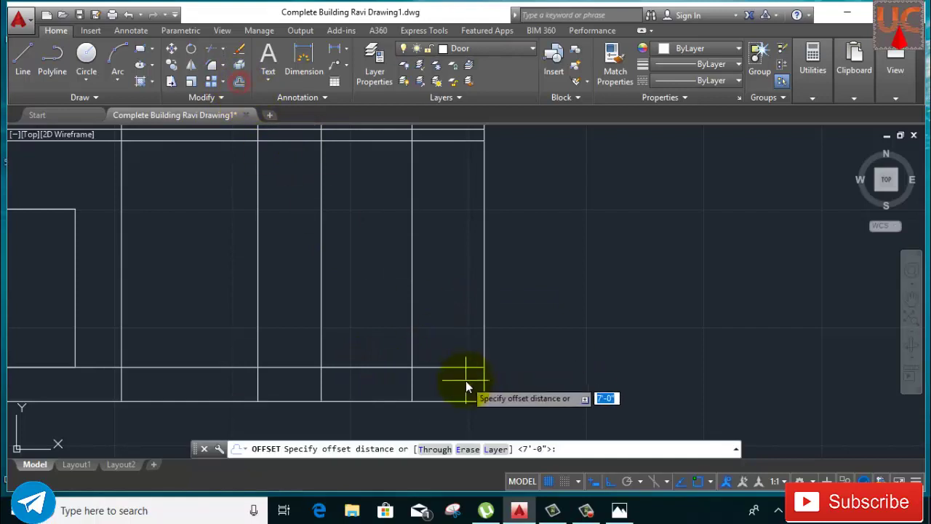
click(439, 379)
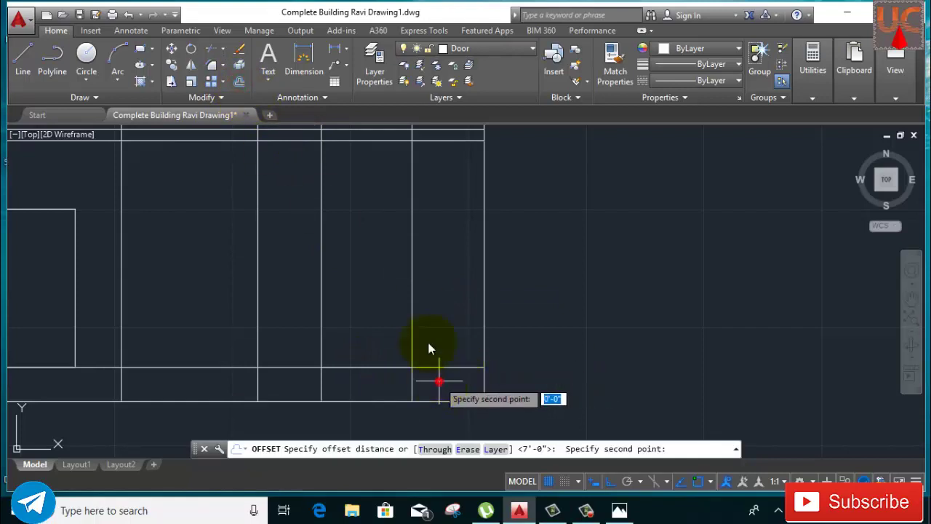
text(3')
key(Return)
click(415, 214)
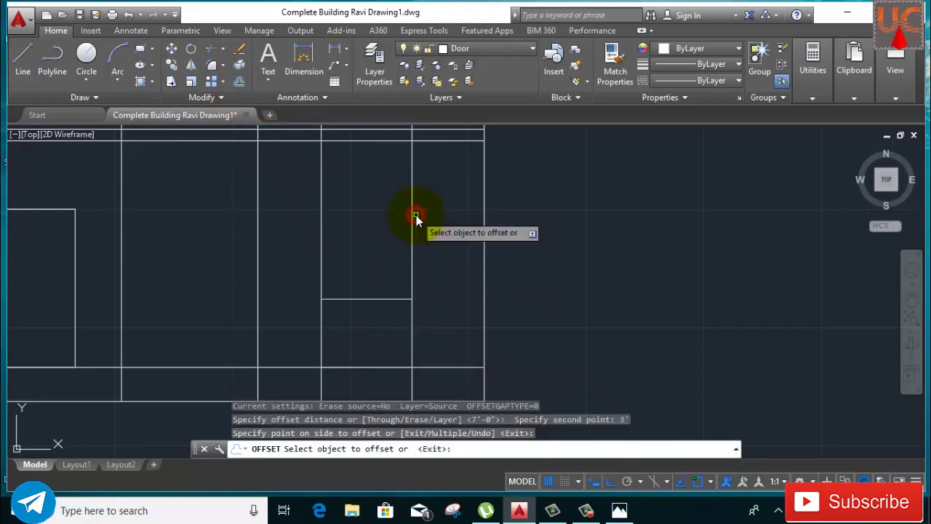
click(388, 300)
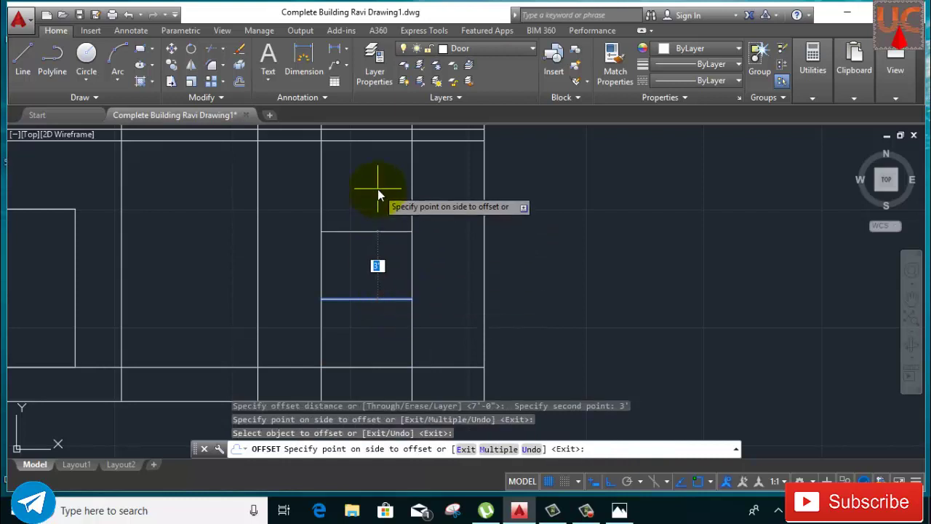
click(378, 190)
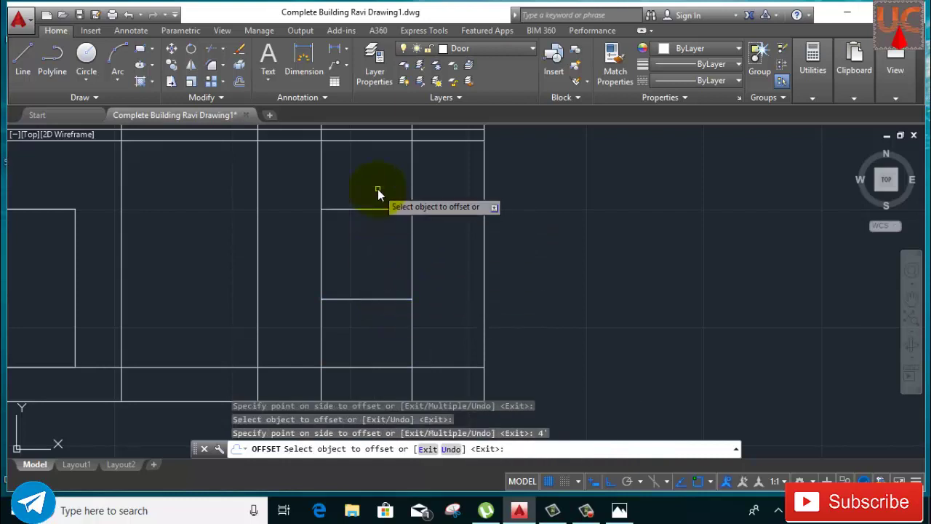
key(Escape)
Step: Erase the right bay's two vertical guide lines
click(468, 193)
click(273, 181)
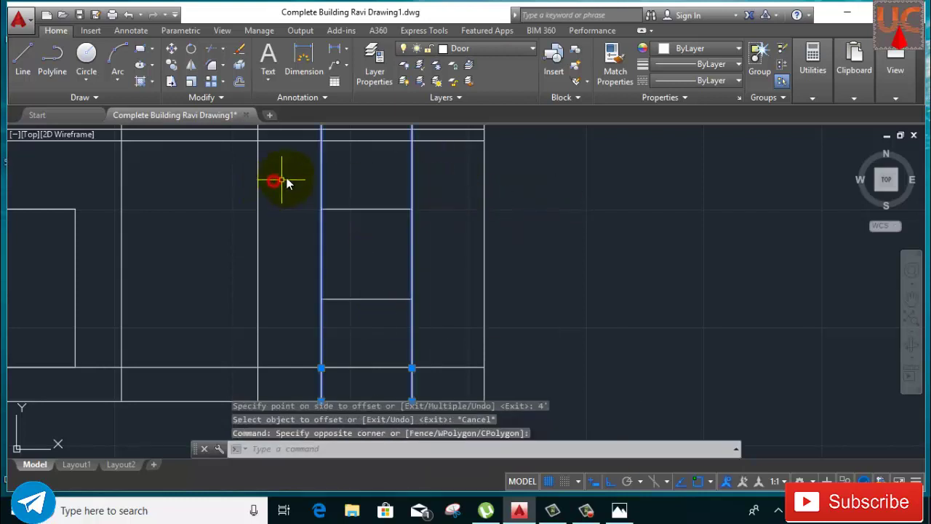
right_click(284, 178)
click(333, 260)
scroll(335, 270, down, 2)
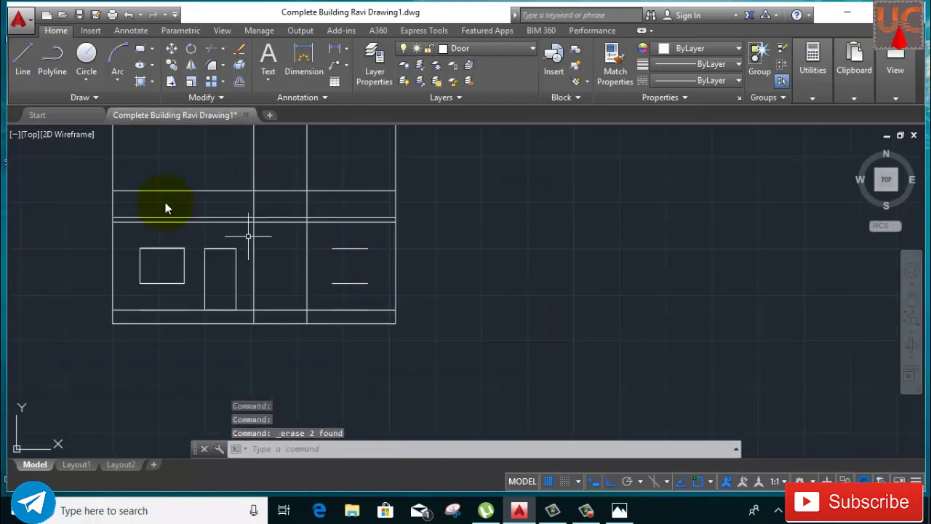
Step: Draw the right window rectangle between the sill and head lines
click(140, 50)
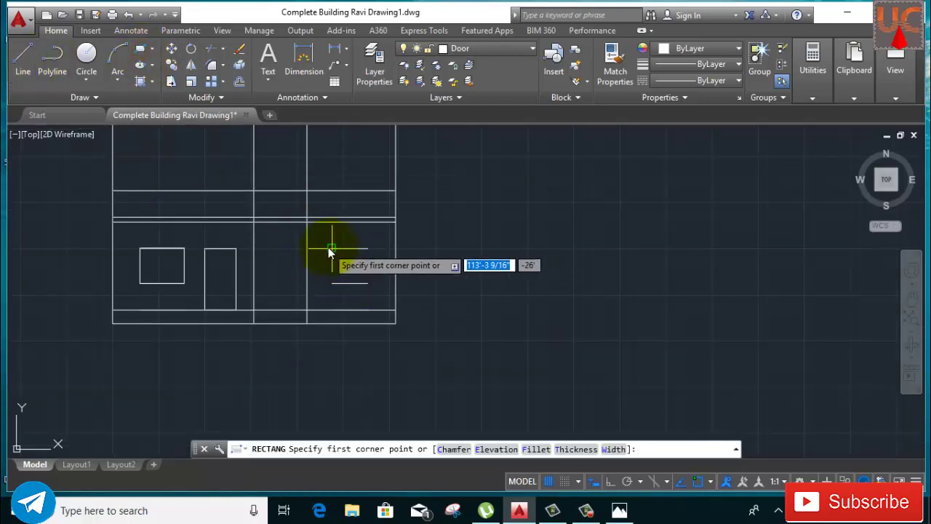
click(332, 249)
click(368, 284)
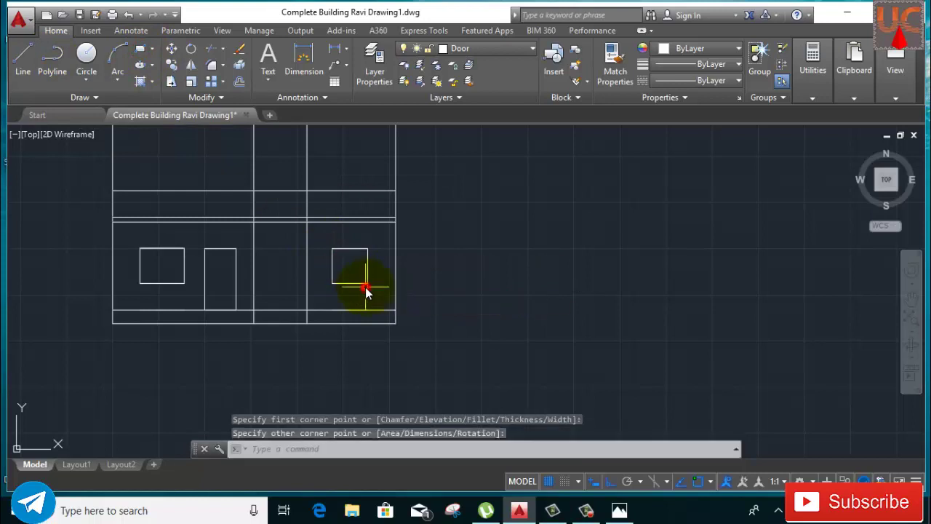
middle_drag(383, 288, 414, 327)
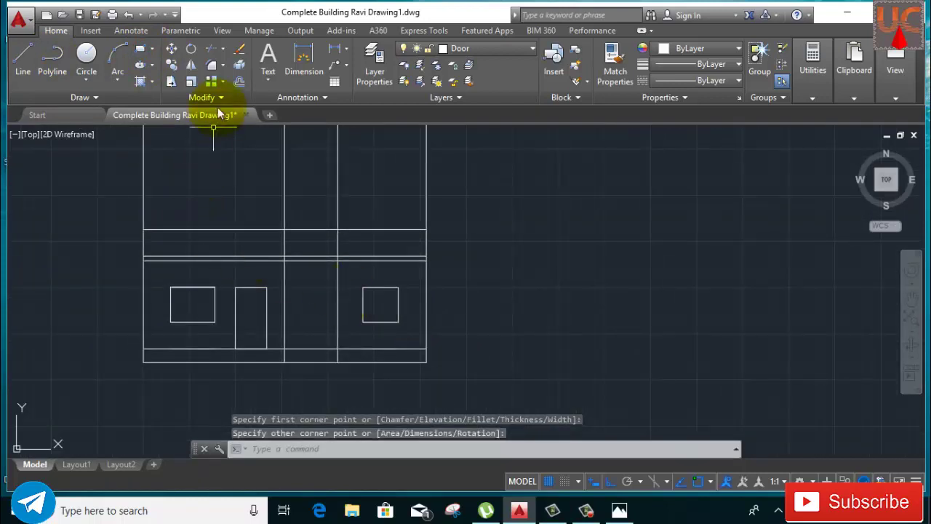
scroll(367, 354, up, 1)
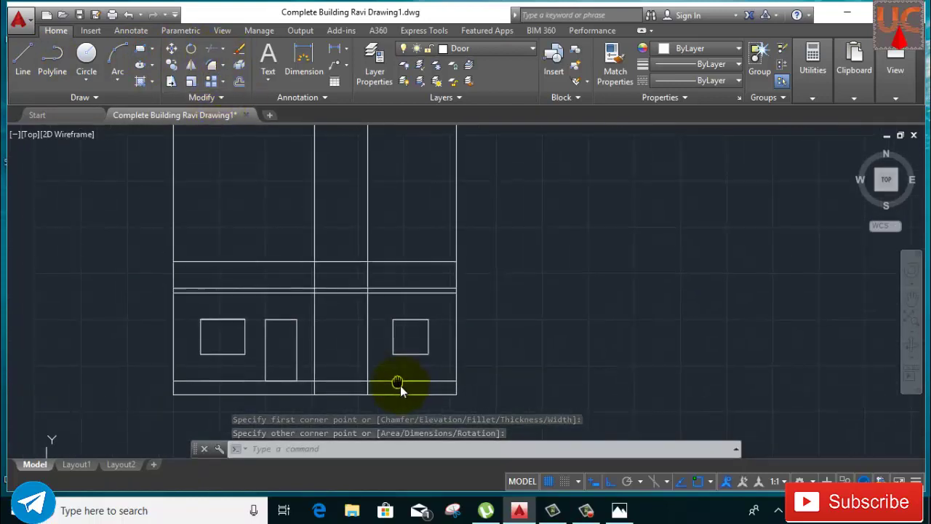
scroll(364, 301, down, 1)
scroll(361, 295, down, 2)
scroll(361, 296, down, 2)
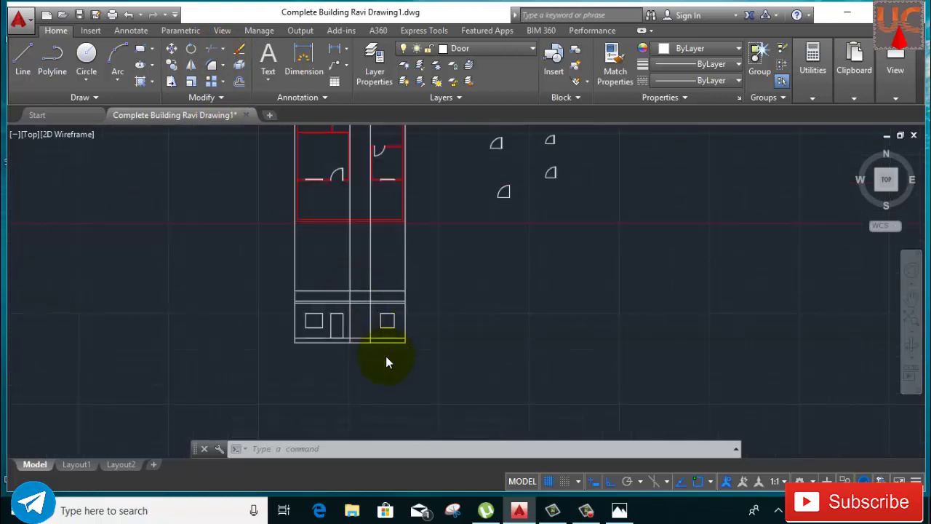
Step: Trim the overlapping line segments across the strip with two crossing windows
scroll(388, 355, up, 4)
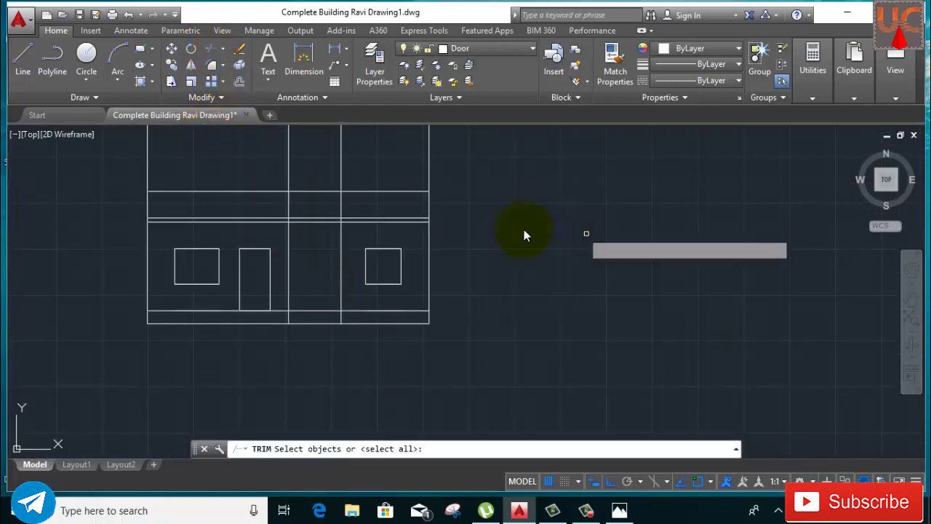
key(Return)
middle_drag(443, 230, 499, 287)
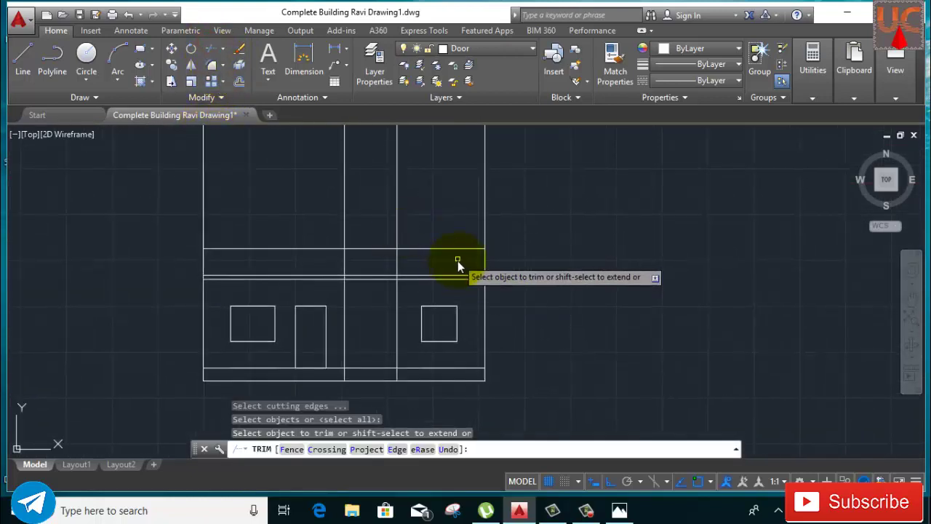
click(458, 261)
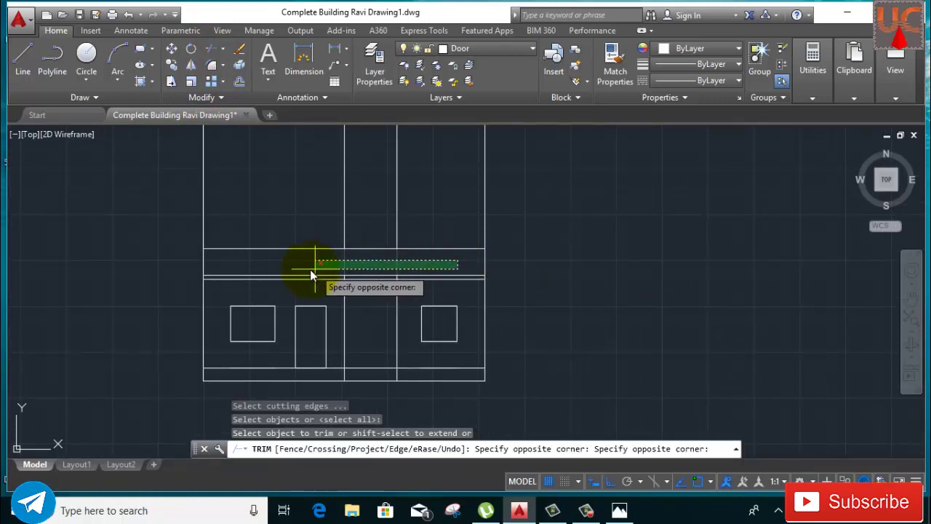
click(279, 267)
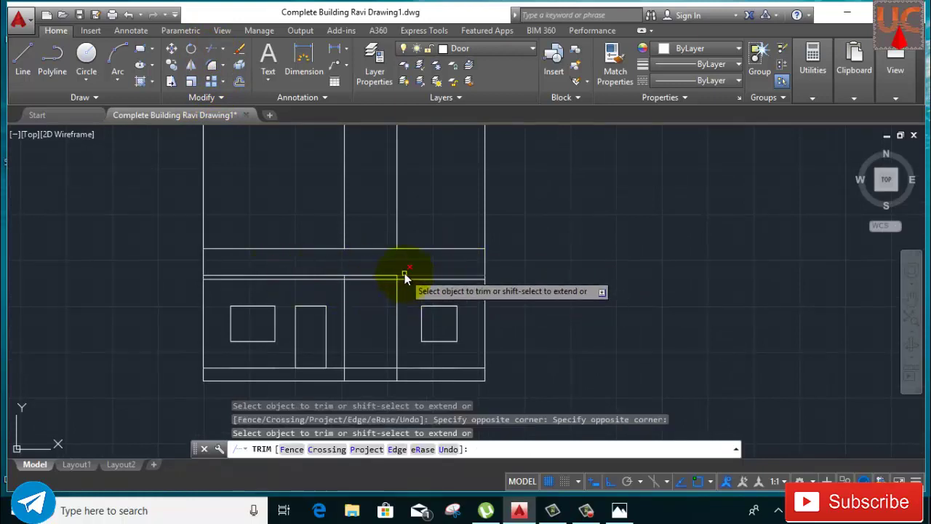
scroll(406, 280, up, 4)
click(406, 281)
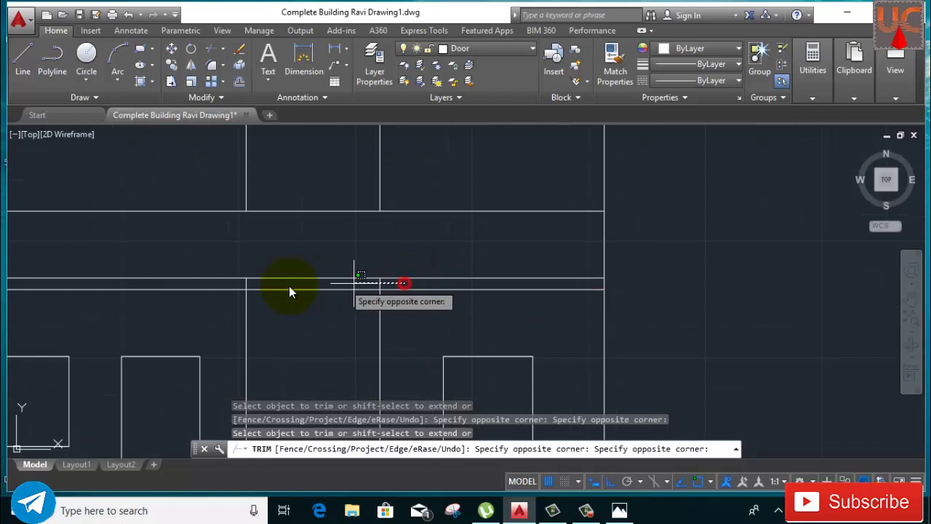
click(219, 289)
scroll(493, 298, down, 3)
scroll(431, 285, down, 2)
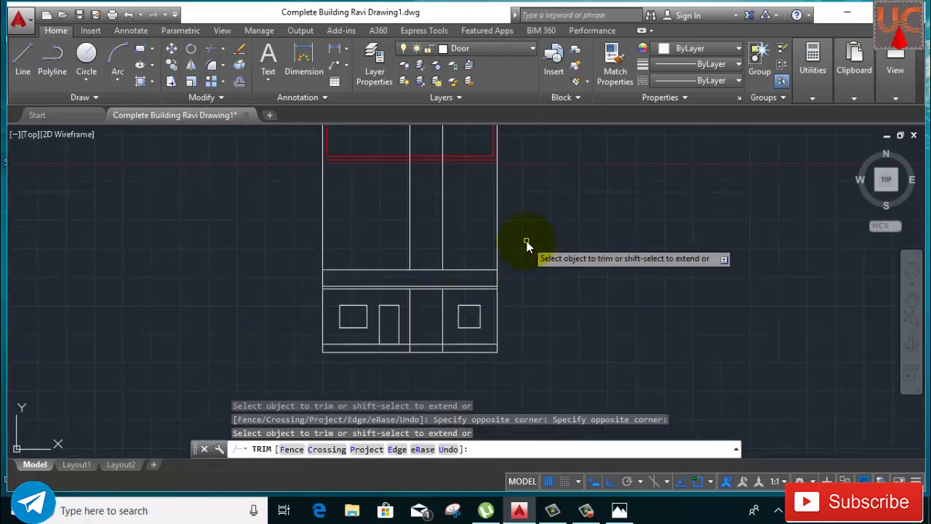
scroll(526, 243, down, 2)
mouse_move(530, 291)
middle_down()
mouse_move(538, 320)
mouse_move(523, 305)
middle_up()
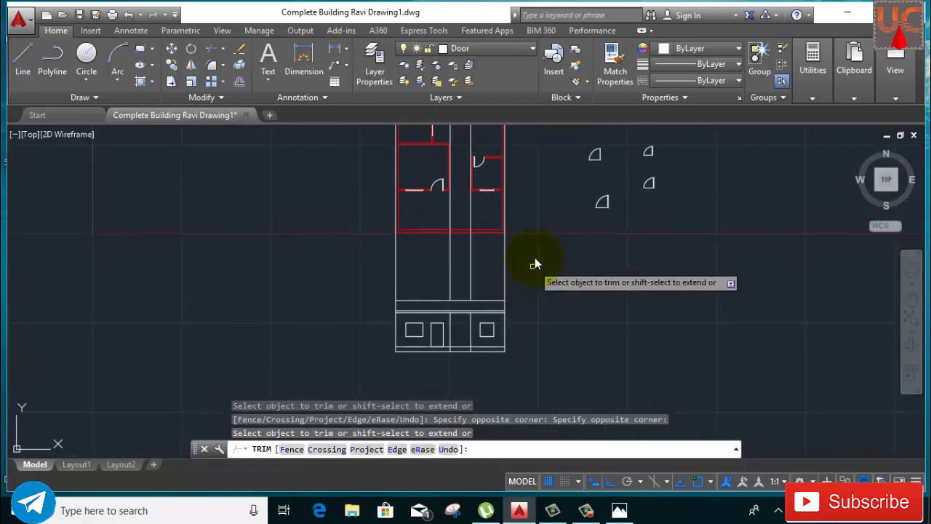
Step: Trim one more set of overlapping lines with a crossing window and end the trim
click(454, 260)
click(281, 270)
scroll(540, 362, up, 2)
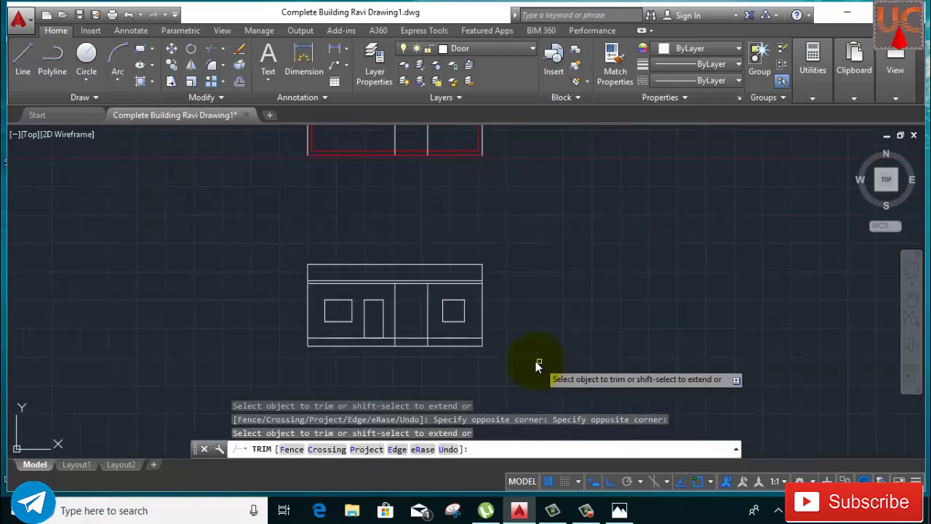
right_click(538, 260)
click(558, 262)
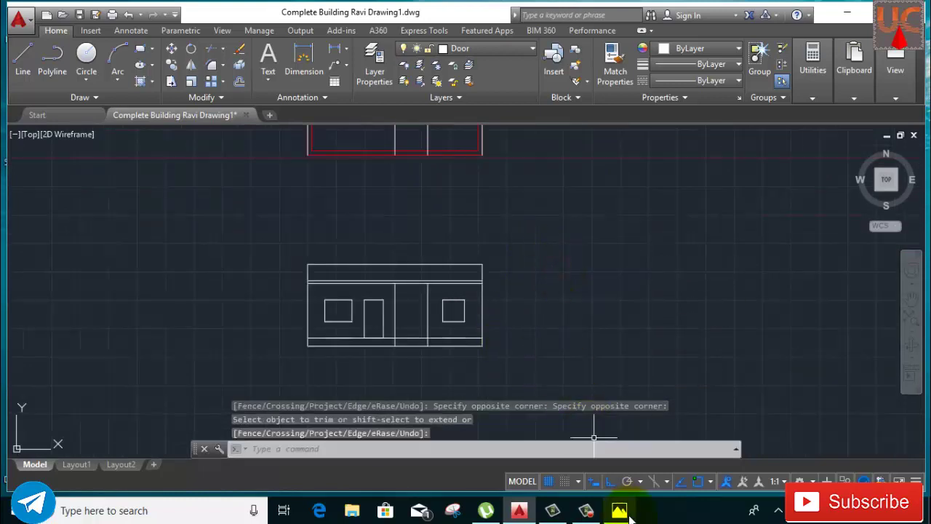
click(587, 511)
click(862, 448)
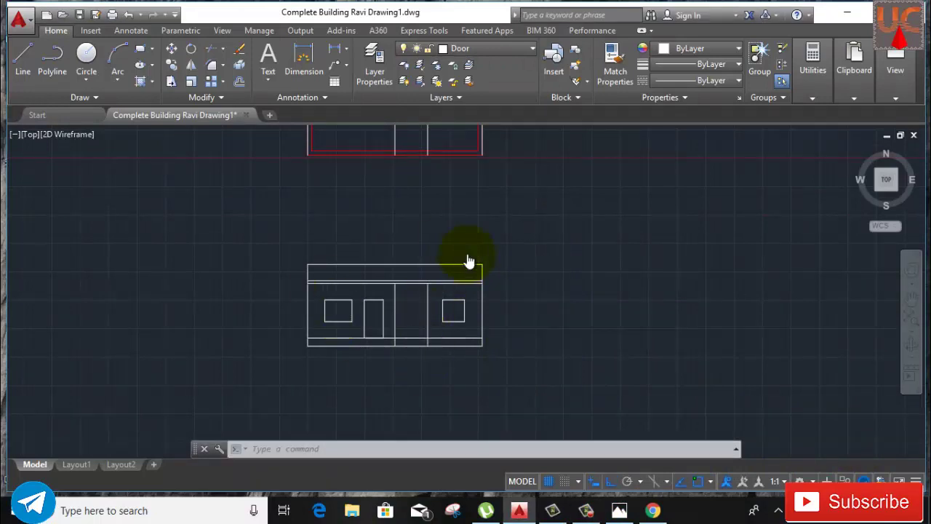
scroll(465, 291, up, 2)
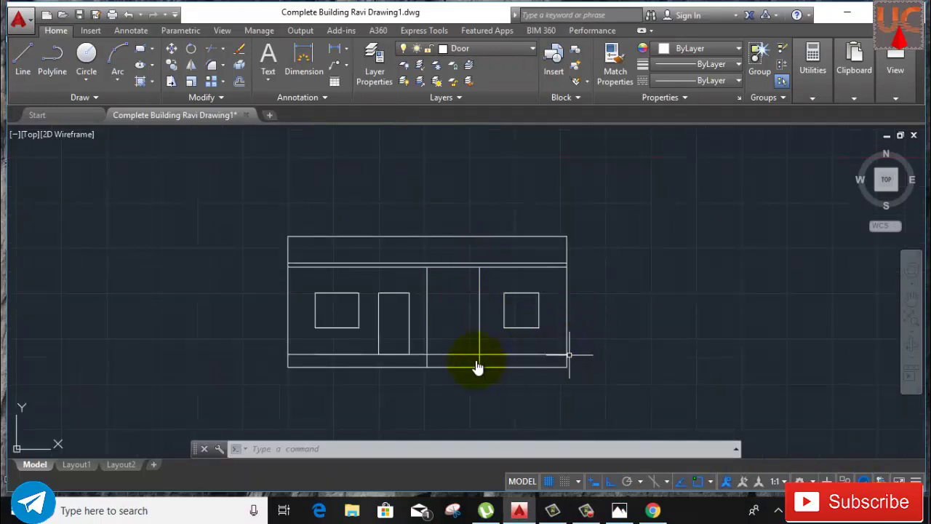
Step: Trim the interior wall lines overlapping the base strip so they stop at the plinth top
click(211, 51)
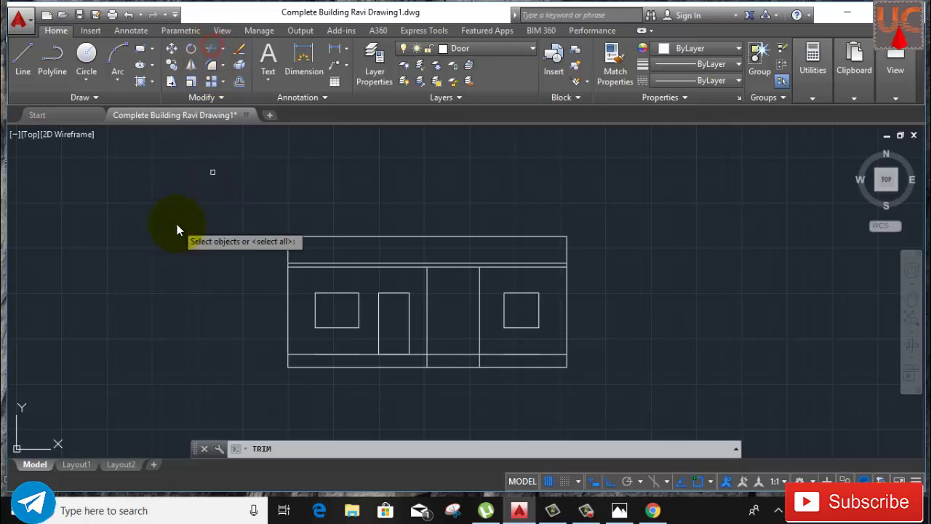
key(Return)
scroll(479, 357, up, 4)
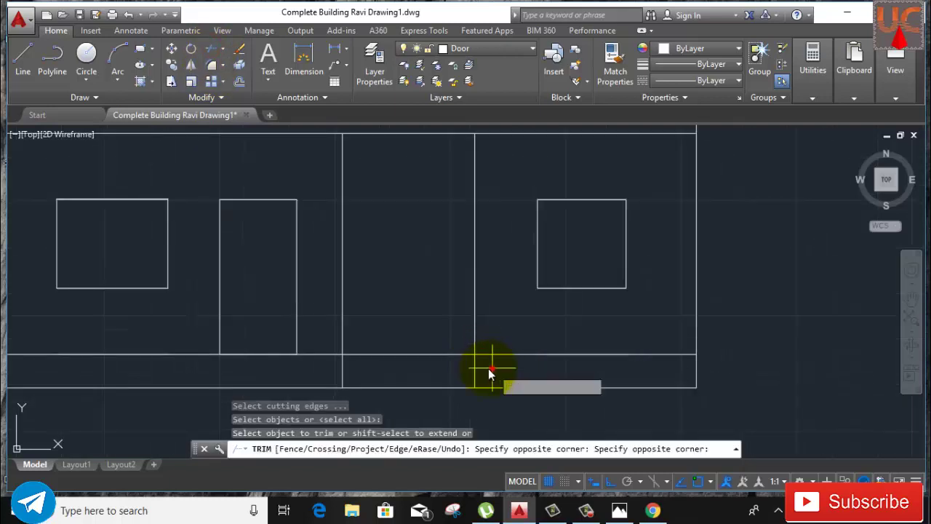
drag(488, 368, 279, 376)
scroll(350, 370, down, 4)
right_click(576, 227)
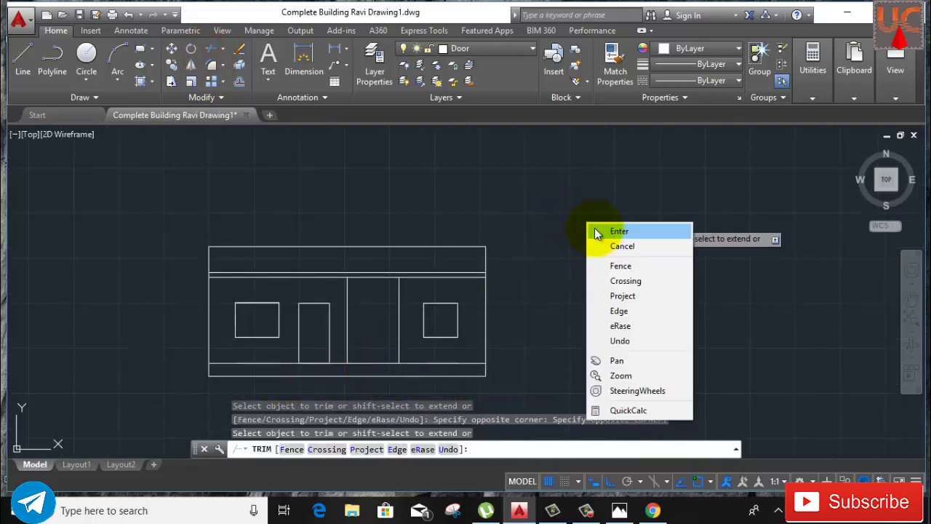
click(605, 243)
scroll(261, 275, up, 2)
scroll(261, 274, up, 2)
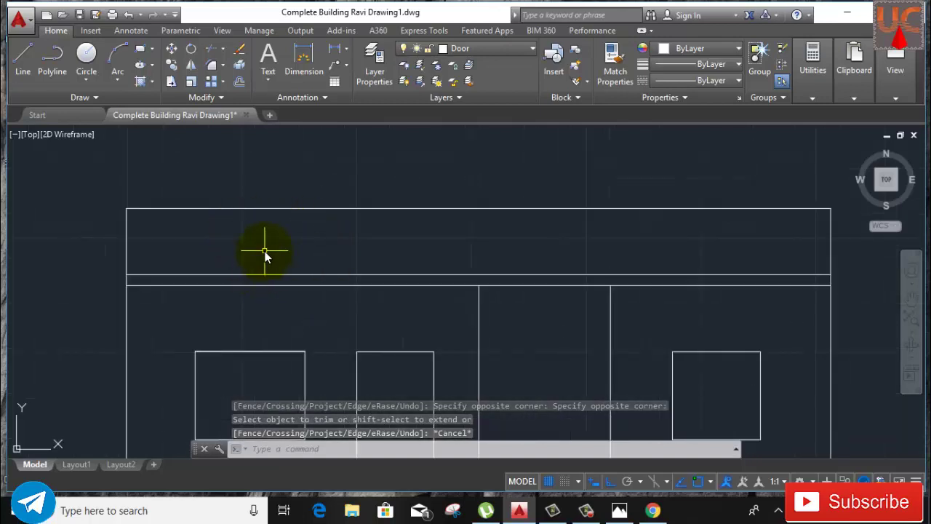
scroll(264, 251, down, 2)
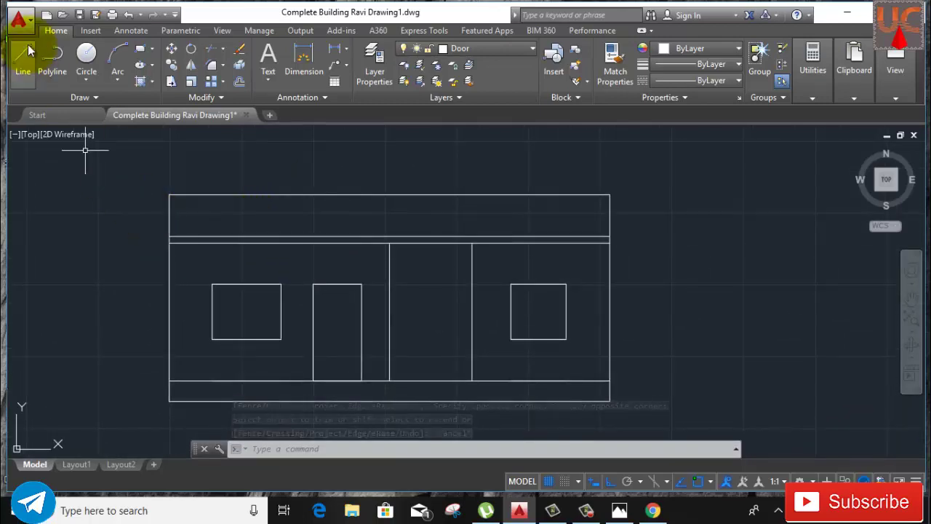
Step: Draw the left band return: 9 inches out past the left wall, then 6 inches up
click(14, 69)
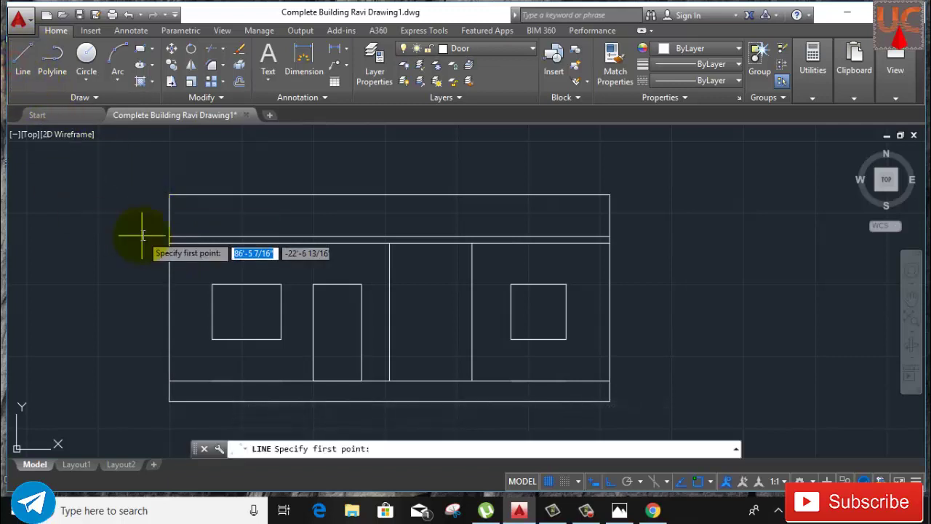
scroll(142, 235, up, 4)
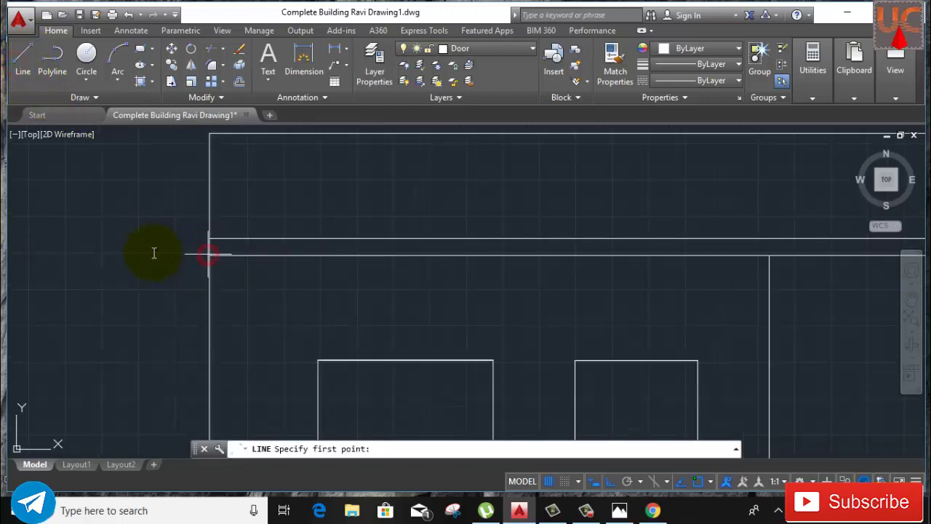
click(153, 252)
text(9)
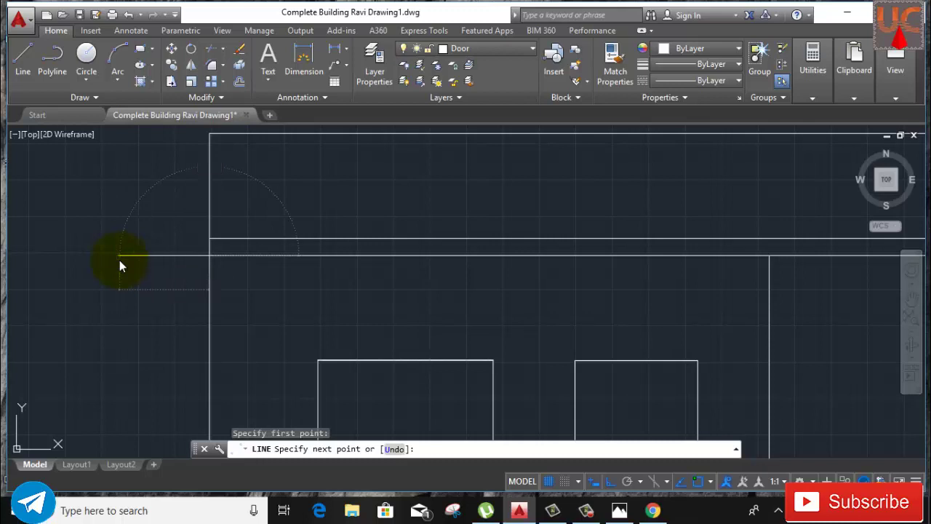
key(Return)
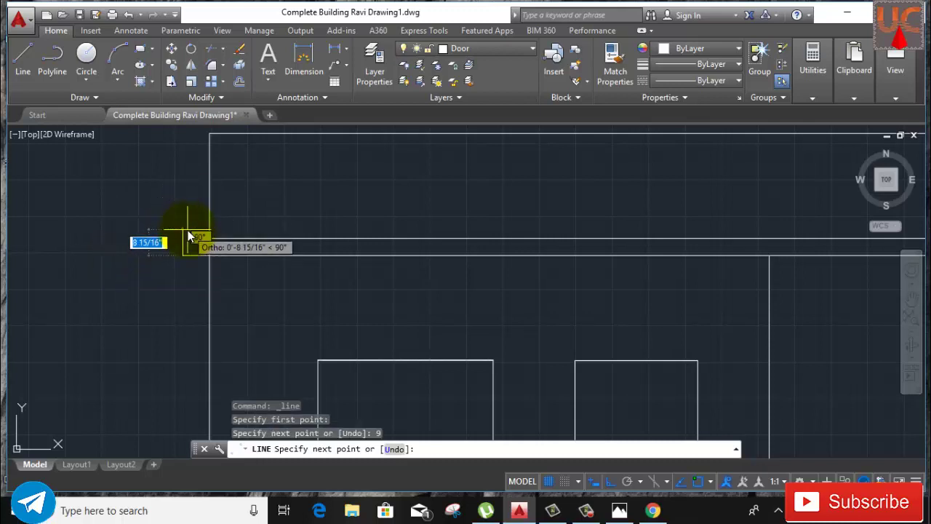
text(9)
key(Return)
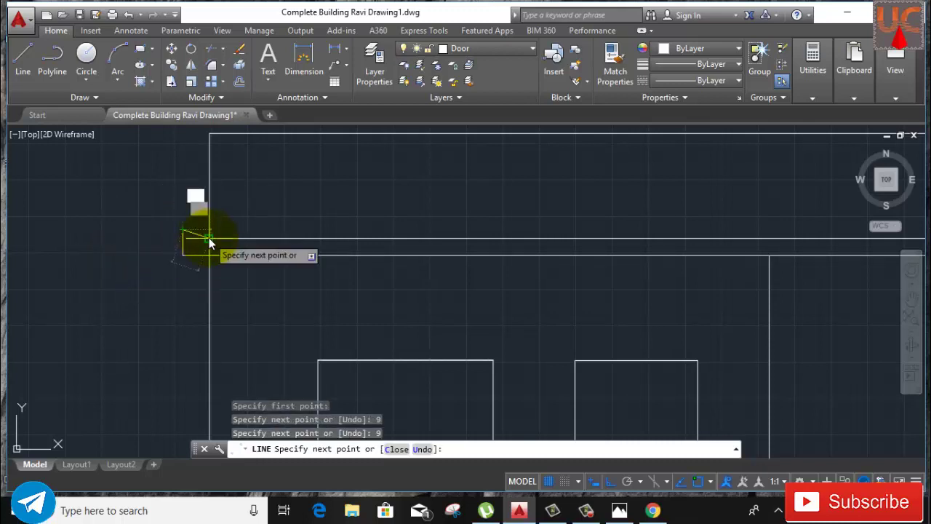
key(ctrl+z)
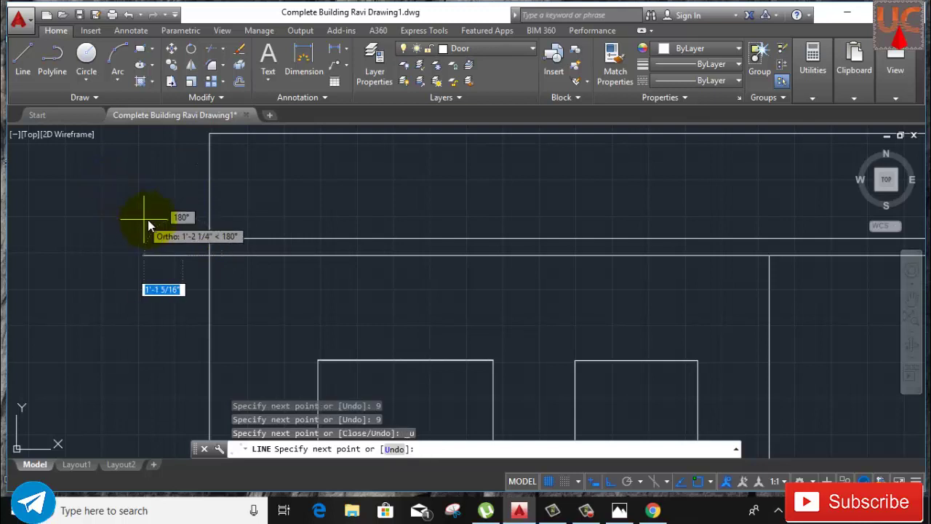
text(6)
key(Return)
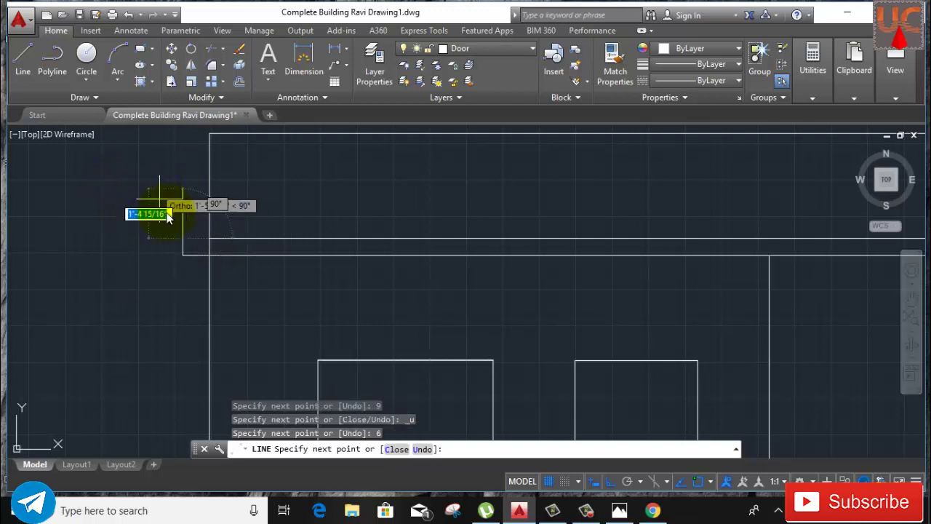
right_click(289, 216)
click(299, 224)
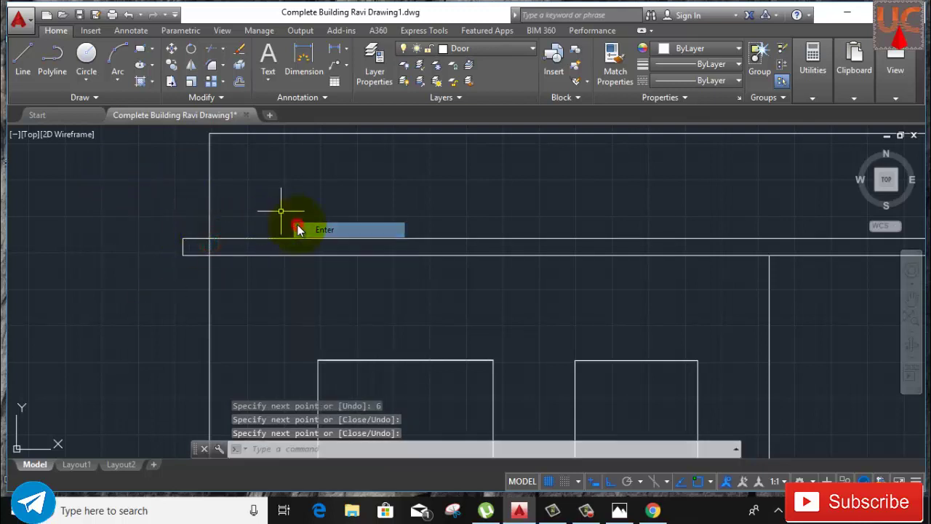
Step: Draw the matching right band return: 9 inches out, 6 up, and back to the wall line
scroll(488, 230, down, 1)
scroll(359, 251, down, 1)
middle_drag(323, 227, 85, 217)
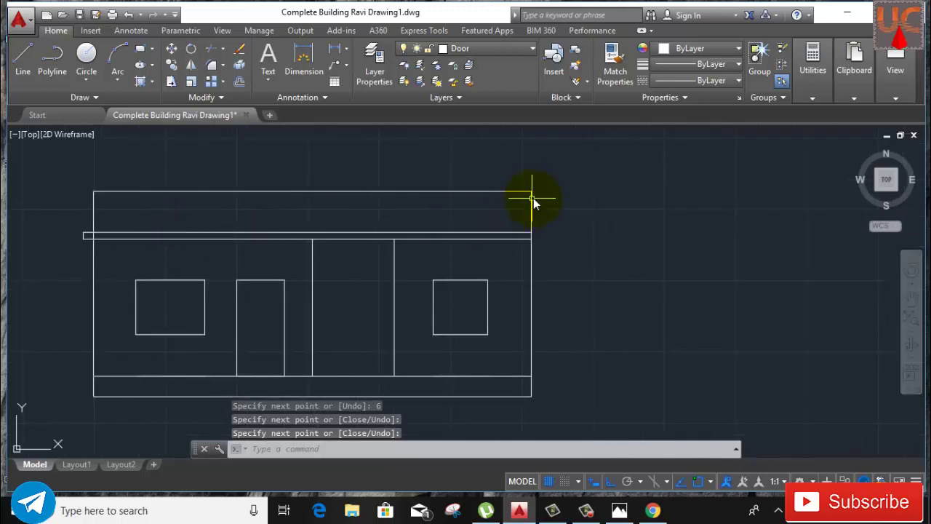
right_click(591, 172)
click(591, 165)
scroll(539, 238, up, 3)
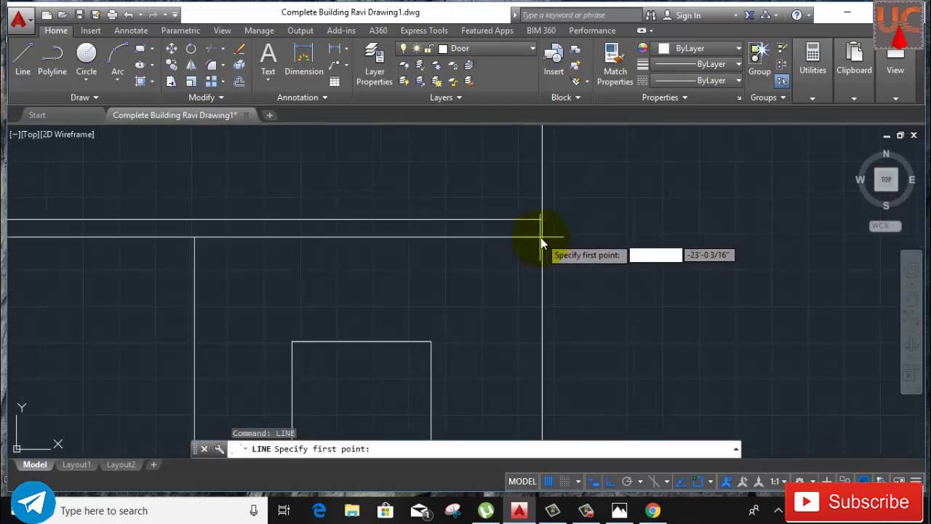
click(542, 239)
text(9)
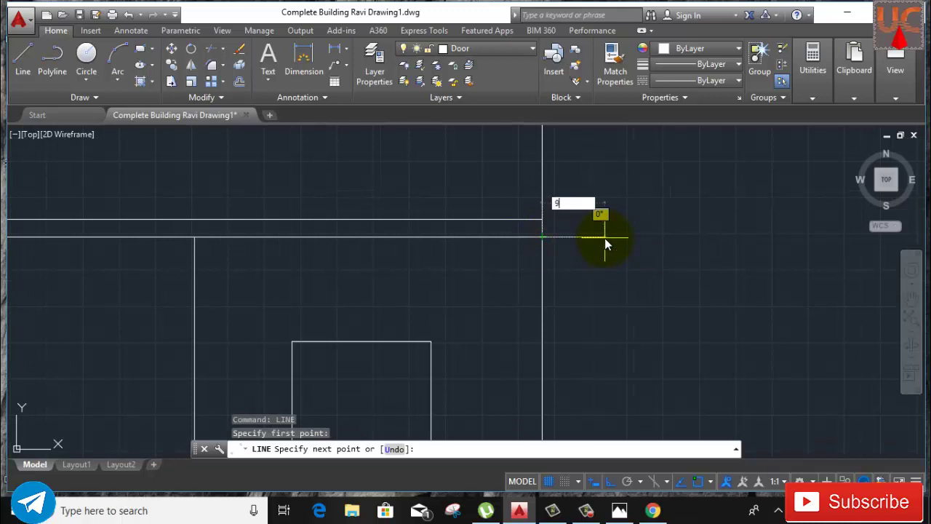
key(Return)
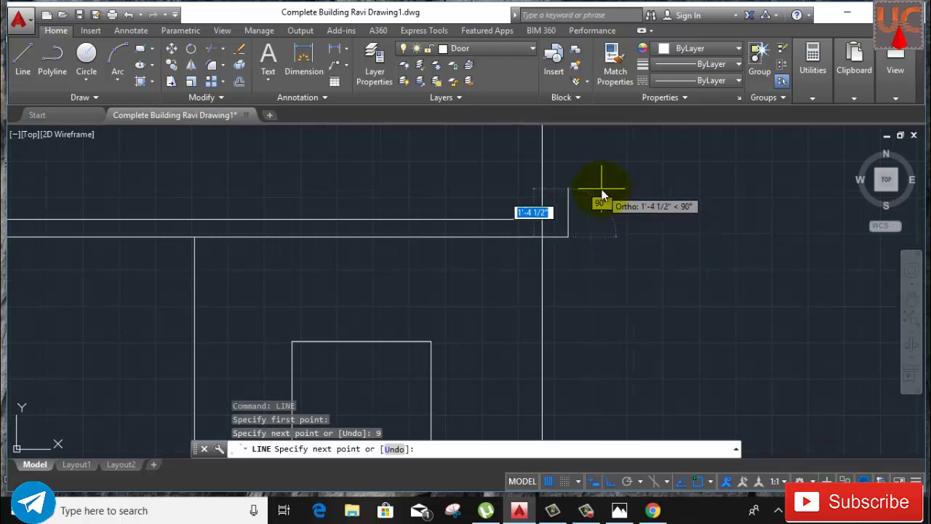
text(6)
key(Return)
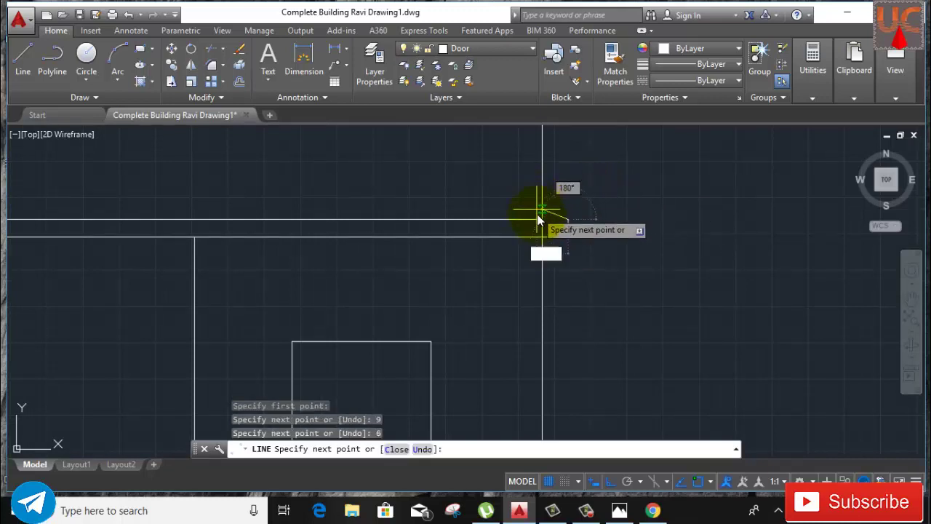
click(542, 219)
right_click(585, 151)
click(613, 177)
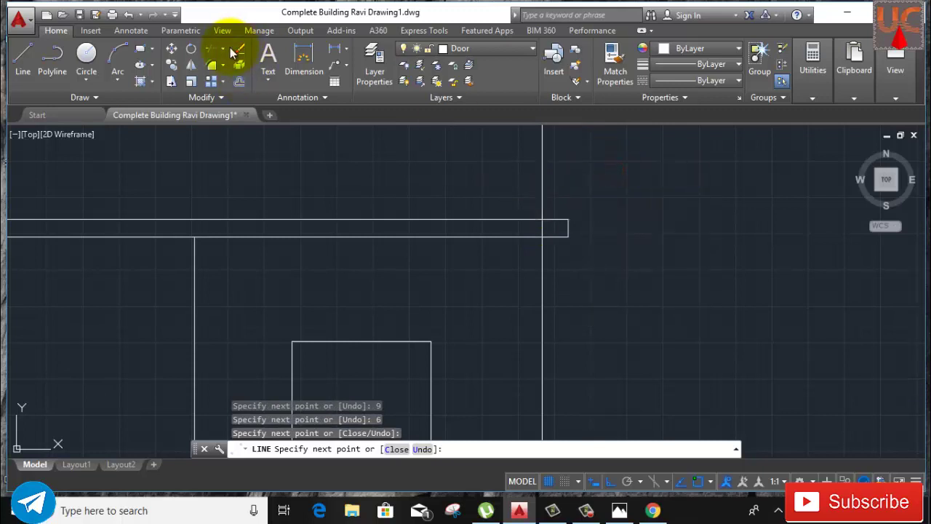
key(Escape)
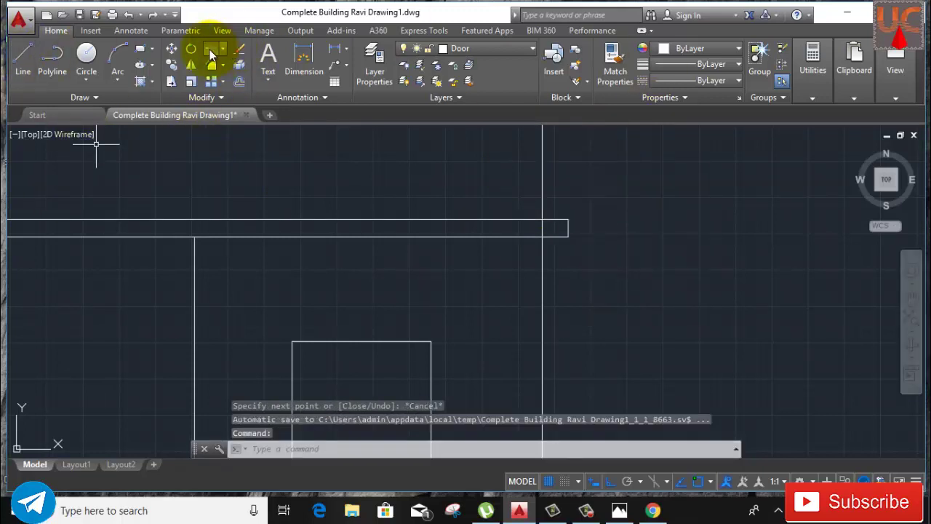
Step: Trim the extra wall lines clear of the roof slab band
click(540, 229)
scroll(557, 237, down, 3)
scroll(283, 248, up, 3)
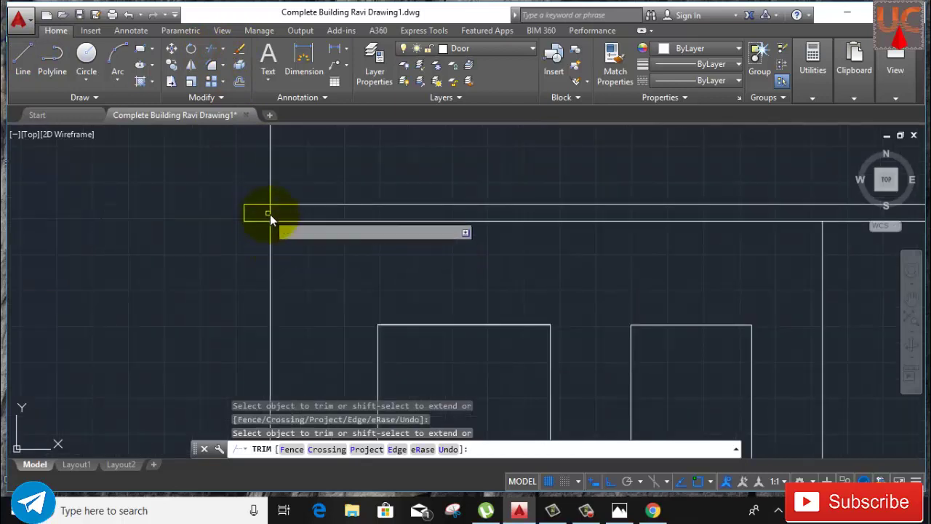
scroll(301, 248, down, 3)
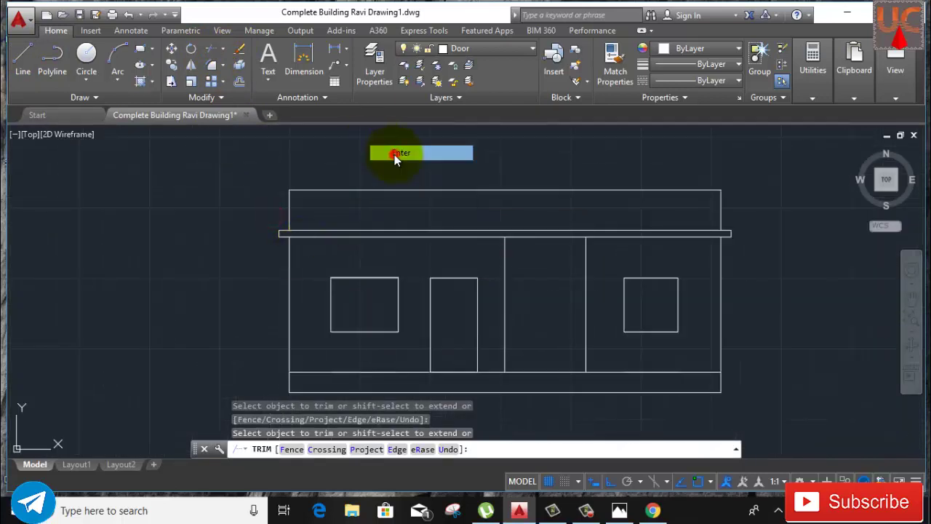
right_click(395, 154)
scroll(251, 179, up, 2)
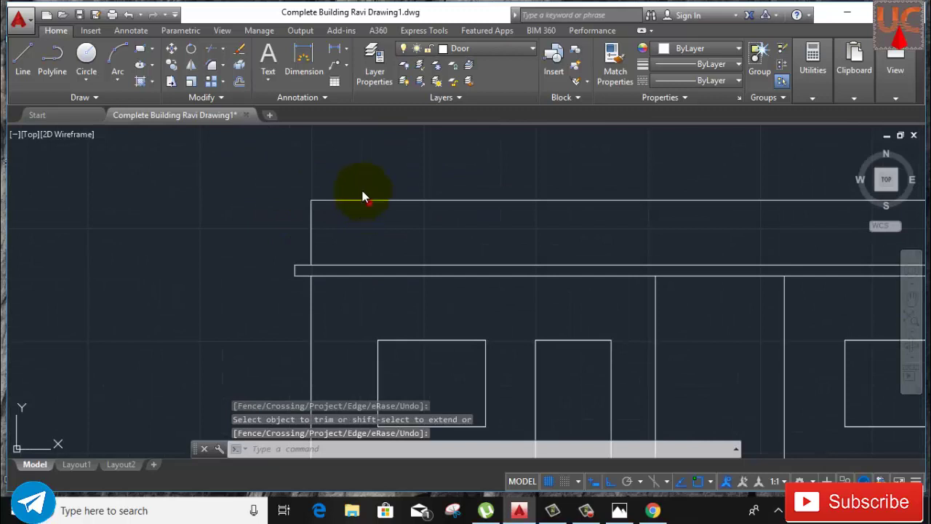
Step: Offset the building's top edge line 3 units upward as a parapet line
click(363, 198)
click(240, 83)
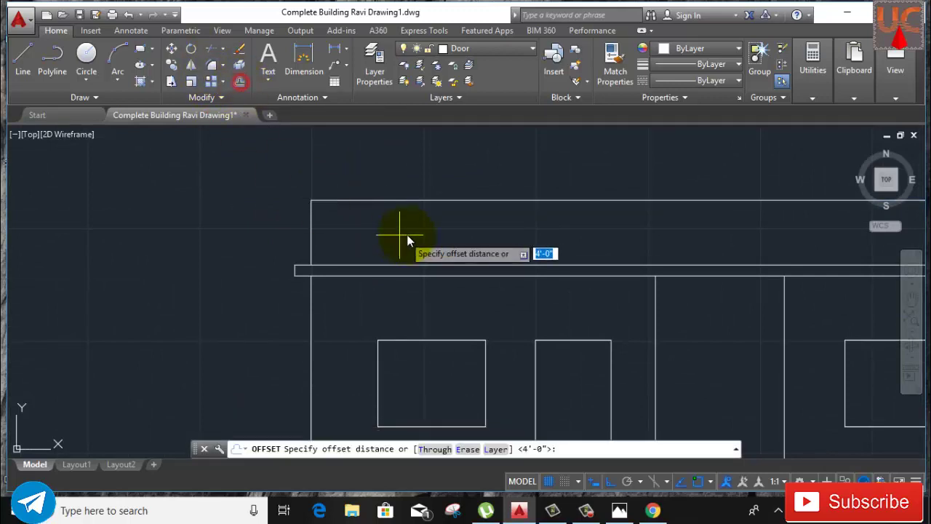
click(408, 221)
text(3)
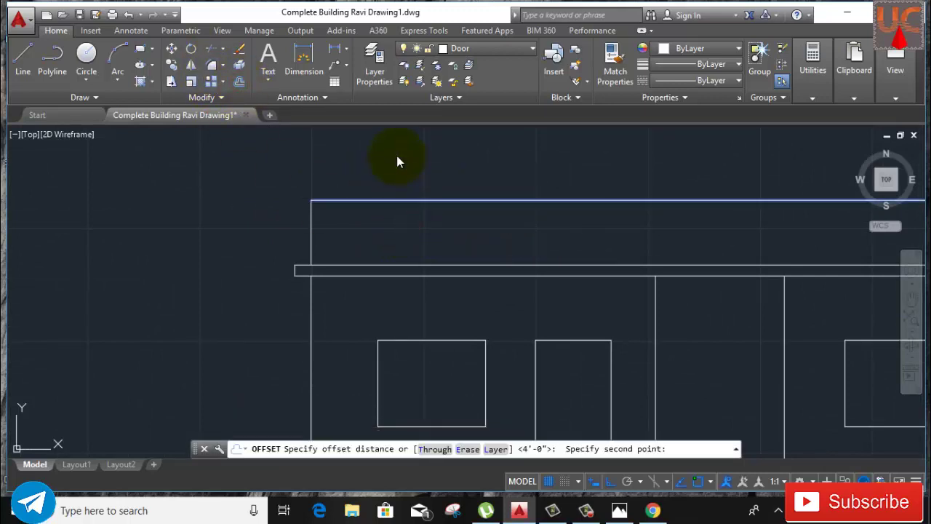
key(Return)
click(396, 160)
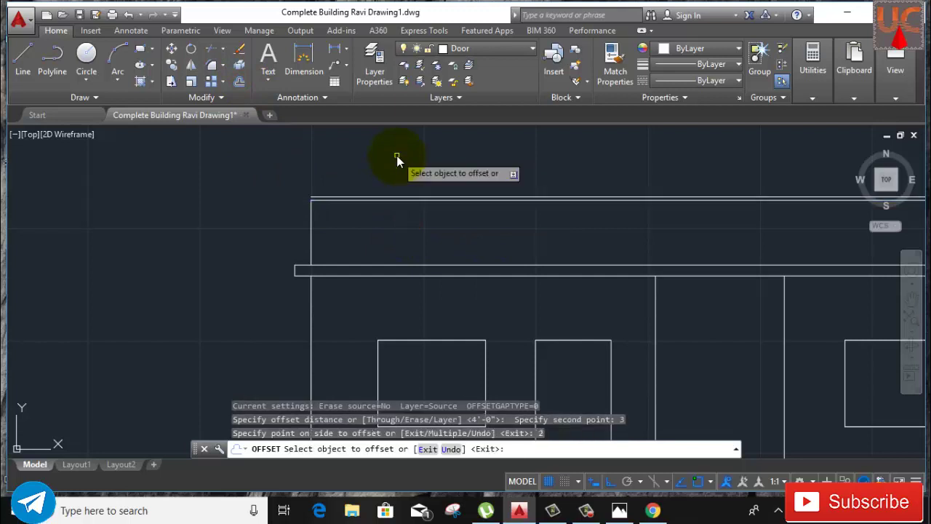
right_click(405, 173)
key(Escape)
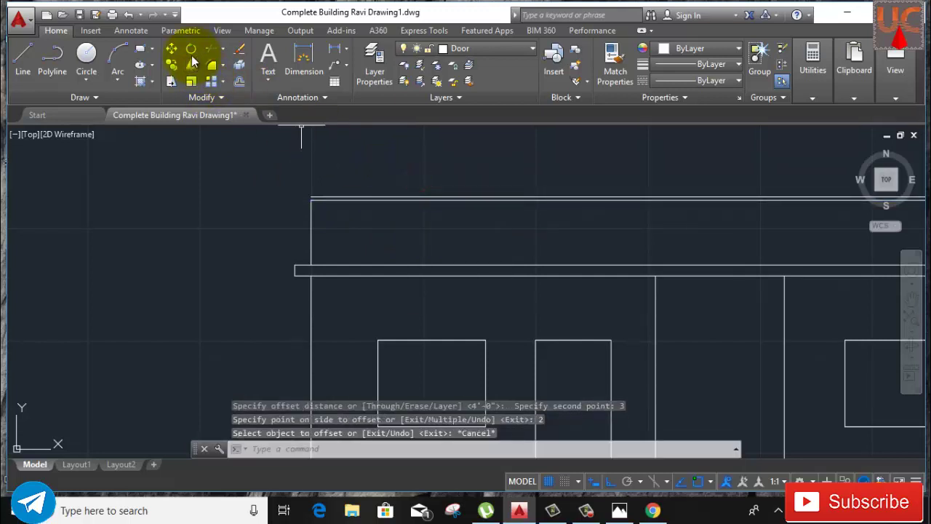
Step: Draw a 2-point circle spanning the doubled top line's left ends
click(87, 57)
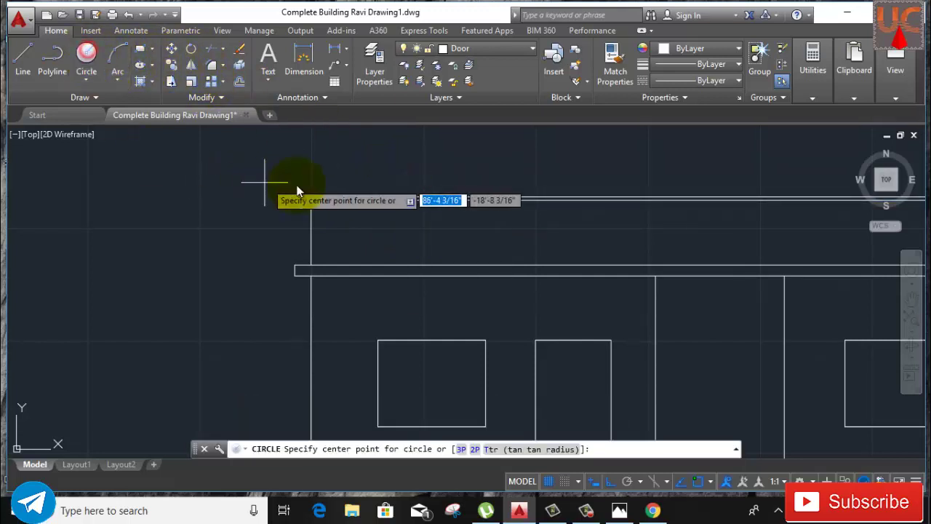
scroll(311, 202, up, 4)
scroll(311, 207, up, 1)
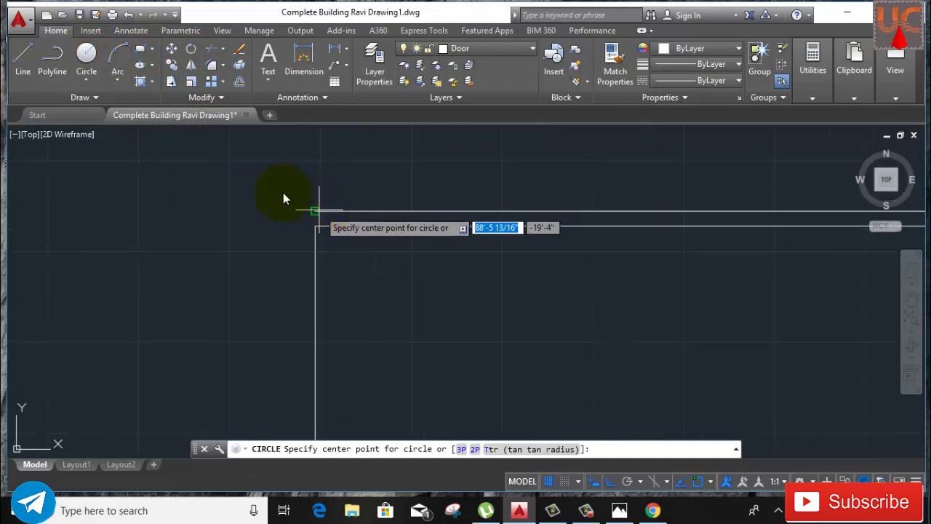
click(81, 84)
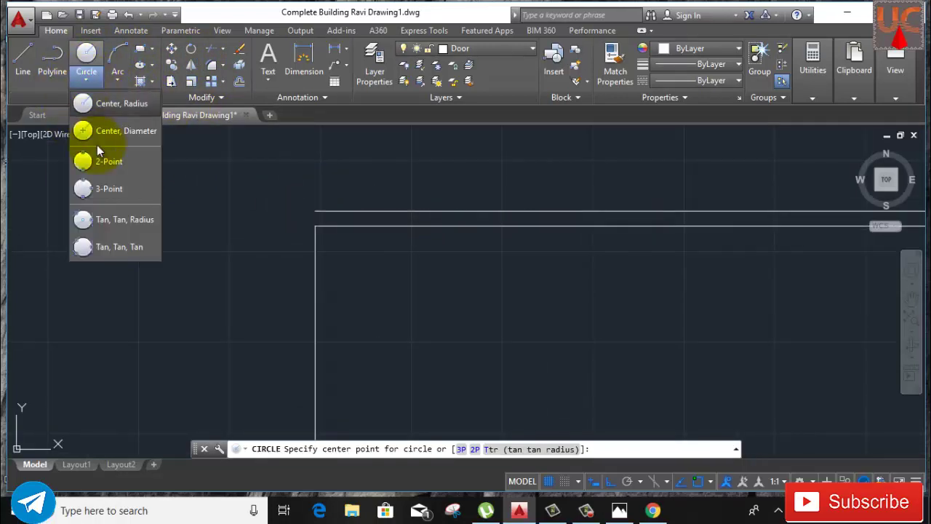
click(109, 164)
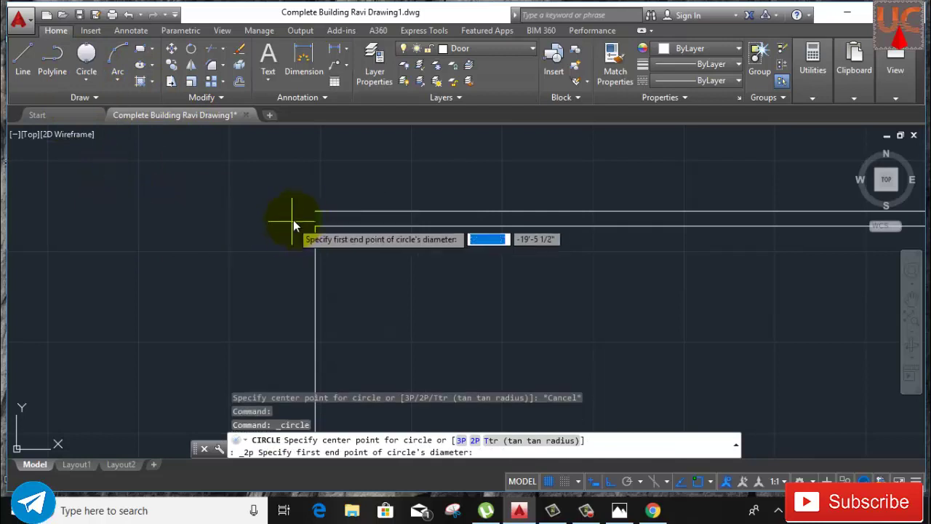
scroll(306, 215, up, 2)
click(332, 212)
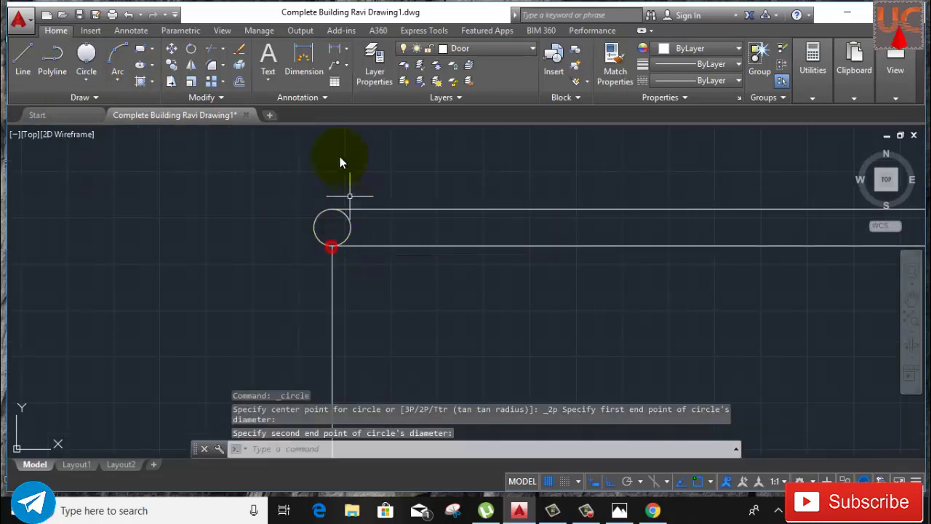
scroll(333, 209, up, 5)
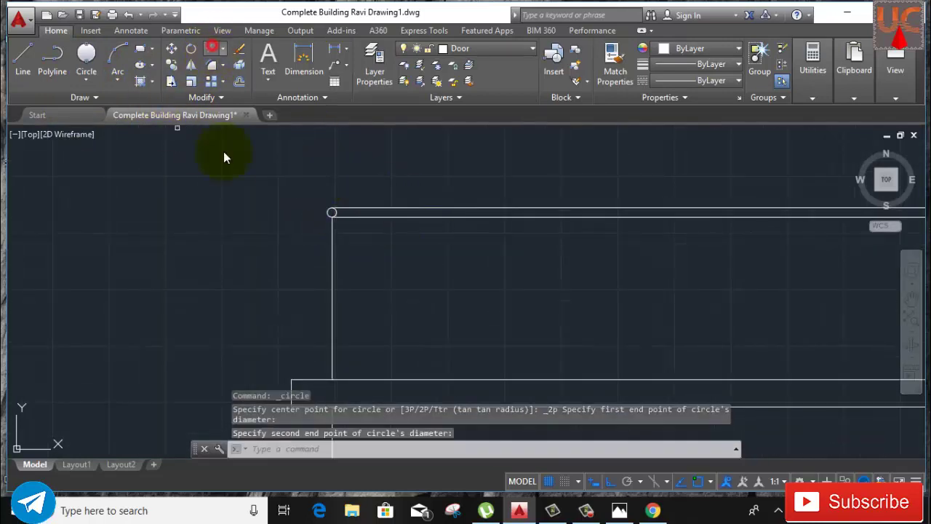
Step: Trim away the left circle's inner half to leave a rounded end
click(337, 216)
scroll(333, 306, down, 3)
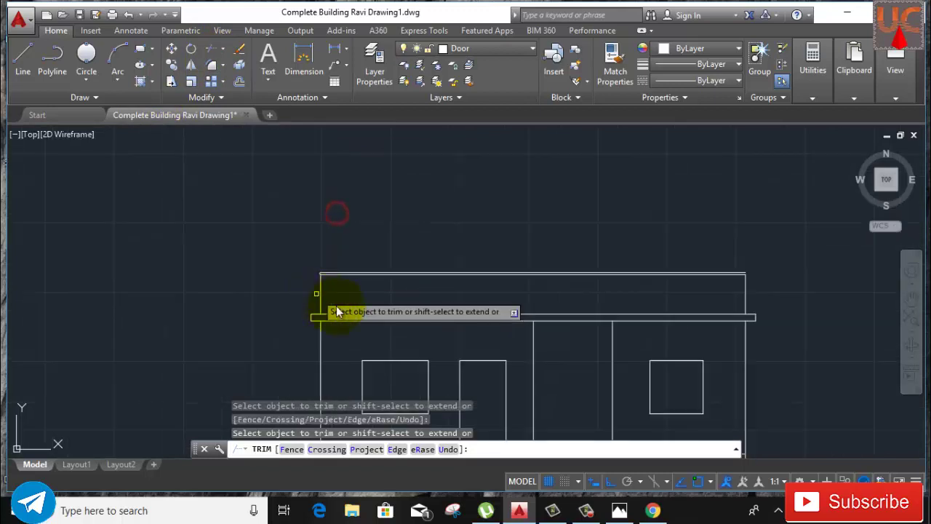
right_click(571, 212)
click(582, 209)
scroll(576, 227, up, 2)
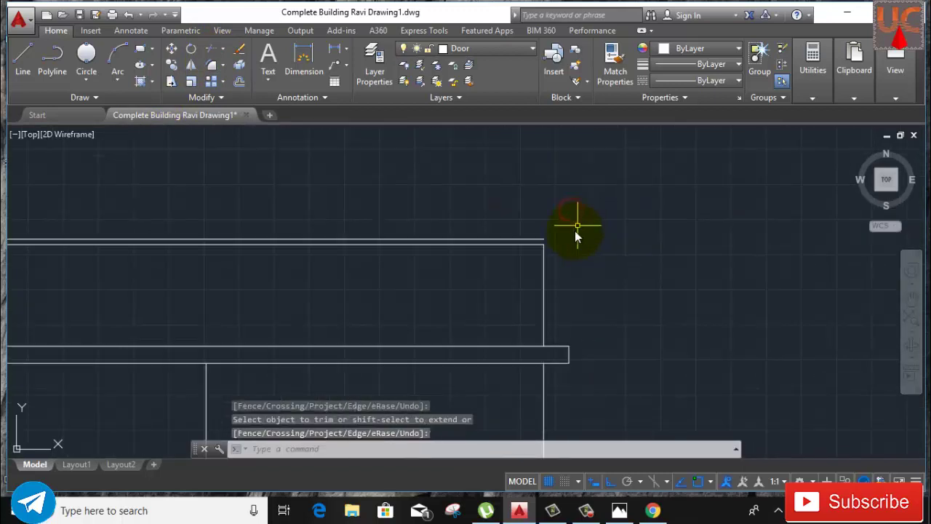
scroll(531, 239, up, 2)
Step: Draw another 2-point circle spanning the doubled top line's right ends
click(94, 50)
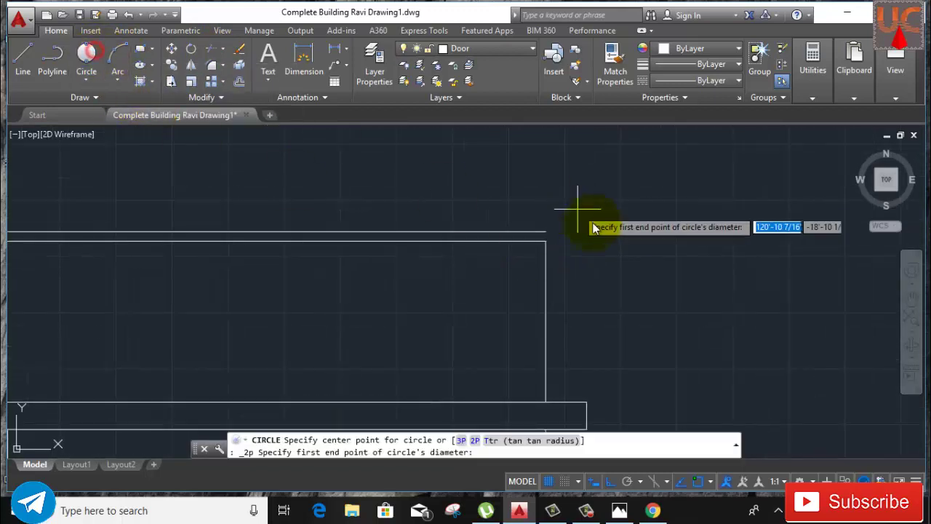
scroll(541, 235, up, 2)
scroll(582, 230, up, 2)
click(631, 223)
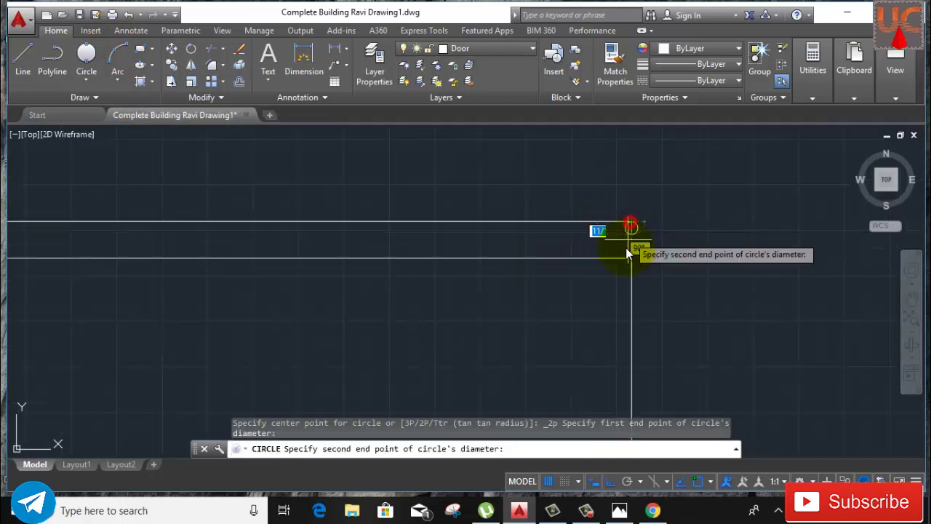
click(630, 259)
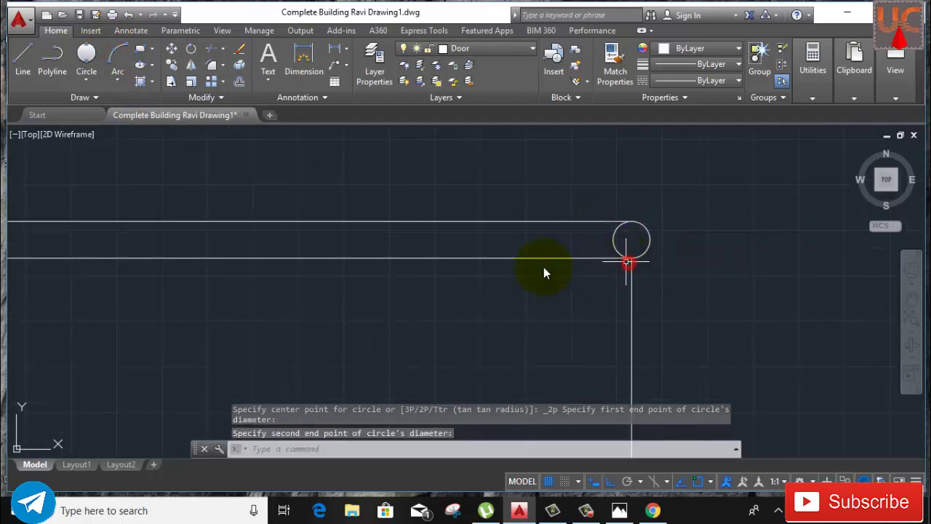
Step: Trim the right circle's inner half, using all objects as cutting edges, into a rounded cap
click(211, 52)
mouse_move(269, 115)
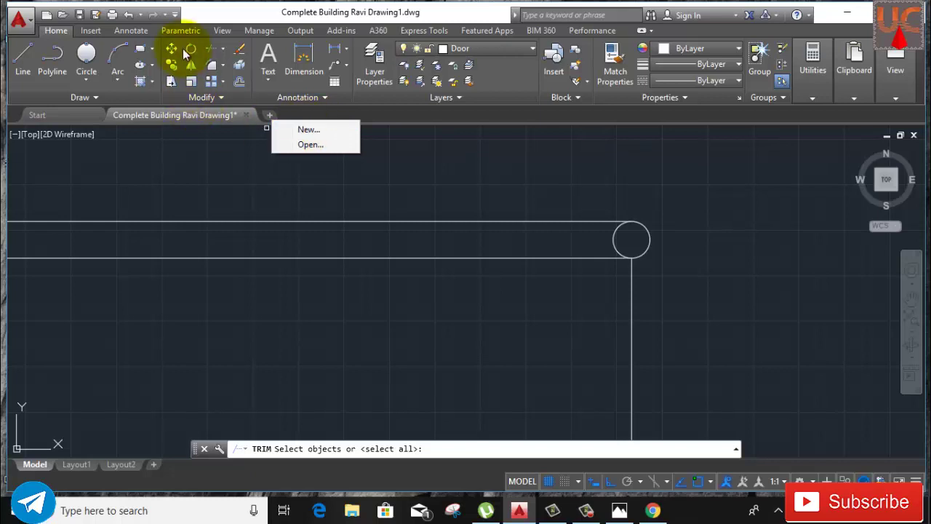
key(Return)
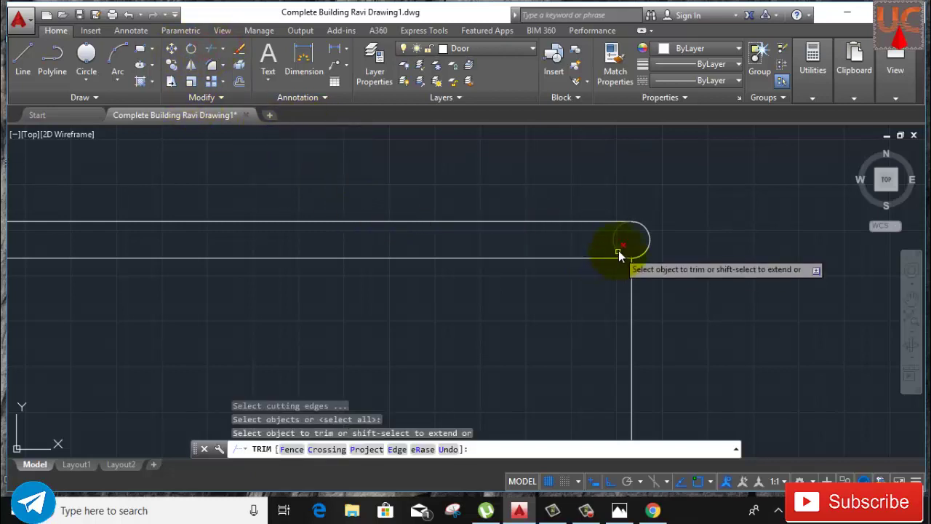
click(616, 249)
scroll(545, 226, down, 3)
key(Return)
scroll(604, 247, down, 5)
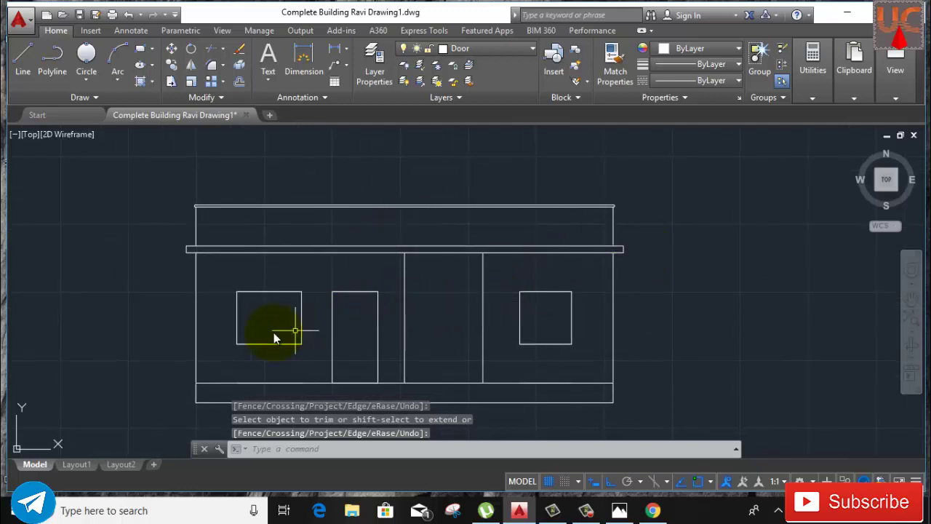
scroll(251, 325, up, 2)
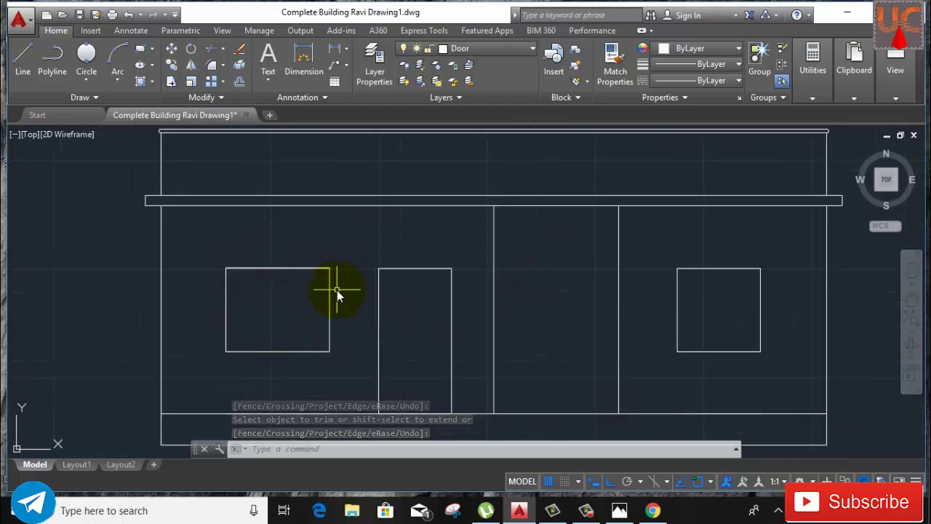
click(22, 63)
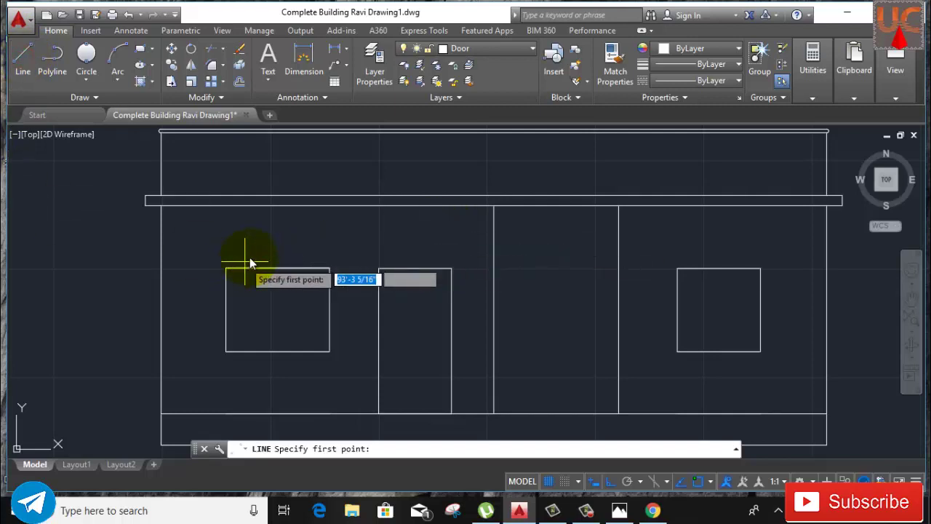
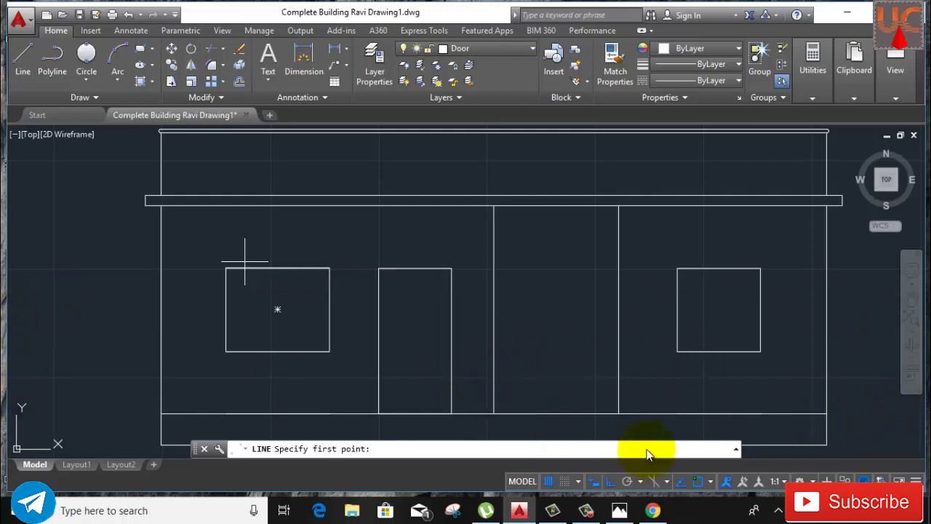
Step: Draw 3-inch stepped return segments at the window's top-left corner
scroll(640, 447, up, 2)
scroll(470, 302, down, 4)
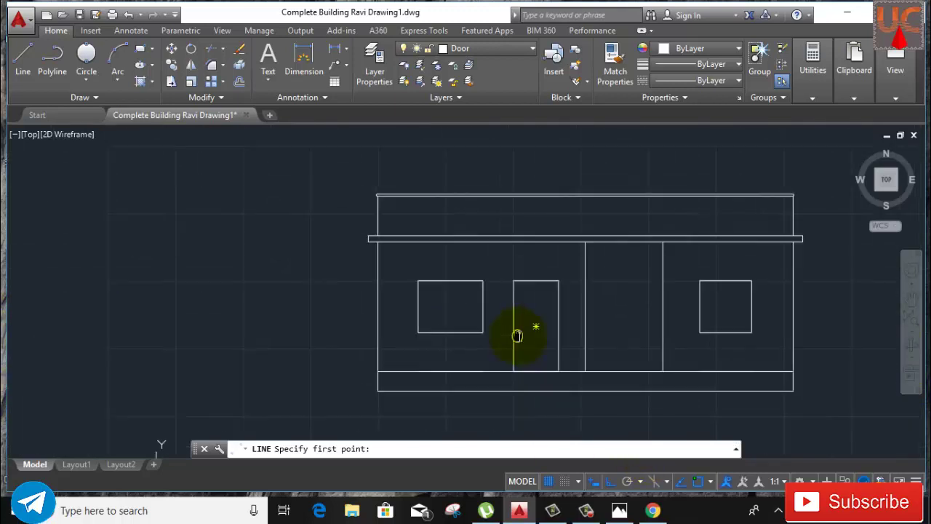
scroll(515, 333, up, 2)
scroll(441, 312, up, 2)
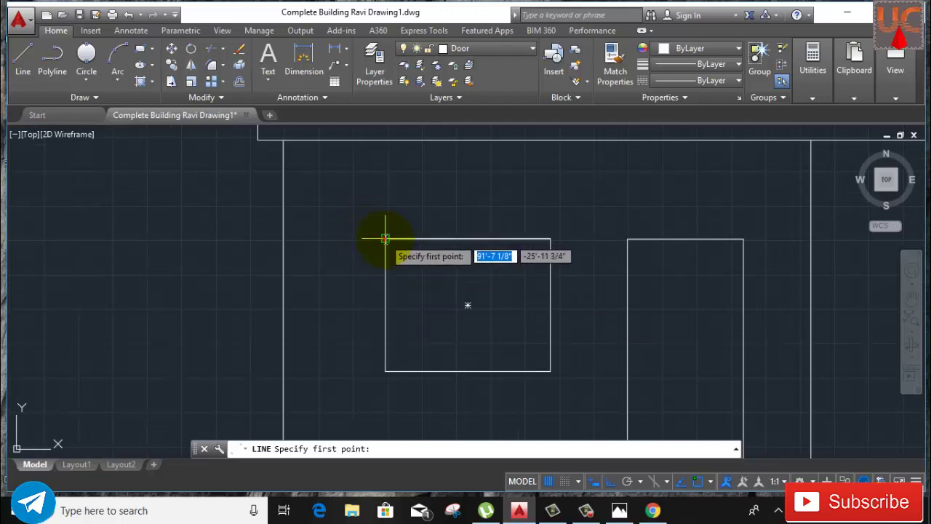
click(385, 238)
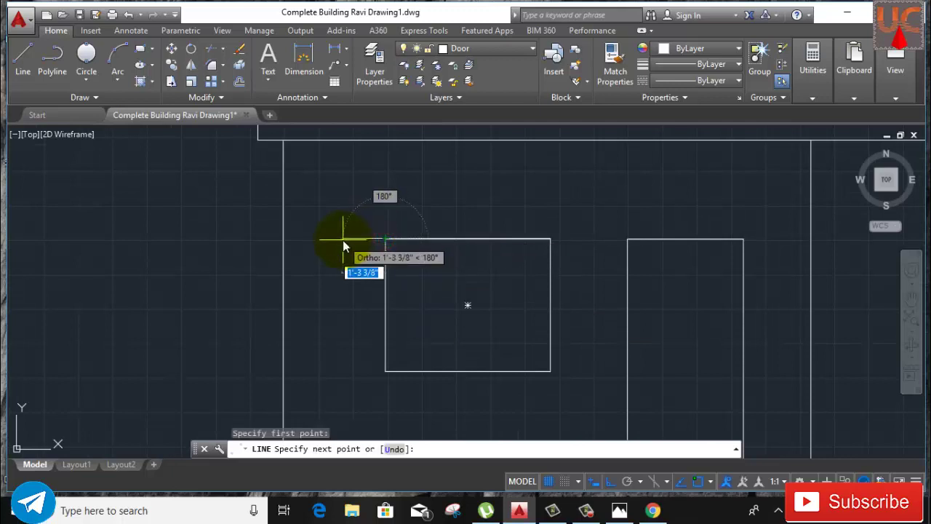
text(3)
key(Return)
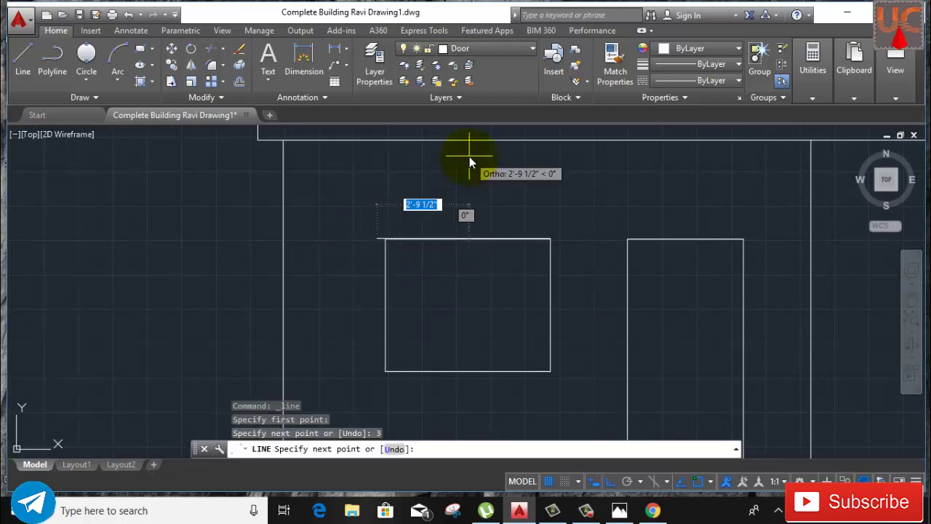
scroll(367, 216, up, 2)
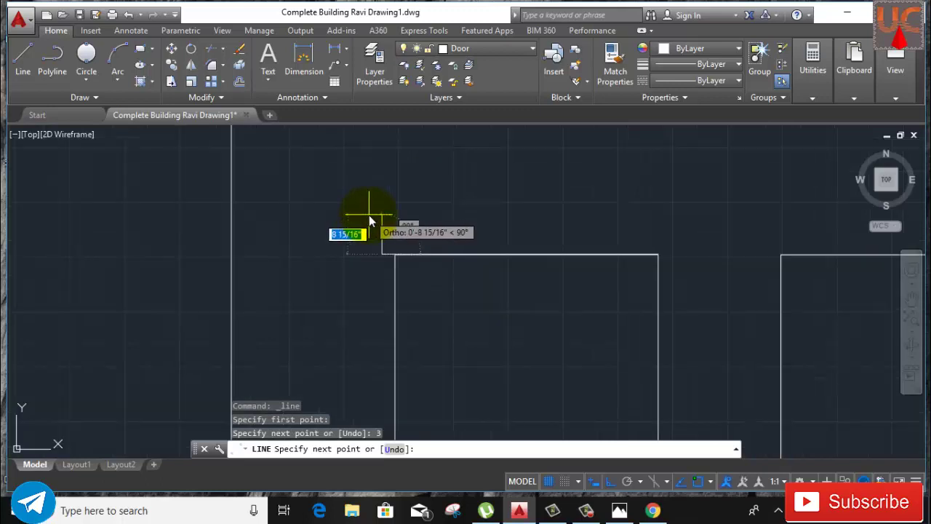
key(Return)
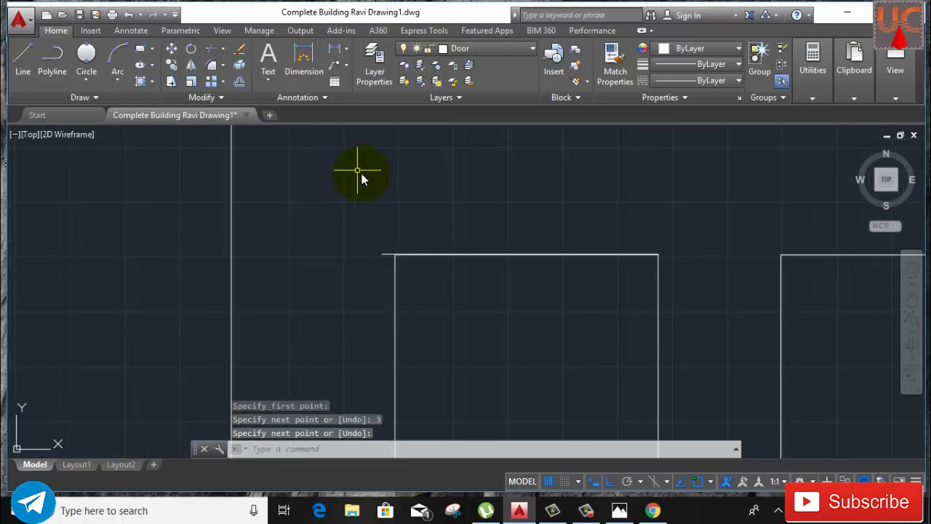
right_click(362, 177)
click(375, 181)
click(383, 257)
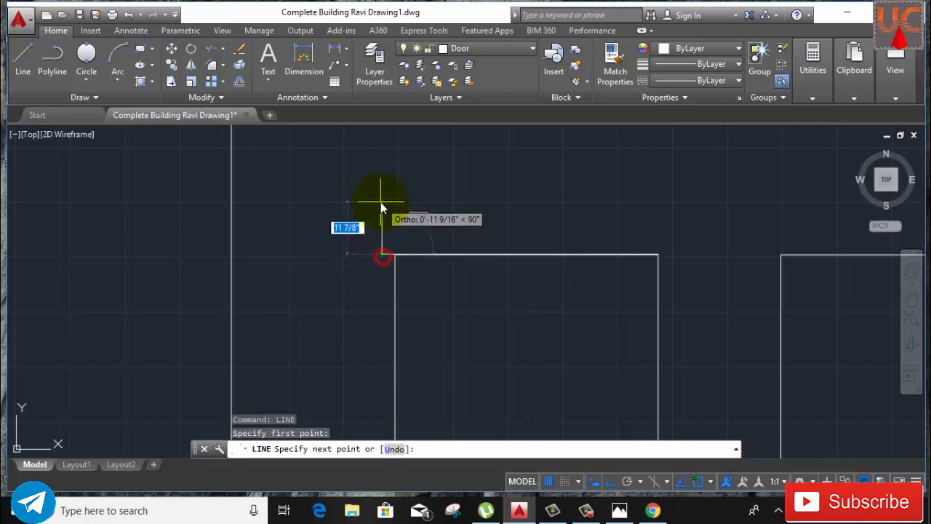
text(3)
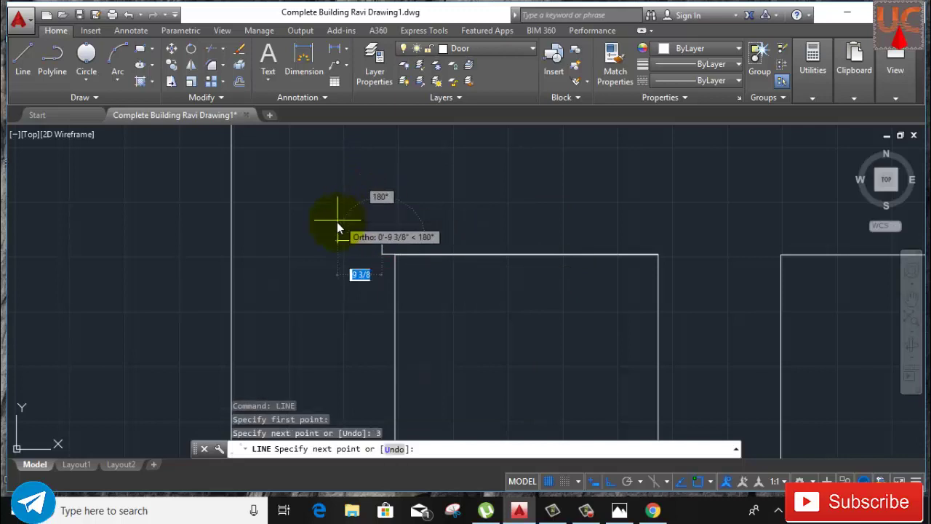
text(3)
key(Return)
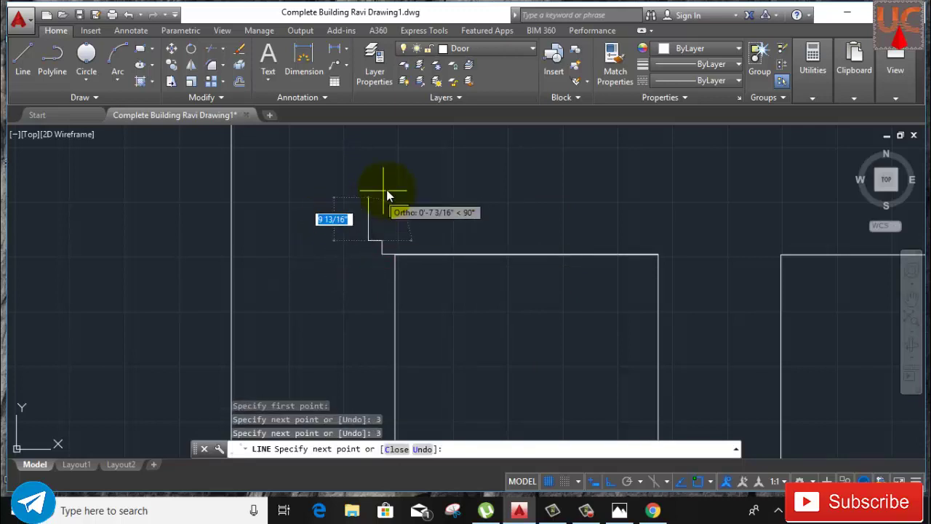
key(Escape)
Step: Draw matching 3-inch stepped return segments at the window's top-right corner
middle_drag(467, 222, 341, 227)
right_click(390, 184)
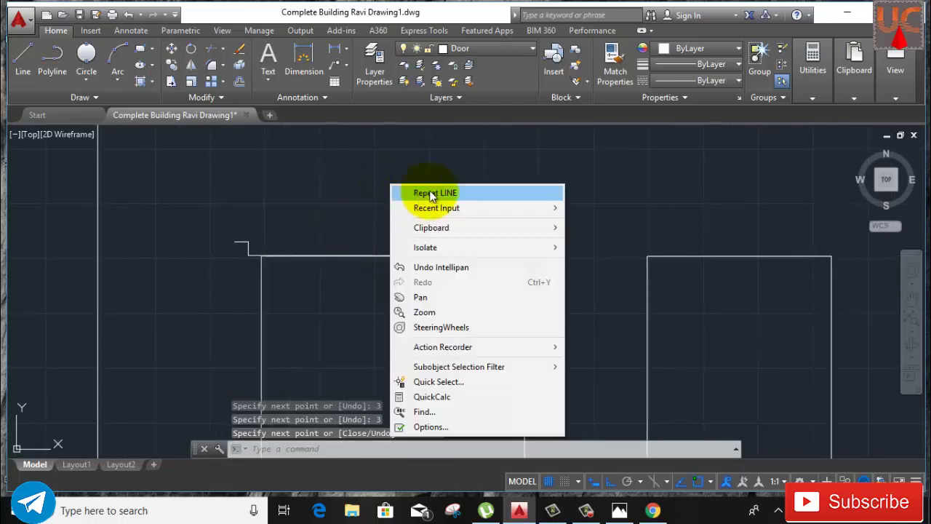
click(404, 191)
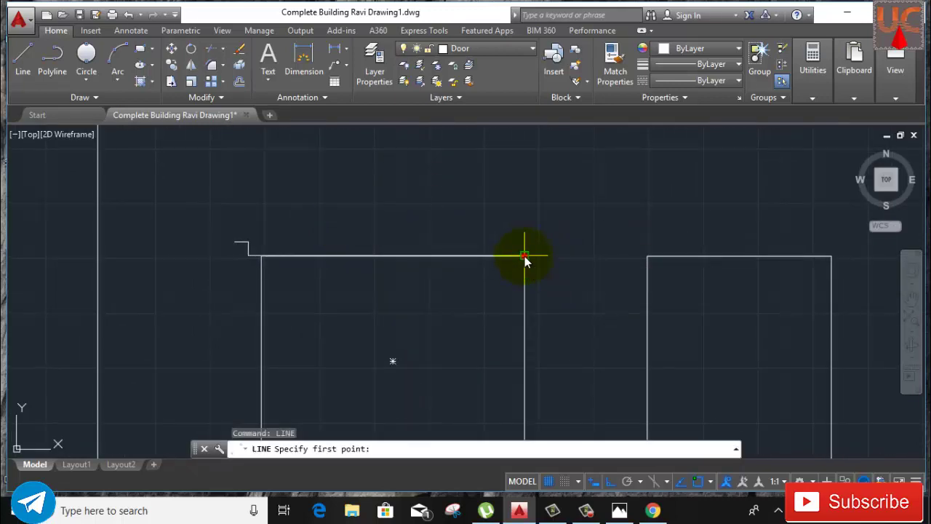
click(523, 257)
text(3)
key(Return)
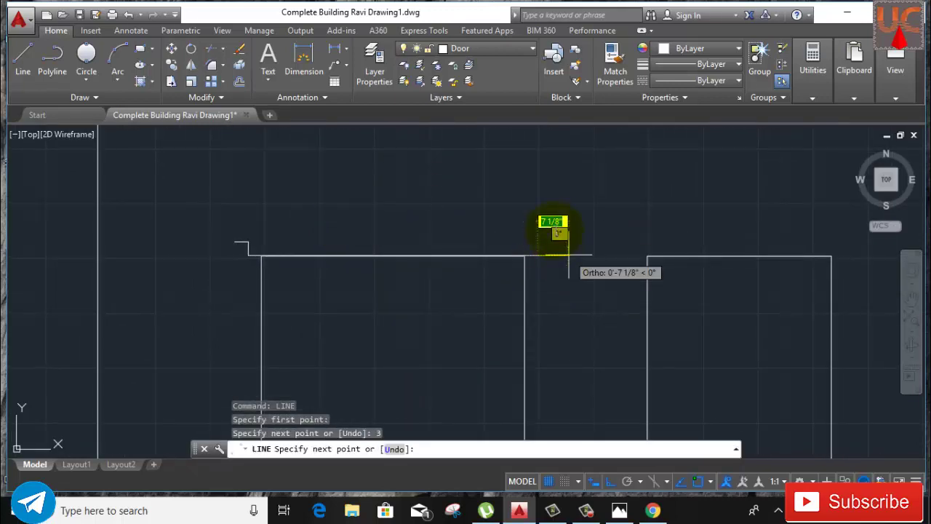
text(3)
key(Return)
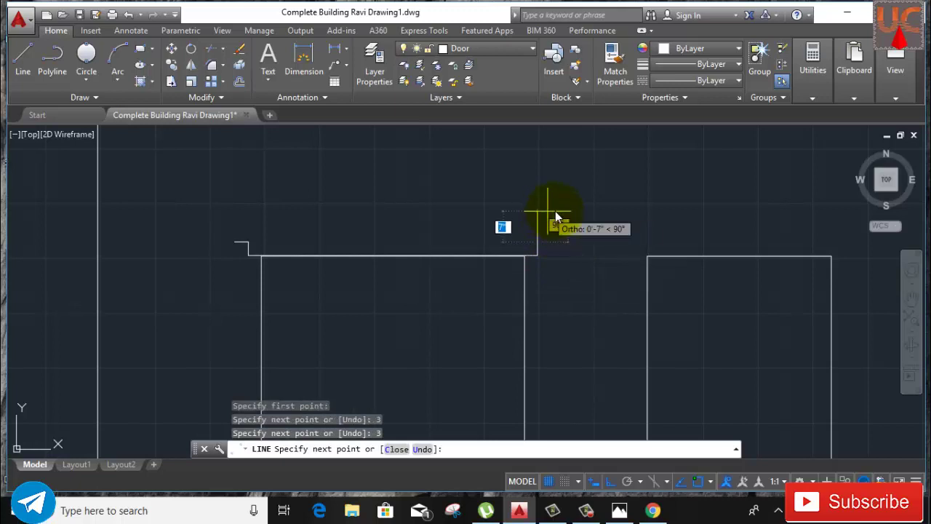
text(3)
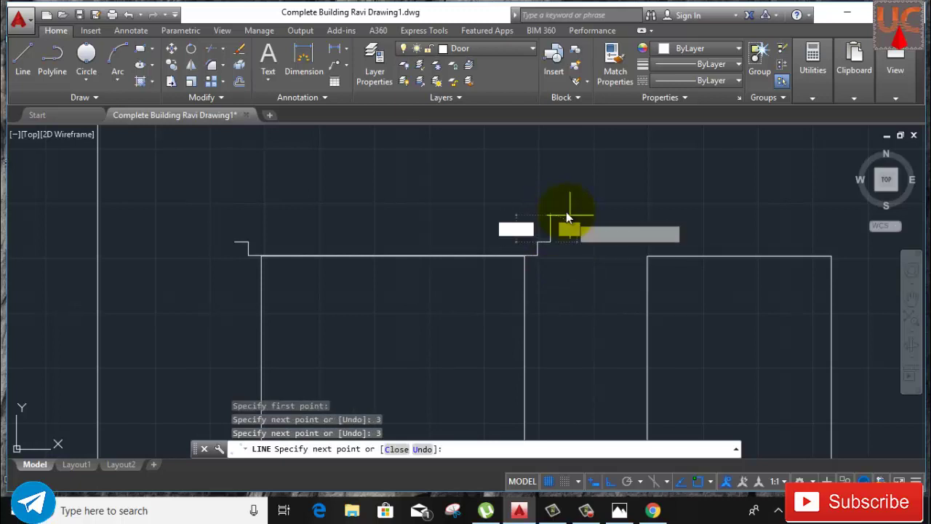
key(Return)
right_click(565, 211)
click(580, 230)
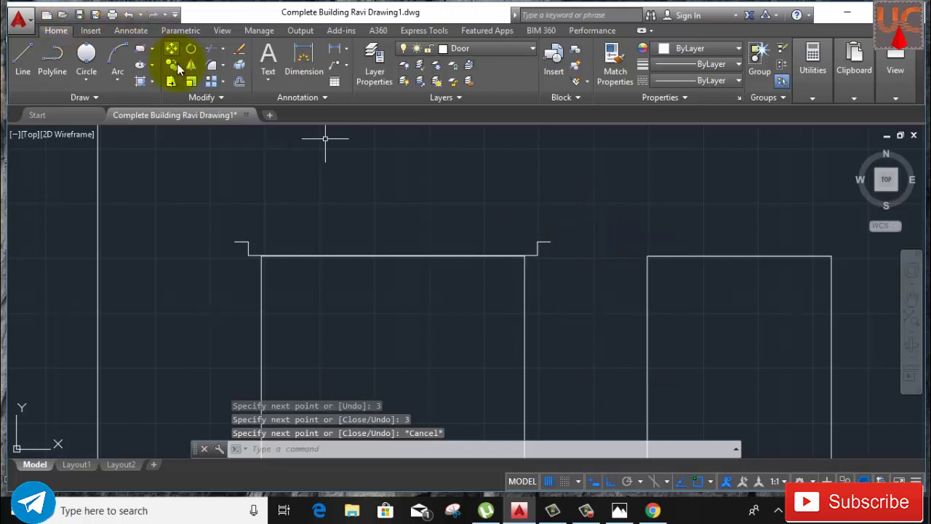
Step: Draw a 1.5-unit vertical line up from the middle of the window top
click(89, 84)
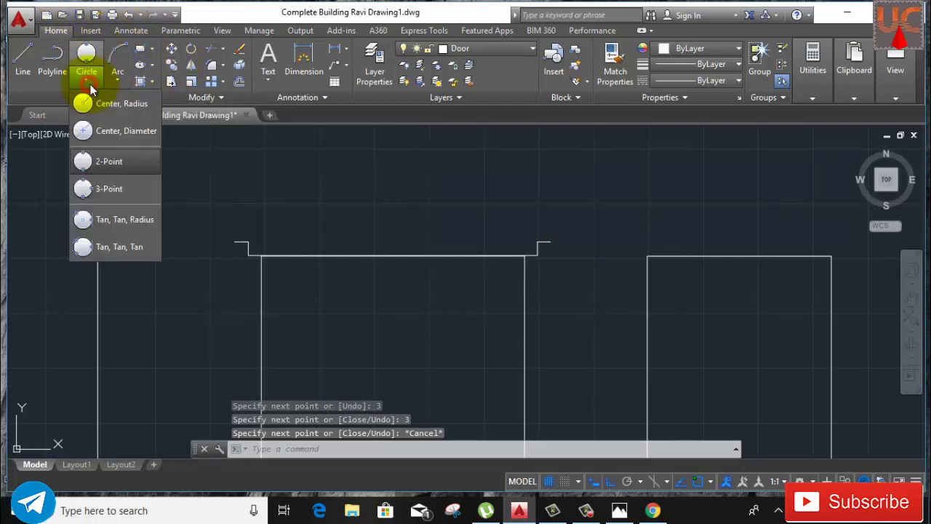
click(22, 55)
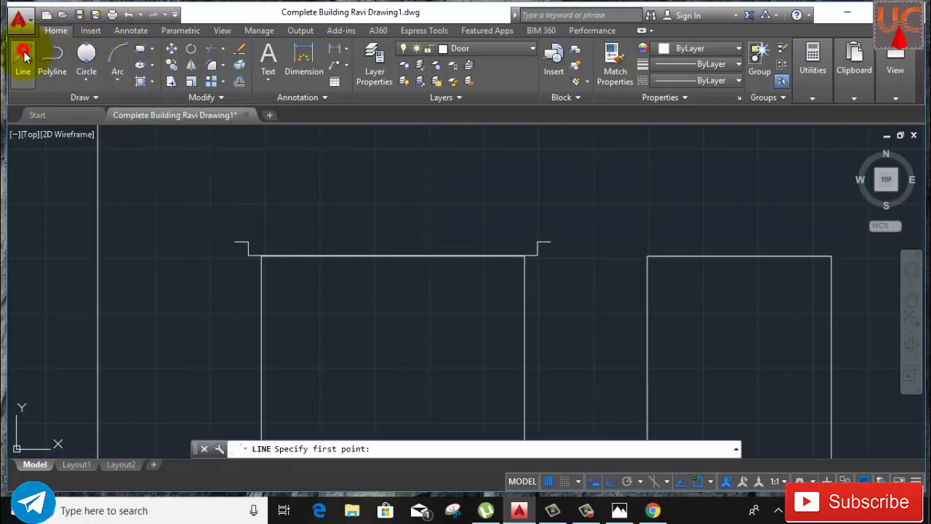
click(393, 256)
scroll(397, 196, down, 2)
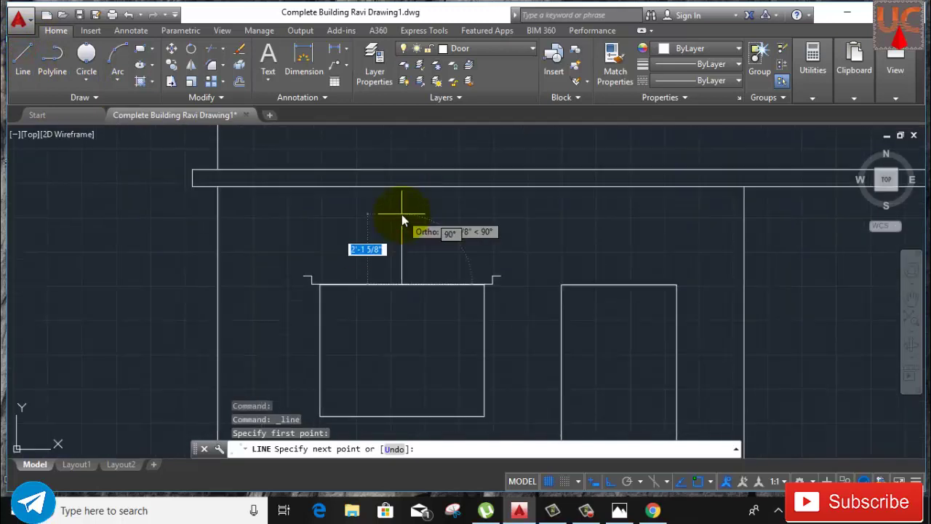
text(1.5)
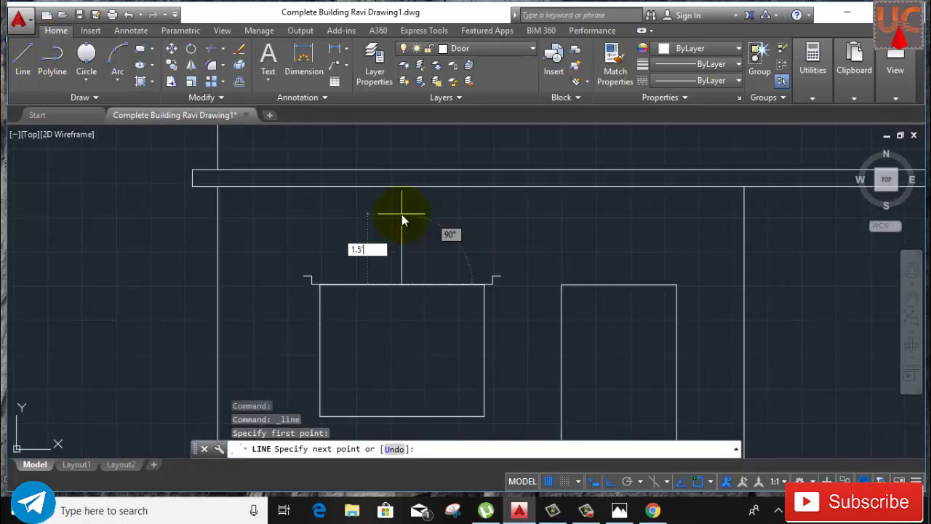
key(Return)
right_click(405, 217)
click(424, 239)
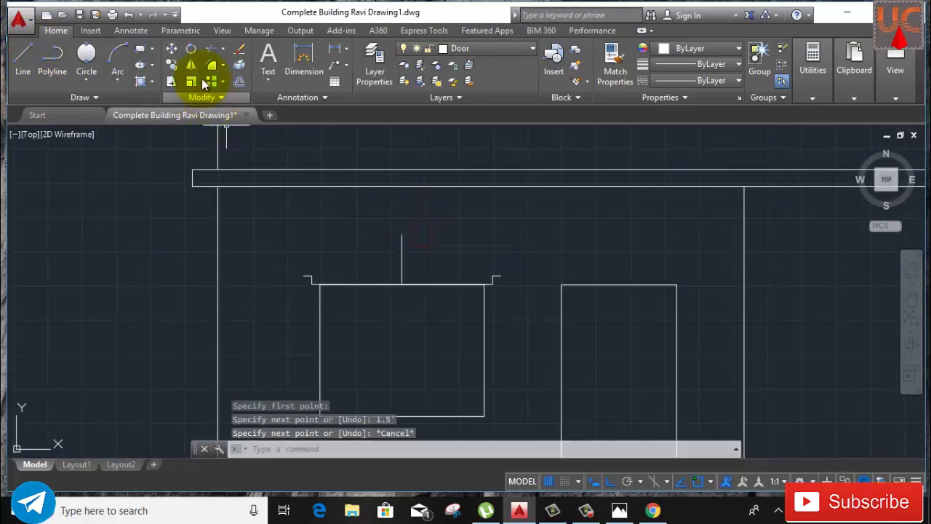
Step: Draw a center-radius circle at the window top's middle, radius reaching the vertical line's top
click(76, 81)
click(107, 103)
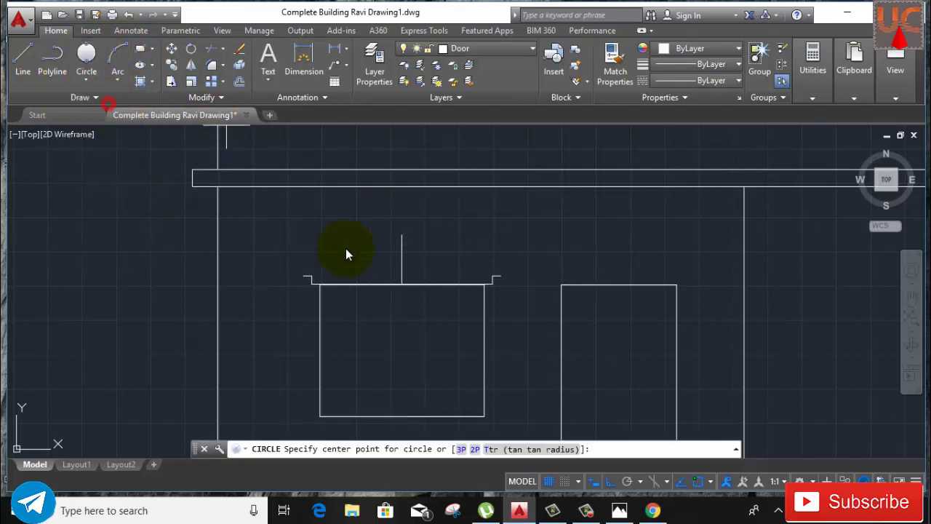
click(402, 284)
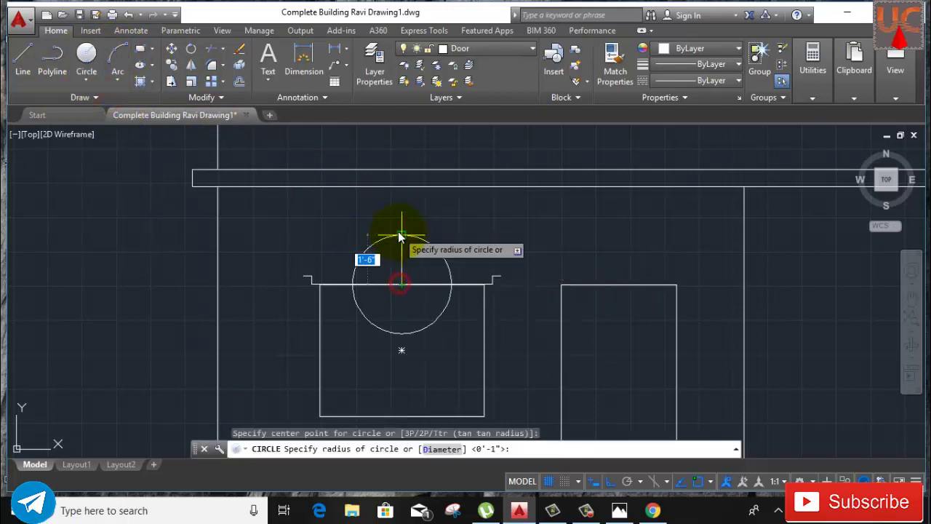
click(401, 235)
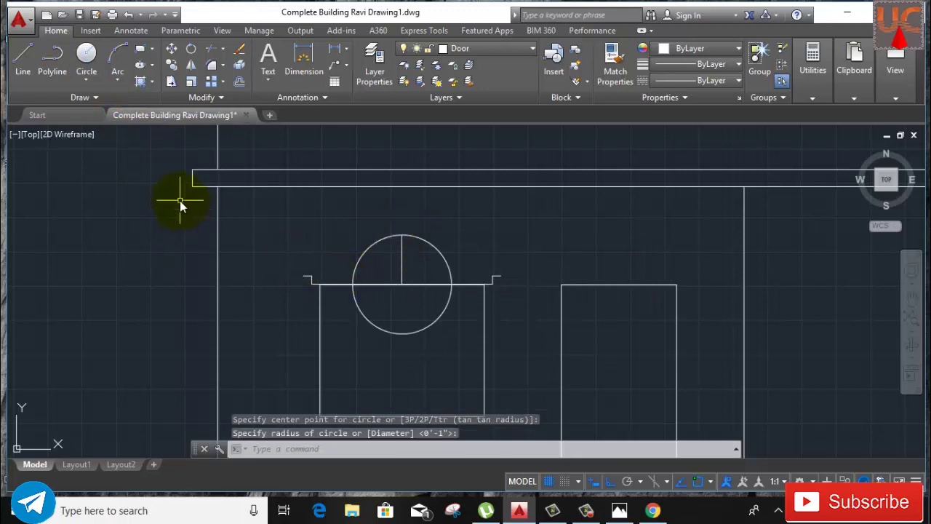
Step: Draw two sloping hood lines from the left and right ledge ends up to the circle
click(22, 55)
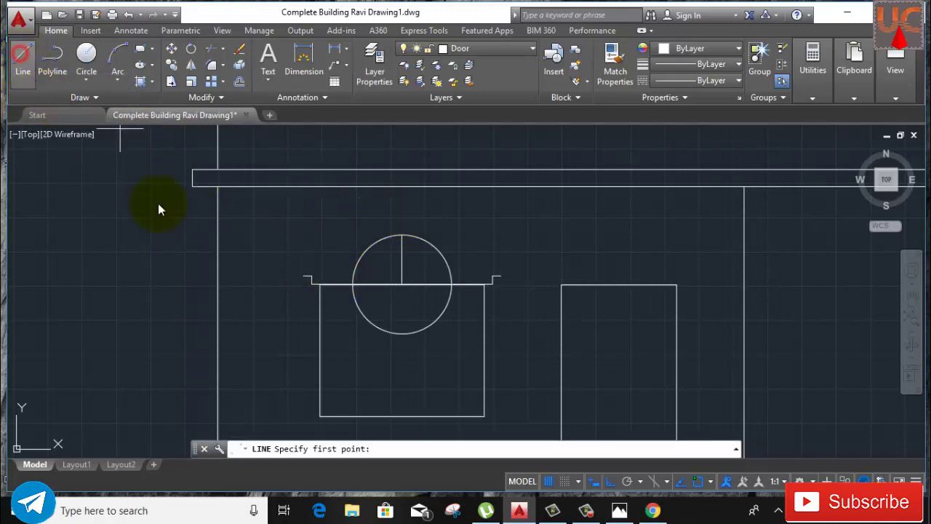
click(303, 277)
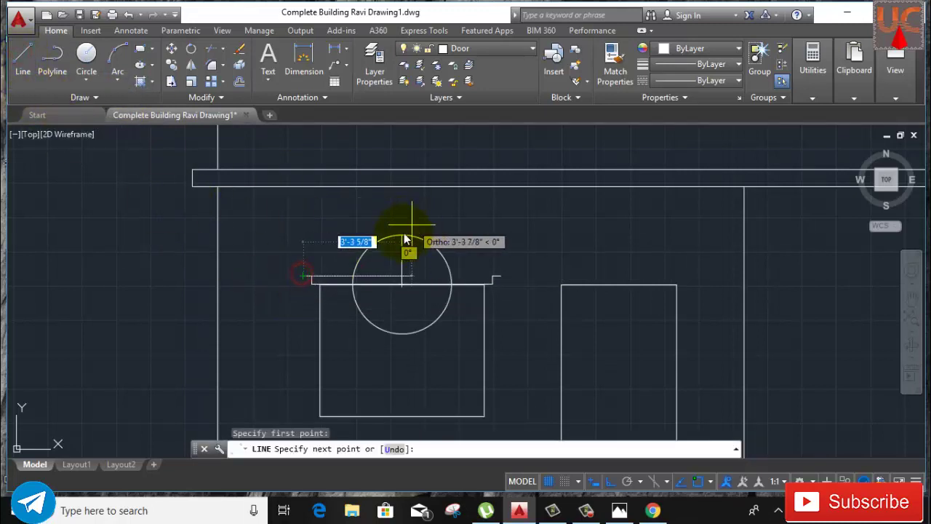
click(371, 245)
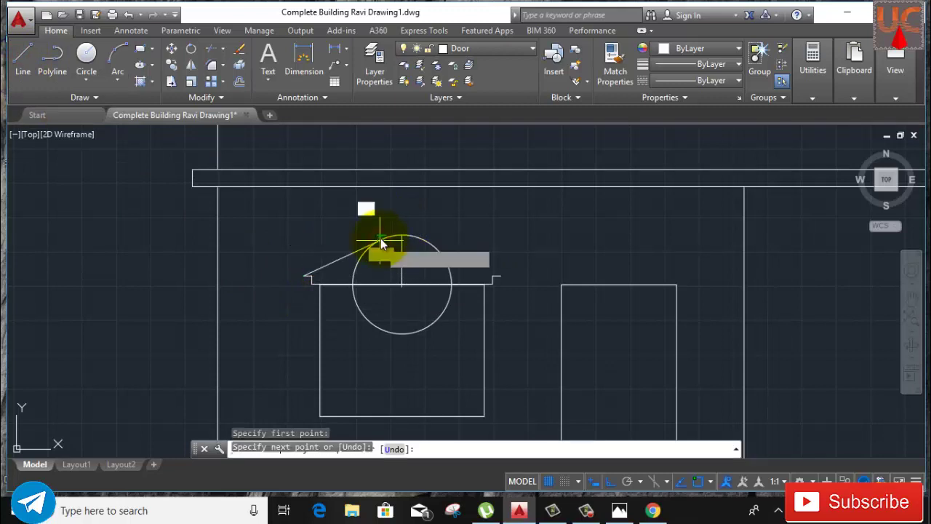
right_click(380, 215)
click(413, 239)
click(494, 225)
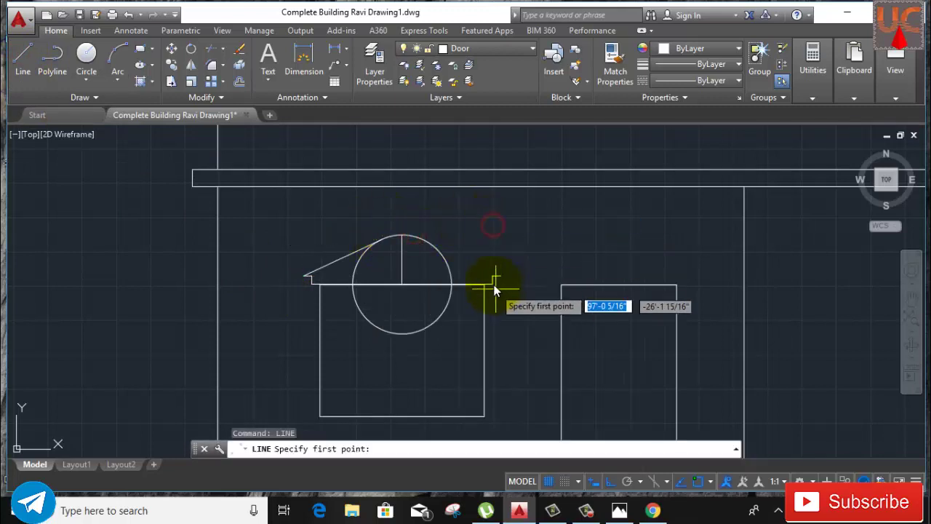
click(501, 277)
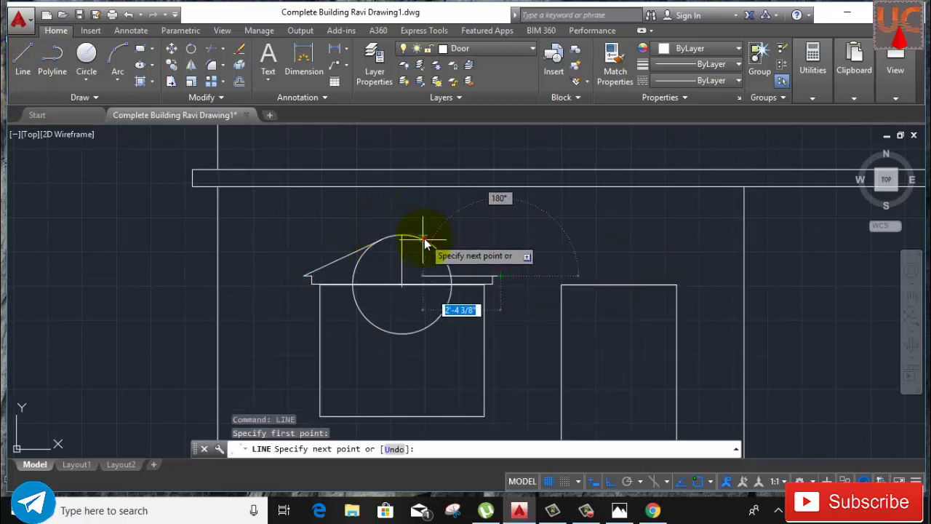
click(402, 235)
key(Return)
middle_drag(443, 352, 403, 310)
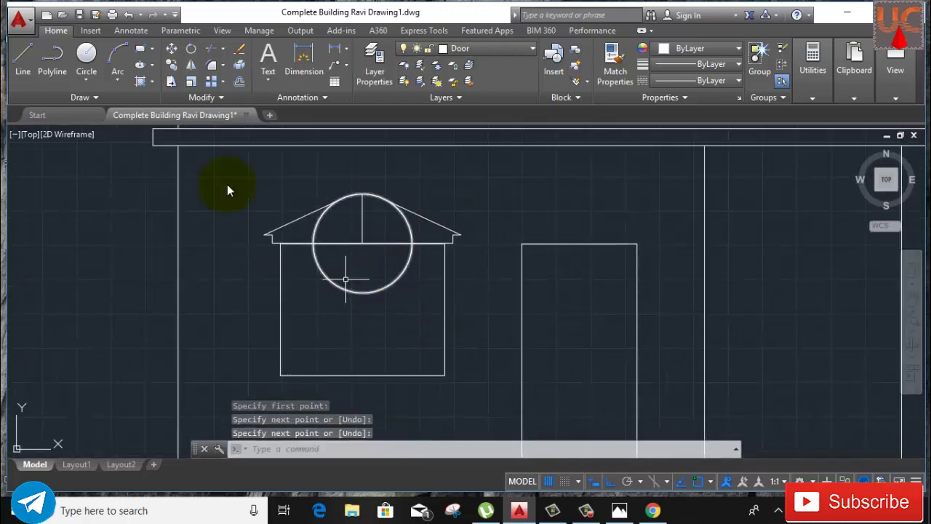
Step: Trim away the circle's lower and side arcs, leaving a rounded cap at the hood peak
click(211, 48)
key(Return)
click(395, 313)
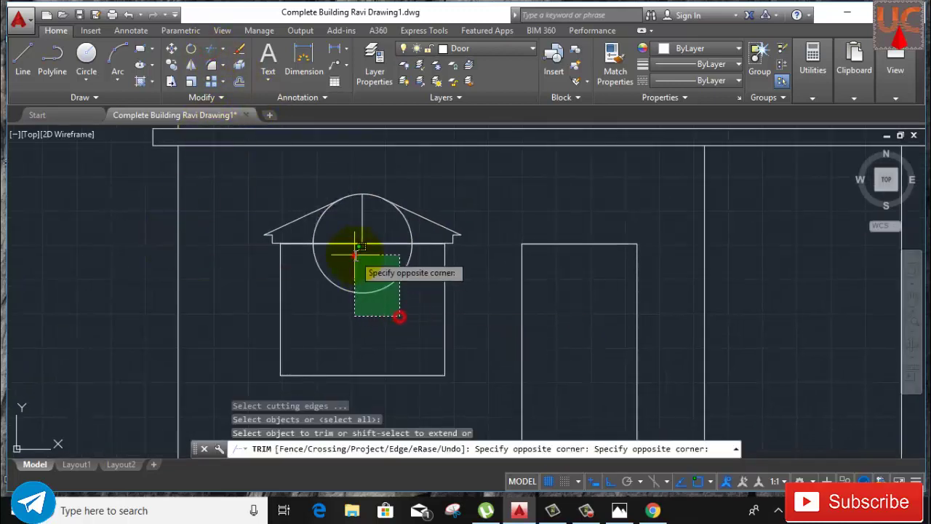
click(357, 254)
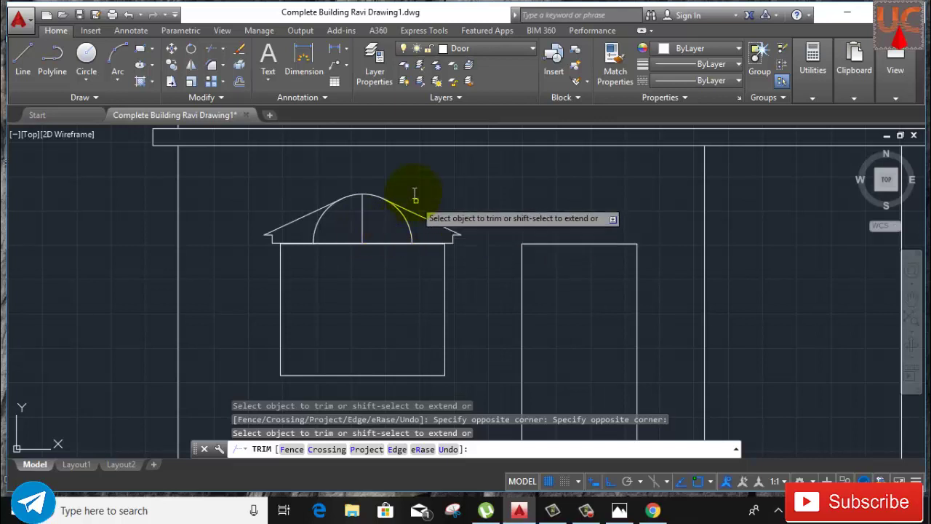
click(412, 227)
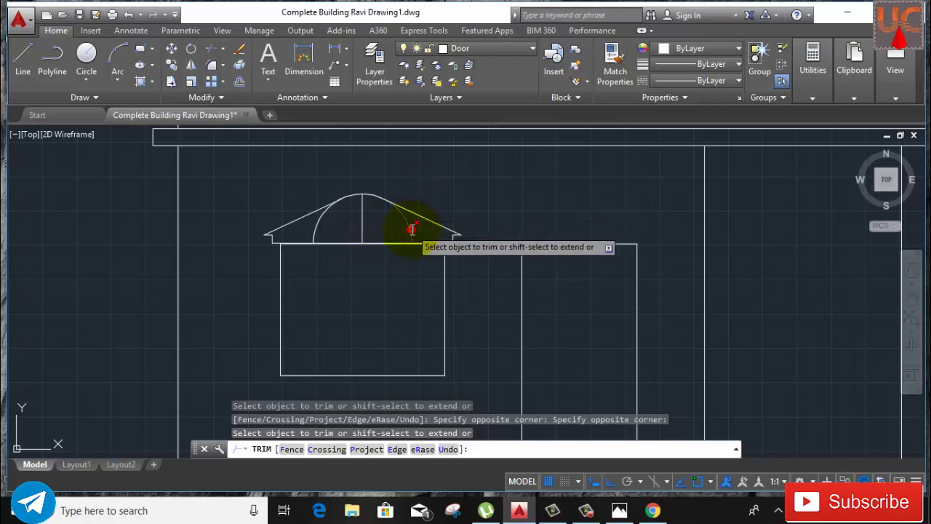
click(320, 218)
right_click(453, 184)
click(462, 190)
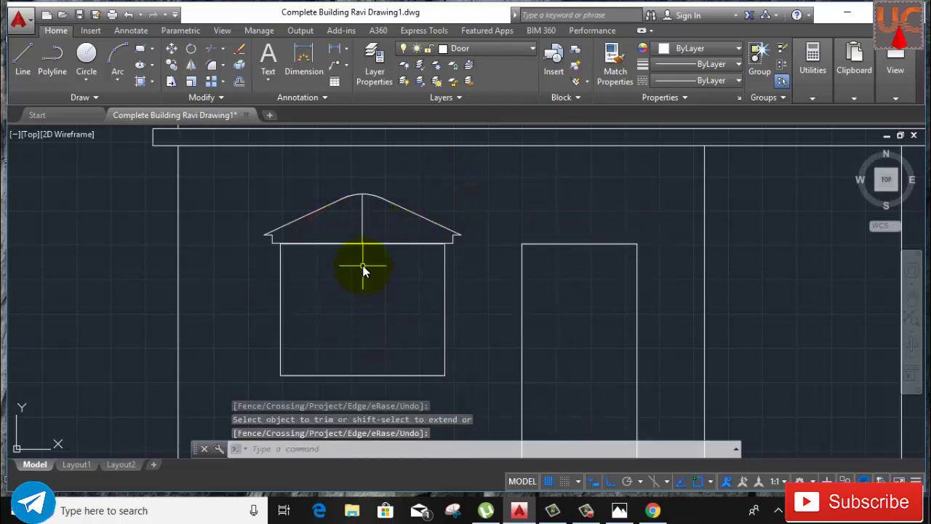
scroll(465, 295, down, 2)
scroll(465, 297, down, 2)
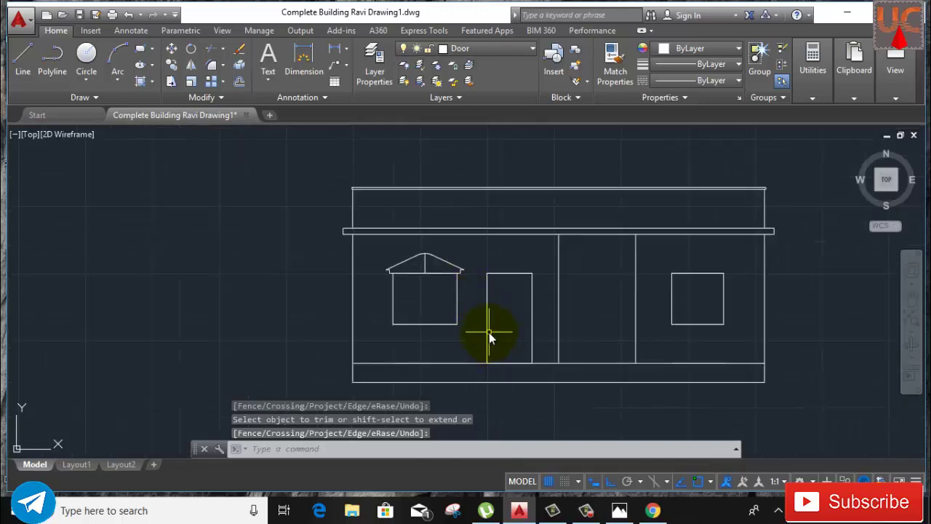
scroll(489, 333, up, 4)
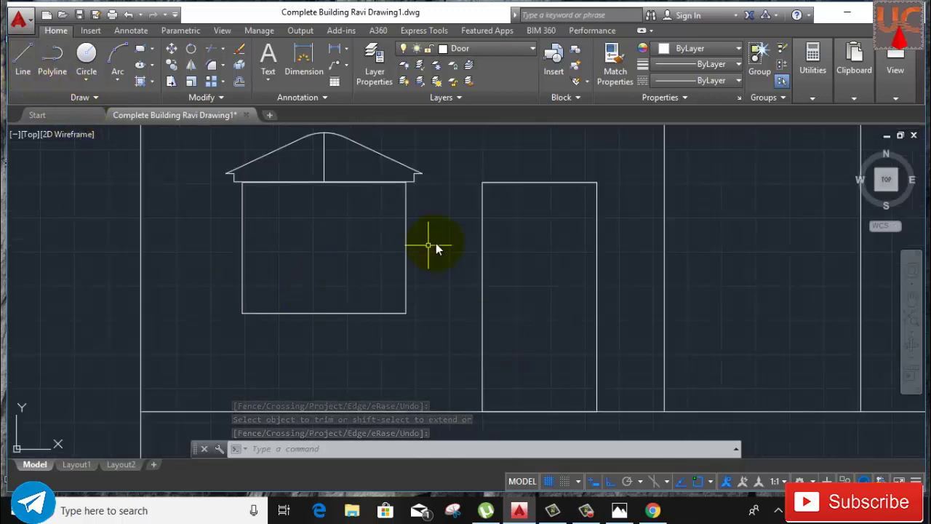
click(430, 246)
Step: Offset the window box rectangle 2 units inward to form an inner frame
click(358, 261)
middle_drag(357, 262, 366, 298)
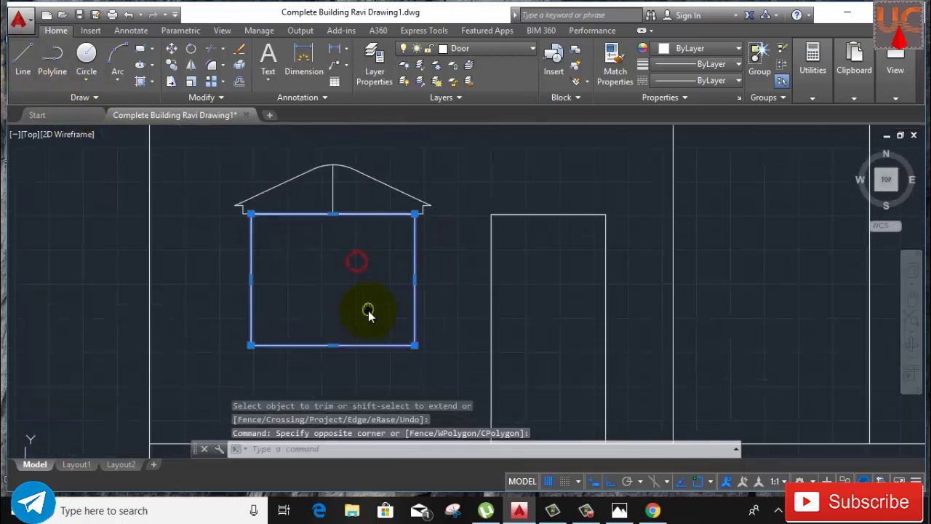
click(240, 85)
click(339, 382)
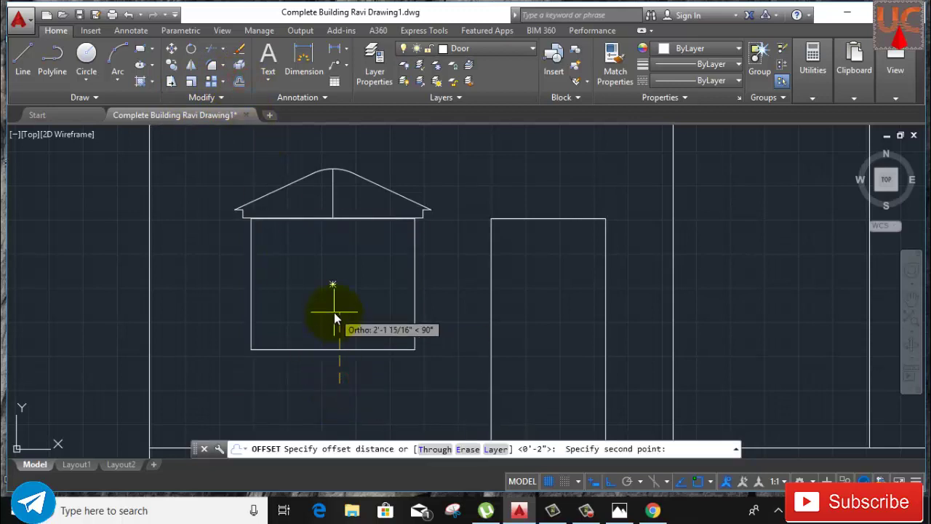
text(2)
key(Return)
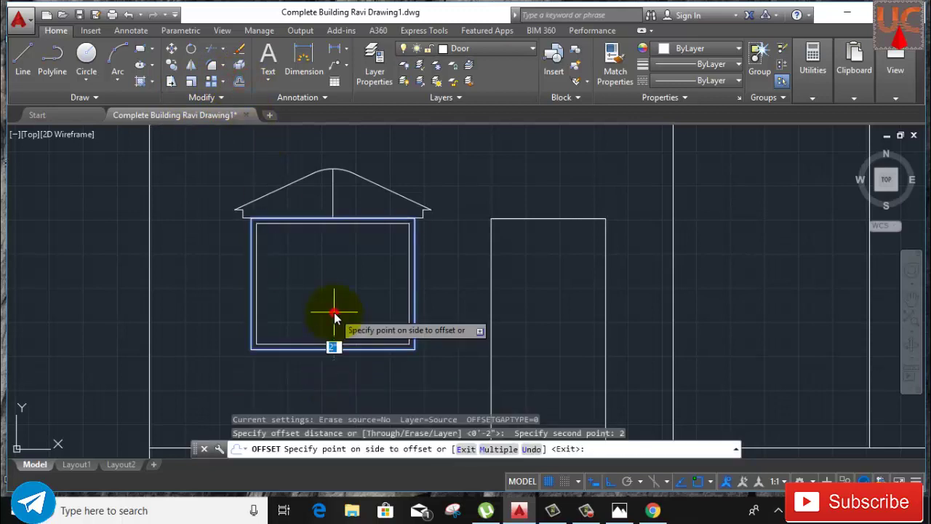
click(334, 312)
click(484, 205)
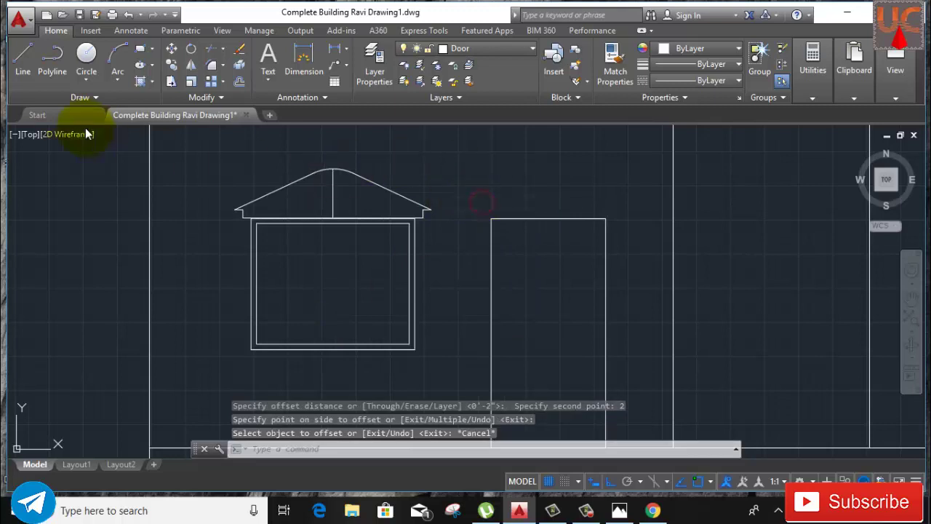
Step: Draw a vertical centre line between the box midpoints and offset it 1 unit each side
click(31, 52)
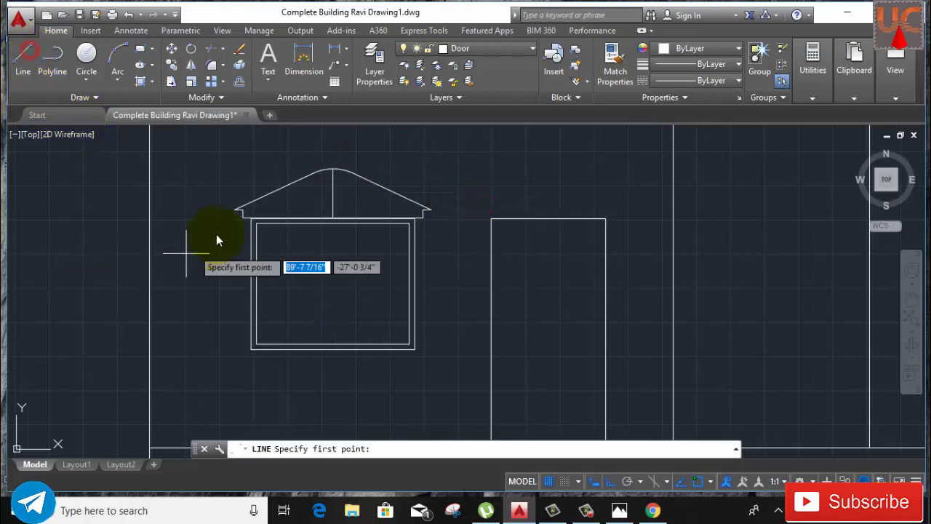
click(331, 227)
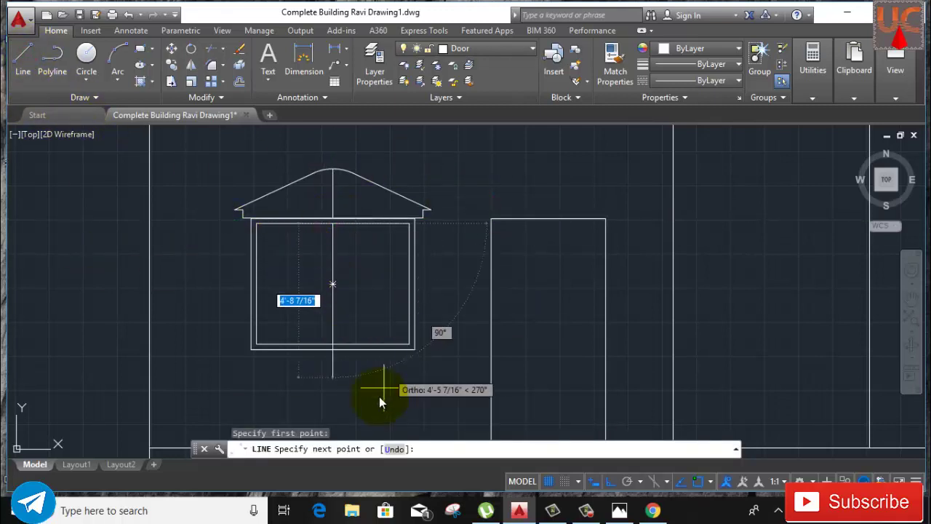
click(334, 345)
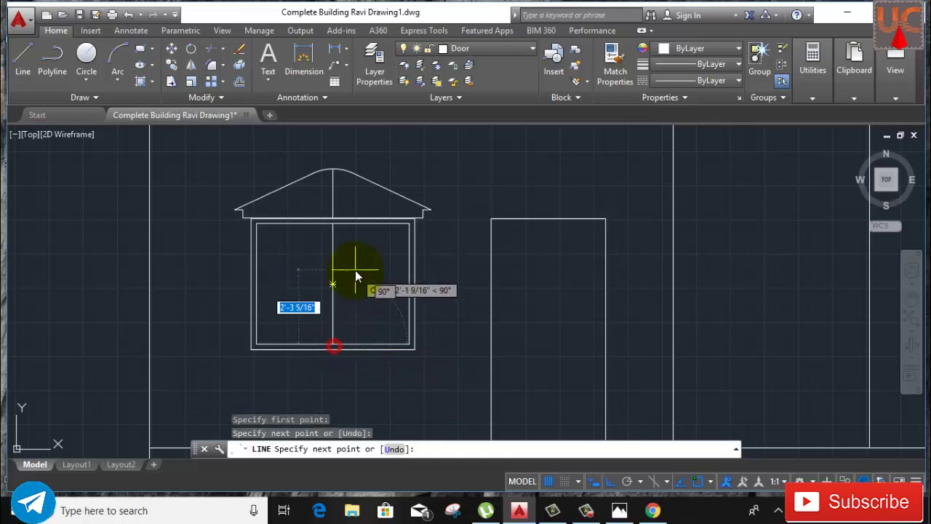
right_click(360, 288)
click(385, 295)
click(353, 283)
click(322, 281)
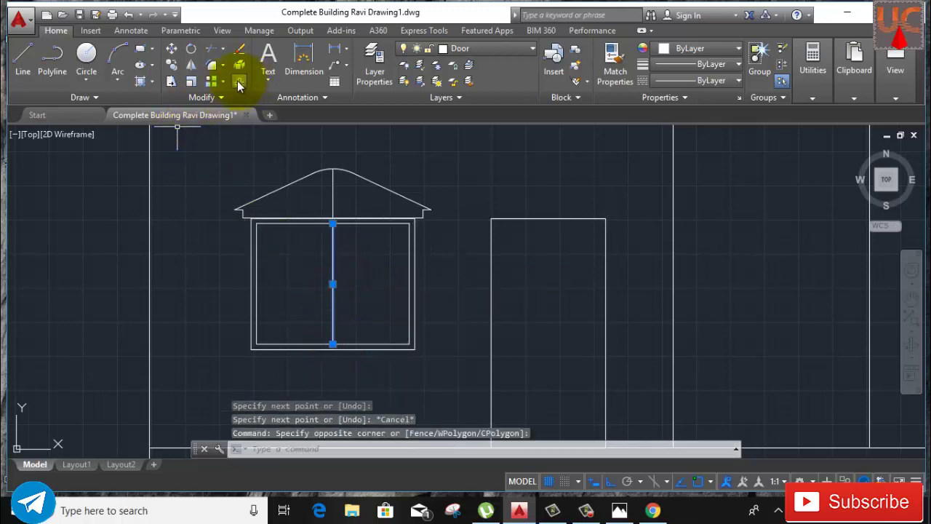
click(240, 84)
click(350, 271)
text(1)
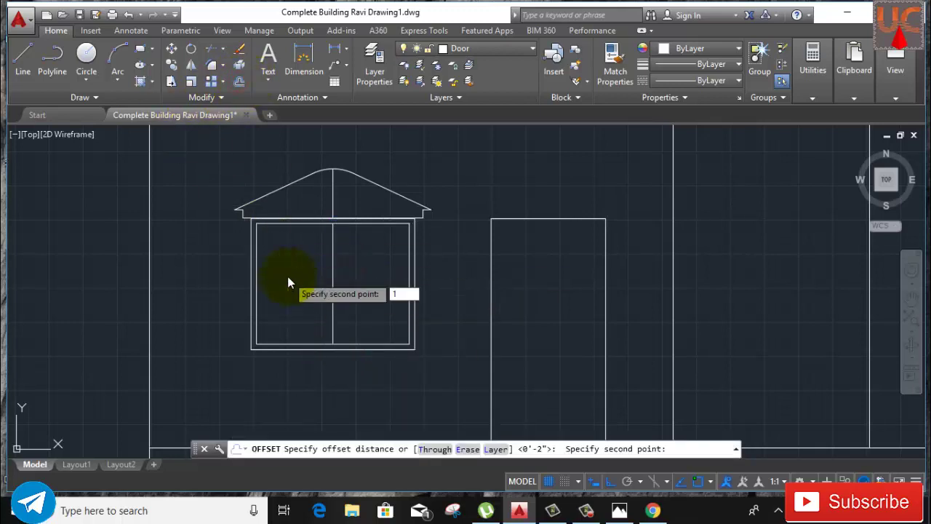
key(Return)
click(289, 275)
click(332, 307)
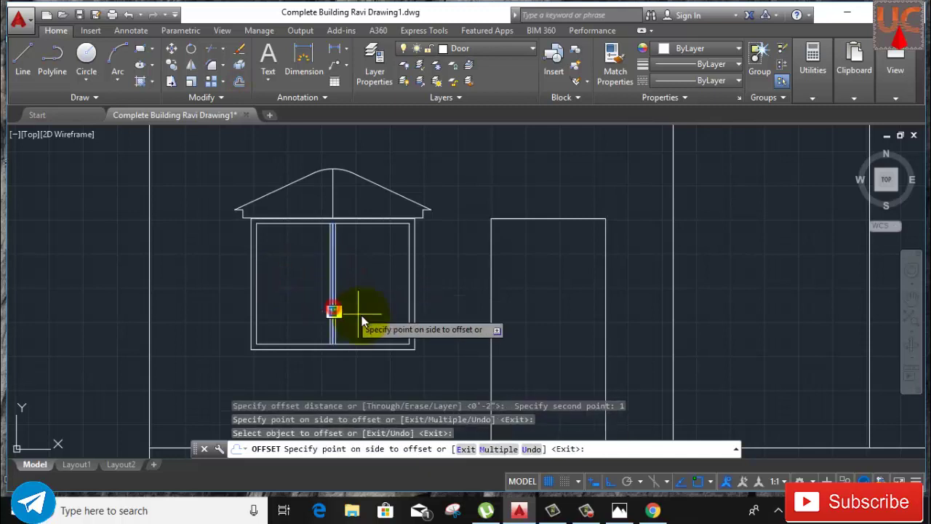
click(362, 315)
right_click(457, 177)
click(474, 191)
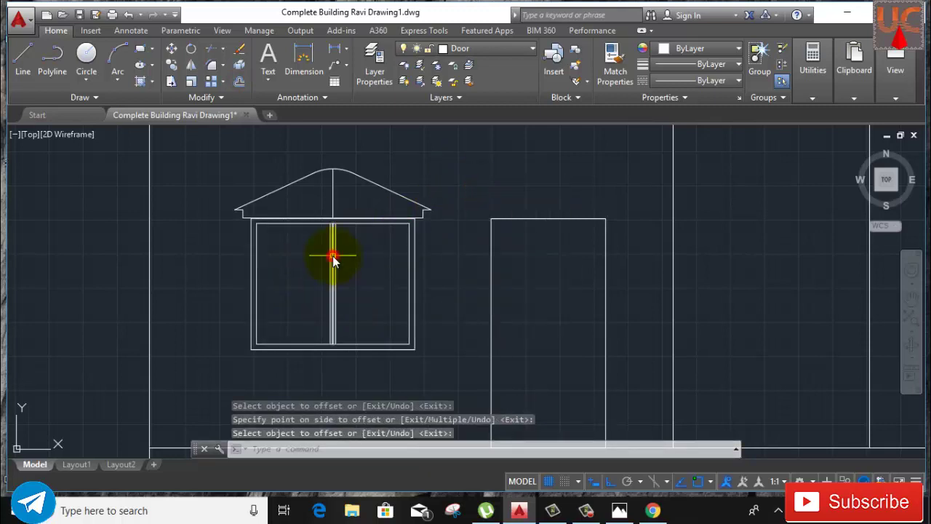
Step: Erase the original middle line, leaving the double mullion
click(333, 260)
right_click(499, 163)
click(535, 246)
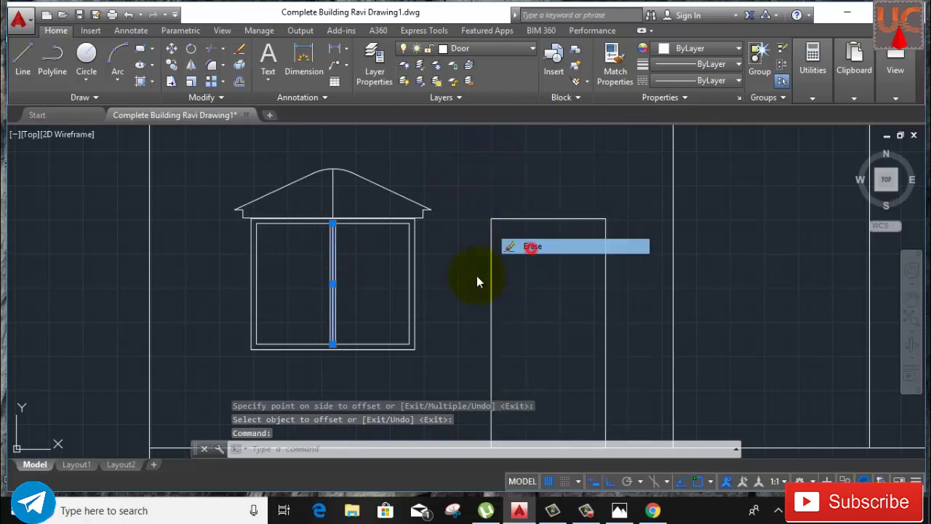
middle_drag(394, 279, 392, 297)
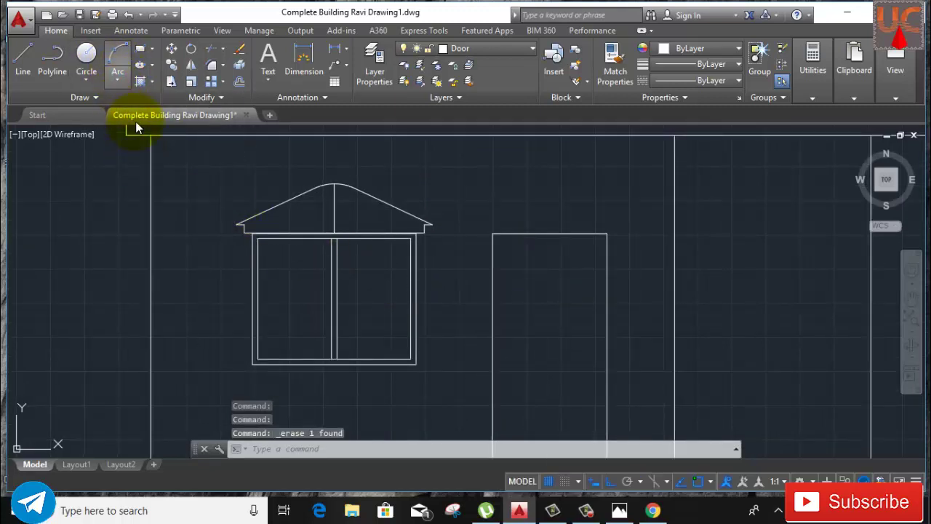
click(117, 79)
click(144, 103)
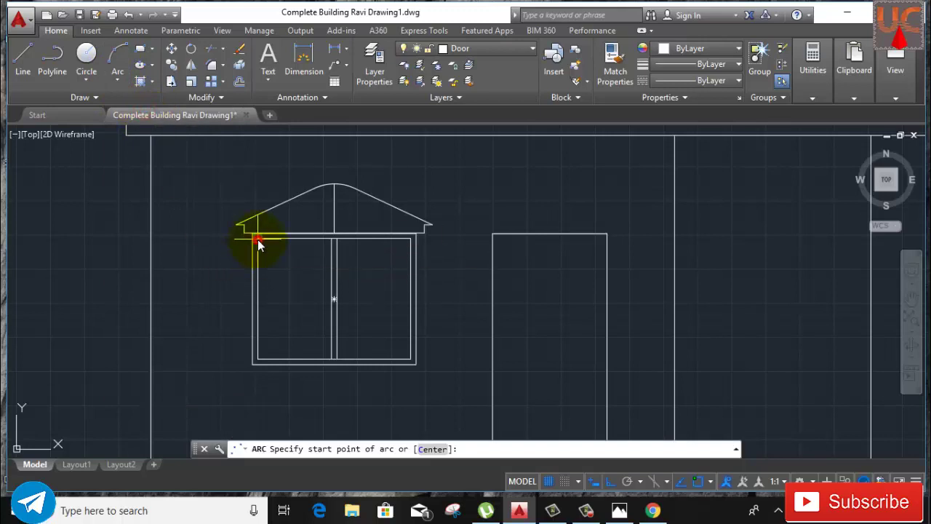
click(258, 239)
click(334, 298)
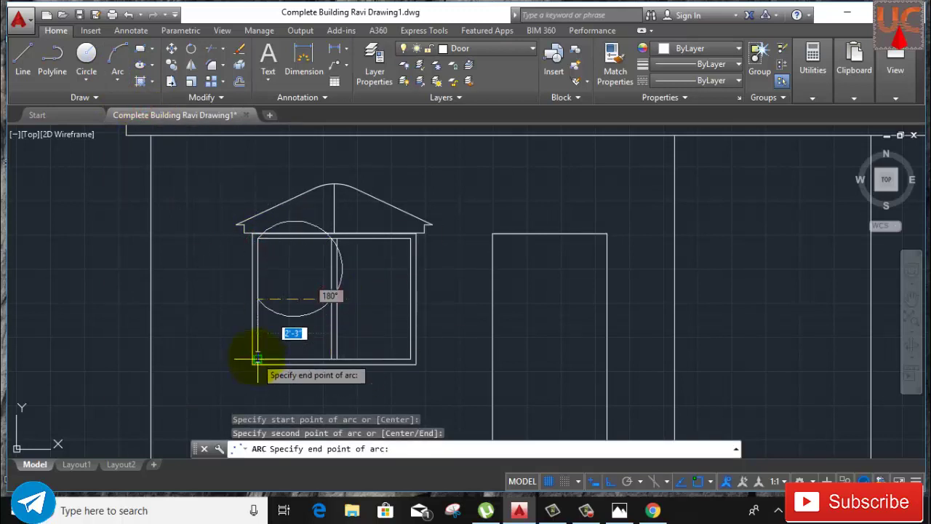
click(258, 358)
scroll(267, 364, up, 4)
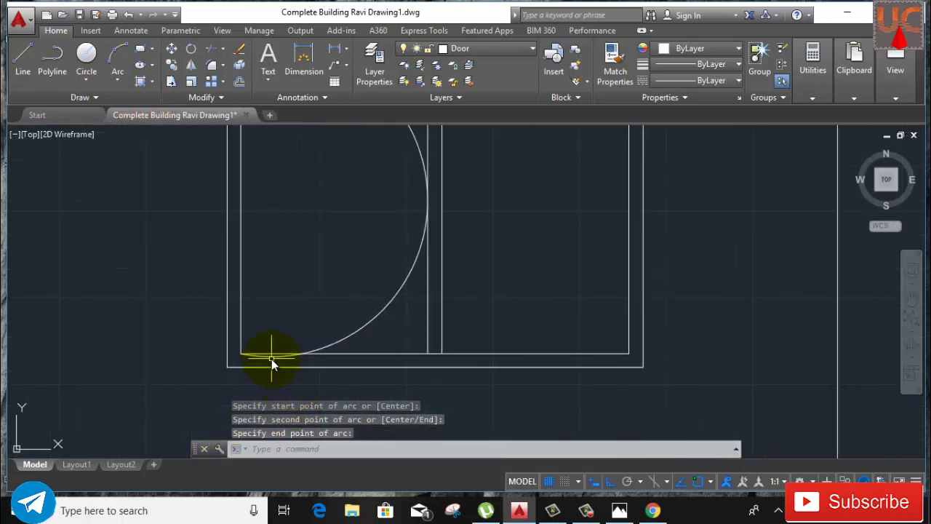
click(271, 359)
scroll(274, 364, down, 2)
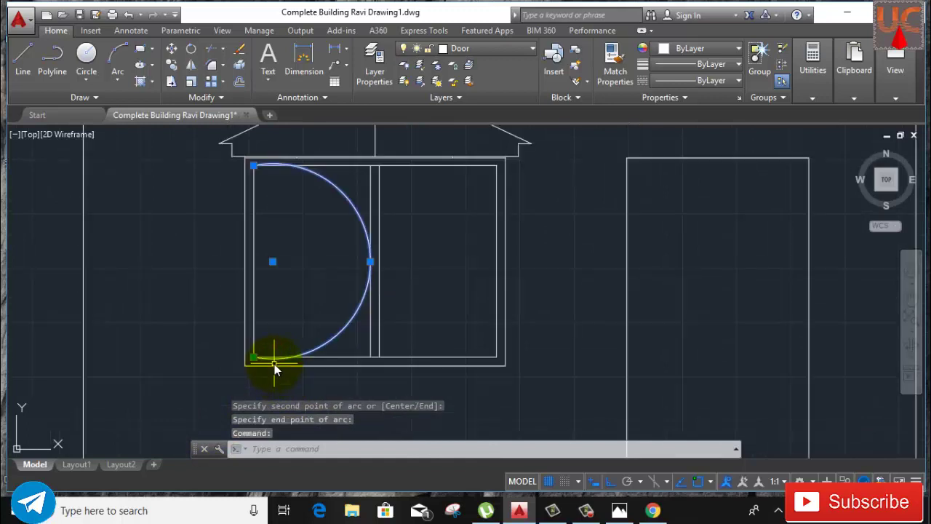
right_click(298, 240)
click(320, 243)
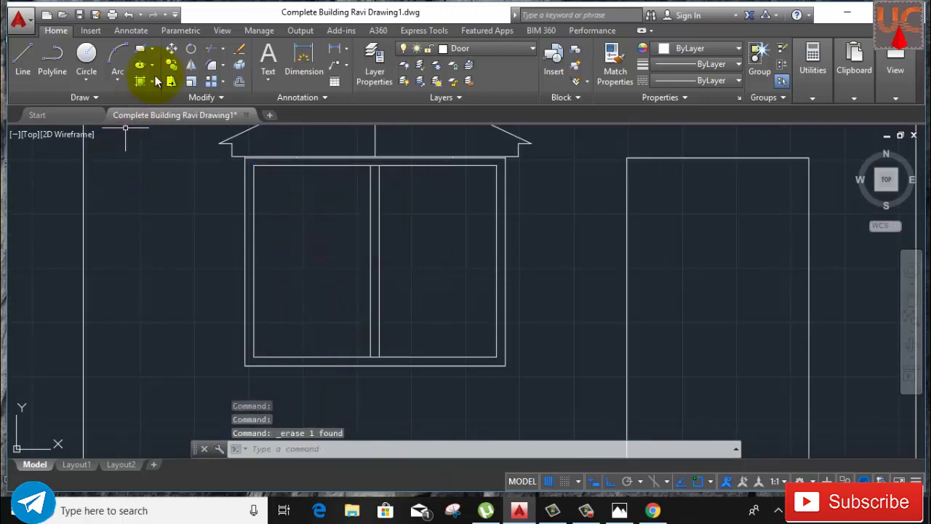
click(113, 56)
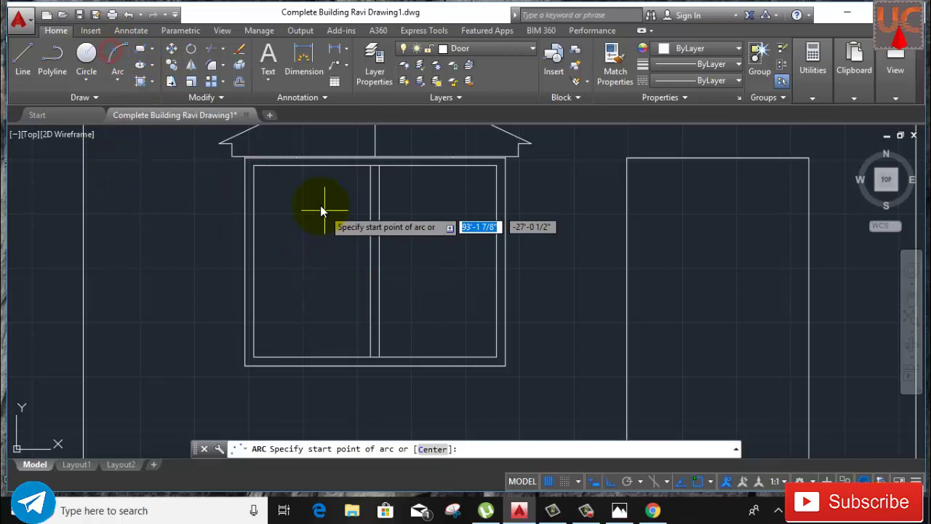
click(254, 167)
scroll(364, 264, up, 2)
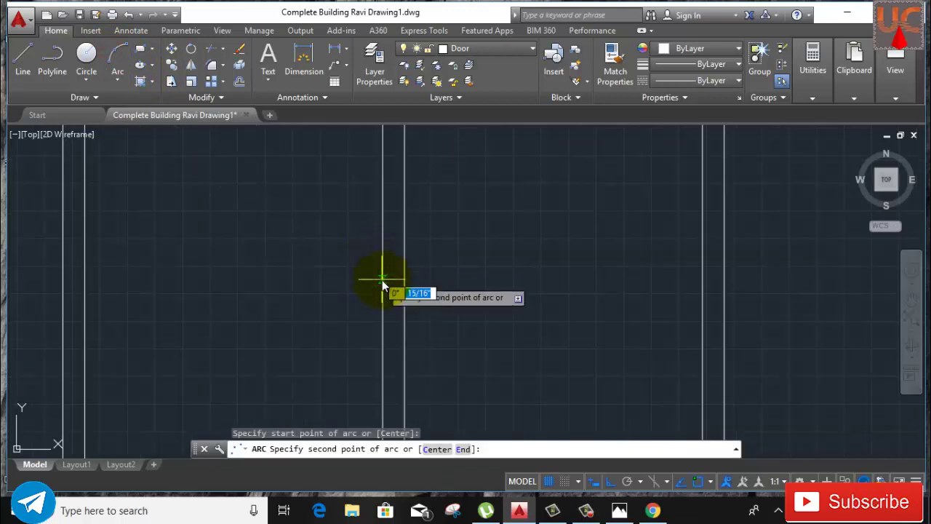
scroll(384, 268, down, 3)
click(382, 268)
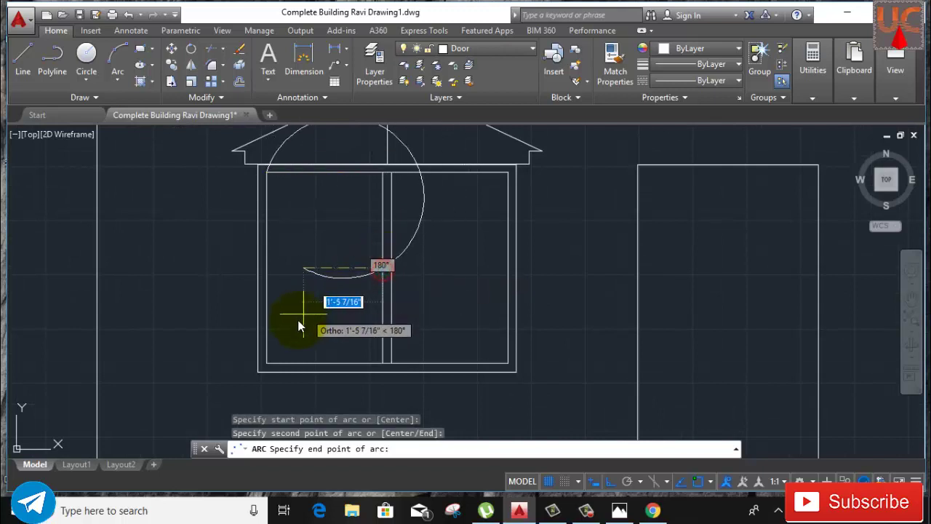
click(269, 364)
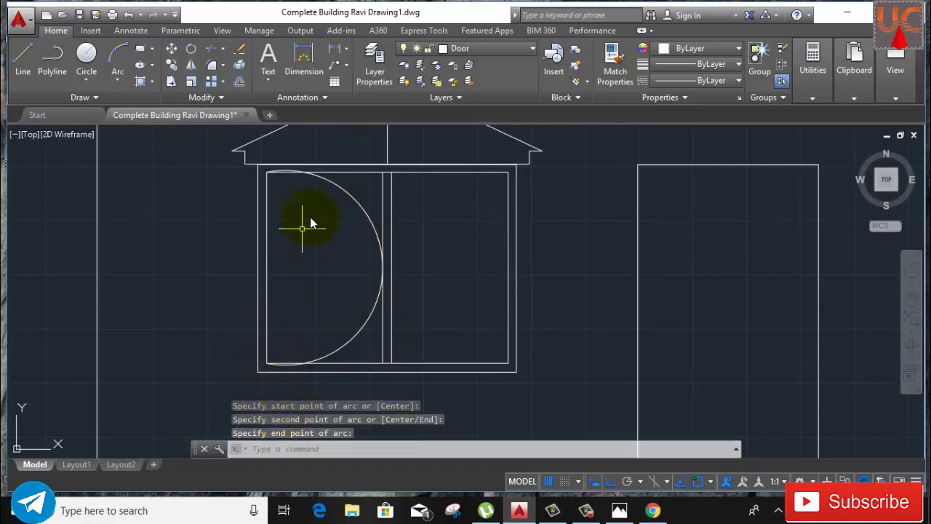
scroll(293, 179, up, 5)
click(254, 172)
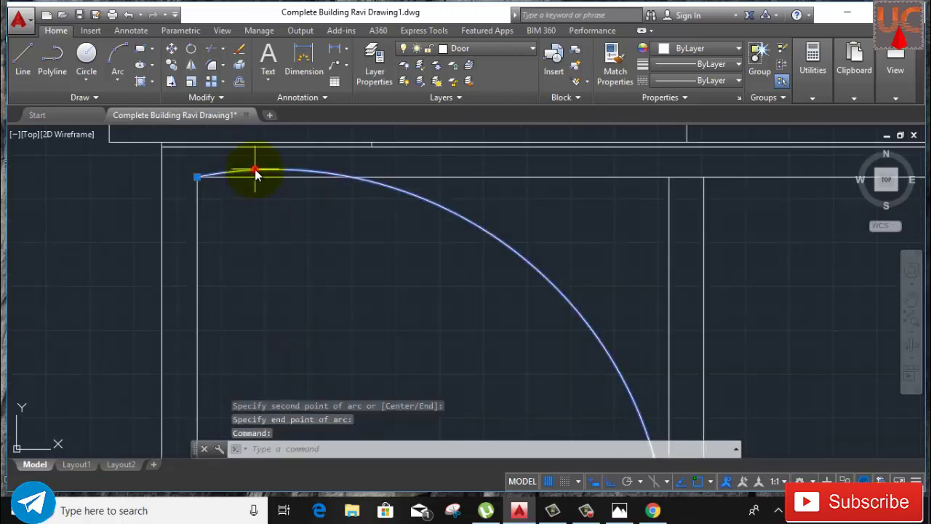
right_click(377, 236)
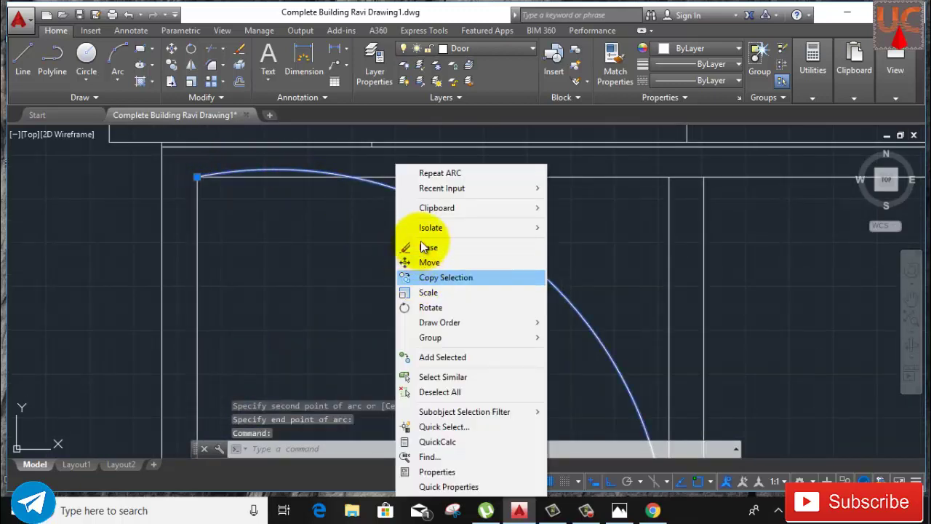
click(424, 246)
scroll(375, 273, down, 3)
scroll(407, 291, down, 2)
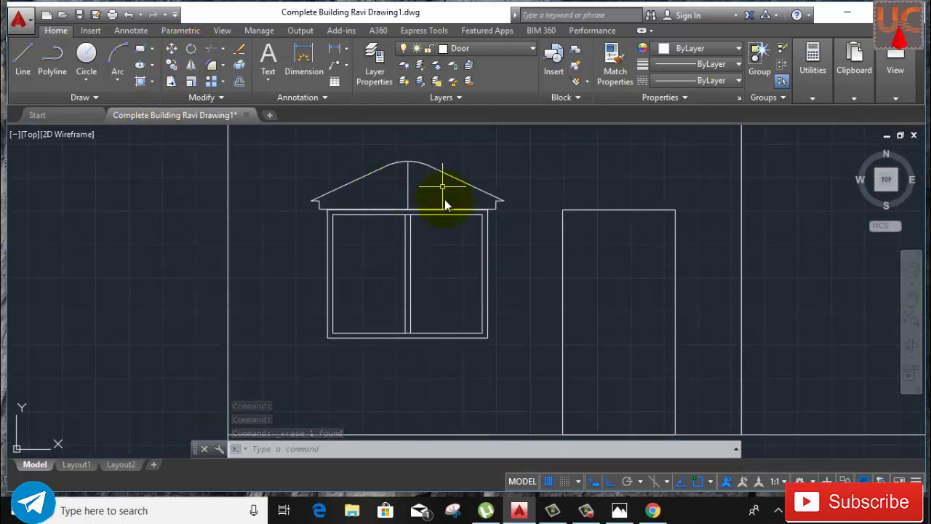
middle_drag(474, 257, 322, 243)
click(290, 228)
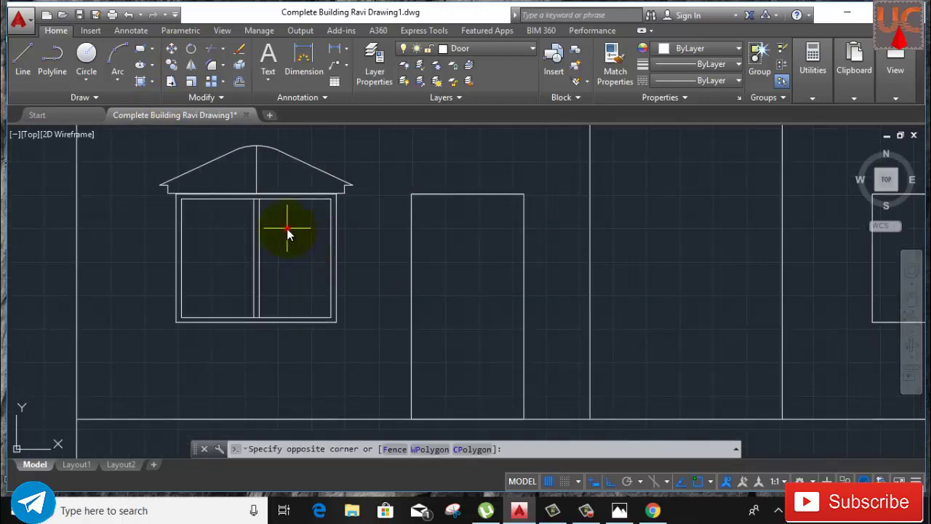
click(238, 260)
click(299, 199)
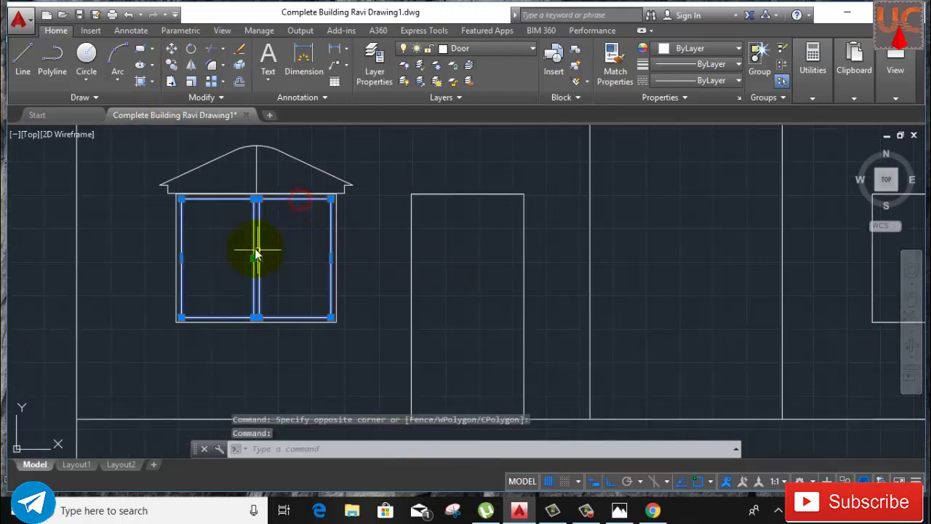
middle_drag(325, 153, 353, 198)
click(354, 182)
click(230, 220)
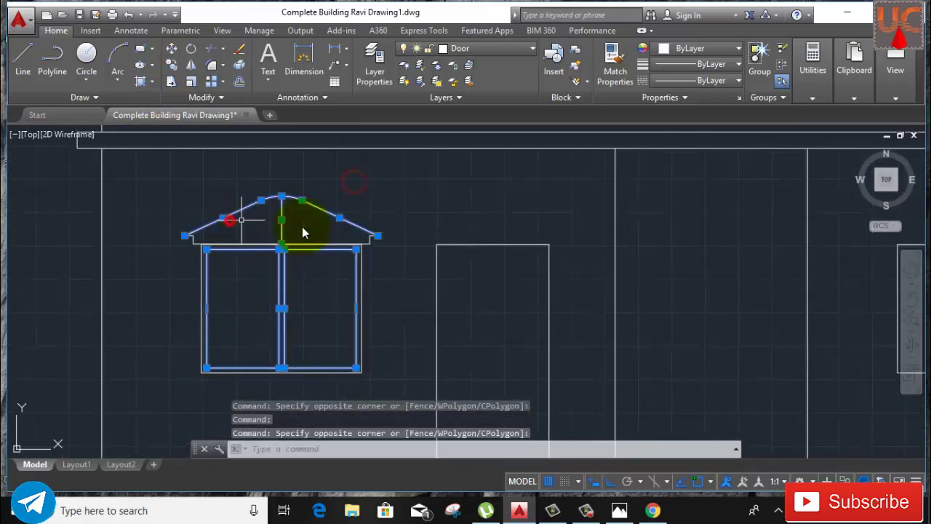
click(430, 204)
click(366, 254)
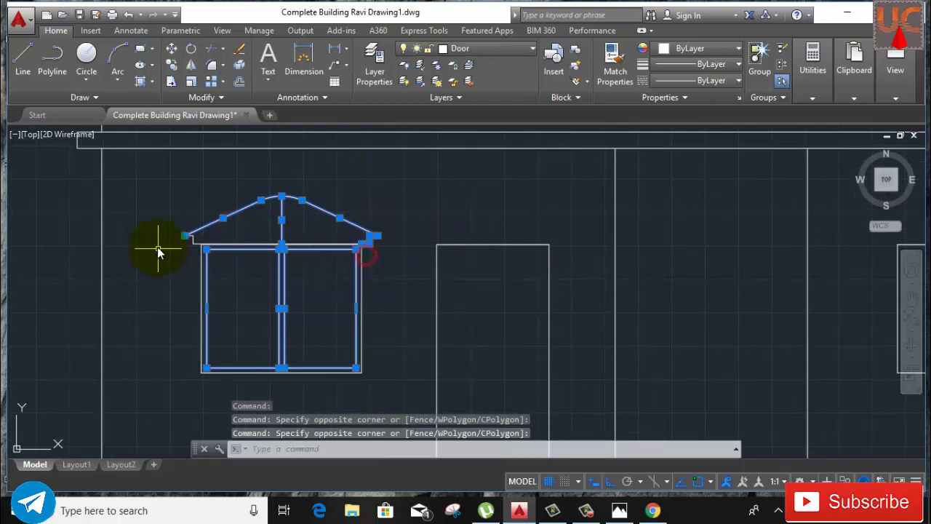
scroll(156, 249, up, 3)
click(192, 195)
click(254, 261)
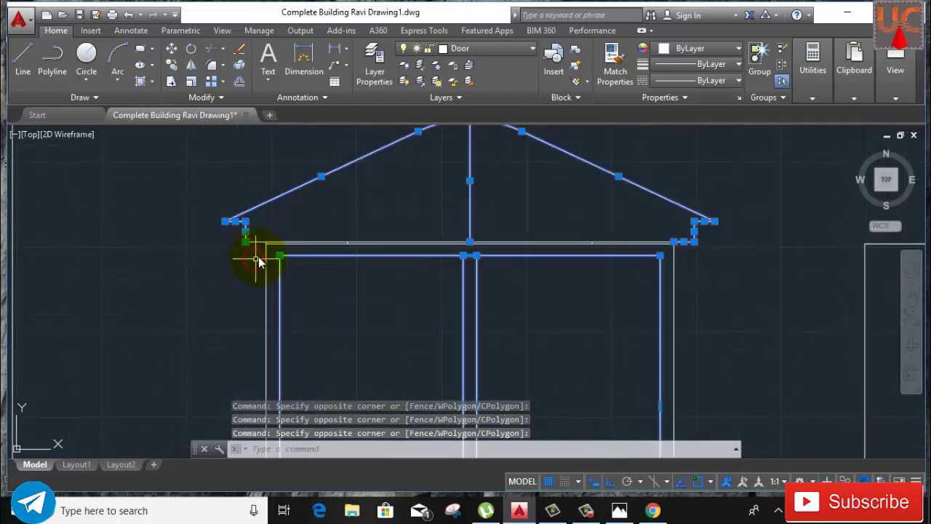
scroll(287, 243, up, 4)
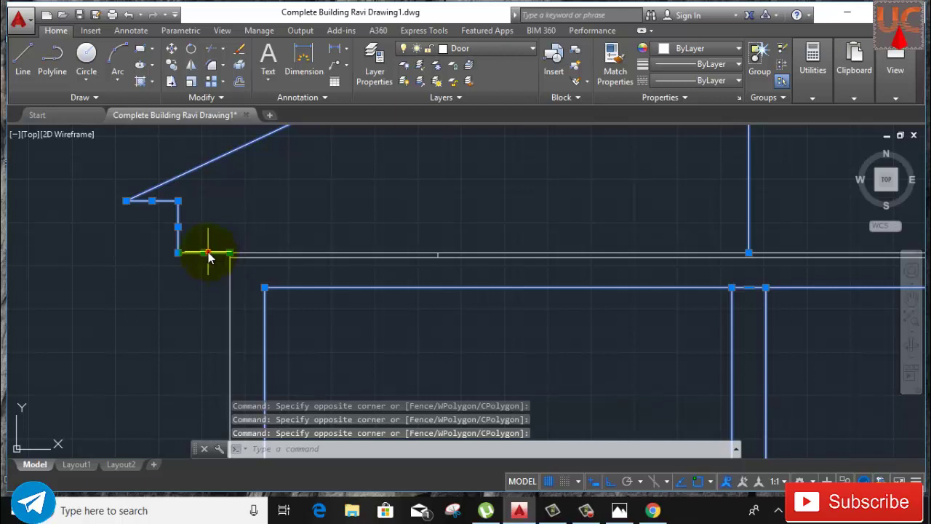
scroll(186, 292, down, 4)
scroll(194, 295, down, 2)
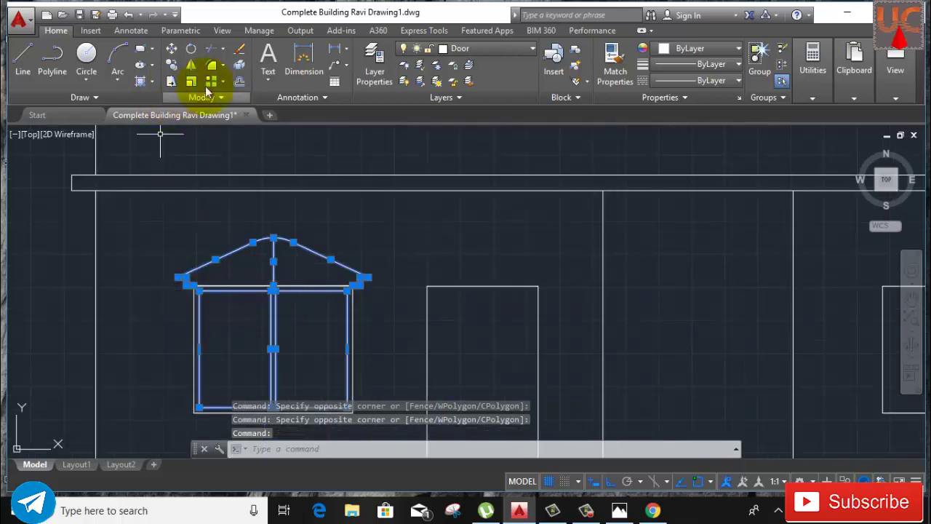
click(169, 68)
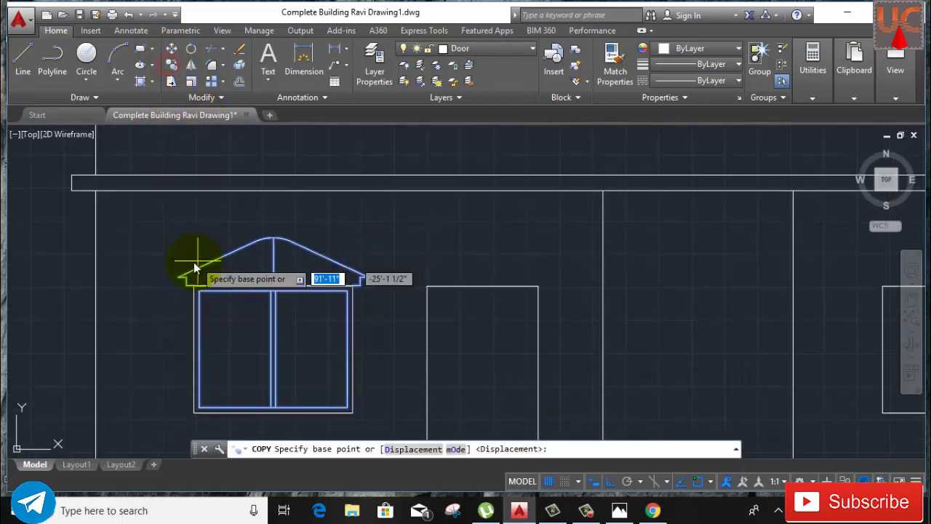
scroll(206, 302, up, 3)
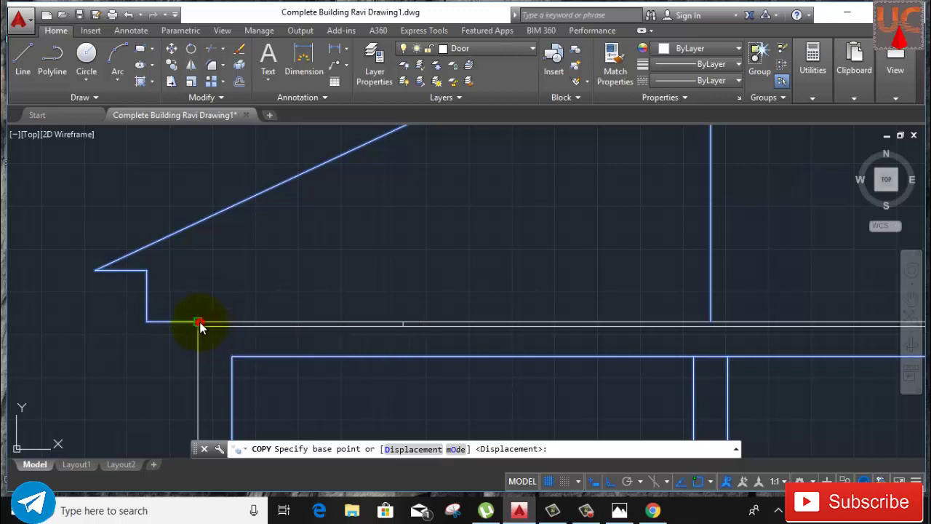
click(198, 321)
scroll(336, 248, down, 2)
scroll(343, 260, down, 3)
scroll(408, 263, up, 2)
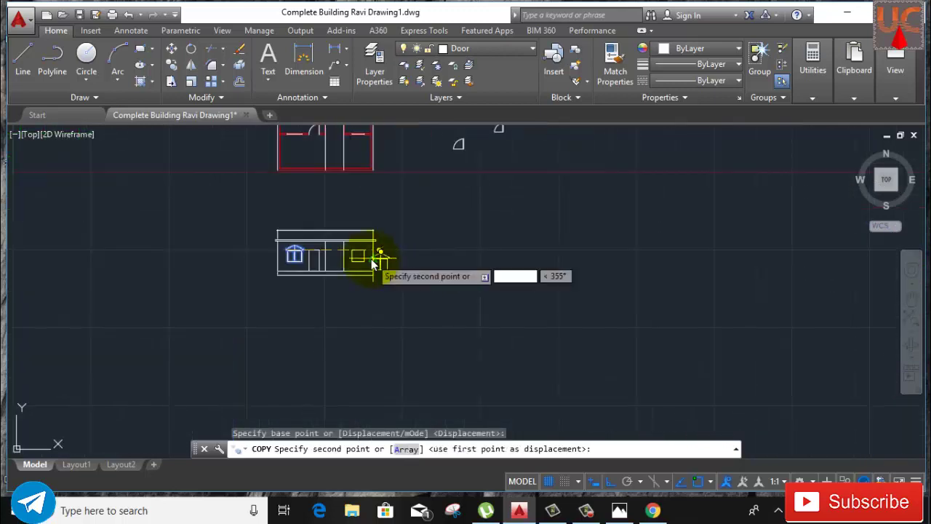
scroll(381, 260, up, 3)
scroll(312, 243, up, 2)
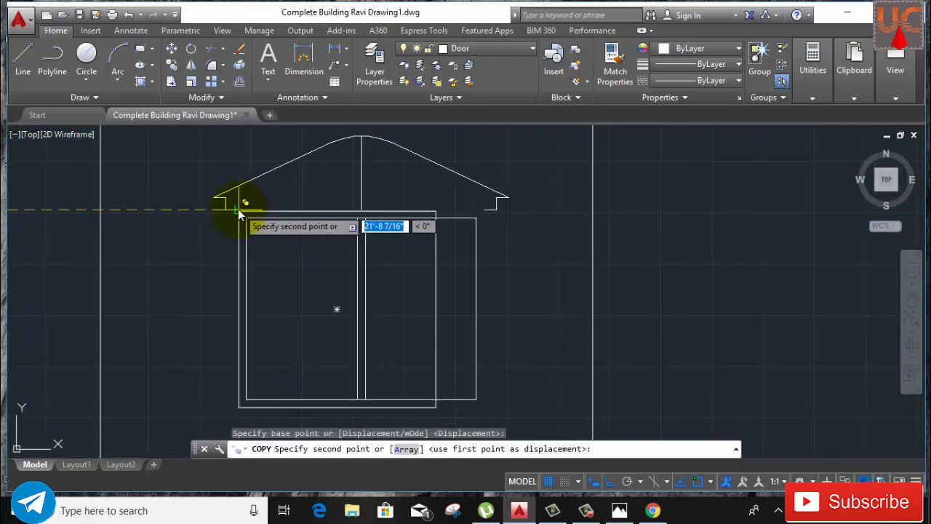
scroll(251, 211, down, 5)
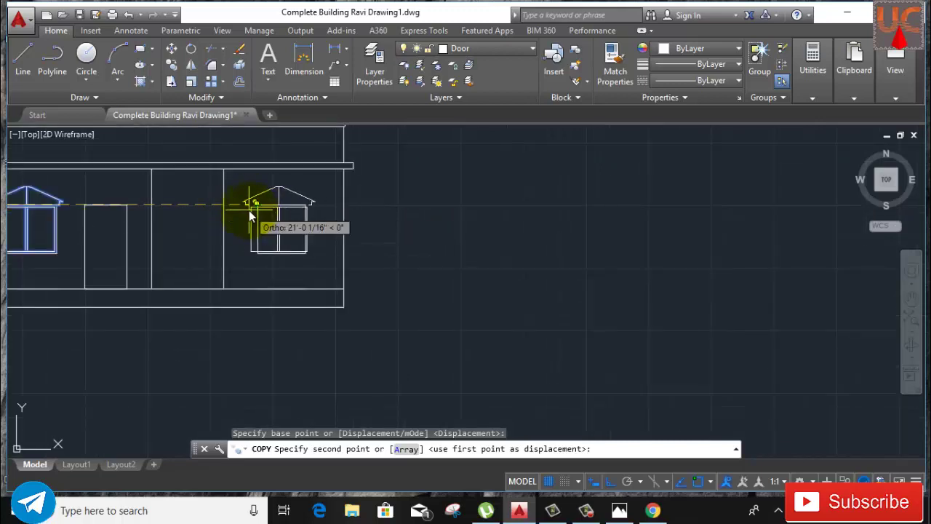
scroll(249, 215, down, 2)
scroll(284, 310, down, 2)
scroll(267, 301, down, 1)
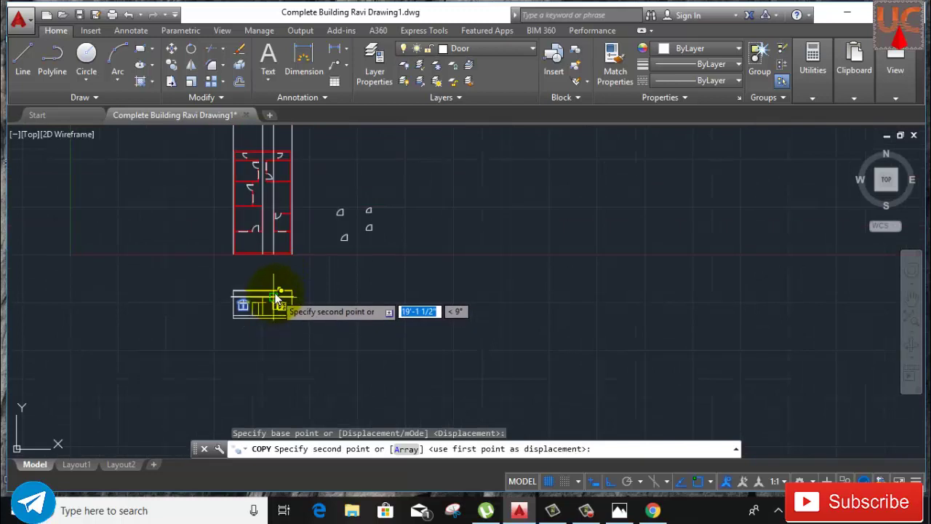
scroll(276, 299, up, 4)
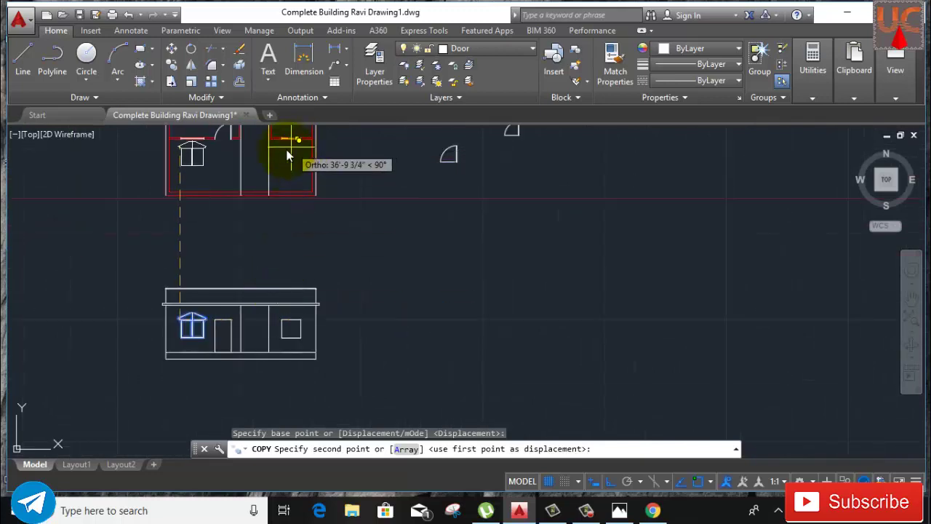
right_click(353, 234)
click(385, 266)
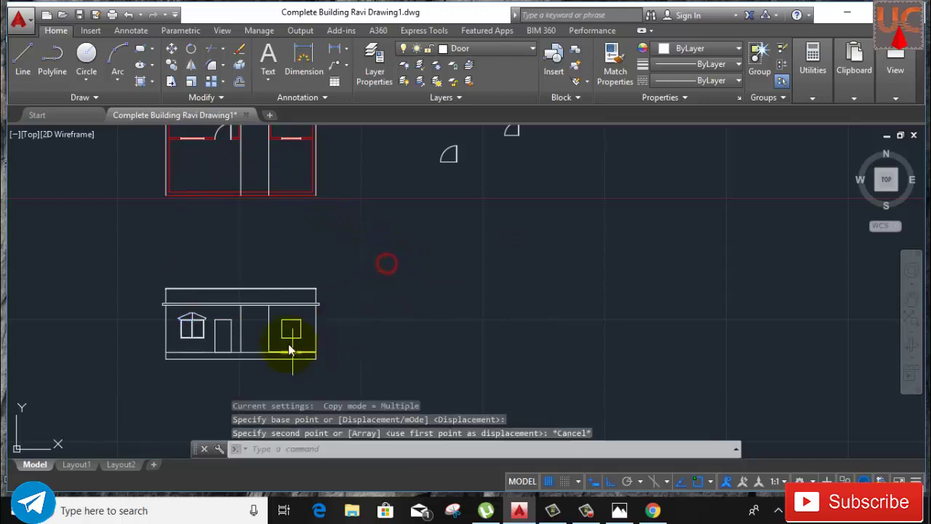
Step: Offset the small square window outline by 2 to form a frame
scroll(291, 322, up, 3)
mouse_move(291, 322)
middle_down()
mouse_move(374, 326)
mouse_move(411, 309)
middle_up()
click(411, 309)
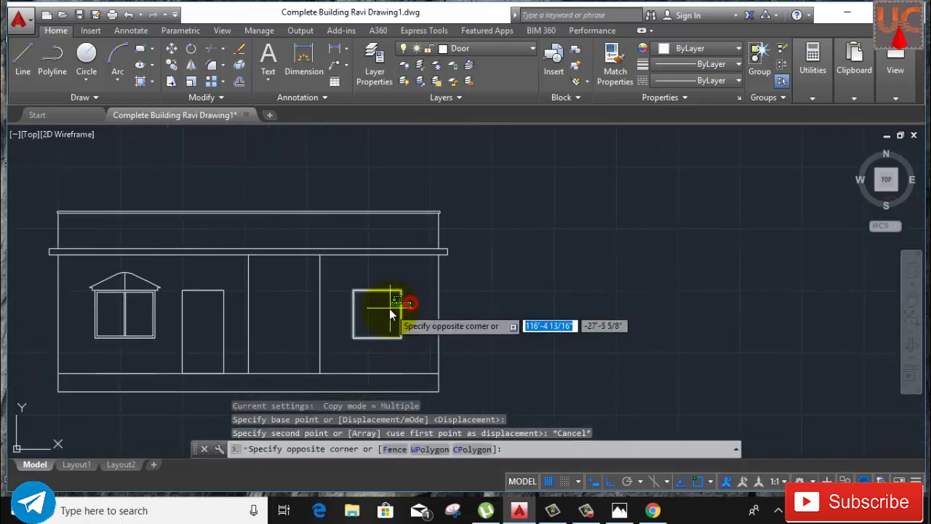
click(390, 309)
click(241, 82)
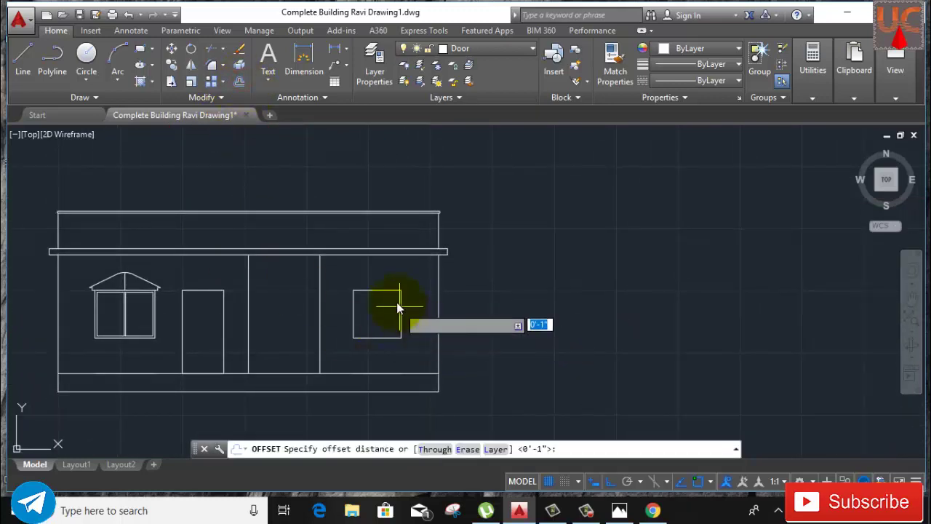
click(409, 310)
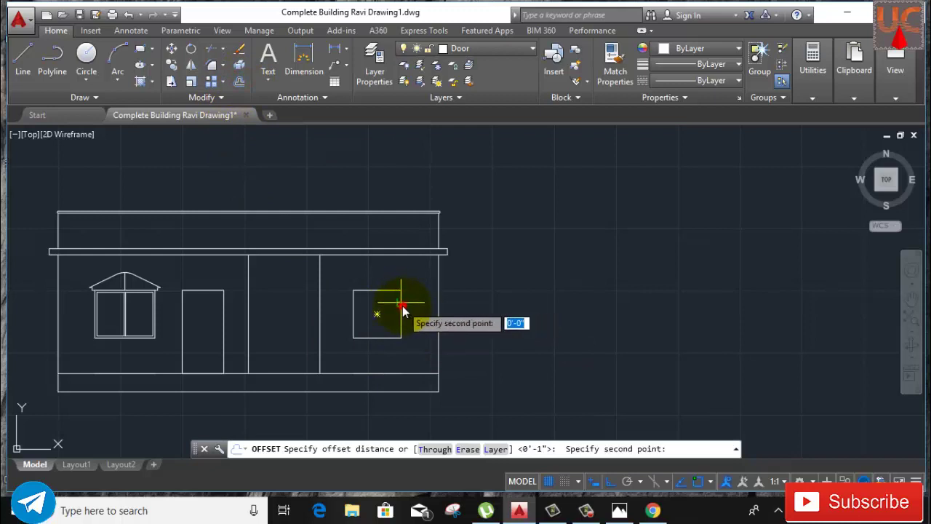
text(2)
key(Return)
click(360, 314)
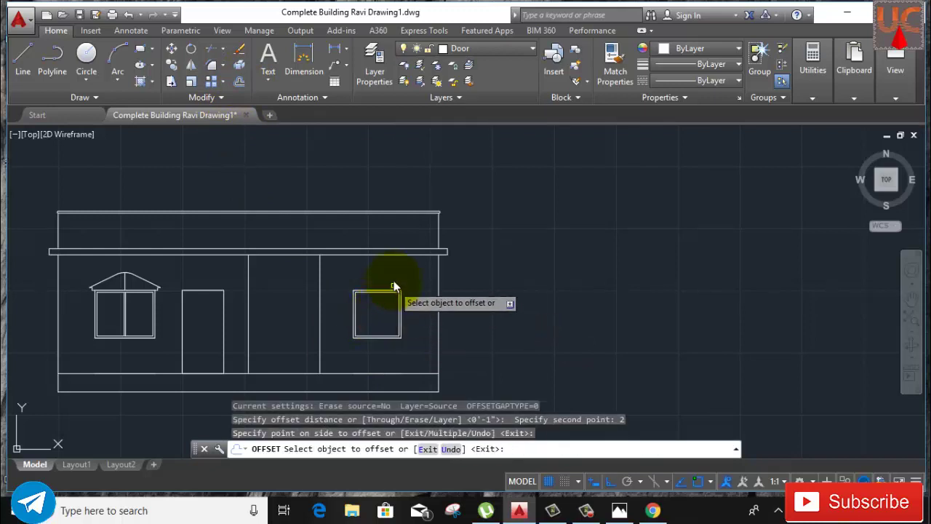
right_click(391, 272)
click(427, 294)
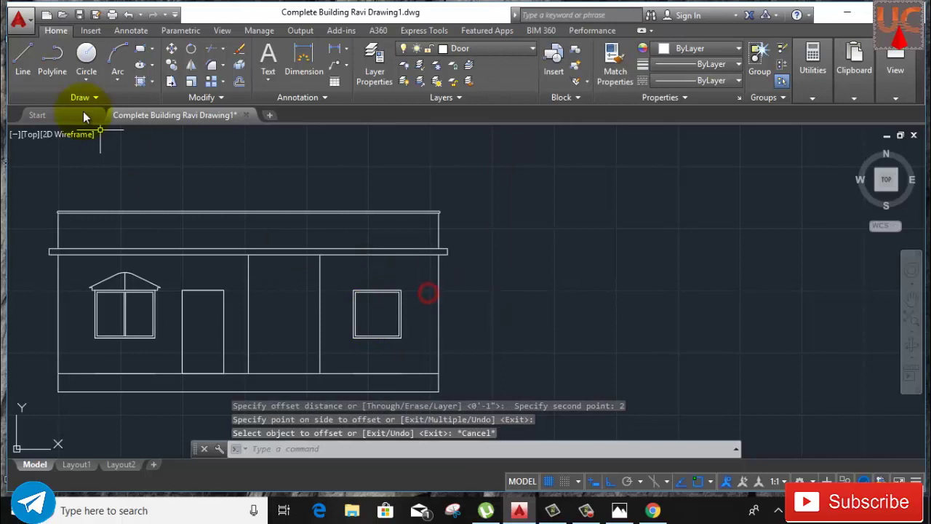
Step: Draw a stepped bracket from the frame's top-left corner: 3 left, 3 down, 3 left, 9 up
click(24, 57)
scroll(338, 291, up, 6)
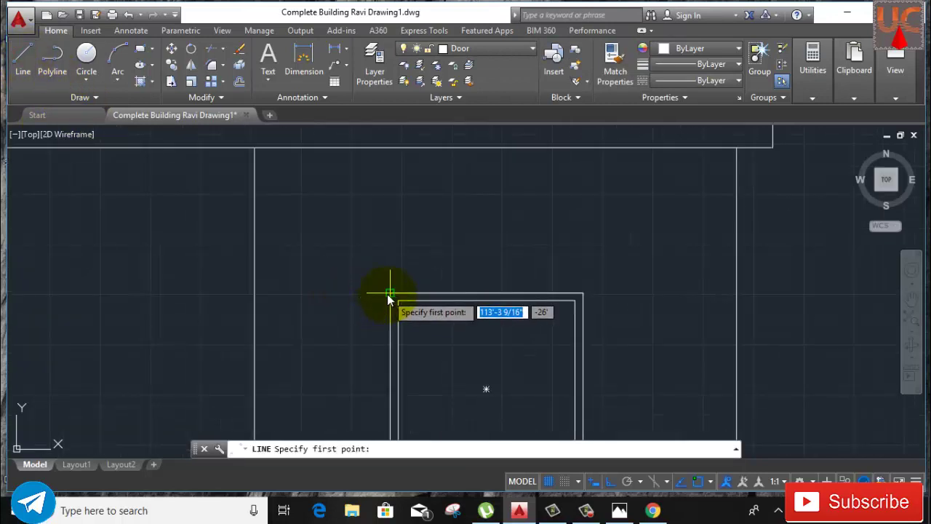
click(389, 299)
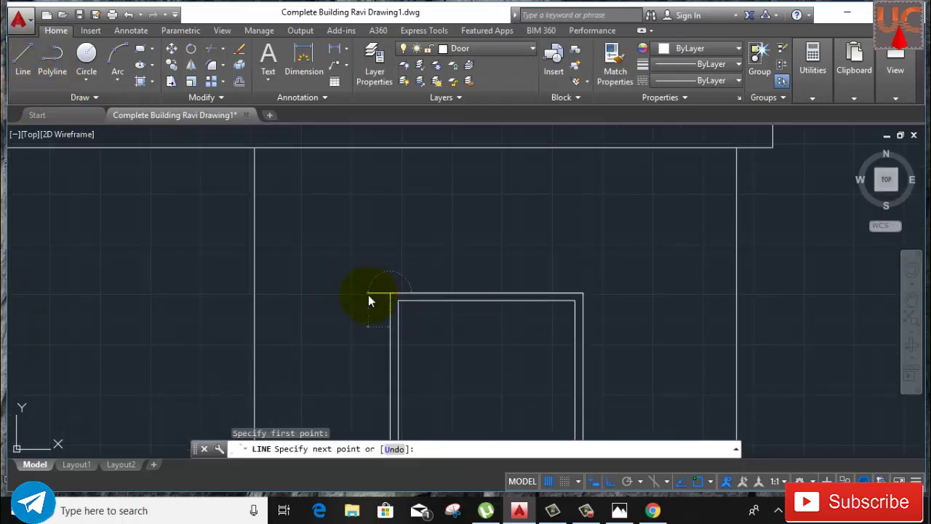
text(3)
key(Return)
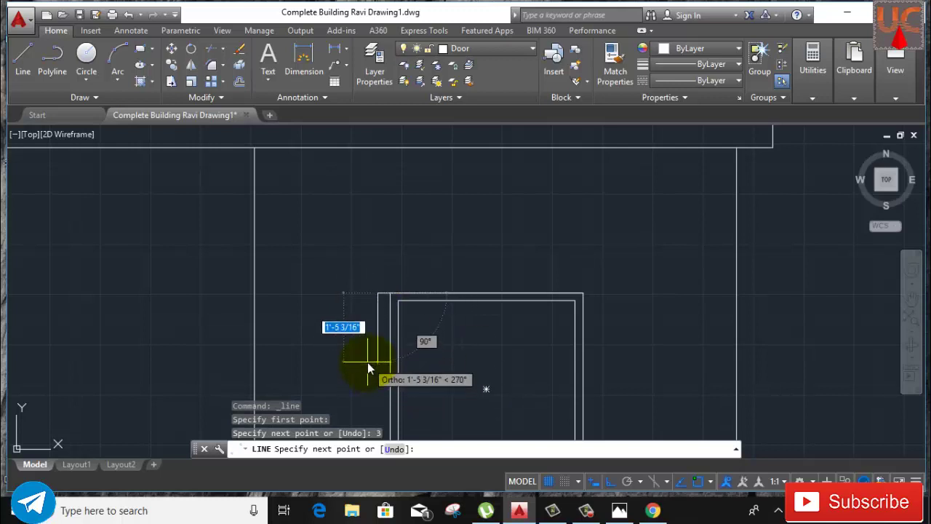
text(3)
key(Return)
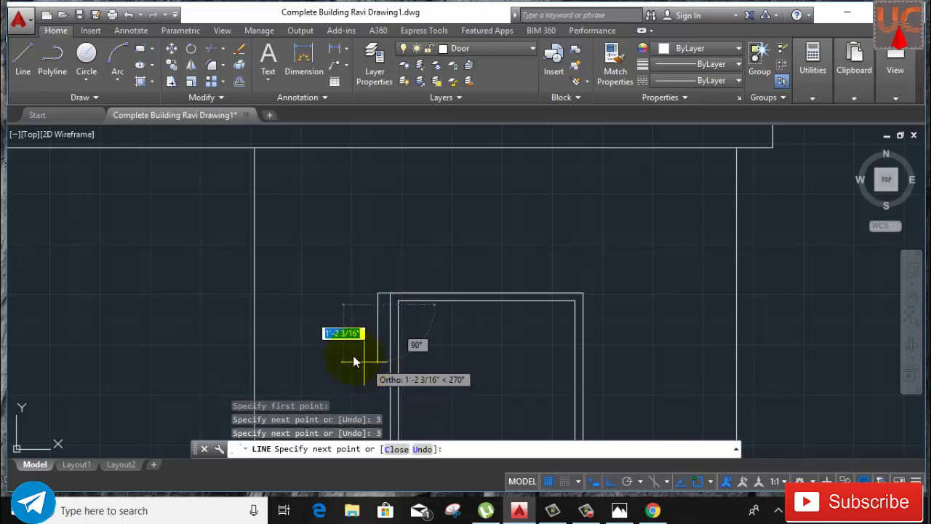
text(3)
key(Return)
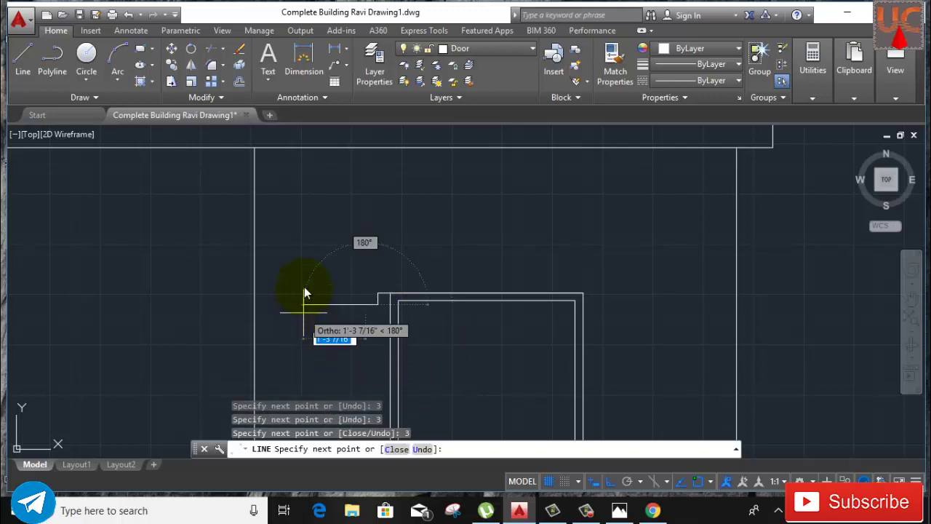
text(9)
key(Return)
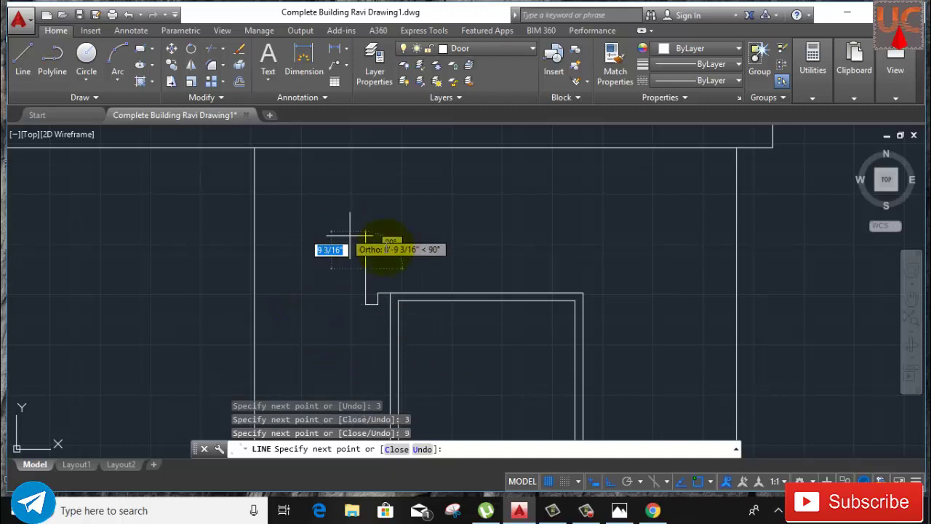
right_click(635, 267)
click(638, 286)
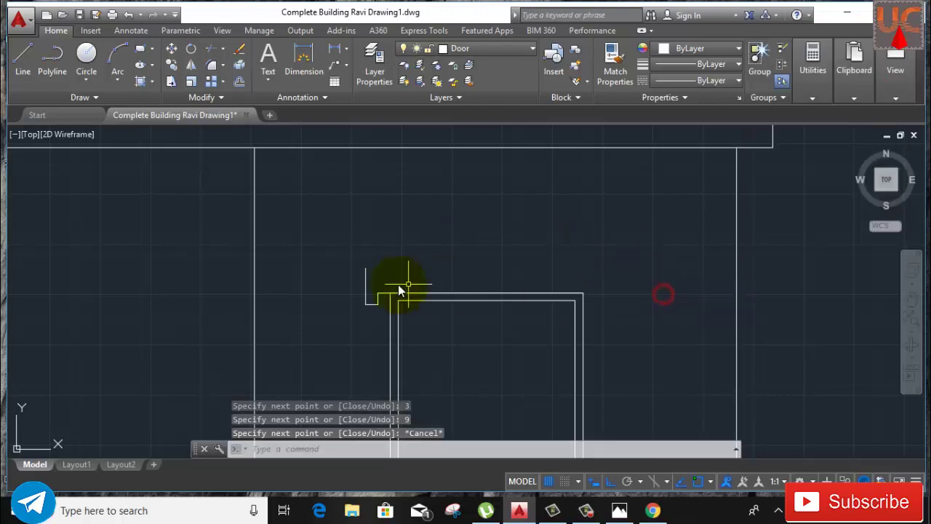
Step: Mirror the bracket lines about the frame's vertical midline, keeping the originals
click(383, 323)
click(336, 241)
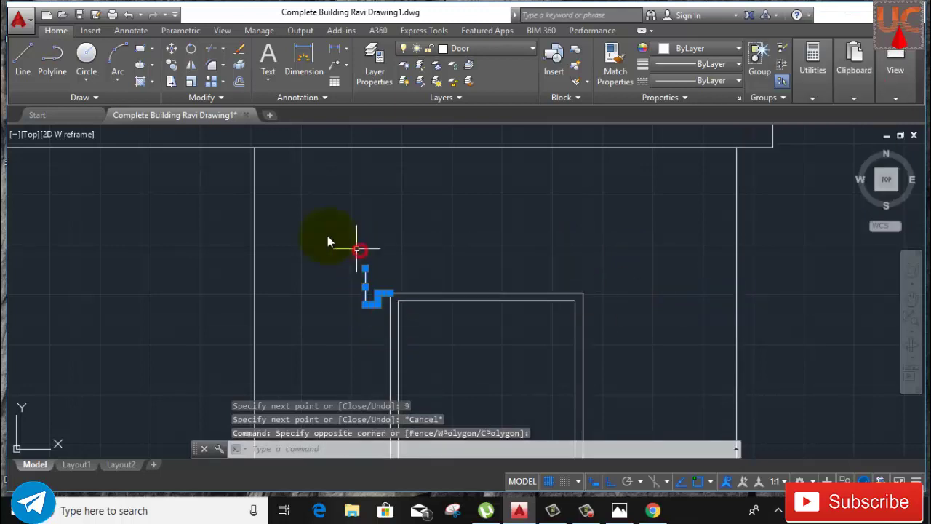
click(191, 67)
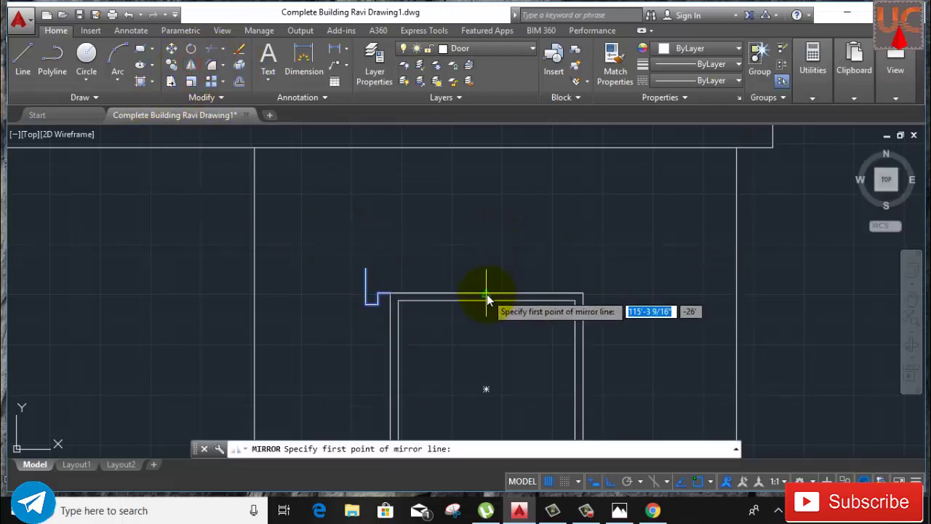
click(487, 293)
click(486, 211)
key(Return)
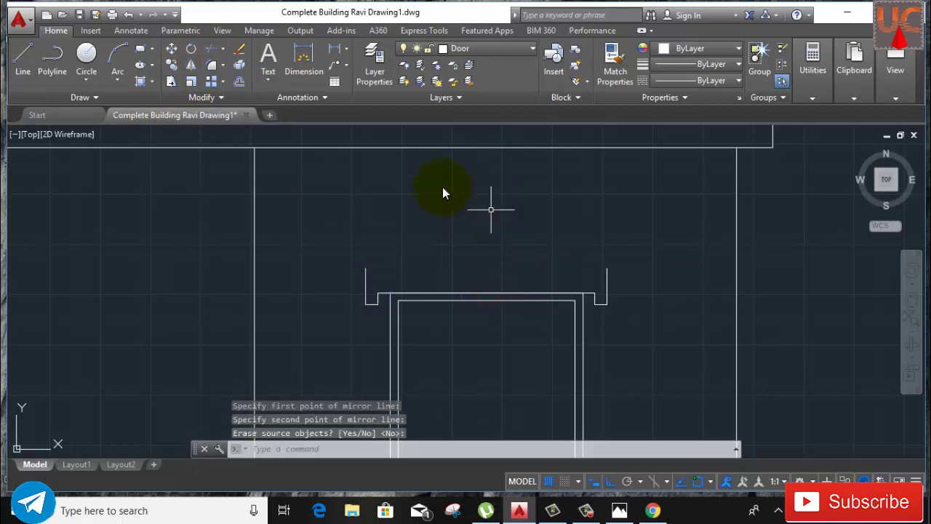
Step: Draw a horizontal line across the ledge top between the two brackets
click(22, 62)
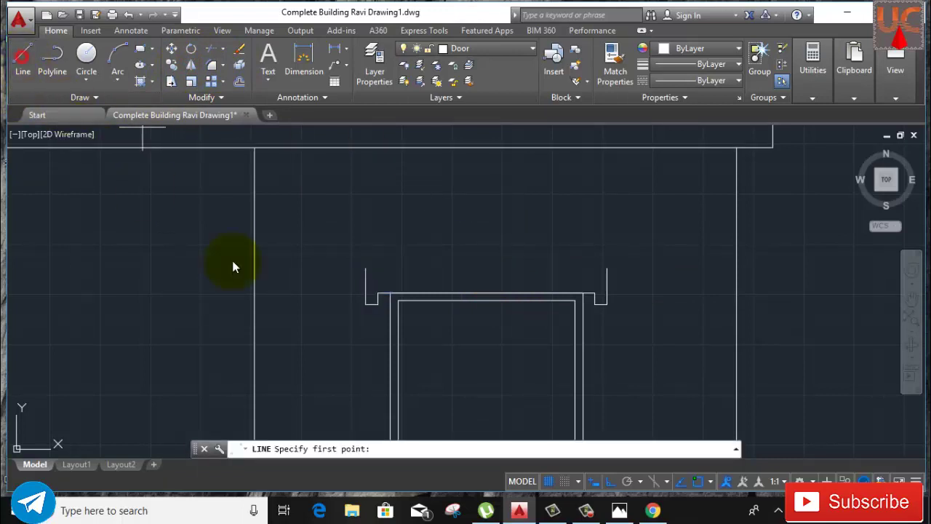
click(366, 269)
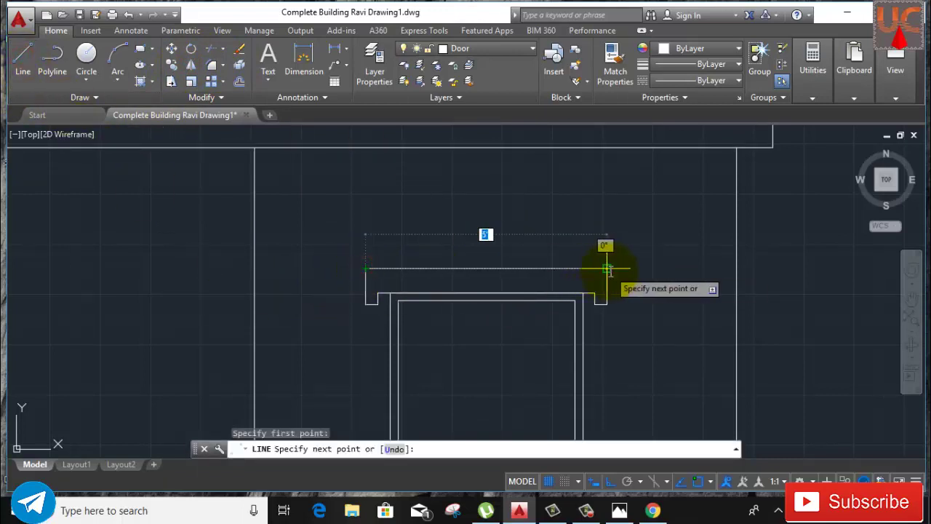
click(608, 268)
right_click(613, 239)
click(630, 247)
scroll(474, 241, down, 6)
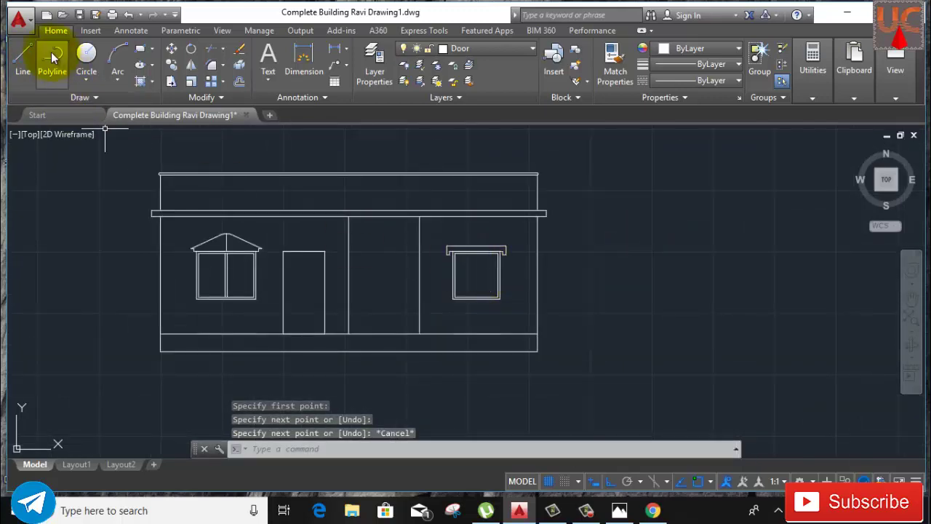
Step: Draw a vertical line from the right window's top midpoint to its bottom midpoint
click(28, 57)
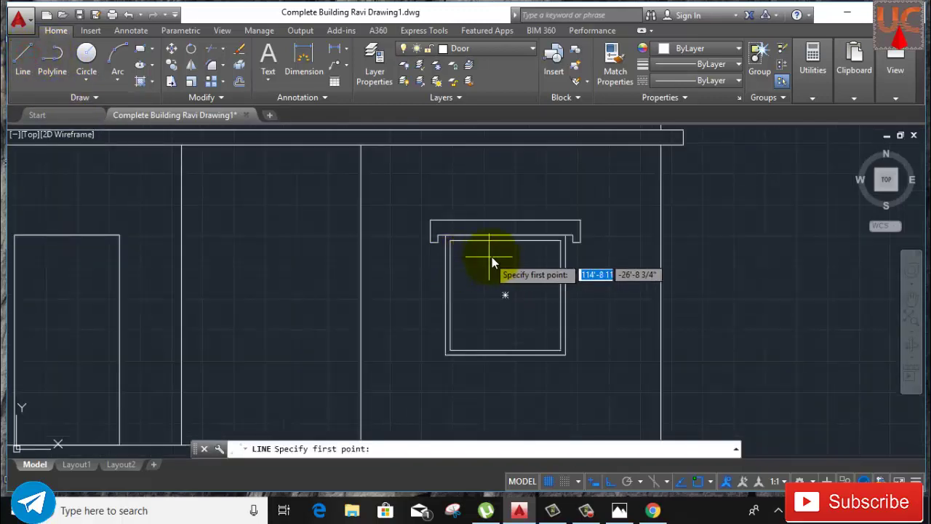
scroll(455, 263, up, 4)
click(508, 245)
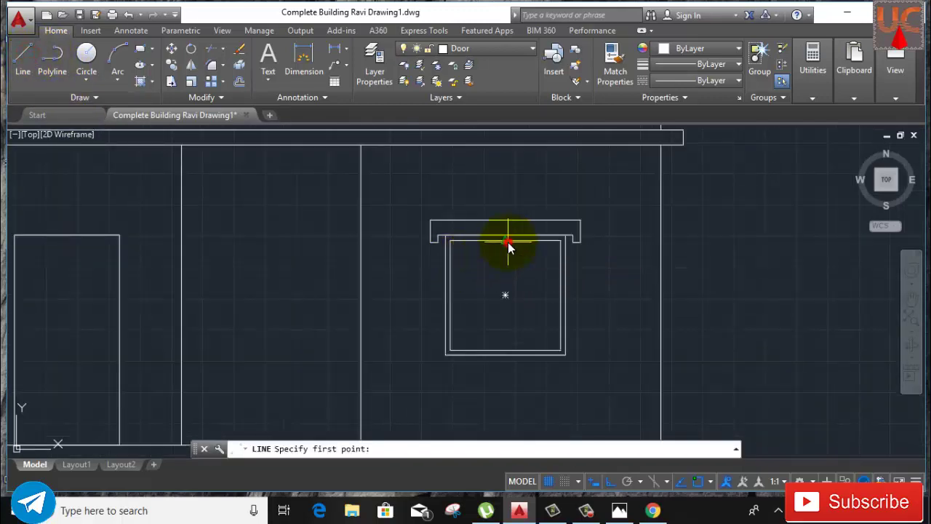
click(508, 348)
right_click(538, 293)
click(553, 311)
click(532, 286)
Step: Offset that centre line by 1 to both its left and right sides
click(494, 300)
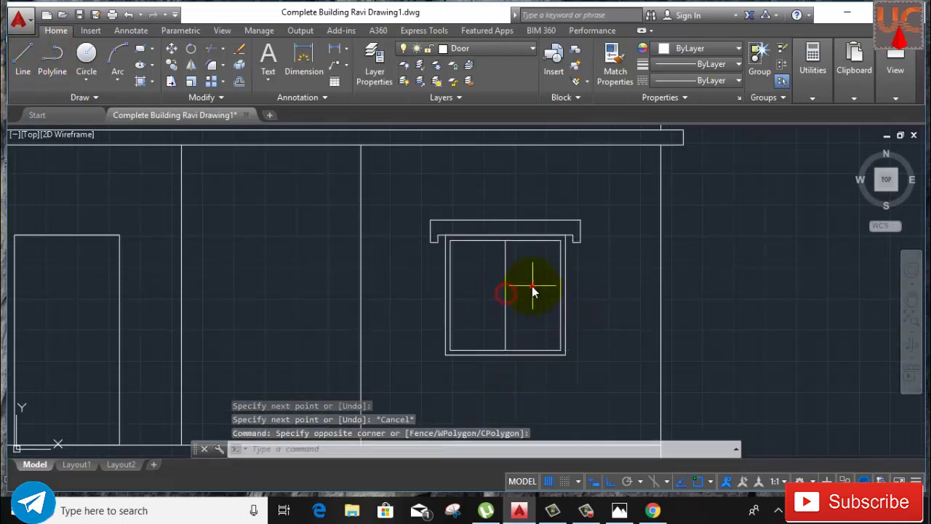
click(238, 81)
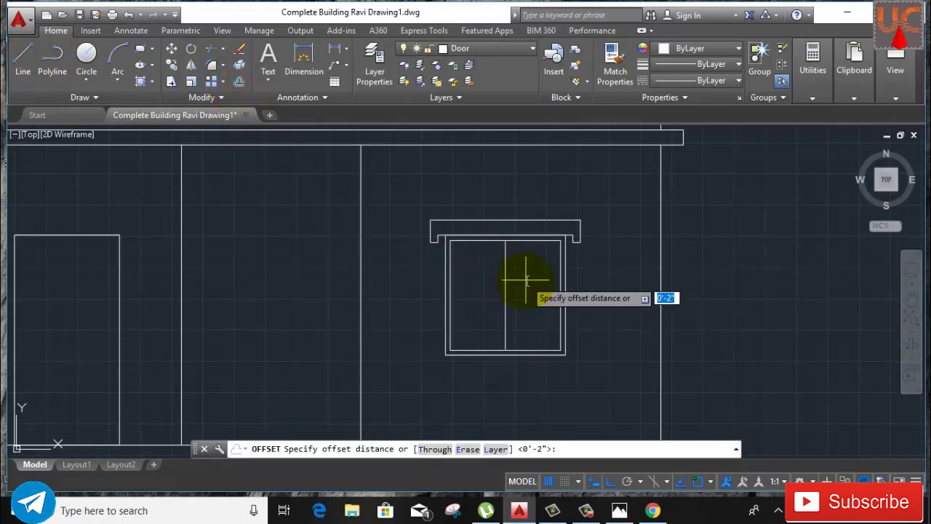
click(505, 296)
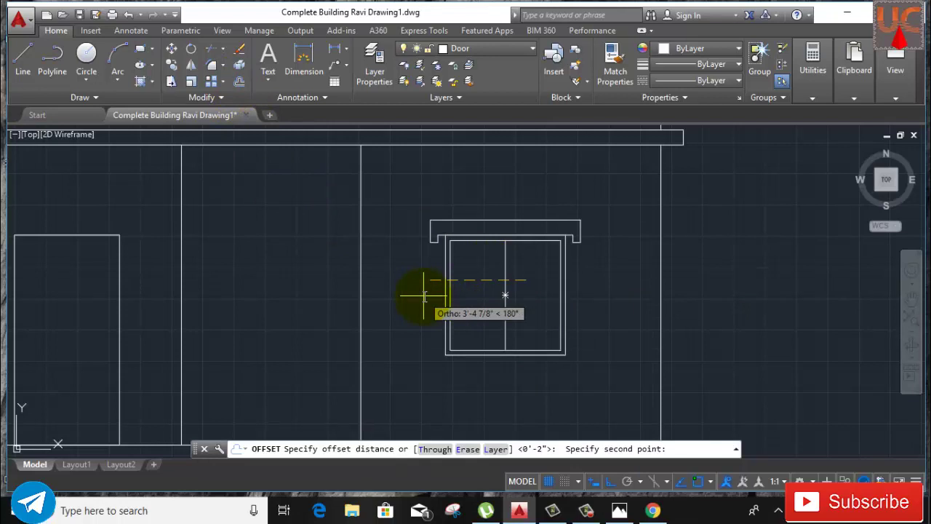
text(1)
key(Return)
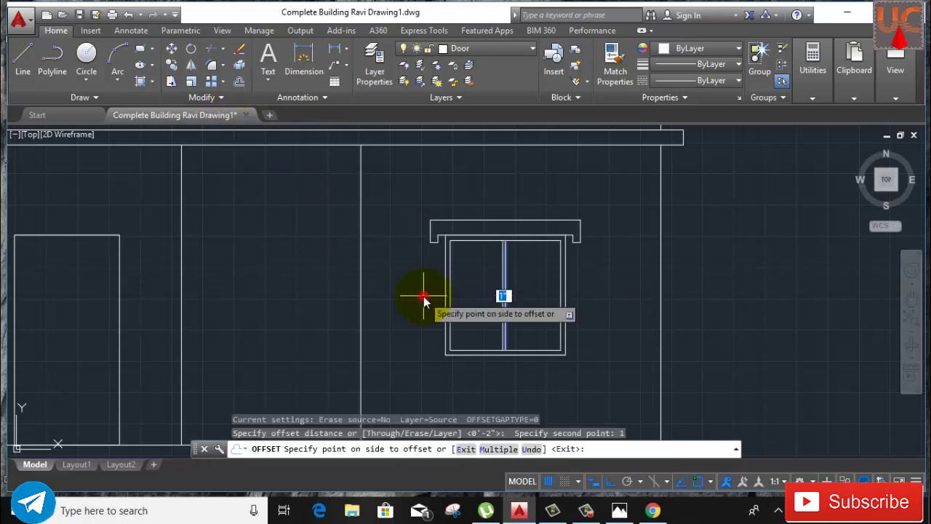
click(424, 296)
scroll(516, 312, up, 3)
click(499, 312)
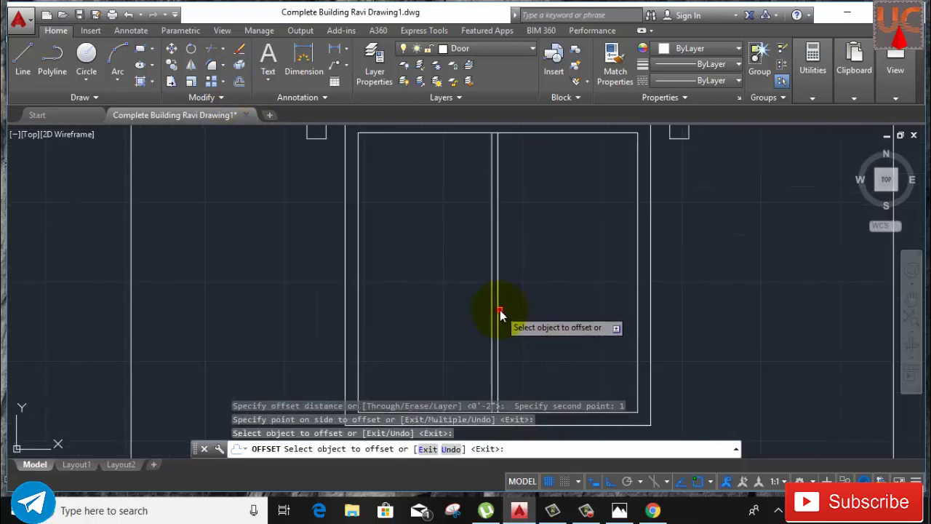
click(499, 313)
click(497, 313)
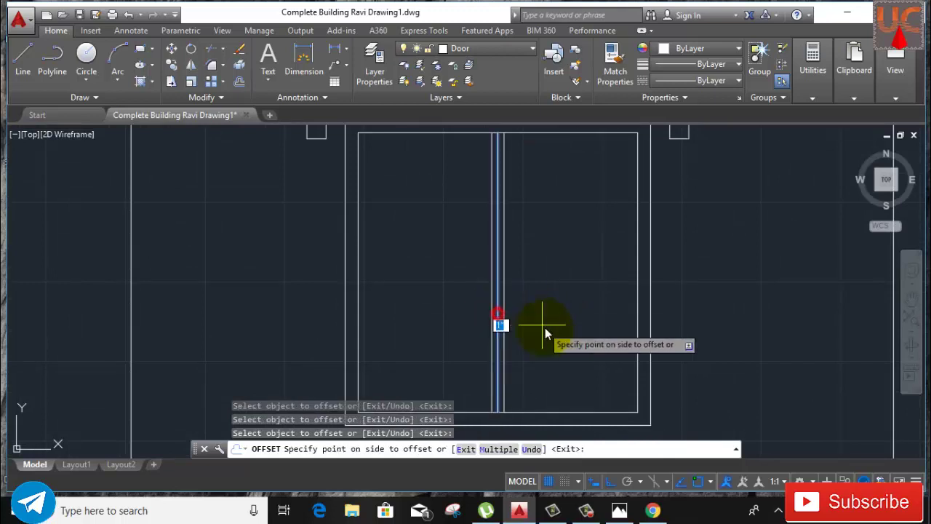
click(545, 327)
right_click(543, 260)
click(562, 282)
Step: Erase the original centre line, leaving the double mullion
click(499, 291)
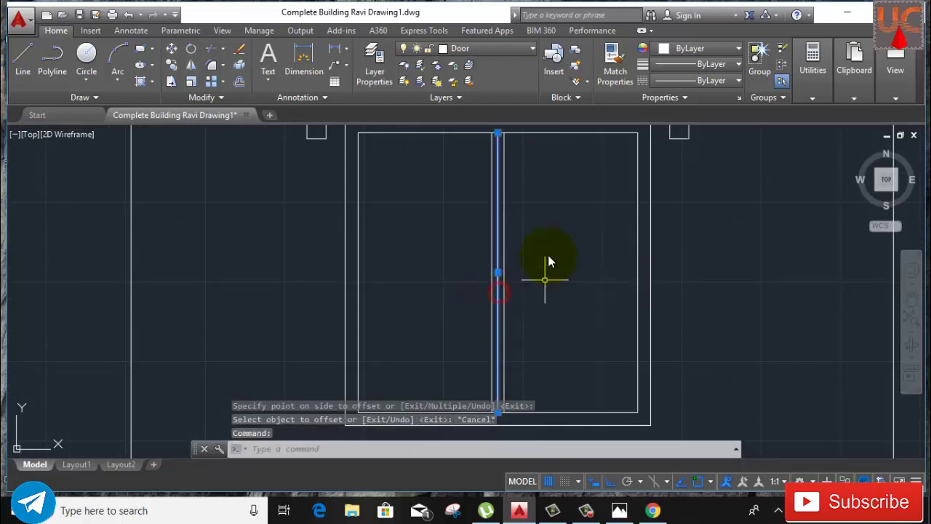
right_click(554, 213)
click(585, 248)
scroll(516, 291, down, 2)
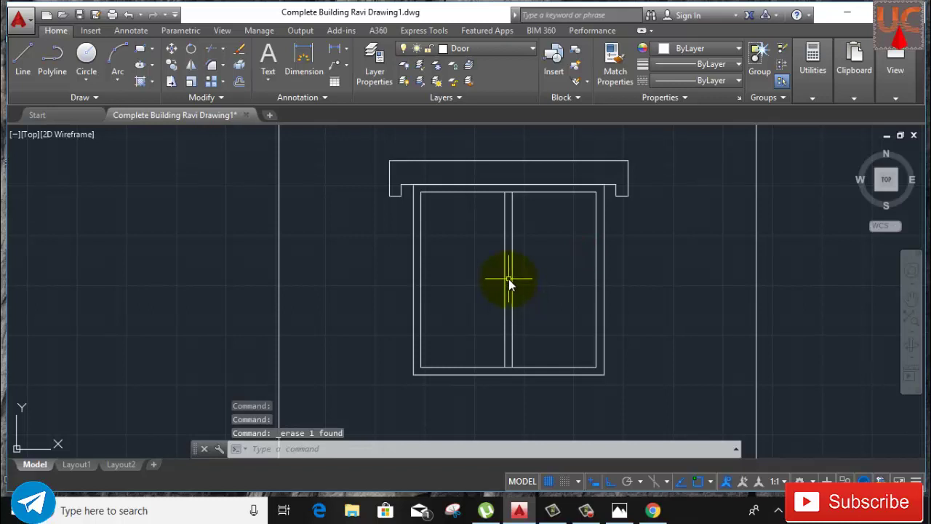
scroll(509, 282, down, 3)
scroll(515, 218, down, 2)
Step: Offset the door outline 2 units inward to create an inner frame line
click(362, 280)
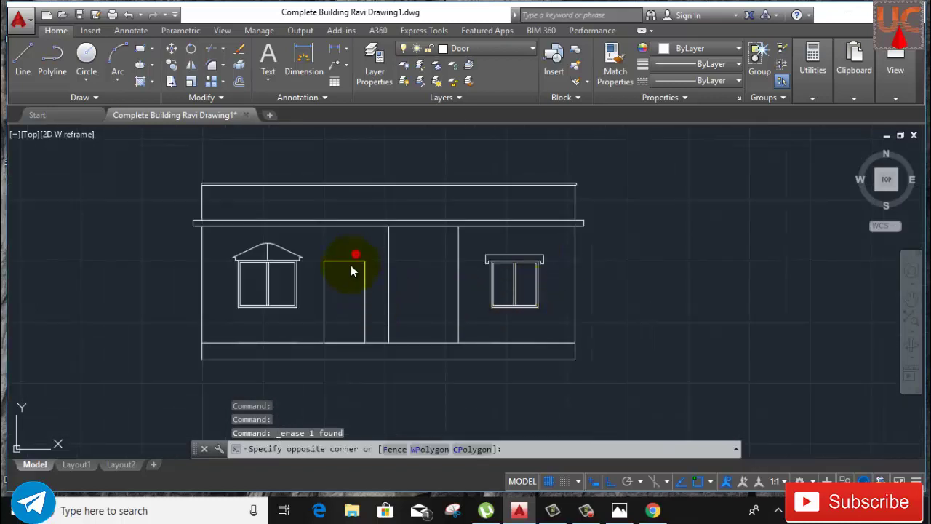
click(351, 265)
click(241, 84)
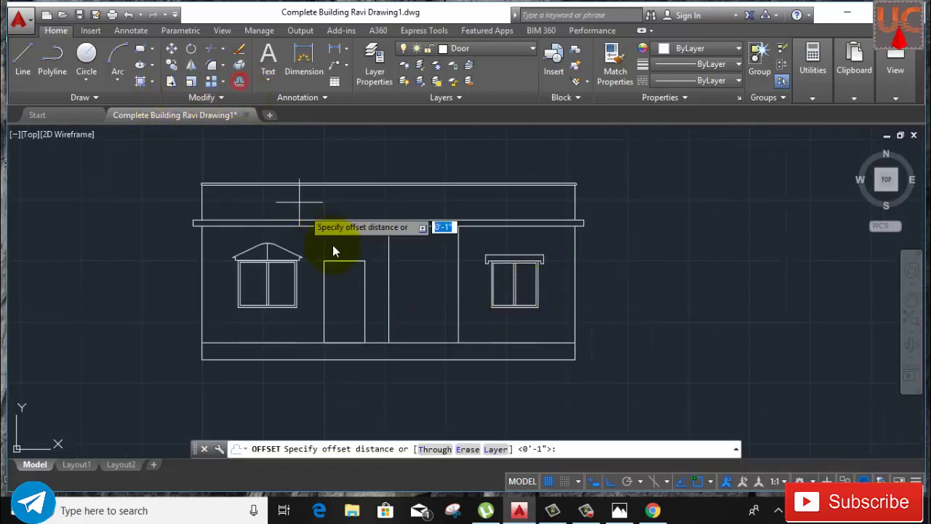
click(356, 246)
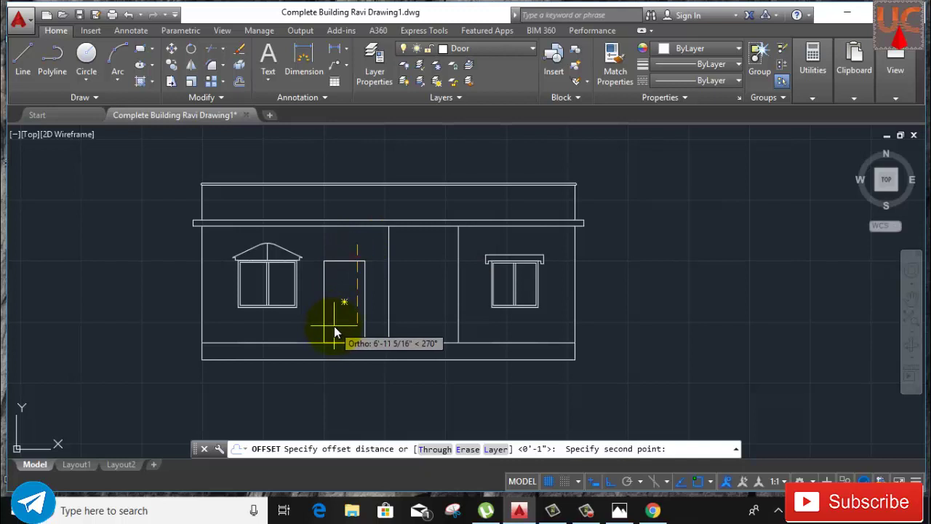
text(2)
key(Return)
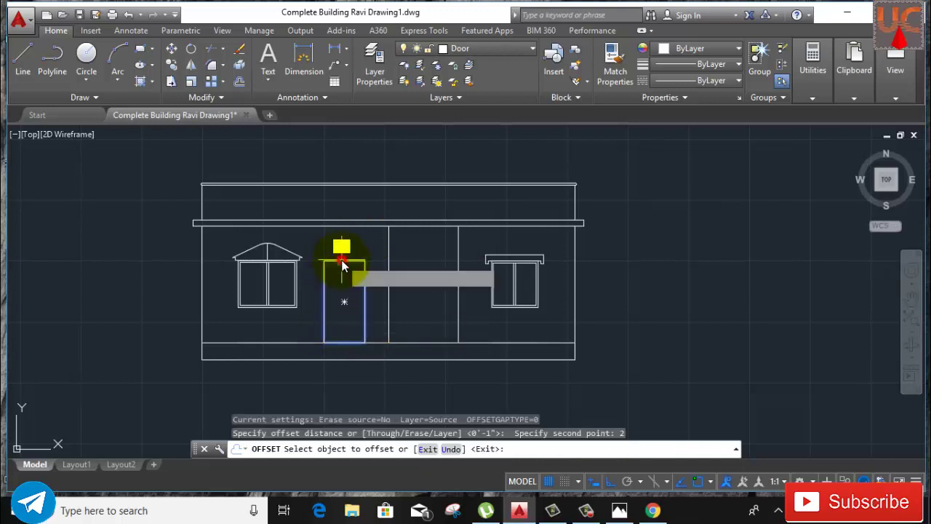
click(342, 266)
click(339, 277)
right_click(432, 263)
click(438, 270)
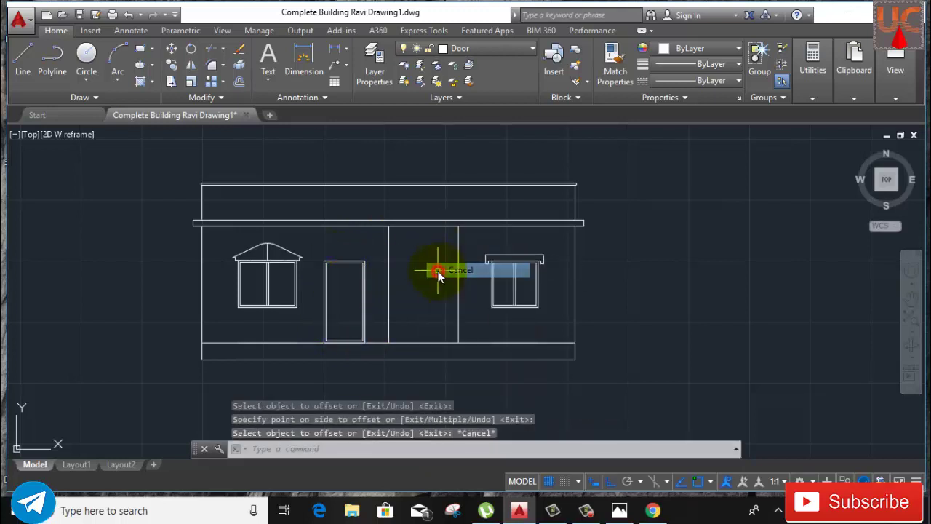
scroll(337, 291, up, 2)
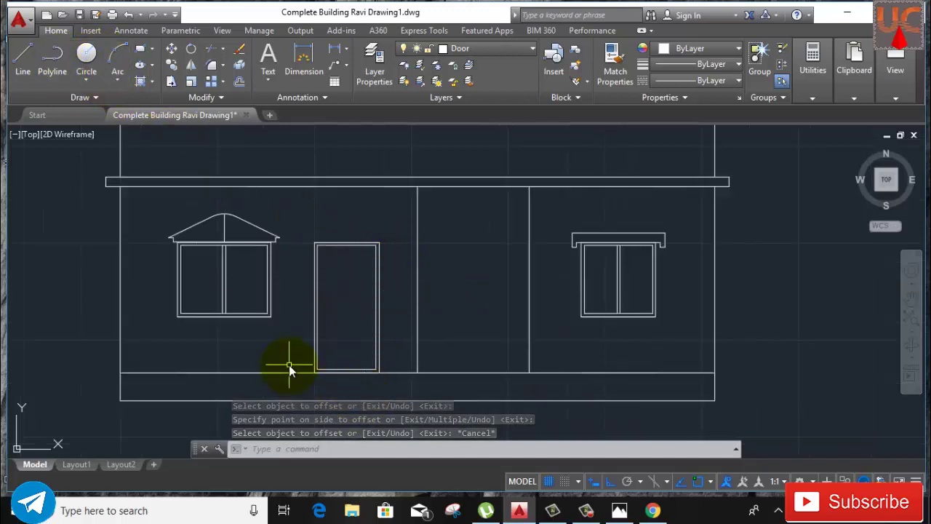
scroll(403, 289, down, 2)
middle_drag(415, 266, 406, 303)
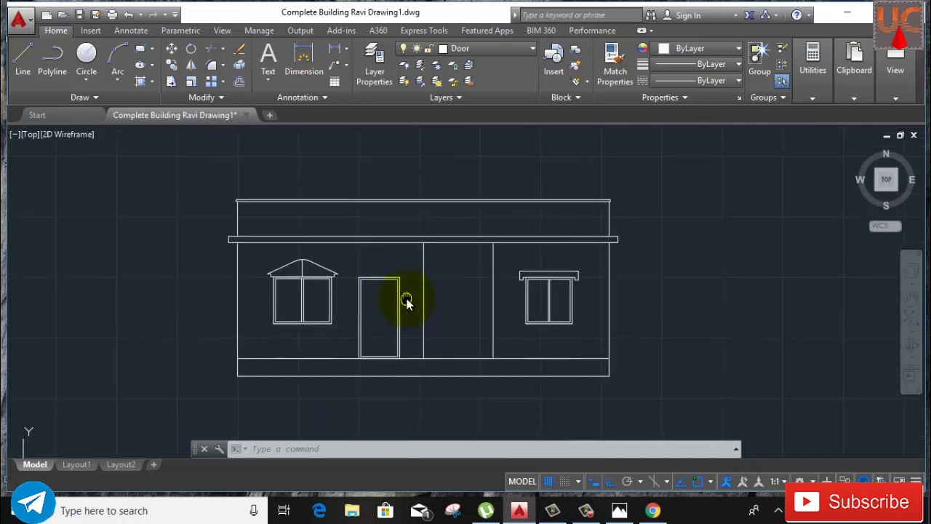
Step: Start a pattern hatch and pick BOX from the expanded pattern gallery
click(151, 83)
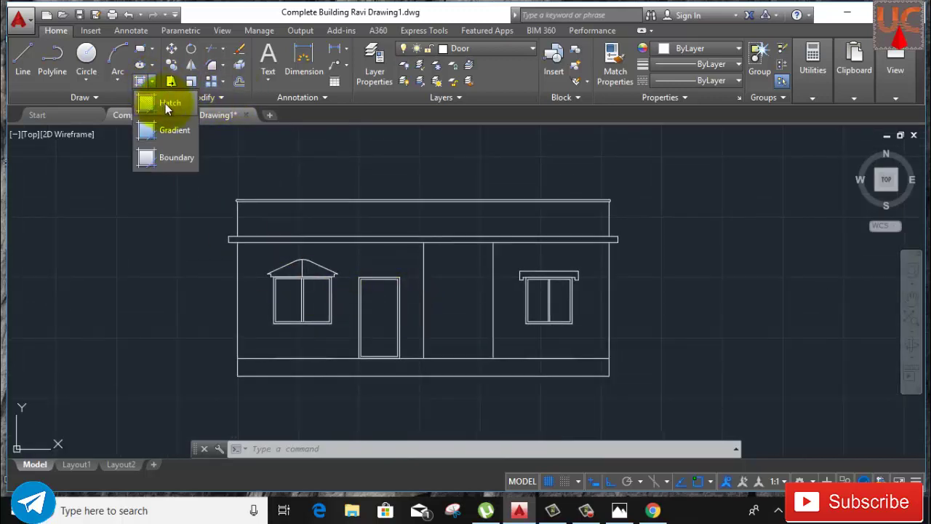
click(168, 113)
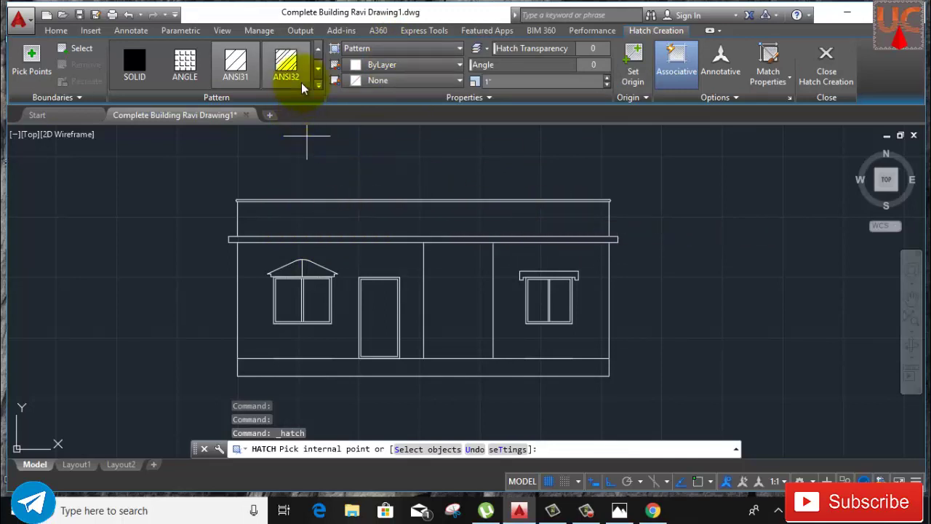
click(320, 81)
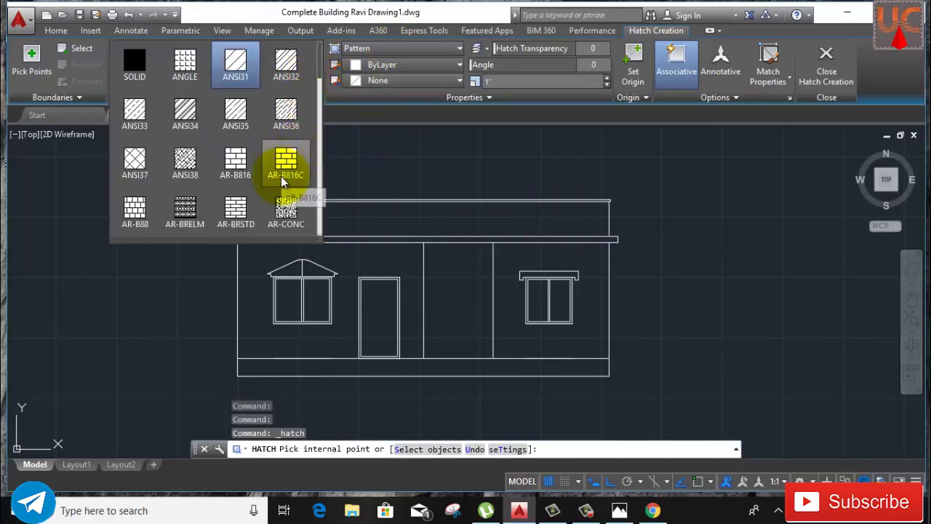
scroll(218, 177, down, 2)
scroll(232, 183, down, 1)
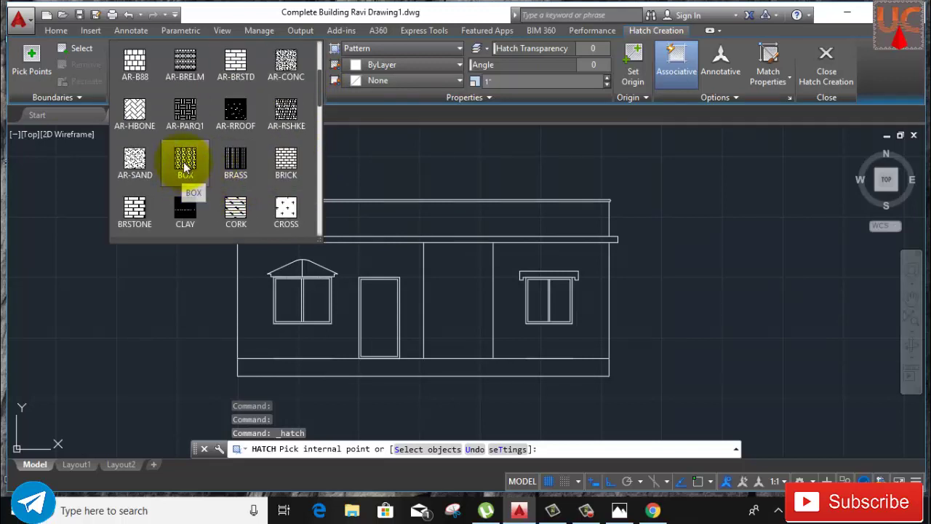
scroll(184, 166, down, 1)
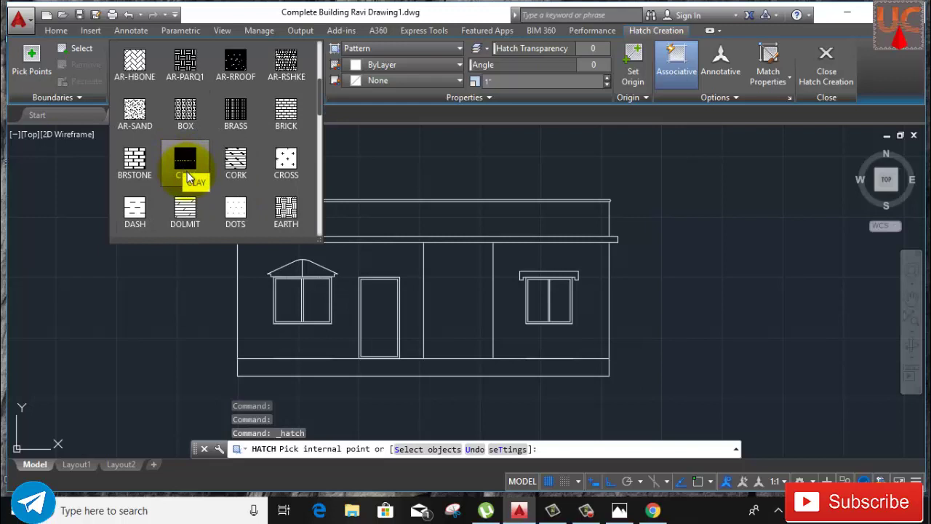
scroll(211, 195, down, 3)
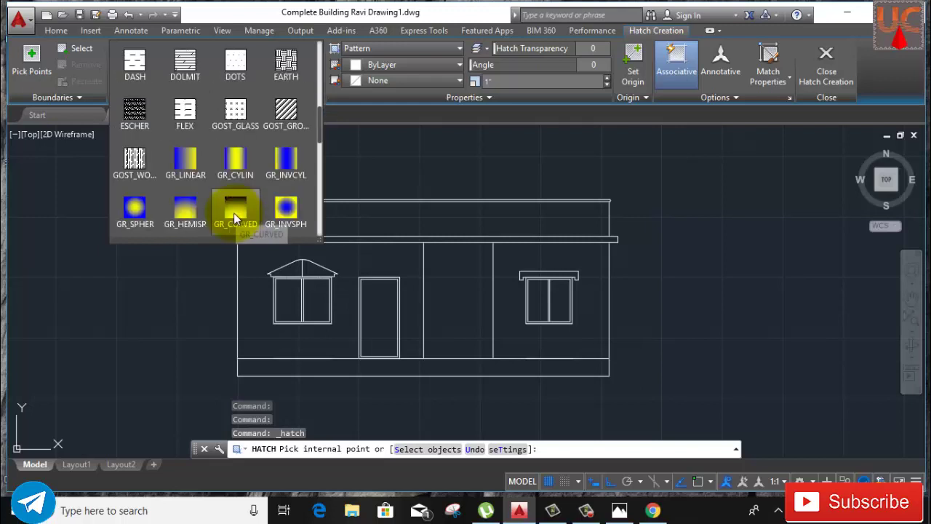
scroll(226, 205, up, 1)
scroll(202, 191, up, 2)
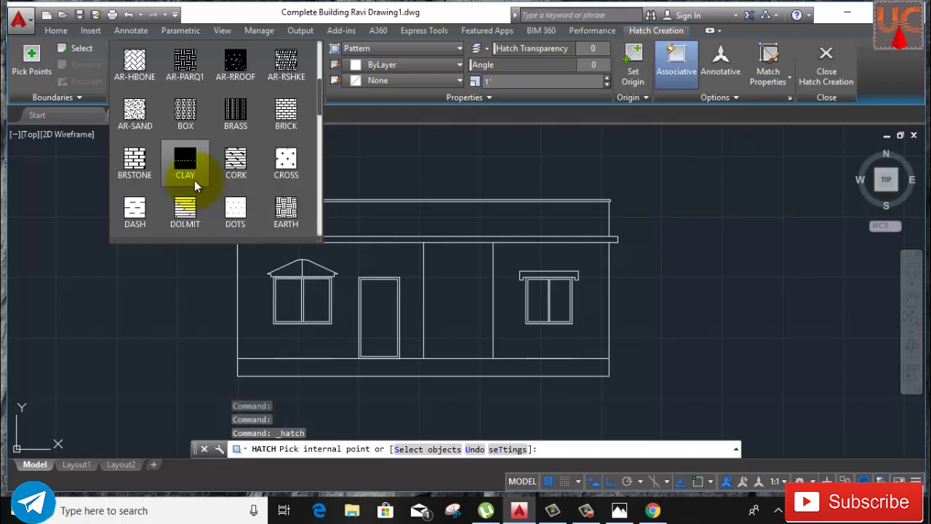
scroll(190, 176, up, 1)
click(182, 160)
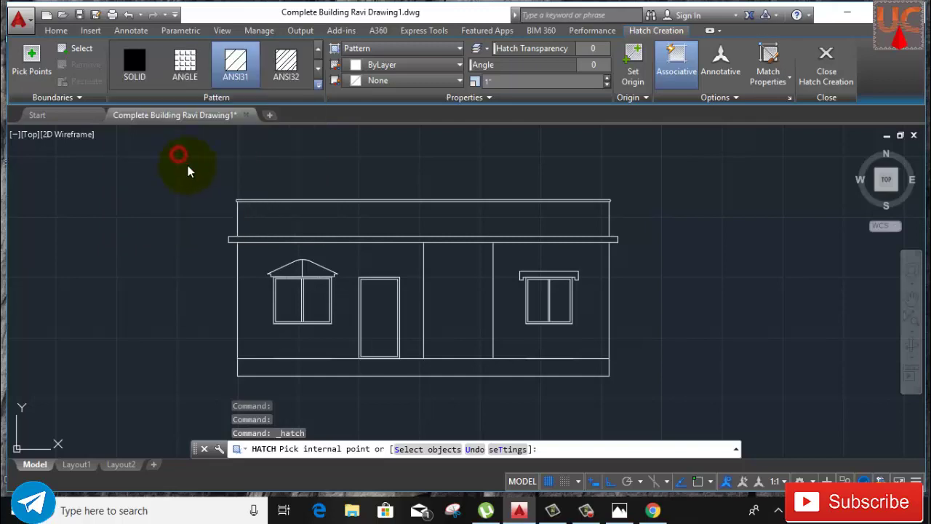
Step: Pick inside the parapet band and apply the BOX hatch at scale 20
click(304, 220)
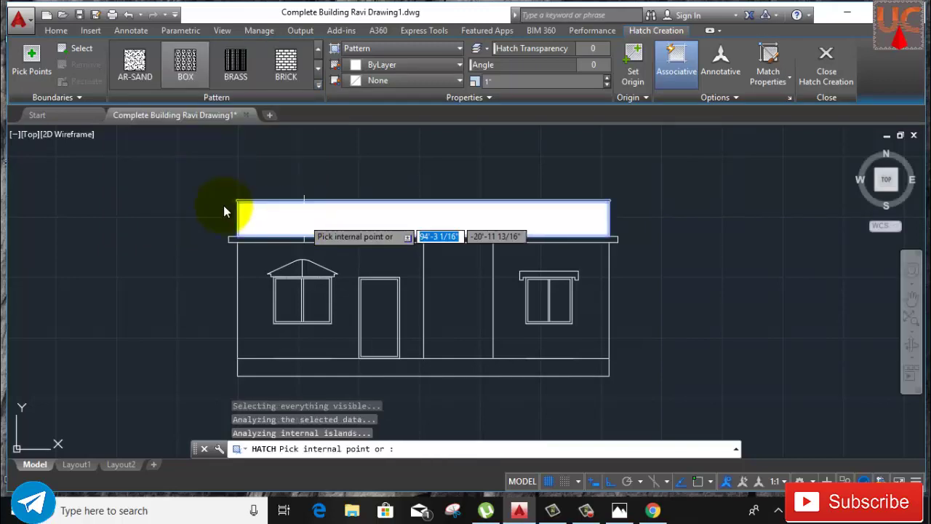
scroll(225, 211, up, 3)
scroll(225, 211, up, 5)
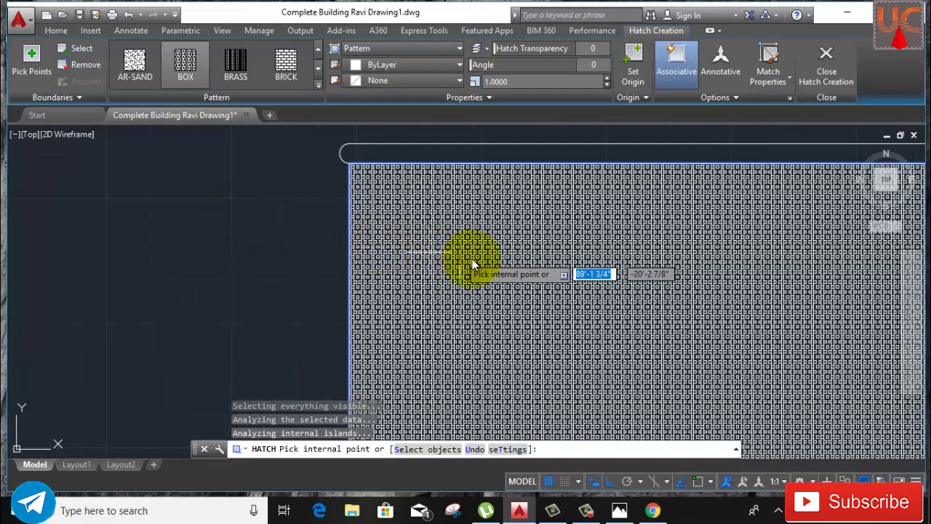
scroll(469, 262, up, 2)
scroll(425, 254, down, 5)
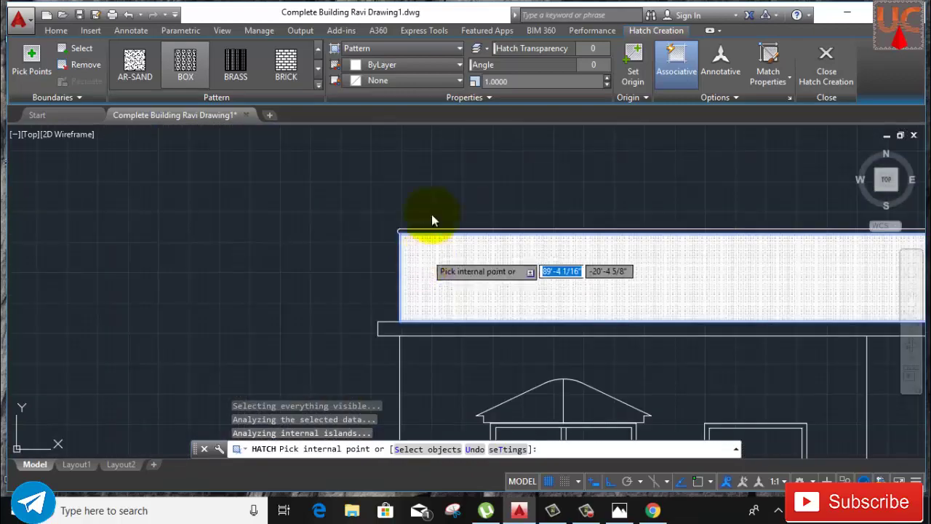
middle_drag(452, 180, 229, 197)
click(536, 78)
text(20)
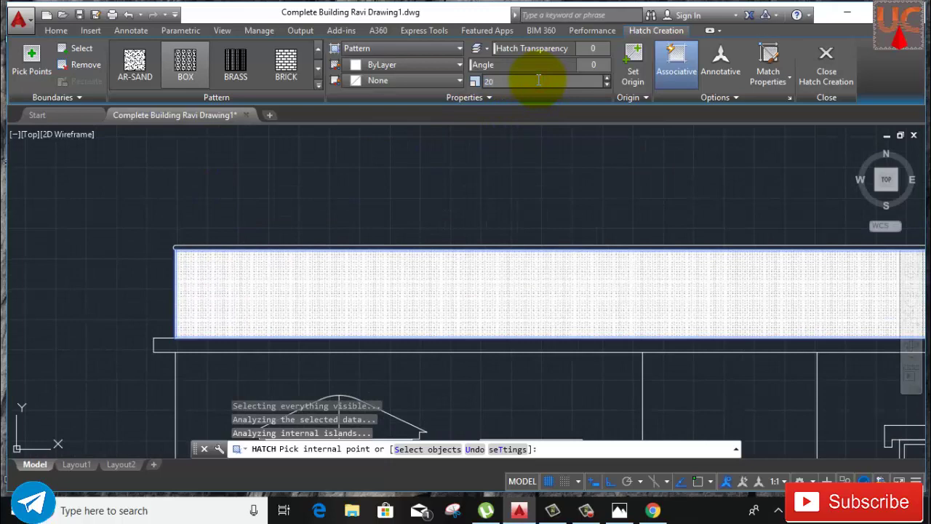
key(Return)
scroll(555, 199, down, 4)
middle_drag(587, 194, 445, 202)
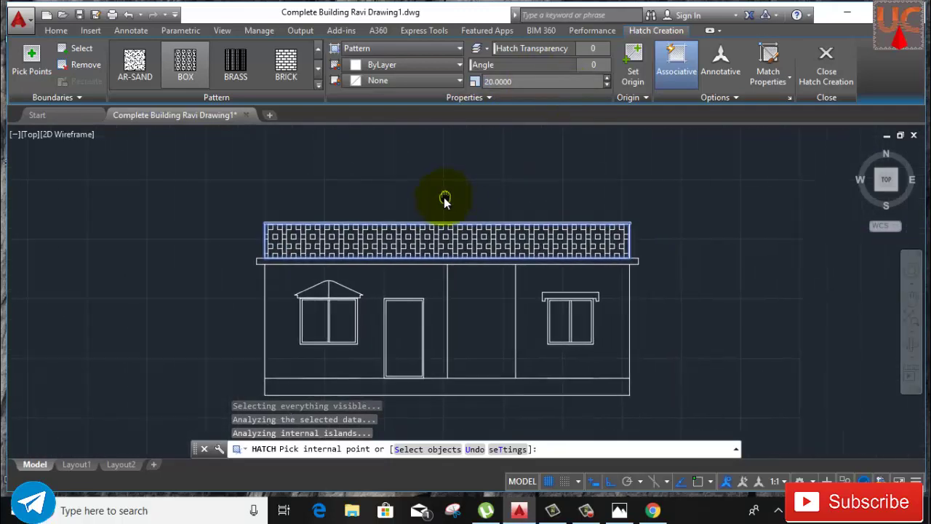
Step: Finish the parapet hatch and end the hatch command
right_click(488, 189)
key(Escape)
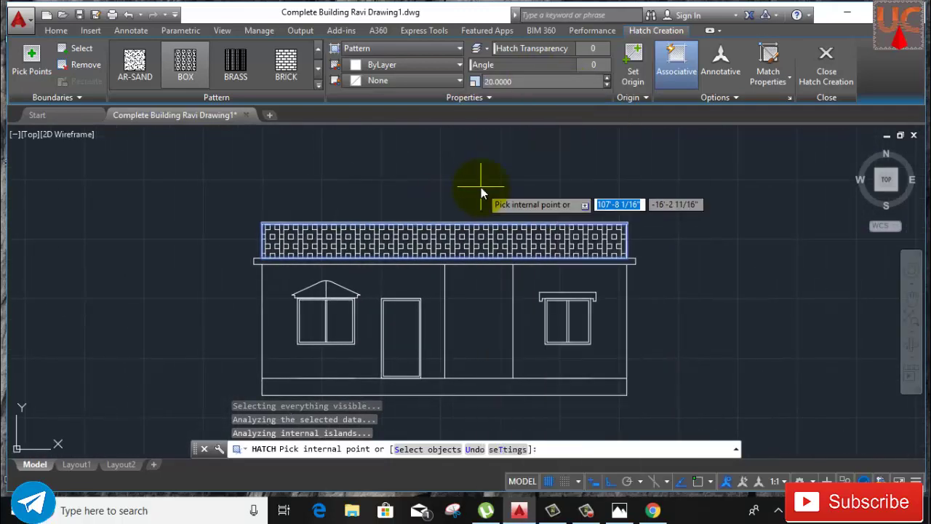
key(Escape)
scroll(514, 230, up, 3)
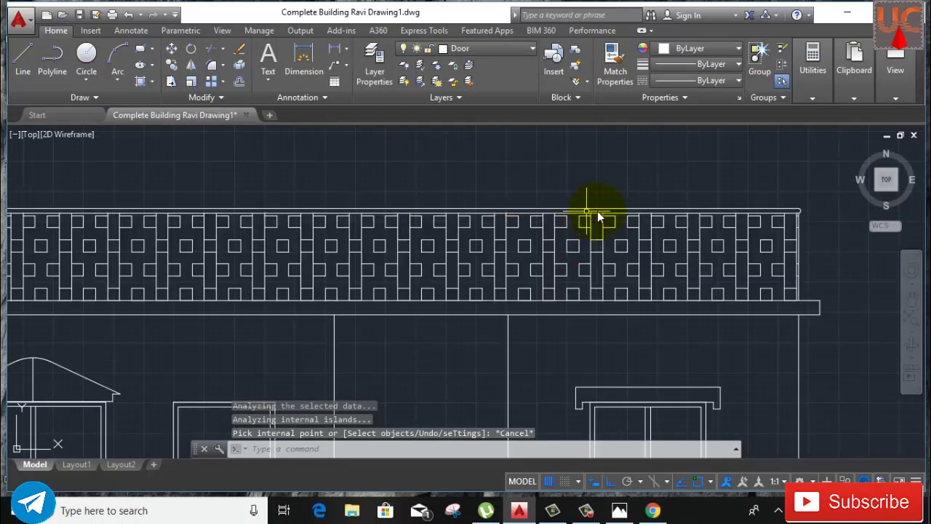
scroll(655, 214, up, 3)
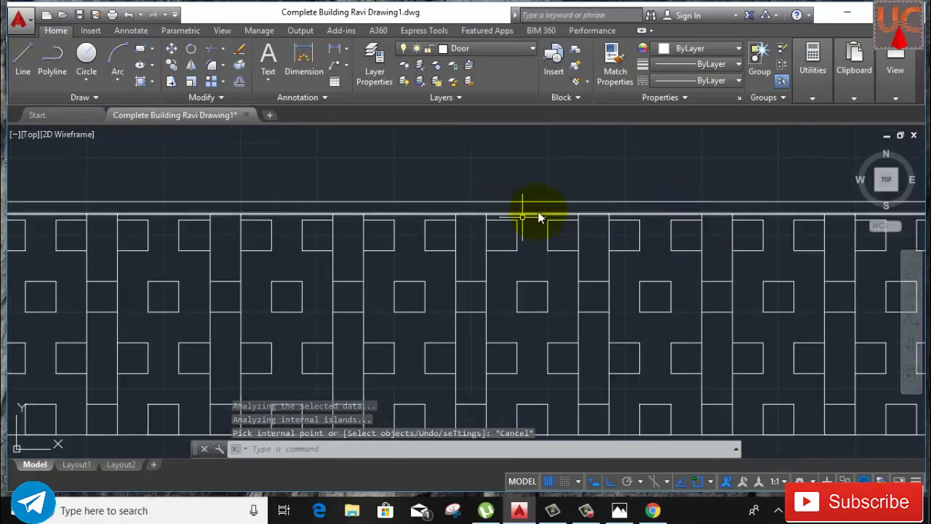
scroll(554, 212, down, 3)
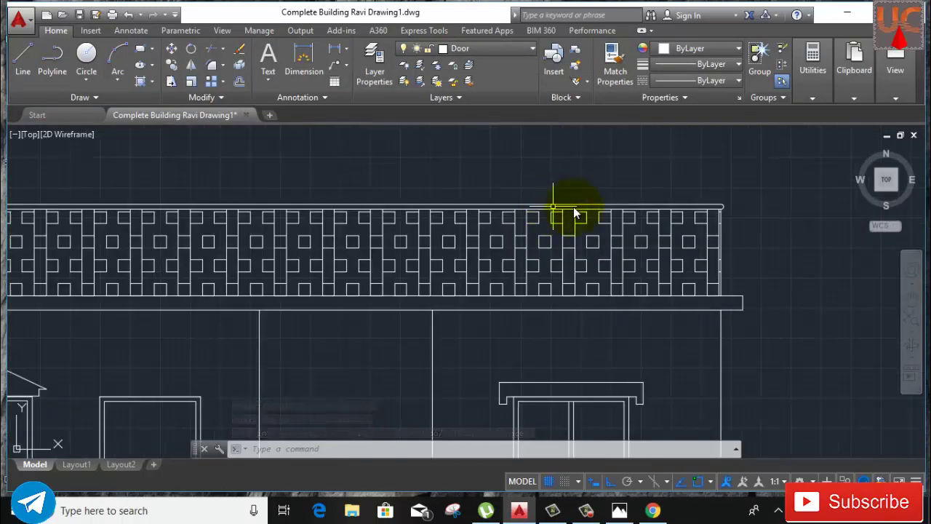
scroll(598, 208, down, 2)
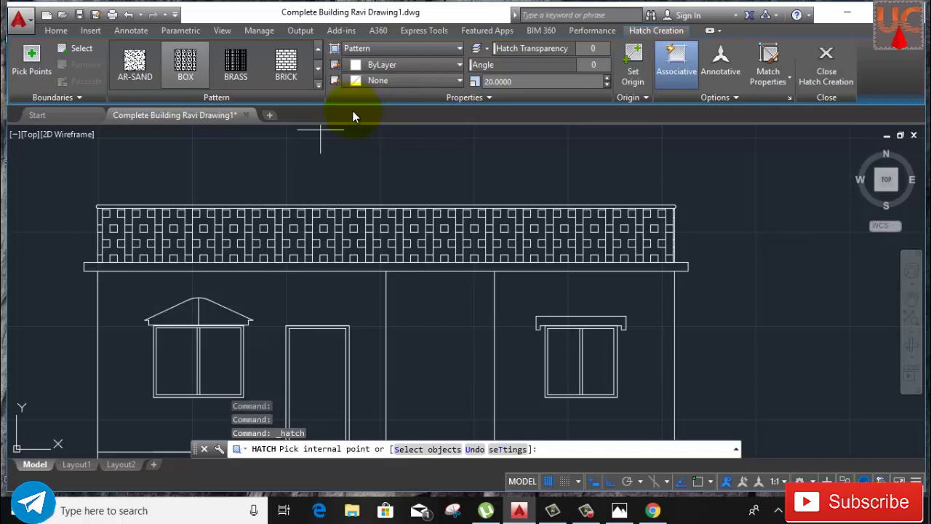
Step: Try a Solid hatch inside the roof slab, close the boundary error, and cancel
click(396, 48)
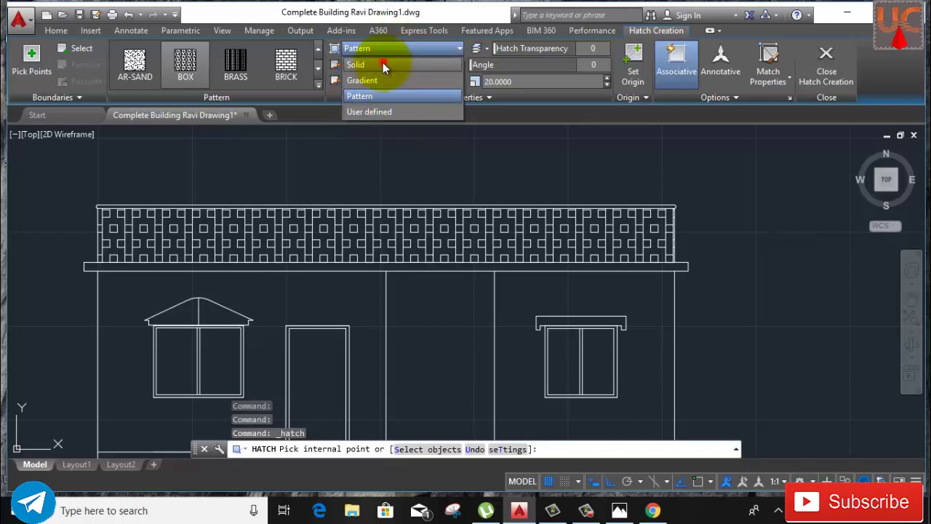
click(382, 66)
scroll(329, 210, up, 5)
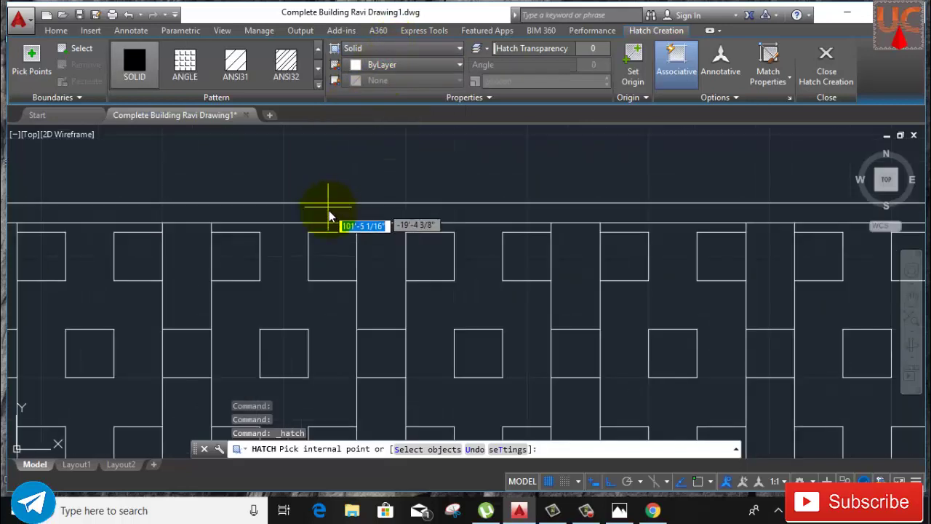
click(327, 209)
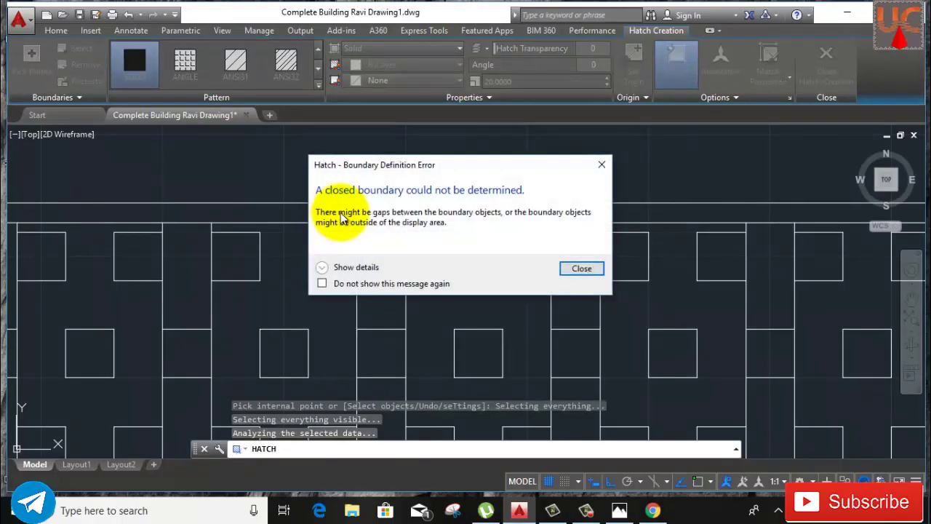
click(581, 269)
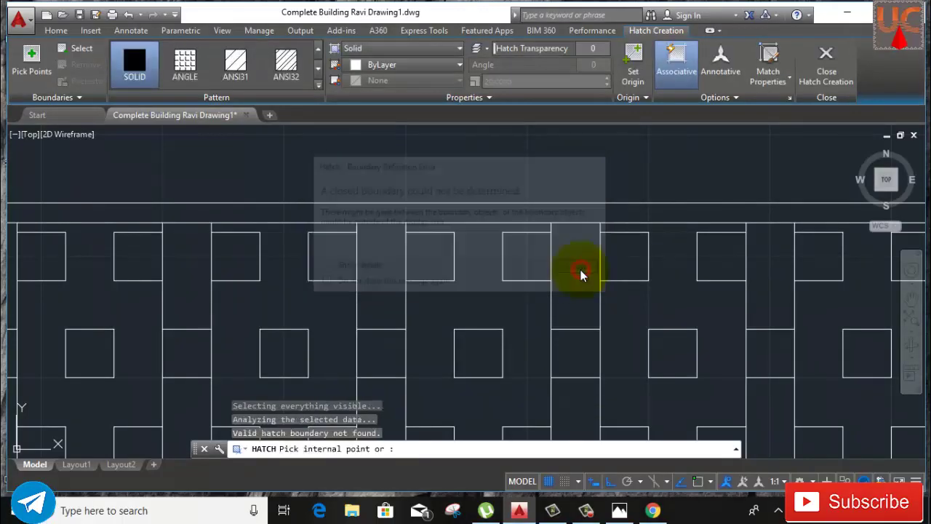
scroll(509, 225, down, 4)
right_click(270, 192)
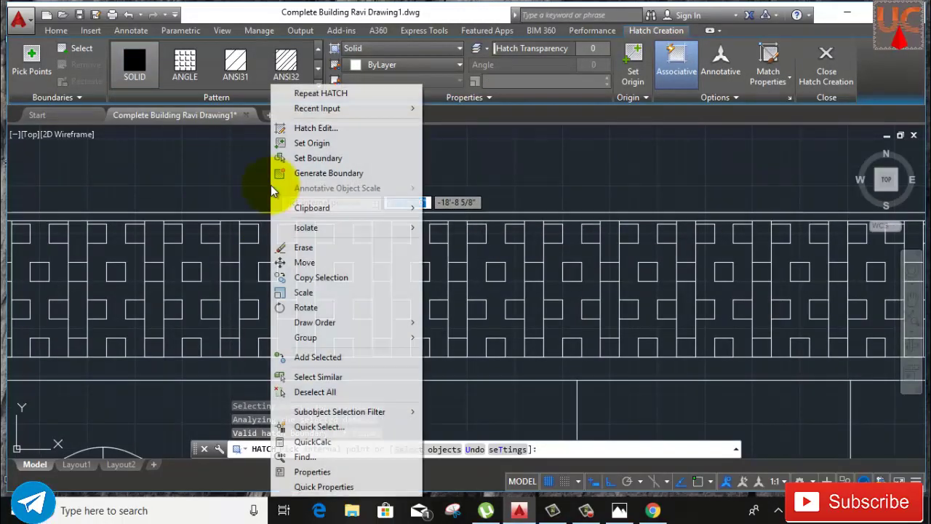
key(Escape)
key(Escape)
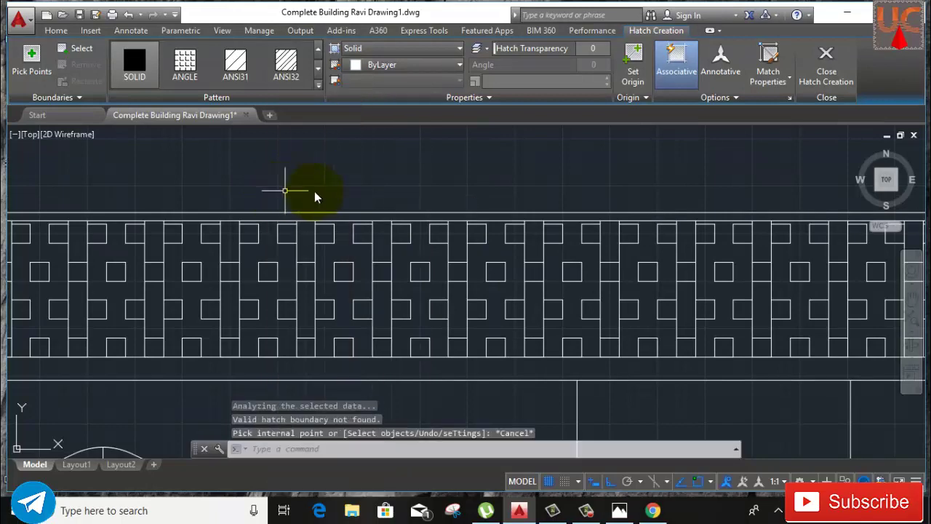
scroll(20, 240, up, 5)
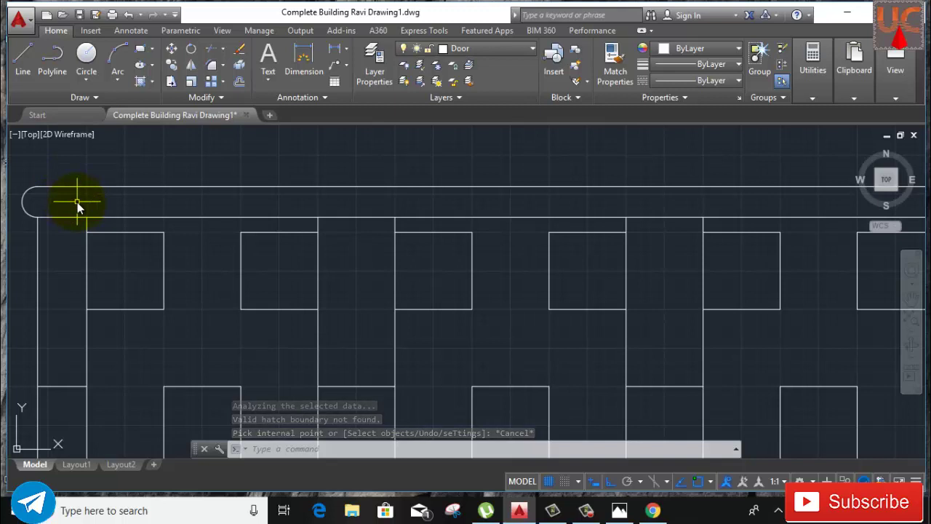
Step: Try the BO boundary command inside the rounded roof slab and dismiss the error
text(b)
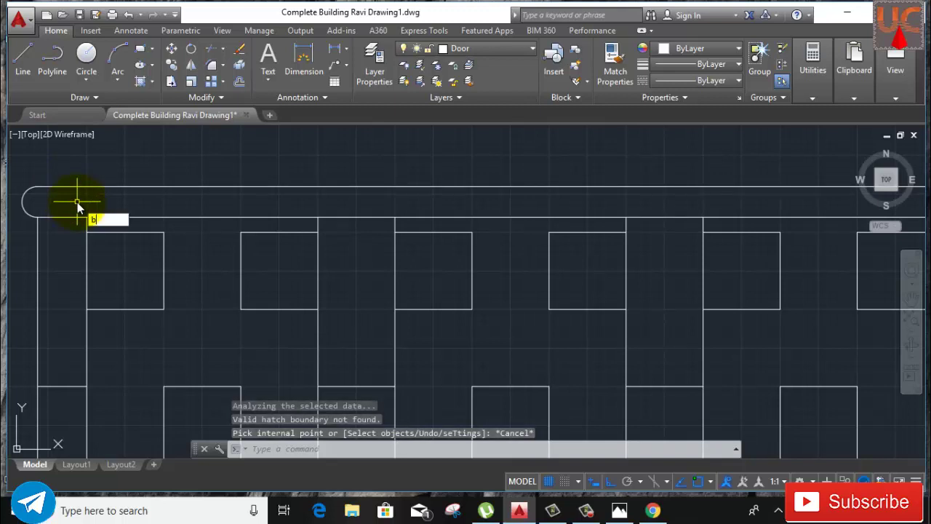
text(o)
key(Return)
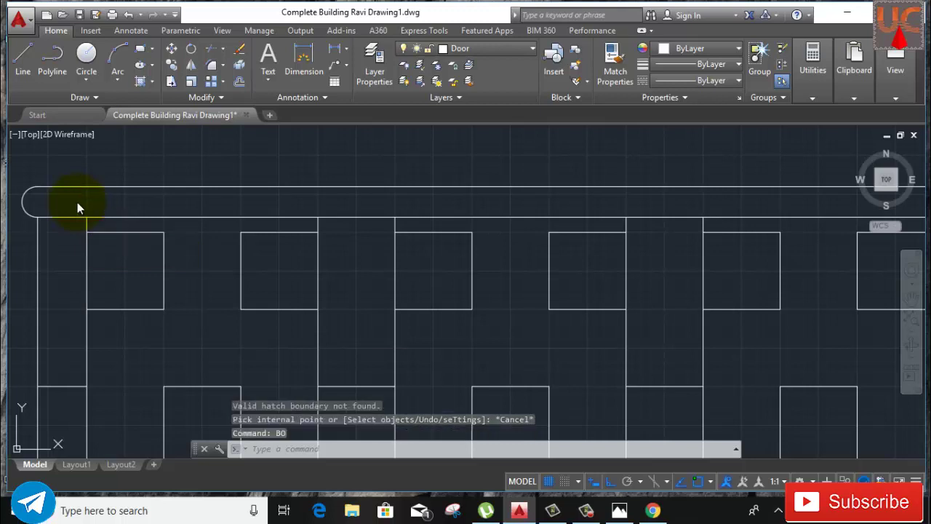
click(384, 184)
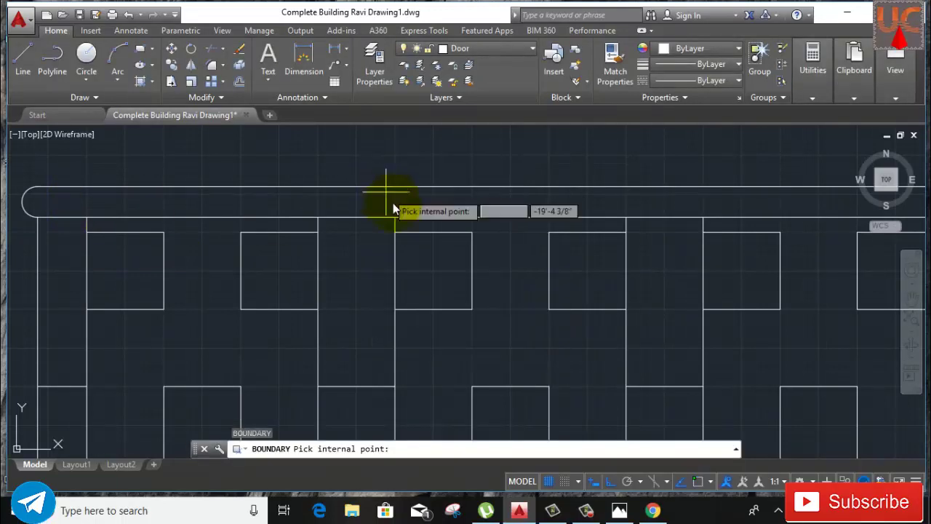
click(337, 197)
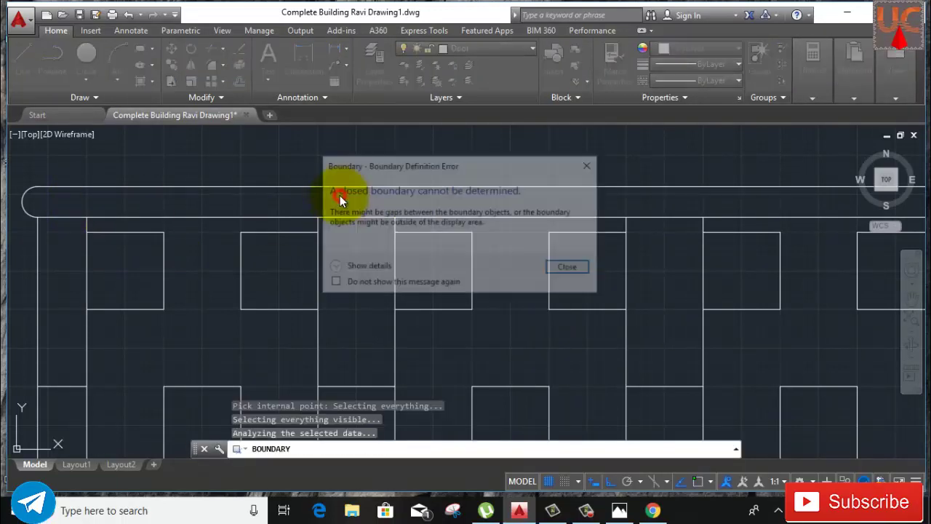
click(573, 268)
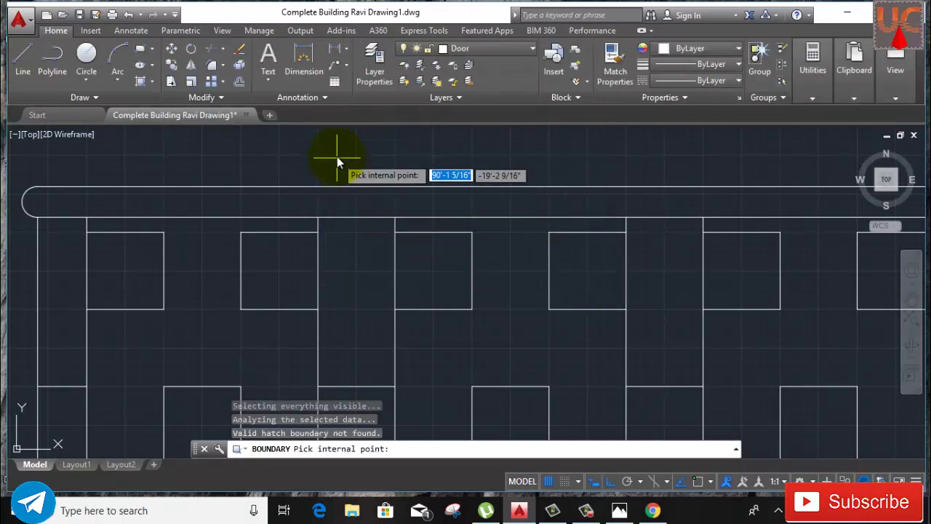
key(Return)
Step: Join the slab's two long lines and both rounded ends into one polyline
click(113, 187)
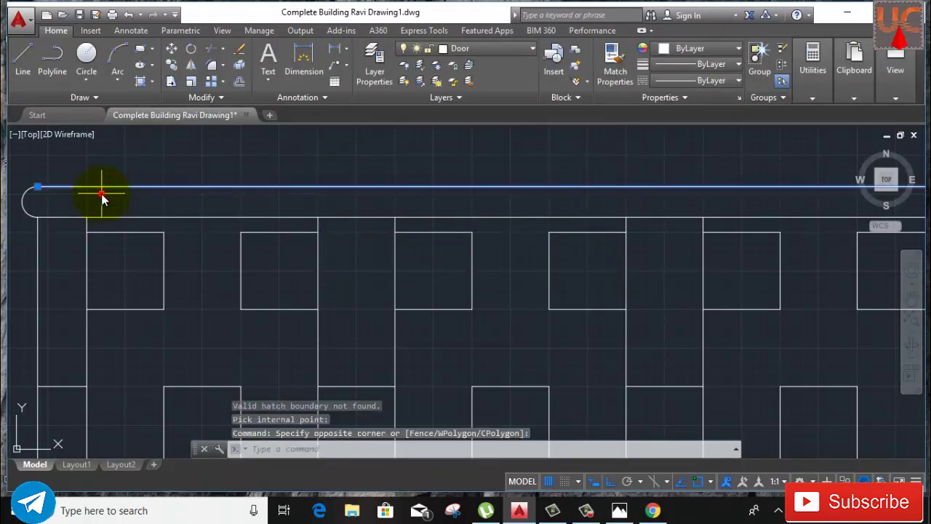
click(69, 224)
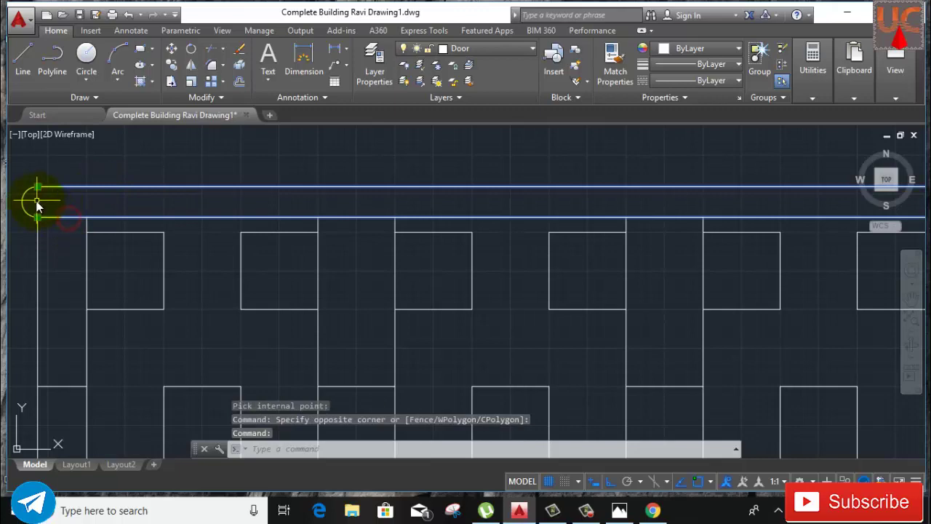
click(29, 204)
click(104, 202)
scroll(104, 202, down, 5)
mouse_move(664, 201)
middle_down()
mouse_move(235, 243)
mouse_move(582, 245)
middle_up()
scroll(673, 235, up, 4)
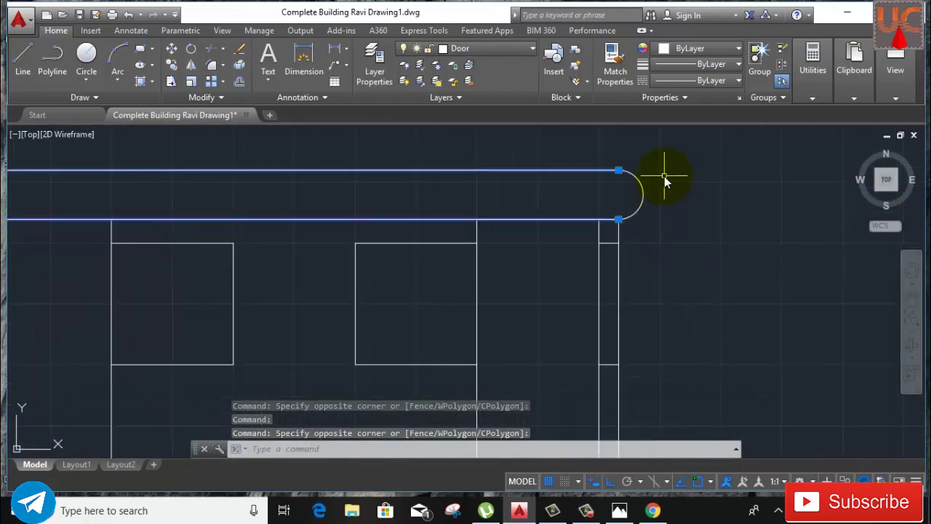
click(664, 176)
click(620, 194)
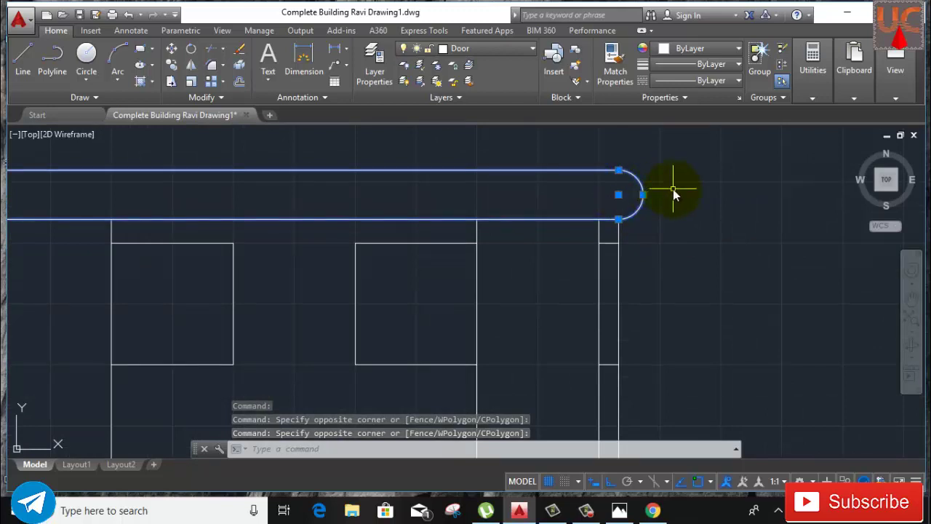
text(j)
key(Return)
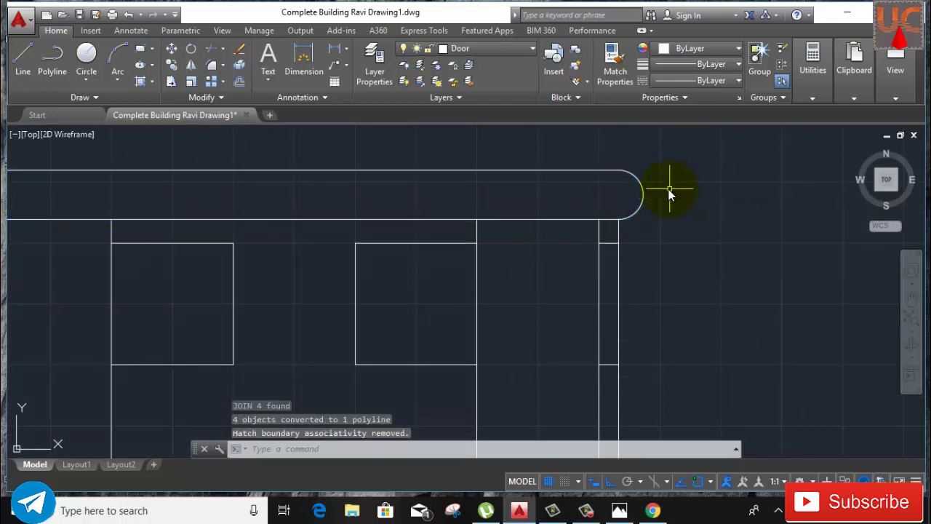
scroll(657, 212, down, 4)
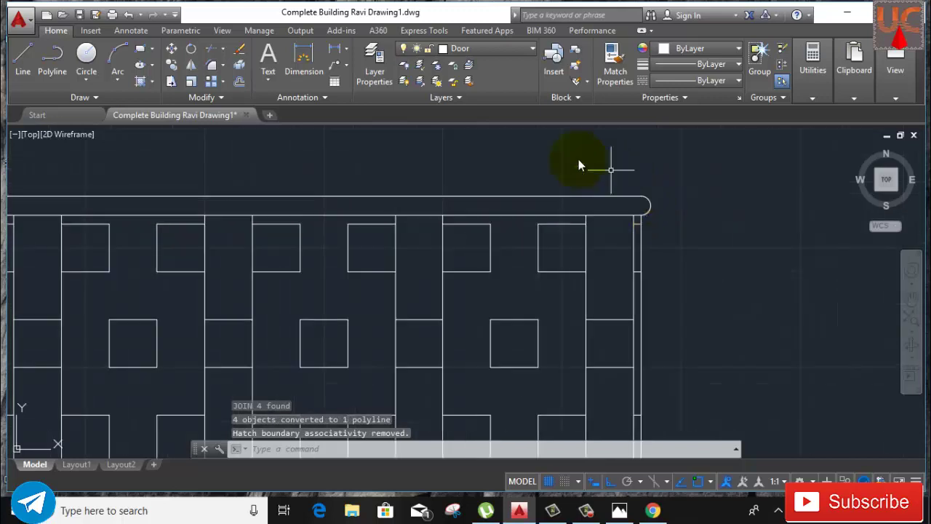
click(151, 82)
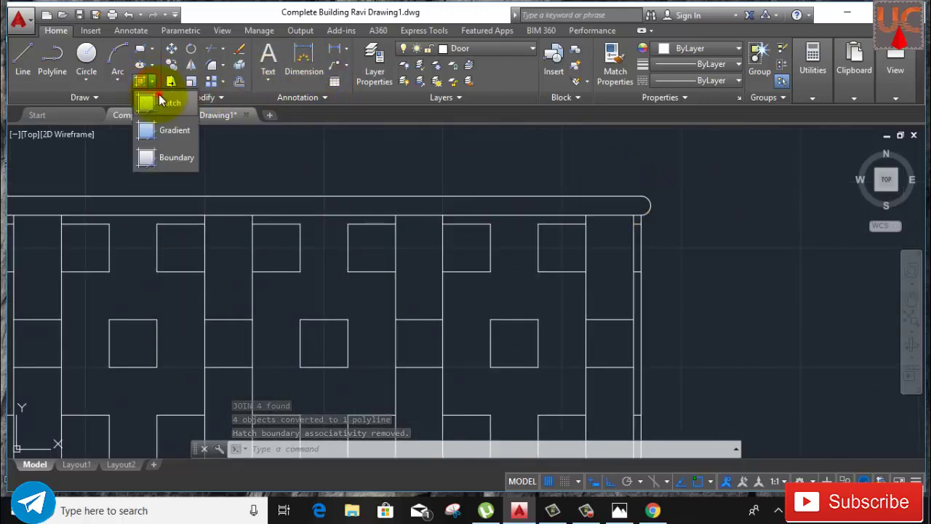
Step: Hatch inside the roof slab, finish the command, and centre the whole elevation
click(158, 94)
click(244, 210)
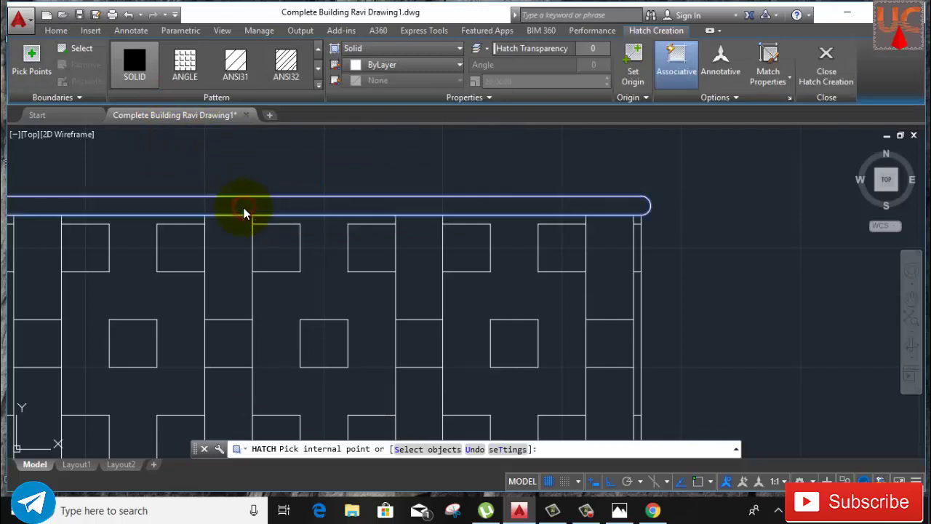
middle_drag(244, 212, 561, 218)
scroll(557, 218, down, 5)
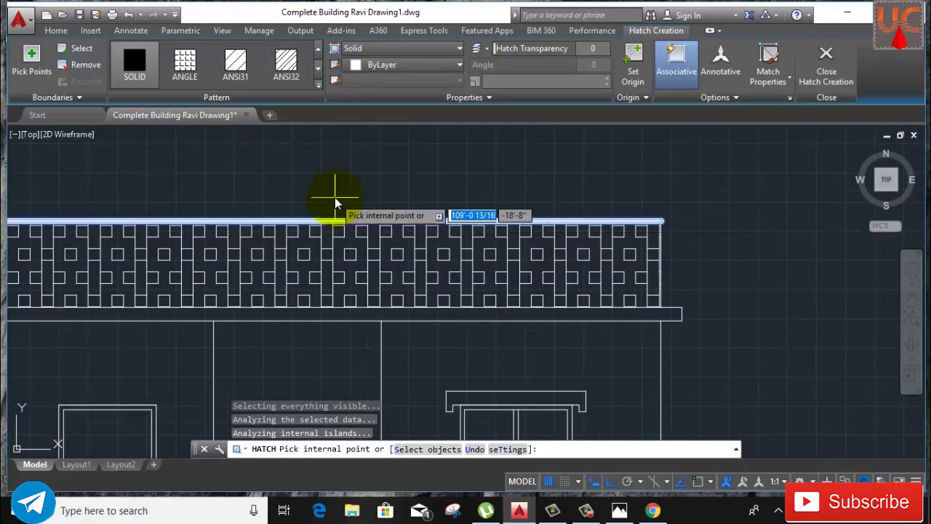
middle_drag(348, 195, 580, 187)
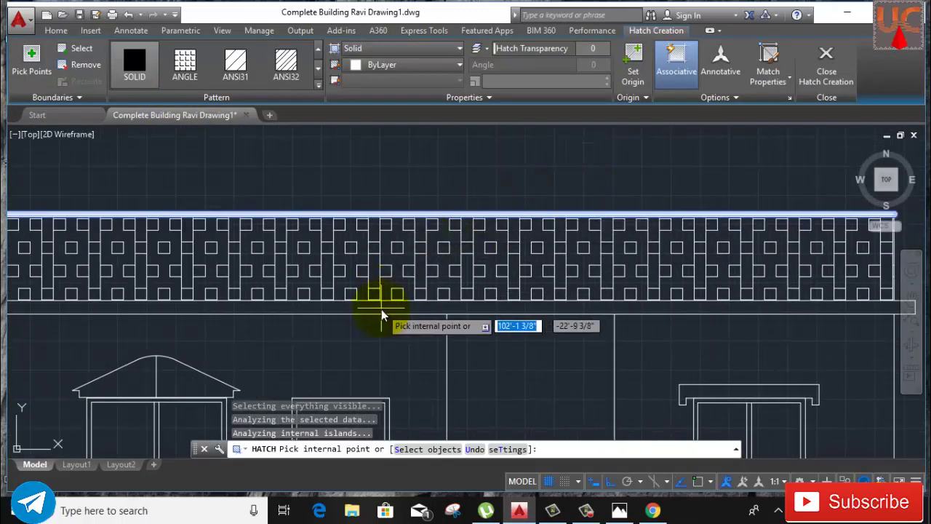
key(Escape)
scroll(411, 282, down, 3)
middle_drag(457, 308, 448, 219)
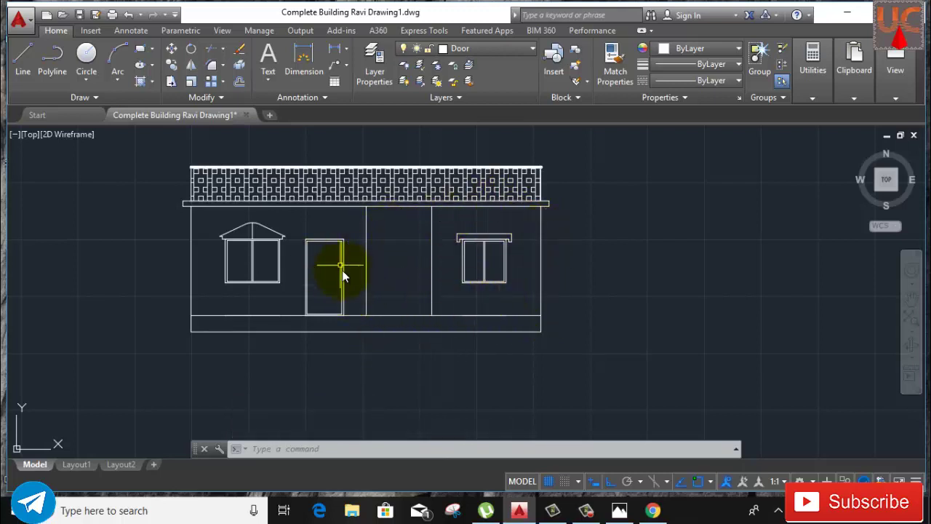
Step: Fill the door with the blue-yellow GR_INVSPH inverted spherical gradient
click(152, 86)
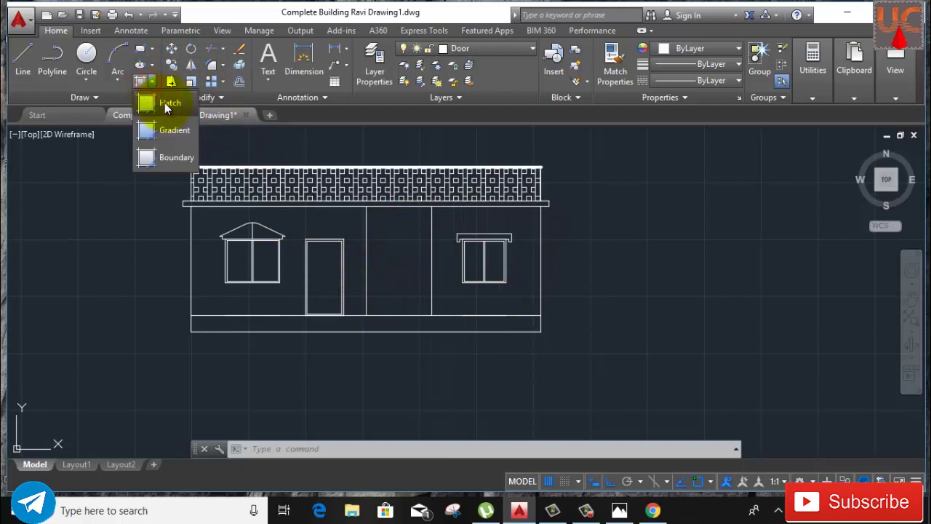
click(165, 103)
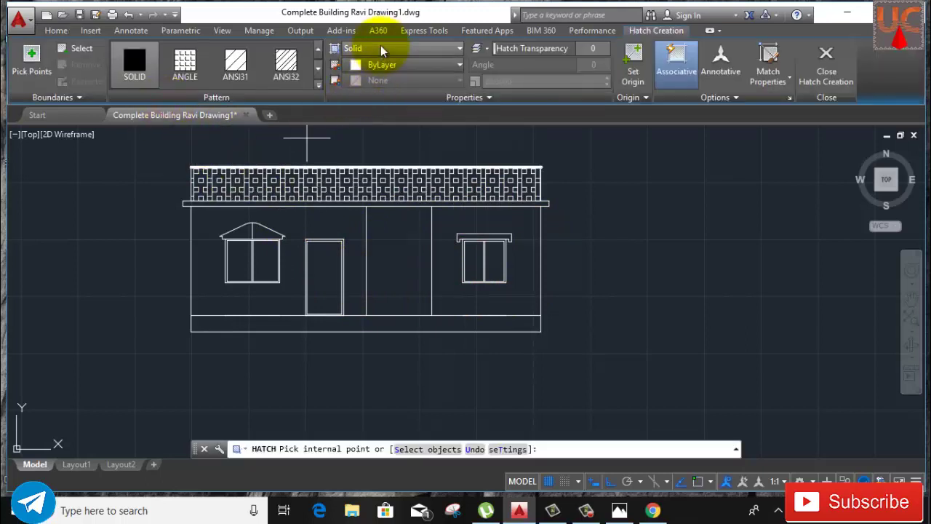
click(386, 48)
click(386, 78)
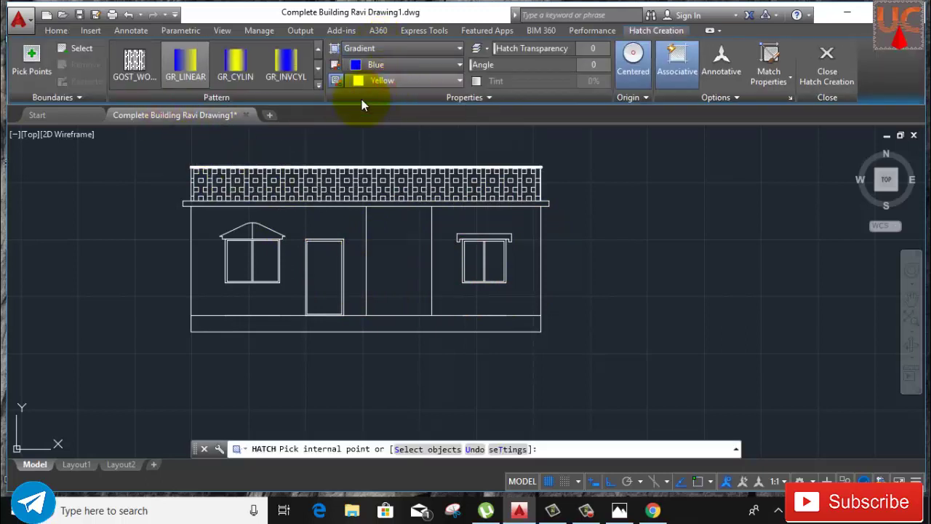
click(316, 86)
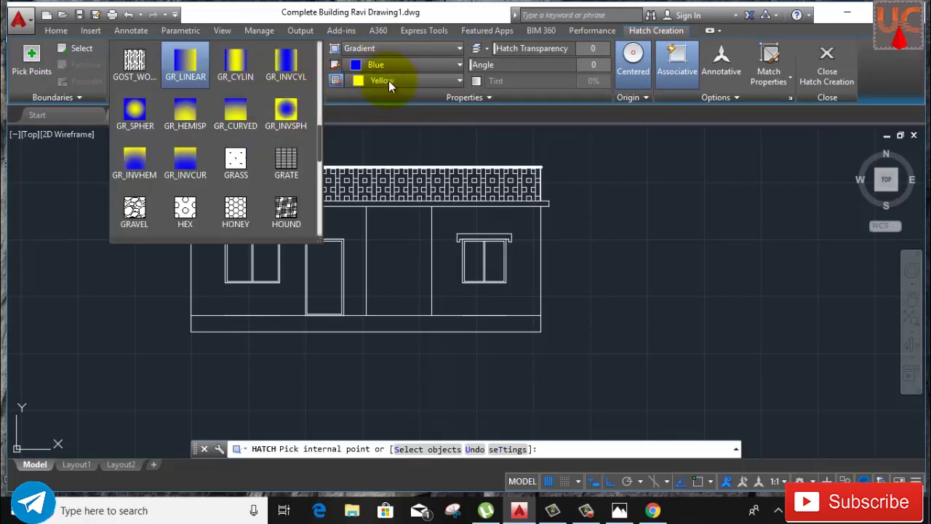
click(286, 115)
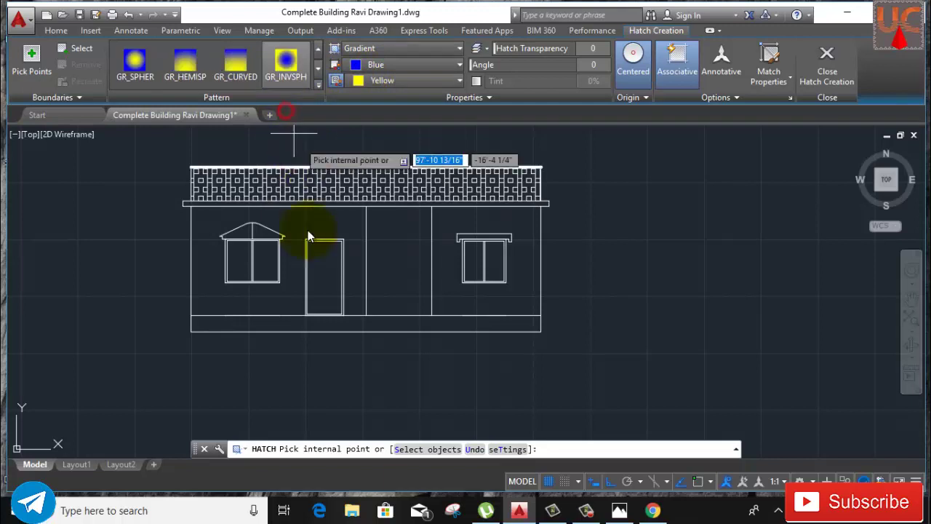
click(332, 275)
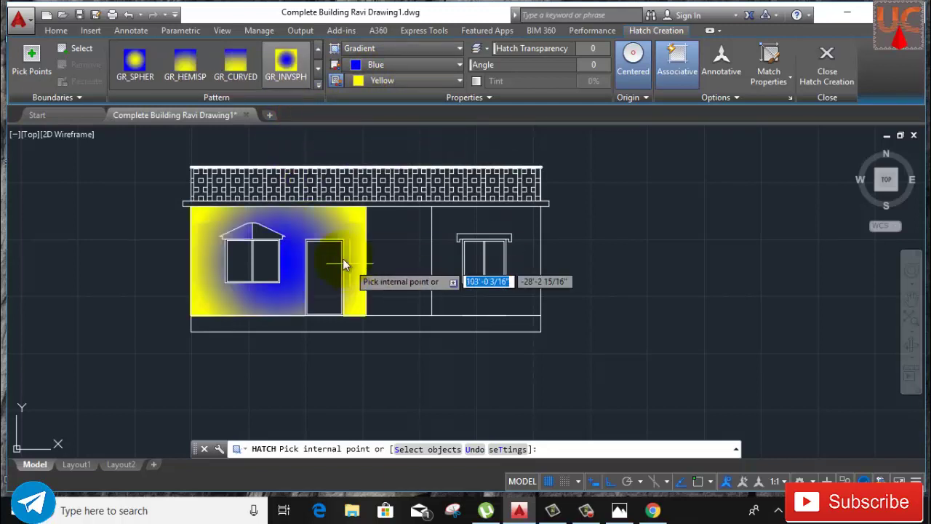
click(327, 275)
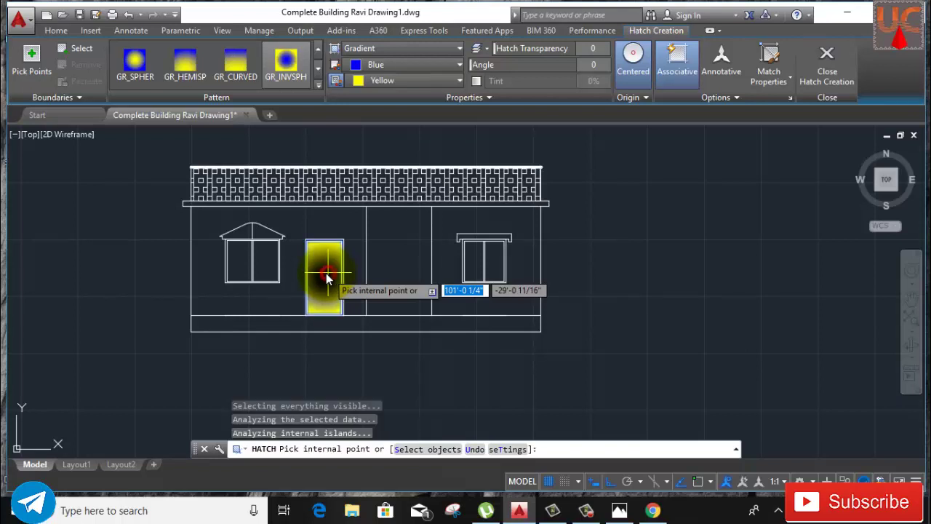
click(248, 81)
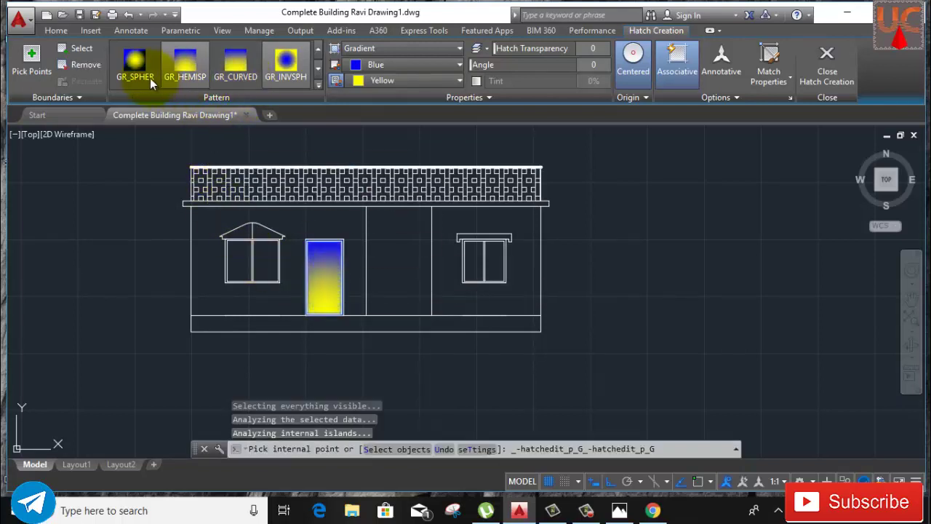
click(150, 78)
click(365, 83)
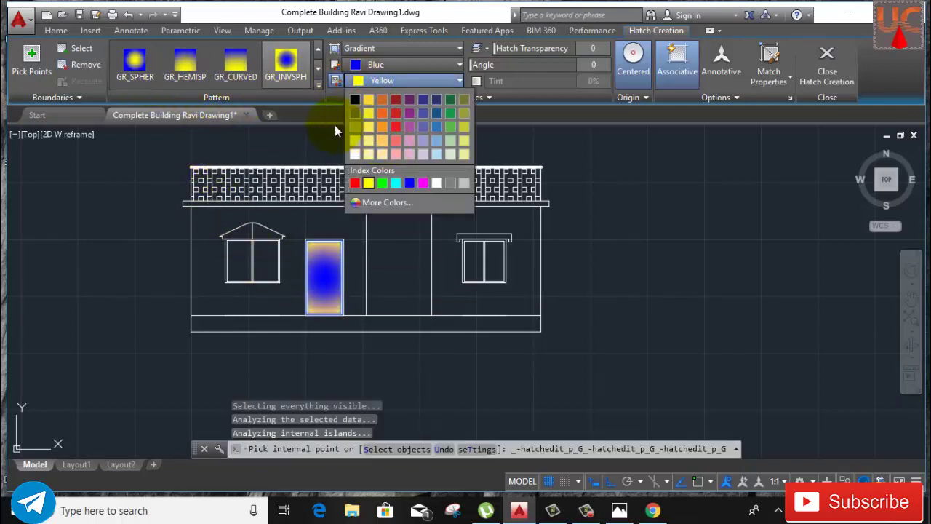
key(Escape)
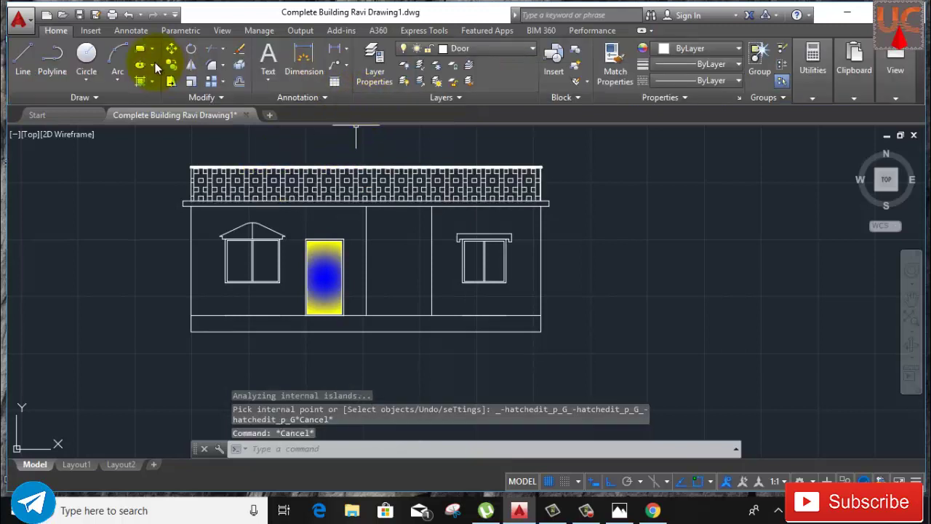
Step: Set up a GR_INVSPH gradient hatch with second colour red 205,32,39
click(152, 83)
click(154, 97)
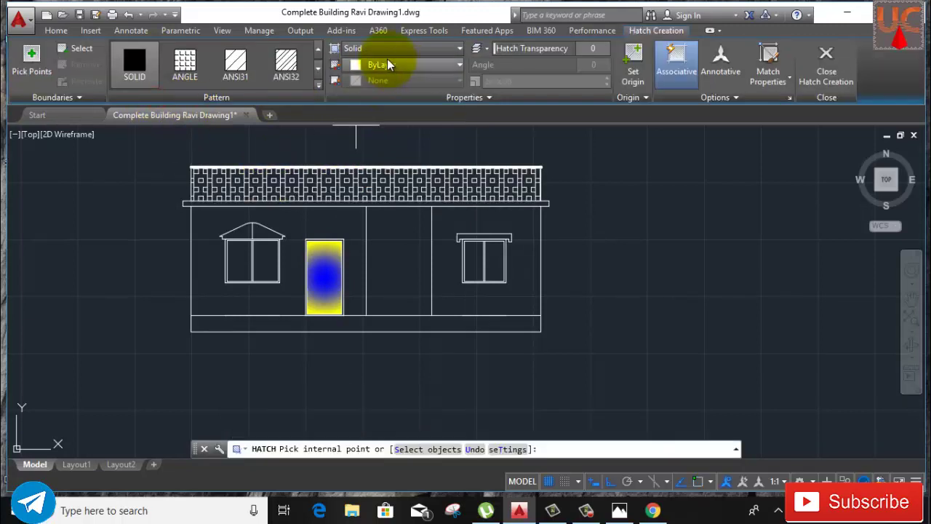
click(385, 64)
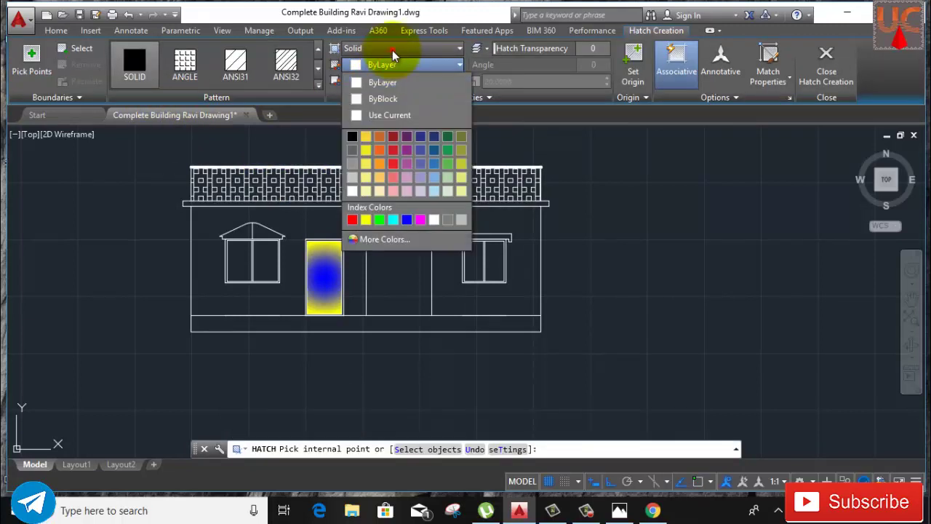
click(392, 50)
click(397, 50)
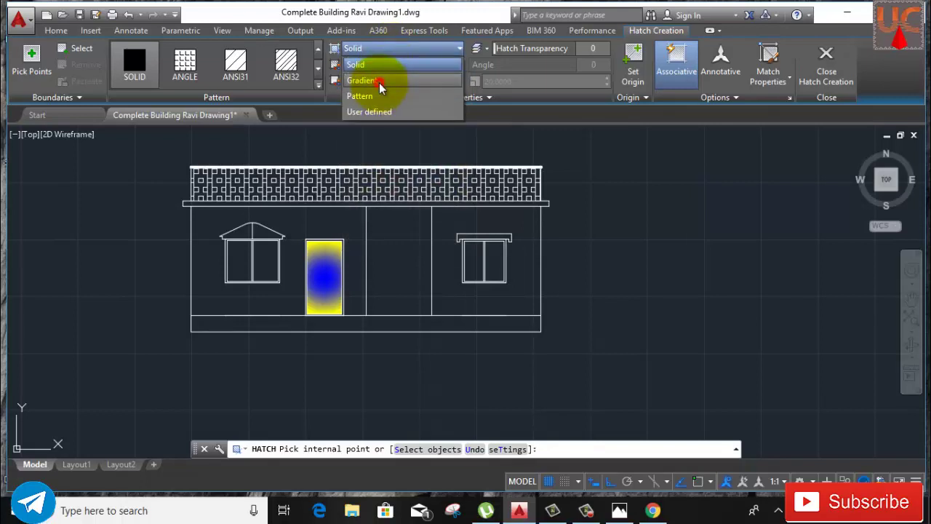
click(378, 80)
click(384, 80)
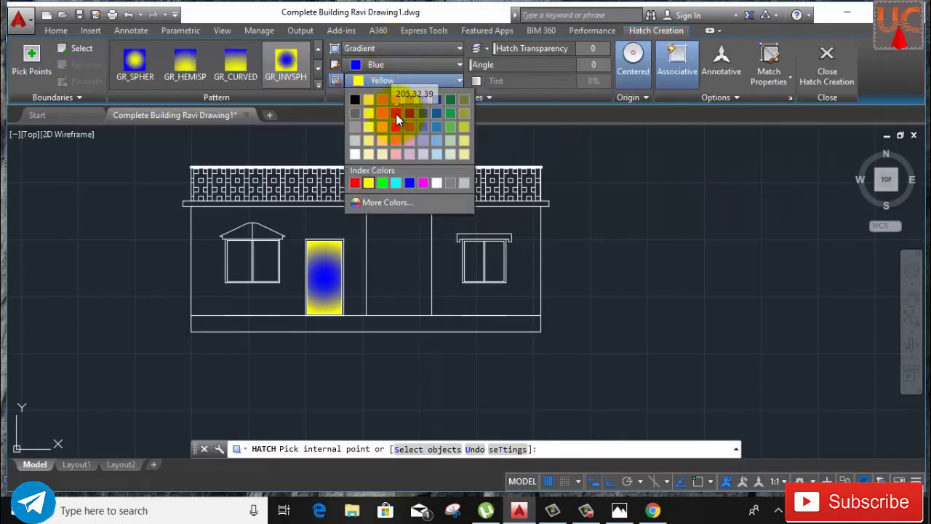
click(396, 113)
click(285, 64)
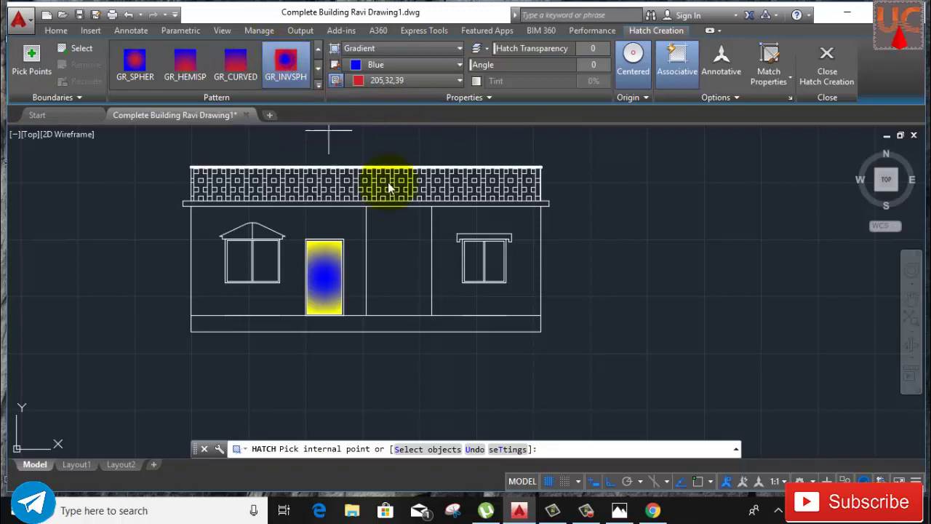
Step: Fill both panes of the right and left windows with that gradient
scroll(484, 266, up, 3)
click(512, 264)
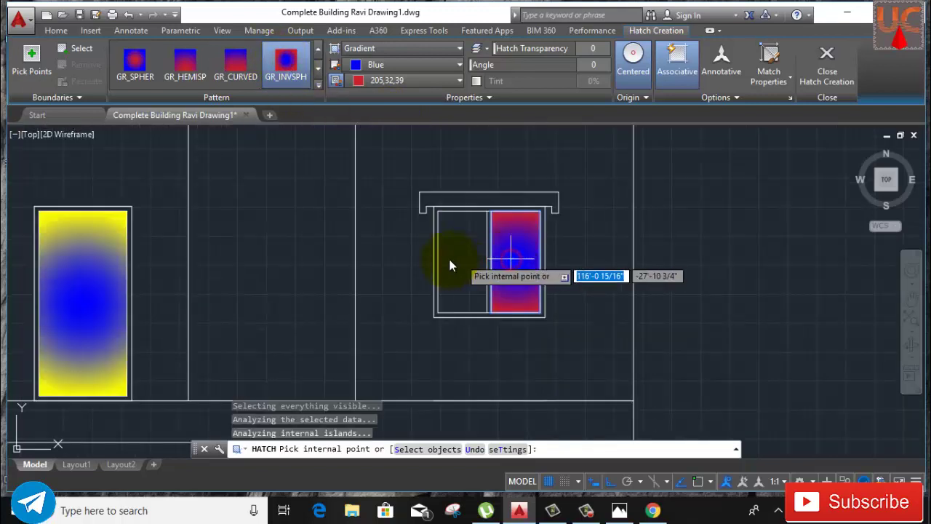
click(447, 262)
scroll(451, 263, down, 2)
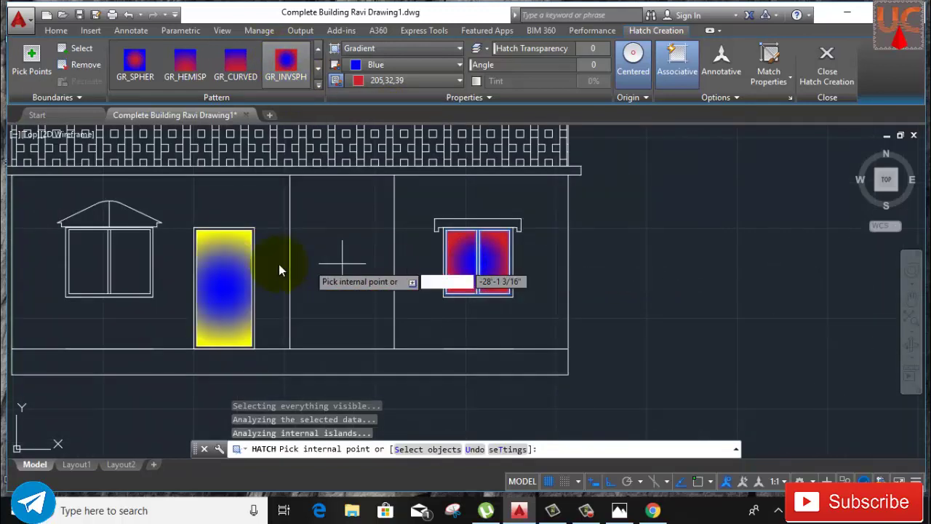
click(134, 267)
click(92, 266)
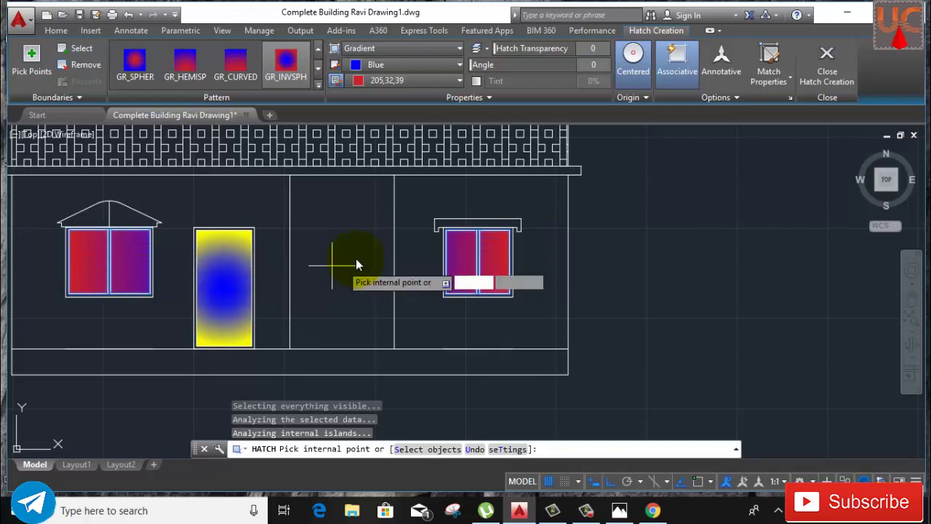
key(Escape)
scroll(364, 254, down, 4)
middle_drag(491, 264, 503, 278)
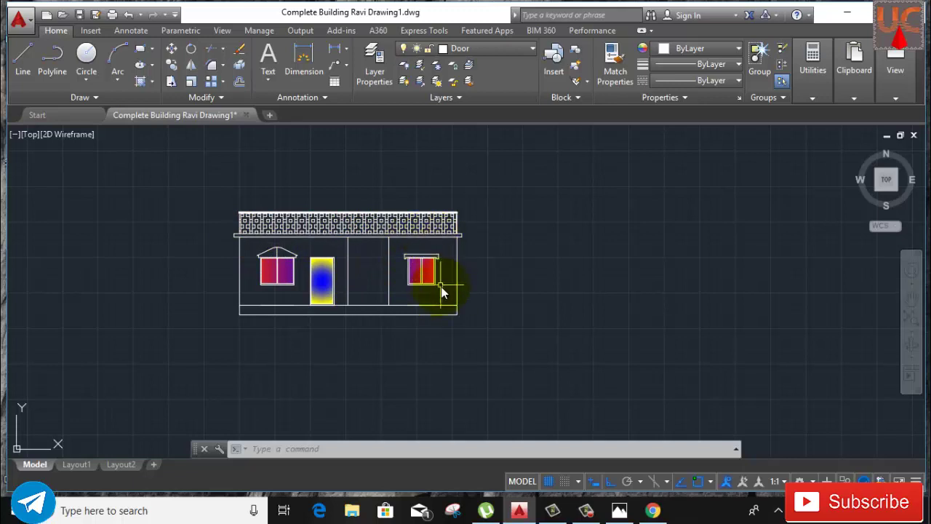
scroll(444, 298, down, 6)
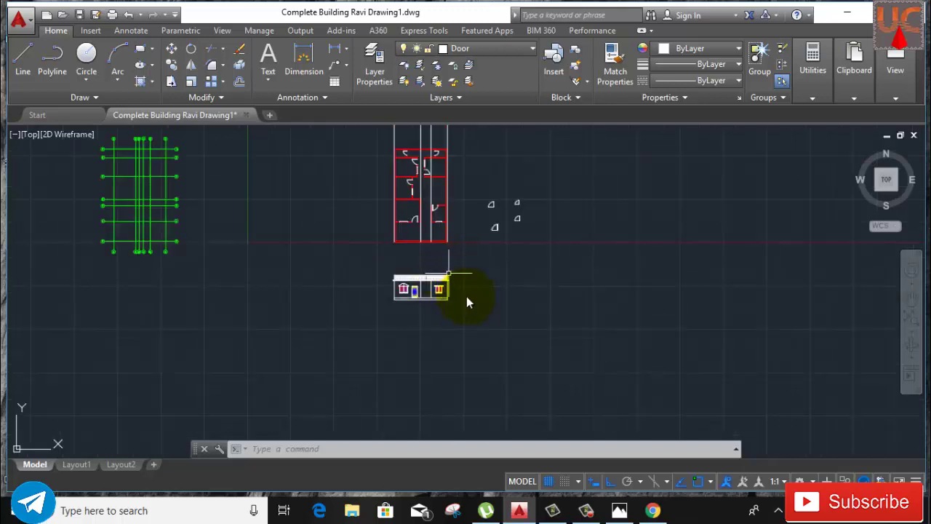
scroll(467, 296, up, 2)
scroll(468, 302, up, 2)
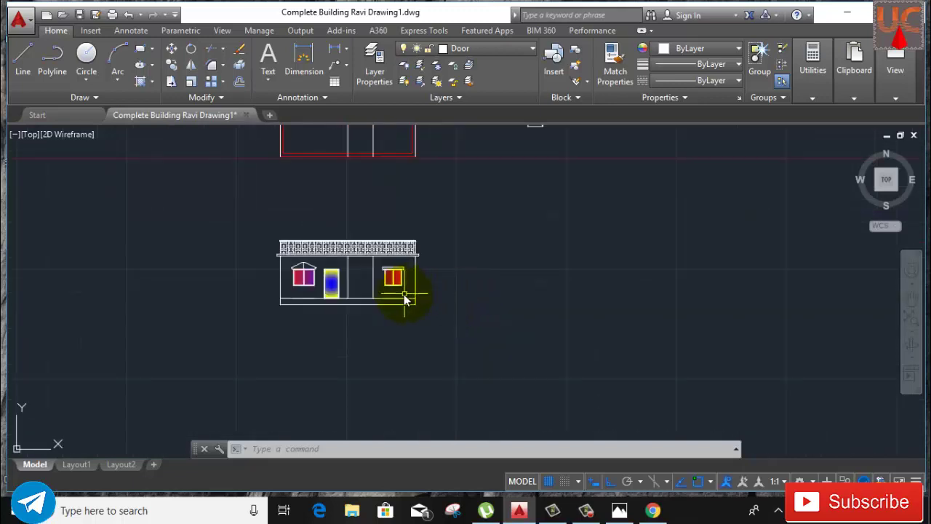
scroll(405, 297, up, 4)
middle_drag(242, 273, 304, 311)
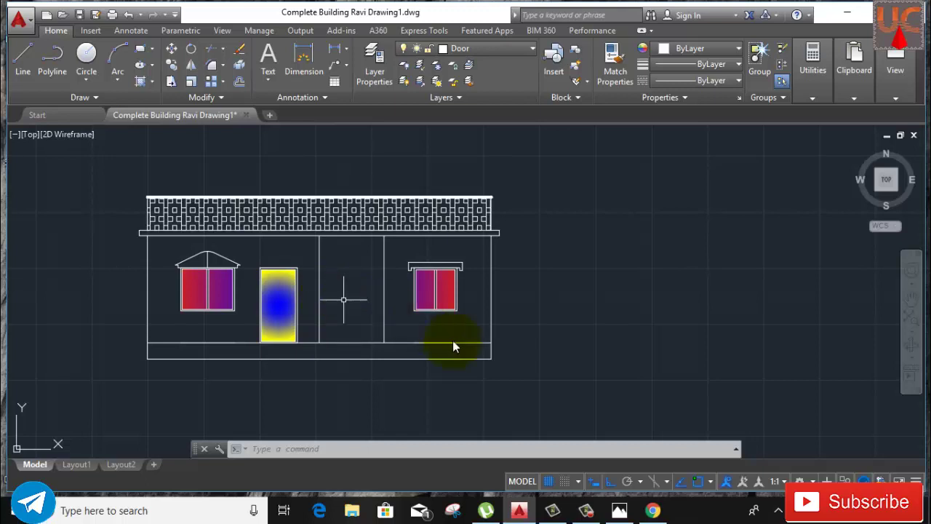
click(585, 510)
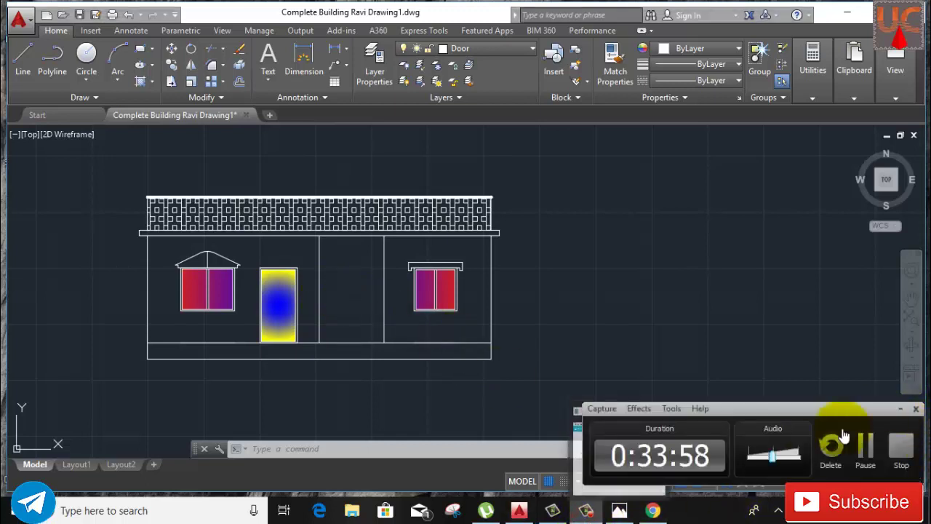